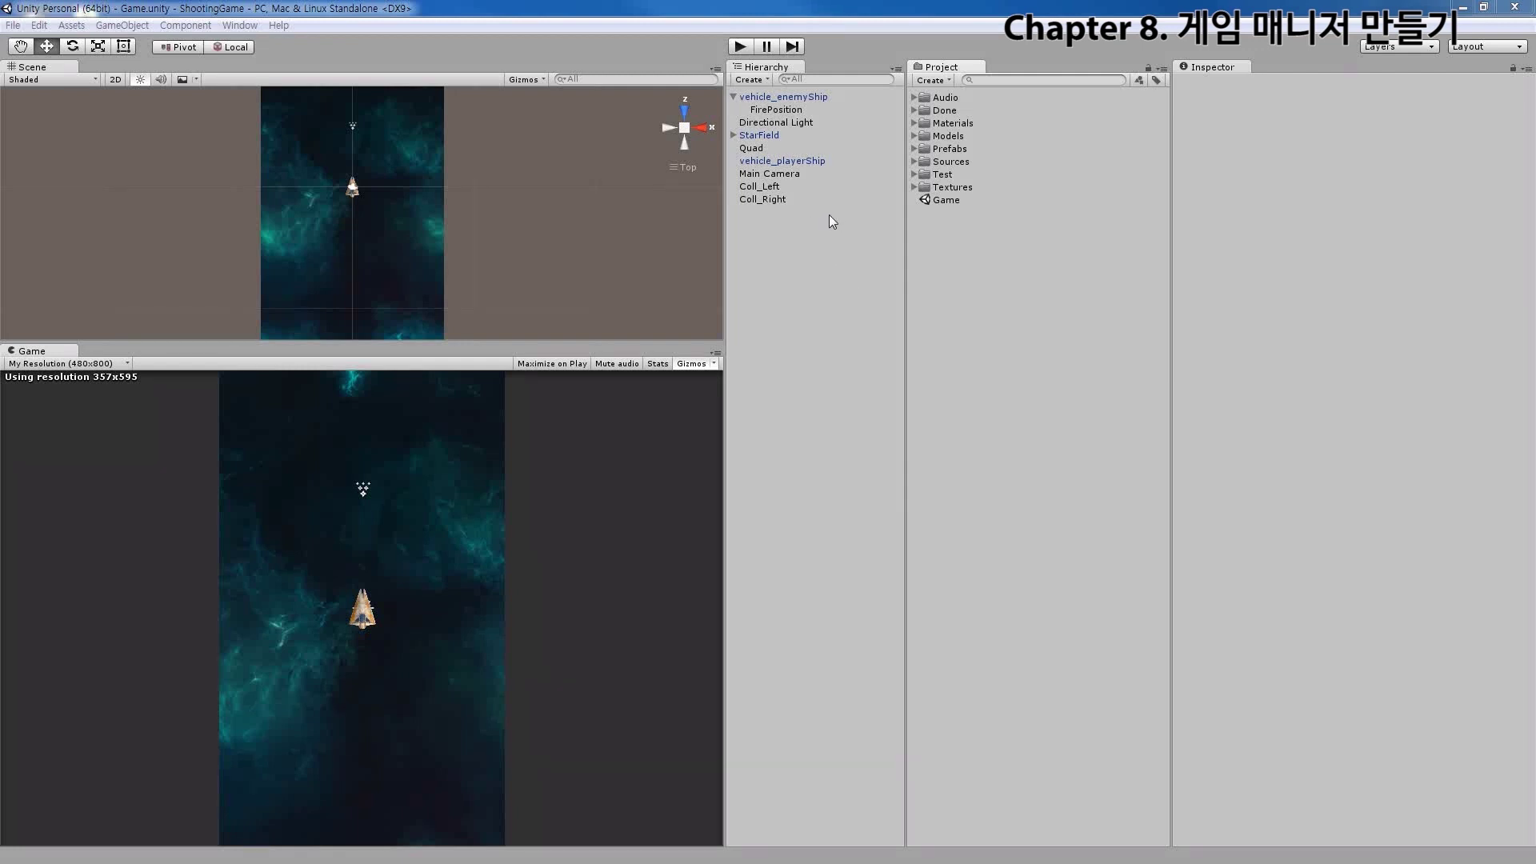
# Move vehicle_enemyShip to Z position 7.74 and expand the Prefabs folder
pyautogui.click(800, 97)
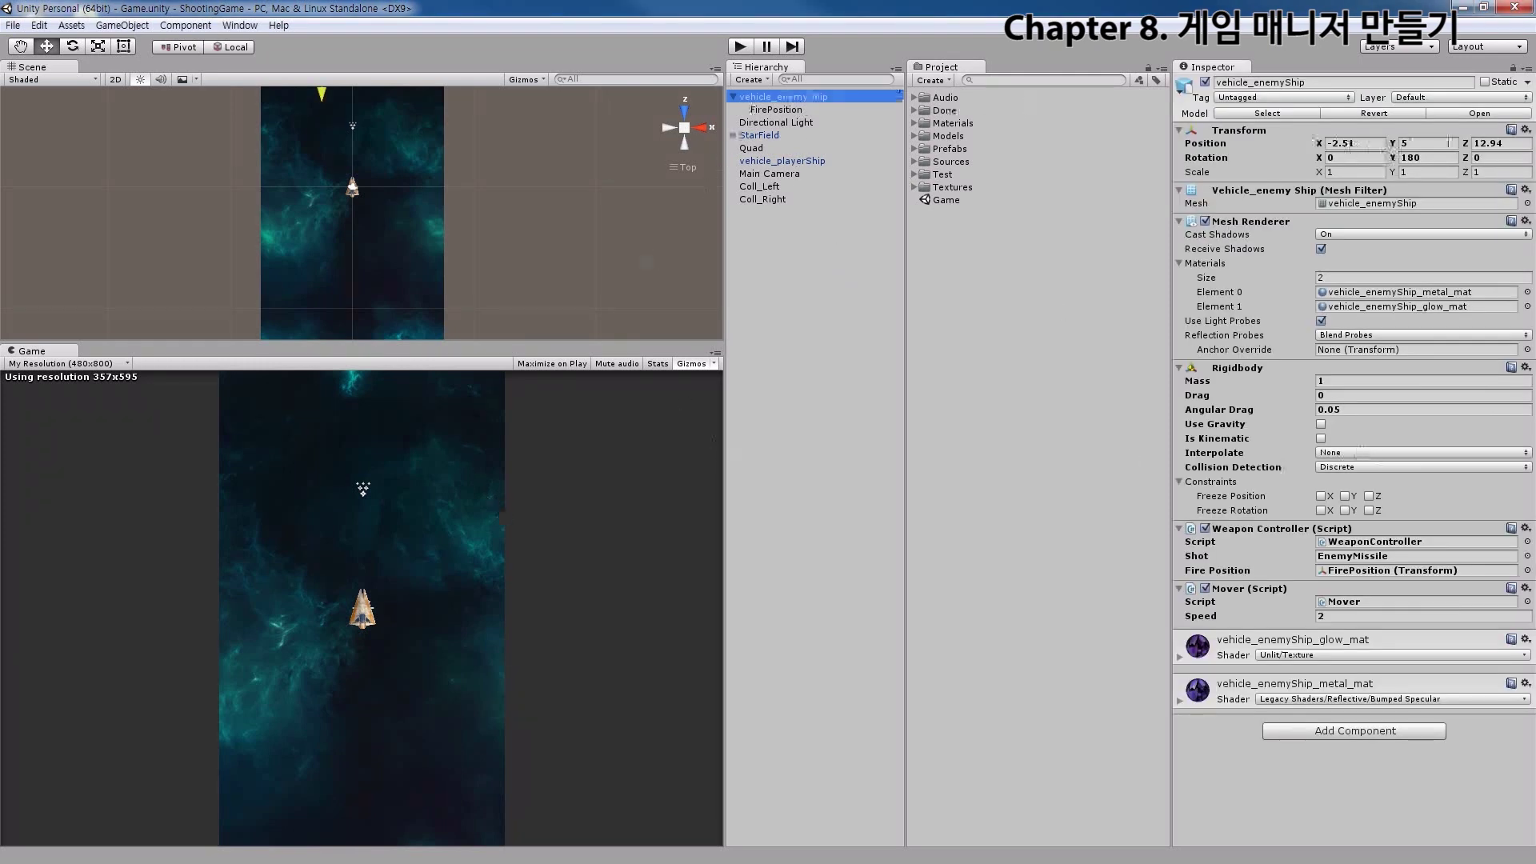
pyautogui.moveTo(1464, 142); pyautogui.dragTo(1326, 161)
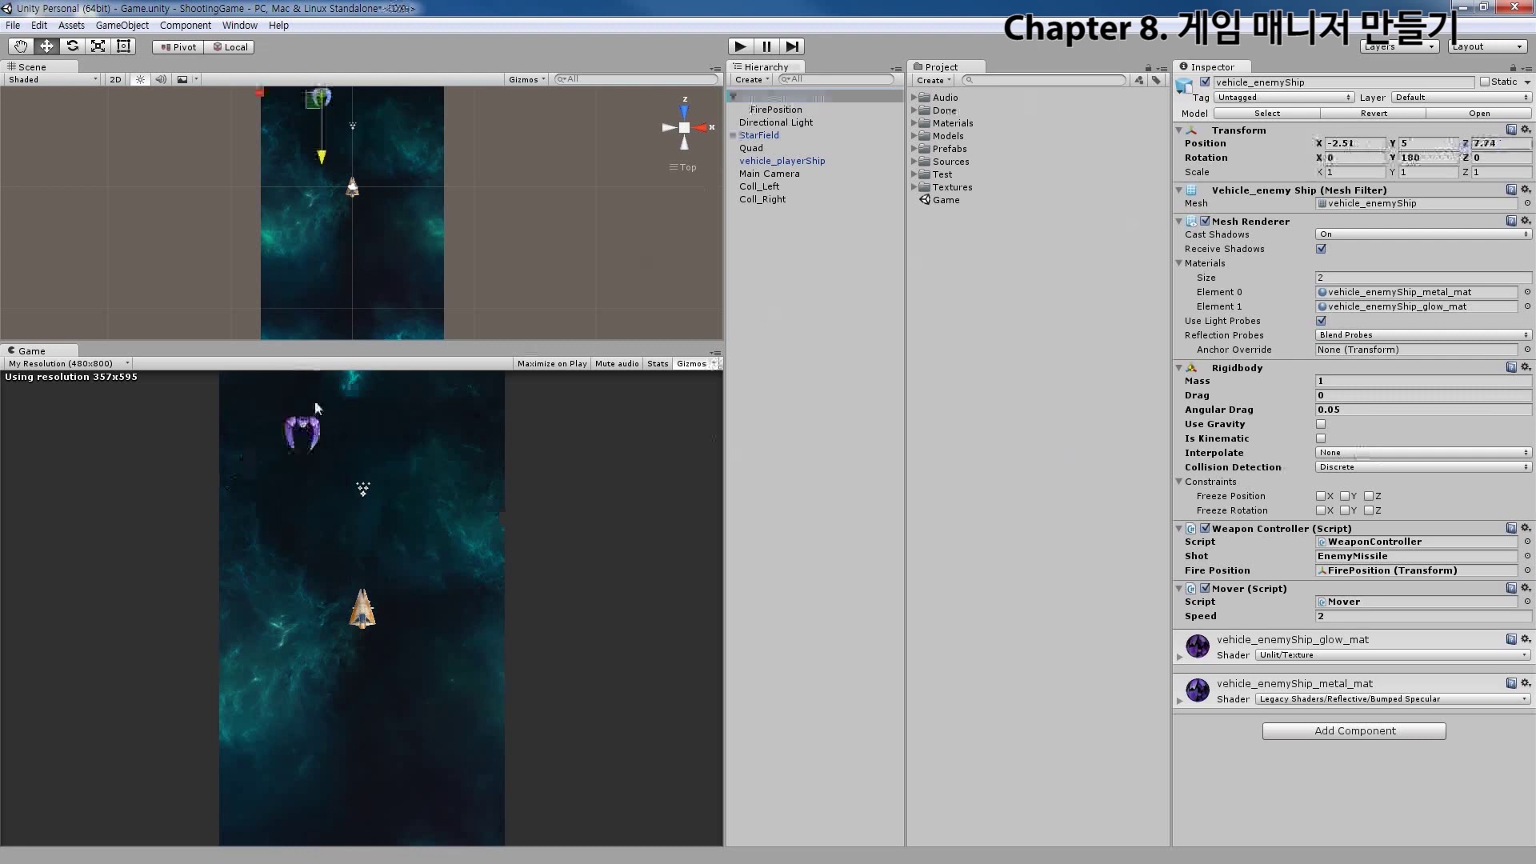
pyautogui.click(915, 149)
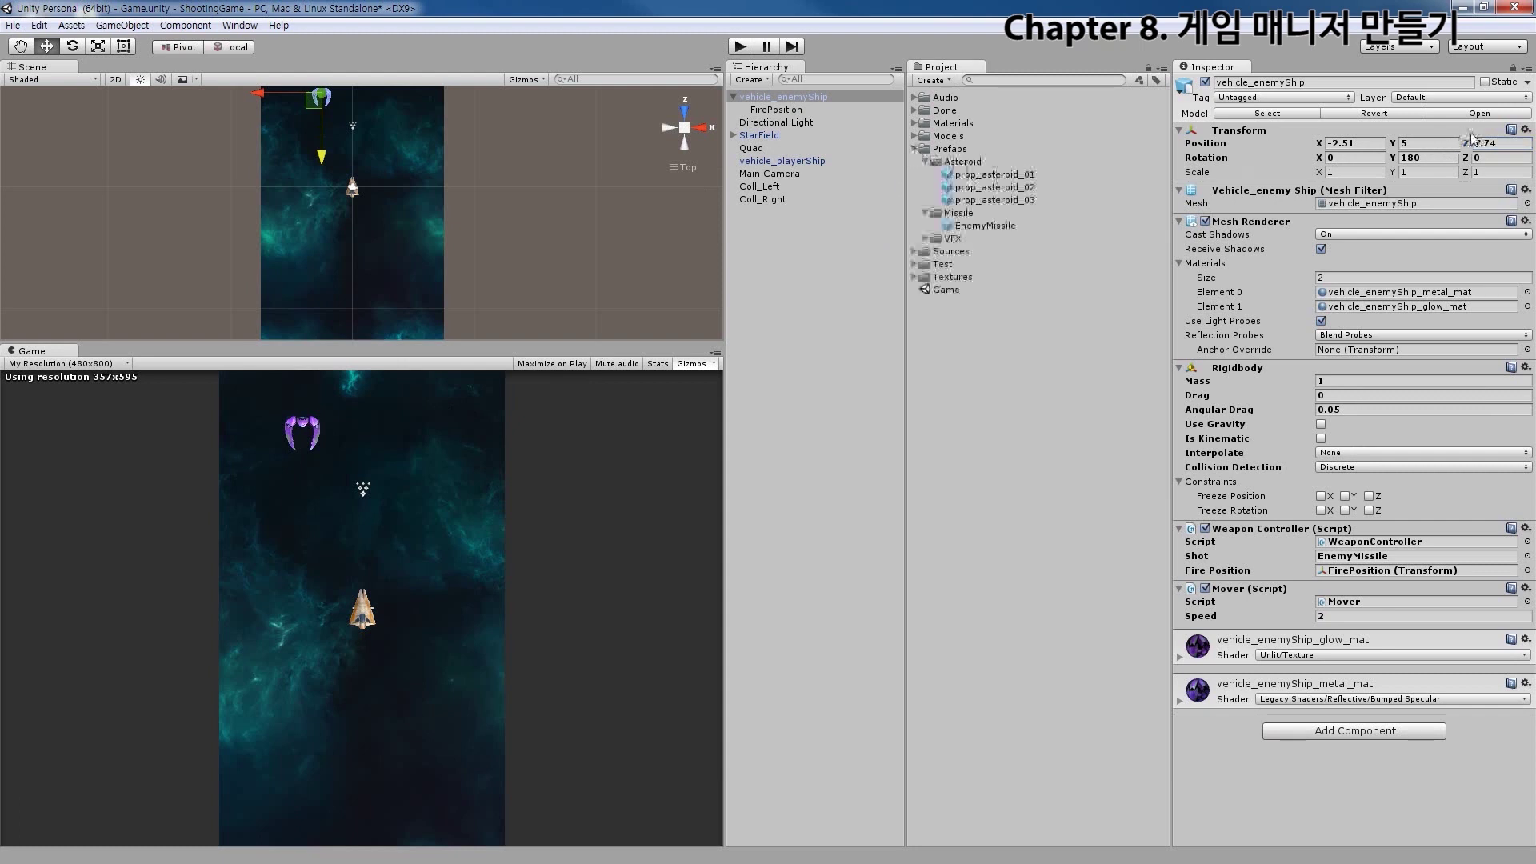
pyautogui.click(800, 99)
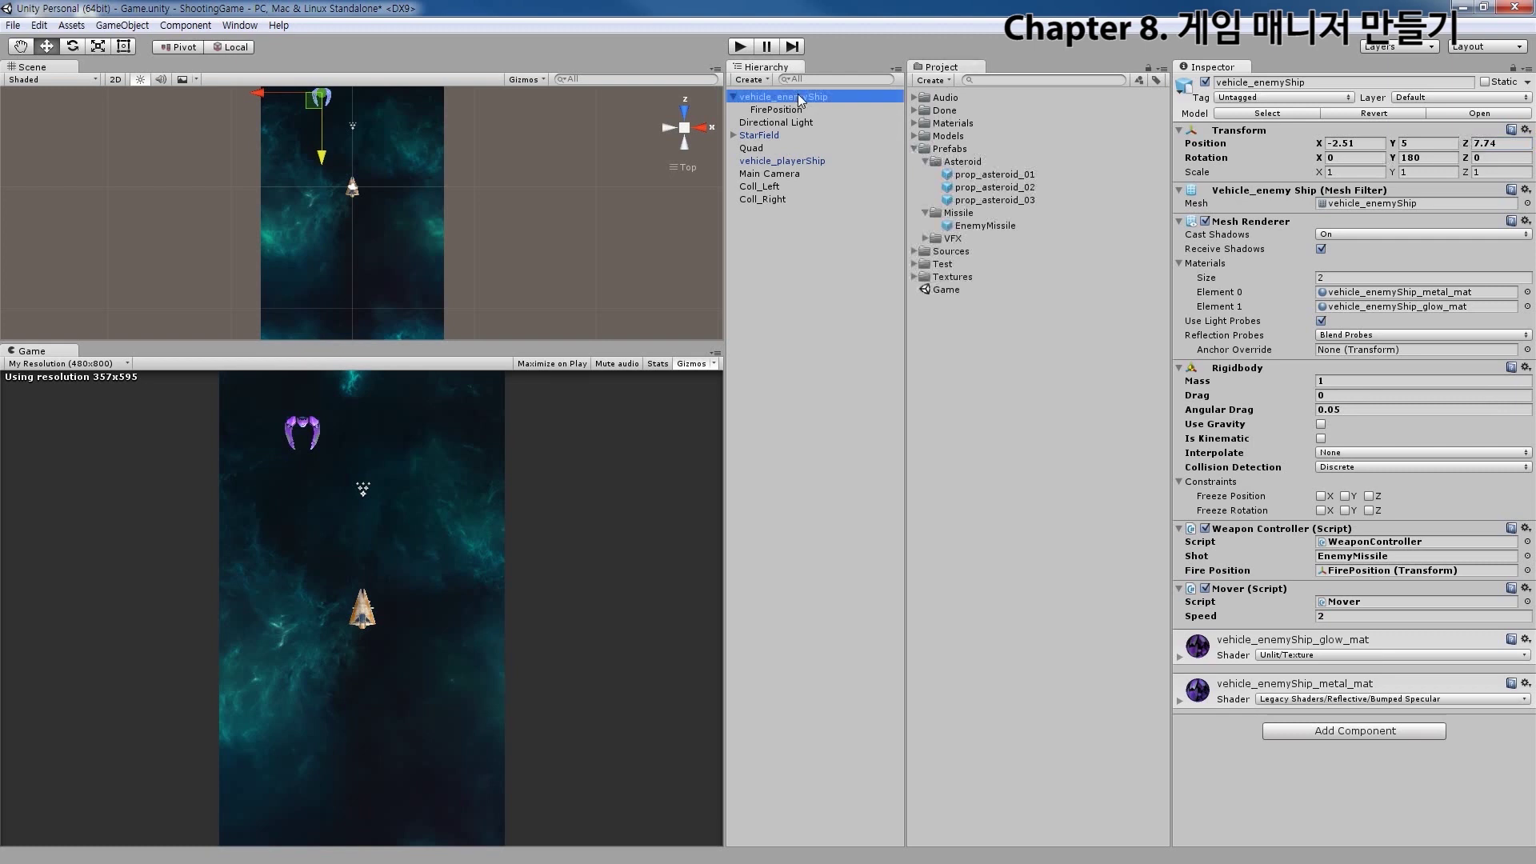
pyautogui.rightClick(956, 150)
# Create a new folder named Enemy inside Prefabs
pyautogui.moveTo(1142, 165)
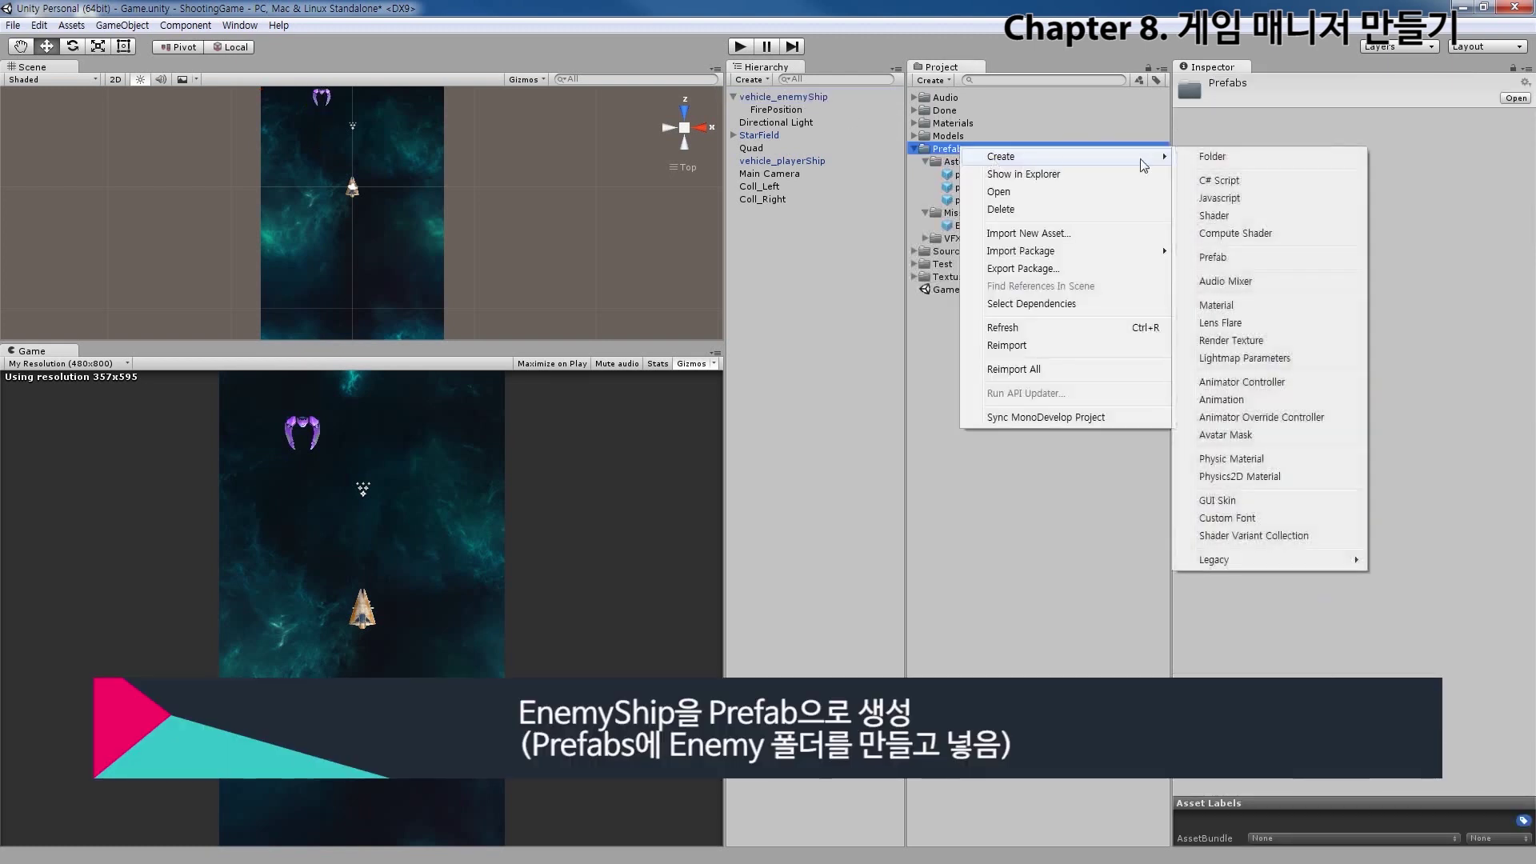
pyautogui.click(1212, 157)
pyautogui.write('E')
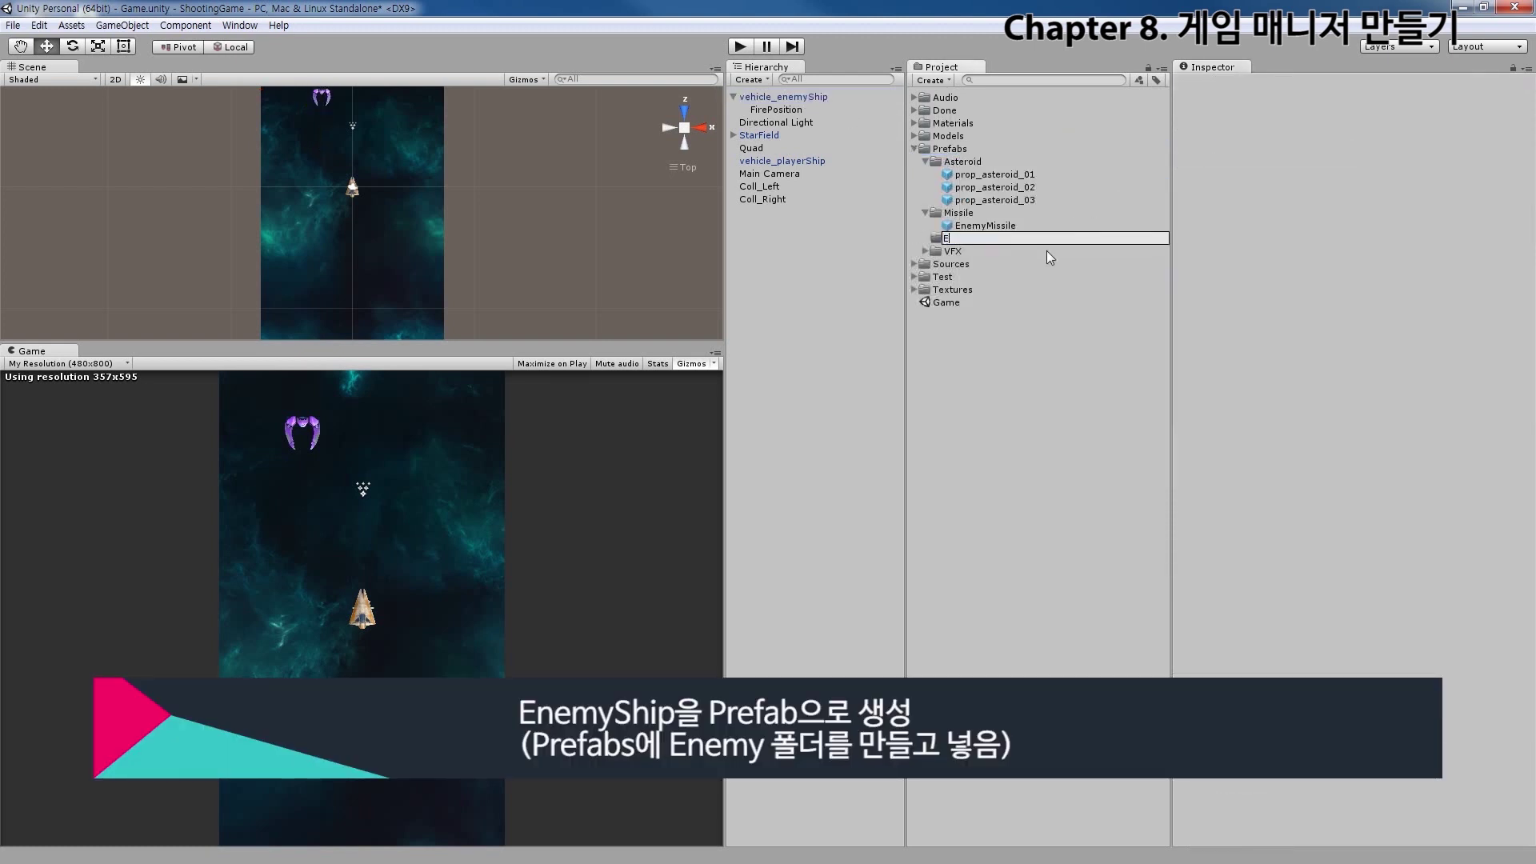
pyautogui.write('nemy')
pyautogui.press('Return')
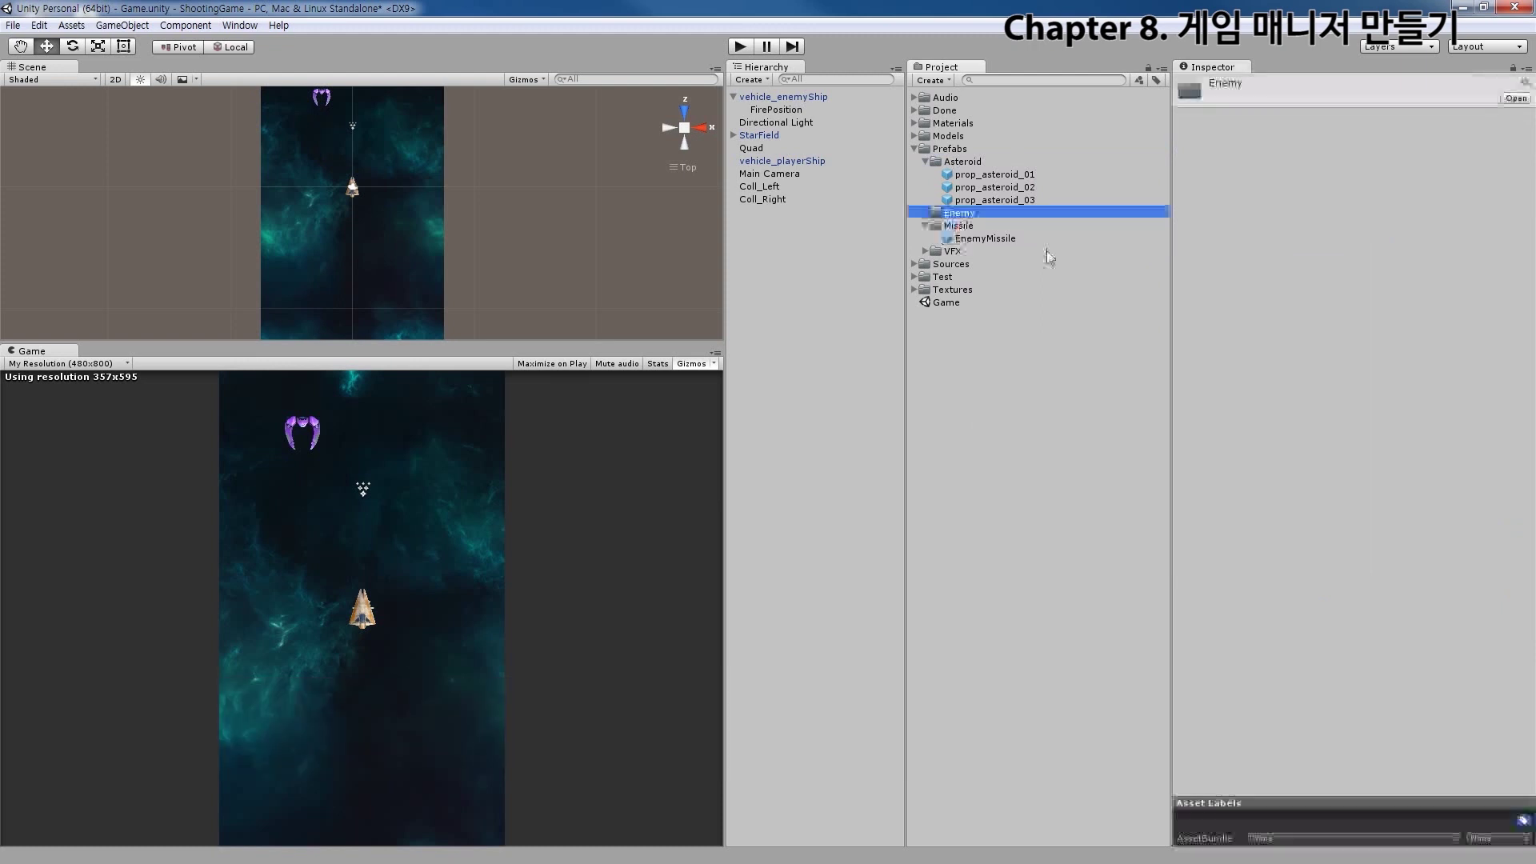
# Drag vehicle_enemyShip into the Enemy folder to make it a prefab
pyautogui.moveTo(780, 97); pyautogui.dragTo(969, 218)
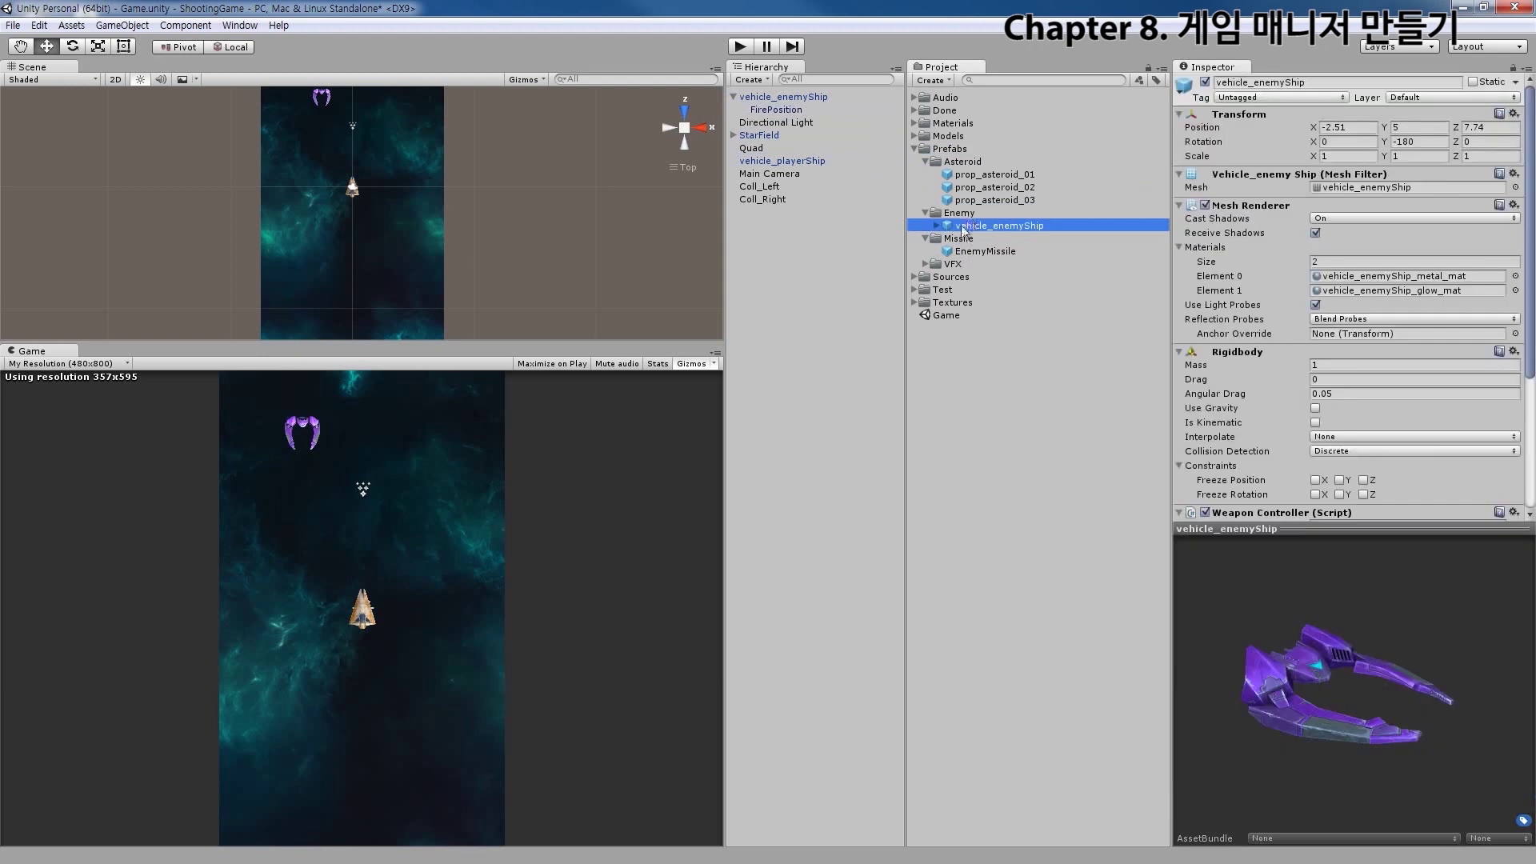
pyautogui.moveTo(1310, 682); pyautogui.dragTo(1302, 723)
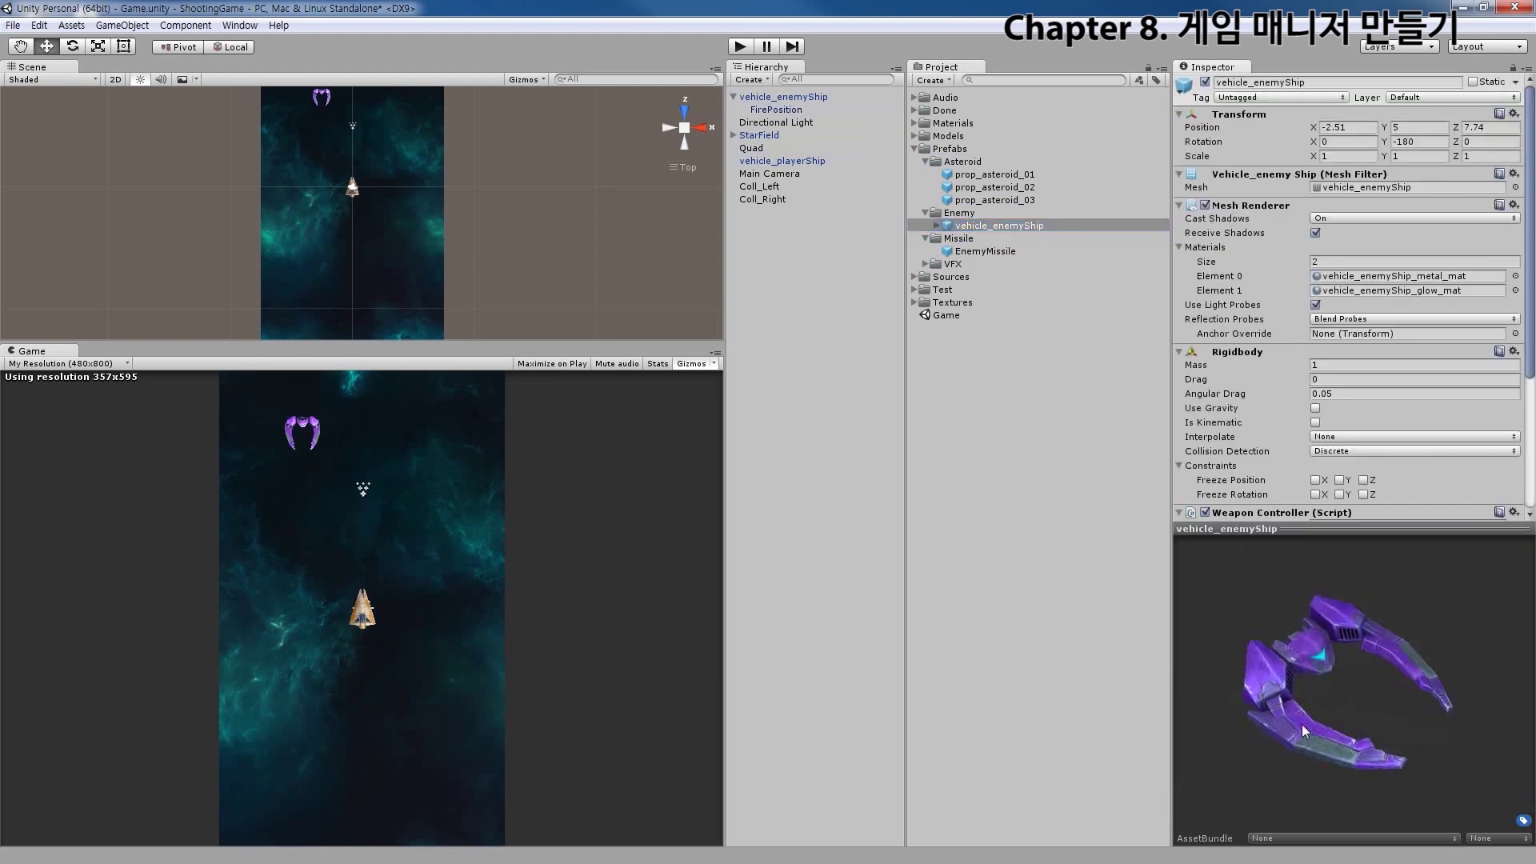
pyautogui.click(783, 96)
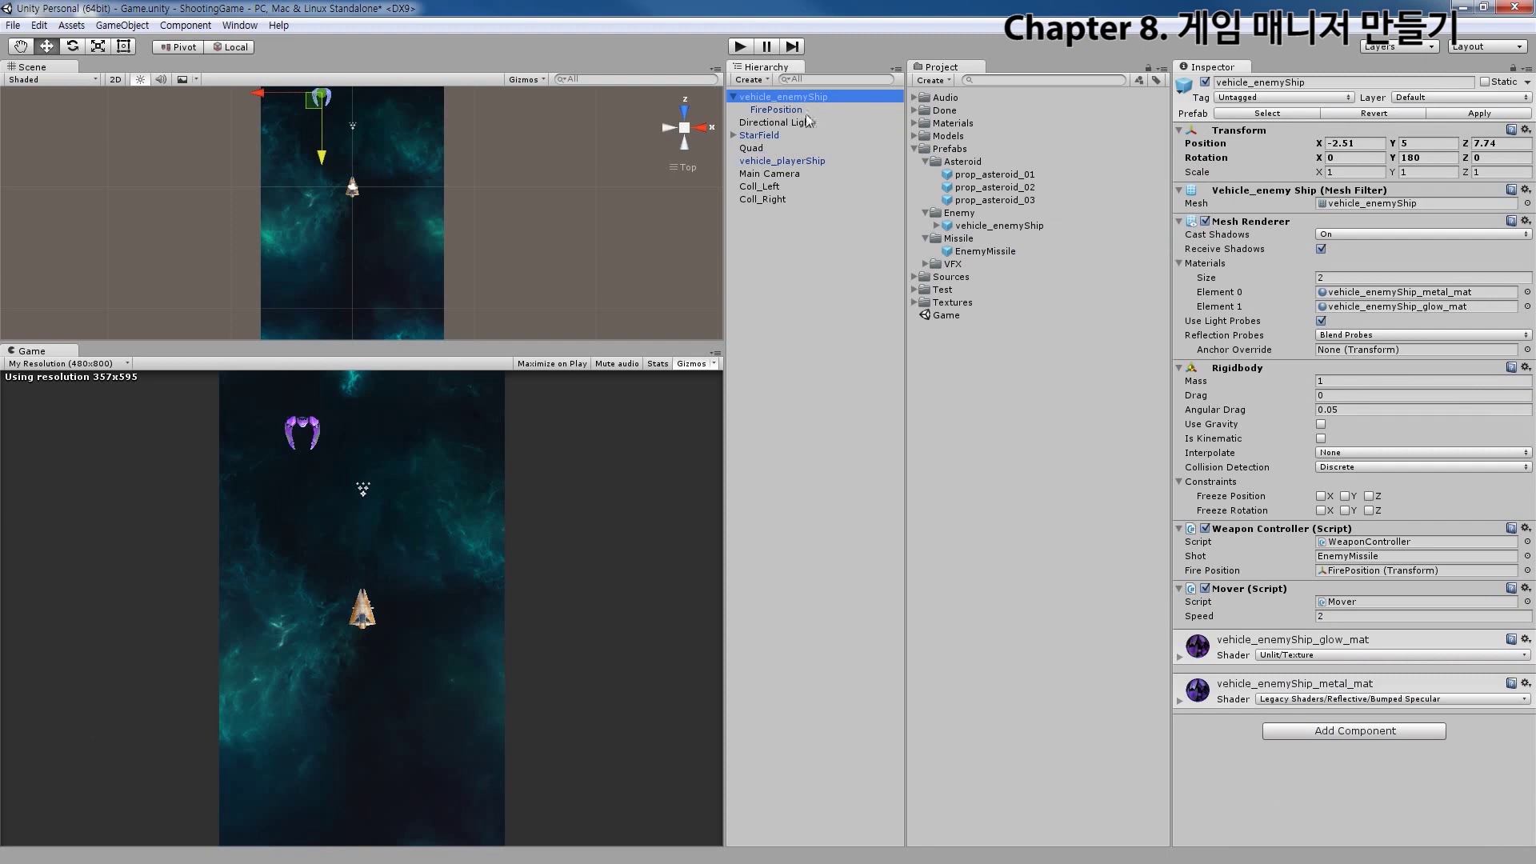
# Delete the enemy ship from the scene and save the scene
pyautogui.press('Delete')
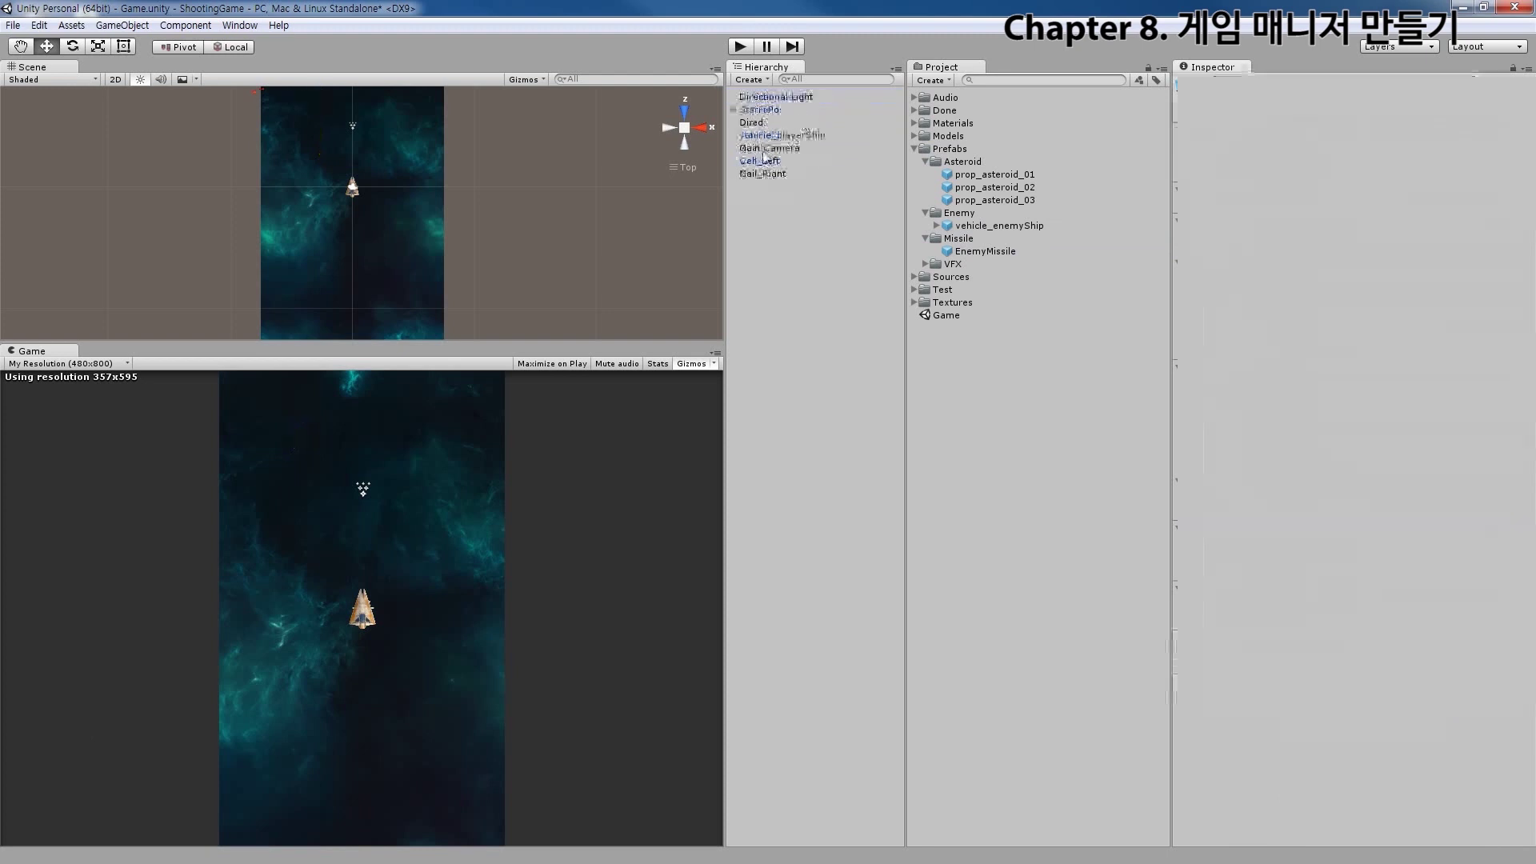
pyautogui.click(12, 25)
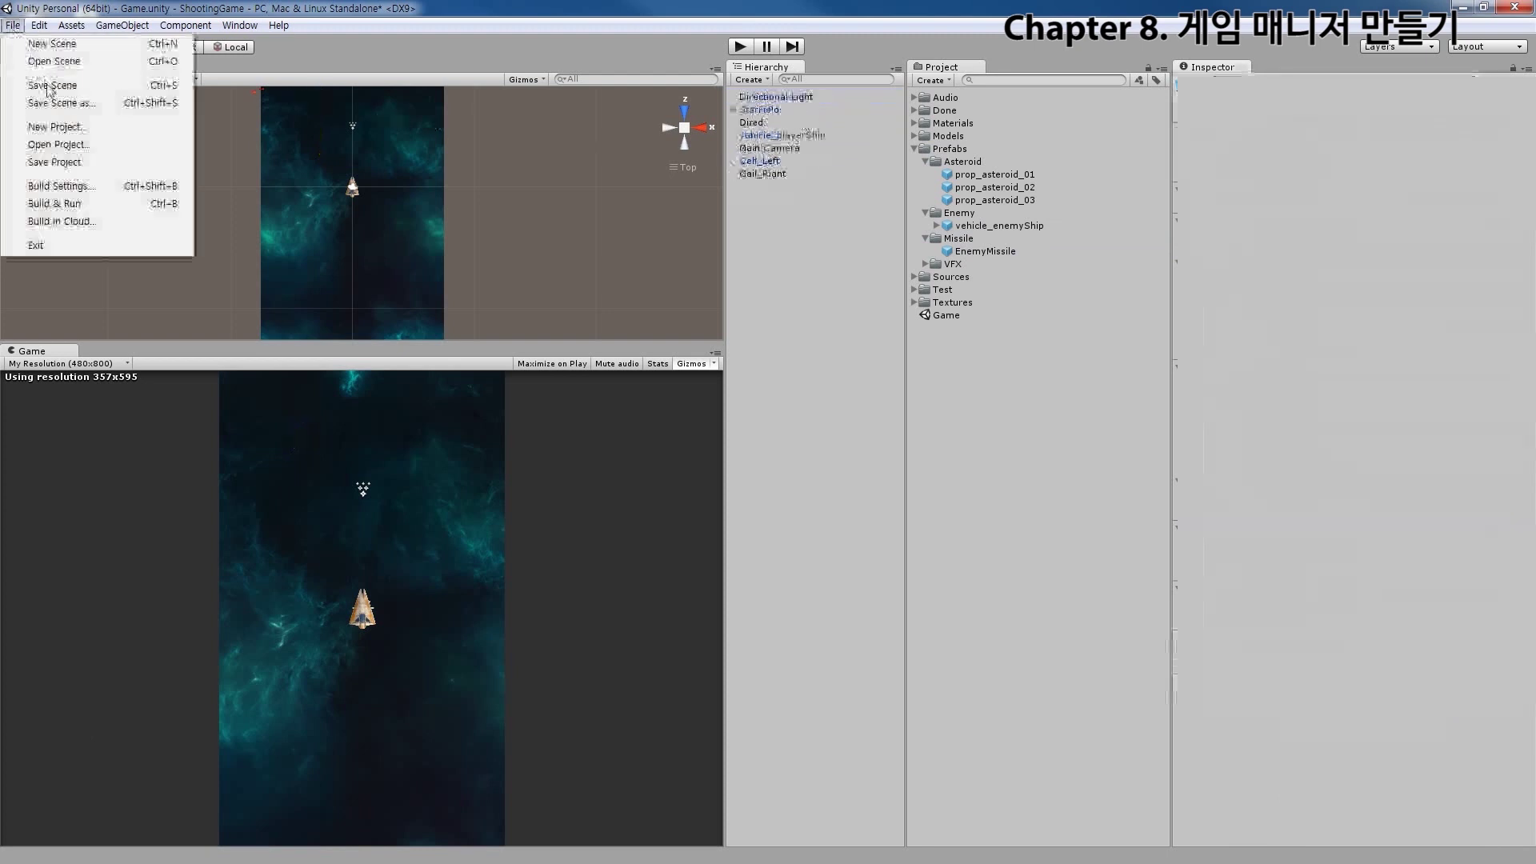
pyautogui.click(46, 85)
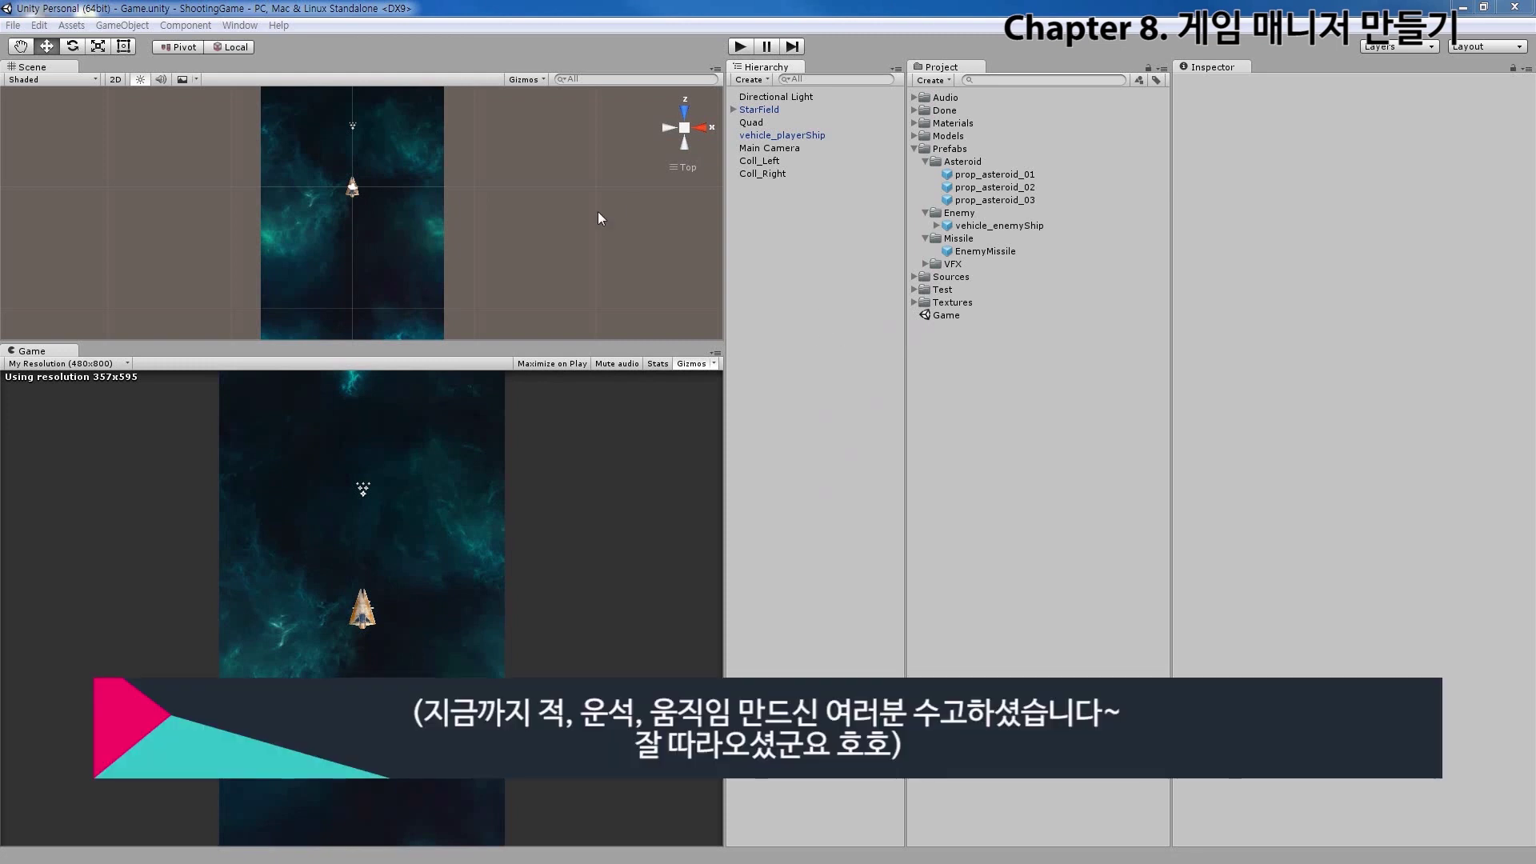
pyautogui.click(914, 276)
# Create a C# script named GameController in the Sources folder
pyautogui.click(952, 281)
pyautogui.rightClick(953, 281)
pyautogui.moveTo(994, 288)
pyautogui.click(1232, 307)
pyautogui.write('GameController')
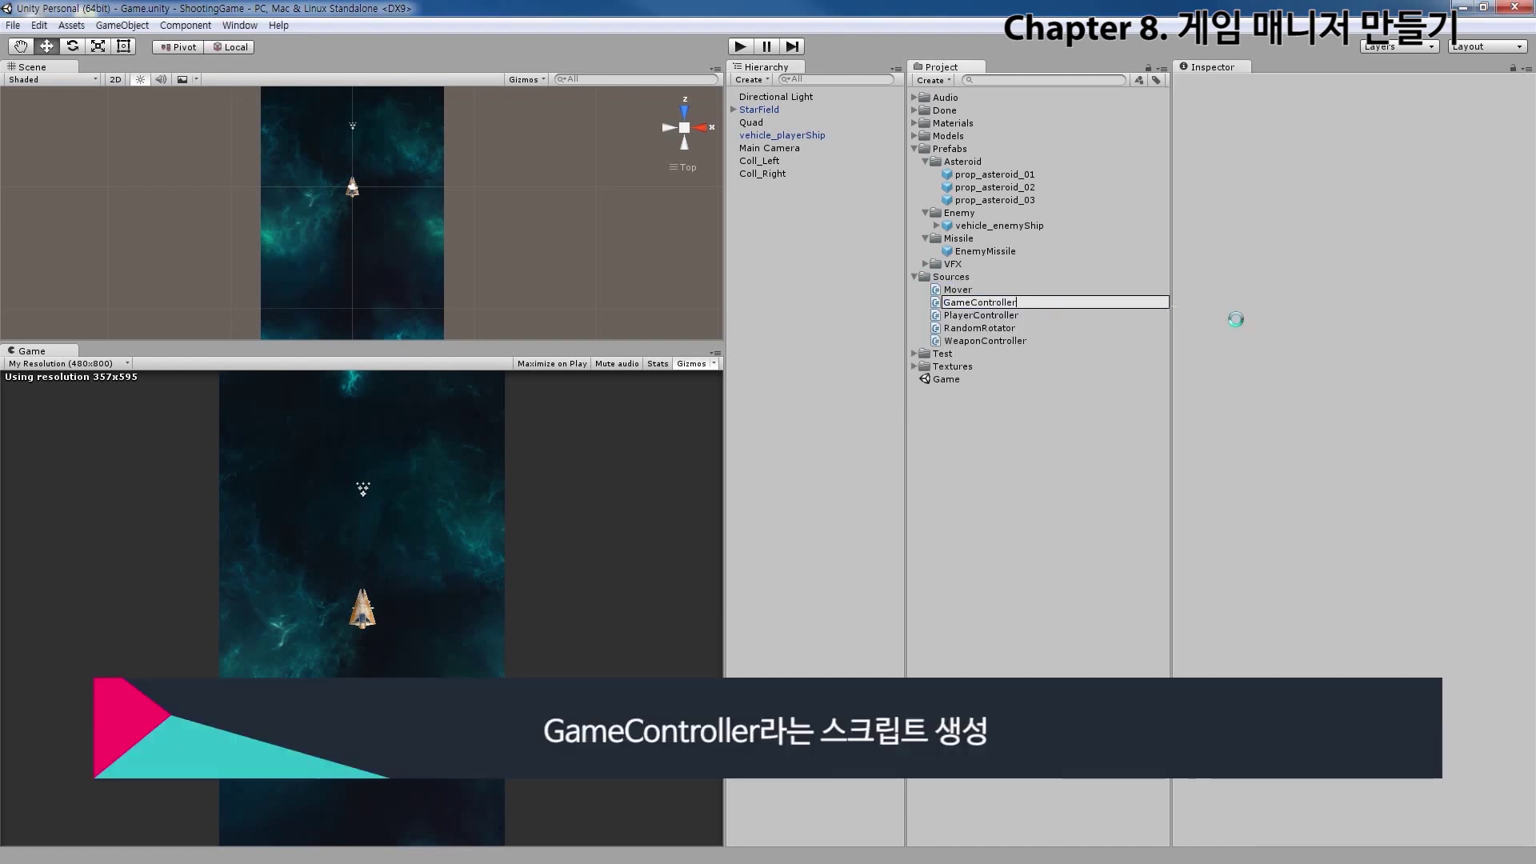
pyautogui.press('Return')
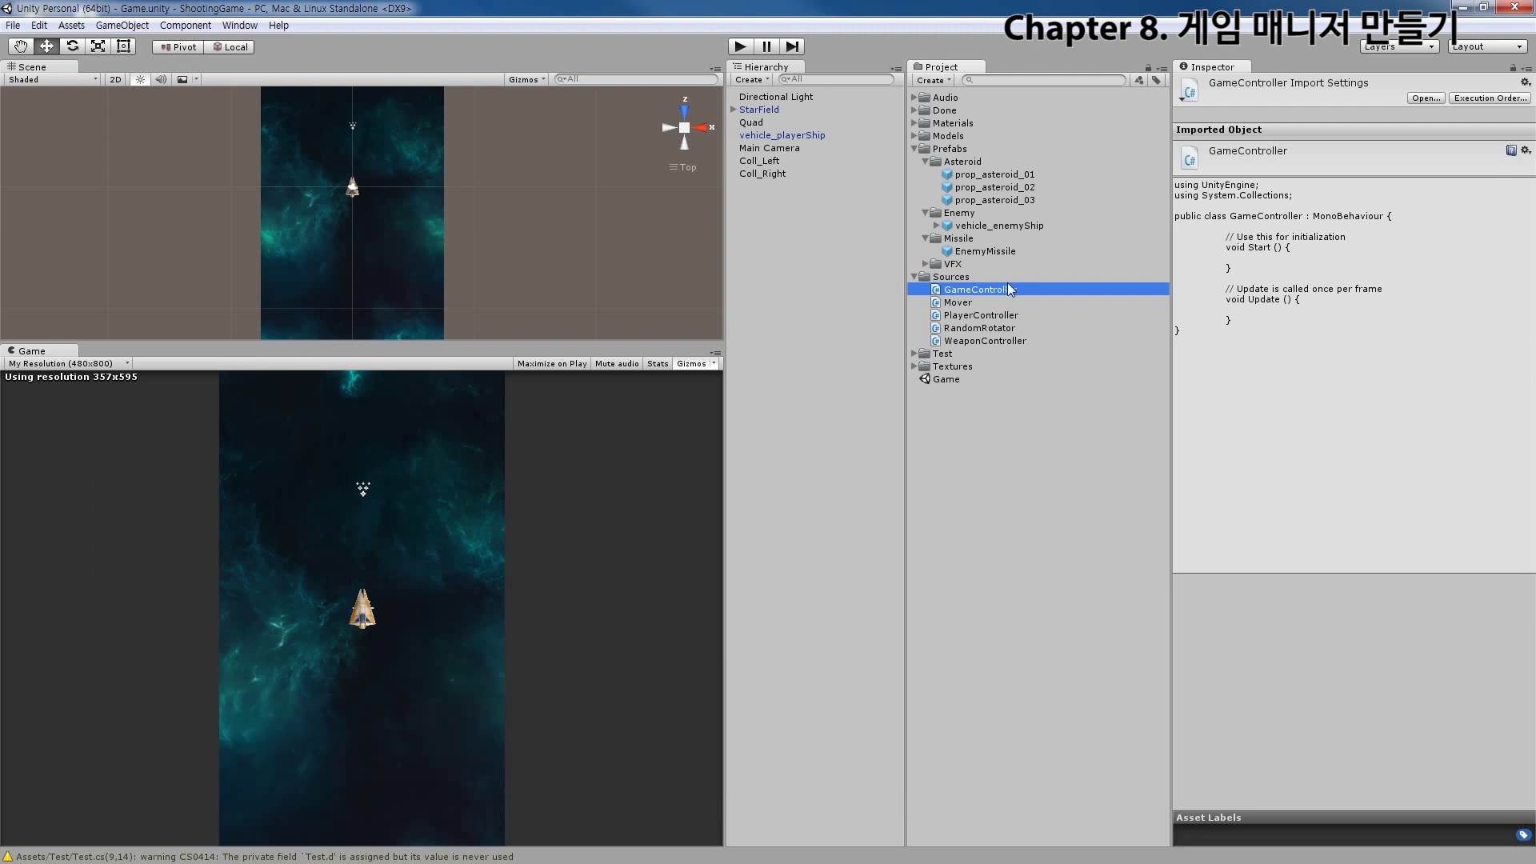
pyautogui.click(992, 312)
# Add an empty GameObject to the scene and name it GameController
pyautogui.click(990, 289)
pyautogui.click(959, 302)
pyautogui.click(965, 291)
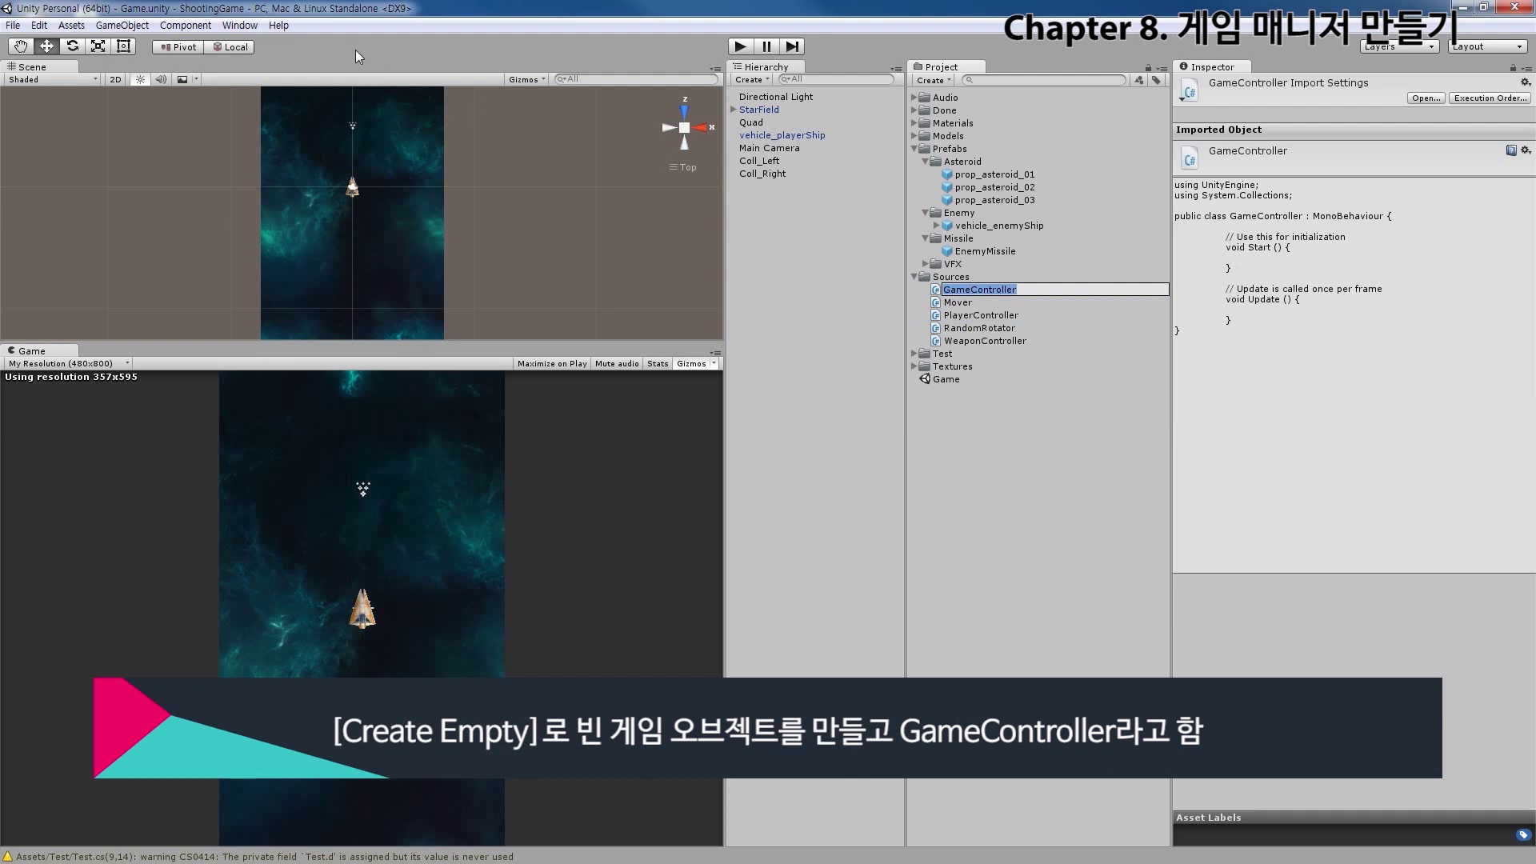
pyautogui.click(122, 25)
pyautogui.click(145, 44)
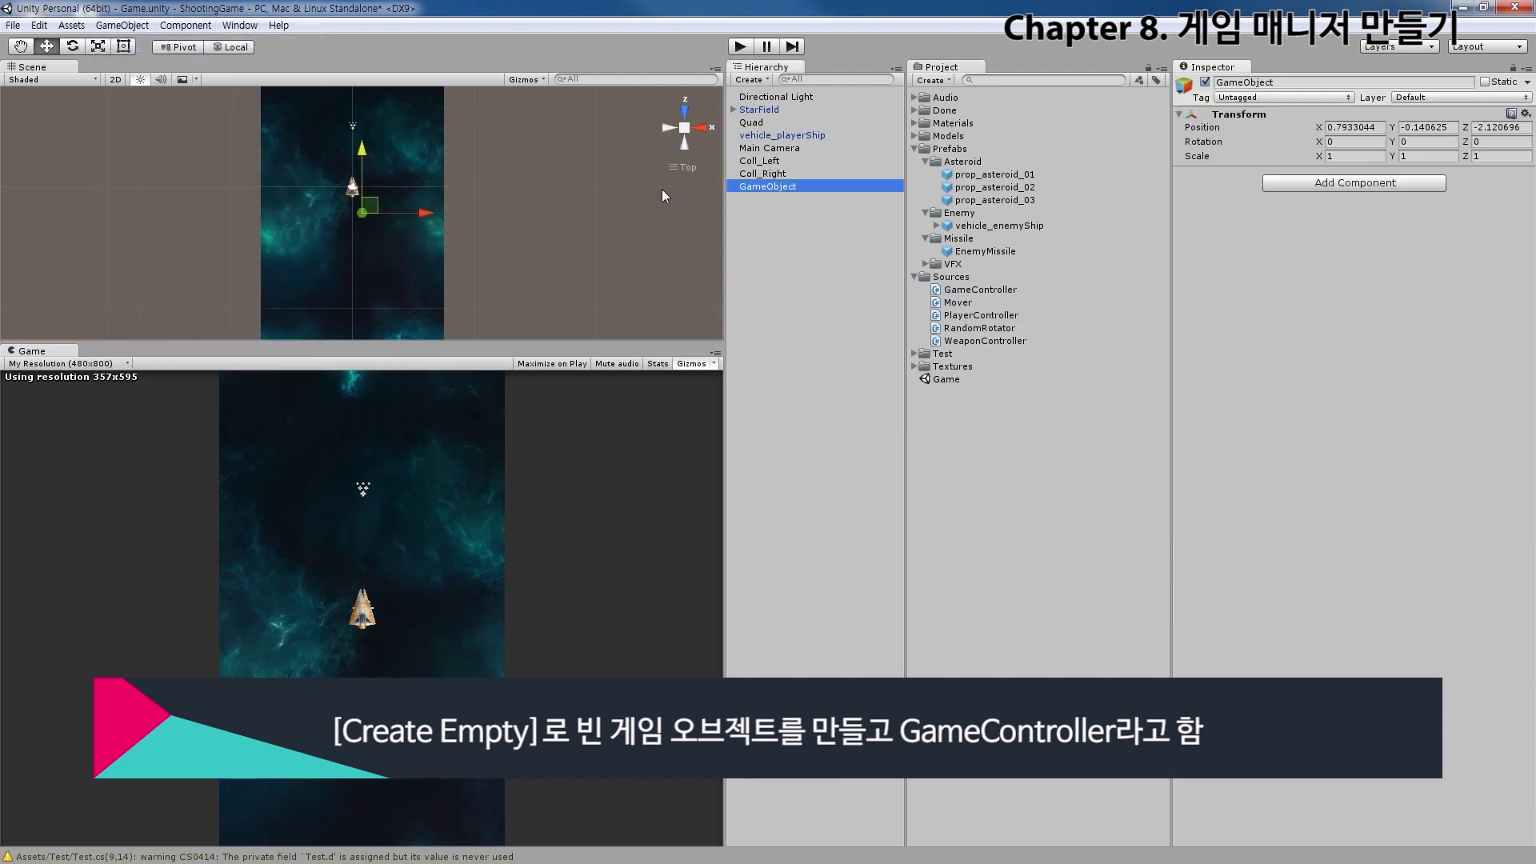
pyautogui.click(794, 189)
pyautogui.write('GameController')
pyautogui.press('Return')
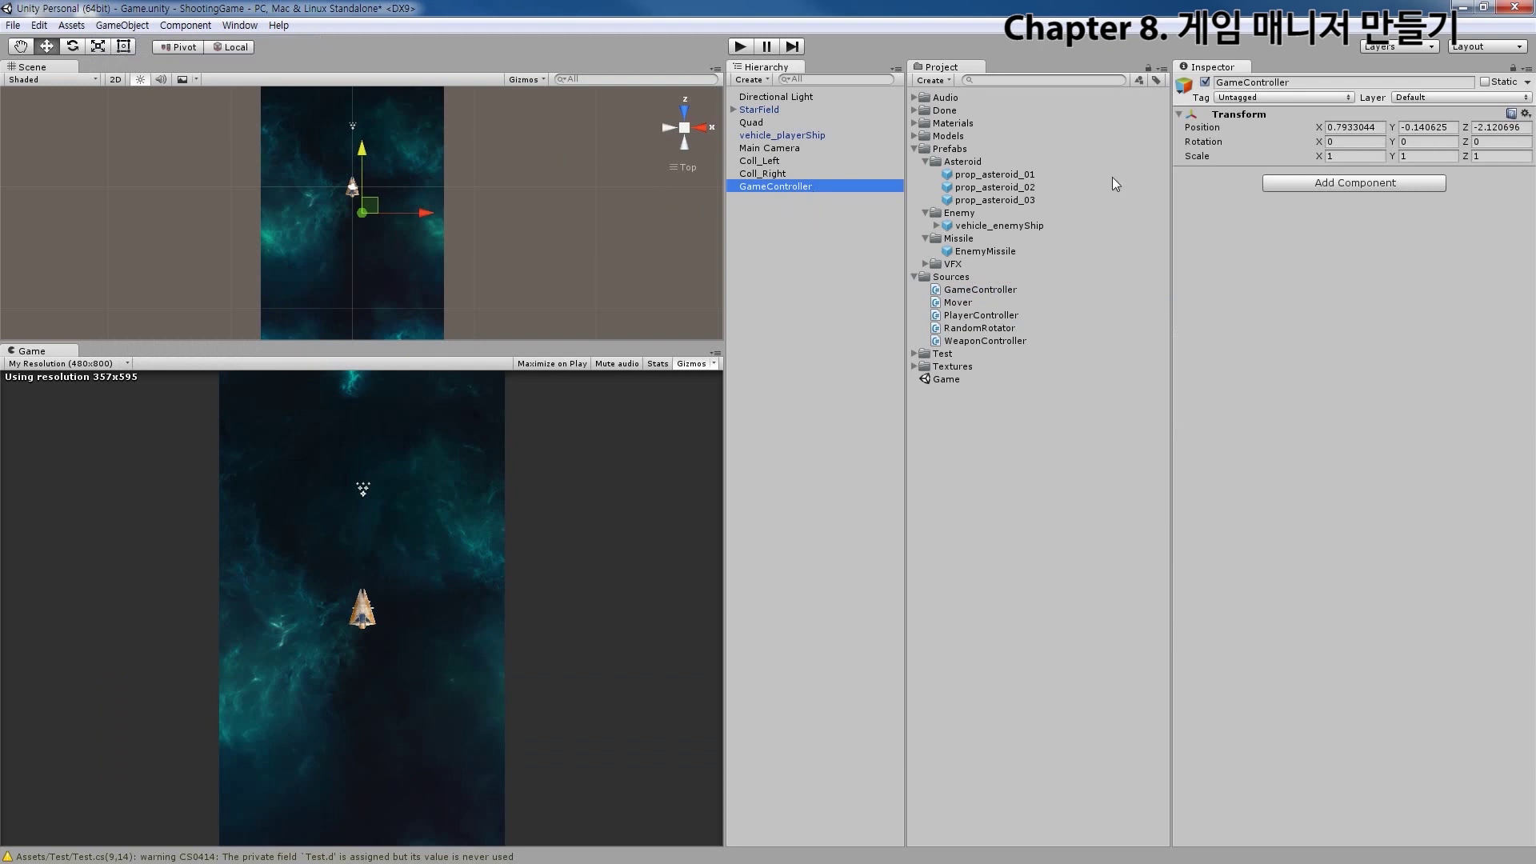
# Attach the GameController script to the object and open it for editing
pyautogui.moveTo(980, 290); pyautogui.dragTo(1348, 332)
pyautogui.click(1365, 190)
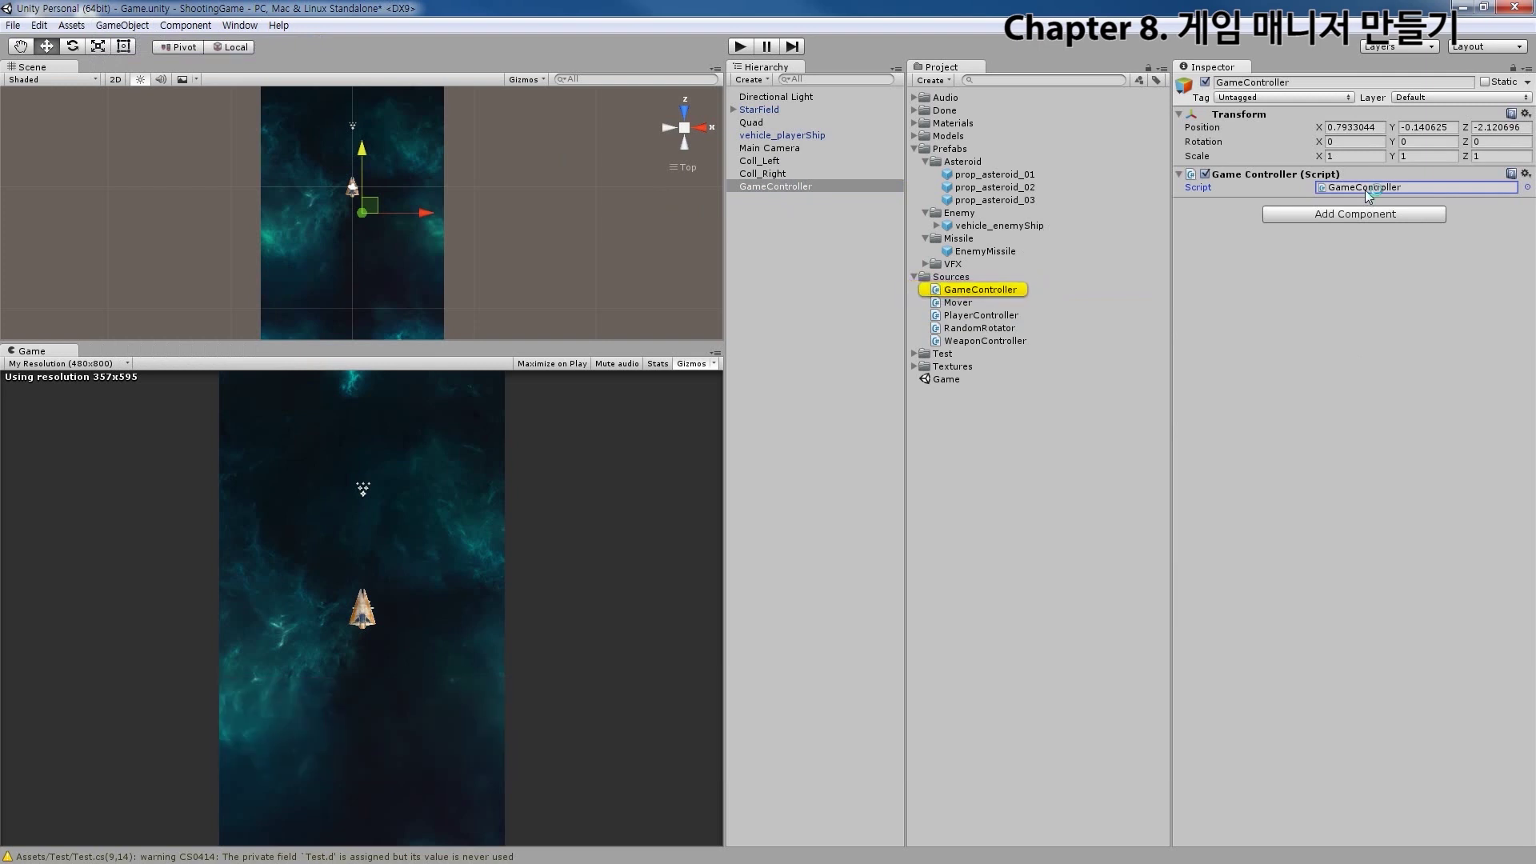
pyautogui.doubleClick(1366, 191)
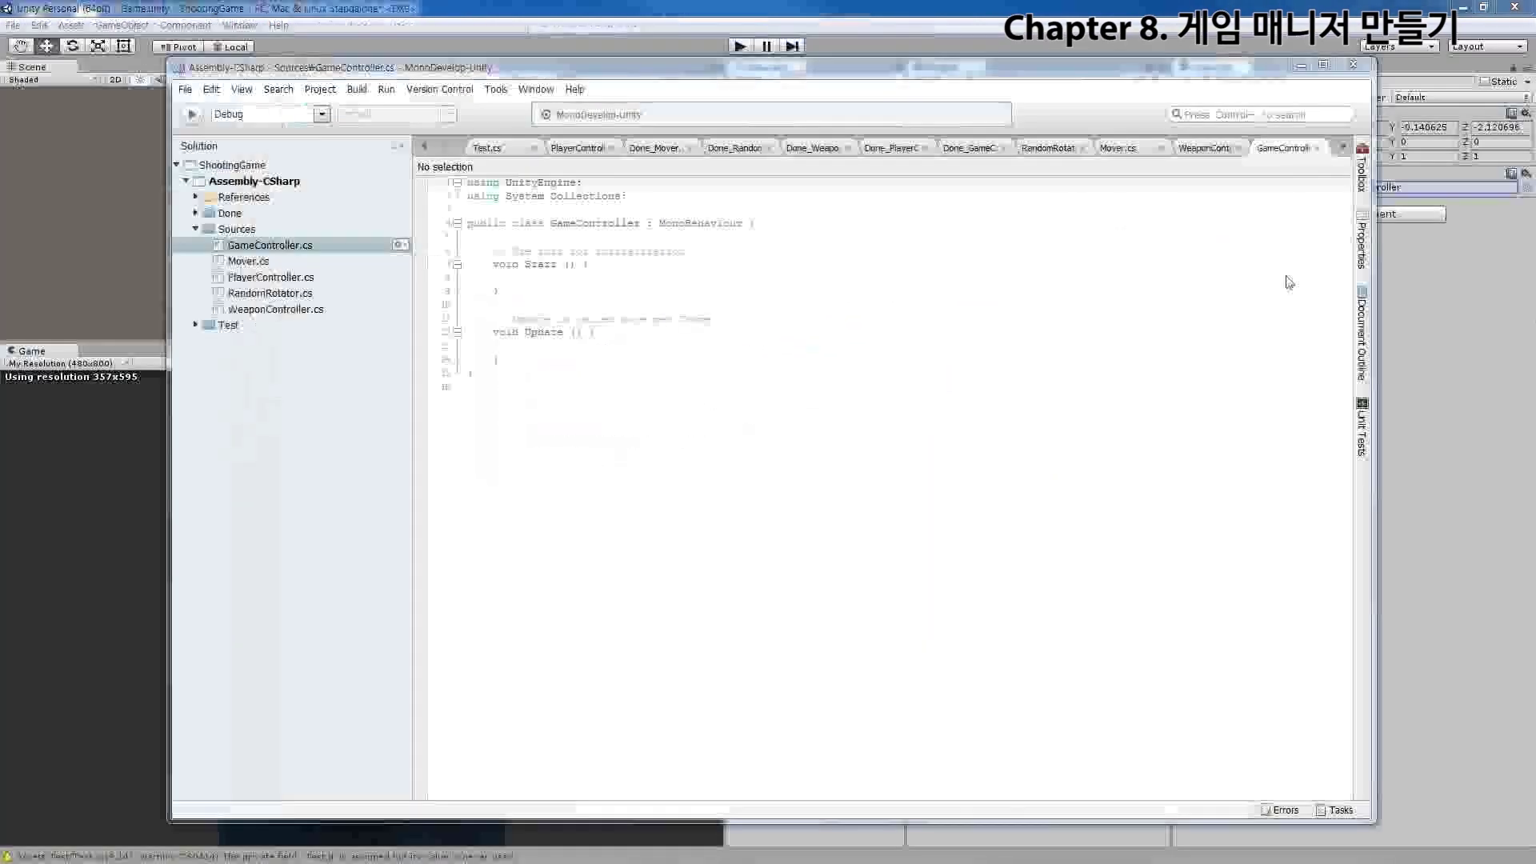
# Move the class's opening brace to its own line and delete the initialization comment
pyautogui.click(829, 269)
pyautogui.press('Up')
pyautogui.press('Up')
pyautogui.press('Up')
pyautogui.press('End')
pyautogui.press('Left')
pyautogui.press('Return')
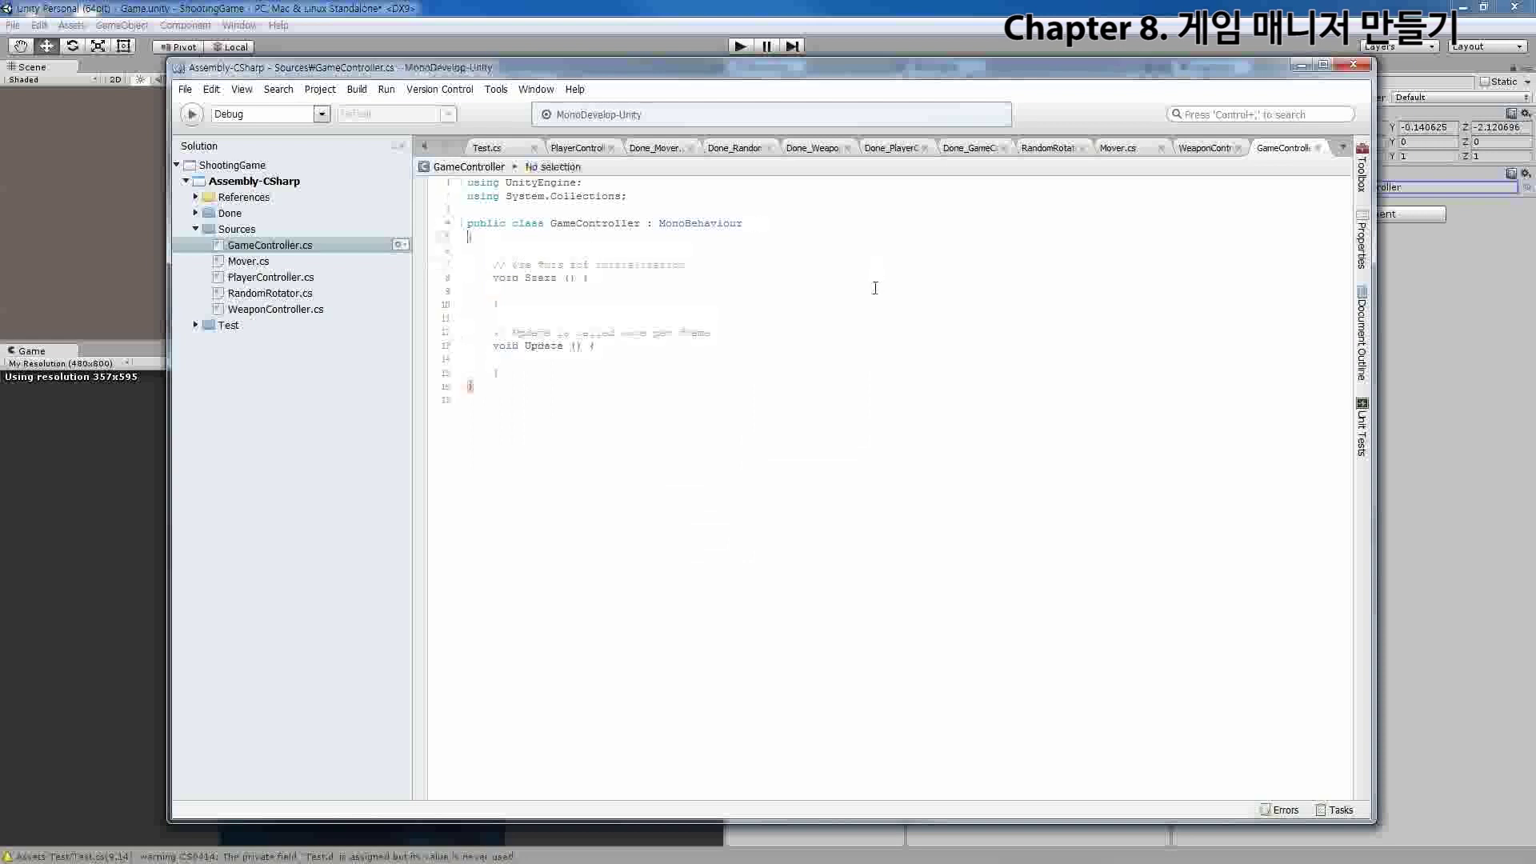
pyautogui.press('Down')
pyautogui.press('Down')
pyautogui.hotkey('shift', 'Down')
pyautogui.press('Delete')
# Put Start's opening brace on its own line and remove the Update comment
pyautogui.press('End')
pyautogui.press('Left')
pyautogui.press('Return')
pyautogui.press('Down')
pyautogui.press('Down')
pyautogui.press('Down')
pyautogui.hotkey('shift', 'Down')
pyautogui.press('Delete')
pyautogui.press('Up')
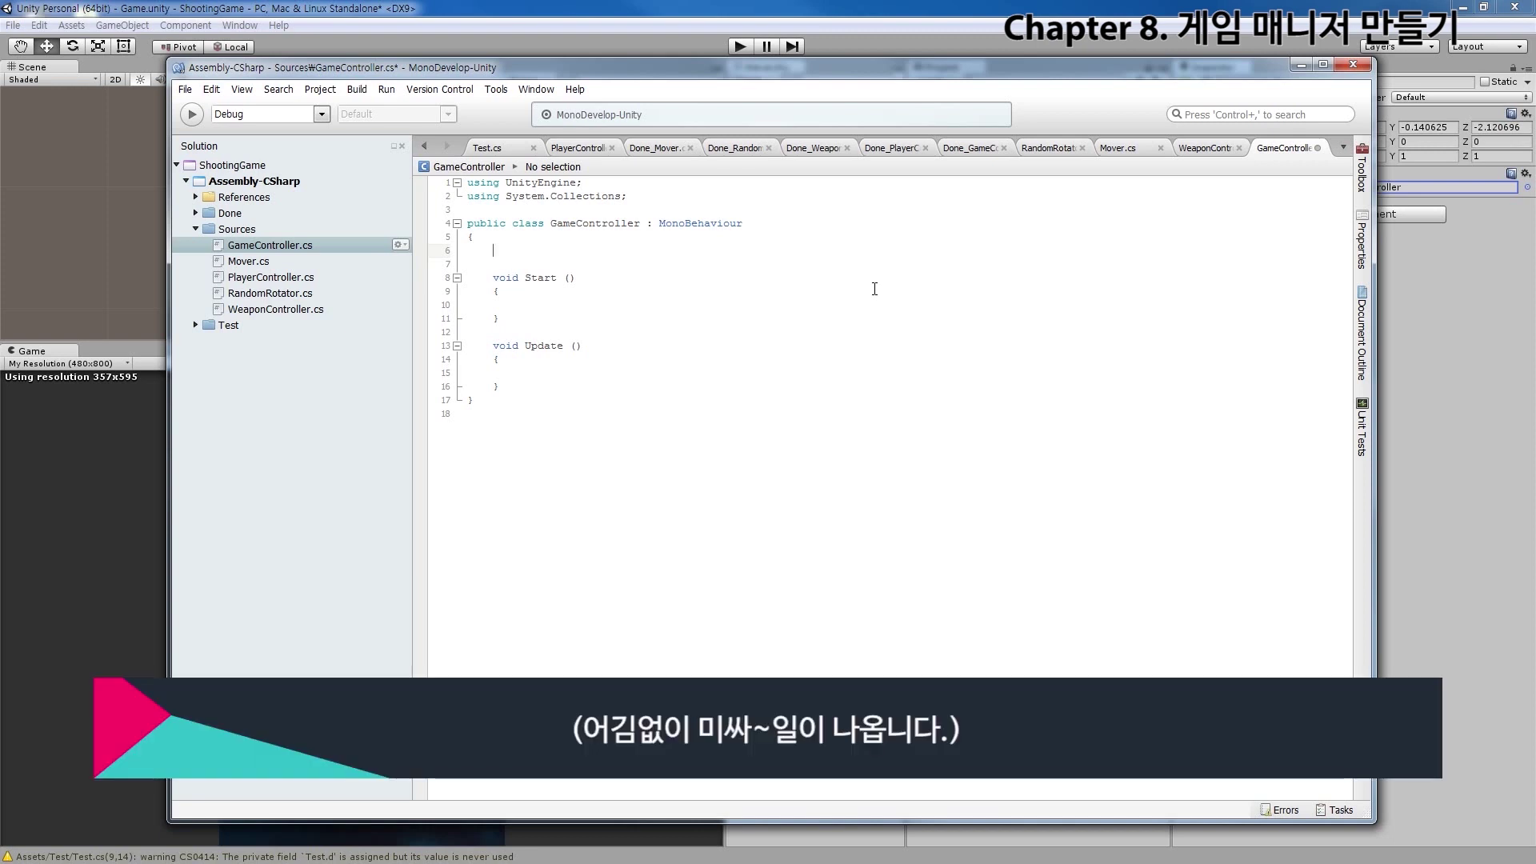
# Declare 'public GameObject[] hazards' in GameController and save the script
pyautogui.write('Game')
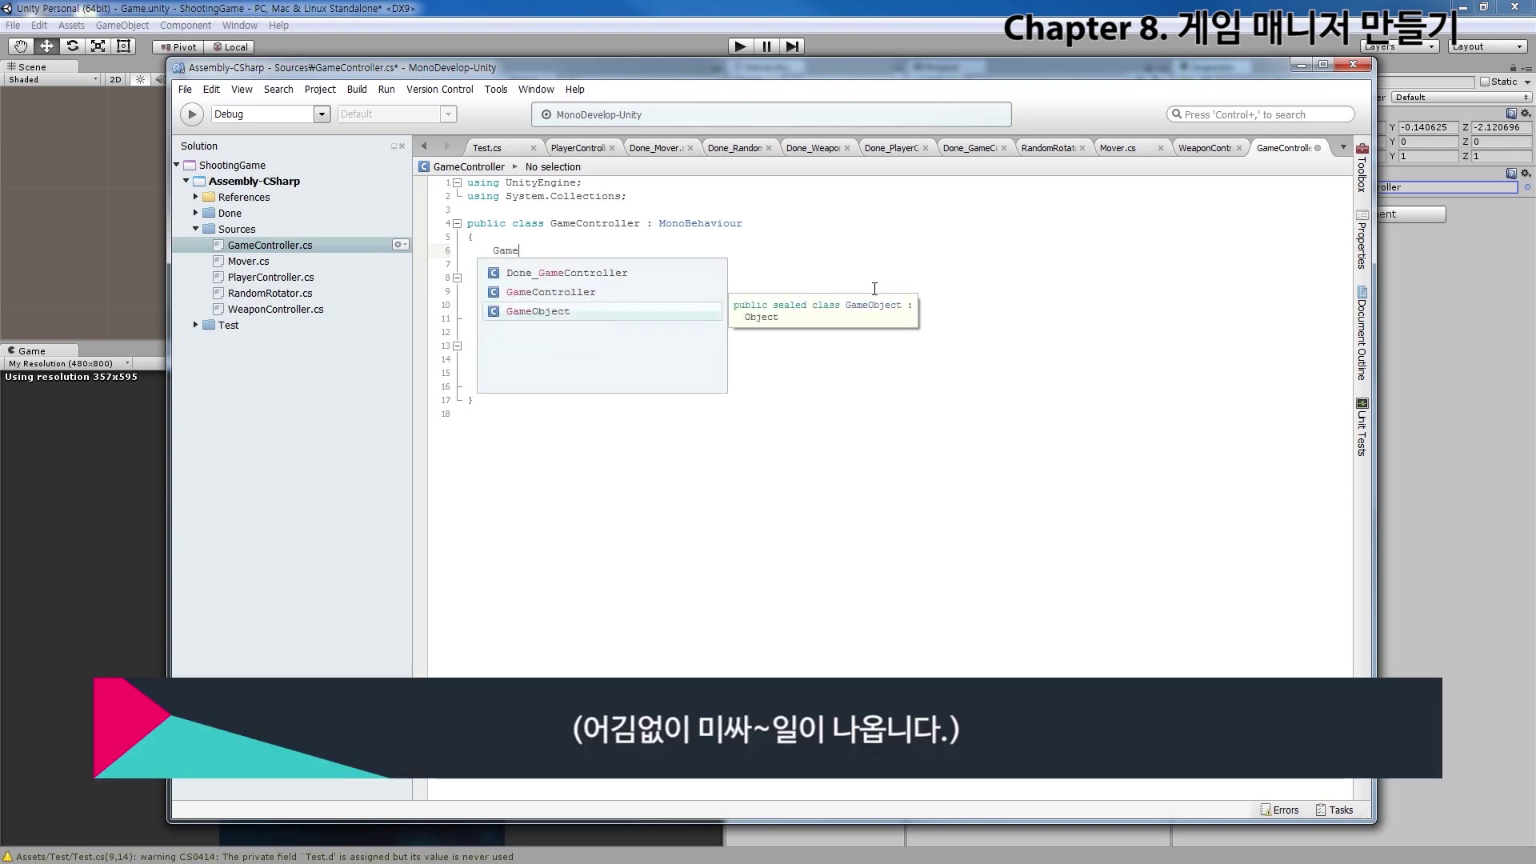
pyautogui.press('Return')
pyautogui.press('Home')
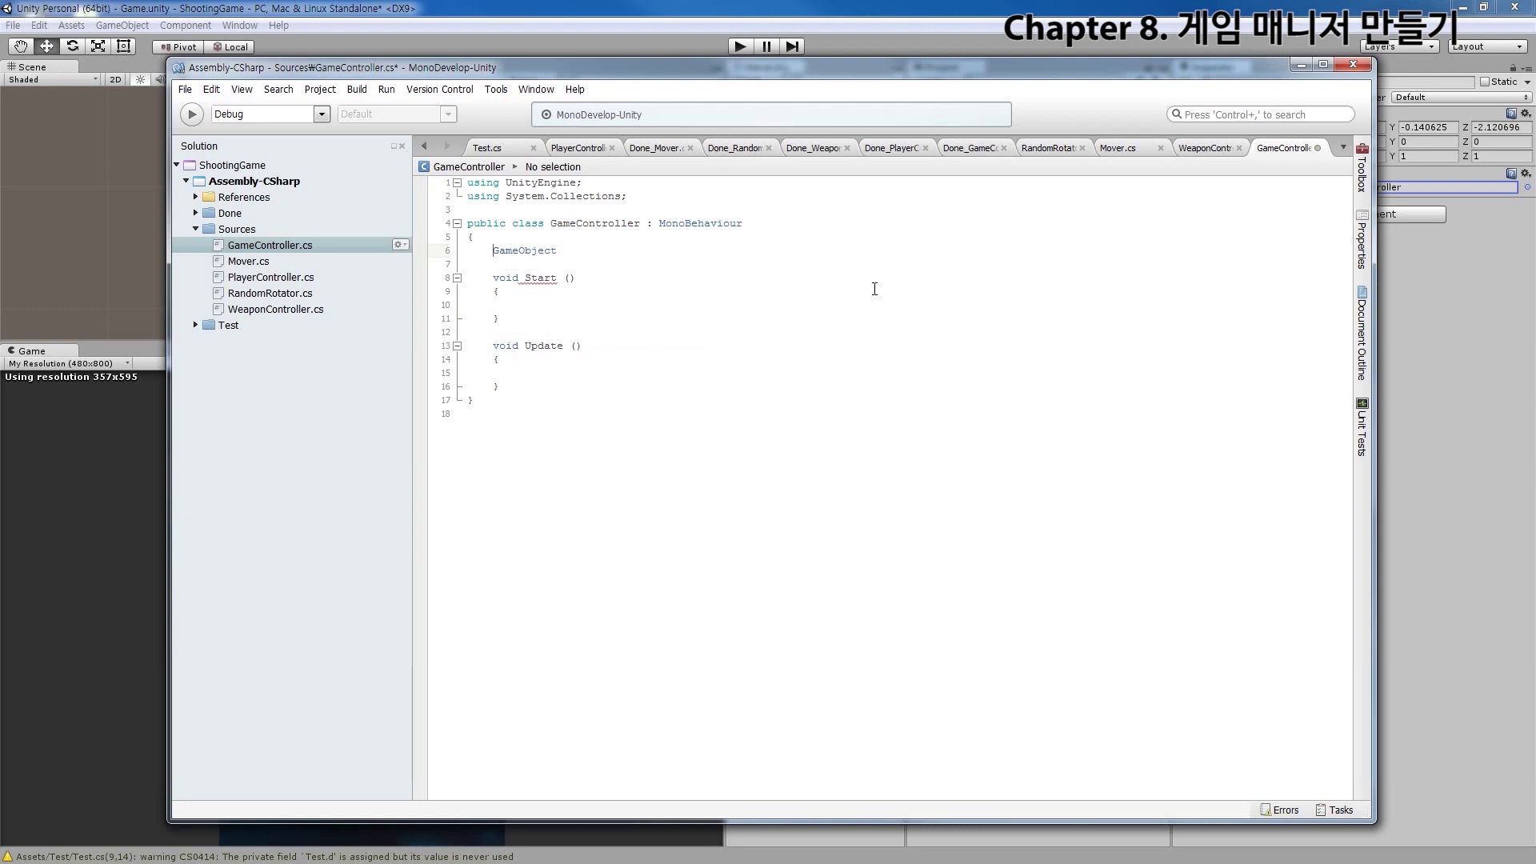
pyautogui.write('public')
pyautogui.hotkey('ctrl', 's')
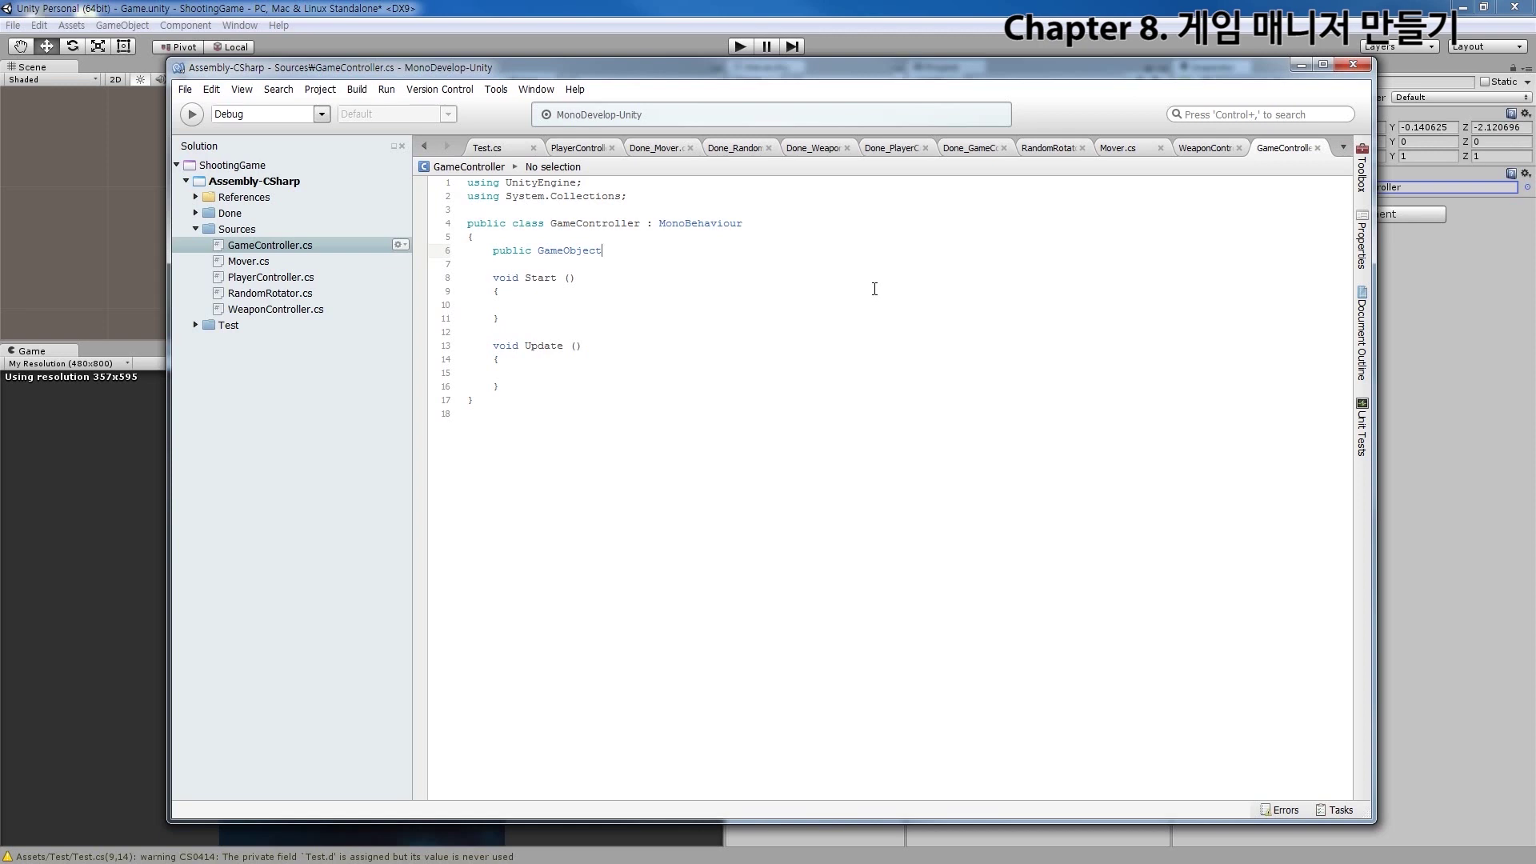
pyautogui.write('[]')
pyautogui.click(821, 263)
pyautogui.click(859, 255)
pyautogui.write('hazards;')
pyautogui.hotkey('ctrl', 's')
pyautogui.press('Down')
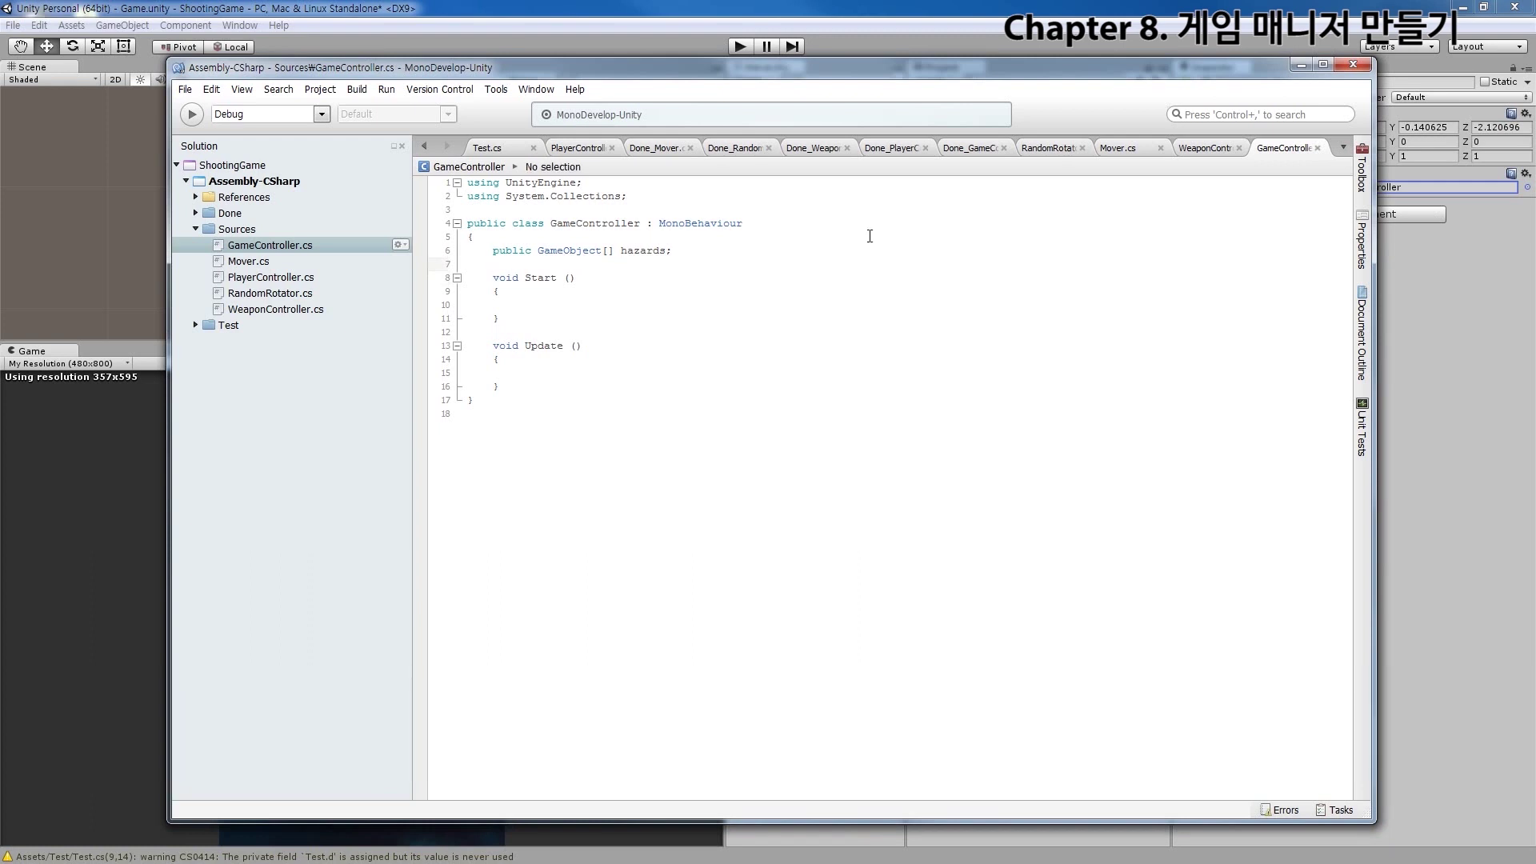
pyautogui.click(882, 26)
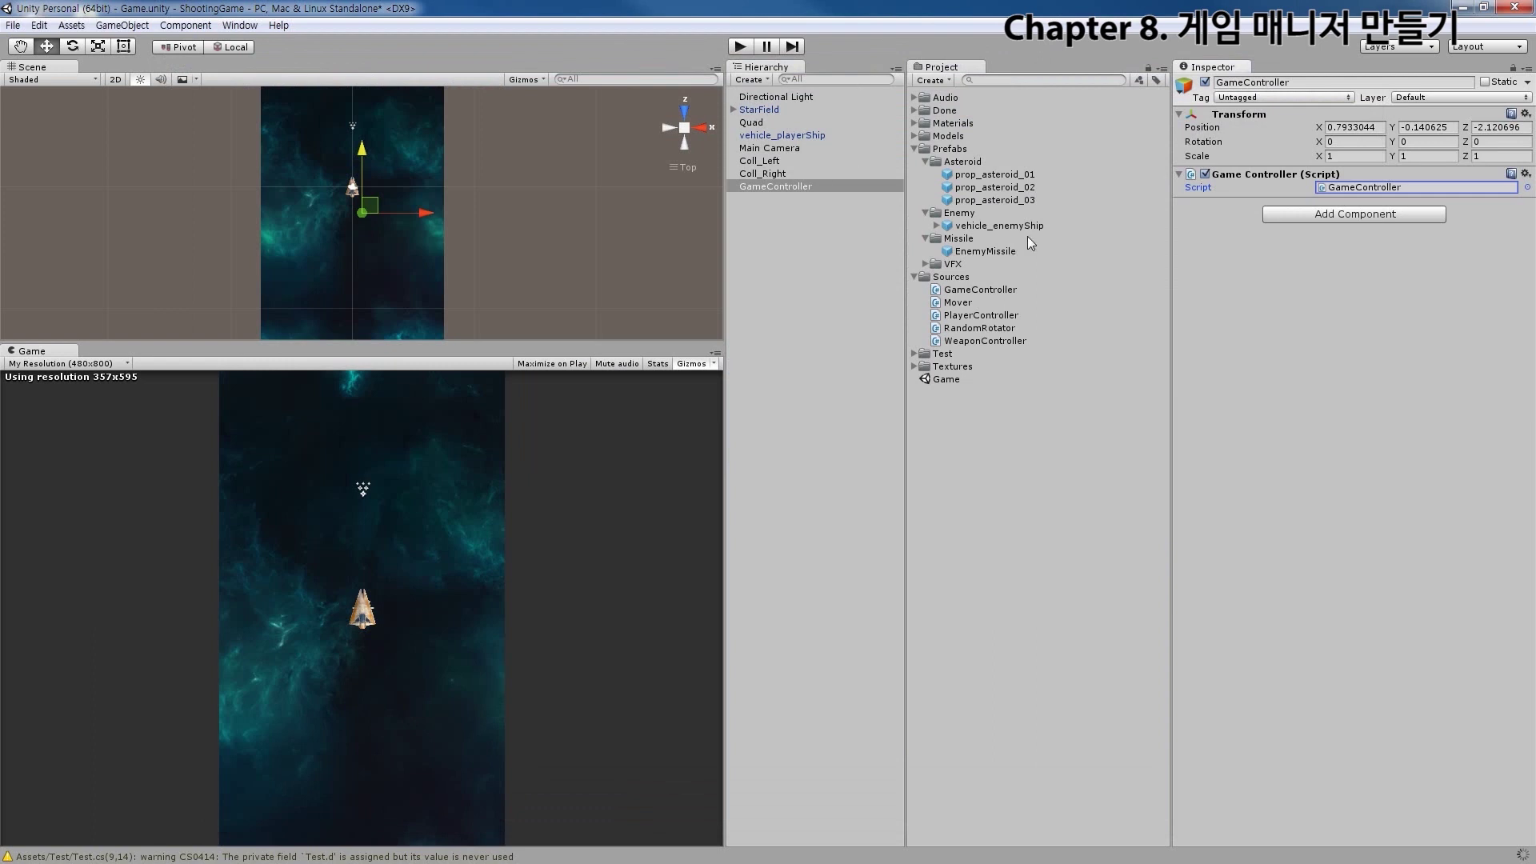
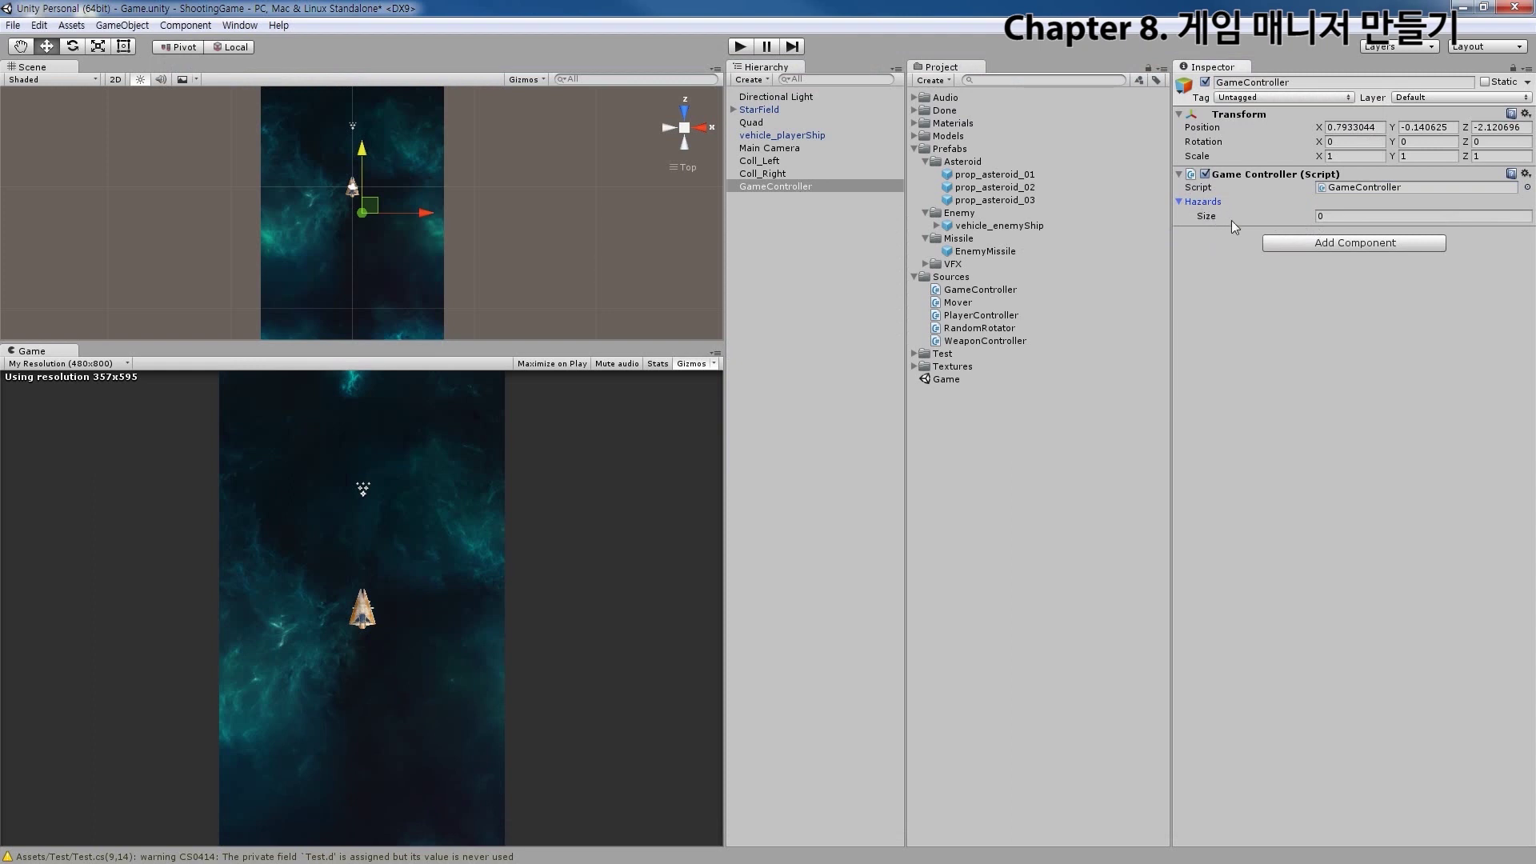
# Set the GameController Hazards size to 4, creating empty slots Element 0 through Element 3
pyautogui.click(1339, 216)
pyautogui.write('4')
pyautogui.press('Return')
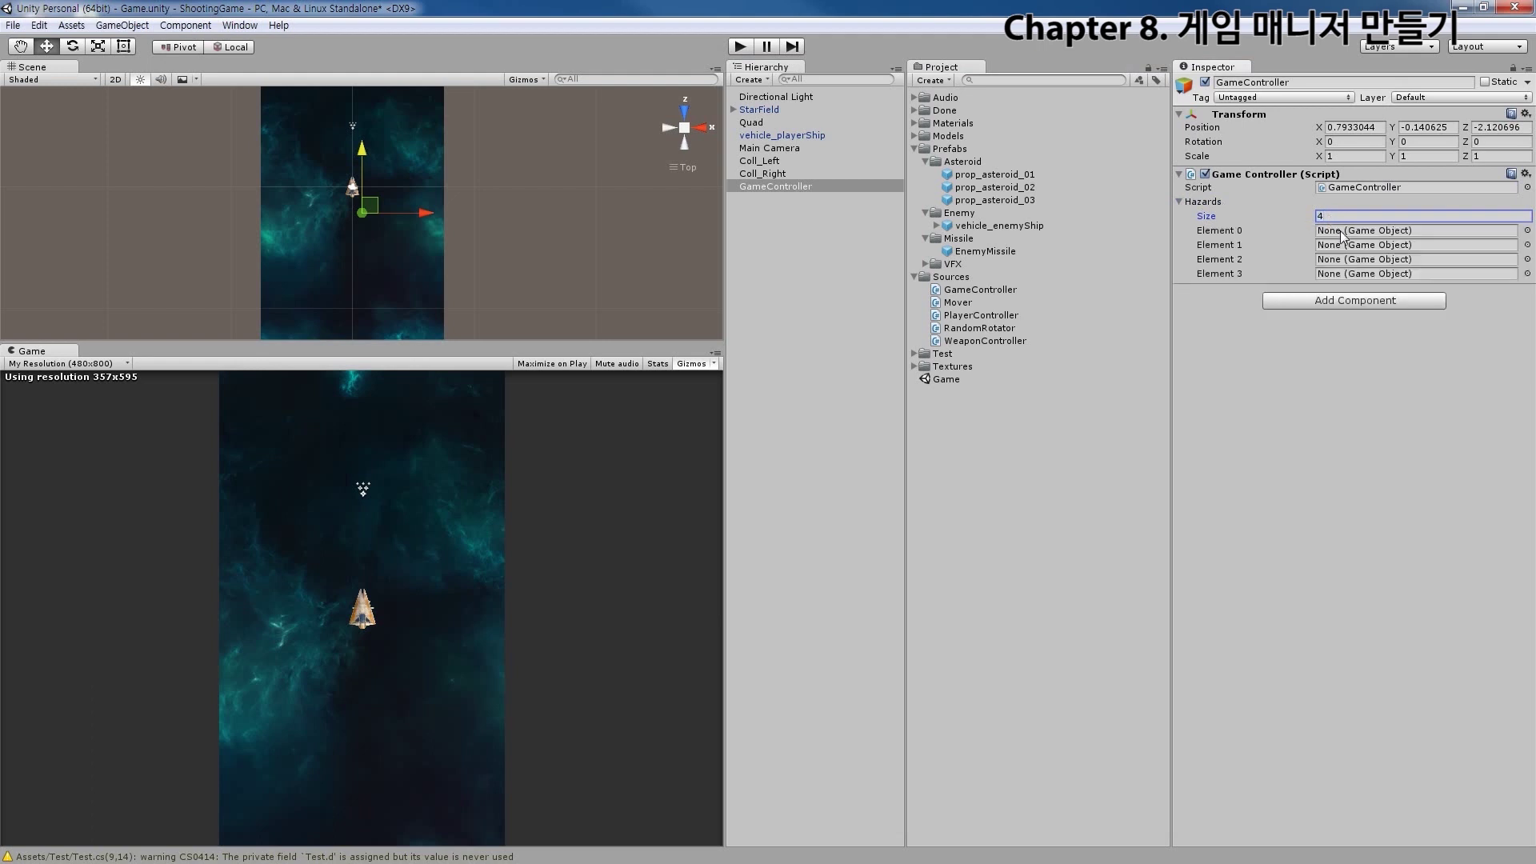
pyautogui.click(1344, 244)
pyautogui.click(1343, 259)
pyautogui.click(1341, 273)
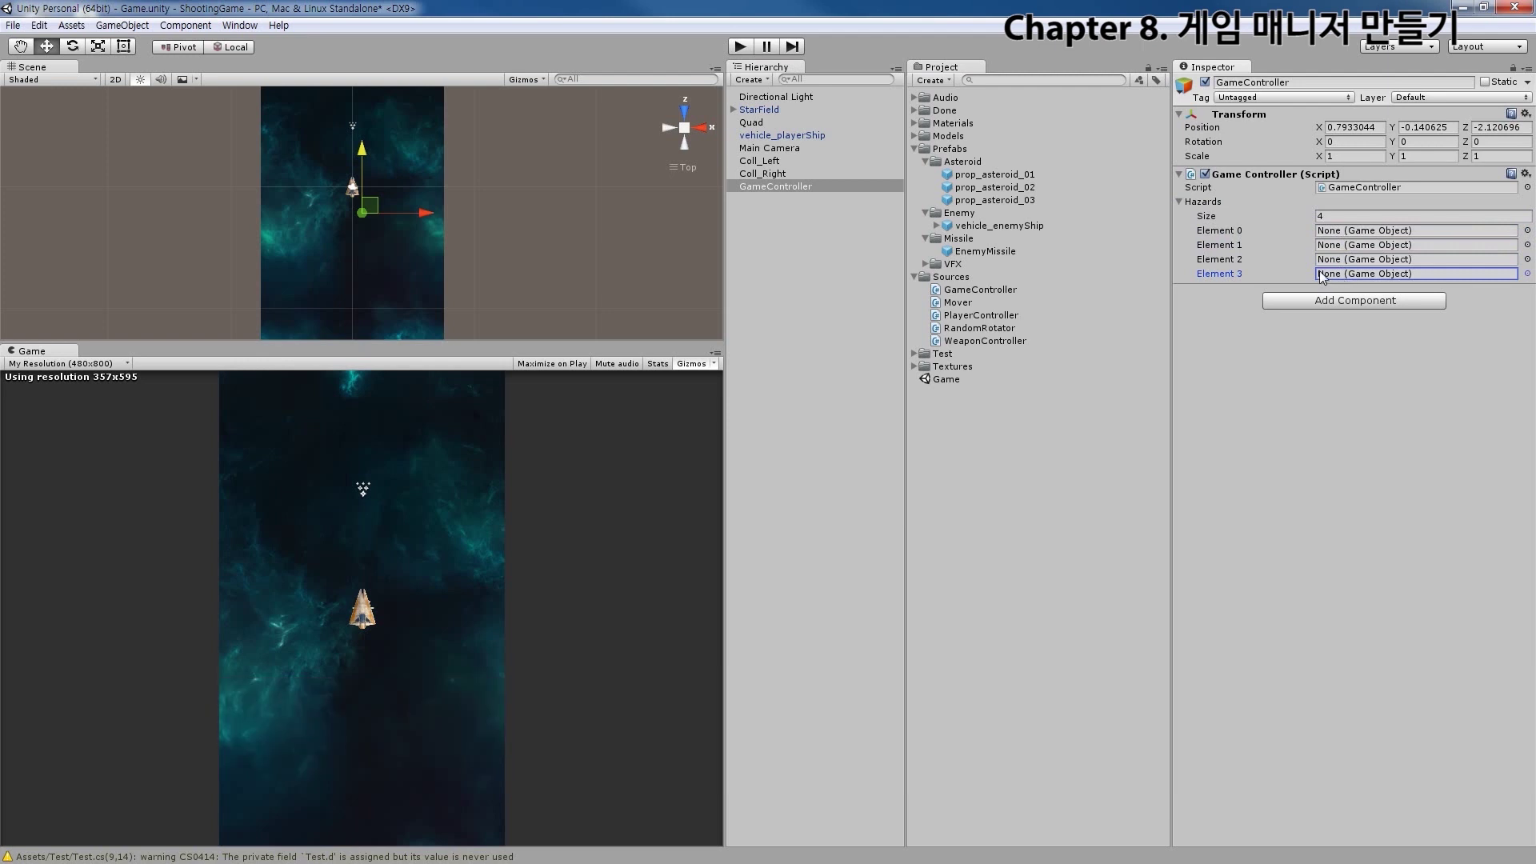
pyautogui.click(1342, 216)
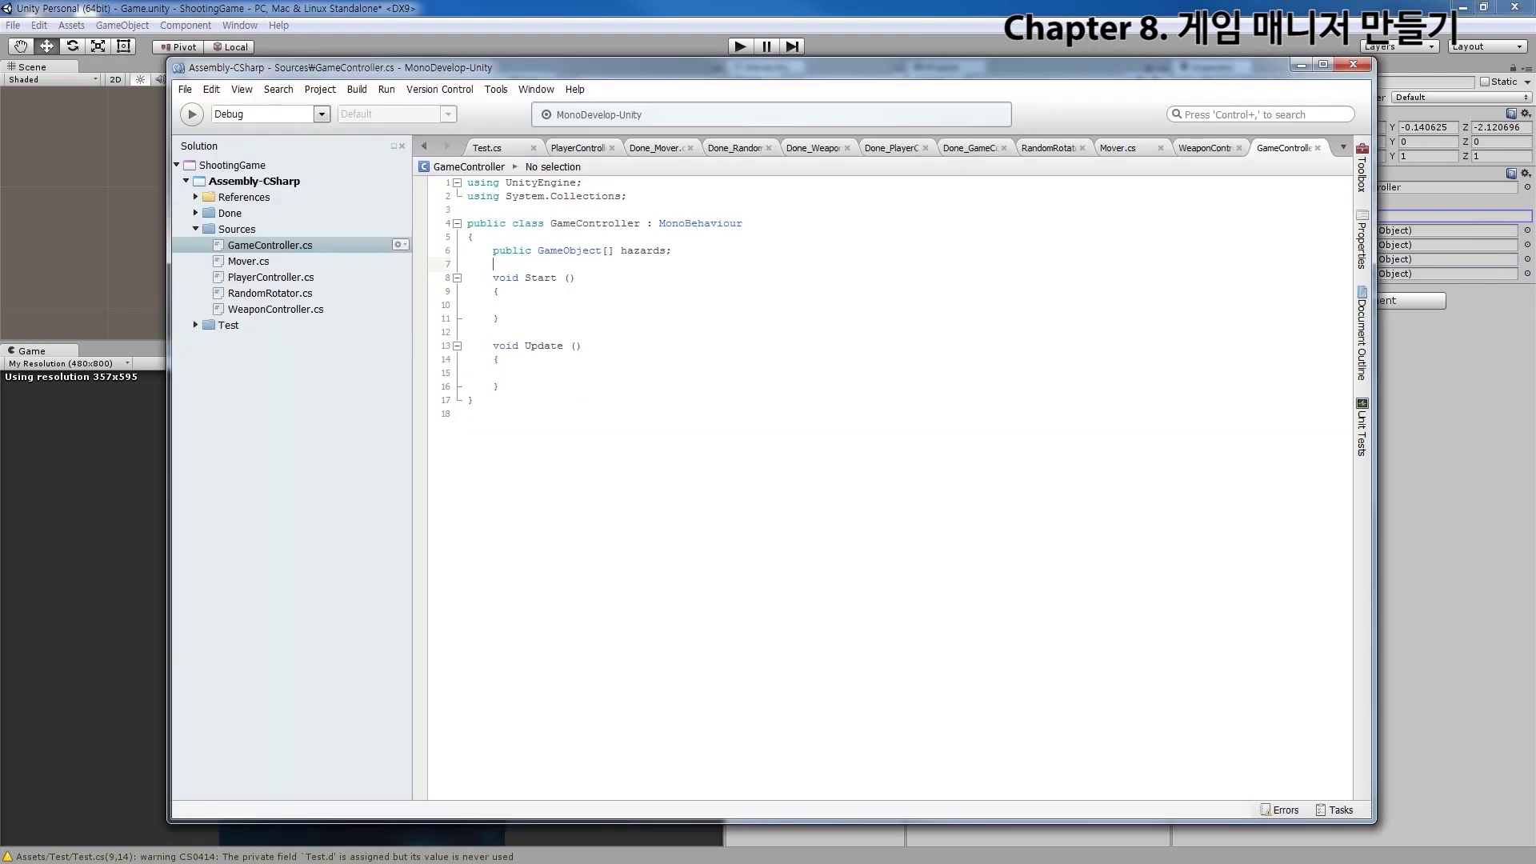
# Review the public GameObject[] hazards declaration and Start() in GameController.cs, then return to Unity
pyautogui.click(585, 254)
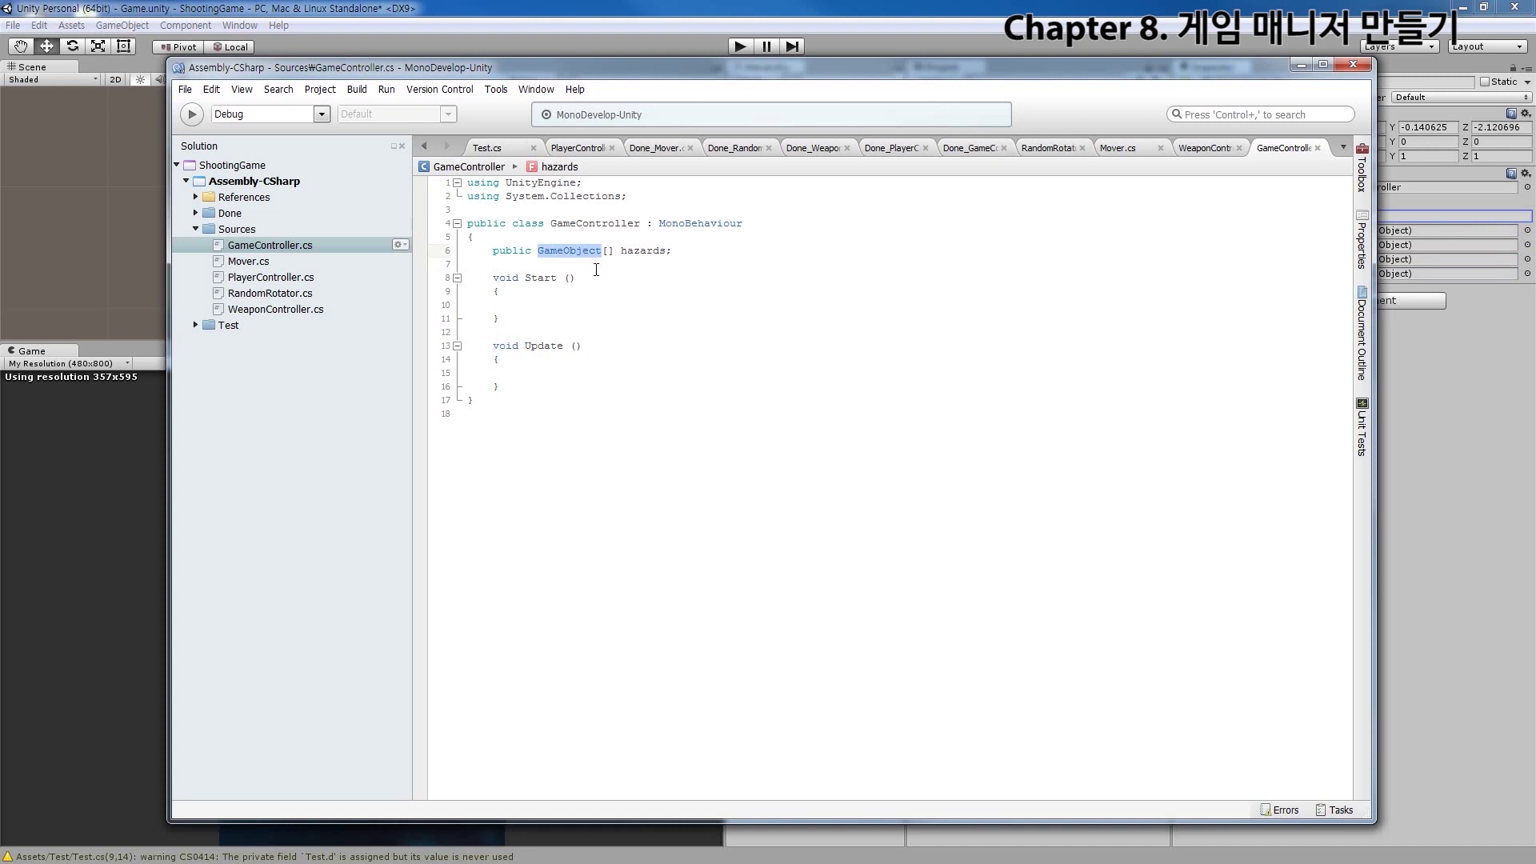
pyautogui.doubleClick(604, 253)
pyautogui.click(609, 300)
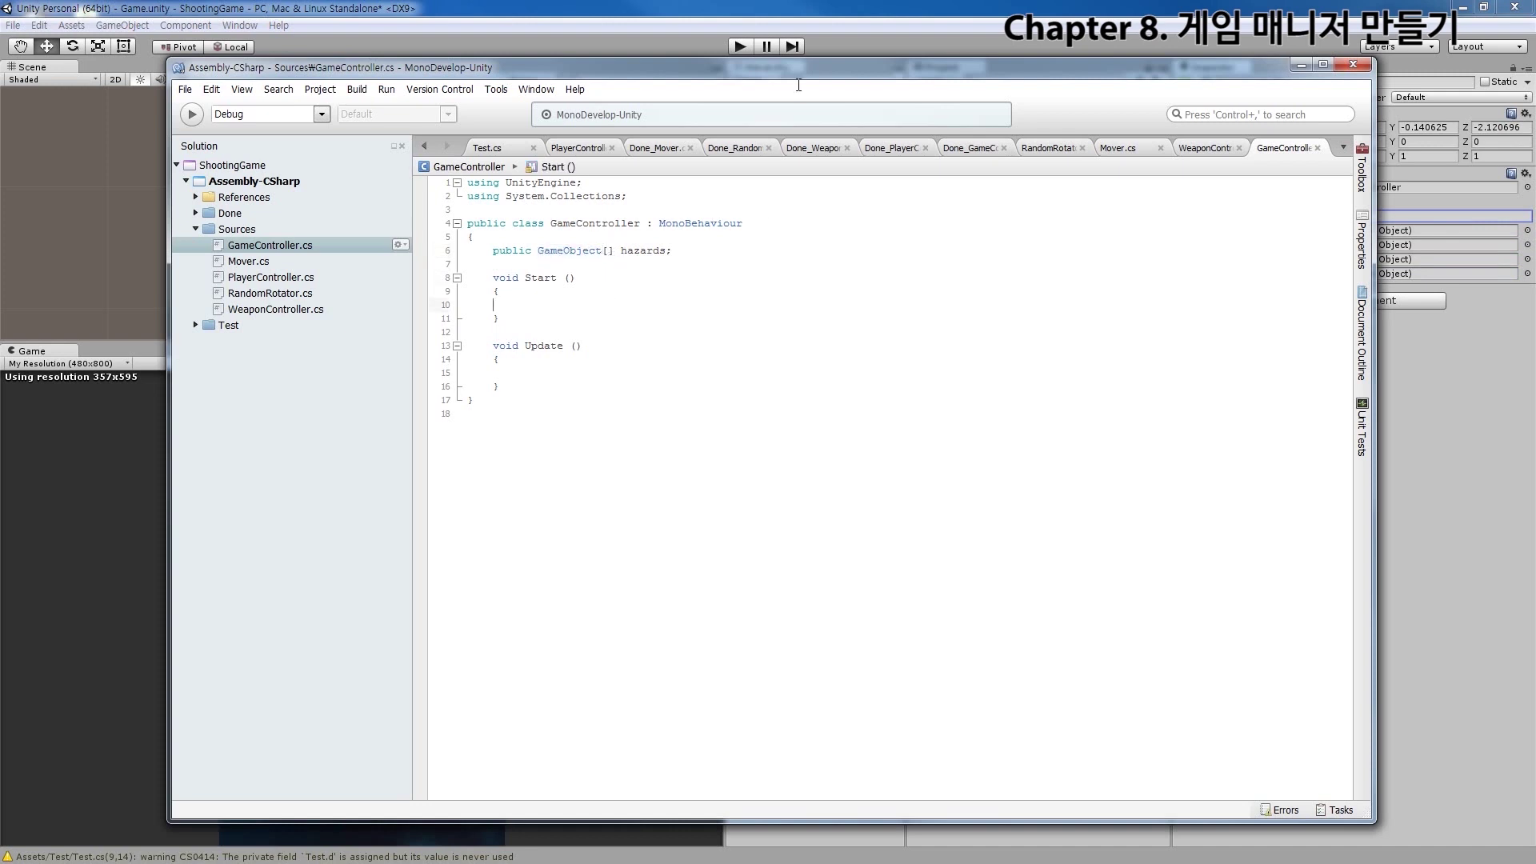
pyautogui.click(862, 16)
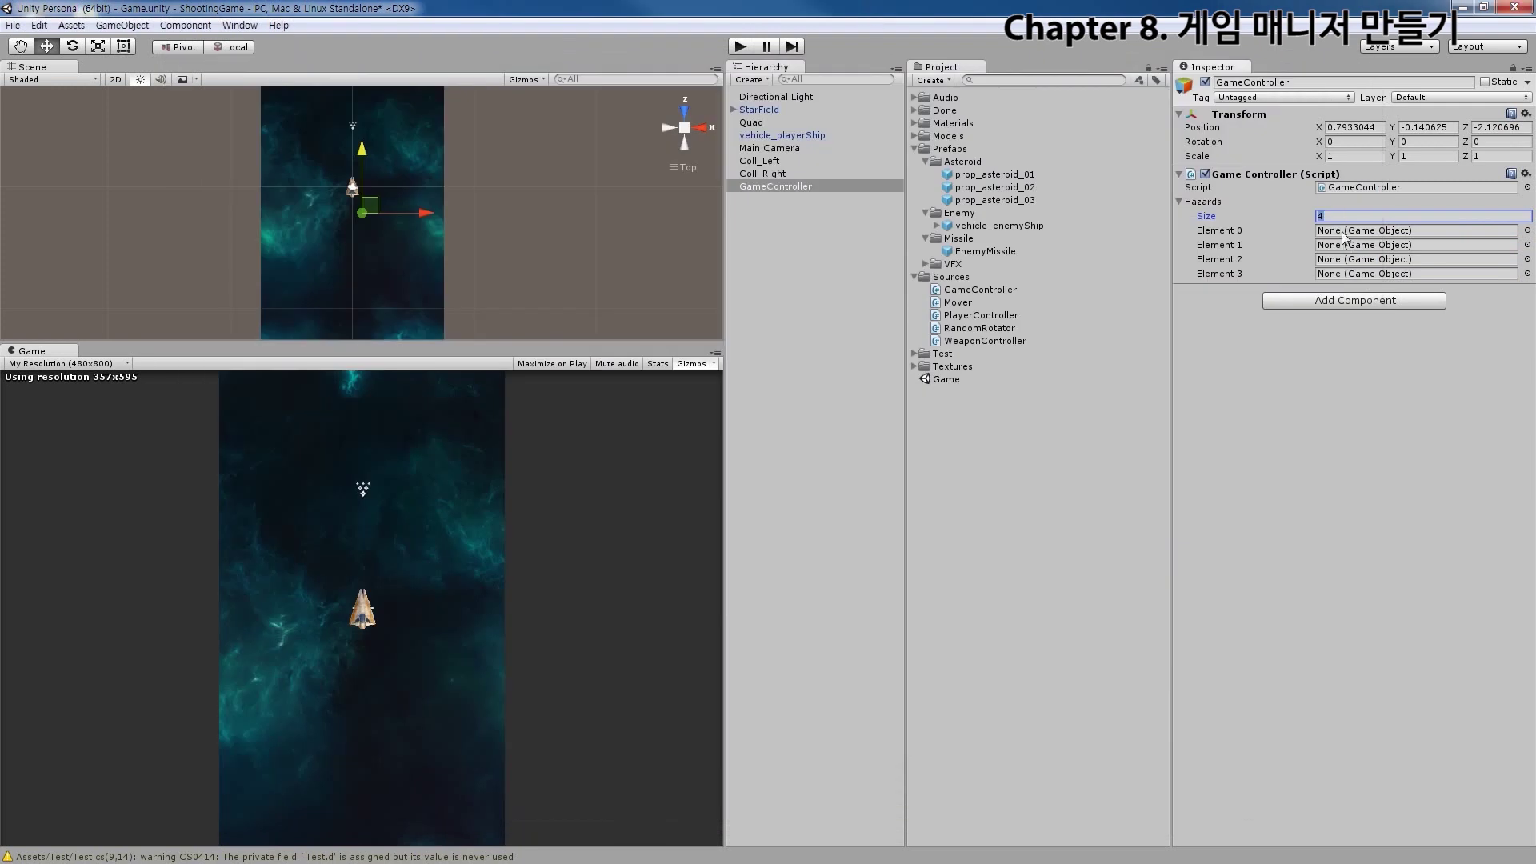
# Change the Hazards size to 10, then reduce it back to 4
pyautogui.write('10')
pyautogui.press('Return')
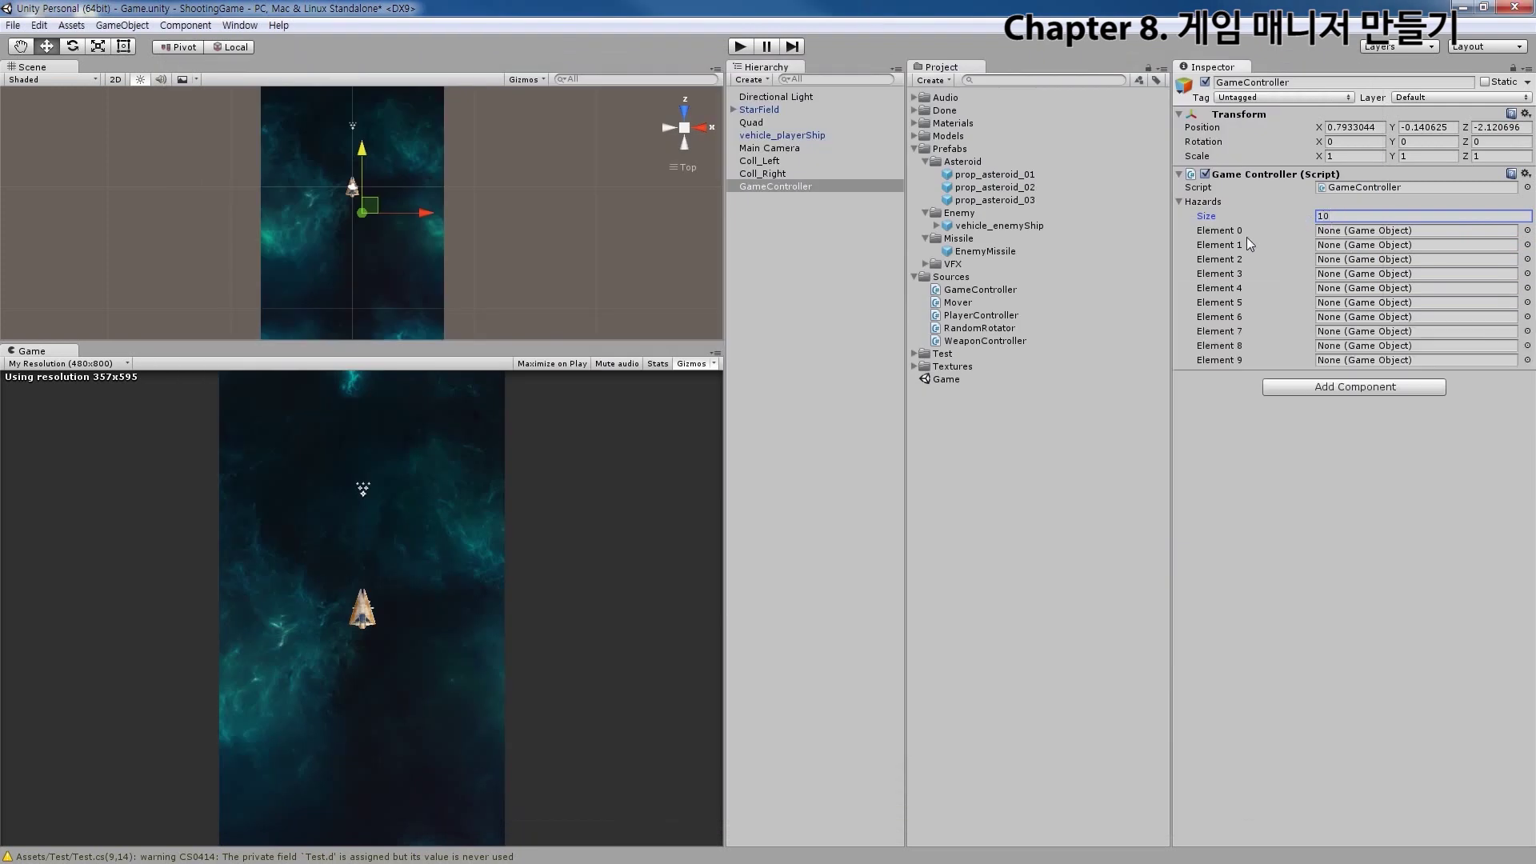
pyautogui.click(1335, 215)
pyautogui.write('4')
pyautogui.press('Return')
# Drag prop_asteroid_01, prop_asteroid_02, prop_asteroid_03 and vehicle_enemyShip into Hazards Element 0–3
pyautogui.moveTo(992, 175); pyautogui.dragTo(1360, 230)
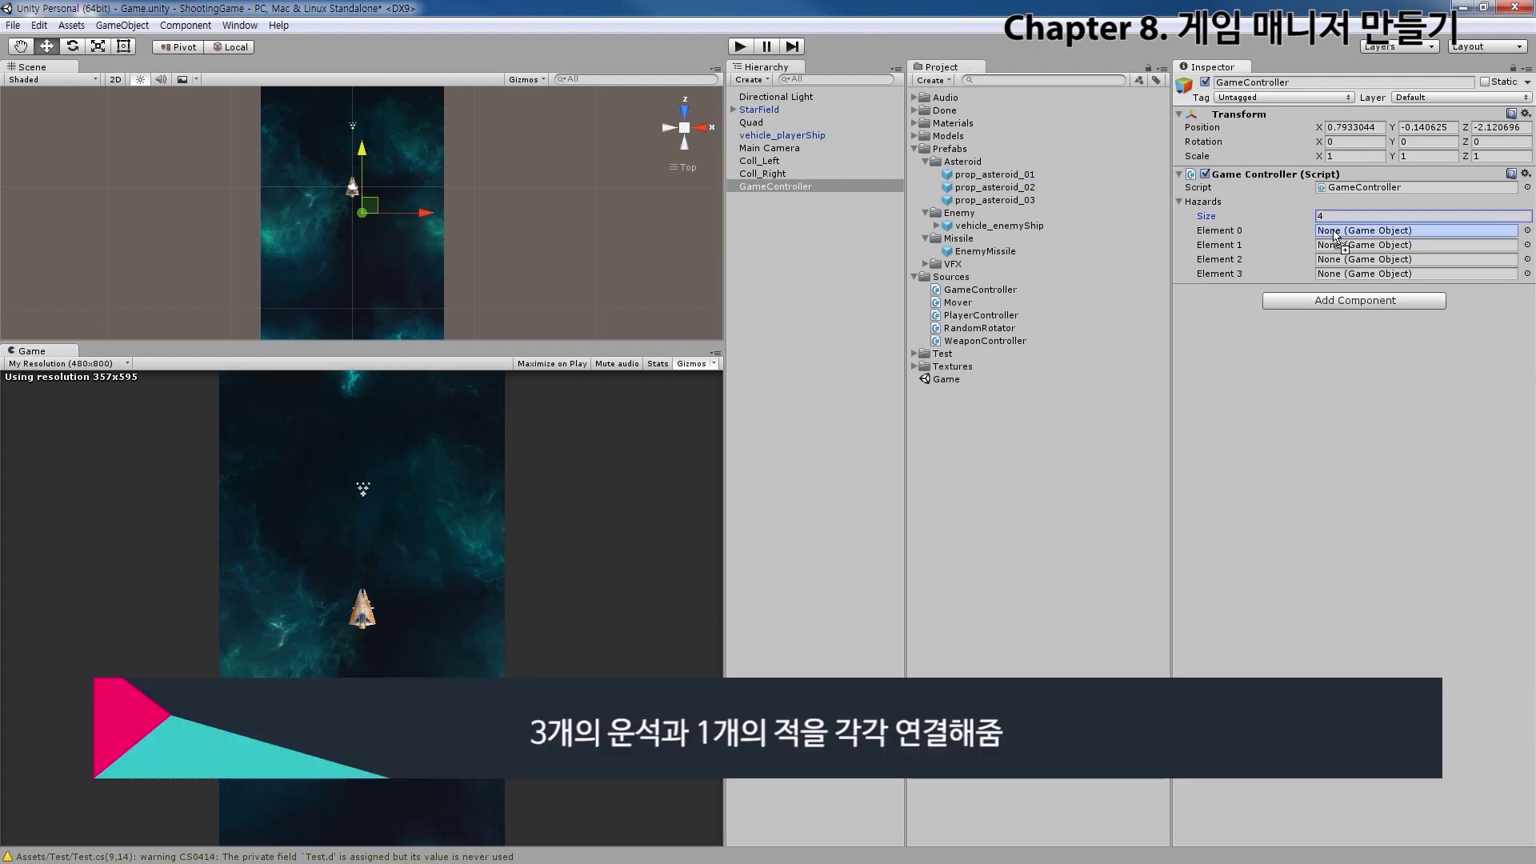
pyautogui.click(1014, 187)
pyautogui.moveTo(1014, 187); pyautogui.dragTo(1334, 252)
pyautogui.moveTo(1011, 199); pyautogui.dragTo(1328, 264)
pyautogui.moveTo(1033, 225); pyautogui.dragTo(1333, 280)
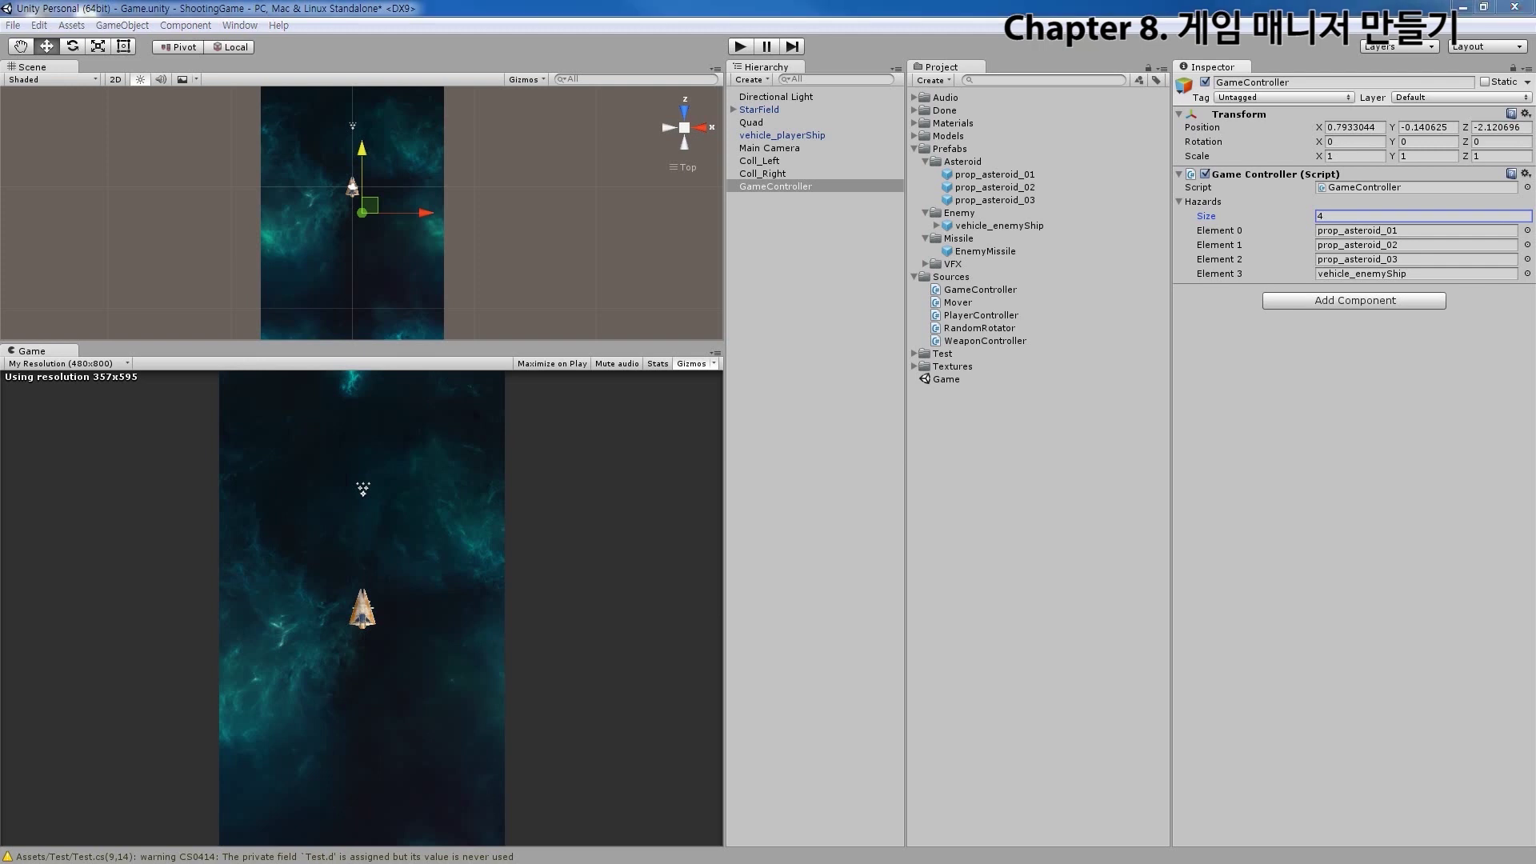
# Open GameController.cs and write an empty IEnumerator SpawnWaves() method below Start
pyautogui.doubleClick(1416, 187)
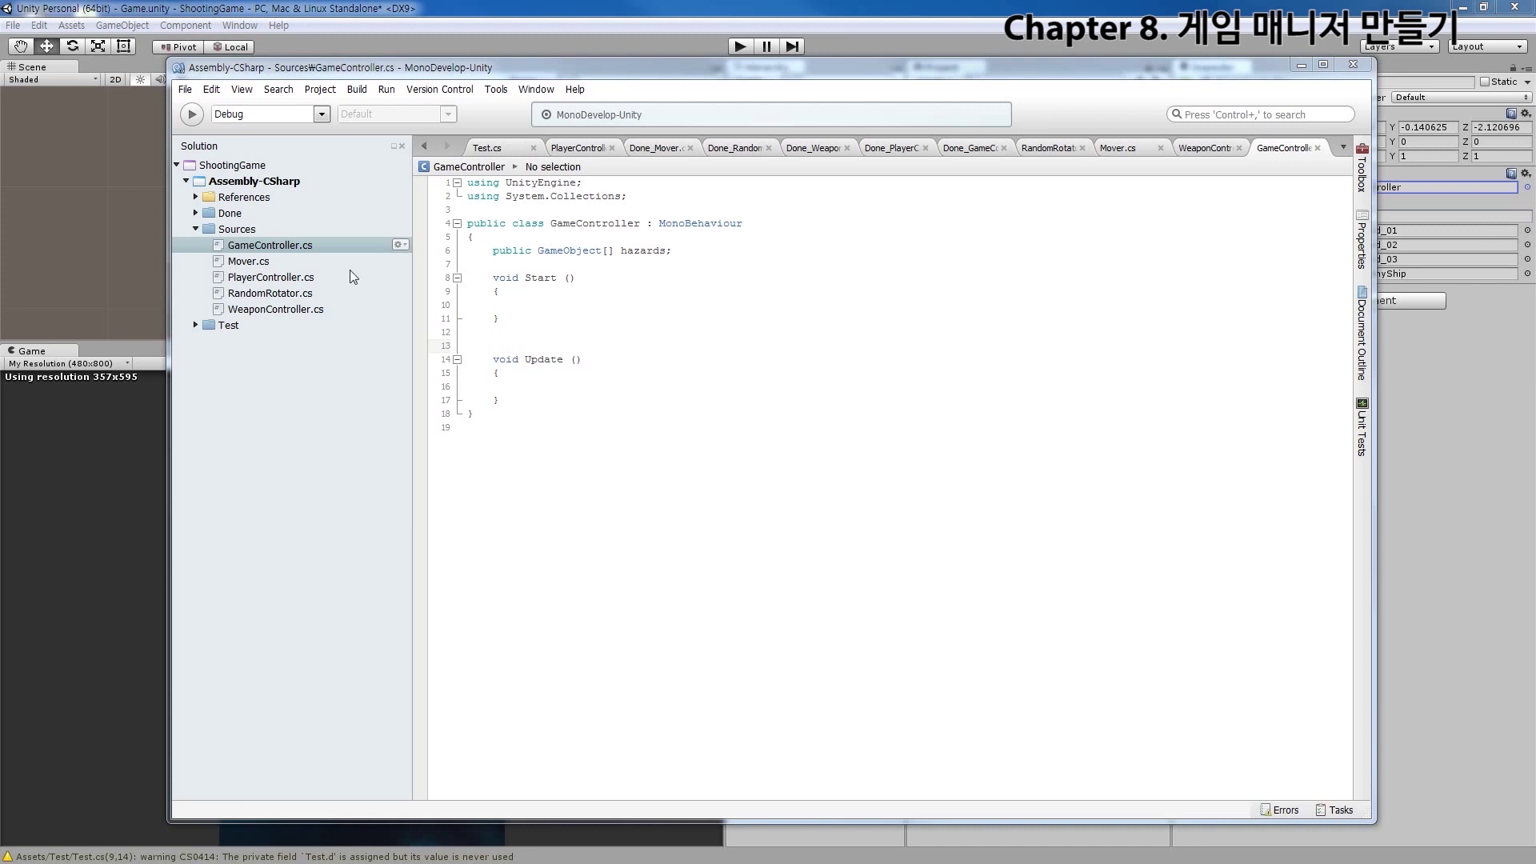
pyautogui.click(544, 331)
pyautogui.press('Return')
pyautogui.write('IEnumerator')
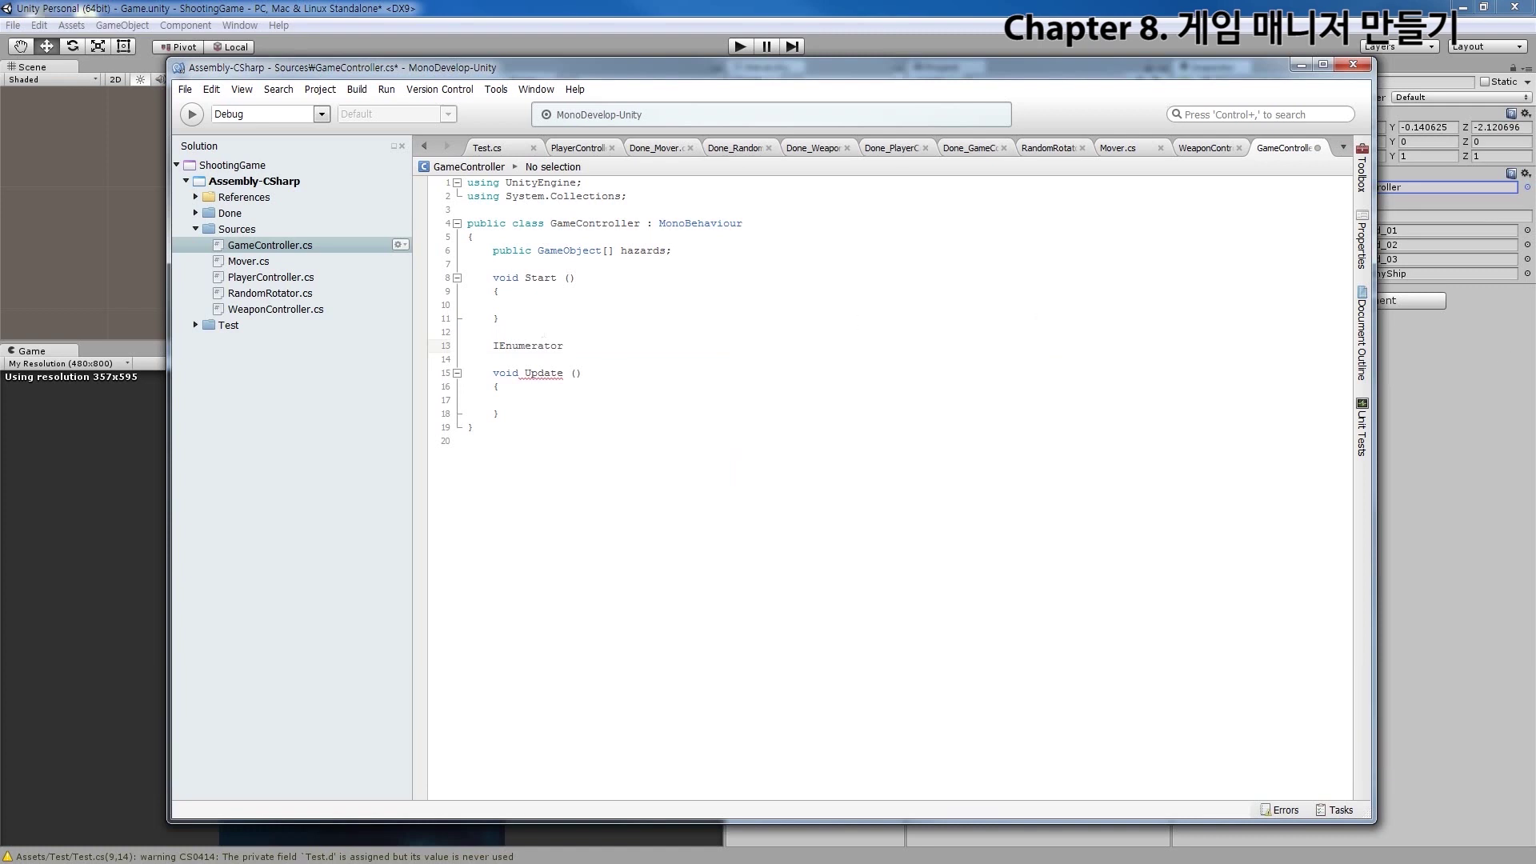
pyautogui.write('SpawnWaves()')
pyautogui.press('Return')
pyautogui.write('{')
pyautogui.press('Return')
pyautogui.write('}')
pyautogui.press('Left')
pyautogui.press('Return')
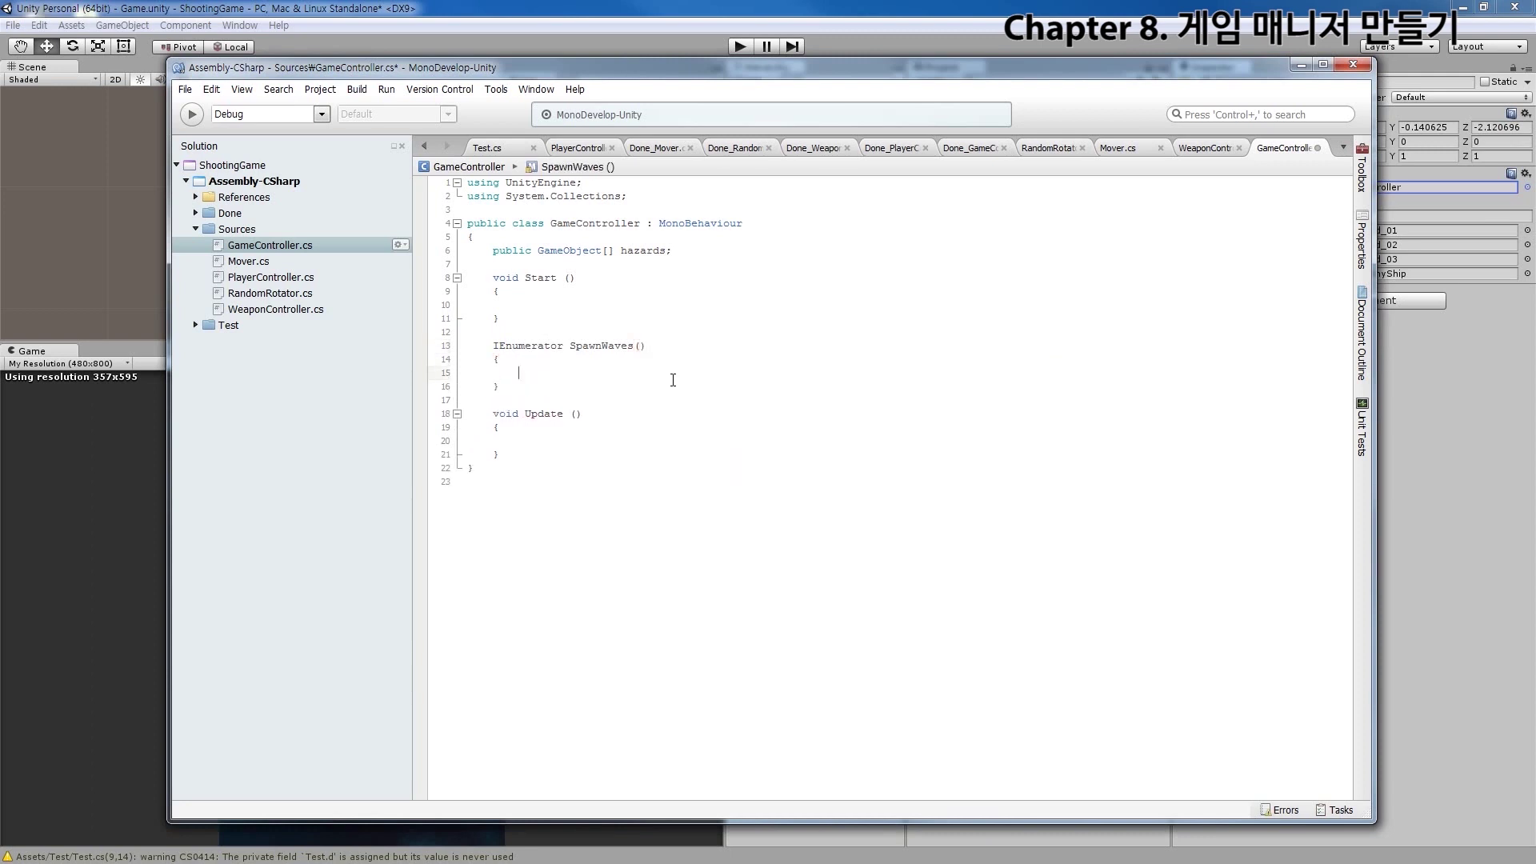
# Compare SpawnWaves' IEnumerator return type with Update's void and highlight the whole method
pyautogui.doubleClick(544, 345)
pyautogui.doubleClick(505, 414)
pyautogui.doubleClick(530, 349)
pyautogui.click(531, 370)
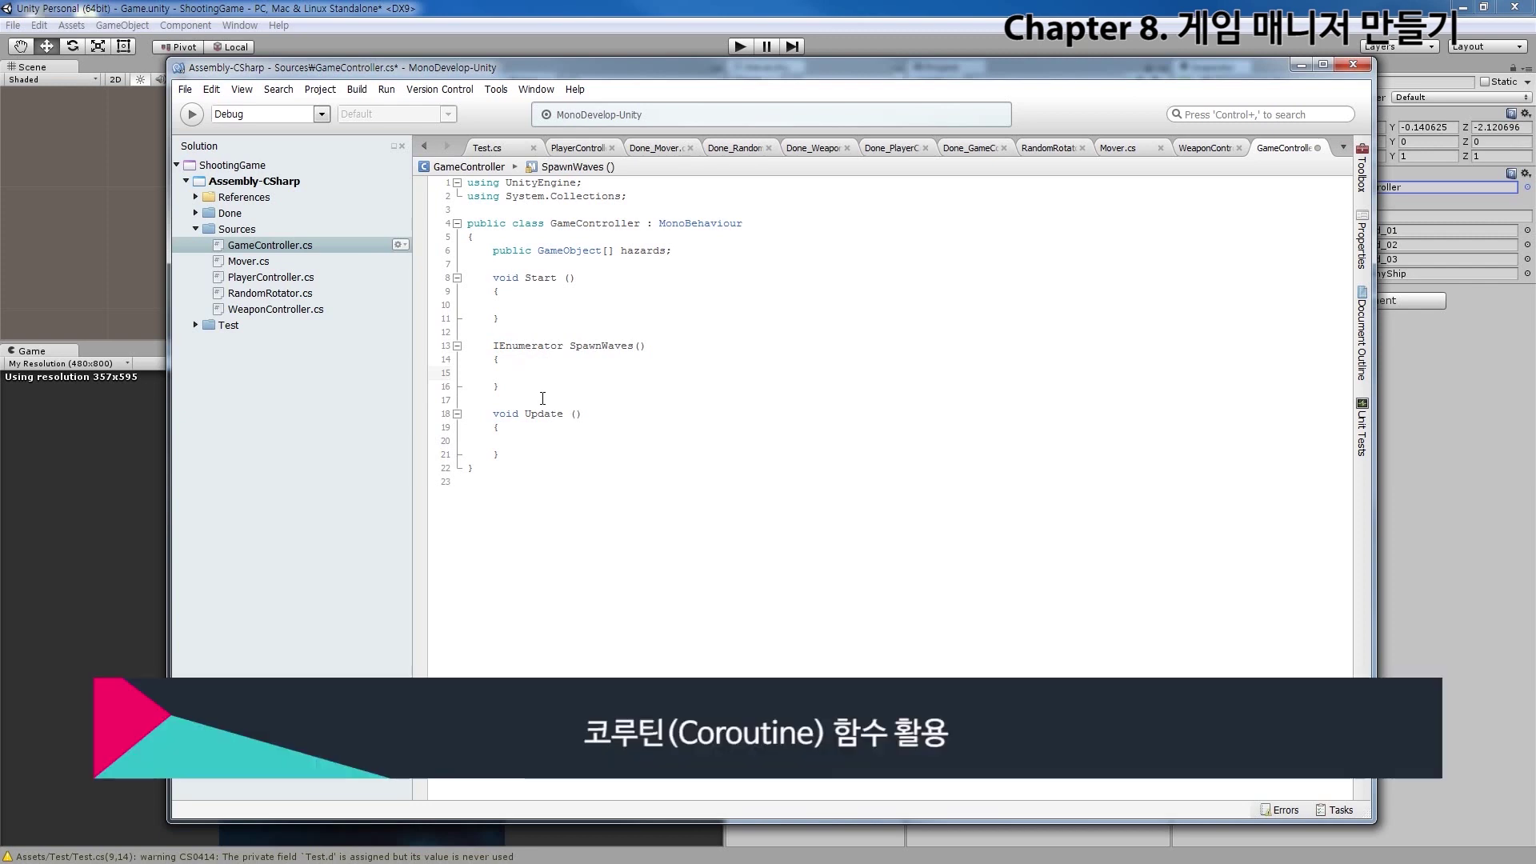
pyautogui.moveTo(493, 345); pyautogui.dragTo(515, 394)
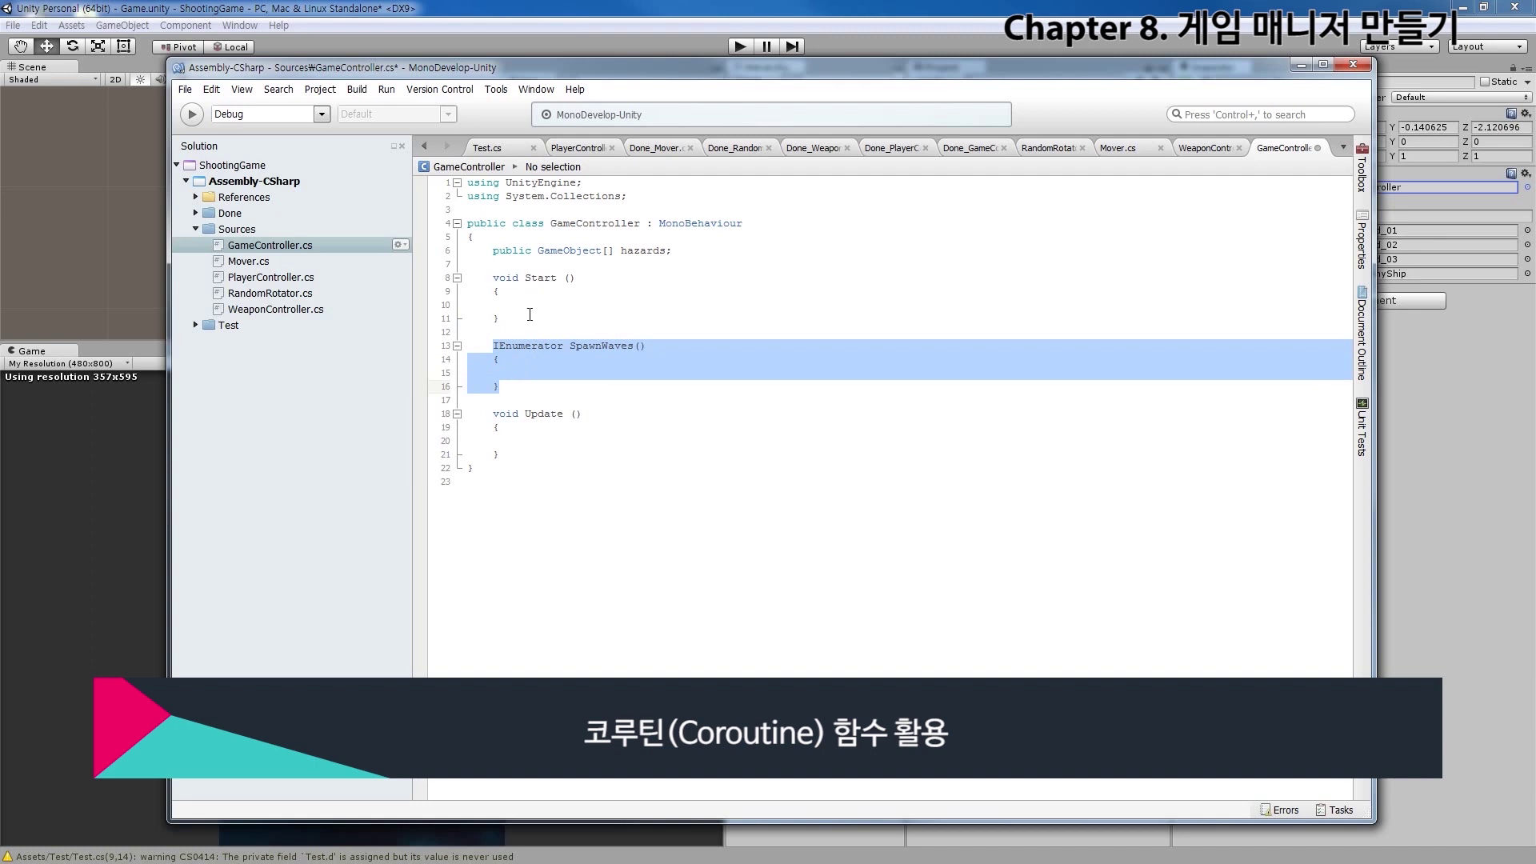
pyautogui.click(528, 374)
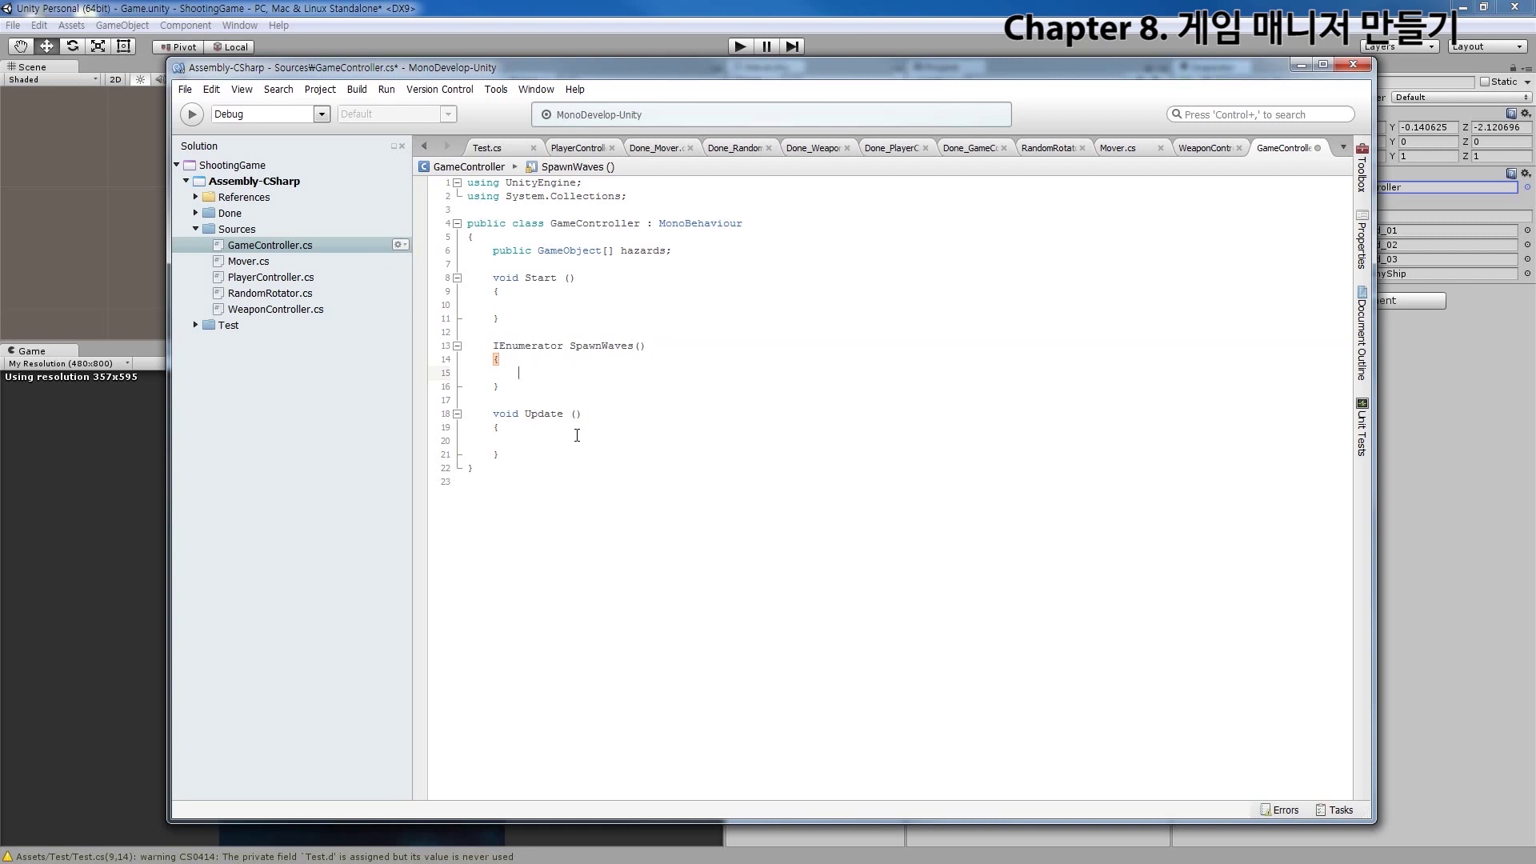
# Write yield return new WaitForSeconds(1); inside SpawnWaves using autocomplete, and save the script
pyautogui.write('yield re')
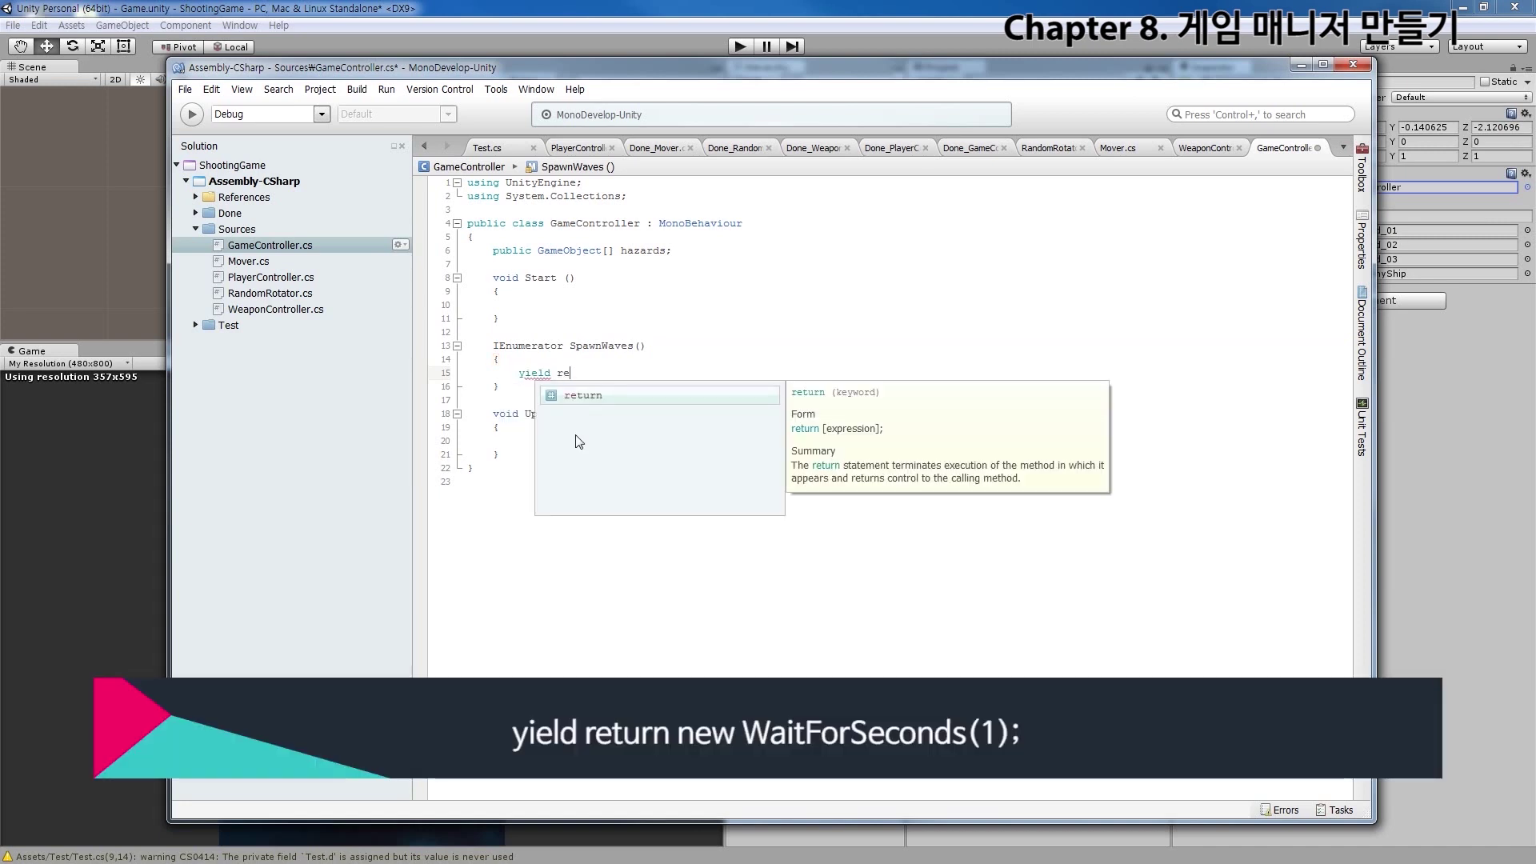
pyautogui.write('turn new Wait')
pyautogui.press('Down')
pyautogui.press('Down')
pyautogui.write('()')
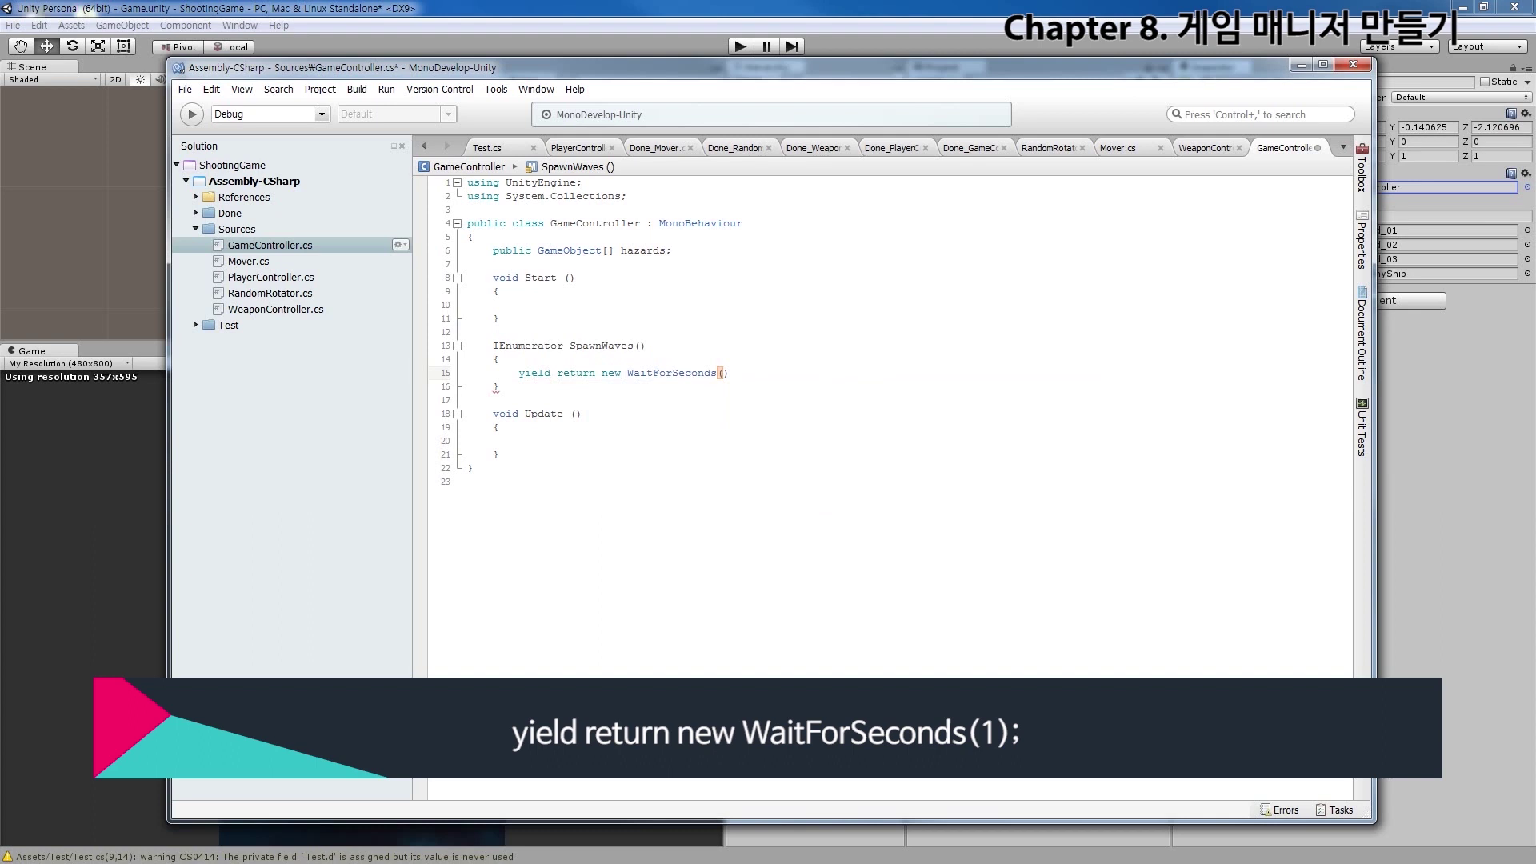
pyautogui.write('1);')
pyautogui.press('Return')
pyautogui.hotkey('ctrl', 's')
pyautogui.press('Up')
# Review the wait line and the SpawnWaves name, then add blank lines below the wait statement
pyautogui.click(519, 387)
pyautogui.hotkey('shift', 'End')
pyautogui.press('Up')
pyautogui.press('Up')
pyautogui.click(589, 346)
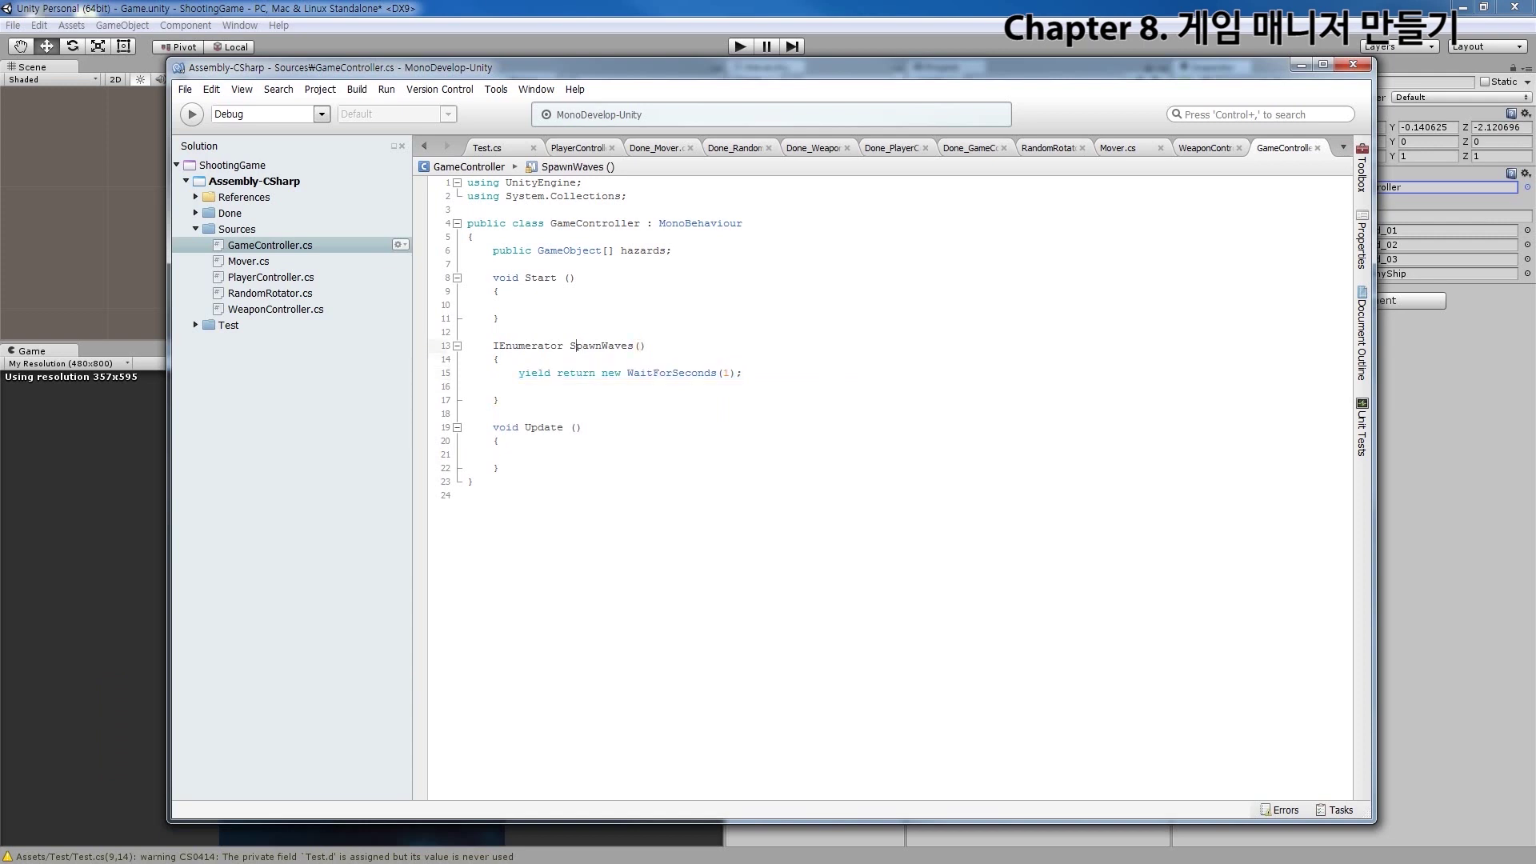
pyautogui.doubleClick(570, 345)
pyautogui.click(648, 373)
pyautogui.press('Return')
pyautogui.press('Return')
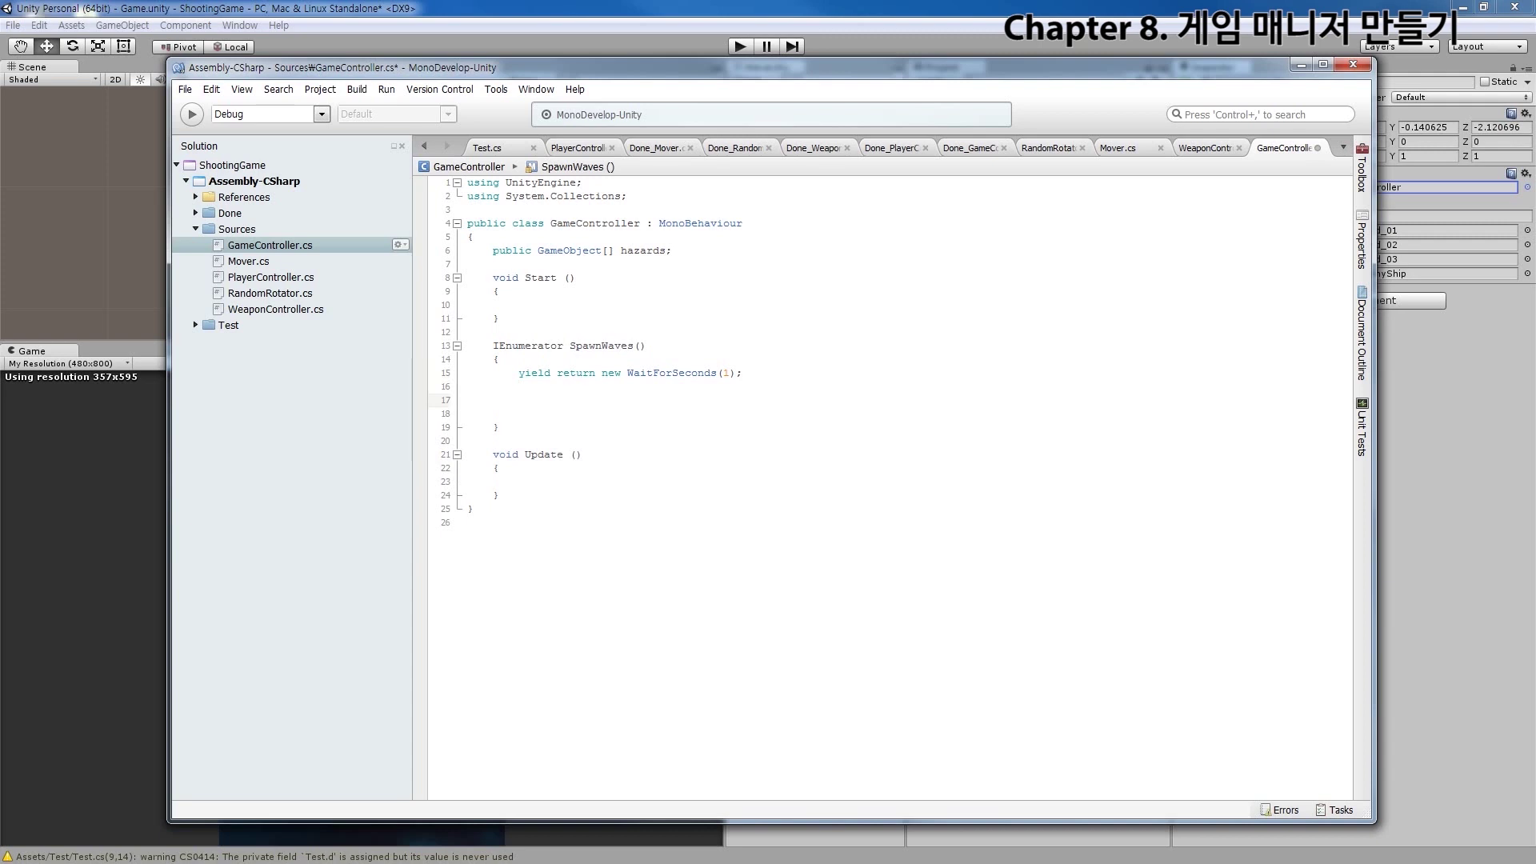
# Type GameObject hazard = hazards[]; after the wait line, leaving the index empty, and save
pyautogui.write('GameObject')
pyautogui.write('hazard =')
pyautogui.click(632, 250)
pyautogui.click(720, 400)
pyautogui.write('hazards')
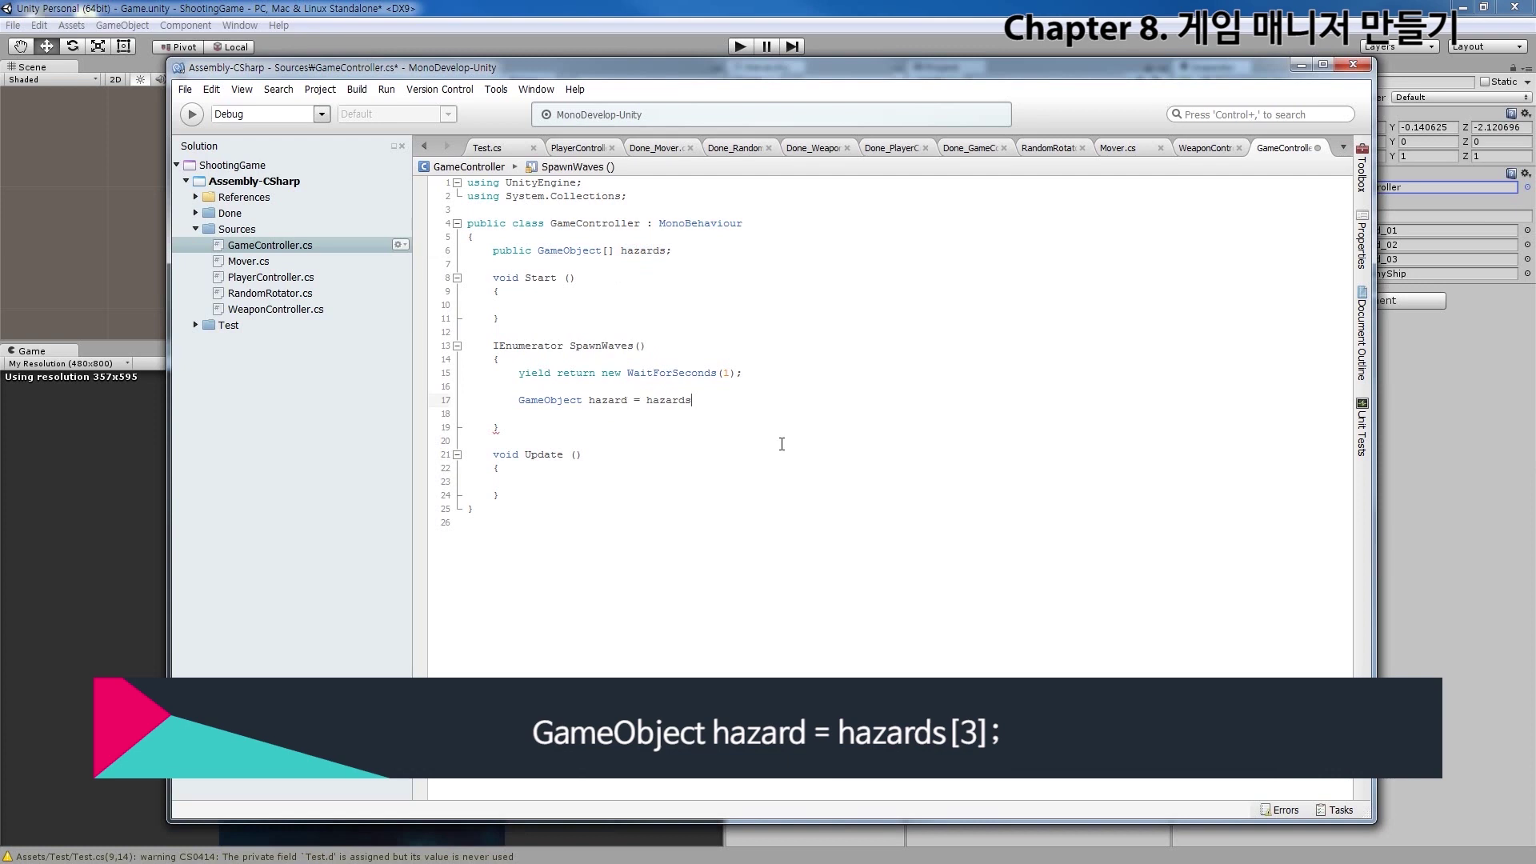
pyautogui.write('[')
pyautogui.press('Escape')
pyautogui.write(';')
pyautogui.press('Left')
pyautogui.press('Left')
pyautogui.hotkey('ctrl', 's')
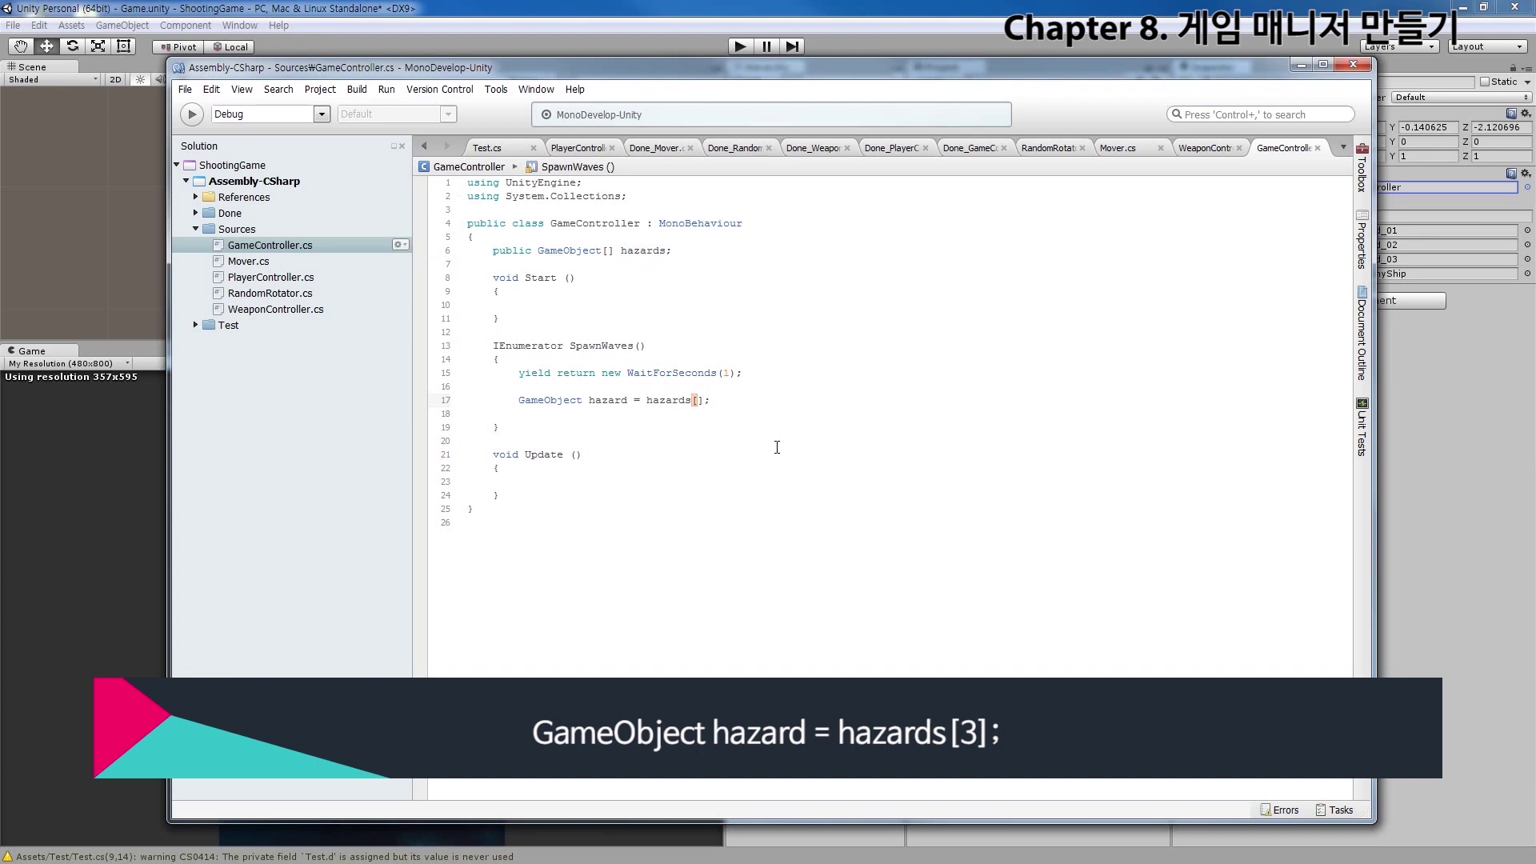
pyautogui.write('0')
pyautogui.press('BackSpace')
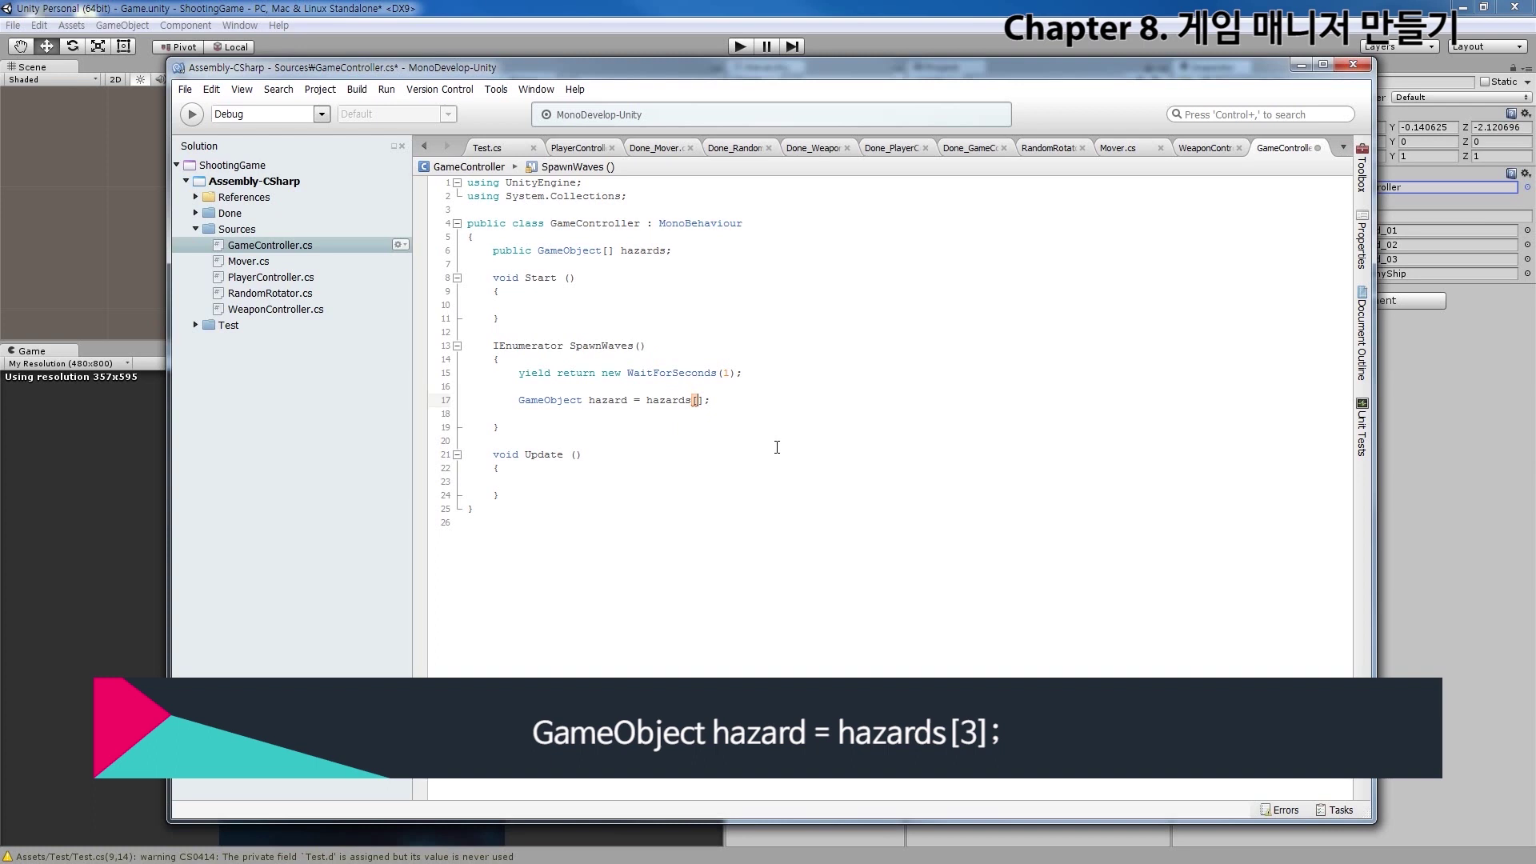
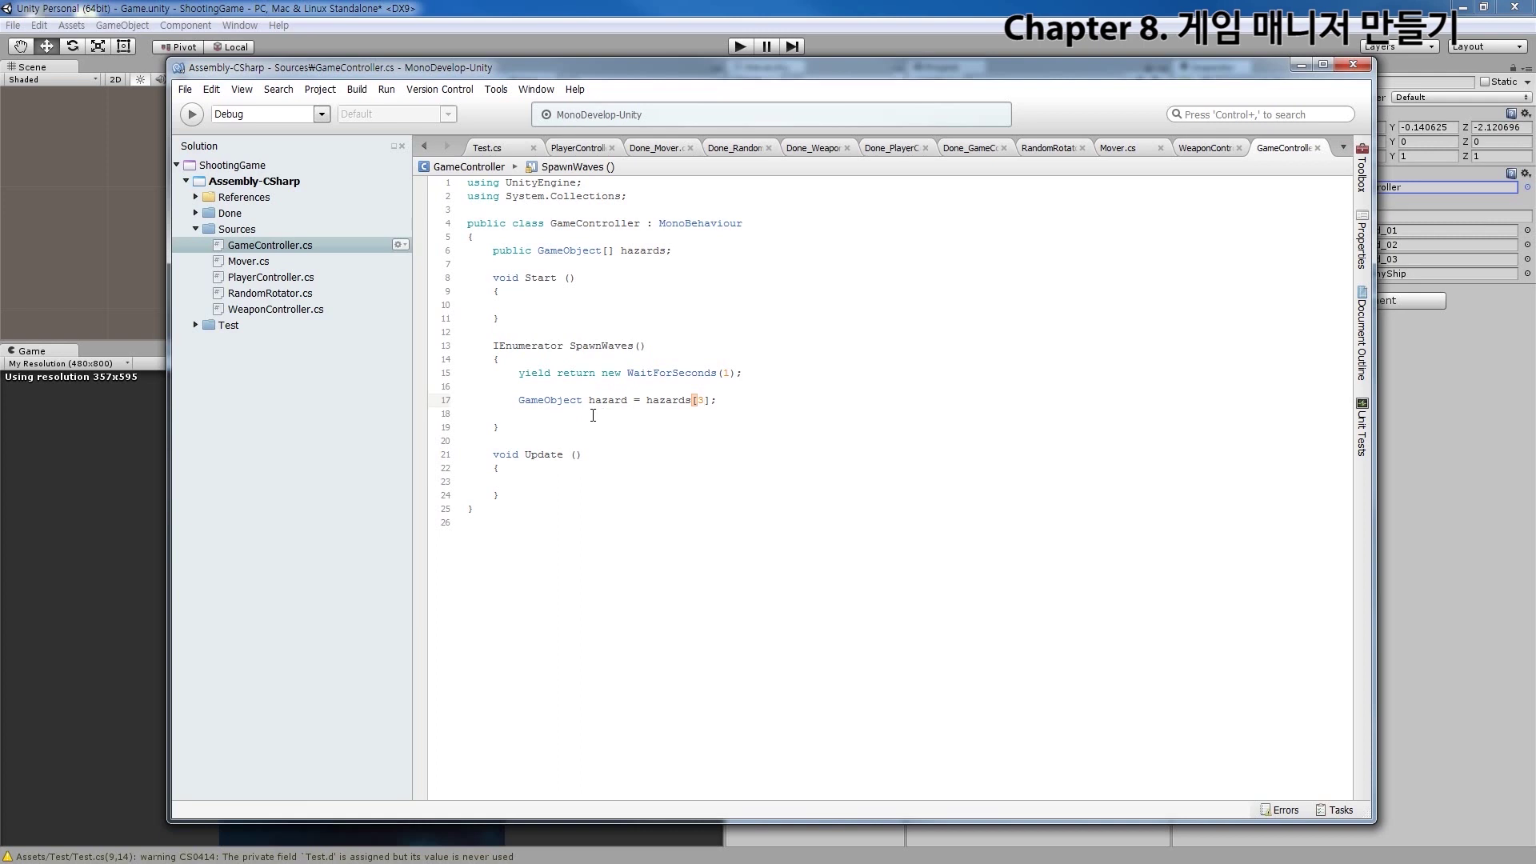
# After reviewing hazards and hazard, open a blank line beneath the line-17 hazard declaration
pyautogui.doubleClick(635, 251)
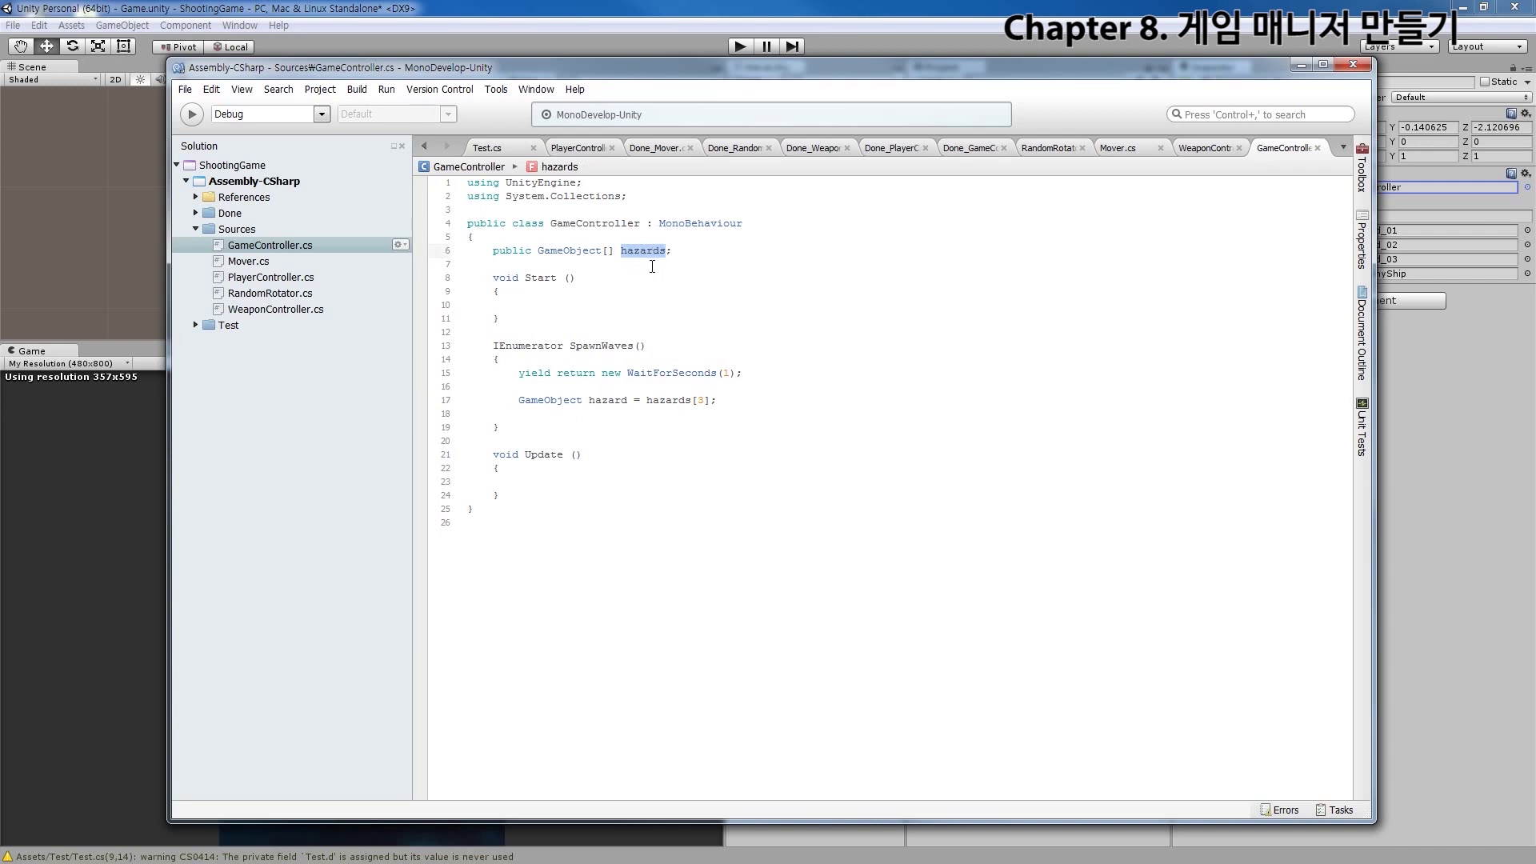
pyautogui.doubleClick(593, 400)
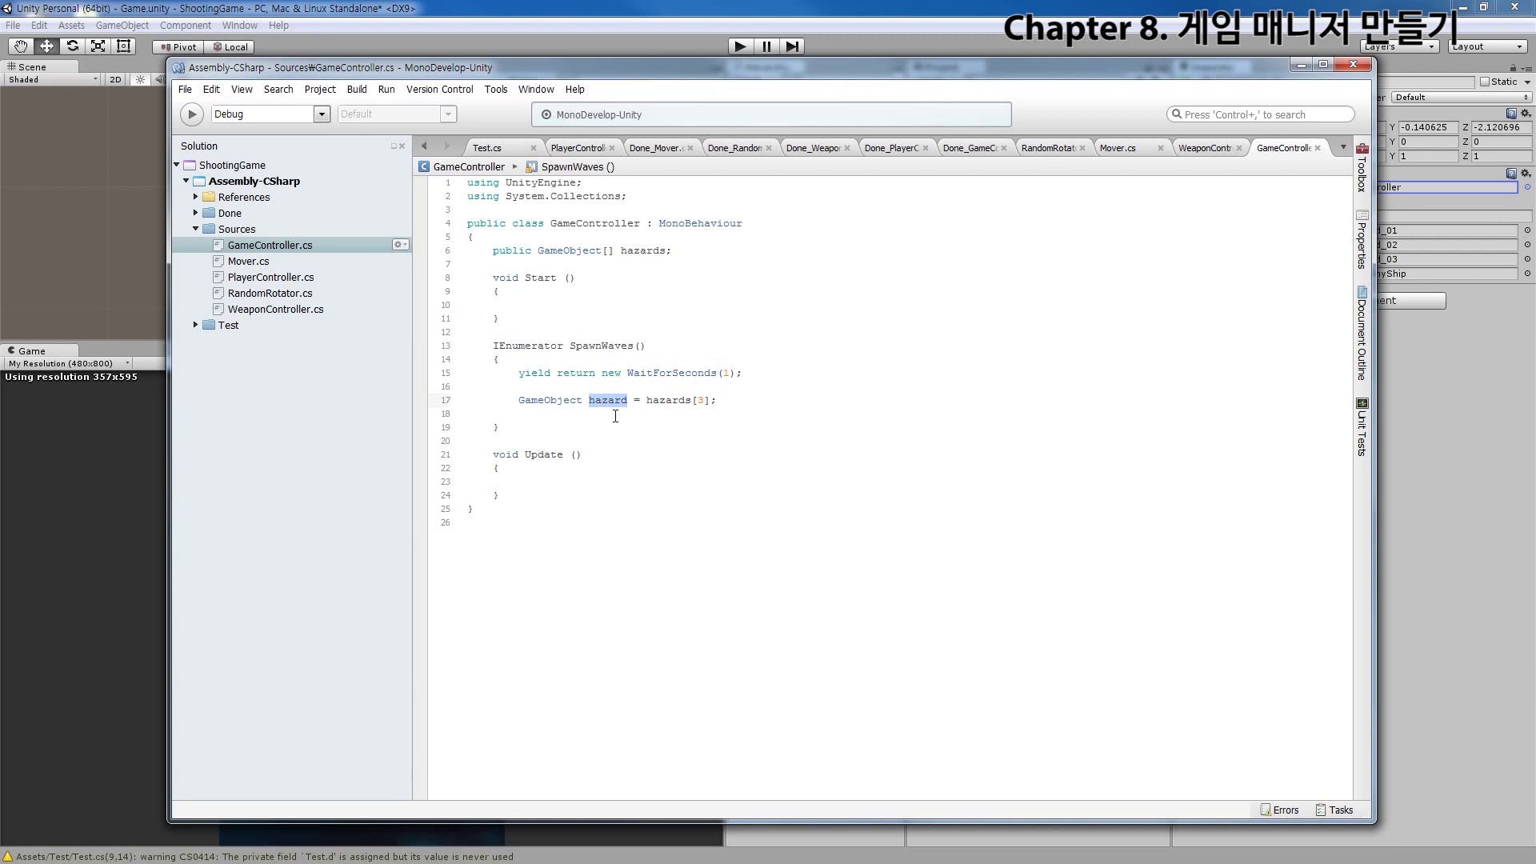
pyautogui.press('Right')
pyautogui.press('Return')
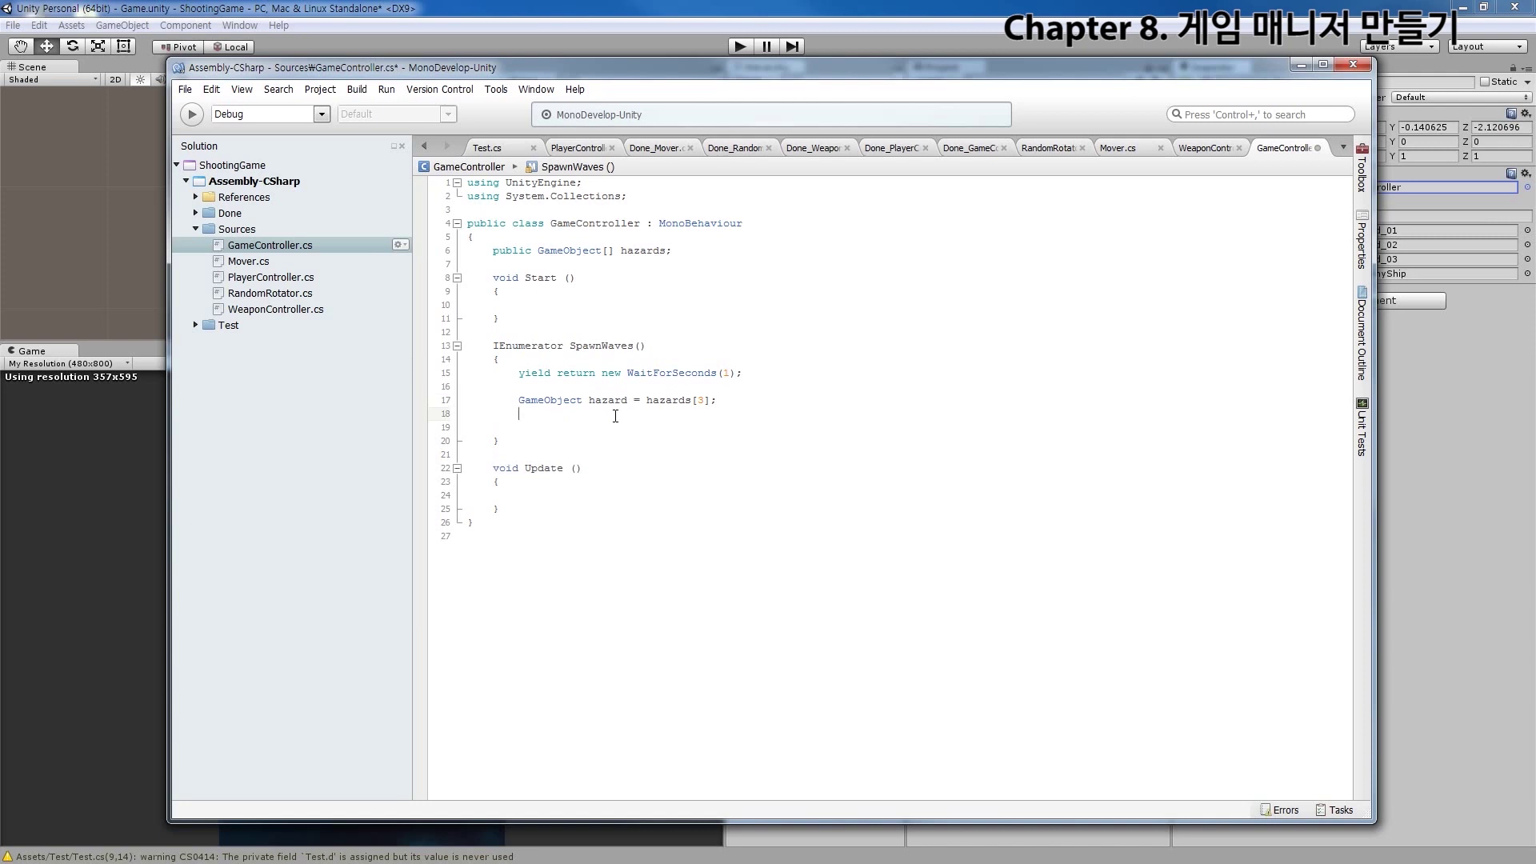
# Declare Vector3 spawnPosition = new Vector3(); under the hazard line and save
pyautogui.write('V')
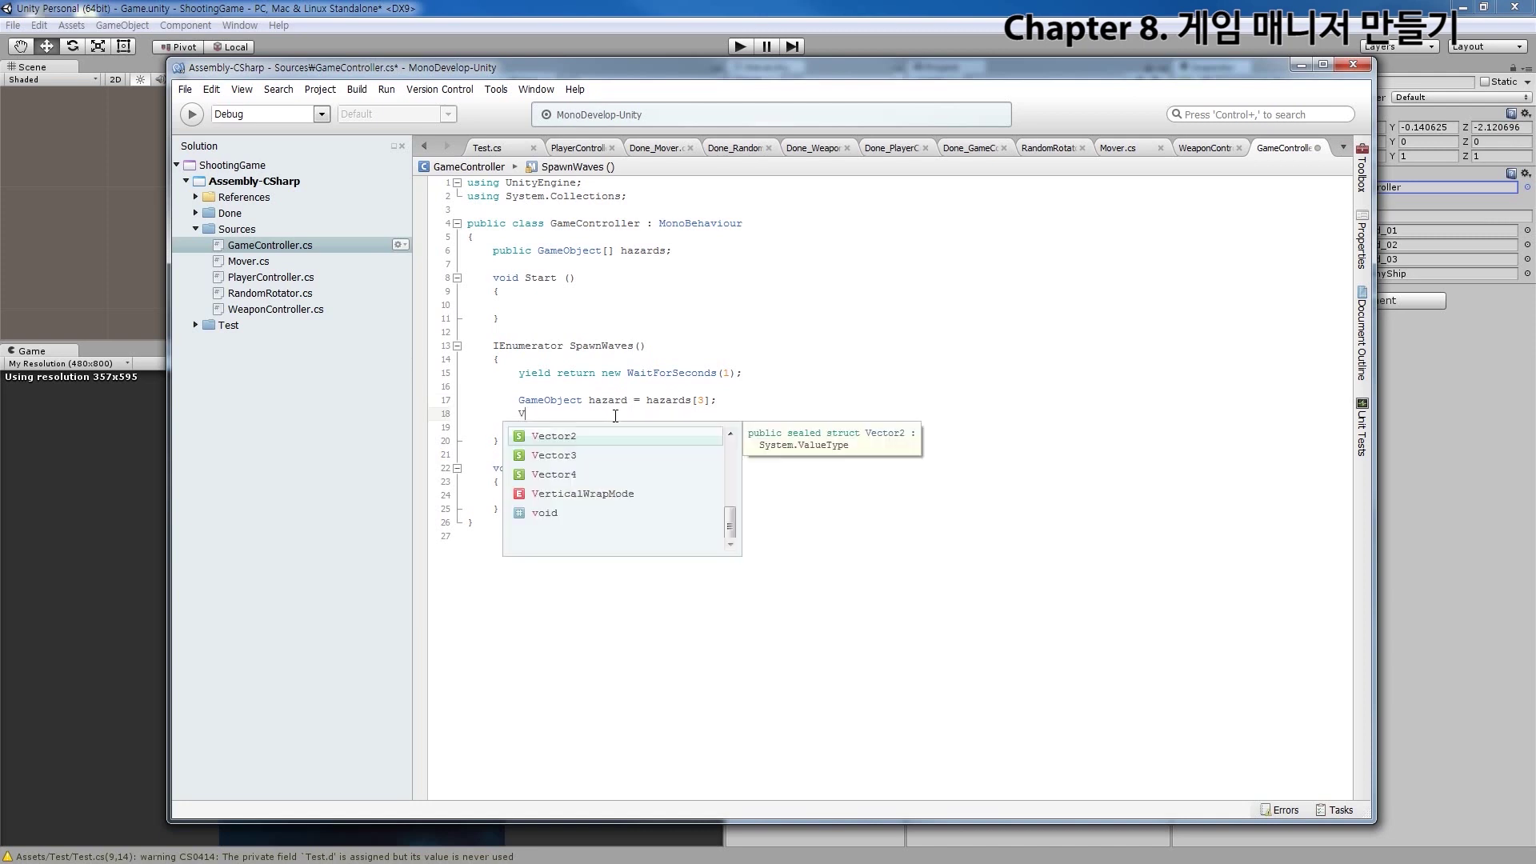
pyautogui.press('Down')
pyautogui.press('Return')
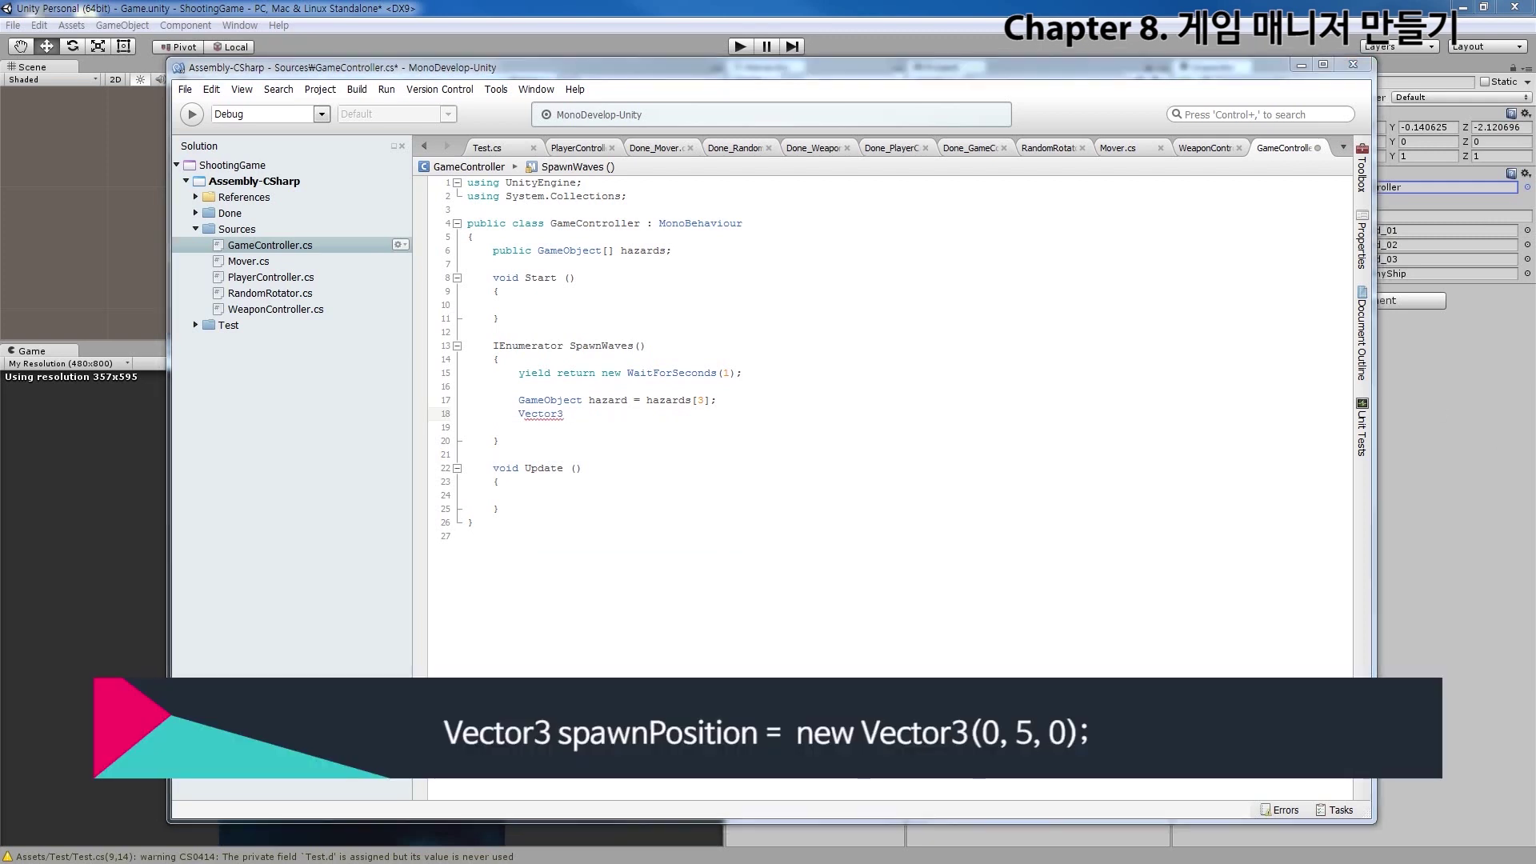
pyautogui.write('spawnPosition ')
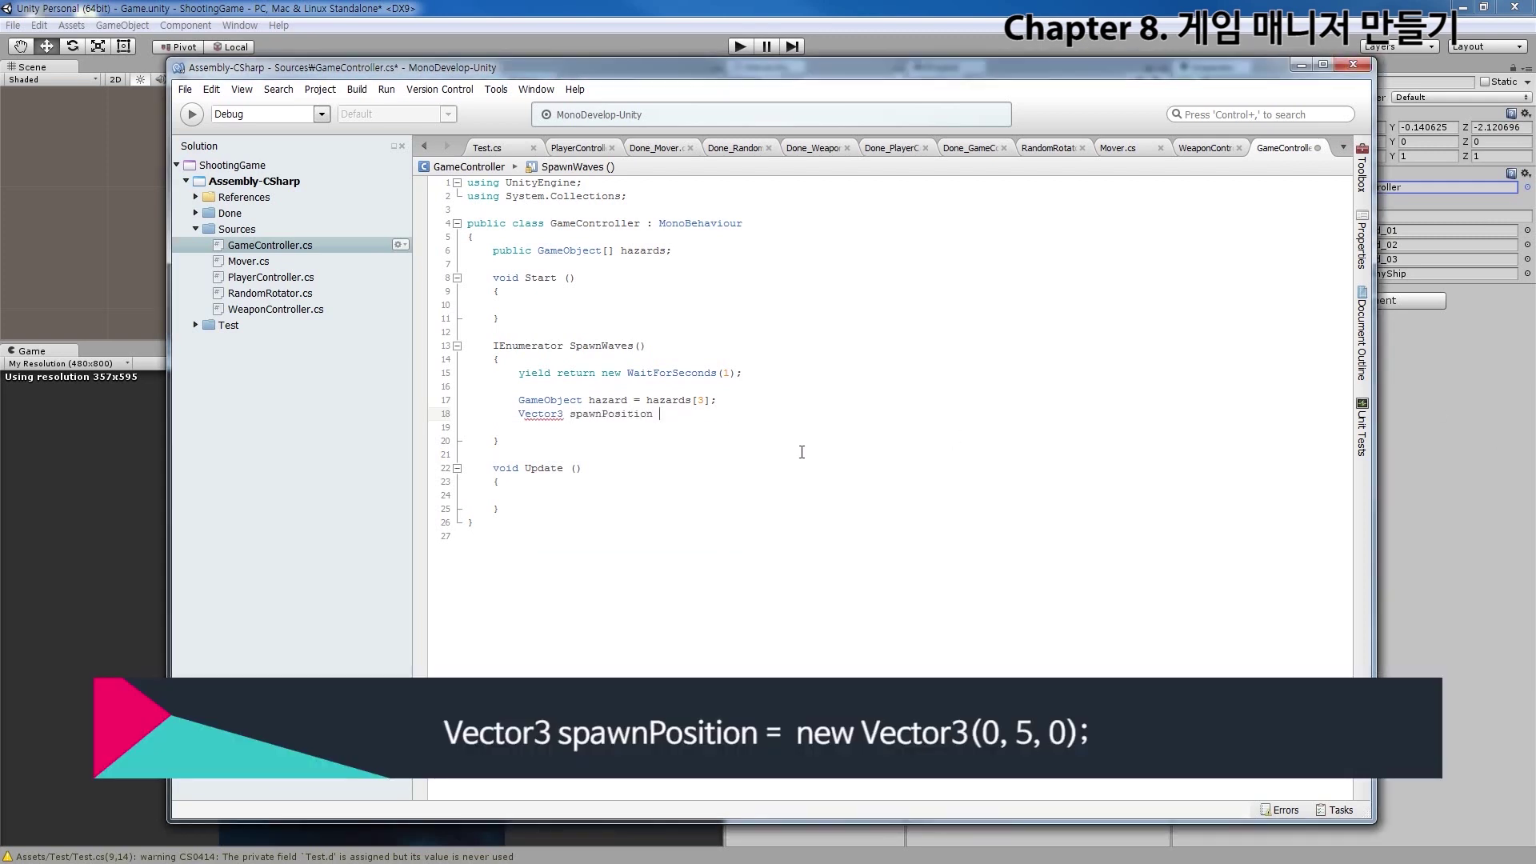
pyautogui.write('= new Vector3(')
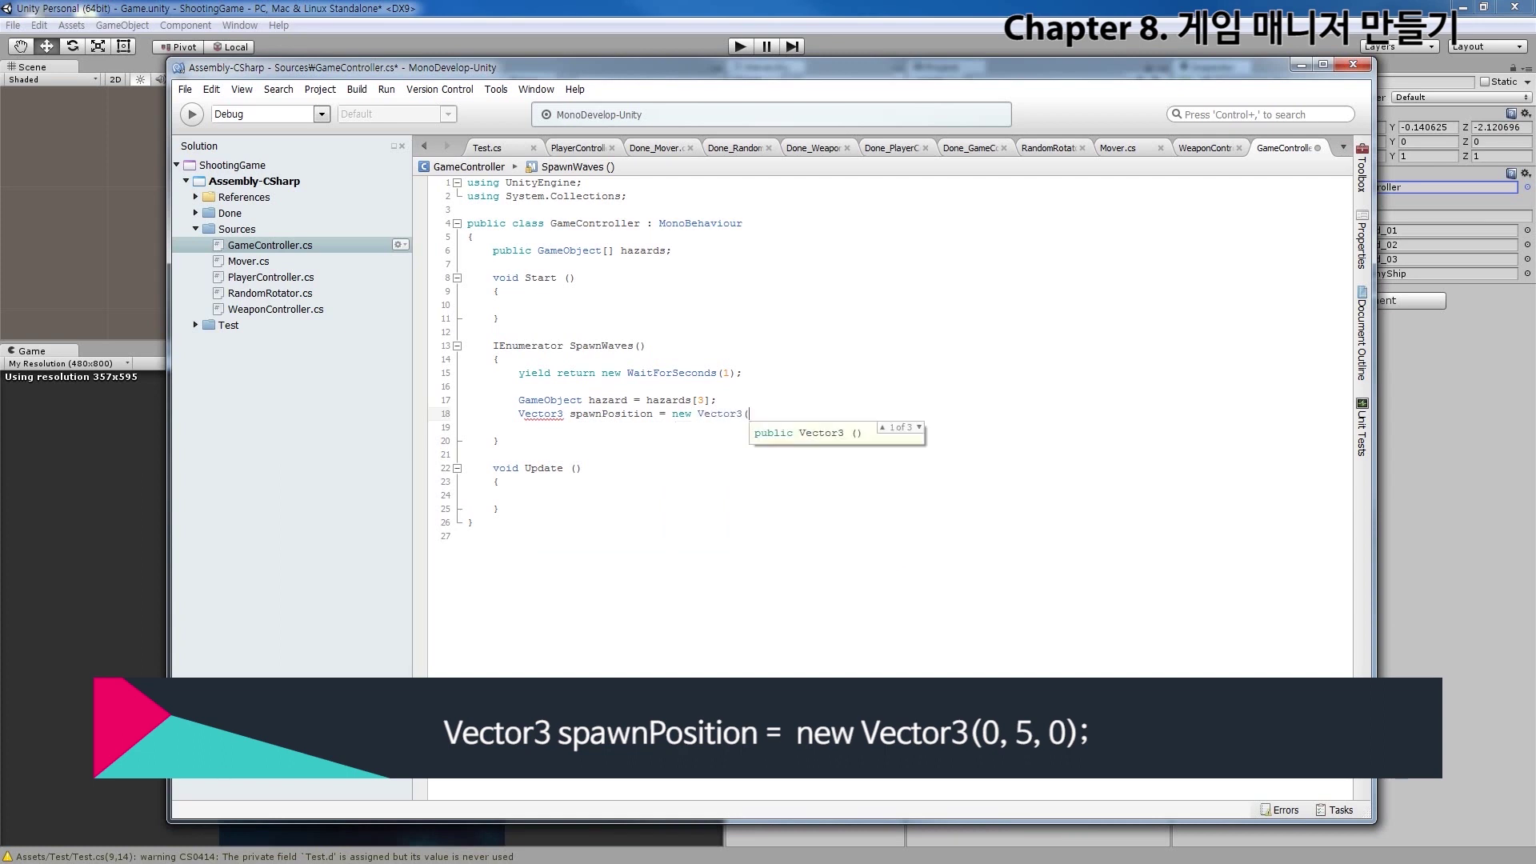
pyautogui.write(');')
pyautogui.hotkey('ctrl', 's')
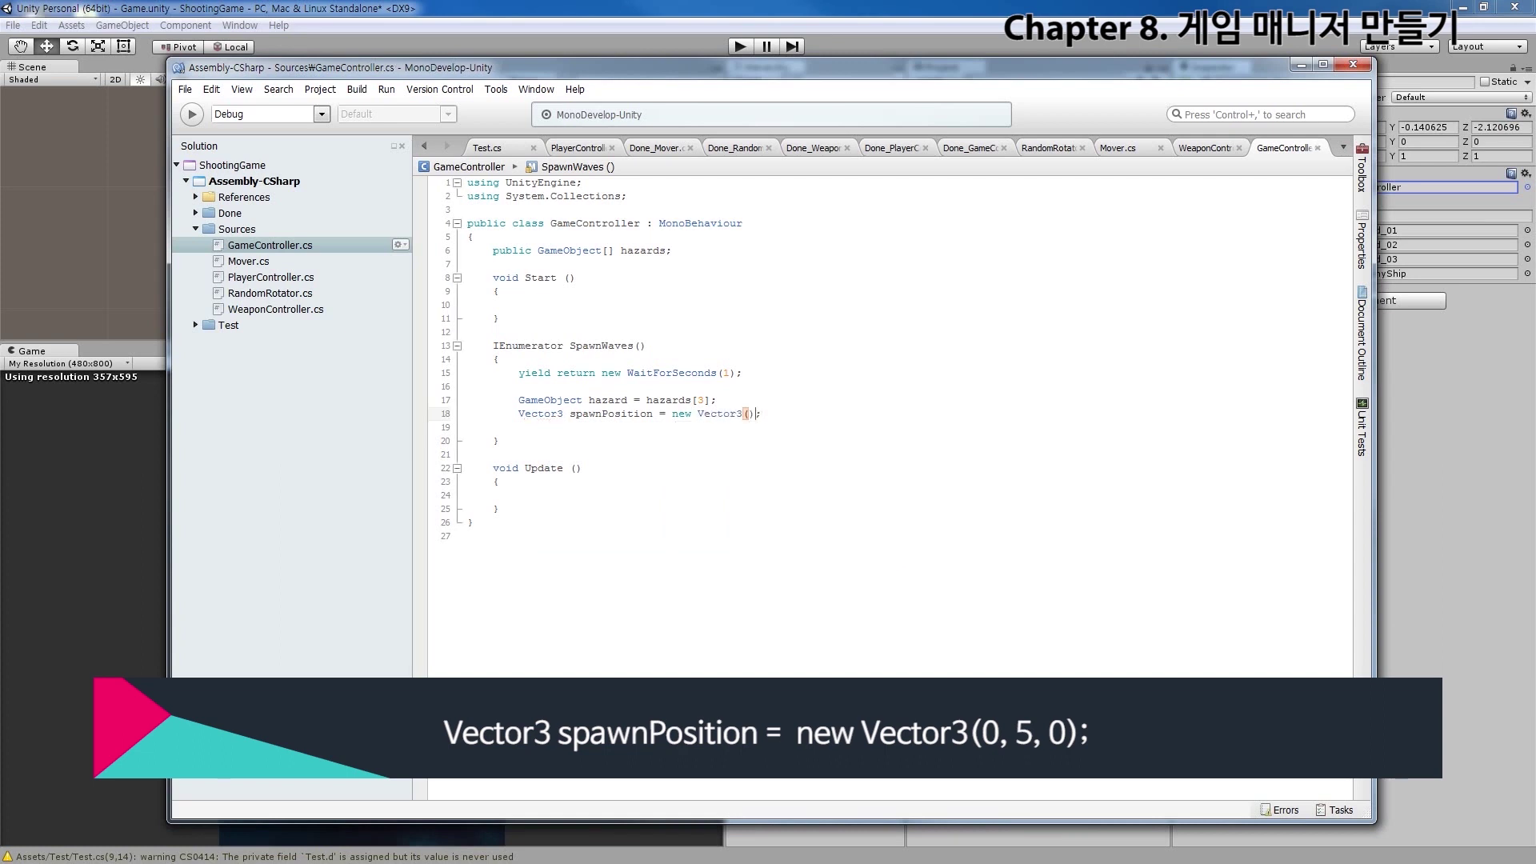
# Set spawnPosition's values to (0, 5, 0), save, and begin a Quaternion spawnRotation declaration
pyautogui.write('0, 0, 0')
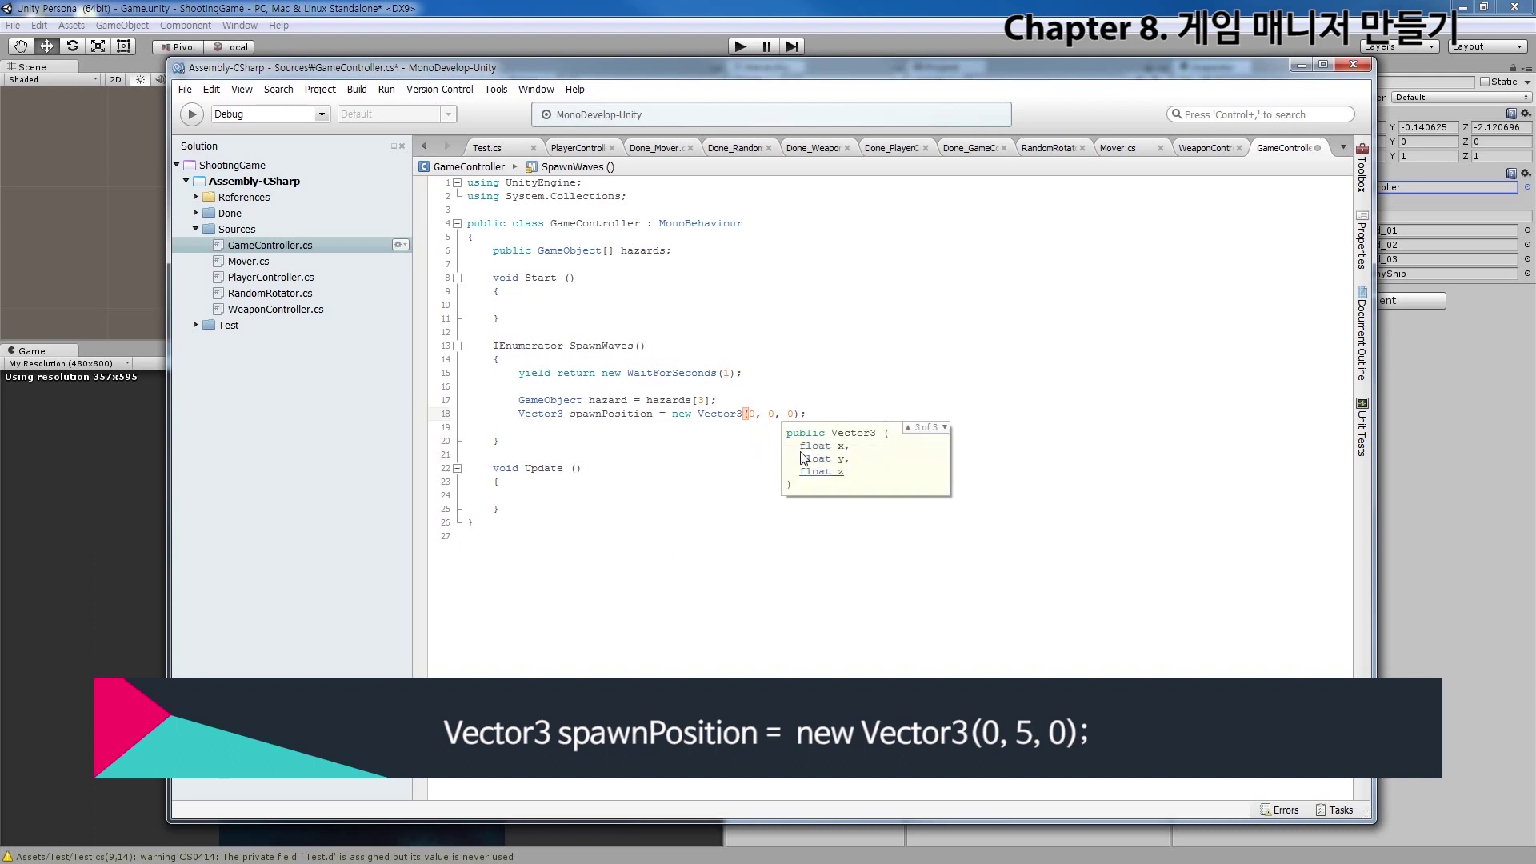
pyautogui.click(781, 413)
pyautogui.press('BackSpace')
pyautogui.write('5')
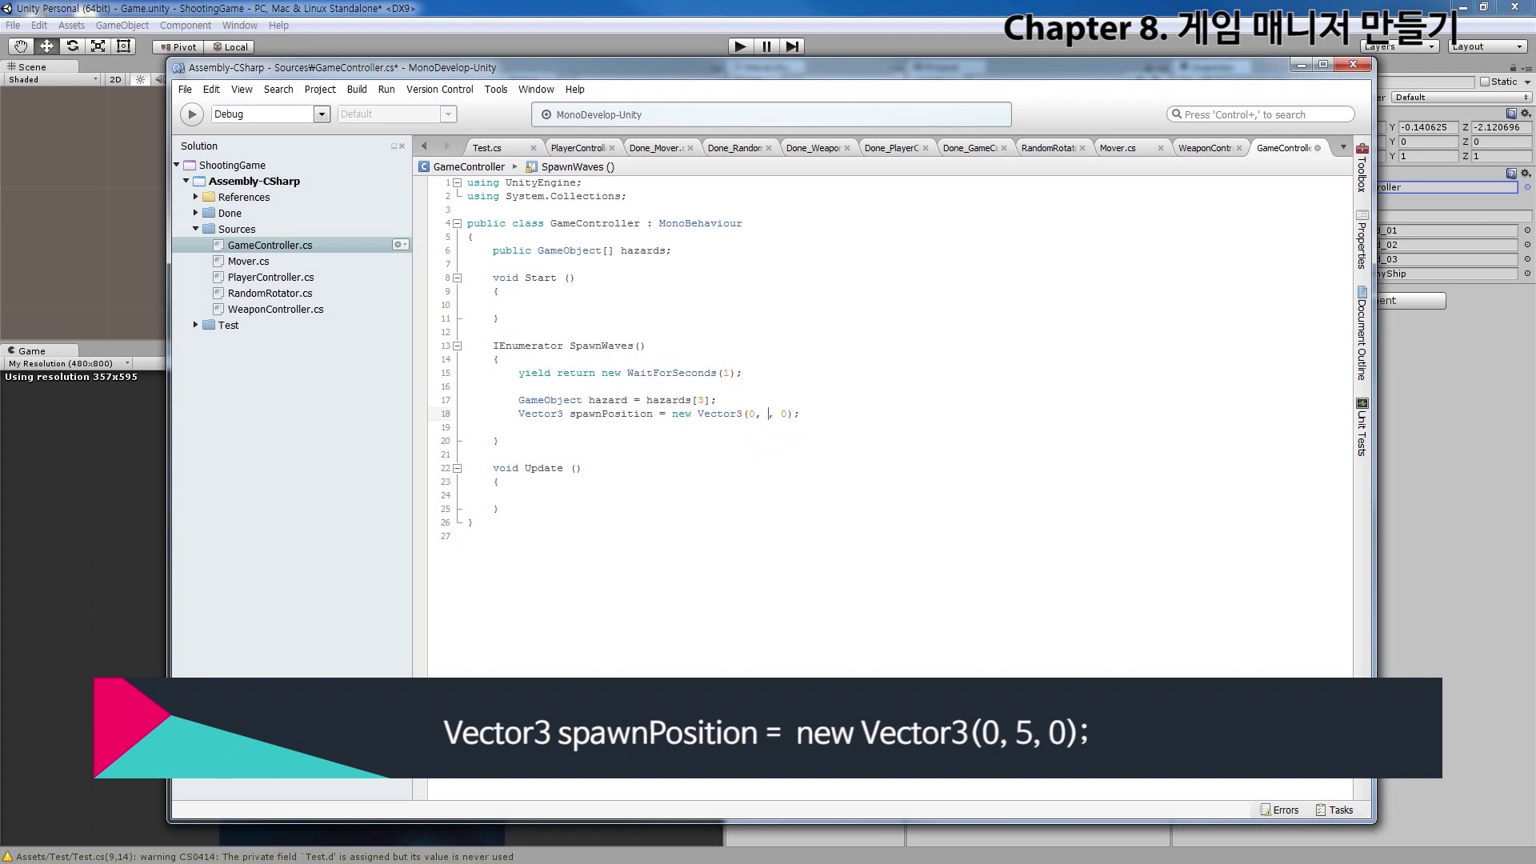
pyautogui.hotkey('ctrl', 's')
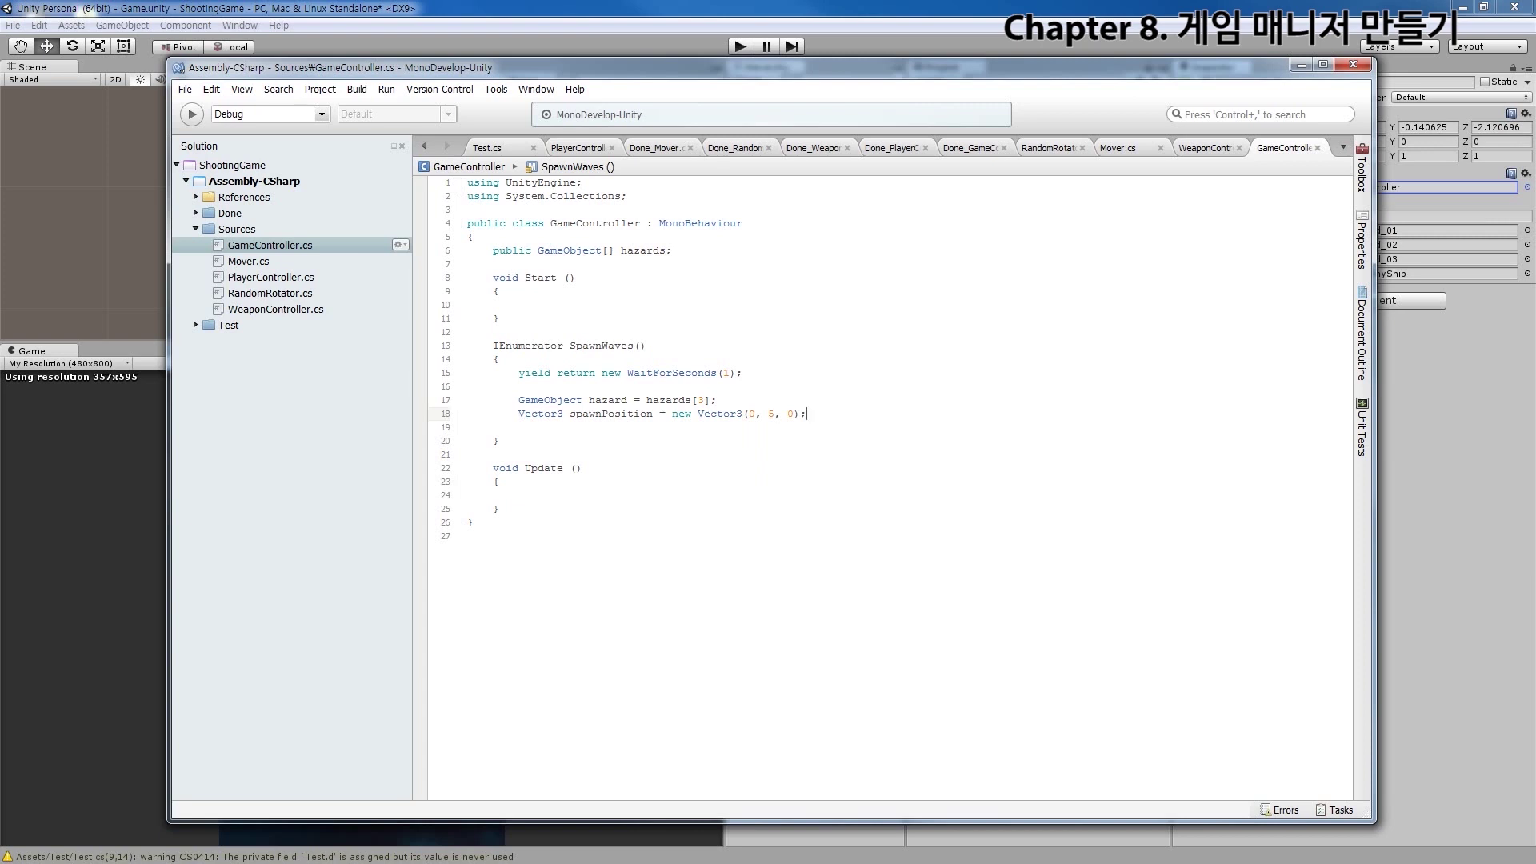
pyautogui.press('Return')
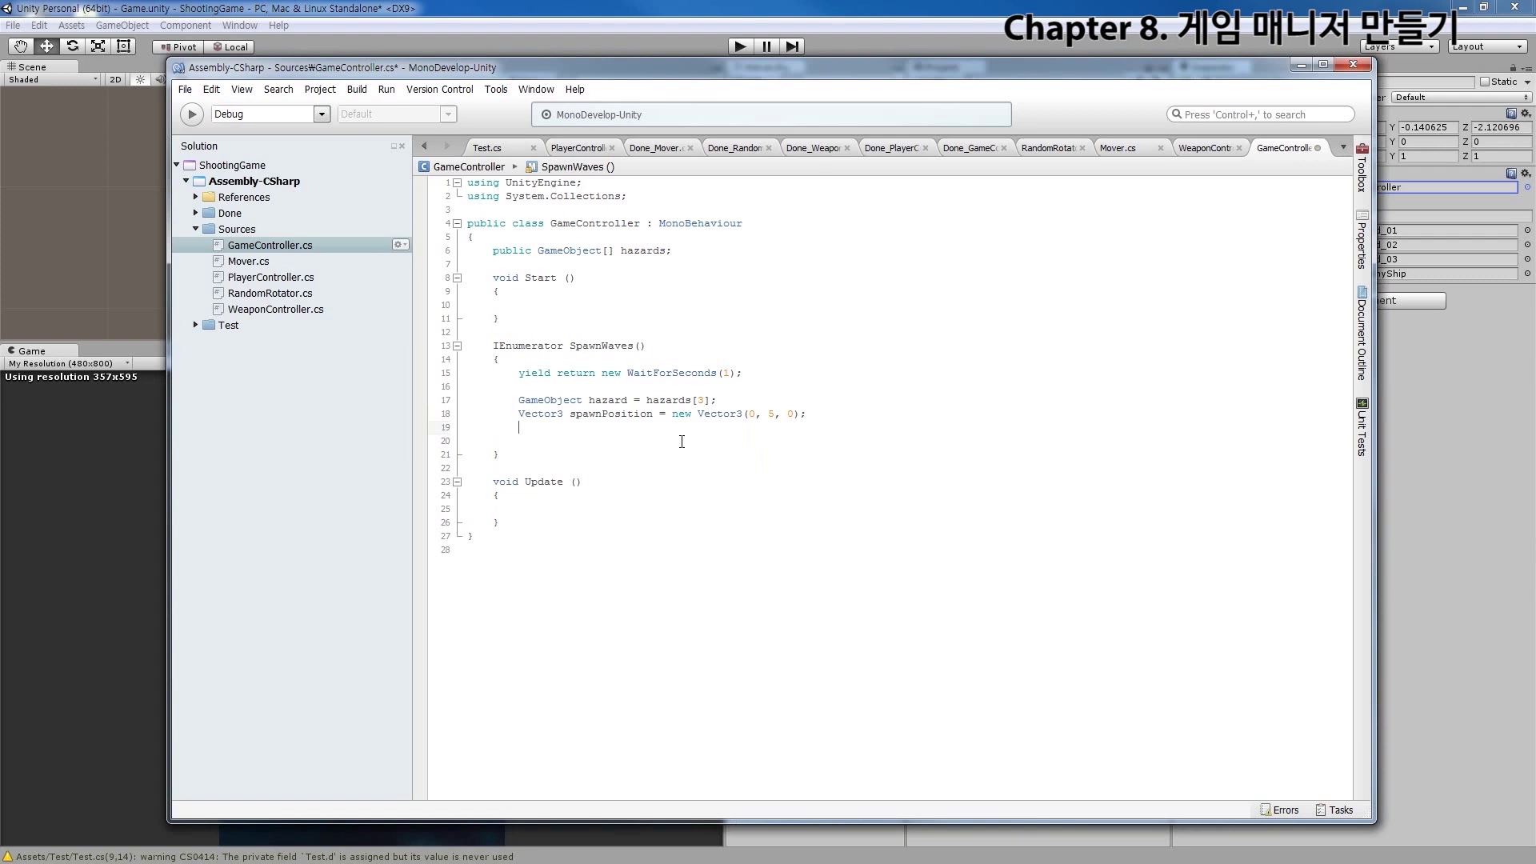
pyautogui.write('Quaternion')
pyautogui.write(' spawnRotation ')
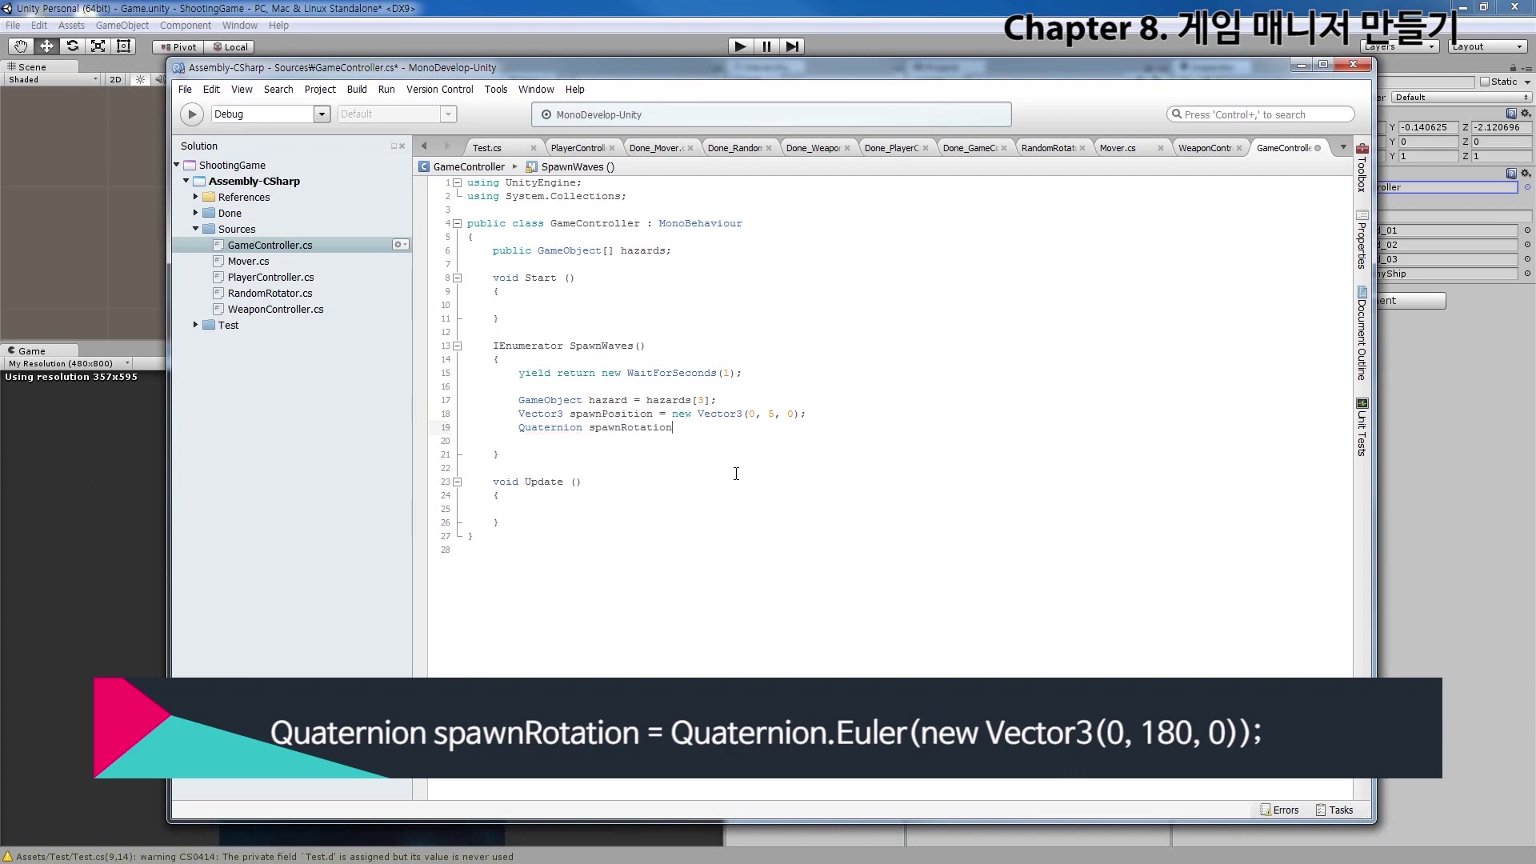
pyautogui.write('=')
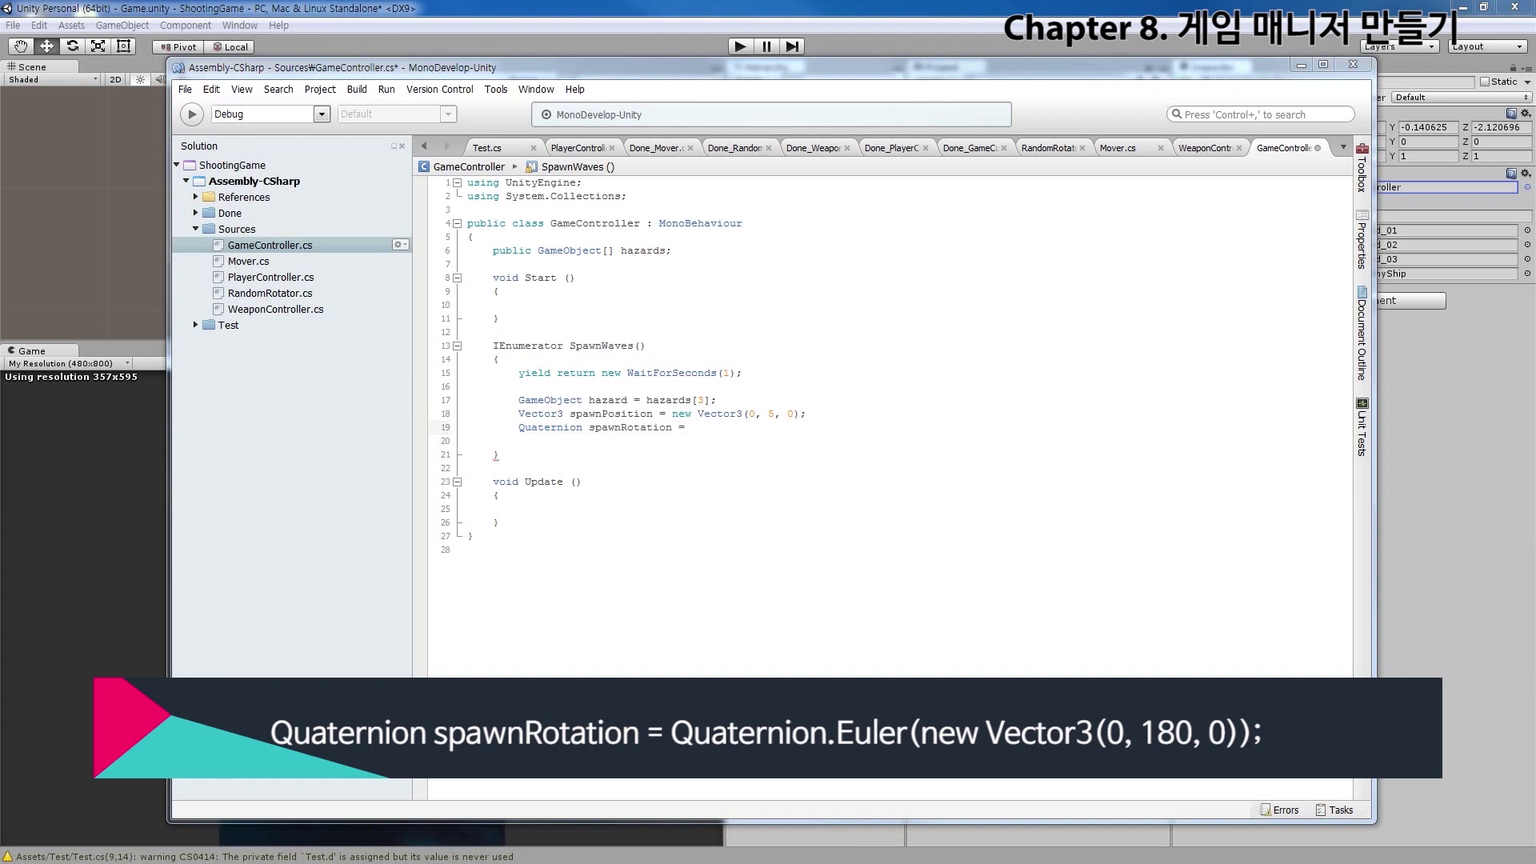
# Complete spawnRotation as Quaternion.Euler(new Vector3(0, 180, 0)); on line 19 and save
pyautogui.write('Quaternion.Euler(new Vector3(0, 180, 0));')
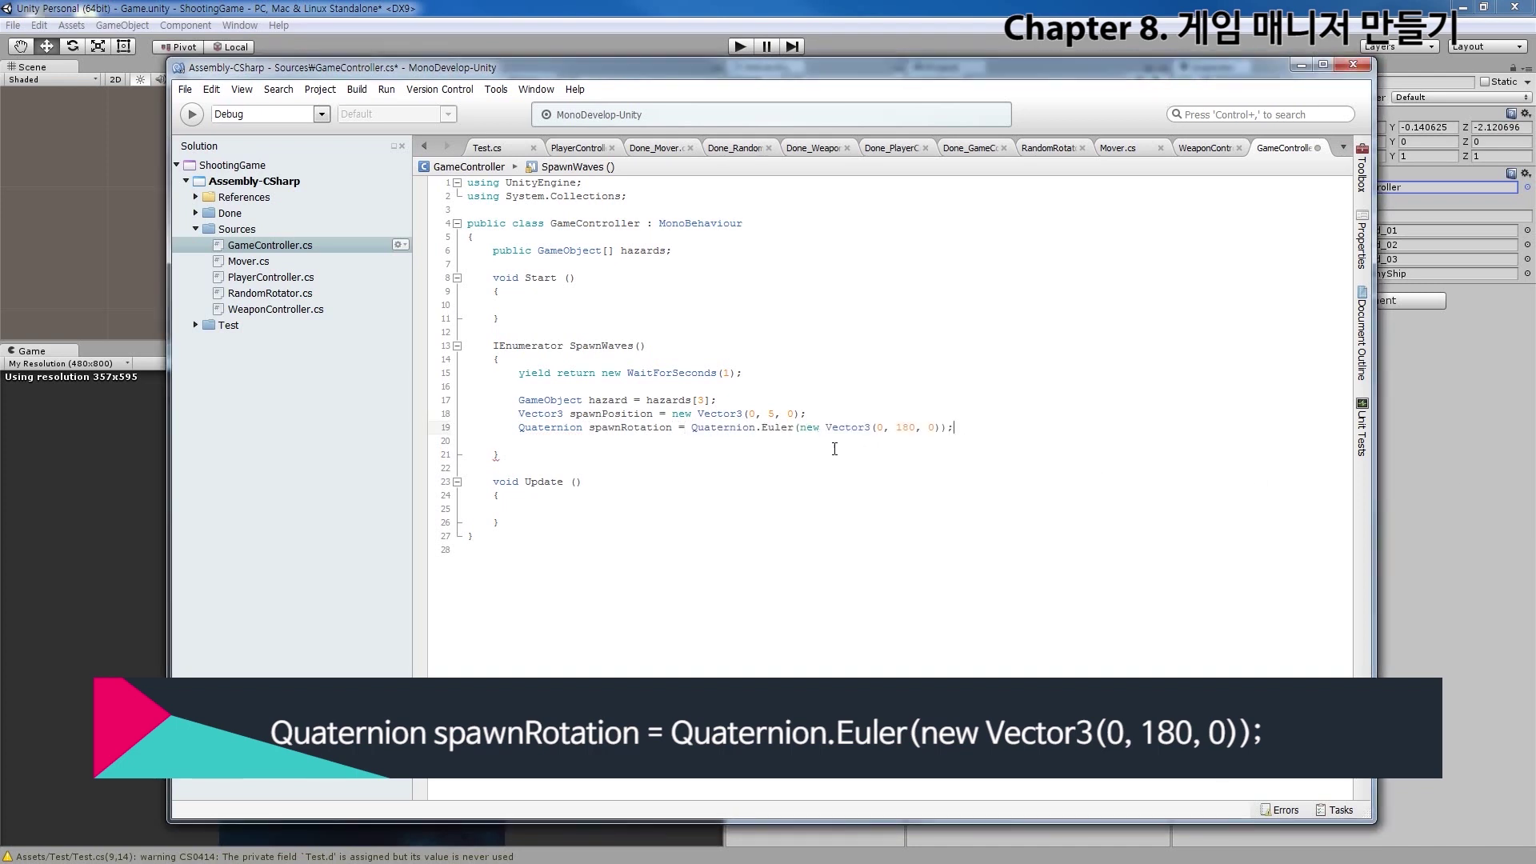
pyautogui.hotkey('ctrl', 's')
pyautogui.doubleClick(902, 427)
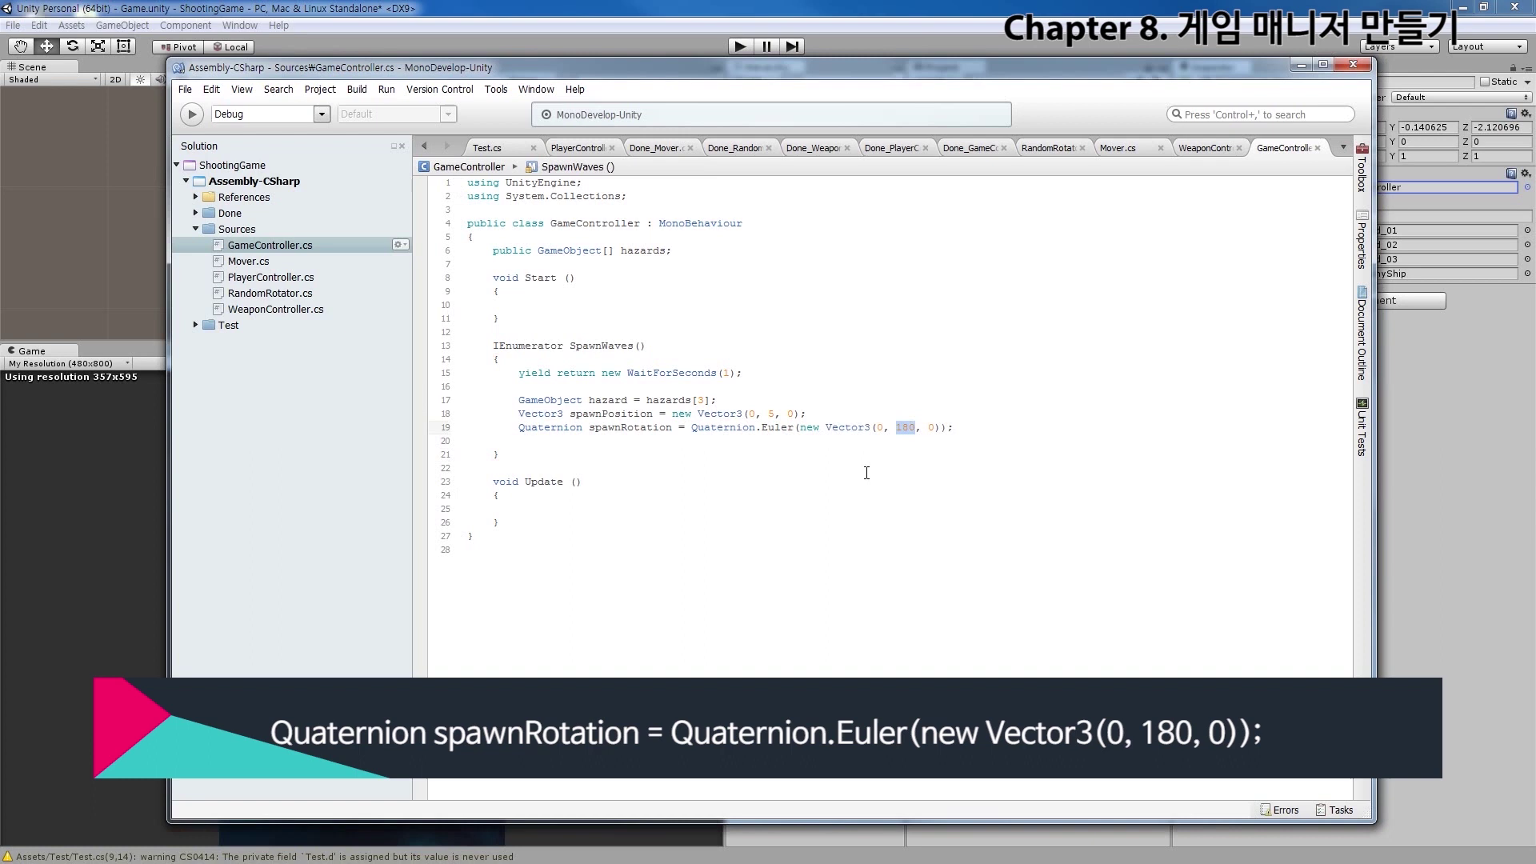
pyautogui.doubleClick(640, 427)
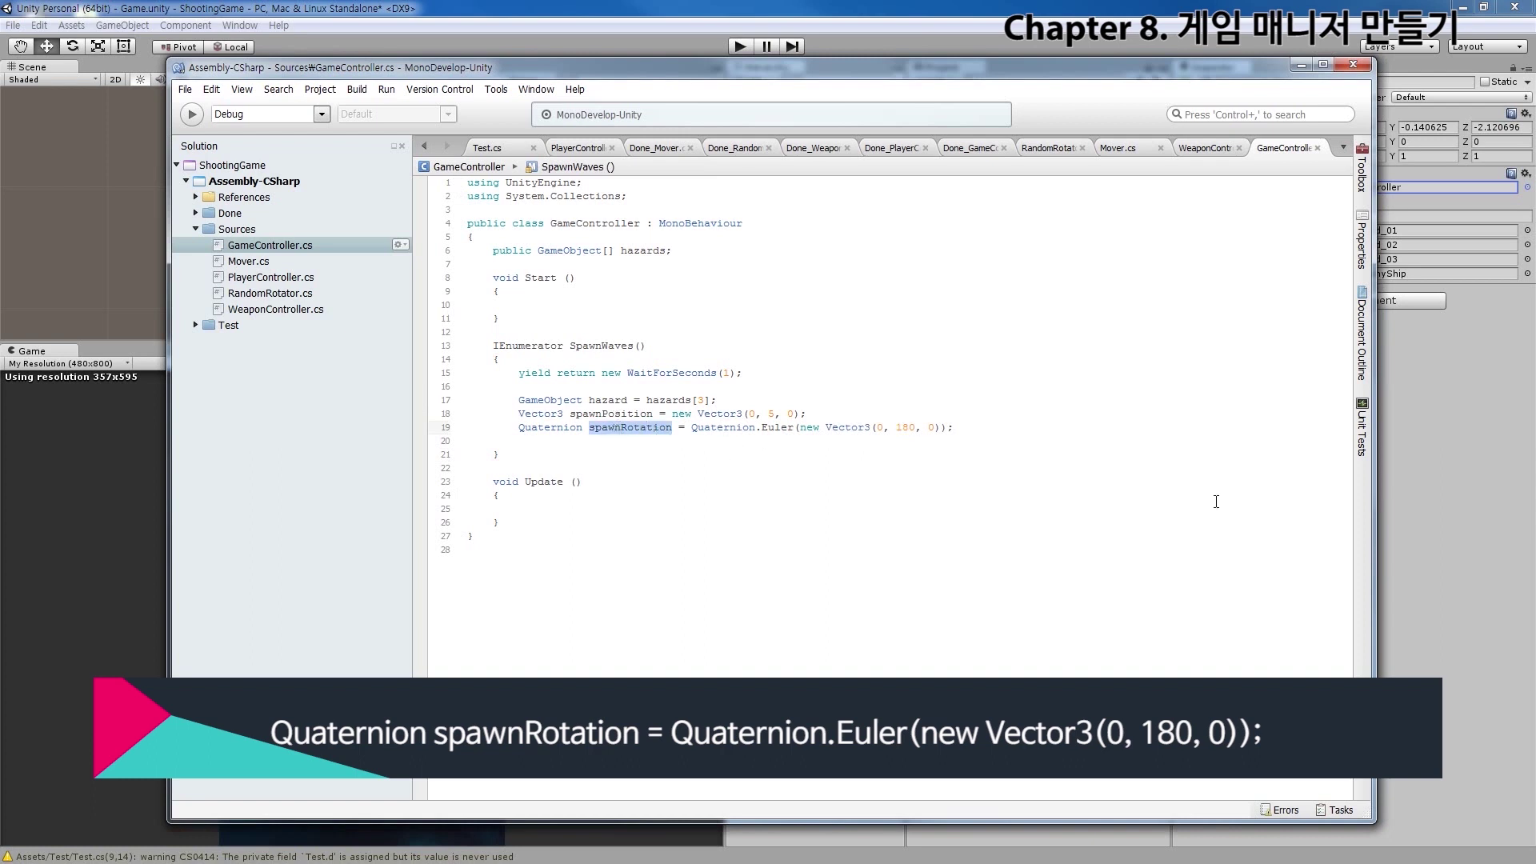
pyautogui.hotkey('alt', 'Tab')
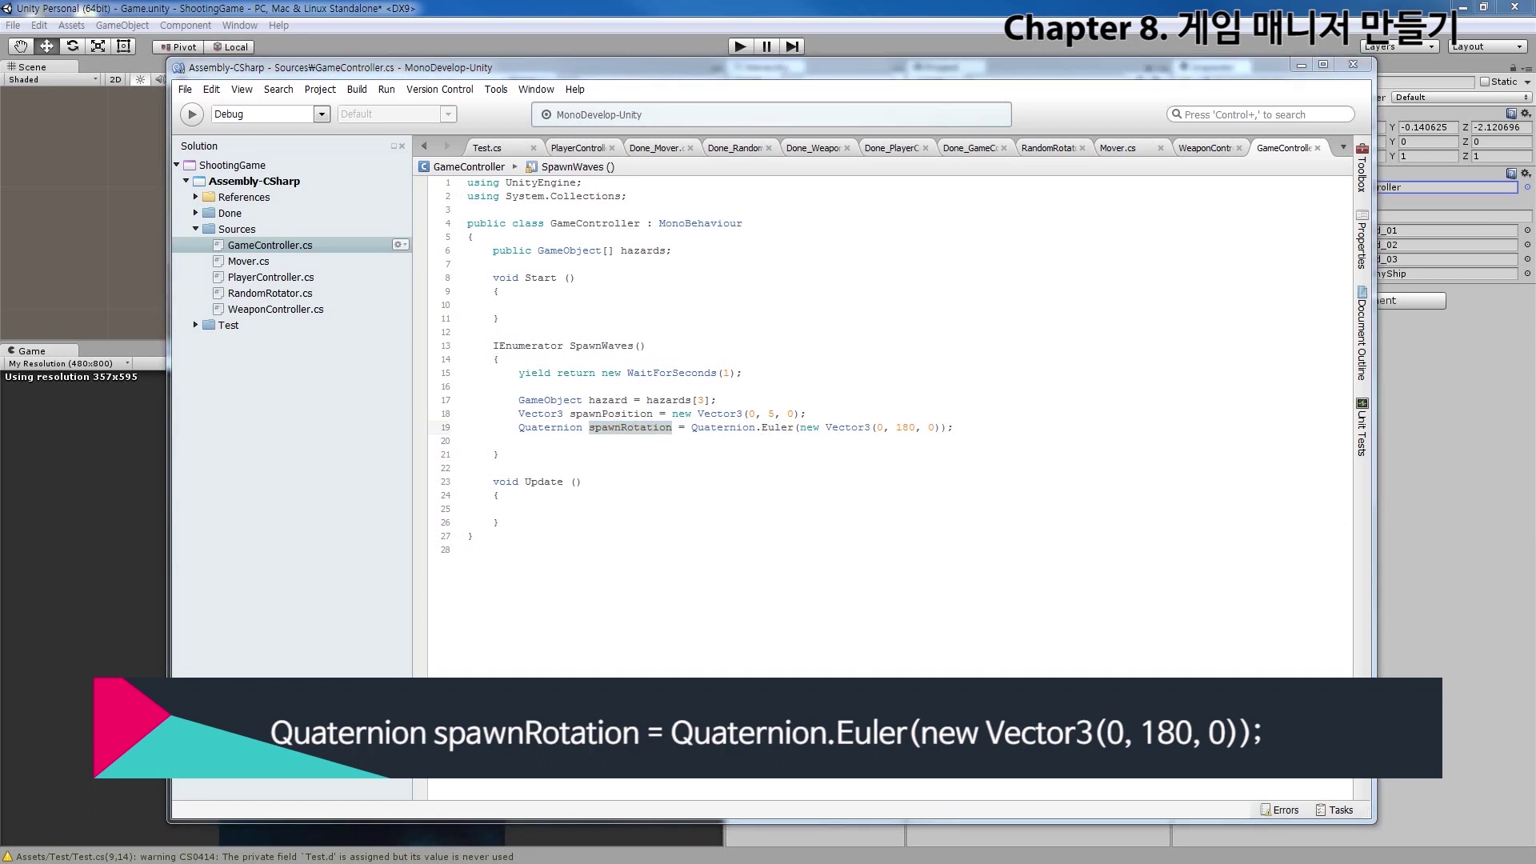
pyautogui.click(1024, 439)
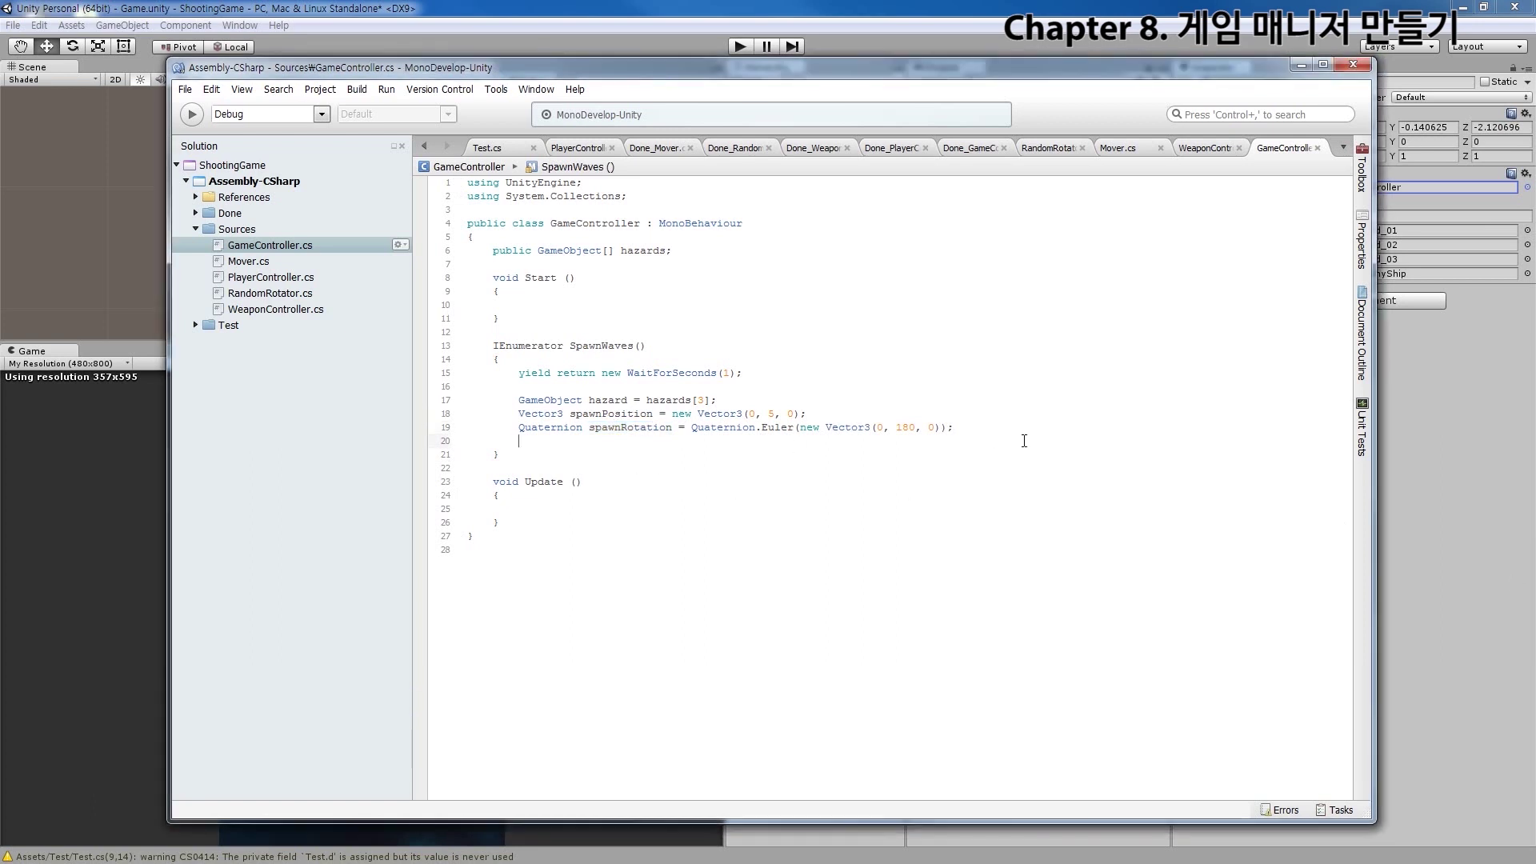
# Write an empty Instantiate(); call on line 20 and save the script
pyautogui.write('Instantiate')
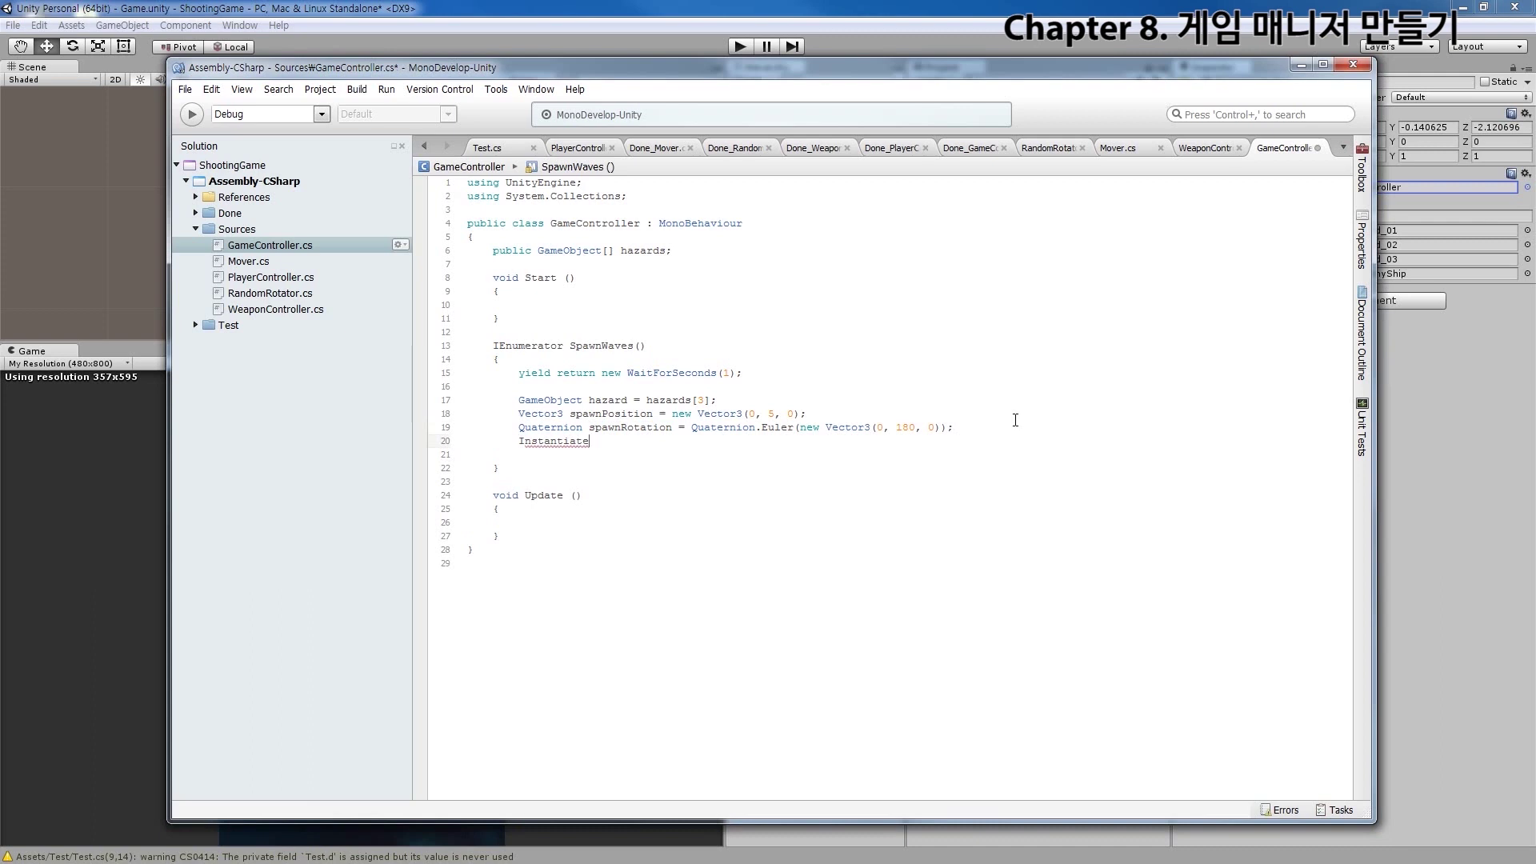
pyautogui.write('(')
pyautogui.press('Escape')
pyautogui.hotkey('ctrl', 's')
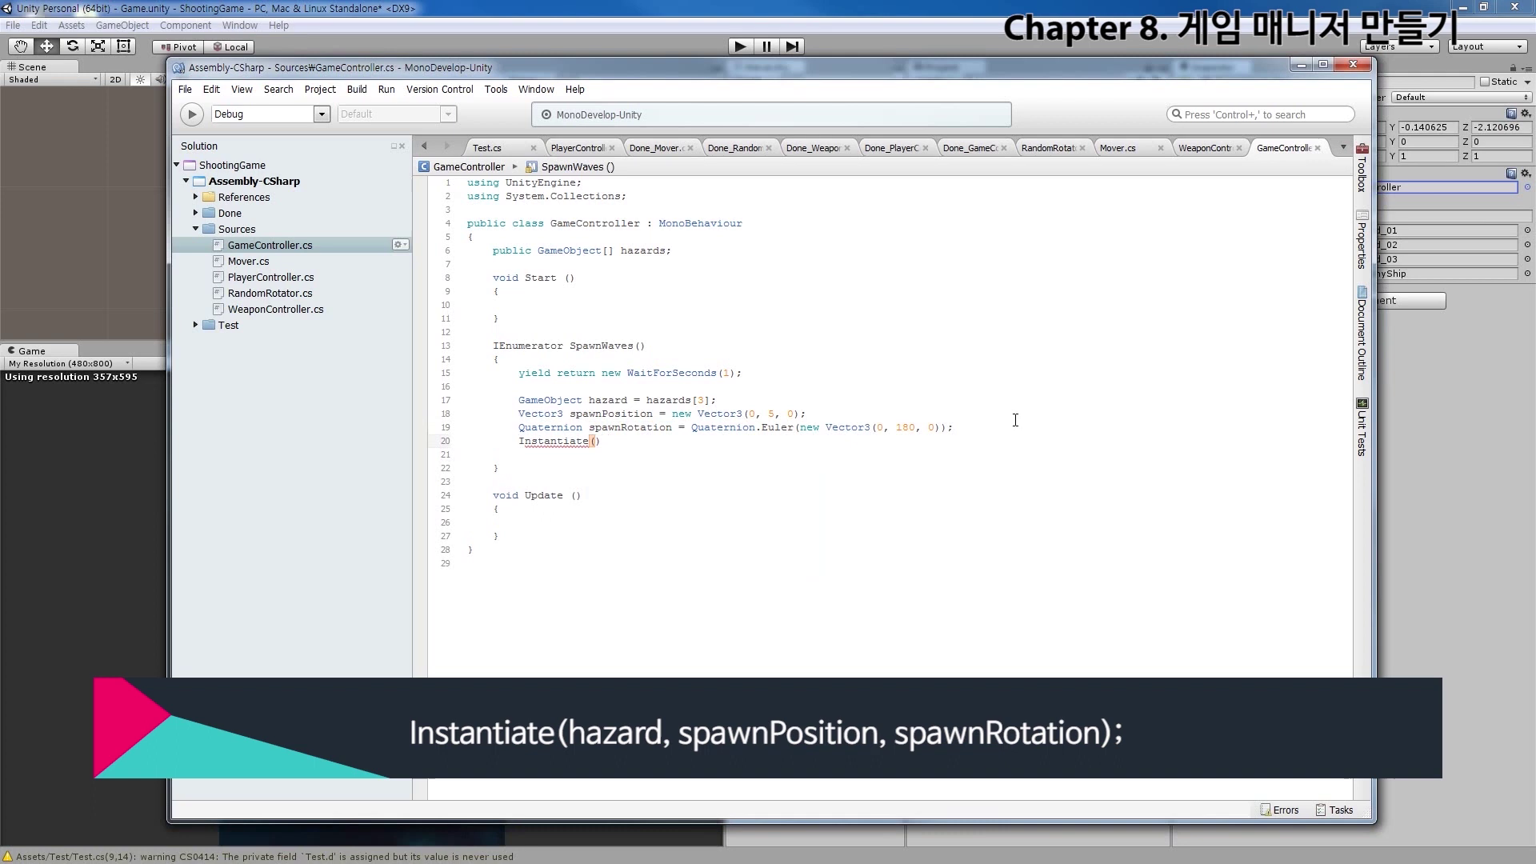
pyautogui.write(');')
pyautogui.hotkey('ctrl', 's')
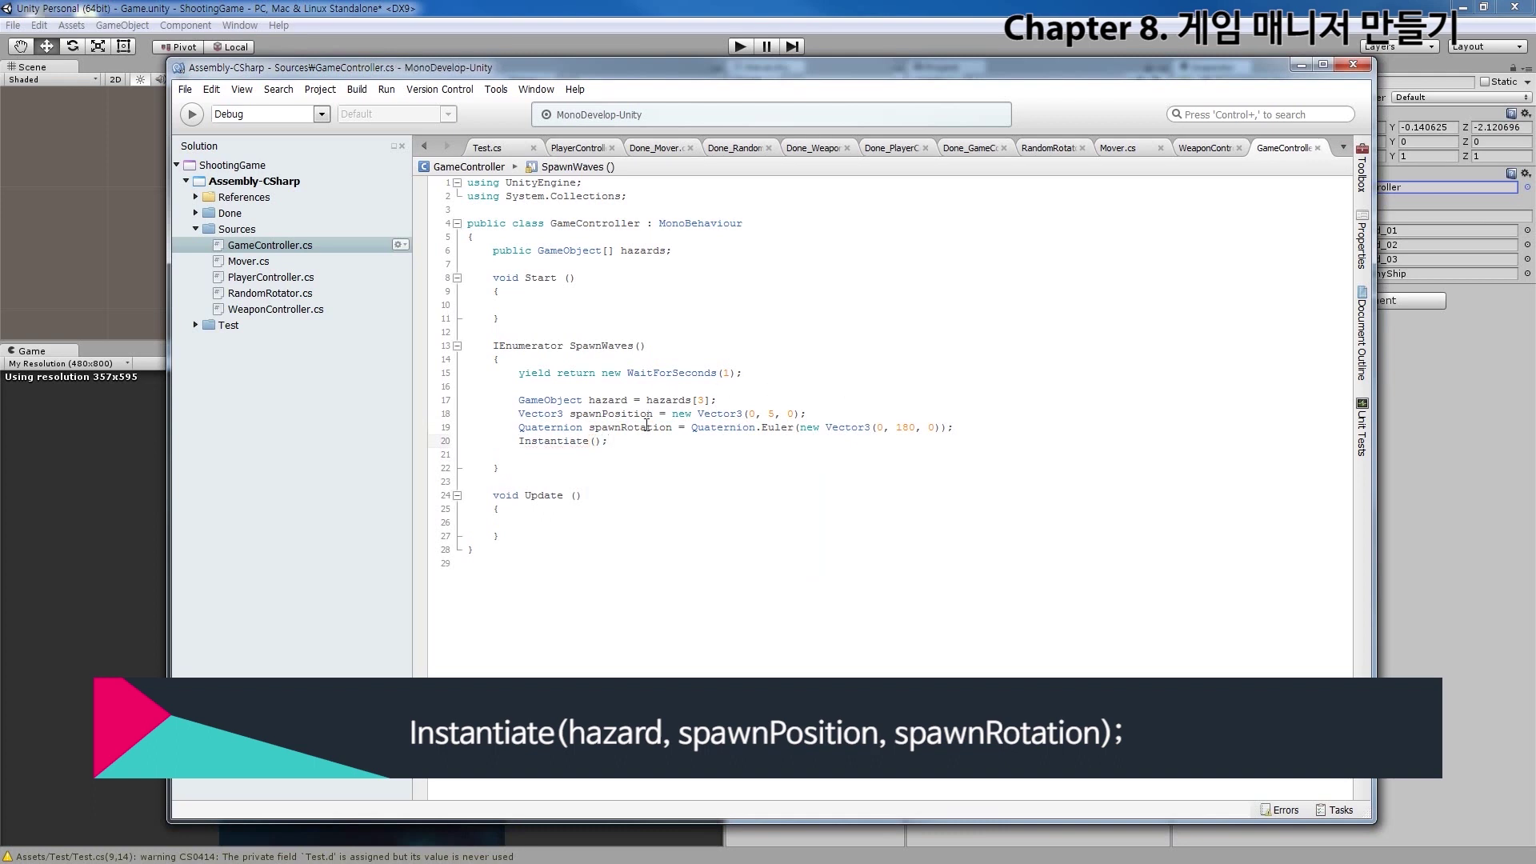
# Paste hazard and spawnPosition as the first two Instantiate arguments
pyautogui.doubleClick(612, 399)
pyautogui.hotkey('ctrl', 'c')
pyautogui.click(598, 439)
pyautogui.hotkey('ctrl', 'v')
pyautogui.write(',')
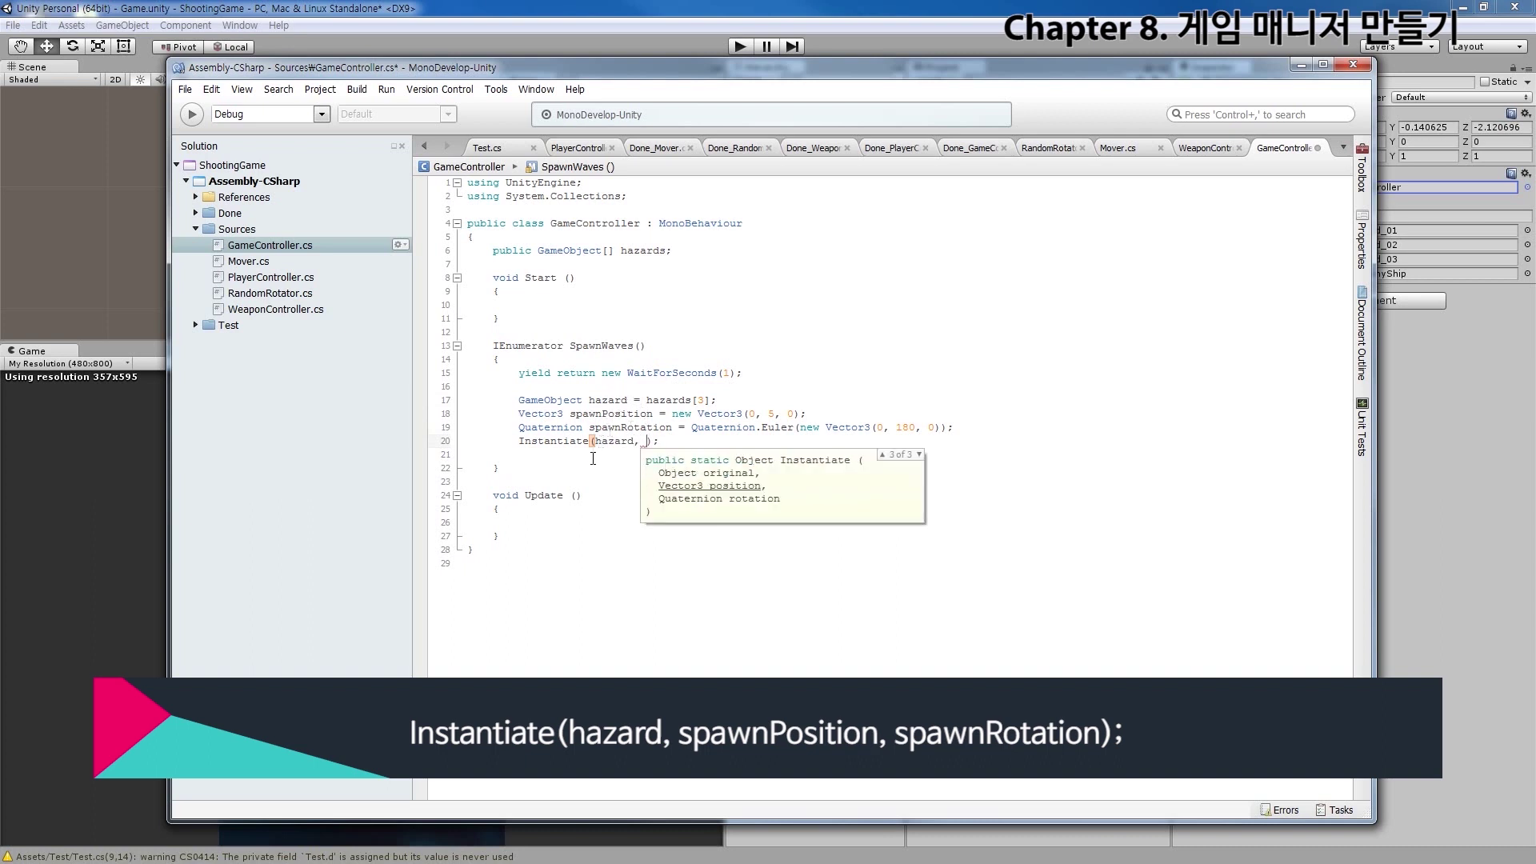
pyautogui.doubleClick(606, 414)
pyautogui.hotkey('ctrl', 'c')
pyautogui.click(646, 440)
pyautogui.hotkey('ctrl', 'v')
pyautogui.write(',')
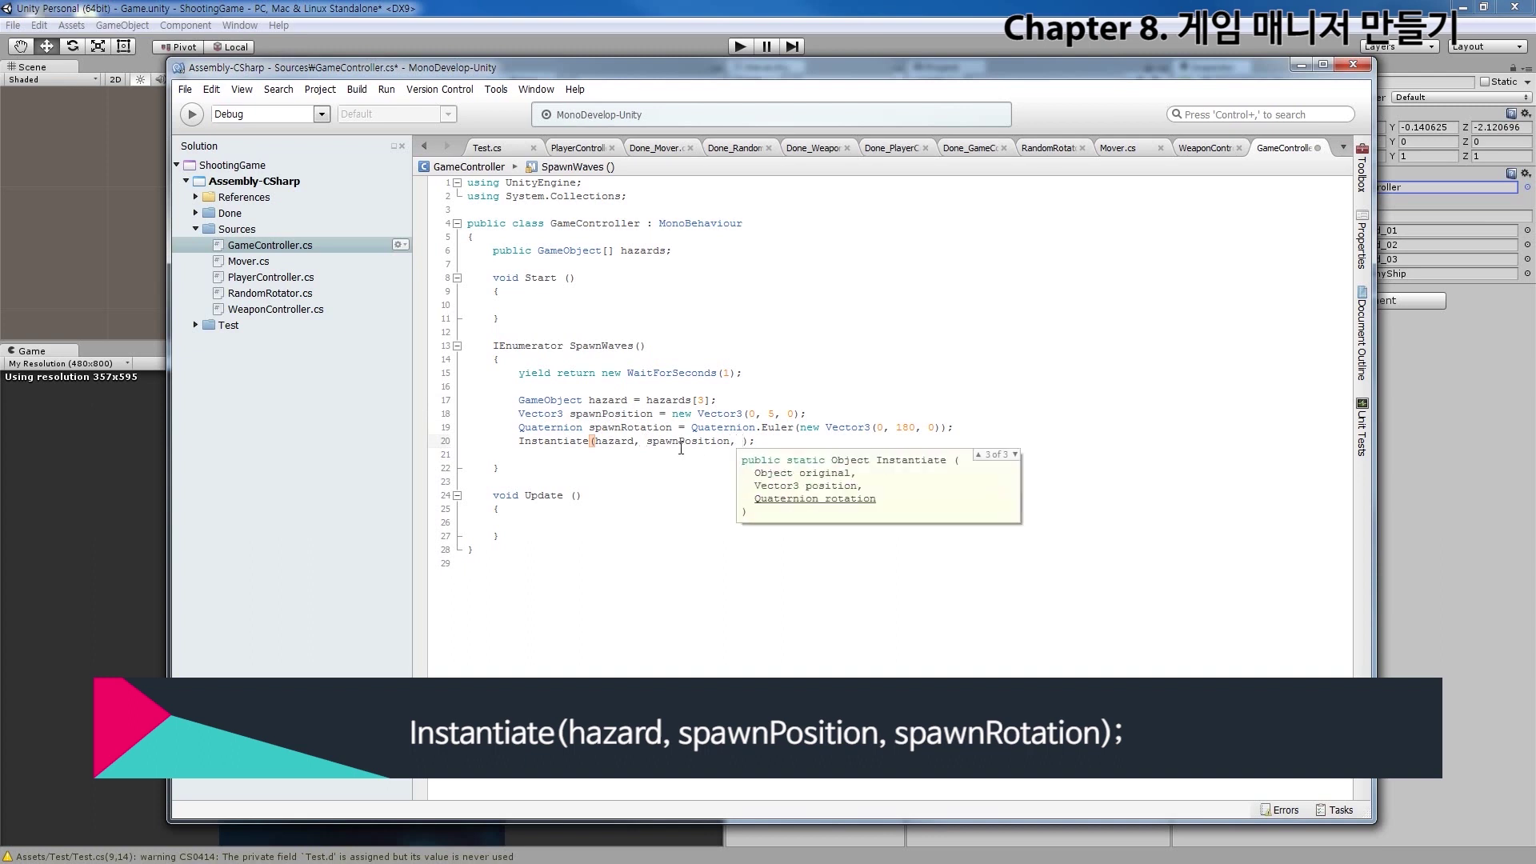
# Paste spawnRotation as the third Instantiate argument and save the script
pyautogui.doubleClick(628, 428)
pyautogui.hotkey('ctrl', 'c')
pyautogui.click(737, 441)
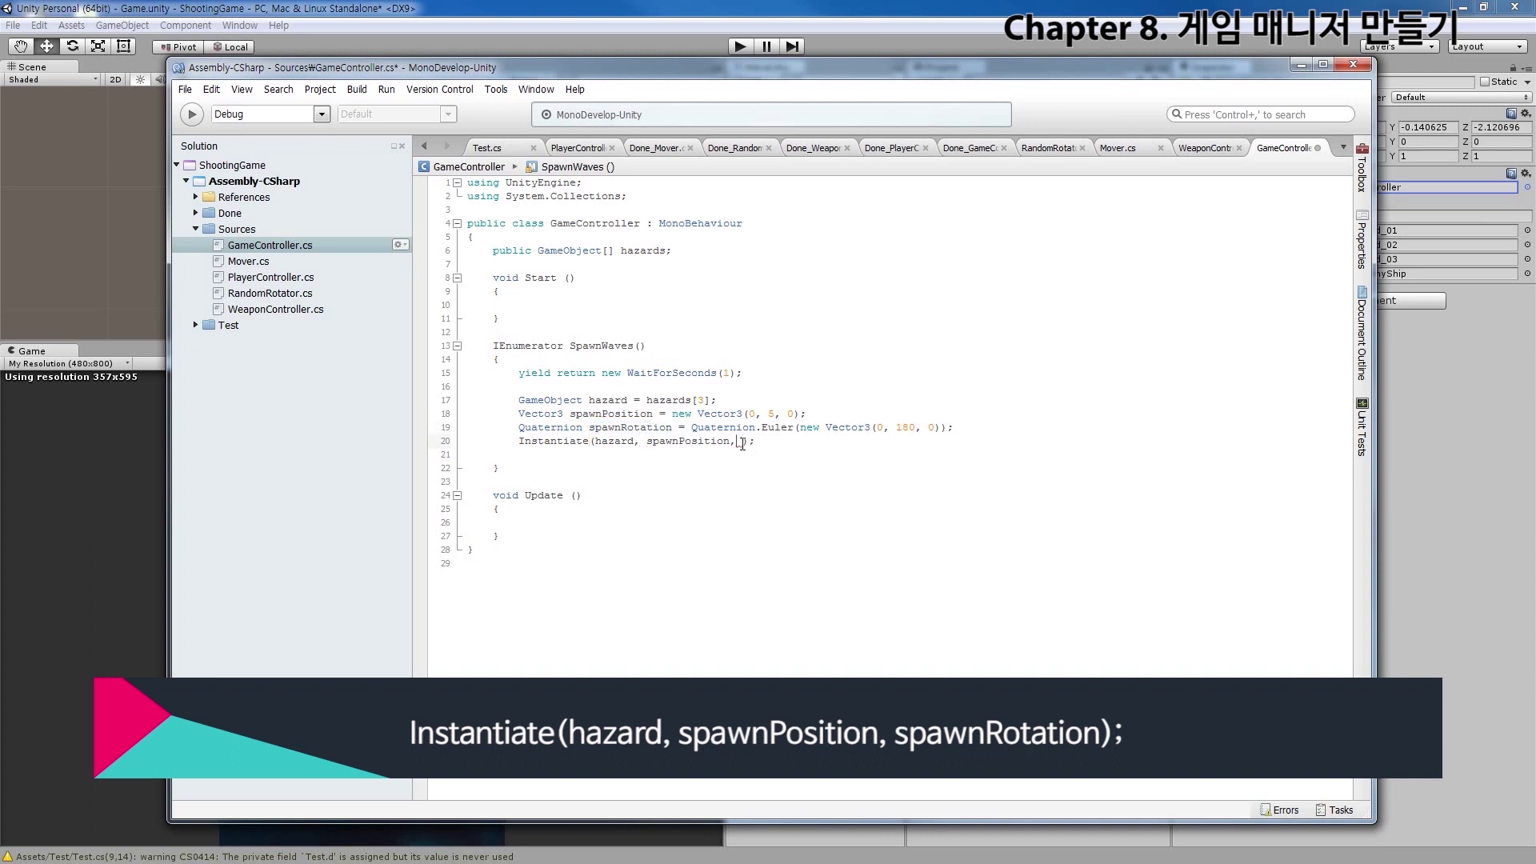
pyautogui.hotkey('ctrl', 'v')
pyautogui.click(751, 476)
pyautogui.hotkey('ctrl', 's')
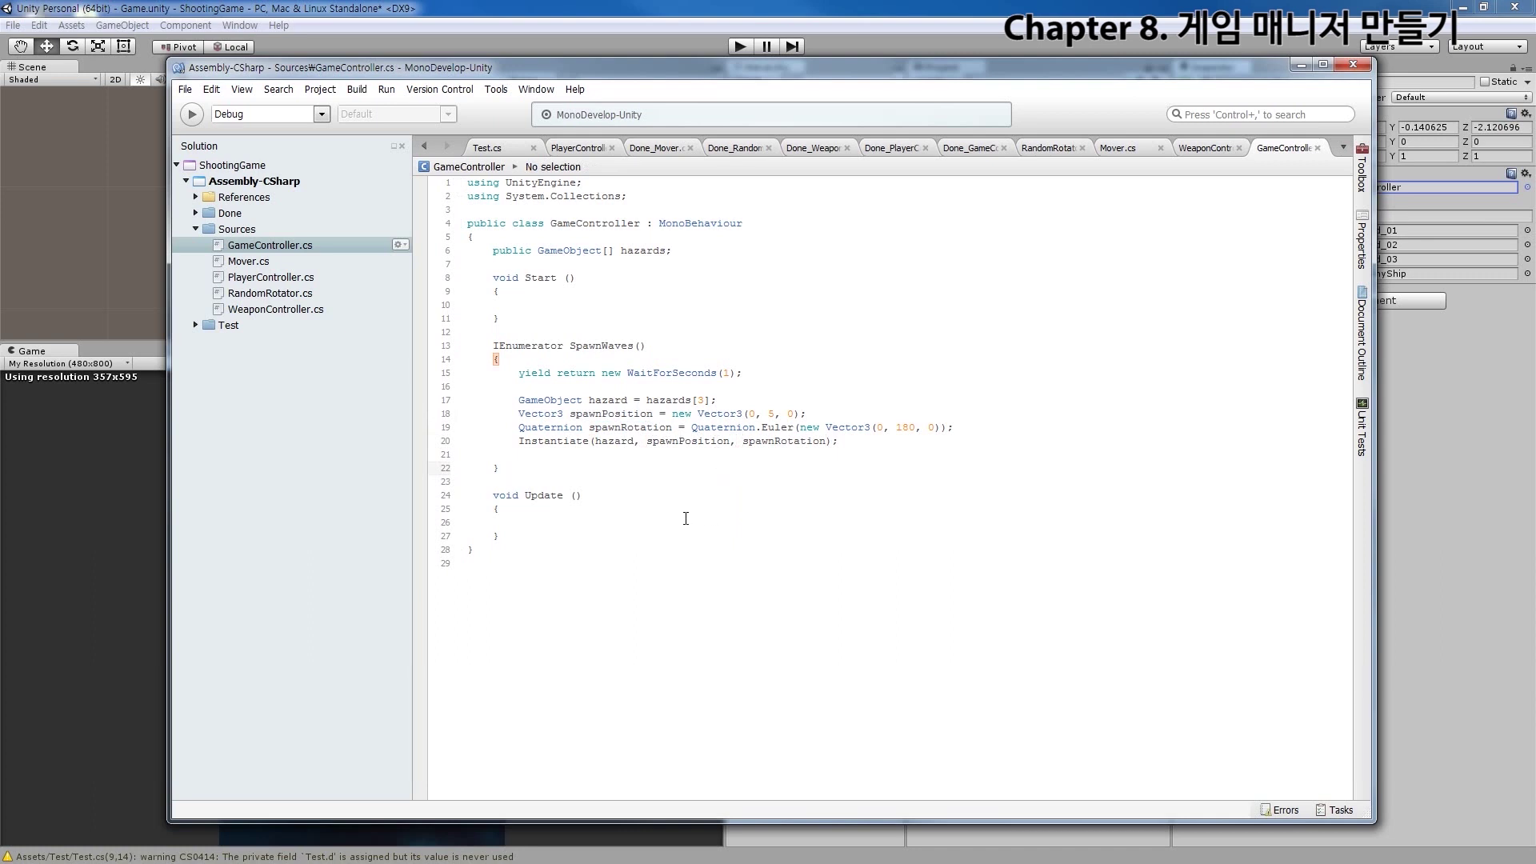
pyautogui.click(602, 459)
# Remove the extra blank line and call SpawnWaves(); inside Start(), then save
pyautogui.press('BackSpace')
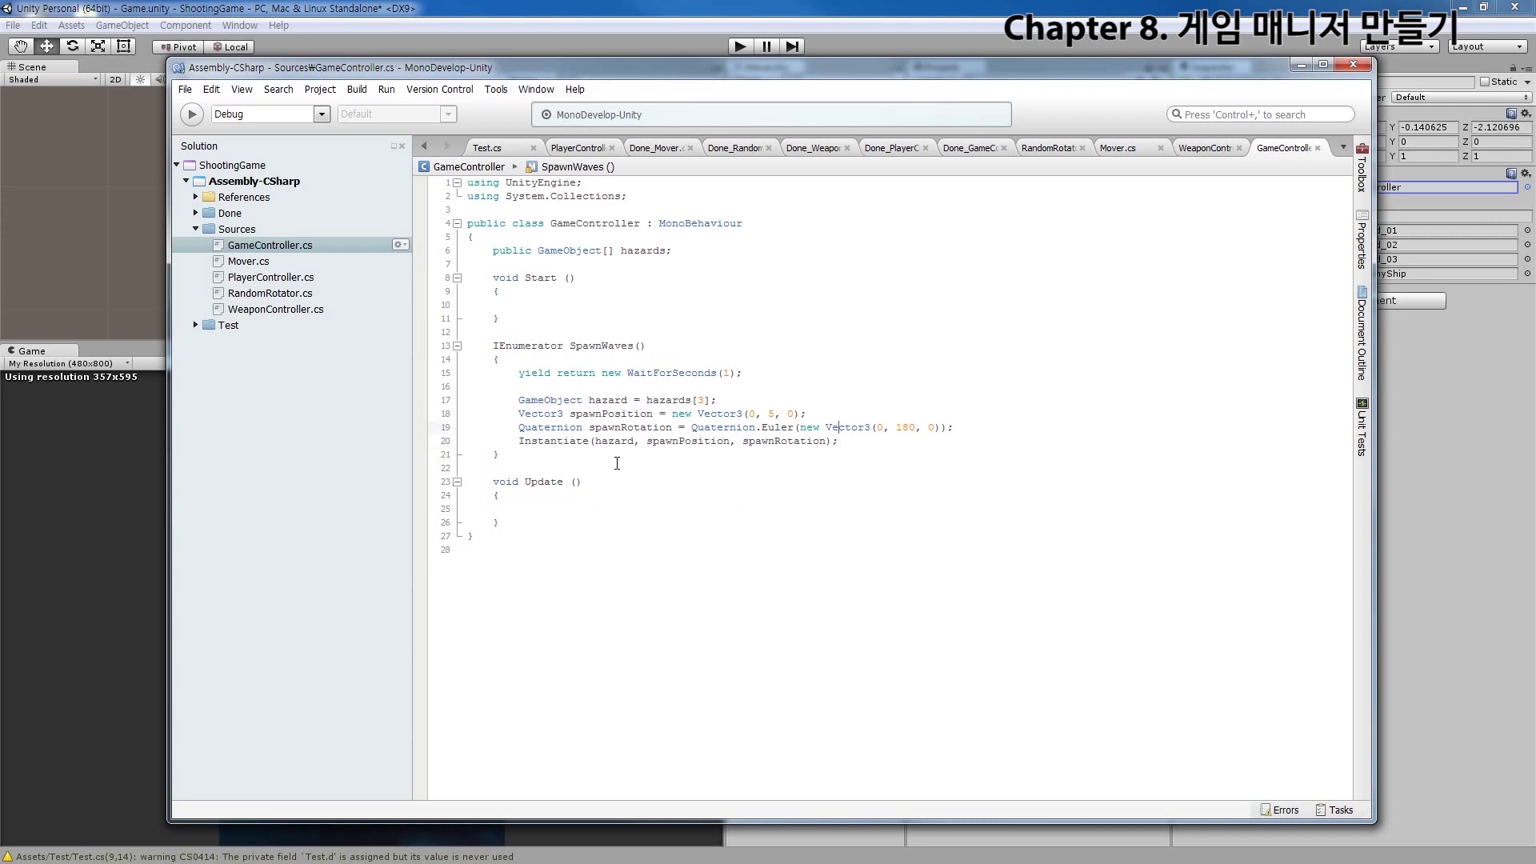
pyautogui.press('Up')
pyautogui.press('Up')
pyautogui.press('Up')
pyautogui.write('S')
pyautogui.write('tart')
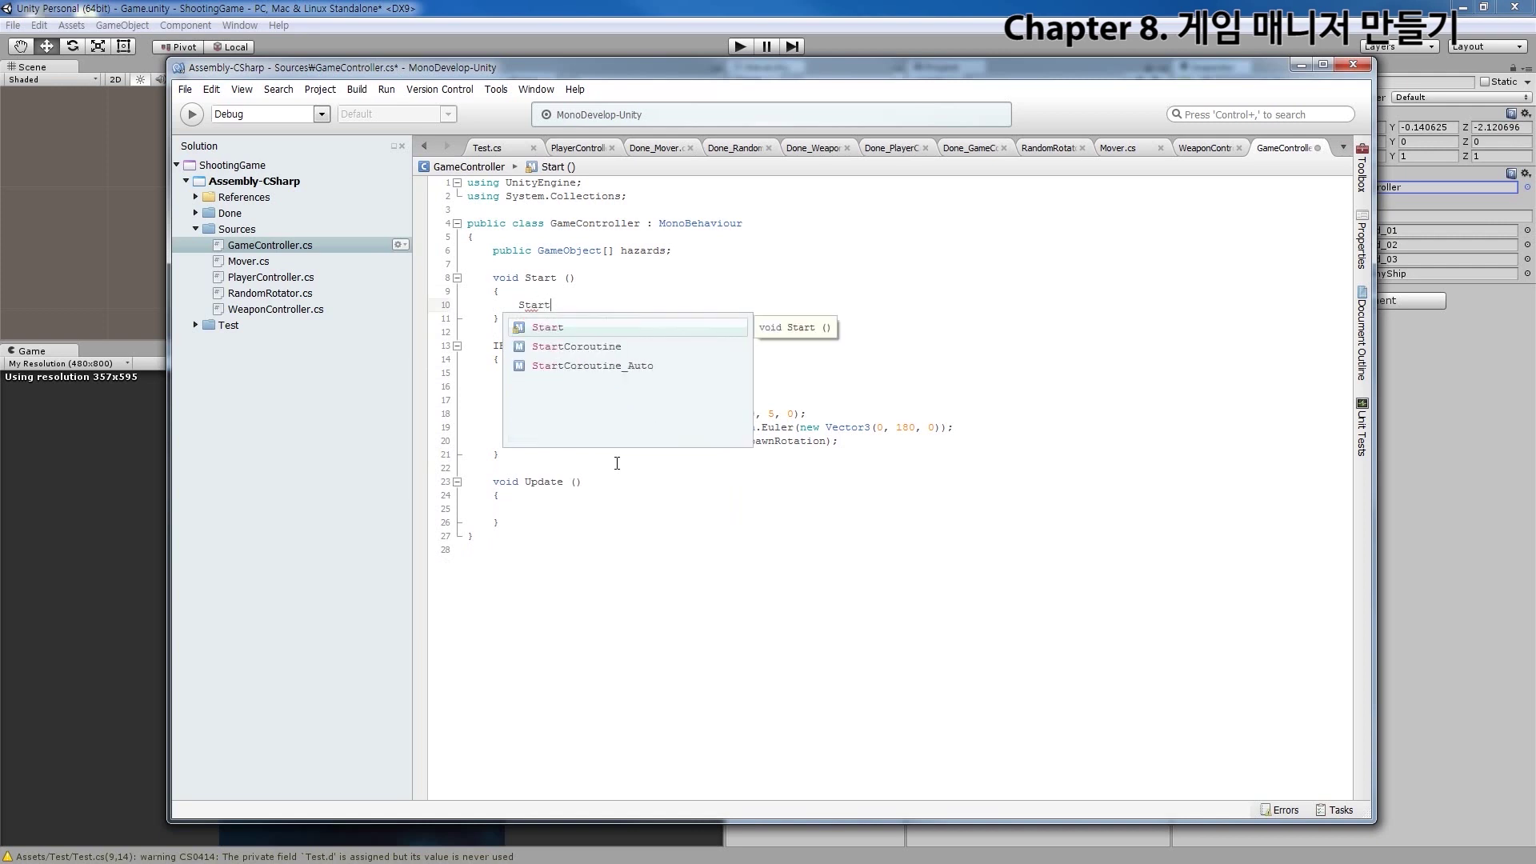
pyautogui.press('Down')
pyautogui.press('BackSpace')
pyautogui.press('BackSpace')
pyautogui.press('BackSpace')
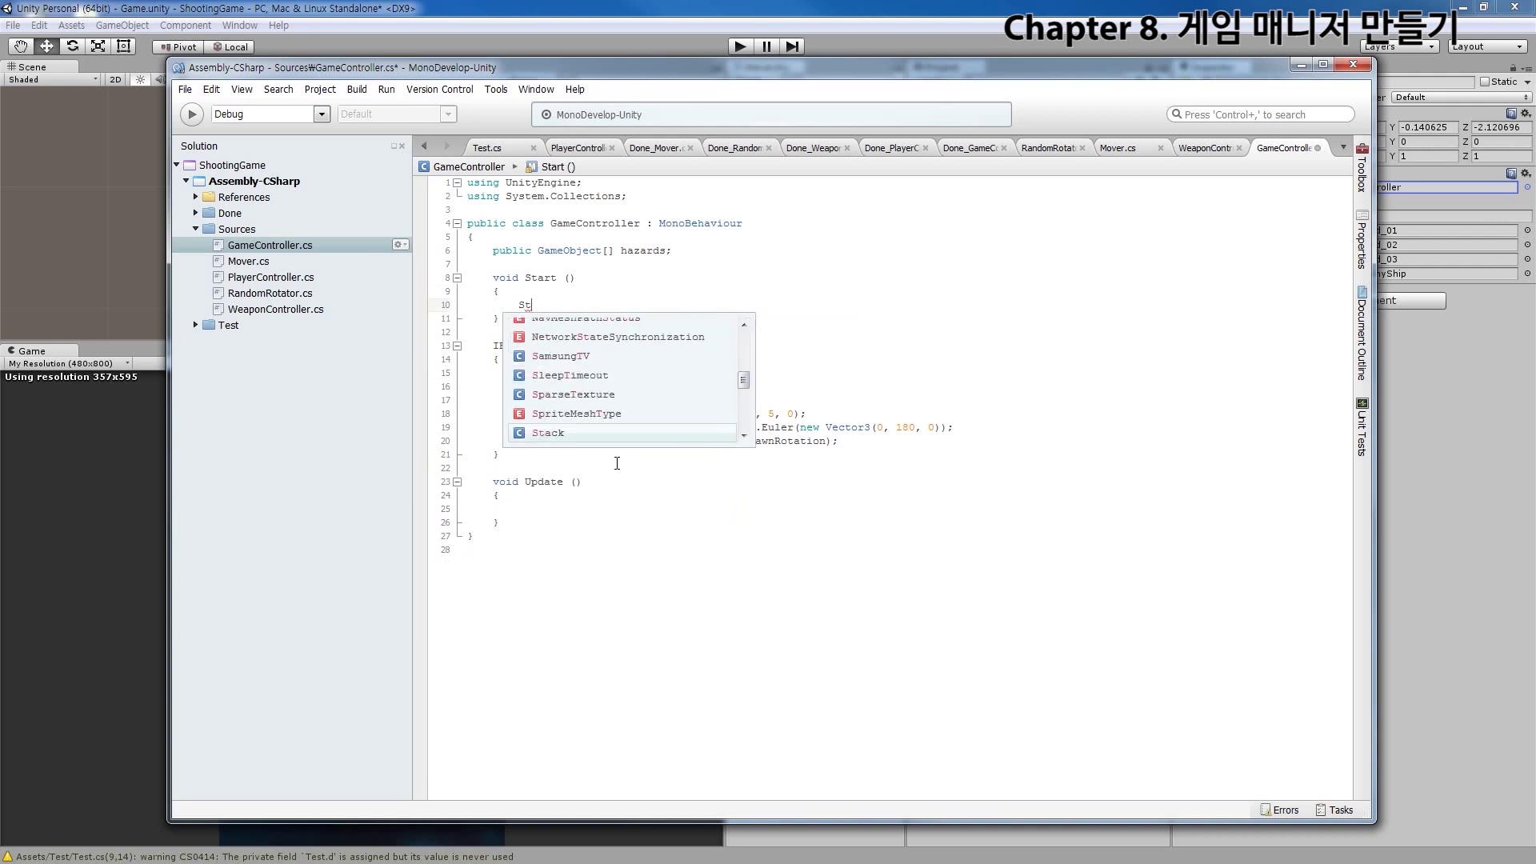
pyautogui.press('BackSpace')
pyautogui.press('BackSpace')
pyautogui.doubleClick(605, 346)
pyautogui.hotkey('ctrl', 'c')
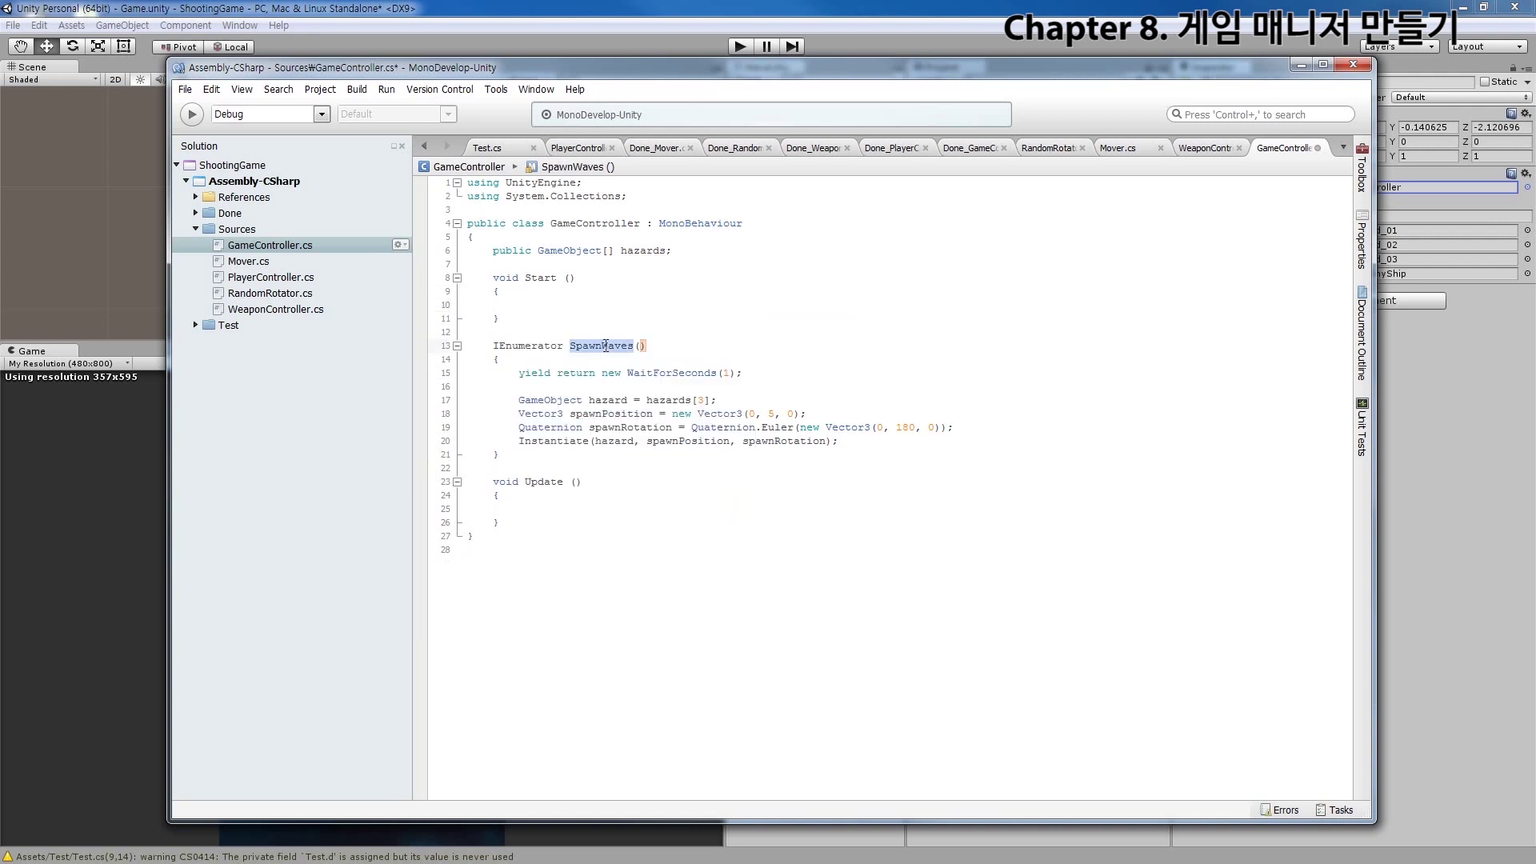
pyautogui.click(553, 299)
pyautogui.hotkey('ctrl', 'v')
pyautogui.write('();')
pyautogui.hotkey('ctrl', 's')
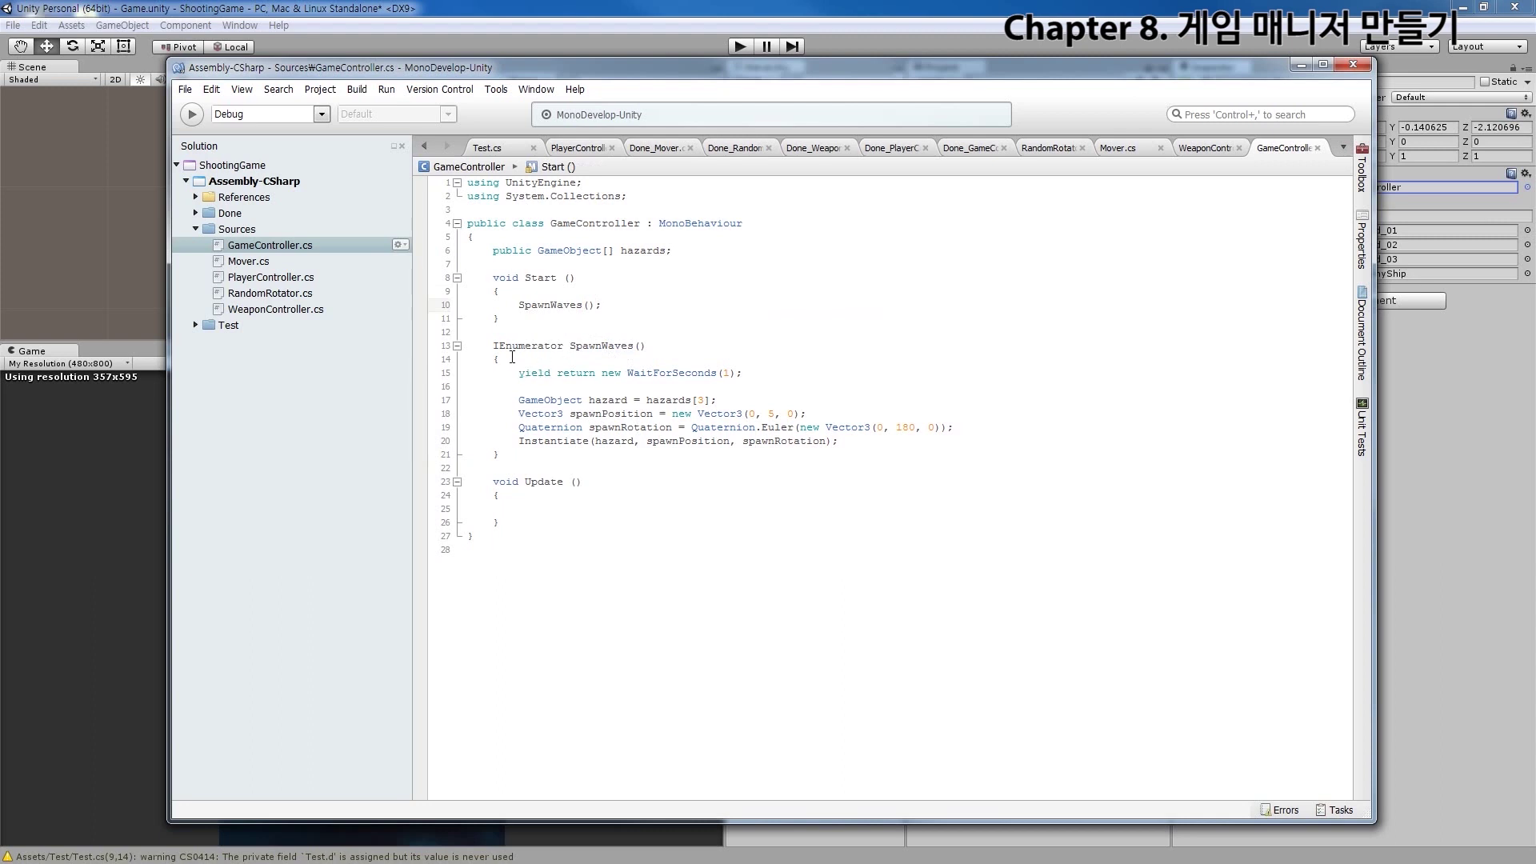
# Add a StartCoroutine(); line at the top of Start() and save
pyautogui.moveTo(491, 345); pyautogui.dragTo(539, 453)
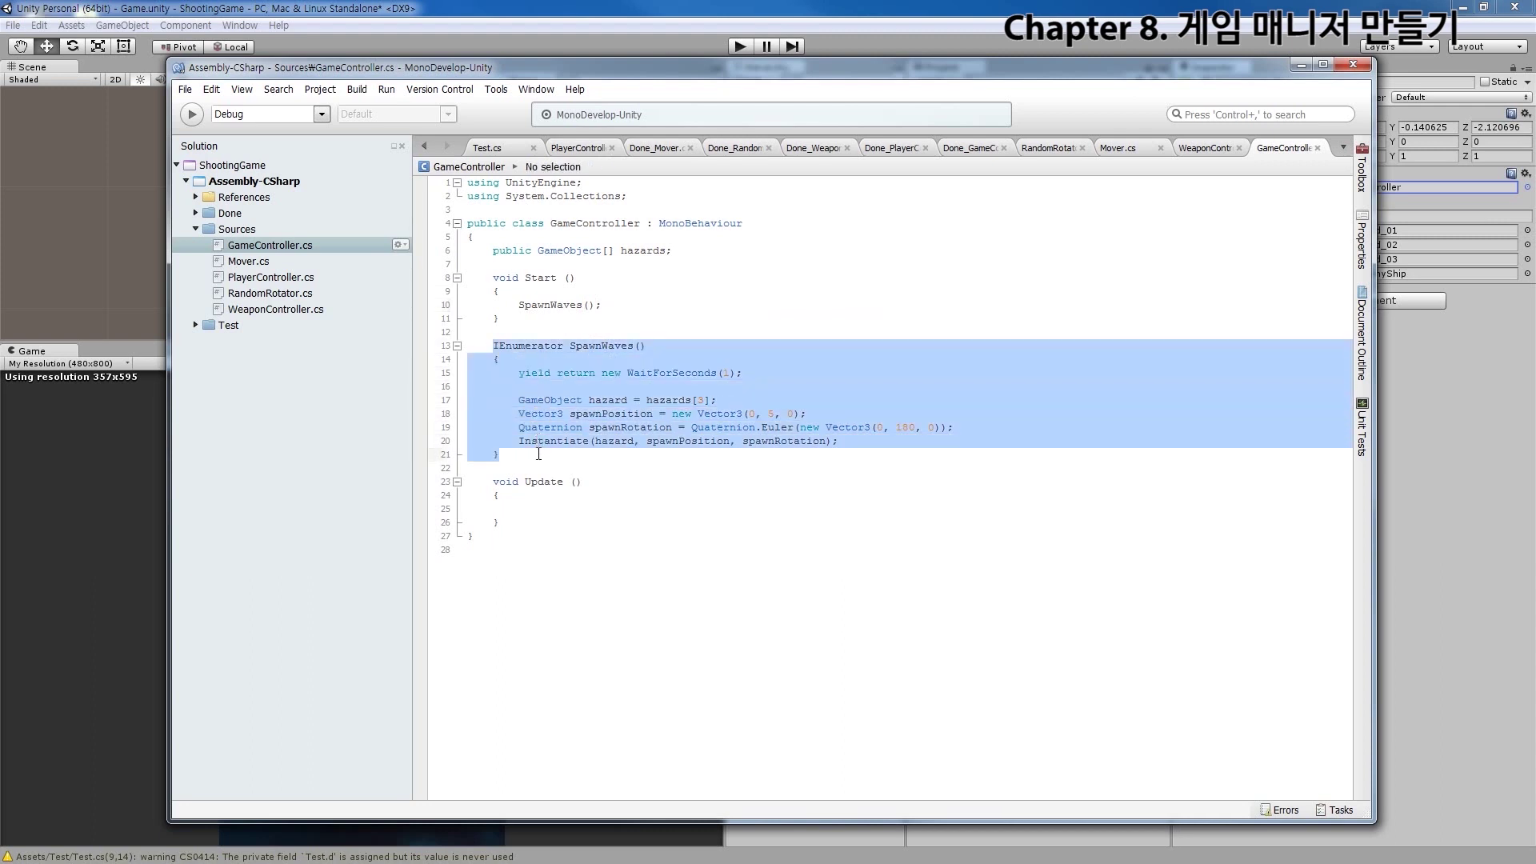
pyautogui.click(614, 444)
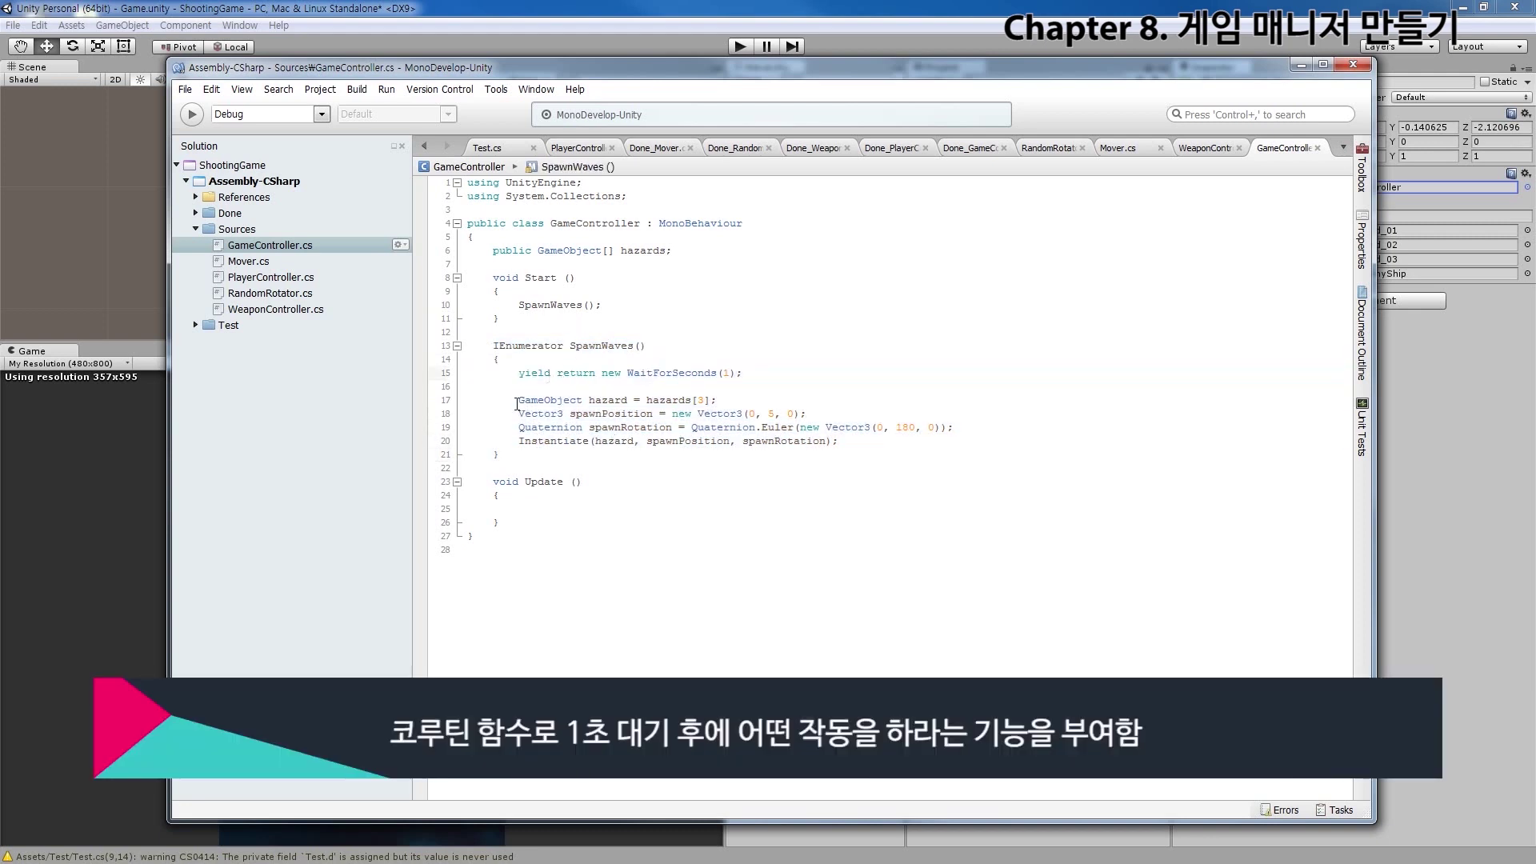
pyautogui.moveTo(518, 400); pyautogui.dragTo(866, 441)
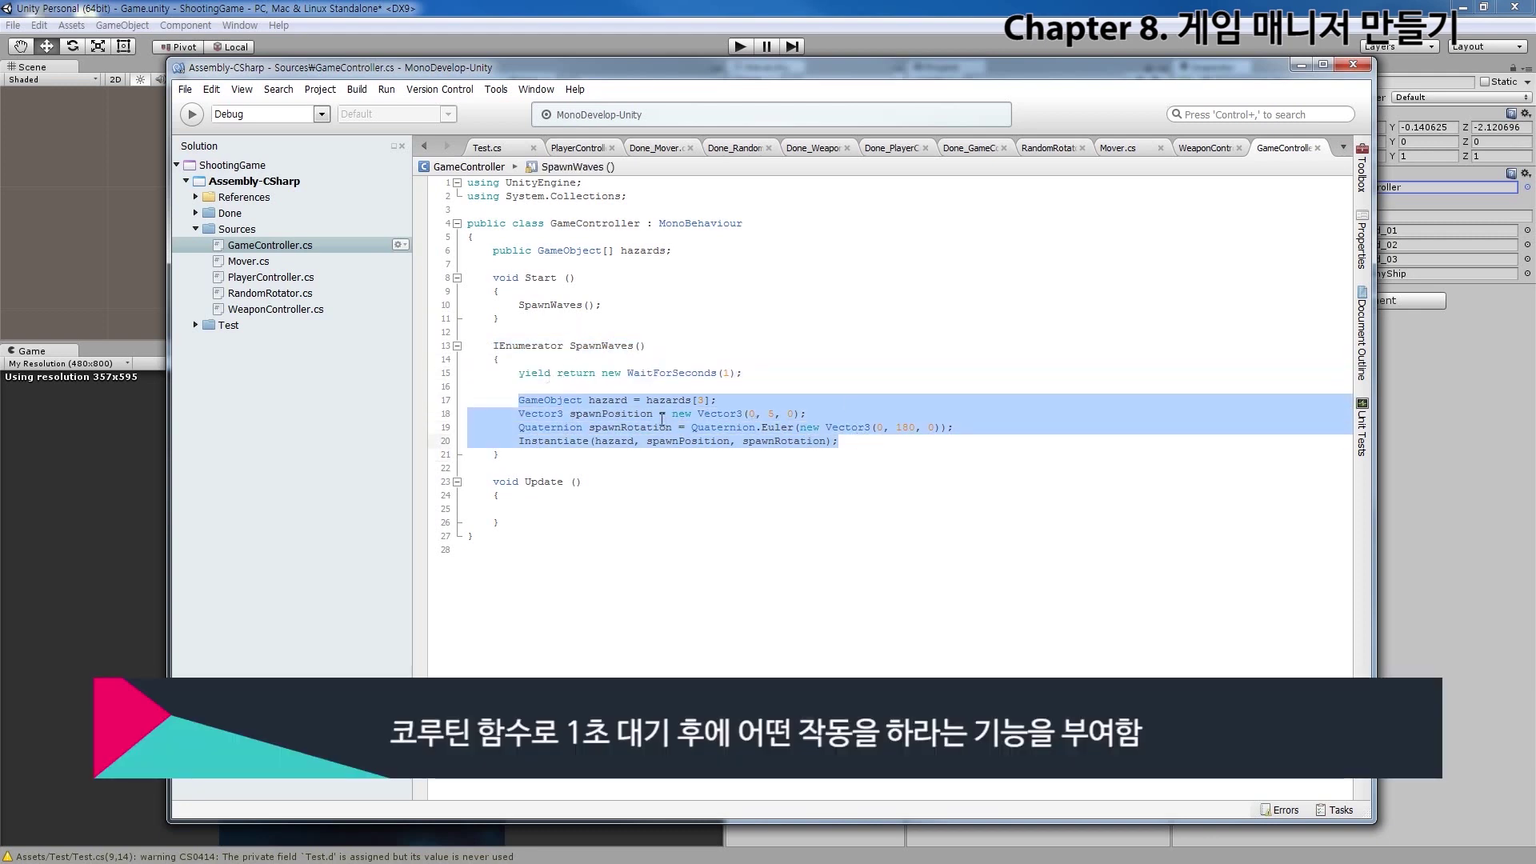
pyautogui.click(593, 293)
pyautogui.press('Return')
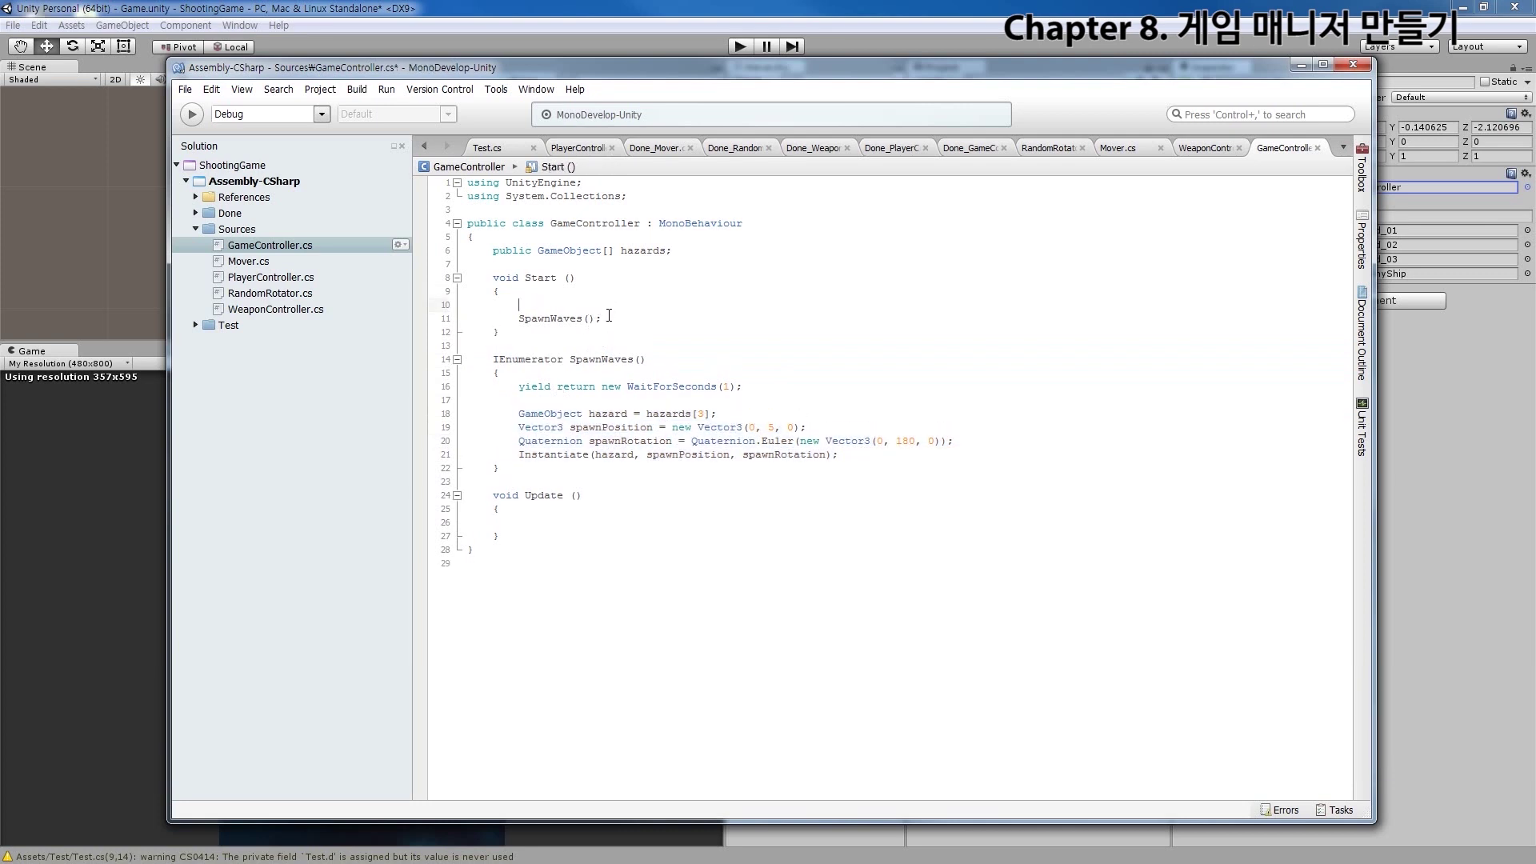
pyautogui.write('Start')
pyautogui.press('Down')
pyautogui.press('Return')
pyautogui.write('();')
pyautogui.hotkey('ctrl', 's')
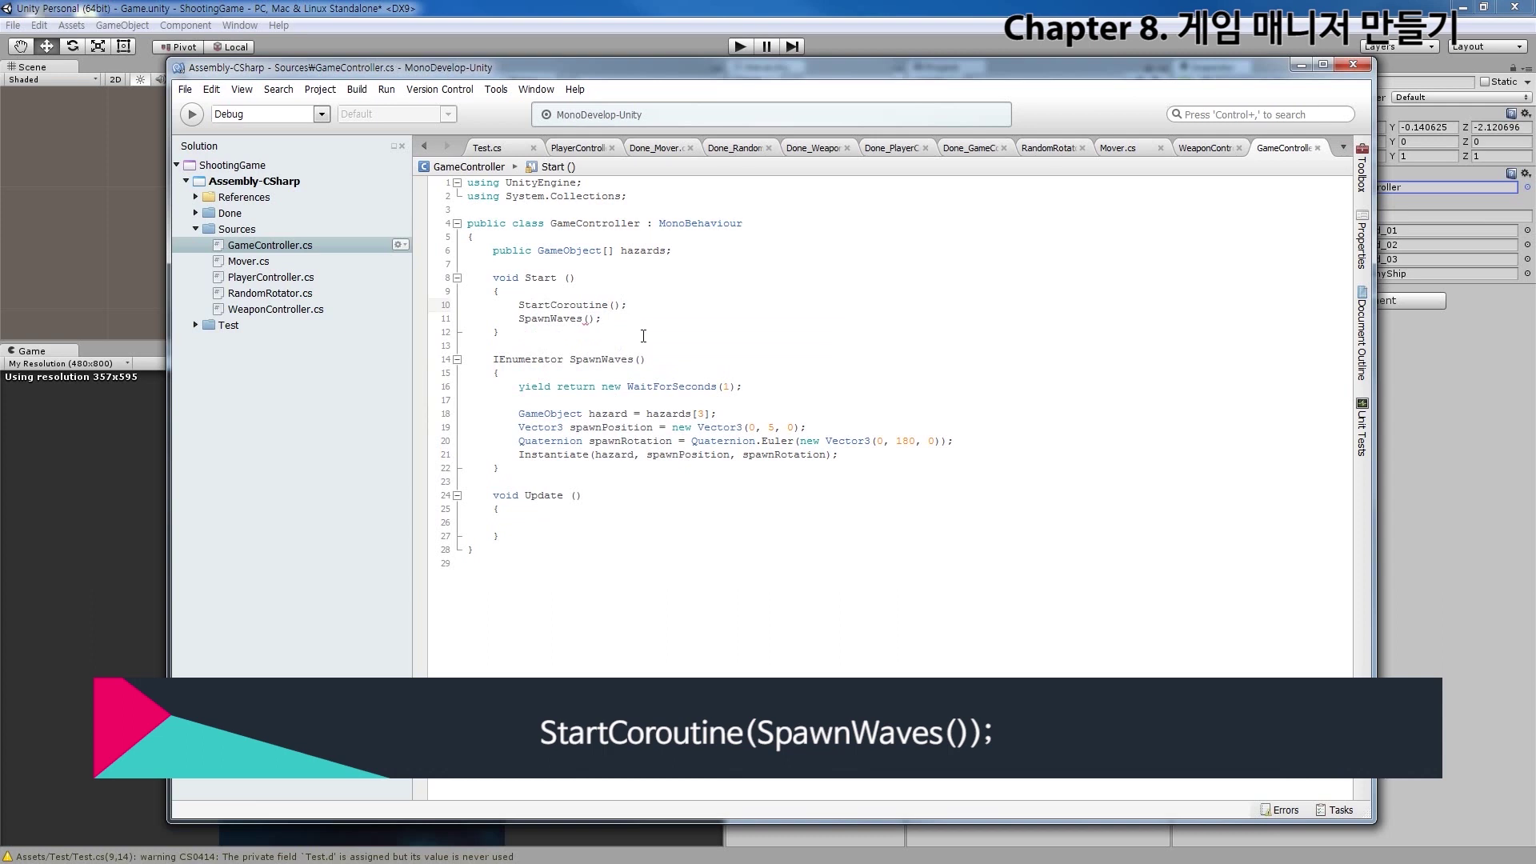
# Move SpawnWaves() into StartCoroutine's parentheses, save, and delete the leftover blank line
pyautogui.click(642, 320)
pyautogui.press('BackSpace')
pyautogui.hotkey('shift', 'Home')
pyautogui.hotkey('ctrl', 'x')
pyautogui.click(614, 305)
pyautogui.hotkey('ctrl', 'v')
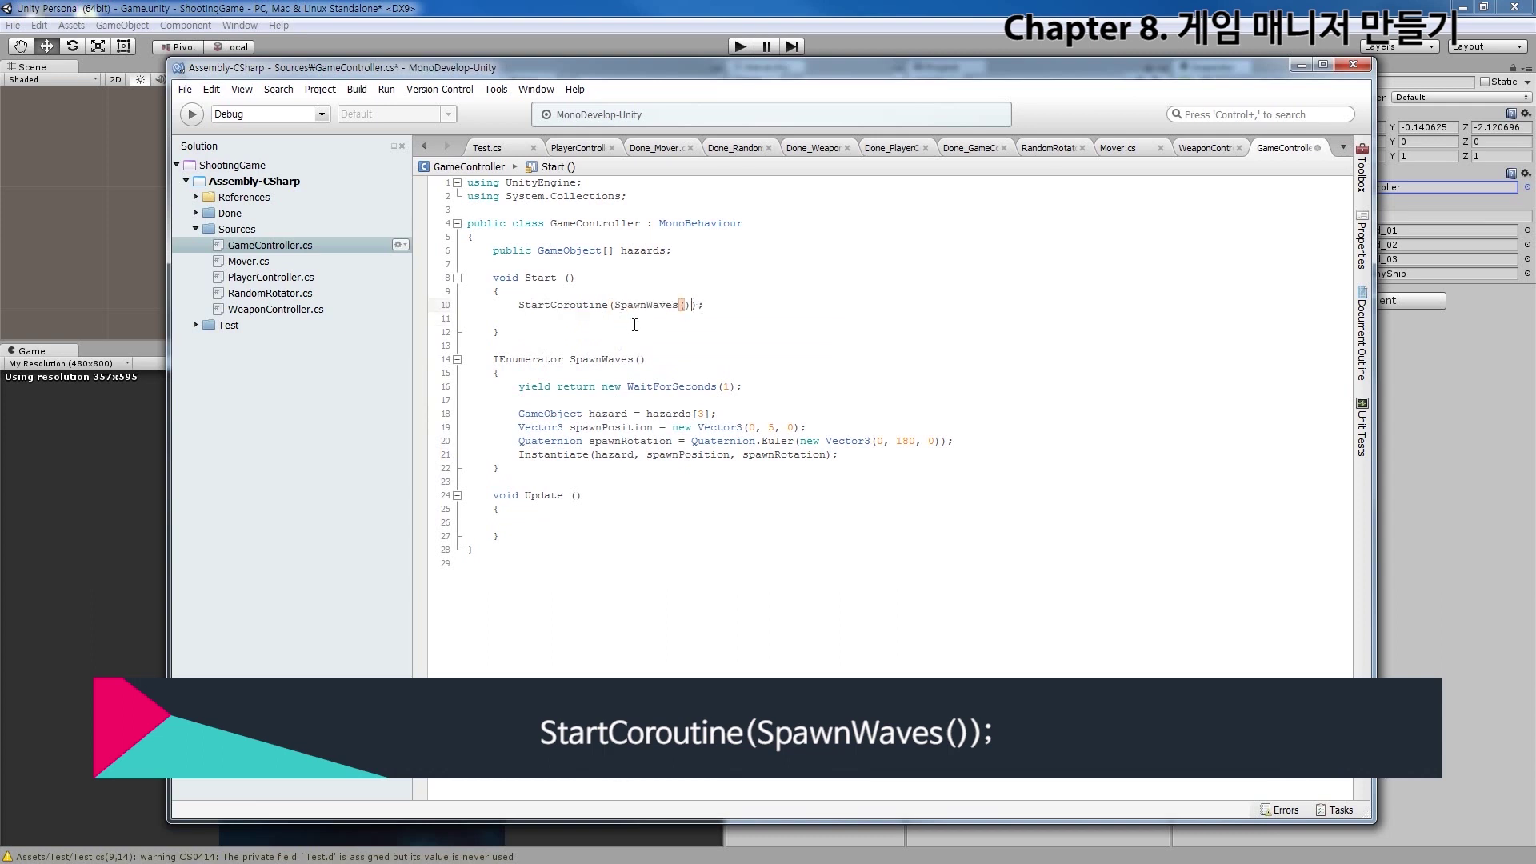
pyautogui.hotkey('ctrl', 's')
pyautogui.click(628, 323)
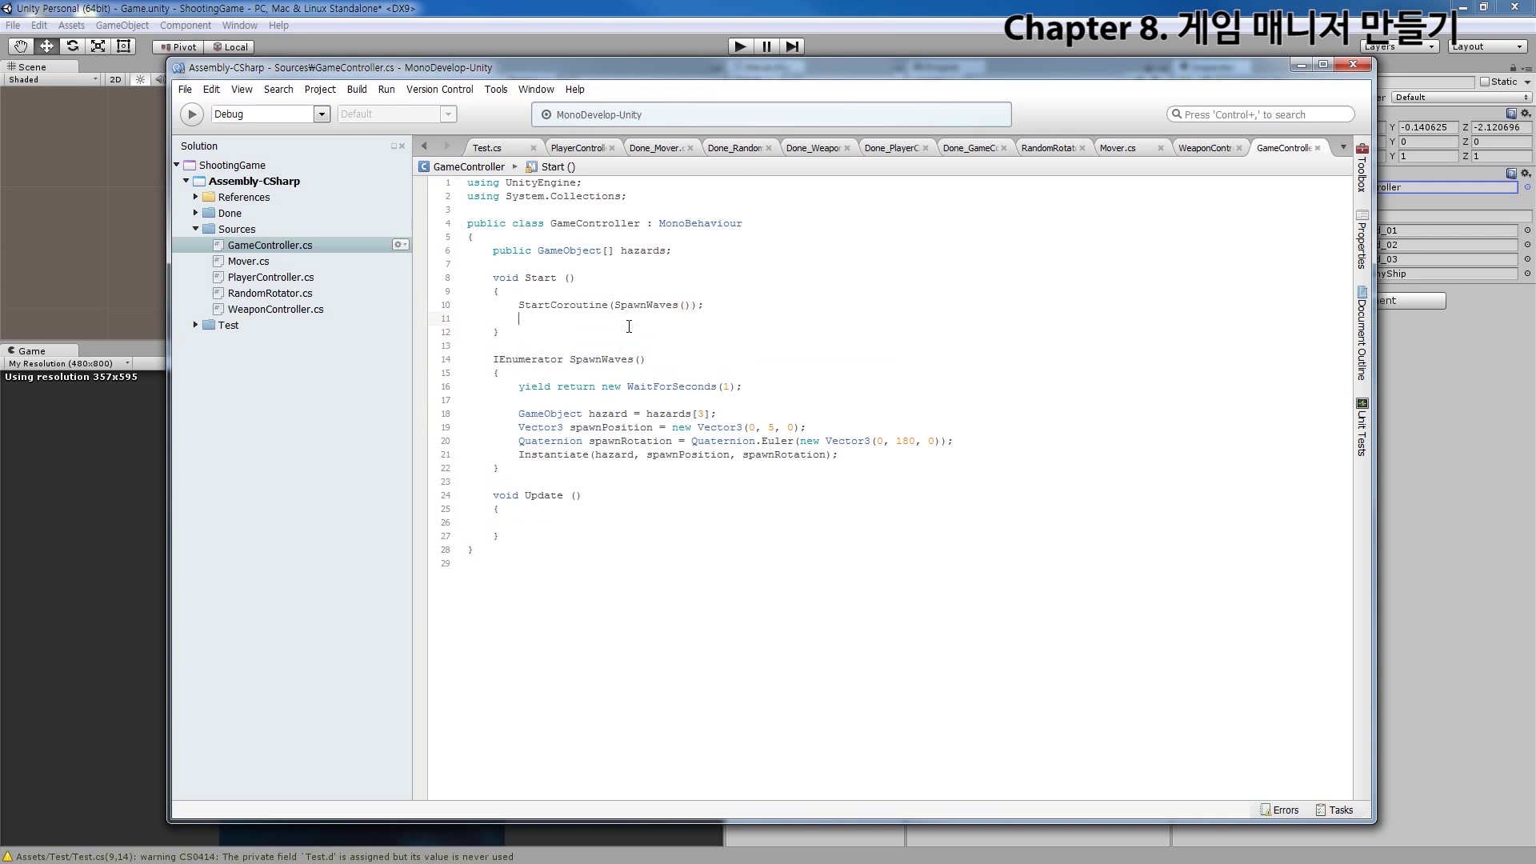
pyautogui.press('BackSpace')
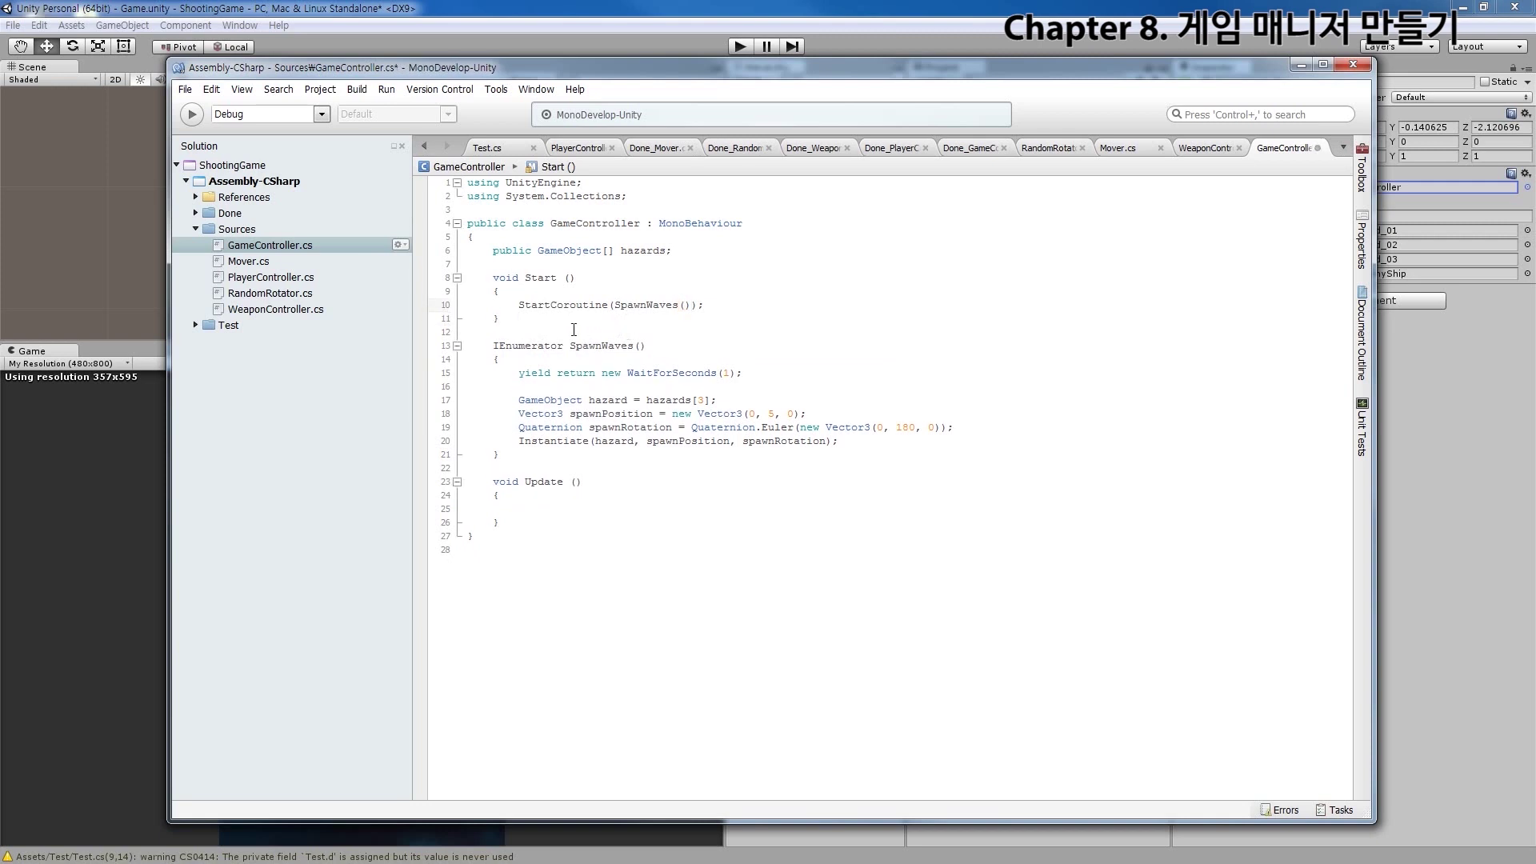
pyautogui.click(564, 372)
# After reviewing the spawn statements, save GameController.cs and return to the Unity editor
pyautogui.moveTo(518, 400); pyautogui.dragTo(870, 442)
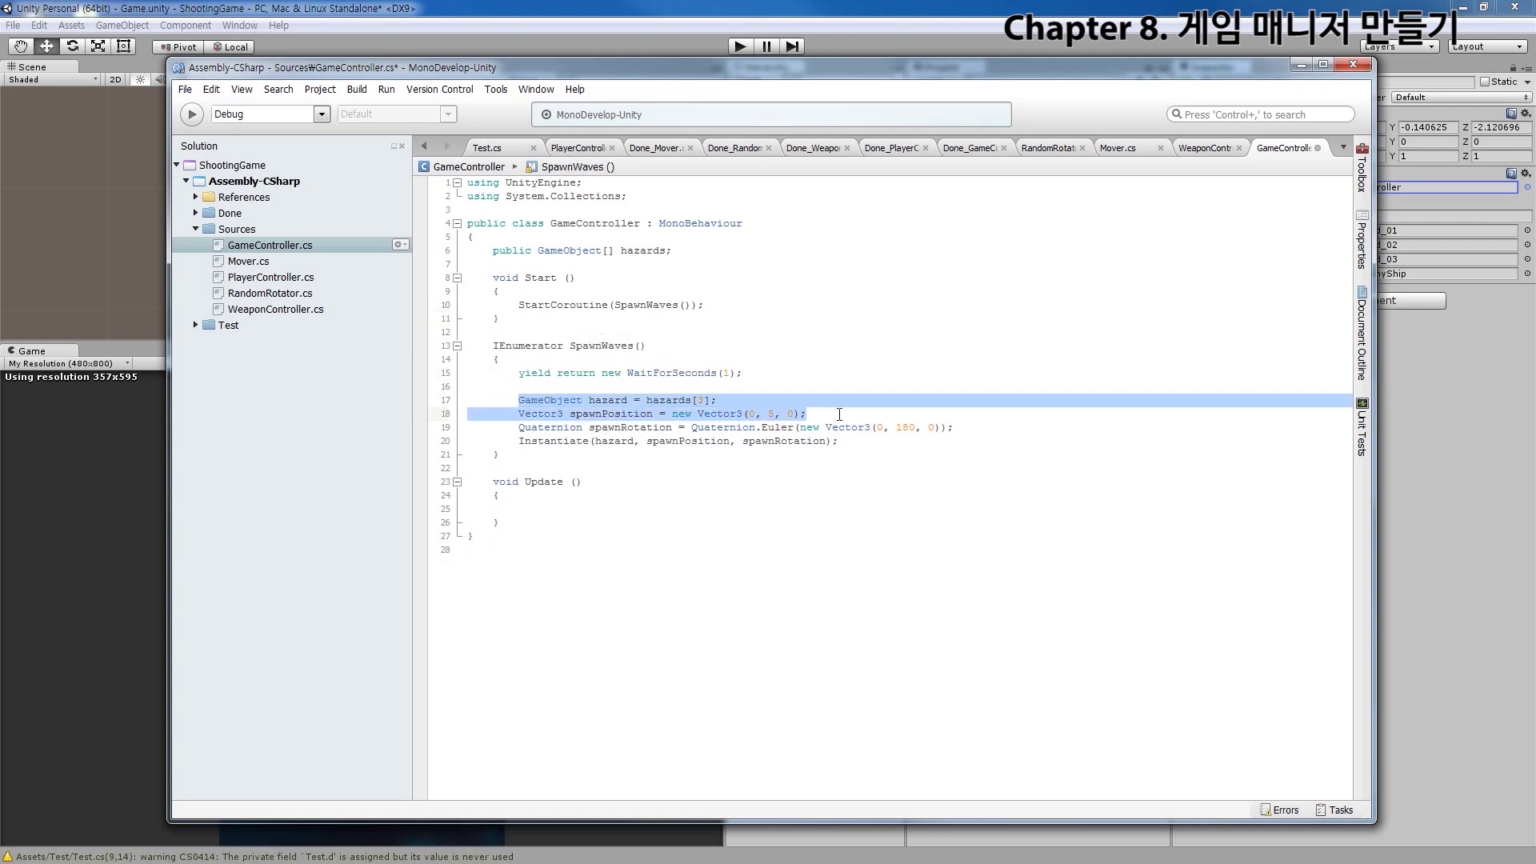
pyautogui.click(848, 472)
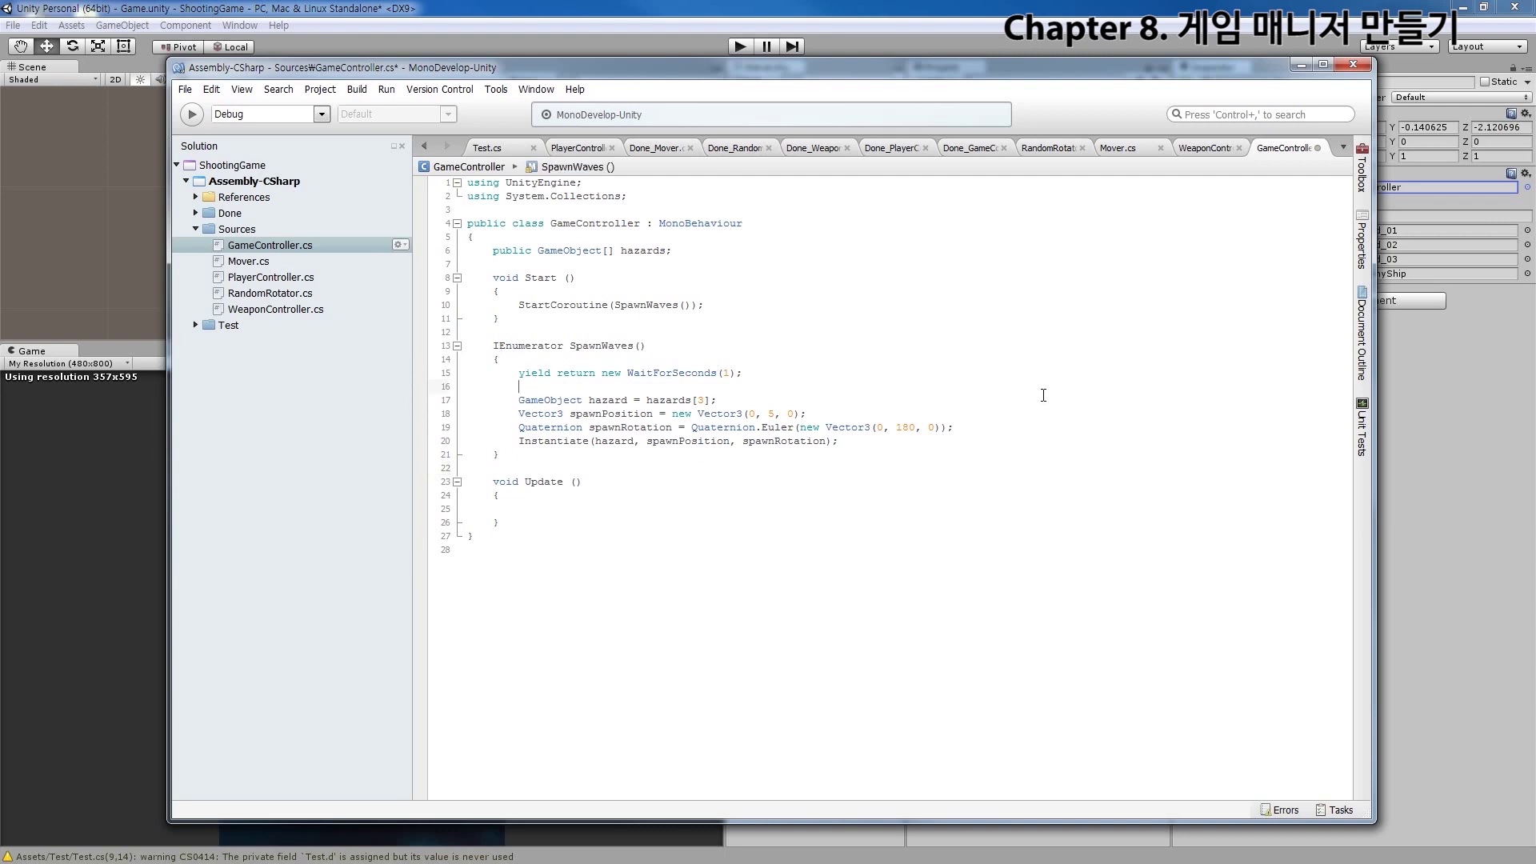
pyautogui.hotkey('ctrl', 's')
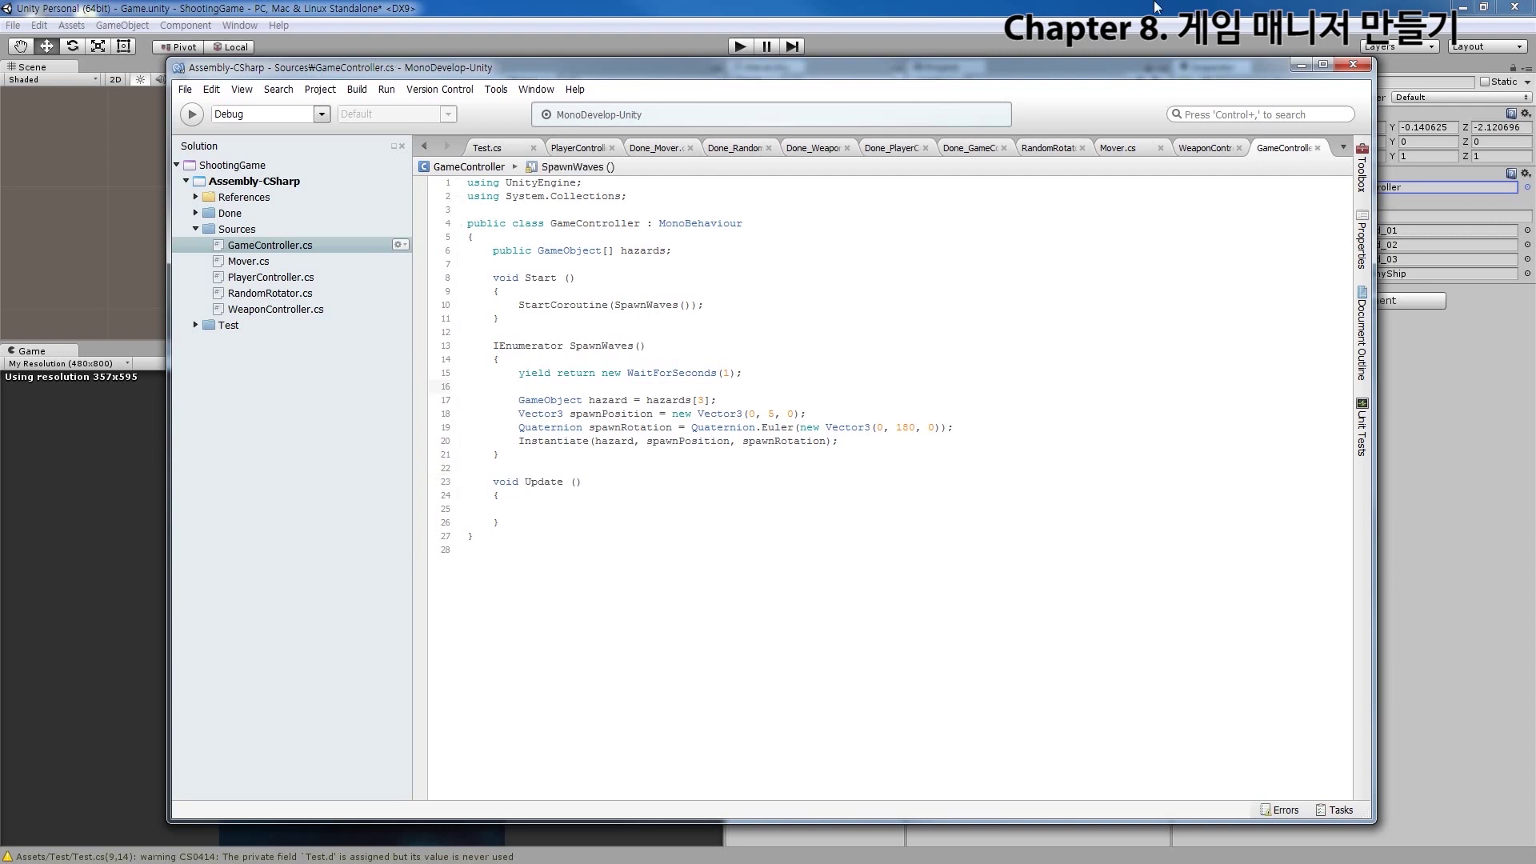
pyautogui.hotkey('alt', 'Tab')
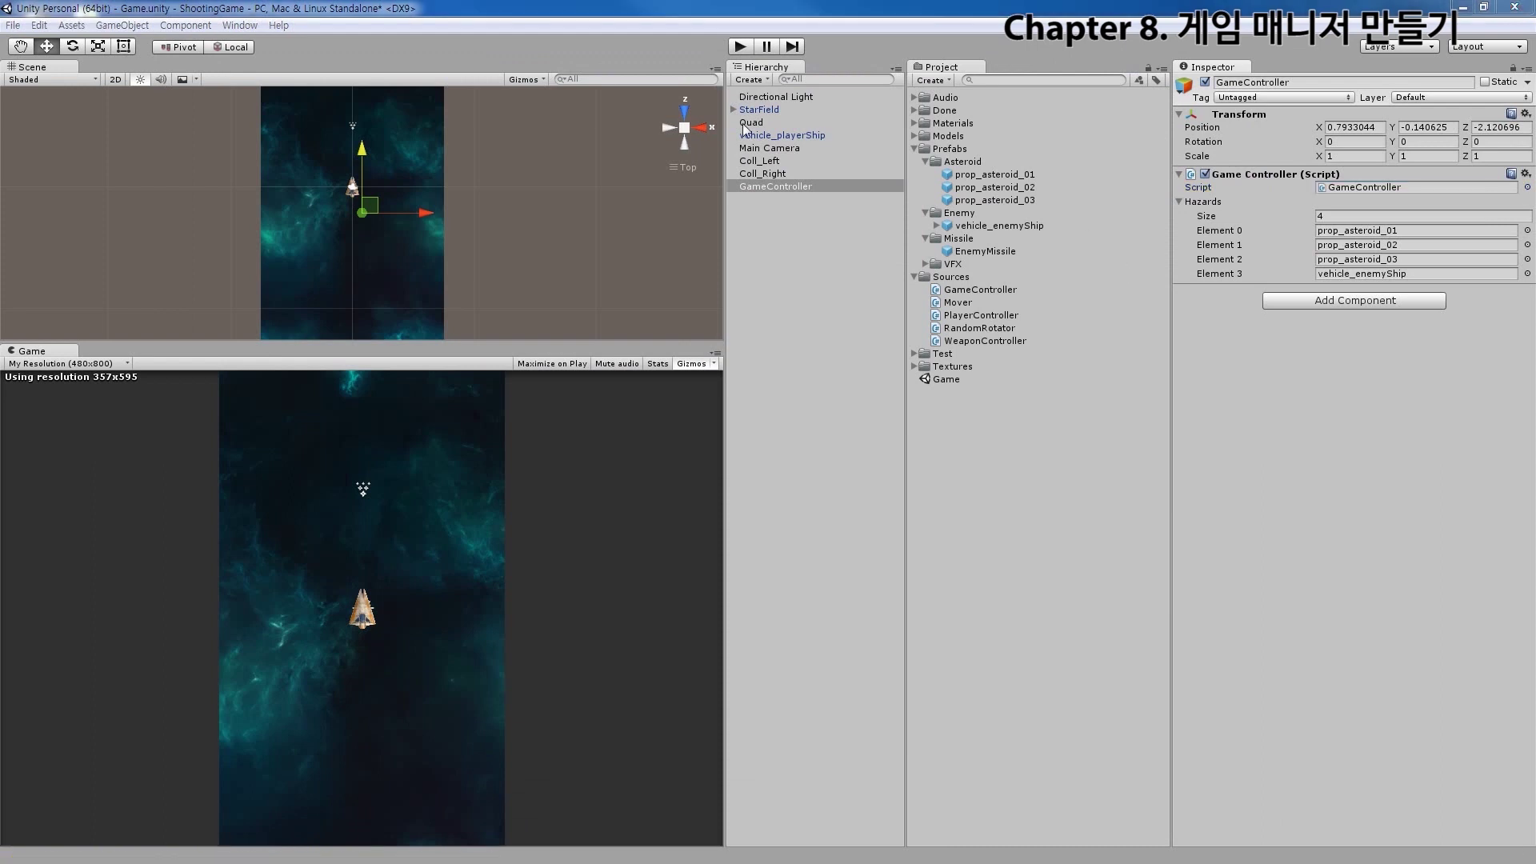
pyautogui.click(740, 48)
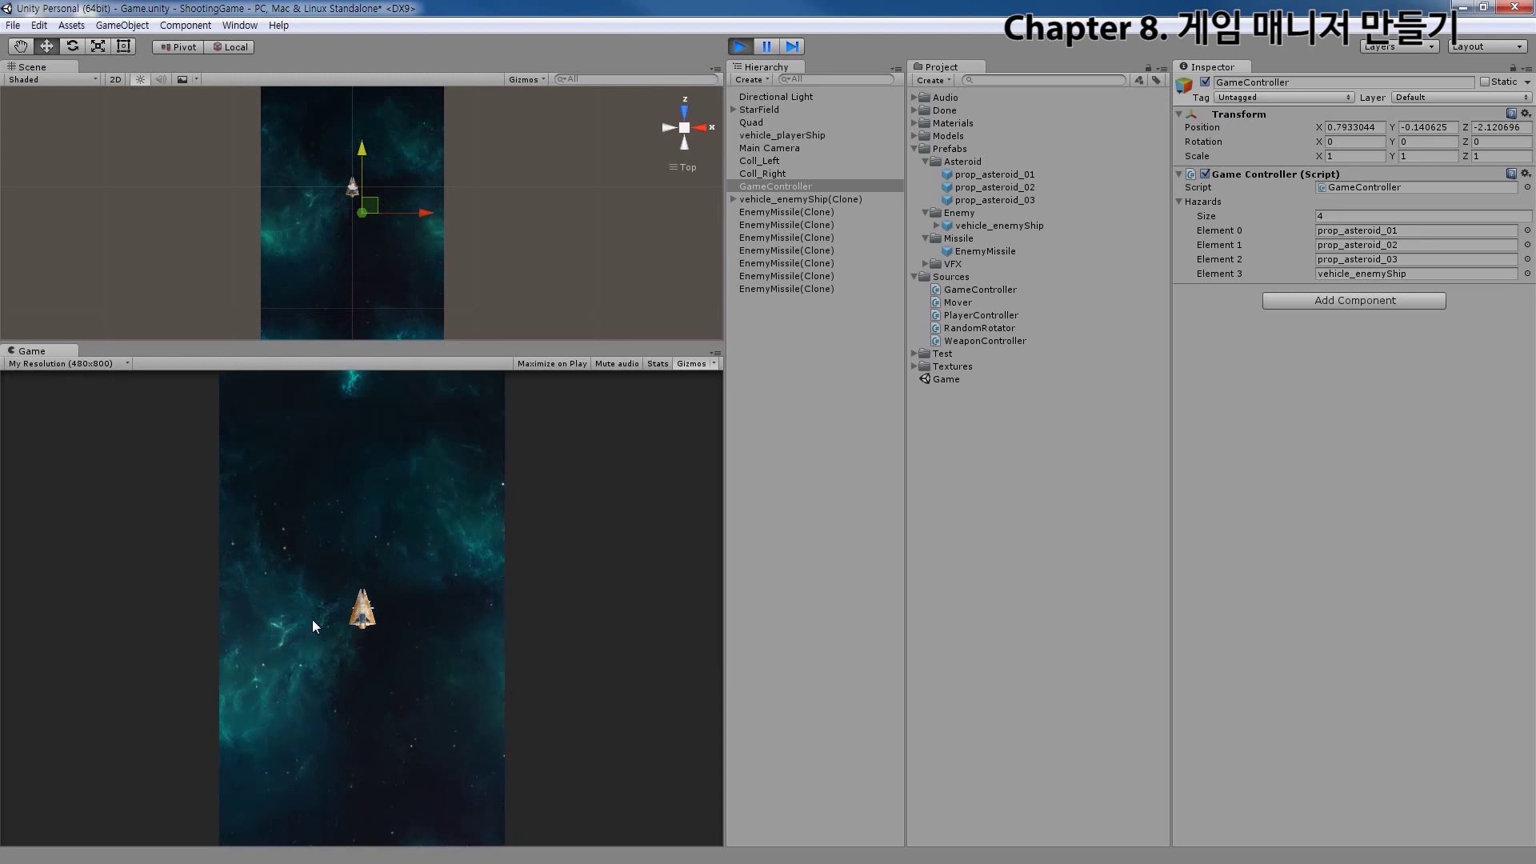
pyautogui.click(741, 46)
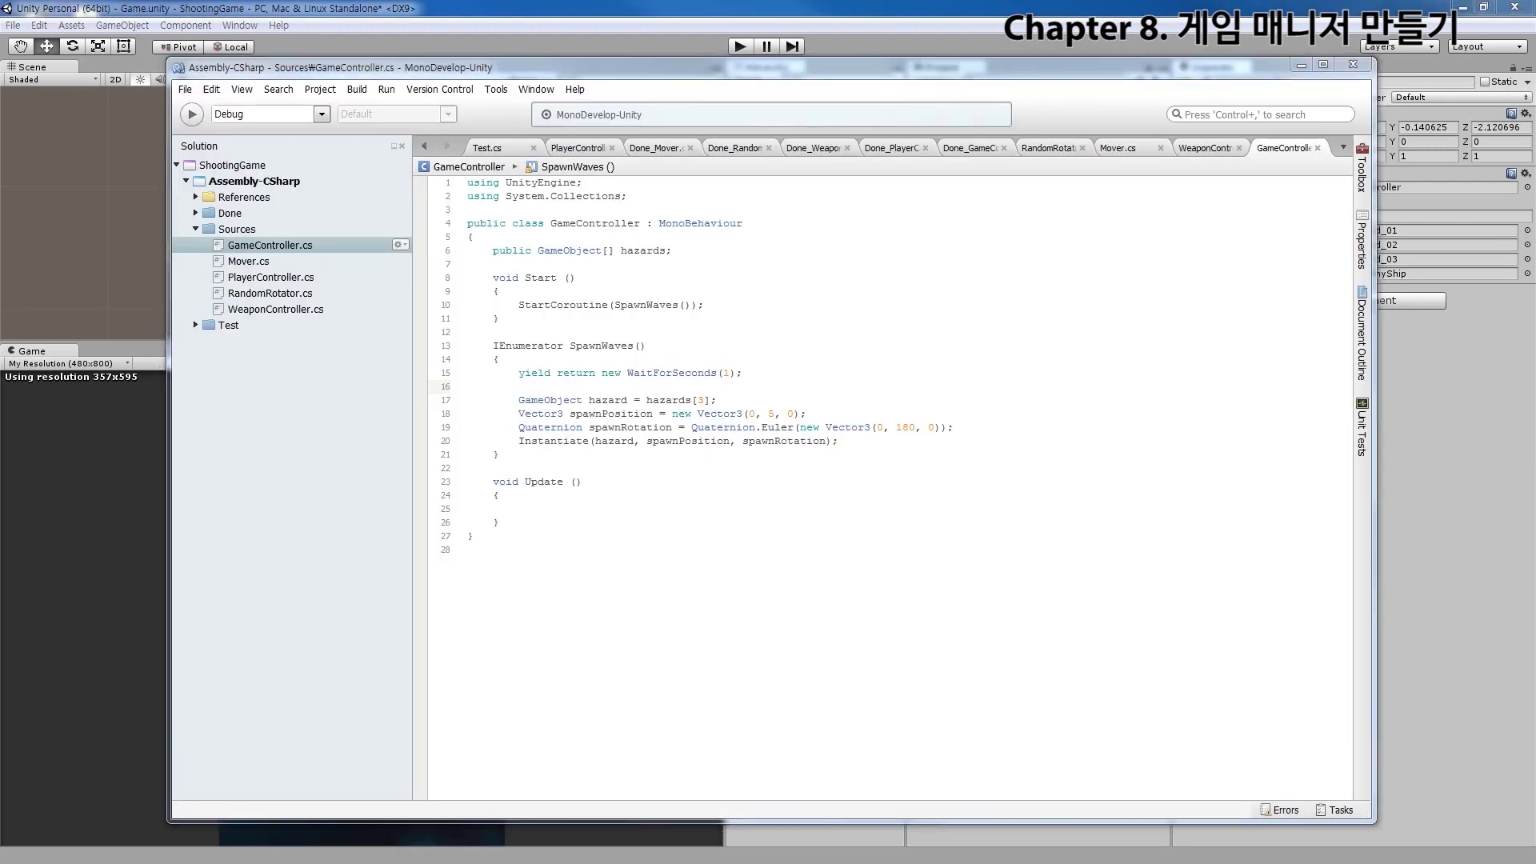
# Declare public float startWait = 1; below the hazards field and save
pyautogui.click(1080, 440)
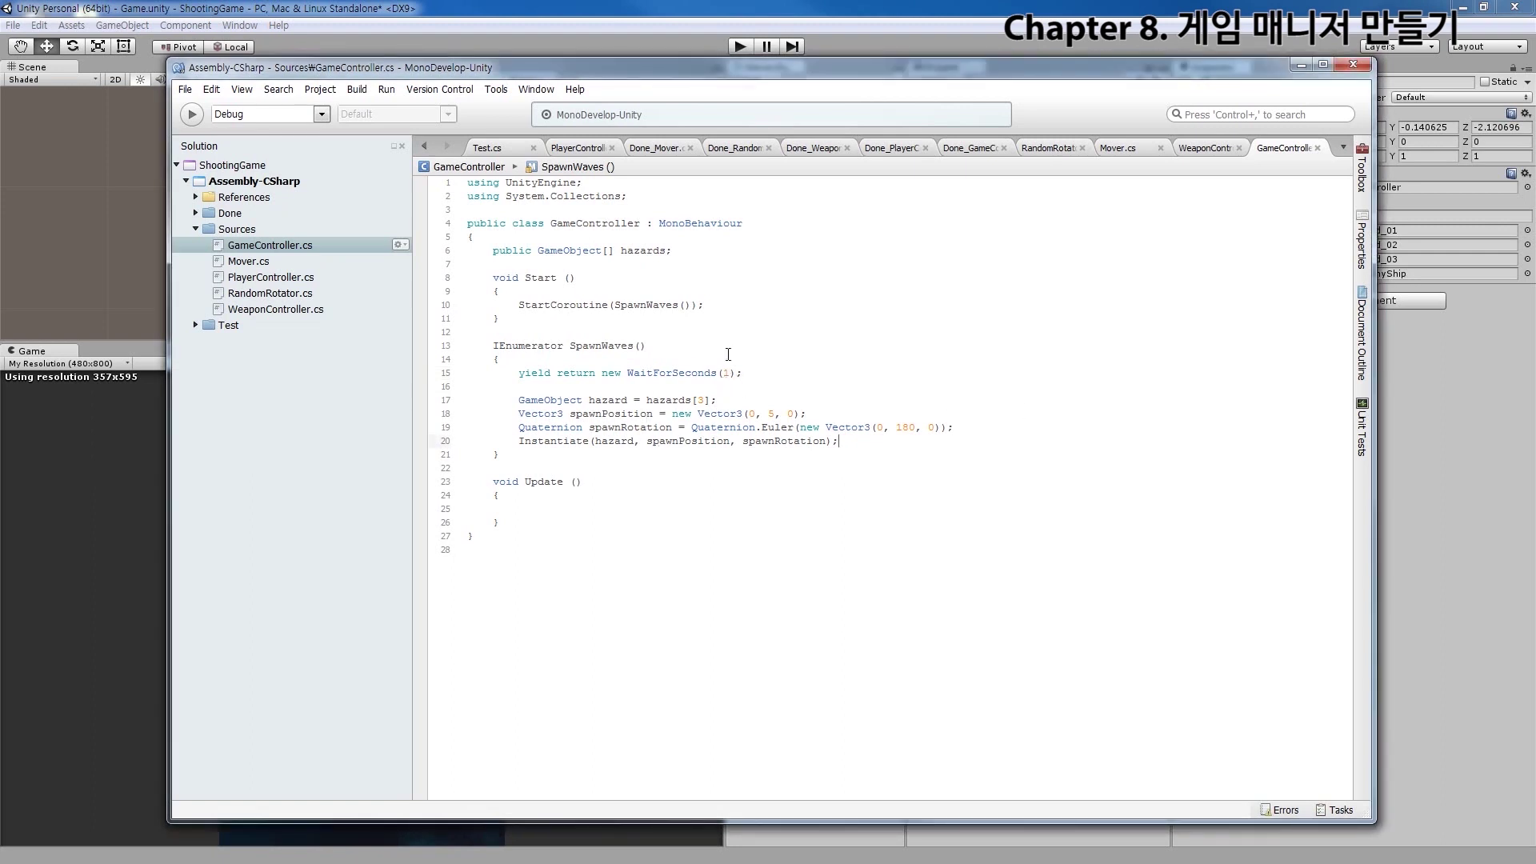
pyautogui.click(725, 373)
pyautogui.click(702, 254)
pyautogui.press('Return')
pyautogui.write('p')
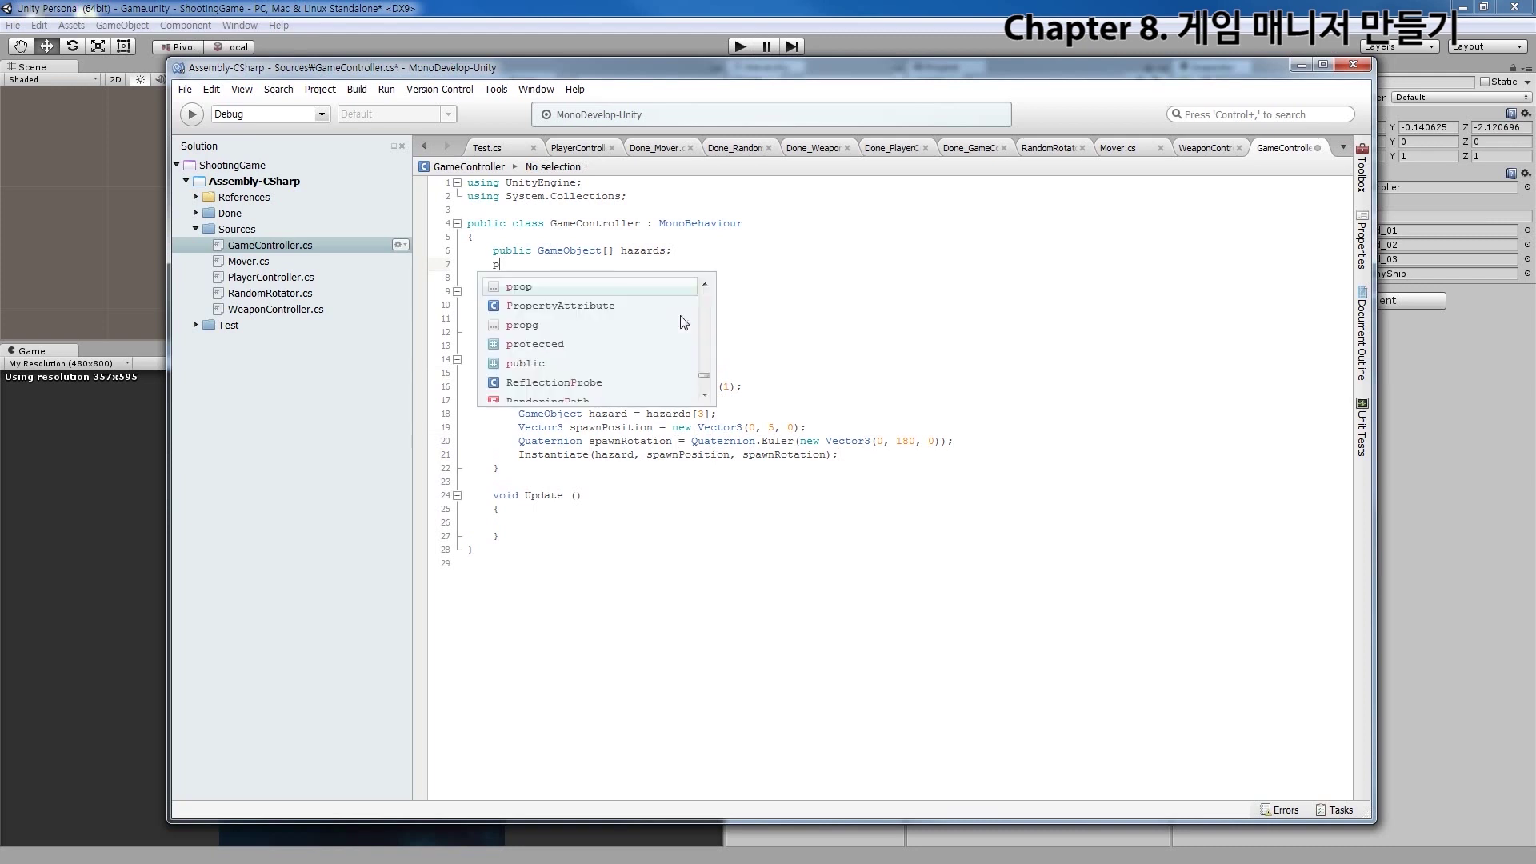
pyautogui.write('ublic startWait')
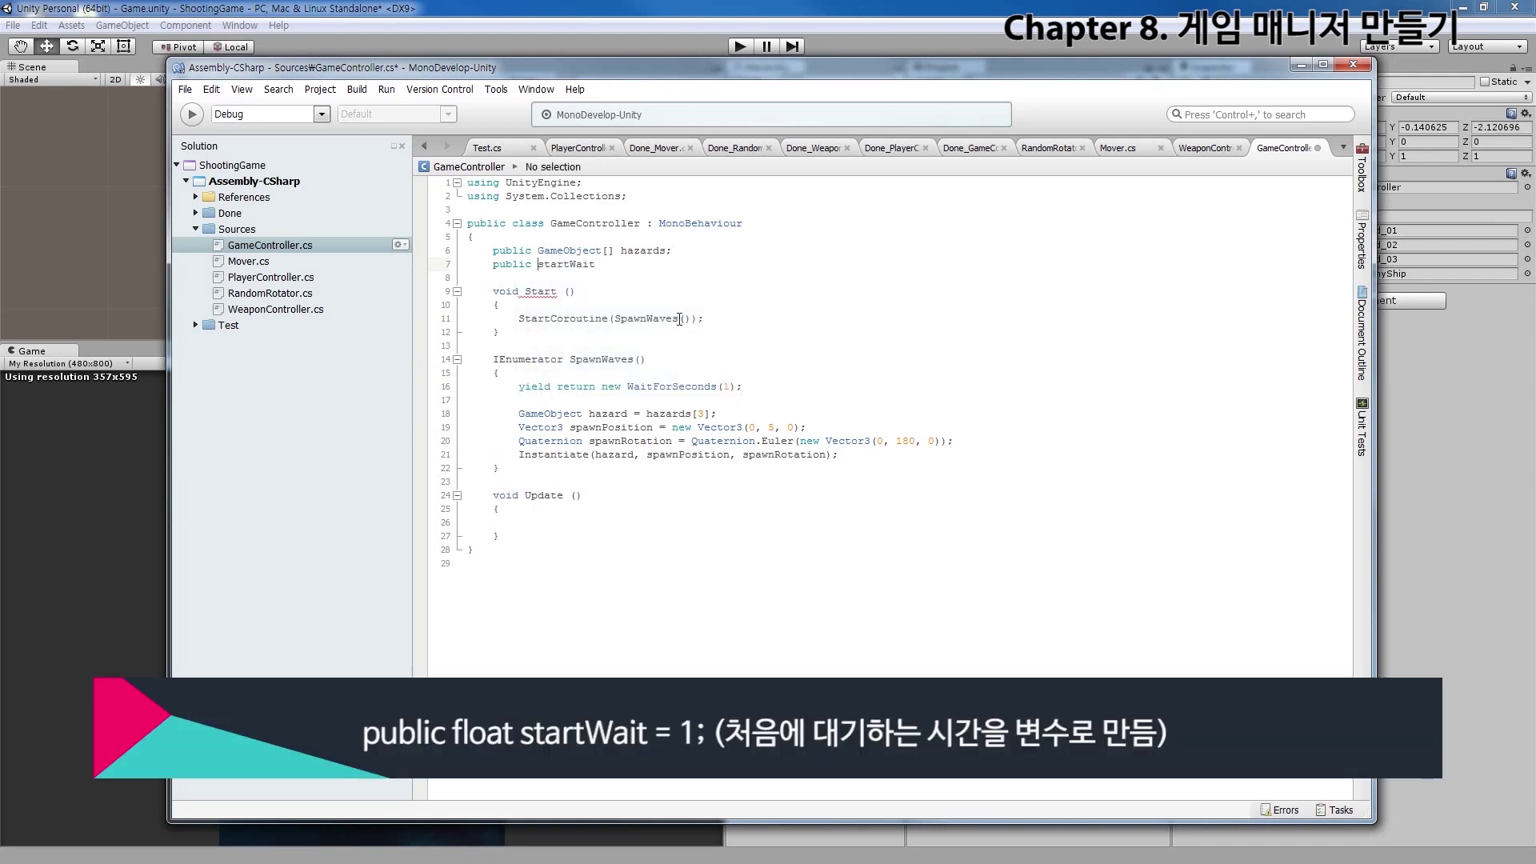
pyautogui.write('float ')
pyautogui.write(' = 1;')
pyautogui.hotkey('ctrl', 's')
# Replace the 1 in WaitForSeconds with startWait, save, and return to Unity
pyautogui.click(609, 266)
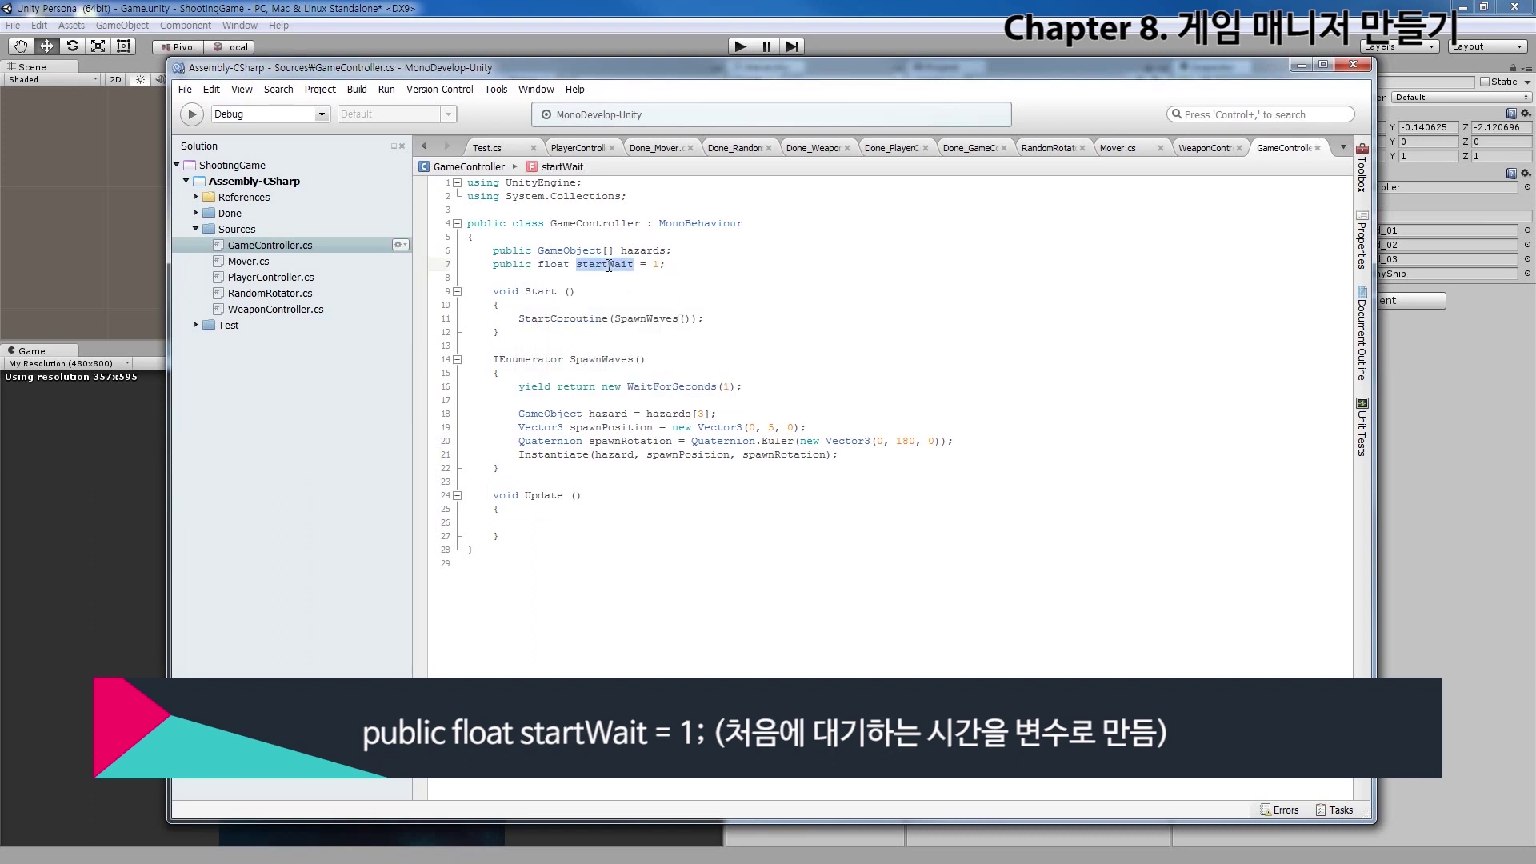
pyautogui.doubleClick(722, 386)
pyautogui.write('startWait')
pyautogui.press('Down')
pyautogui.hotkey('ctrl', 's')
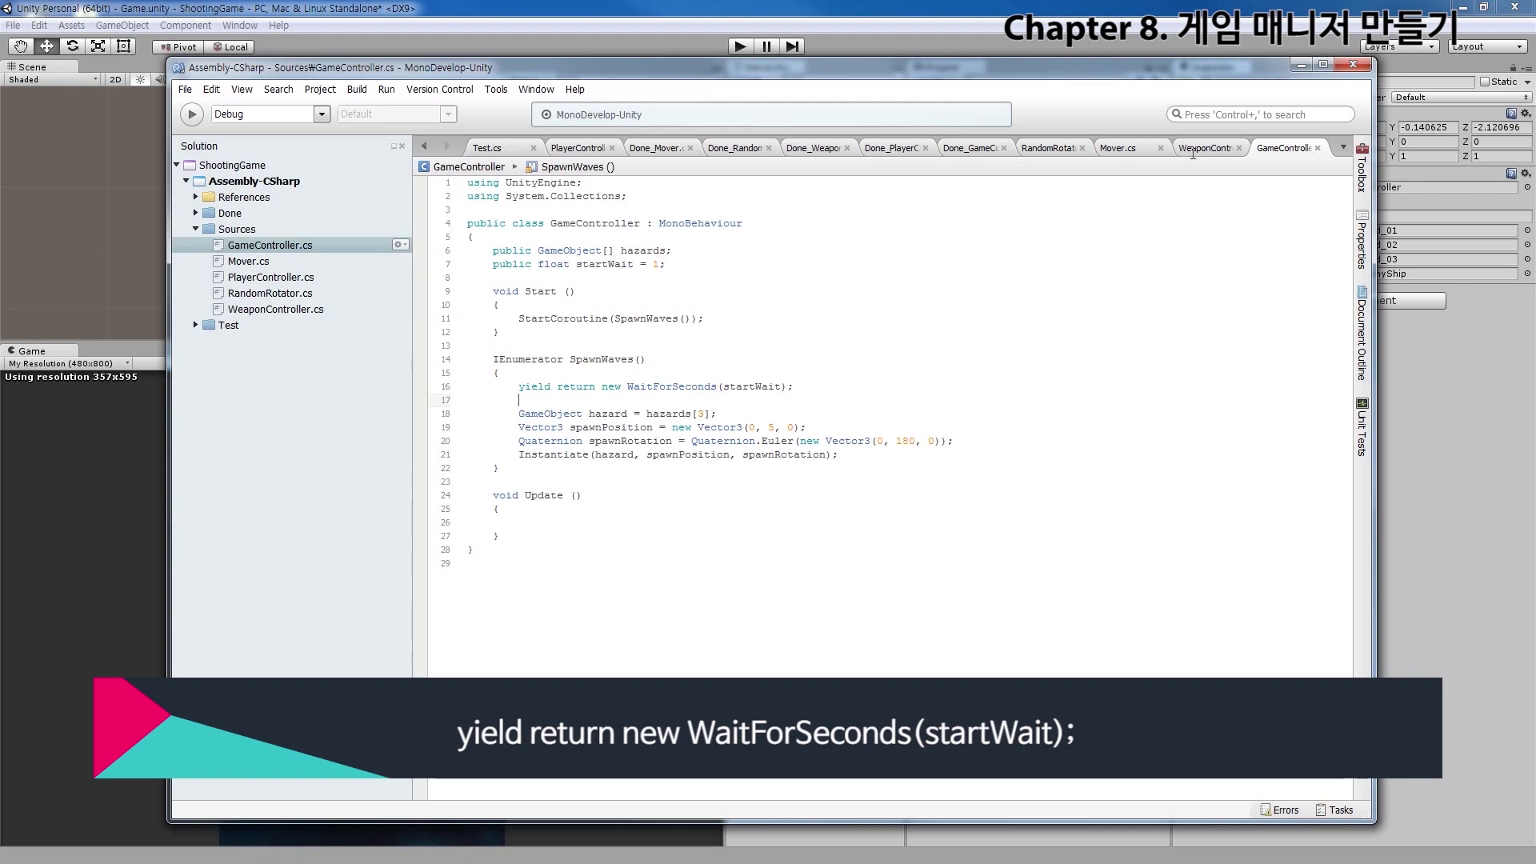
pyautogui.click(1300, 64)
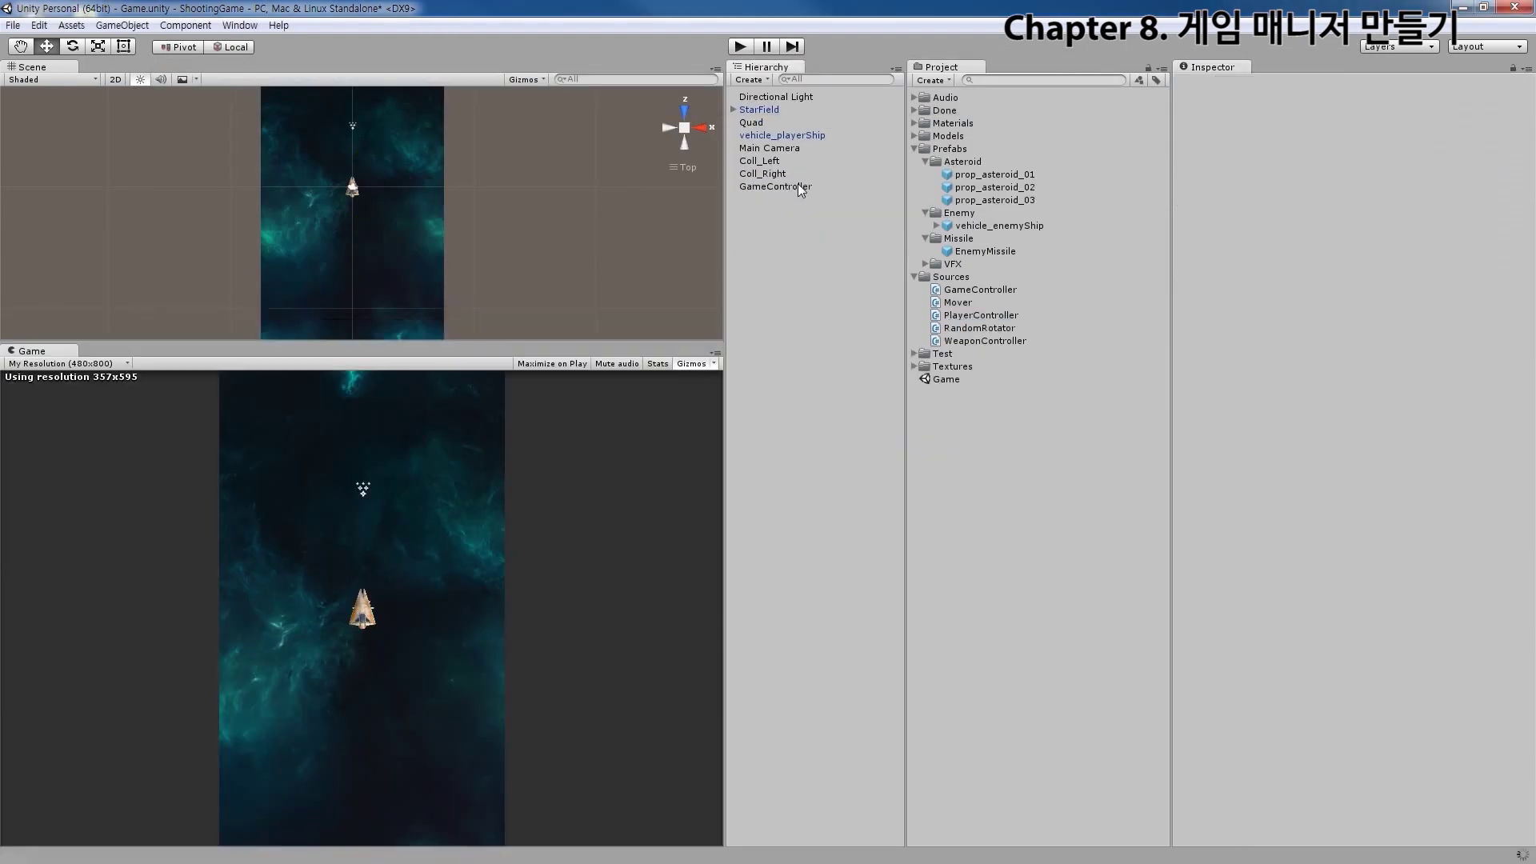
# Set GameController's Start Wait to 3, then play and stop the game to test the delay
pyautogui.click(776, 174)
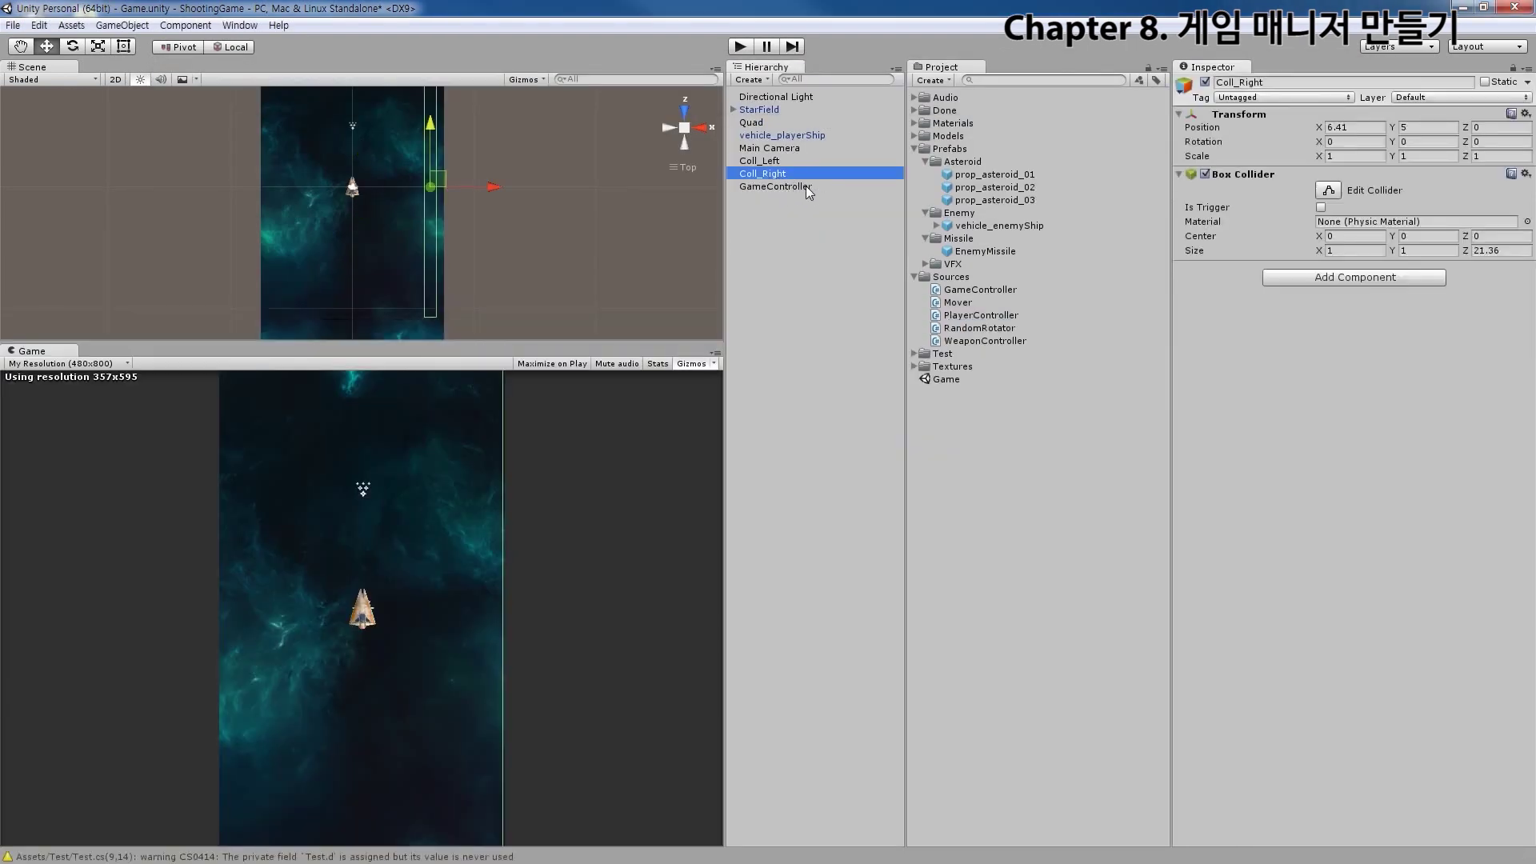
pyautogui.click(805, 185)
pyautogui.click(1334, 289)
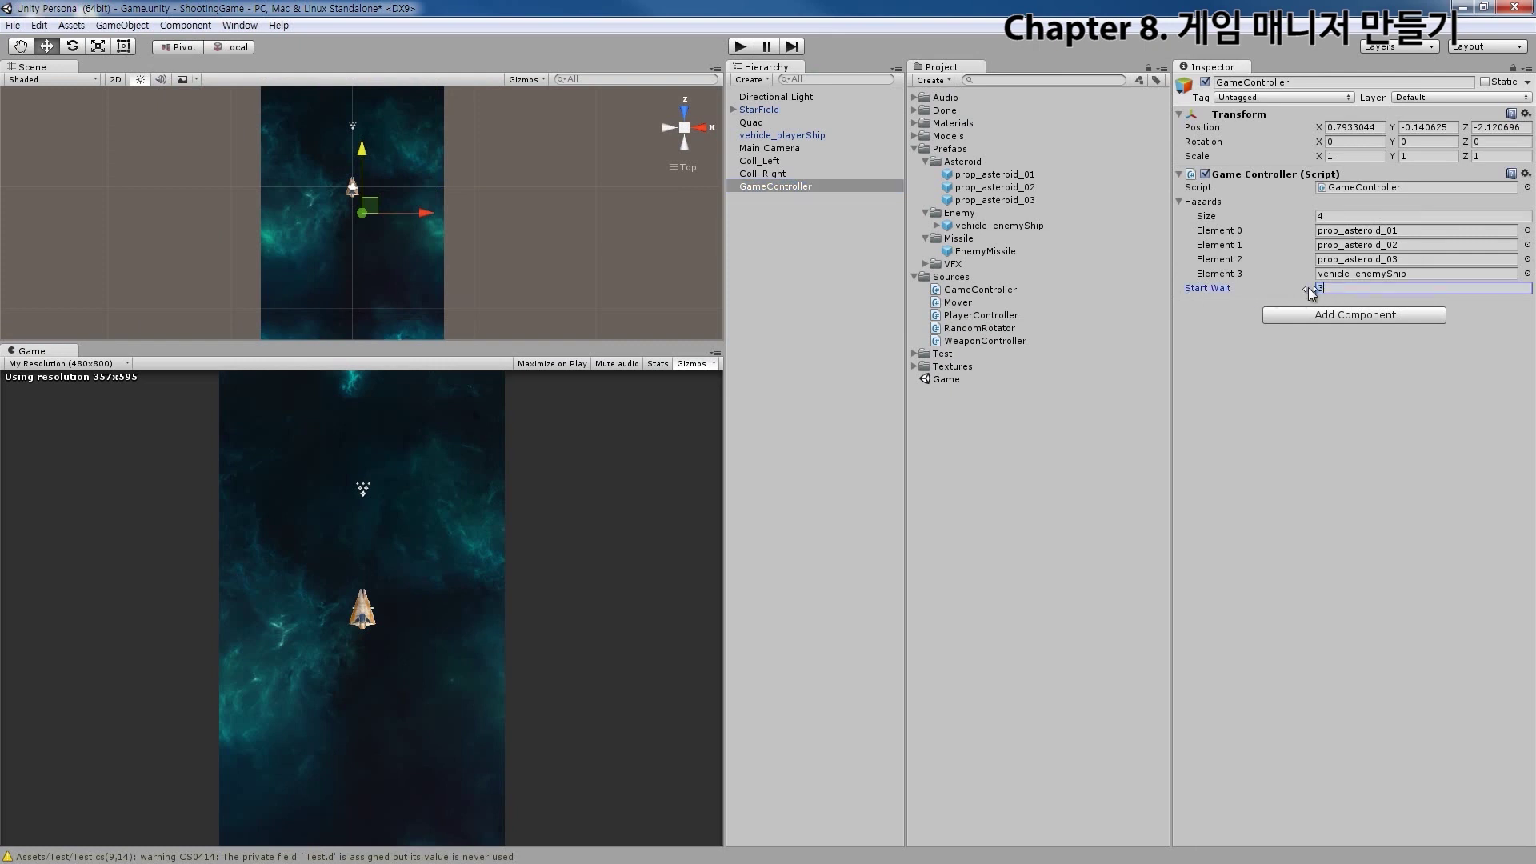
pyautogui.click(740, 47)
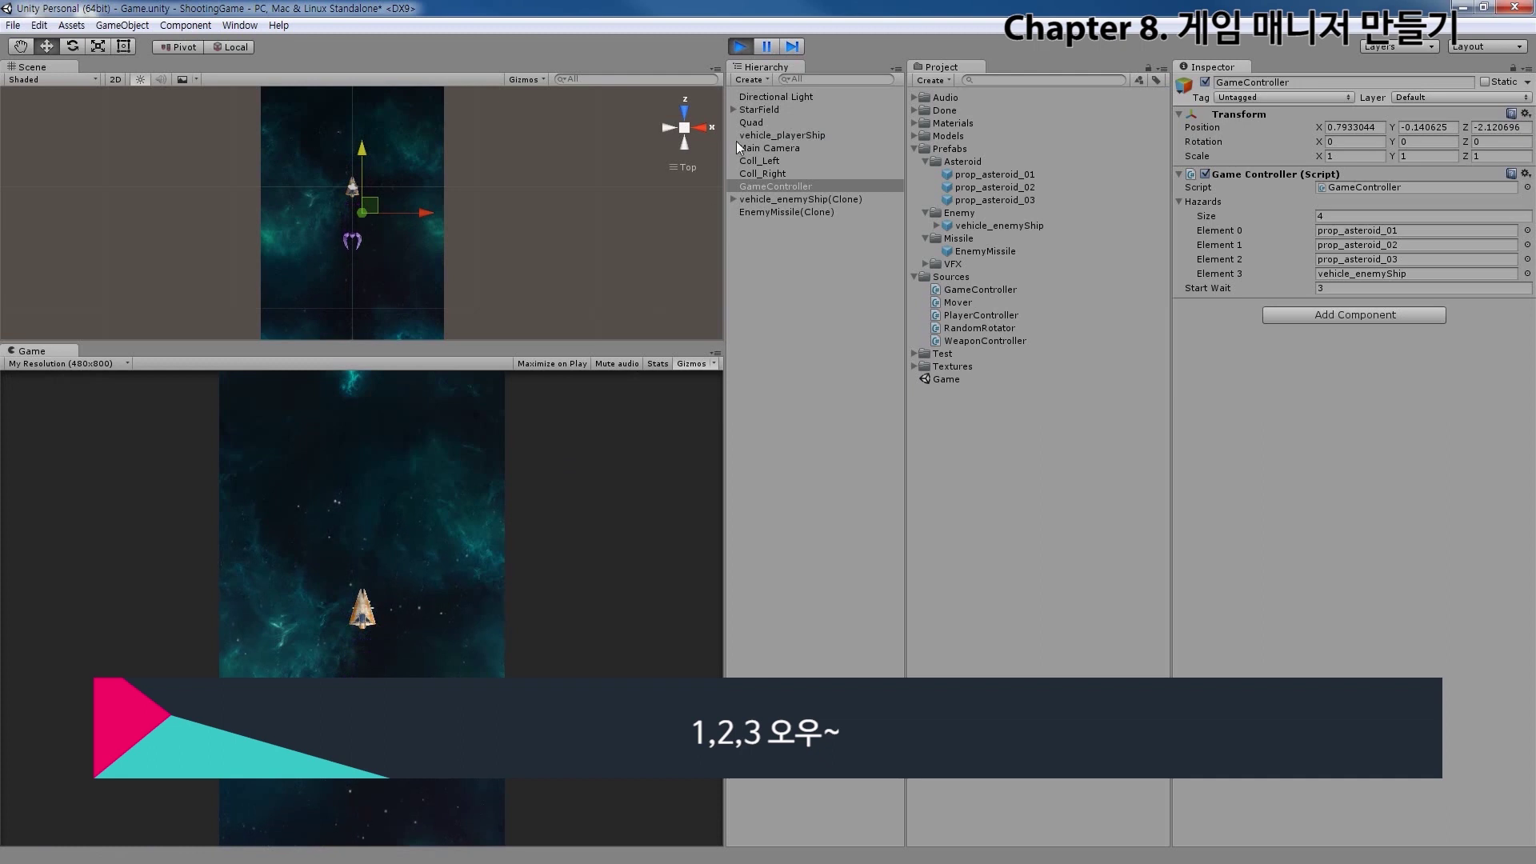
pyautogui.click(737, 52)
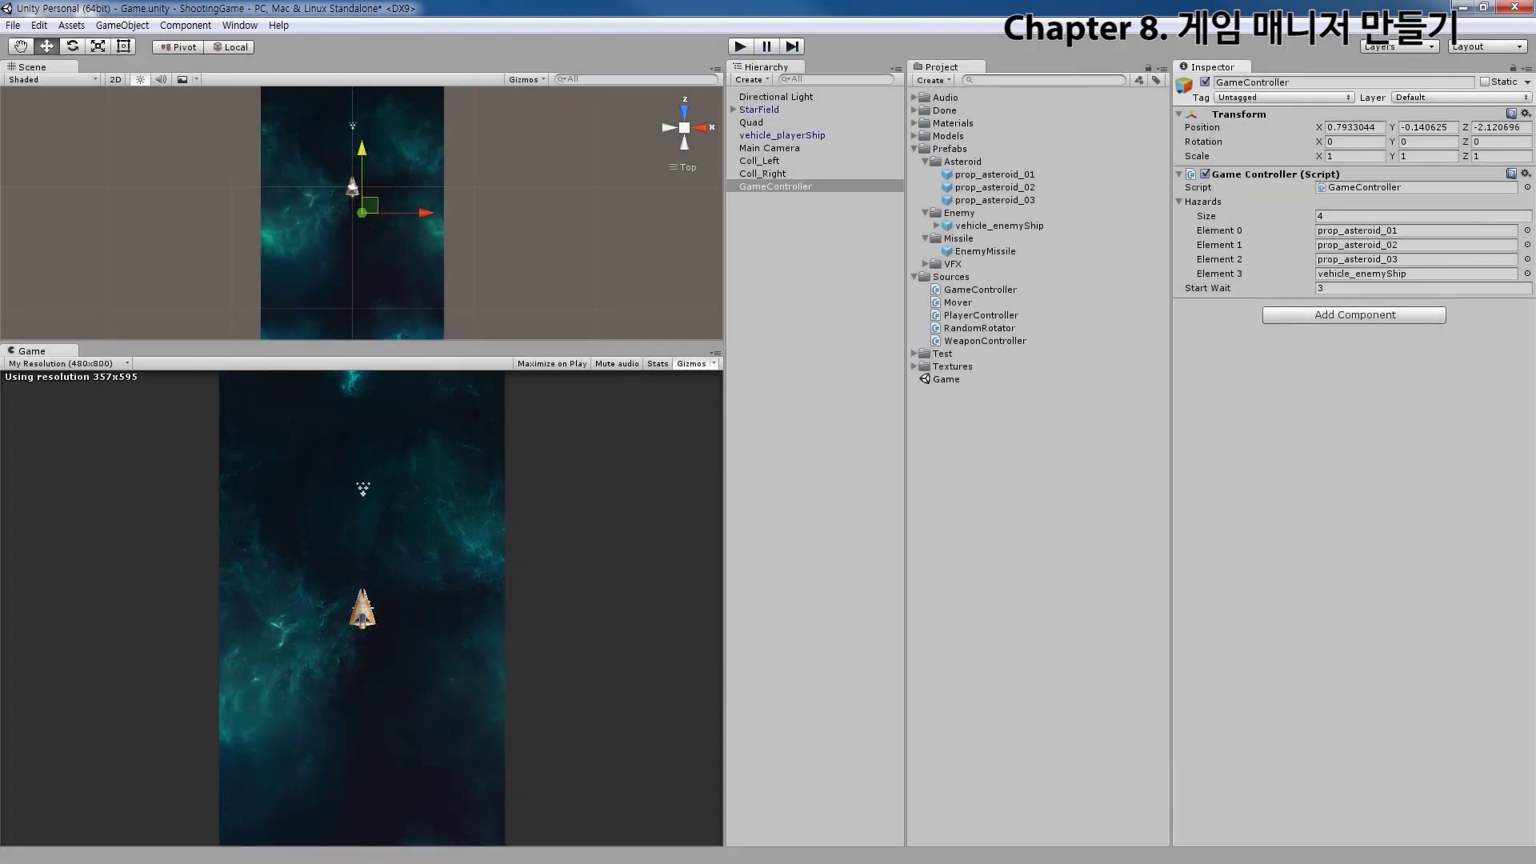
pyautogui.hotkey('alt', 'Tab')
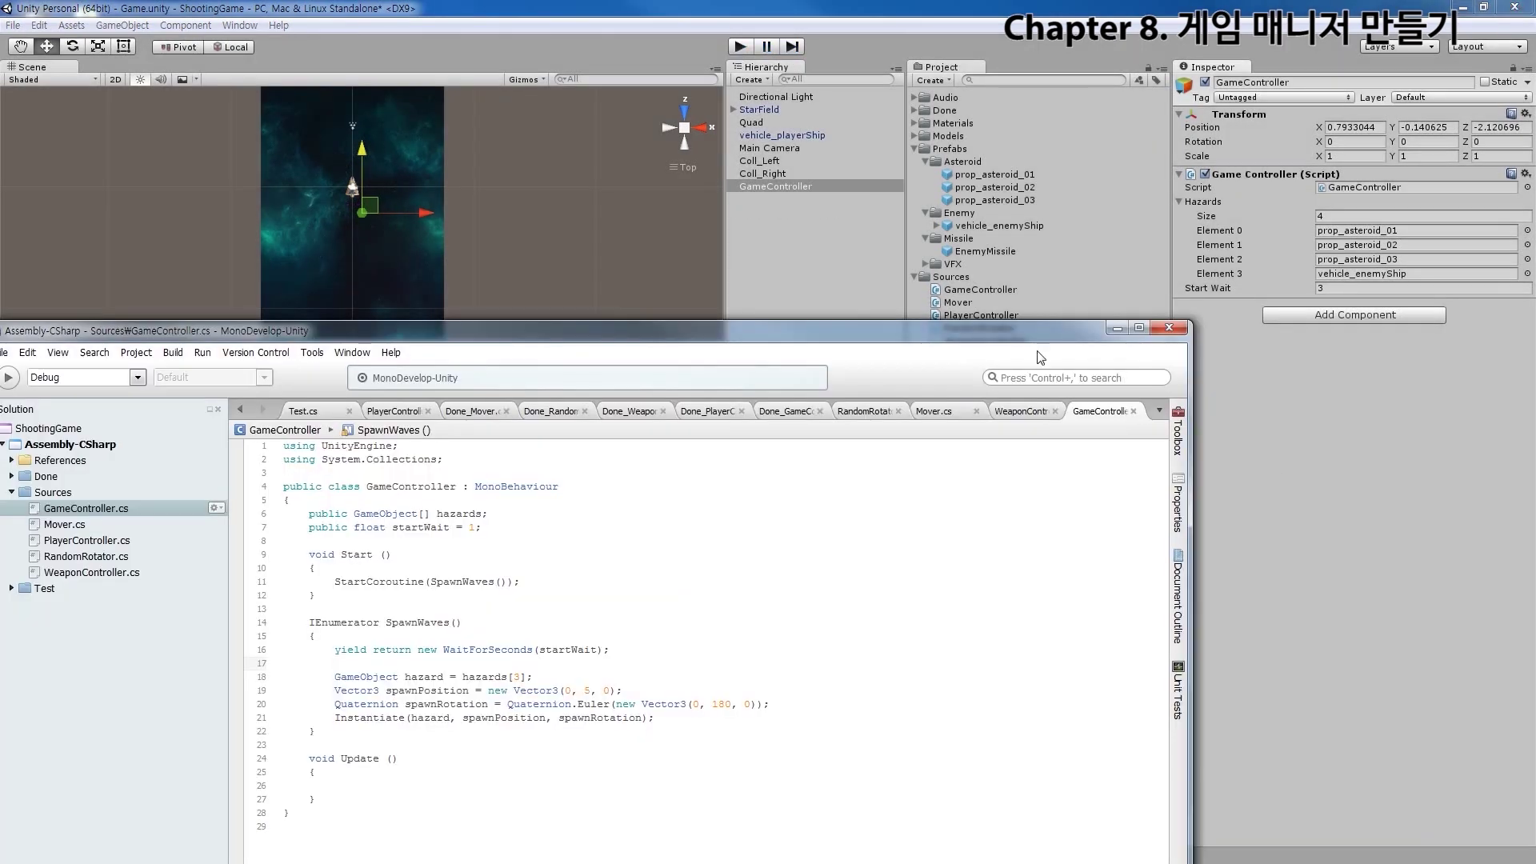
# Maximize the code editor and add a for () header with an opening brace above the spawning code
pyautogui.moveTo(923, 329); pyautogui.dragTo(1016, 317)
pyautogui.doubleClick(1015, 317)
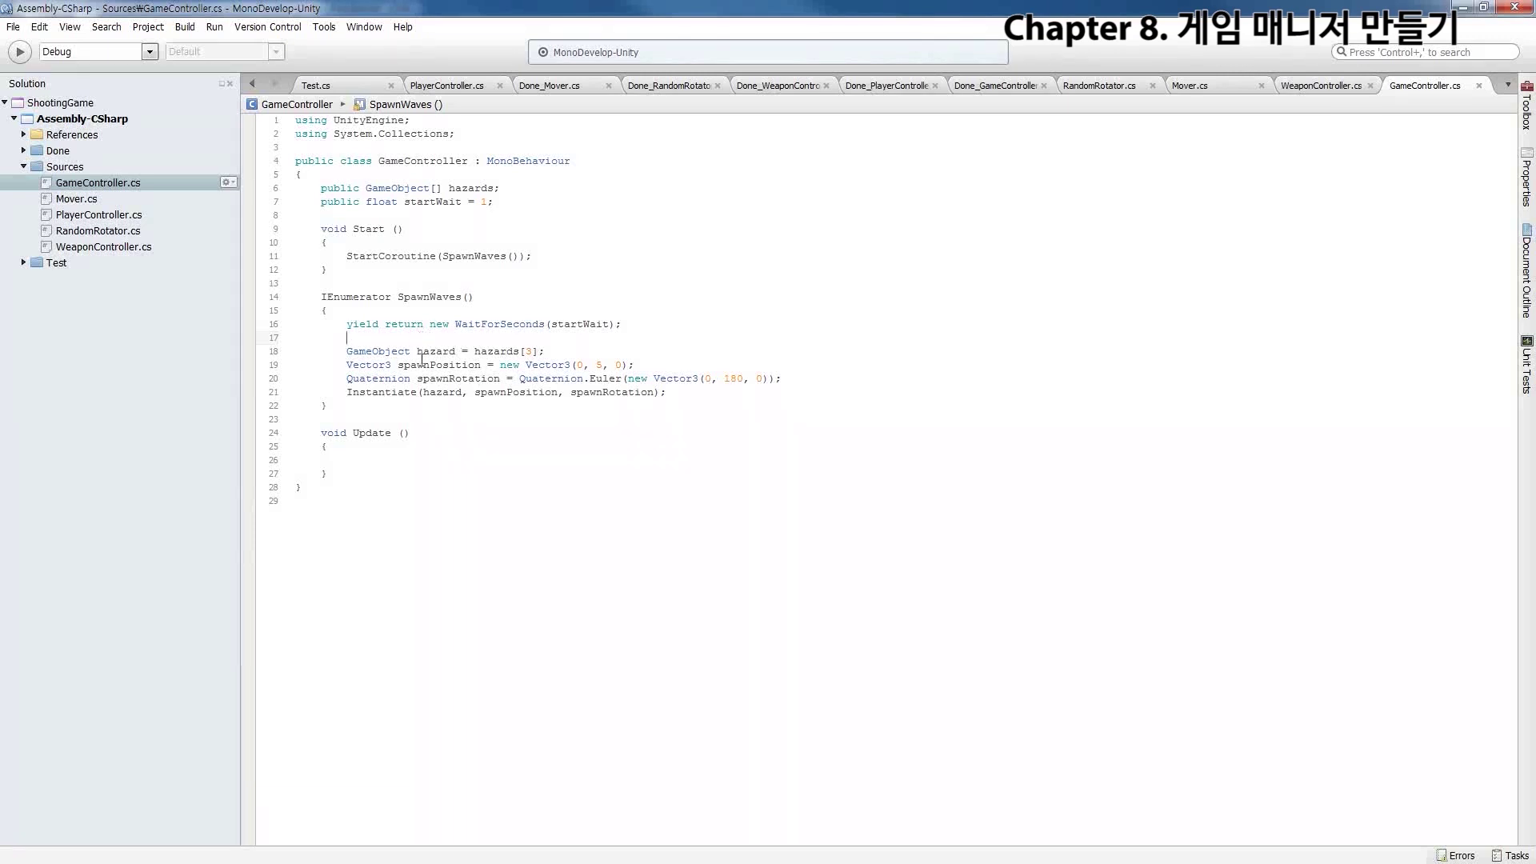
pyautogui.press('Return')
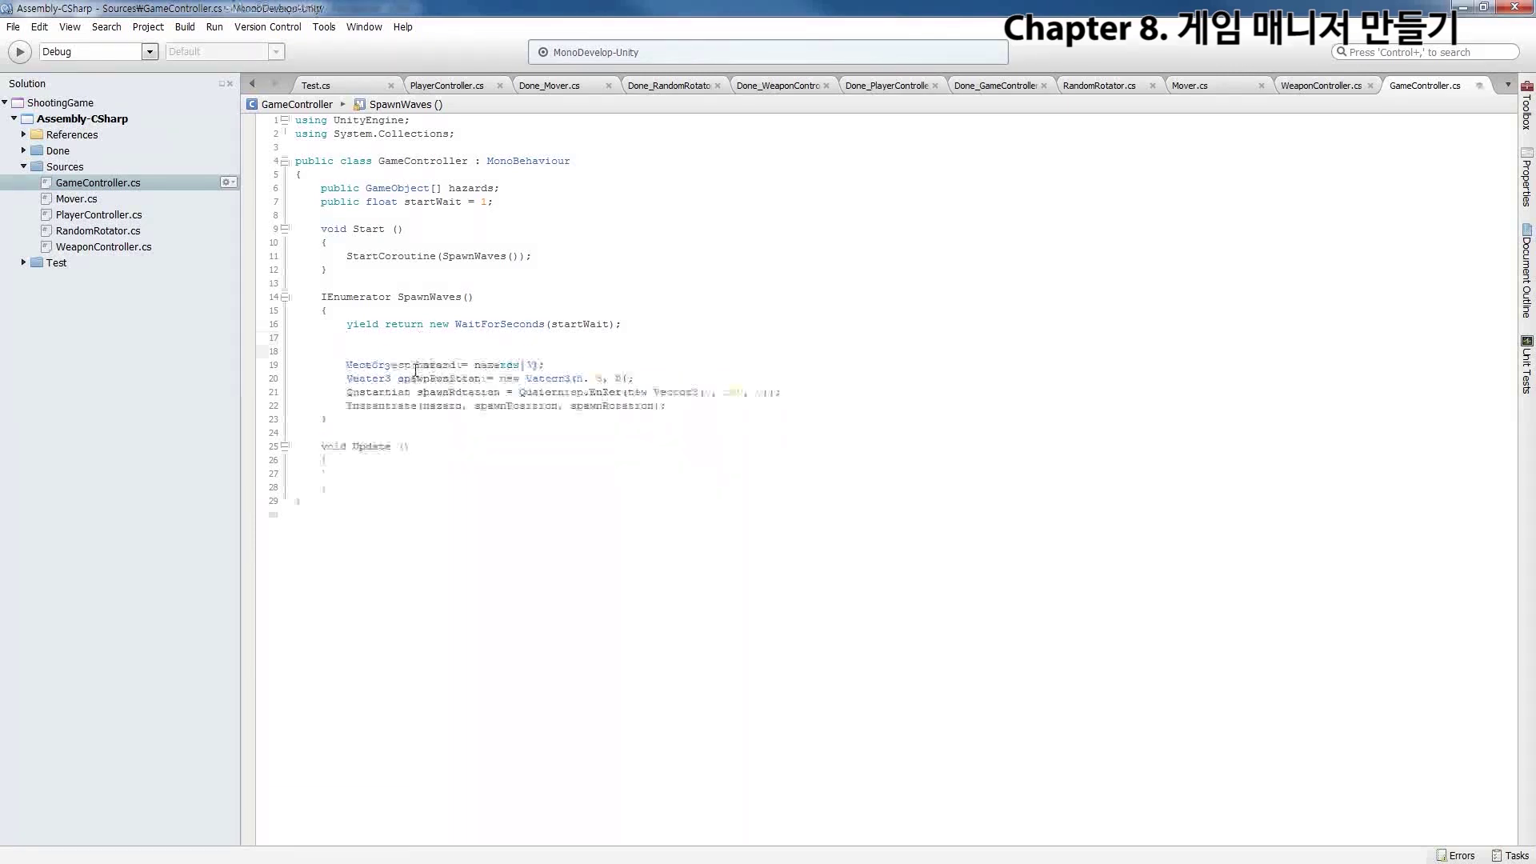
pyautogui.write('for')
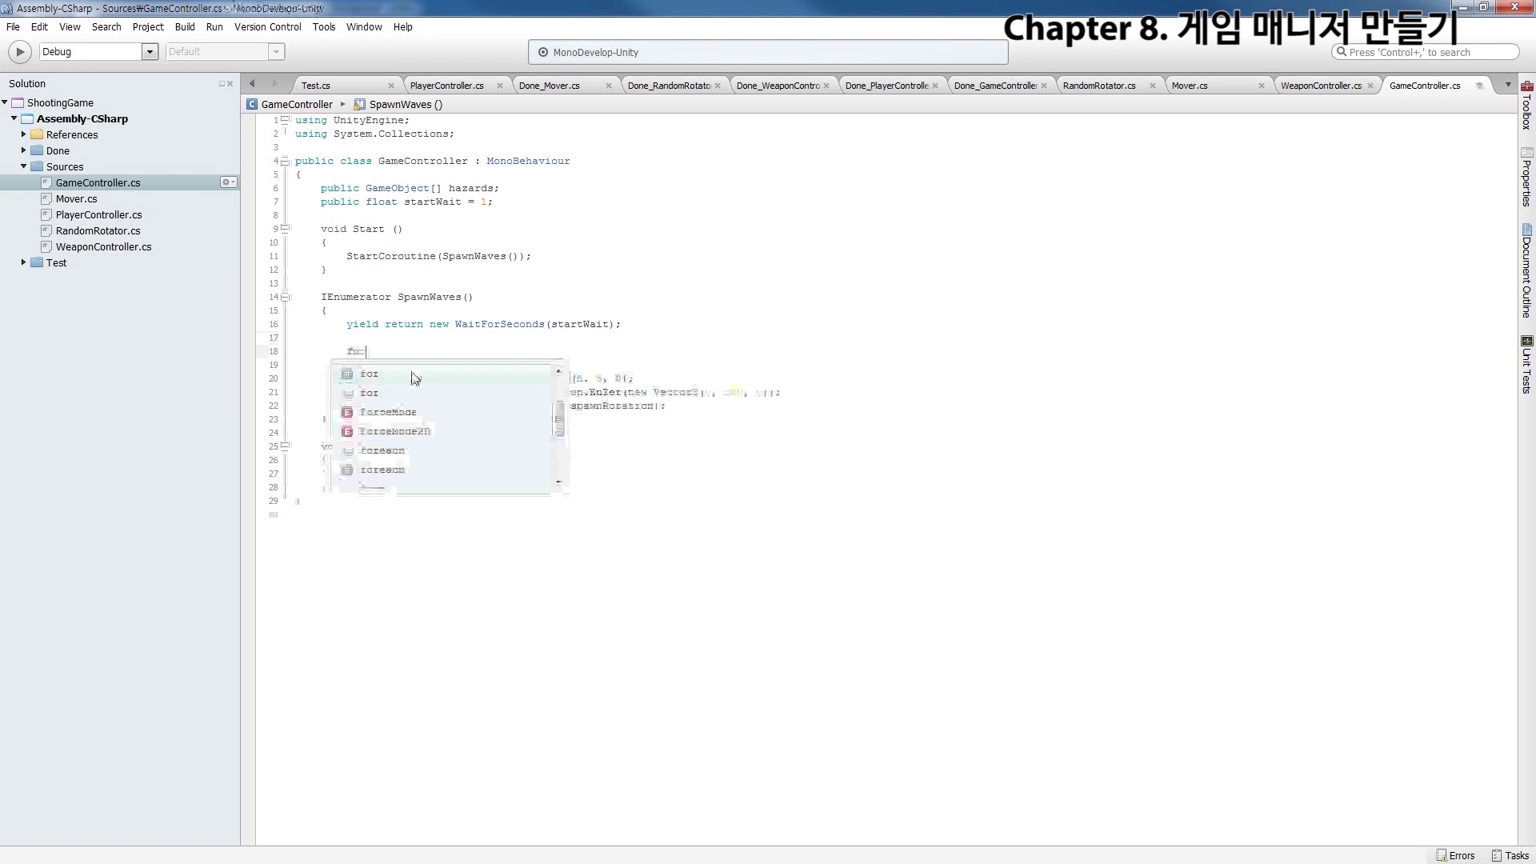
pyautogui.write(' (')
pyautogui.press('End')
pyautogui.press('Return')
pyautogui.write('{')
# Indent the four spawning lines into the loop body and close it with a brace
pyautogui.press('Down')
pyautogui.press('Home')
pyautogui.hotkey('shift', 'Down')
pyautogui.hotkey('shift', 'Down')
pyautogui.hotkey('shift', 'Down')
pyautogui.hotkey('shift', 'Down')
pyautogui.press('Tab')
pyautogui.press('End')
pyautogui.press('Return')
pyautogui.write('}')
pyautogui.hotkey('ctrl', 's')
pyautogui.press('Up')
pyautogui.press('Up')
pyautogui.press('Up')
pyautogui.hotkey('shift', 'Down')
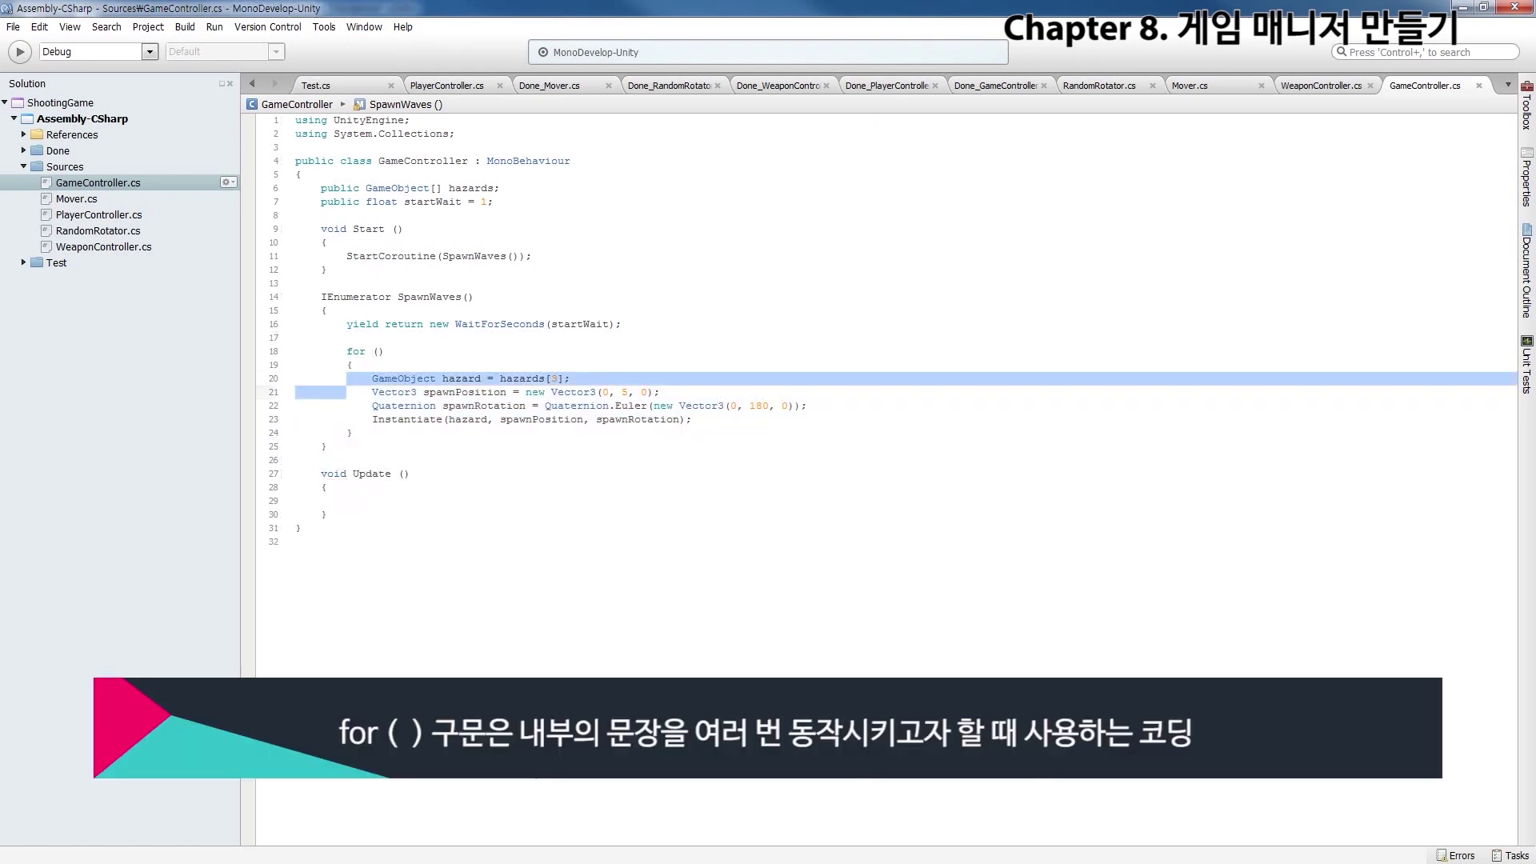
pyautogui.hotkey('shift', 'Down')
pyautogui.hotkey('shift', 'Down')
pyautogui.hotkey('shift', 'End')
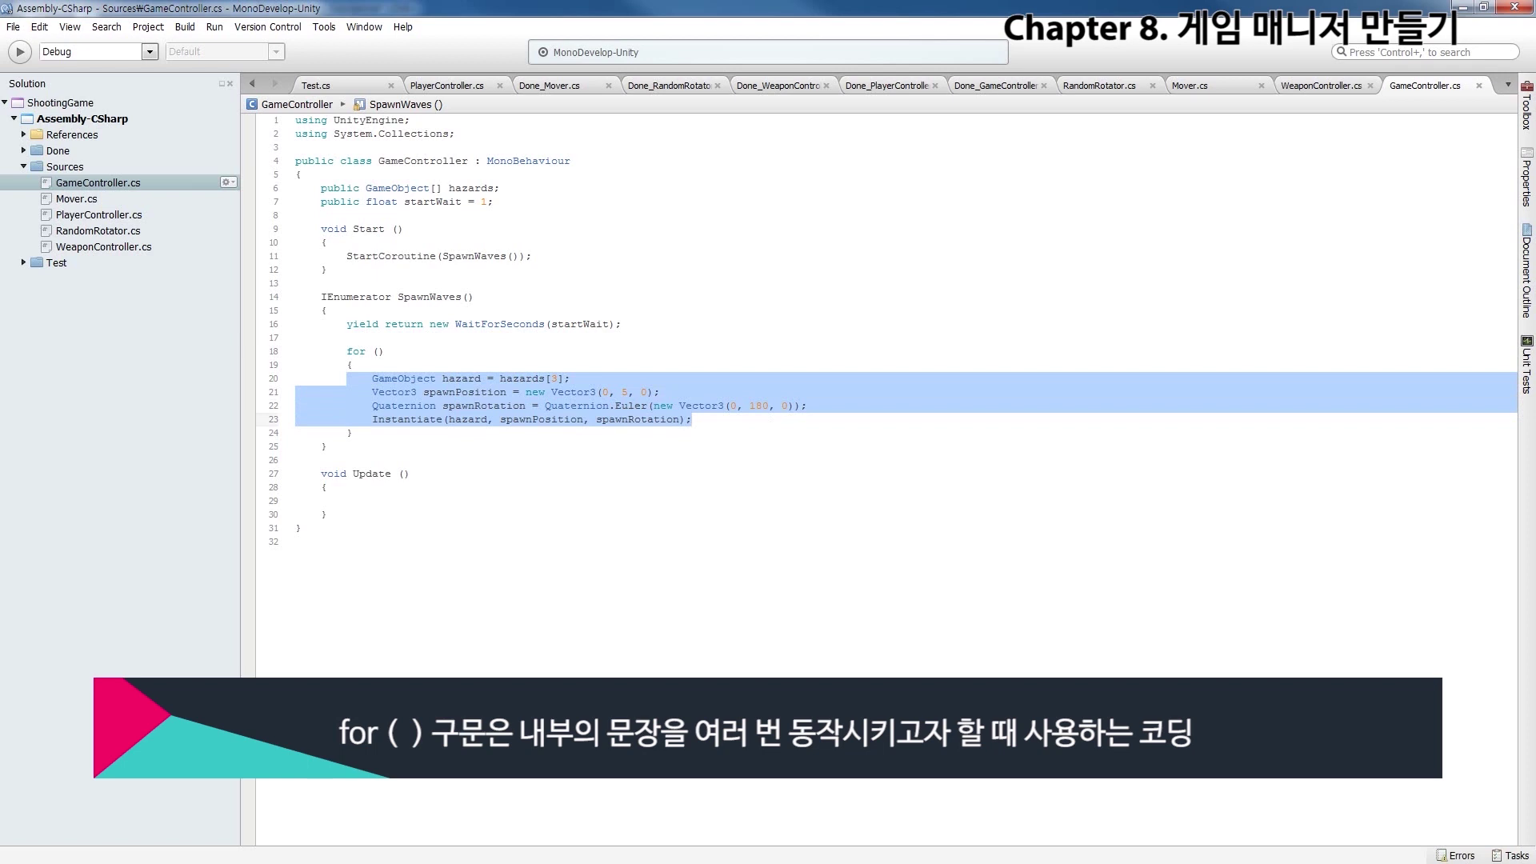
pyautogui.click(389, 378)
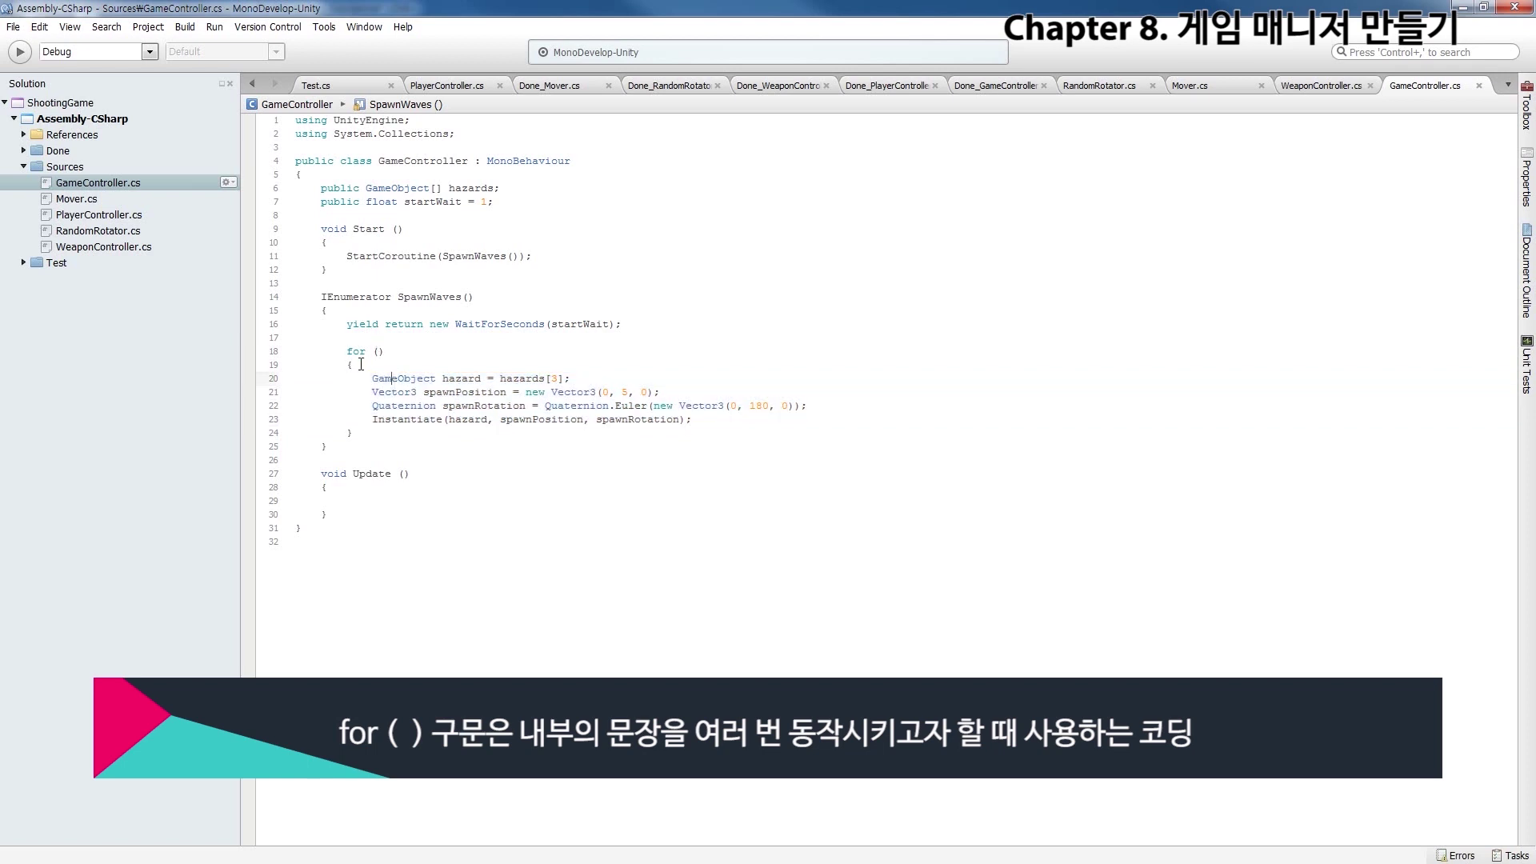
pyautogui.moveTo(371, 378); pyautogui.dragTo(724, 419)
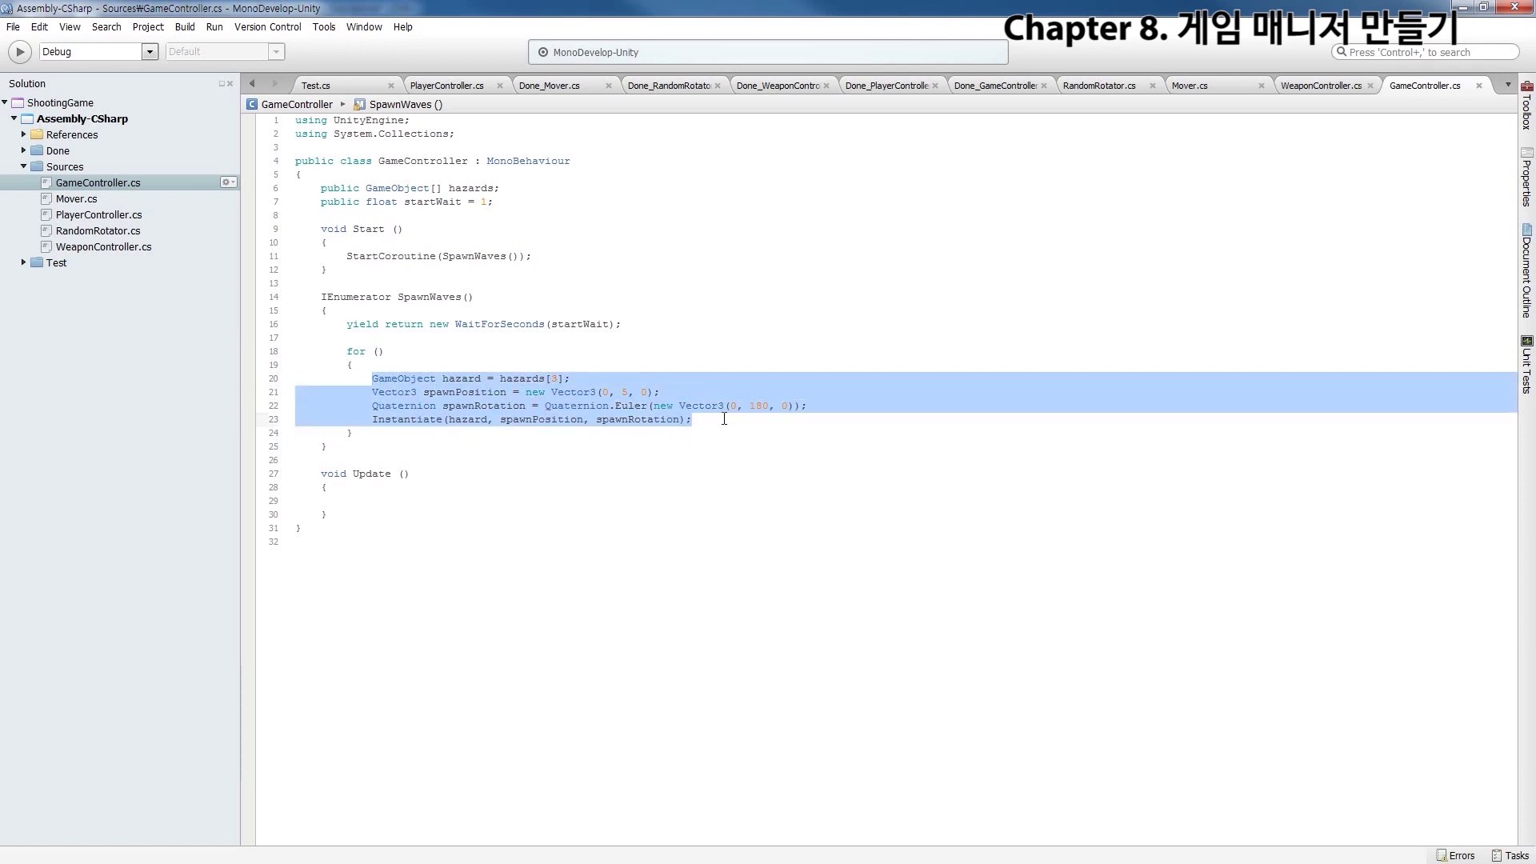
# Fill the loop header with int i = 0; i < 10; ++i and save
pyautogui.click(380, 353)
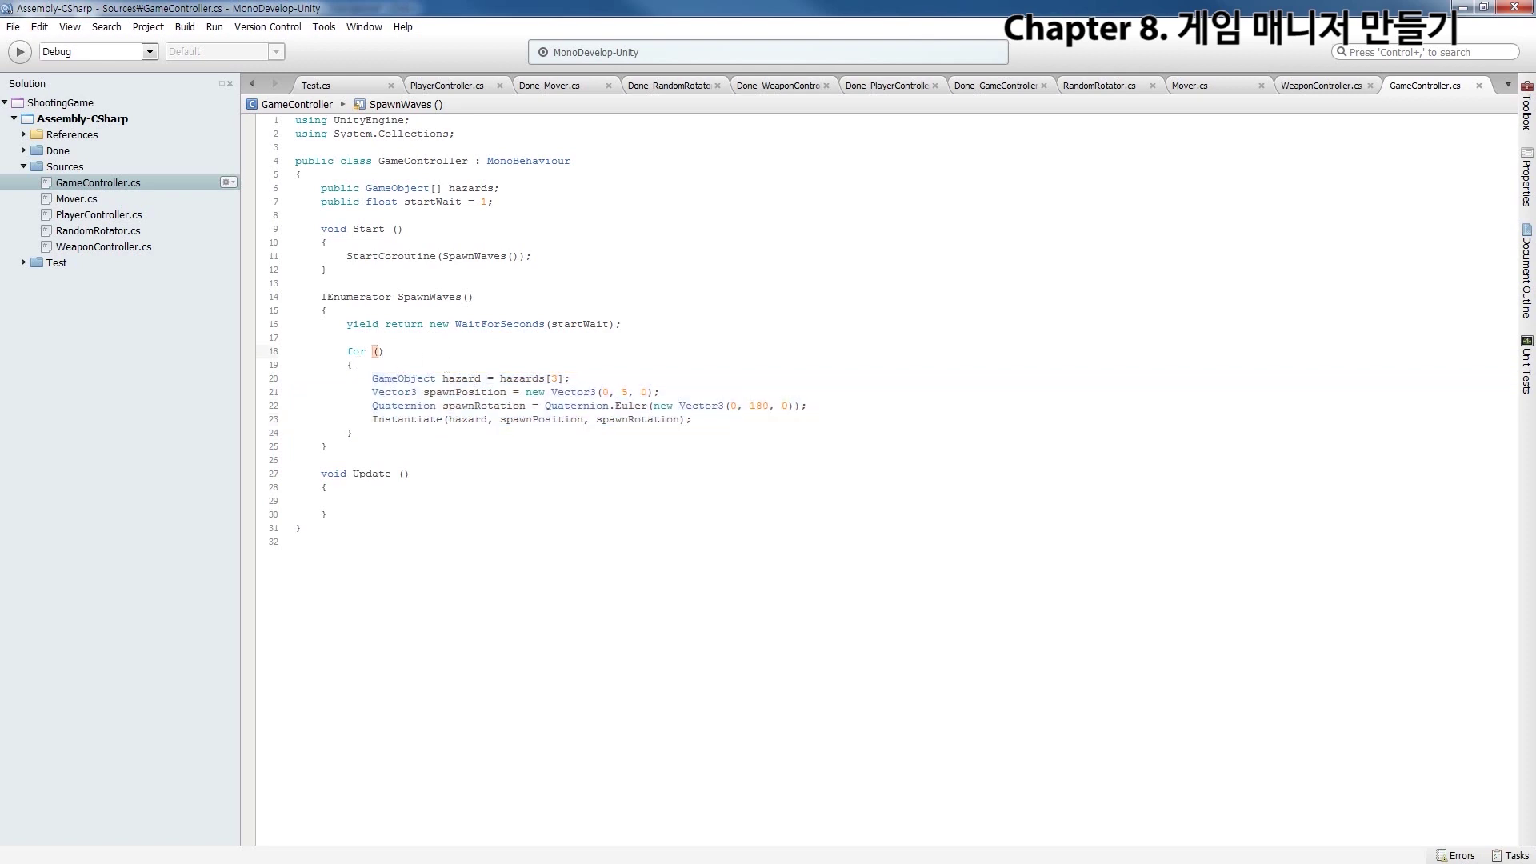
pyautogui.write('int i = ')
pyautogui.write('0; i < ')
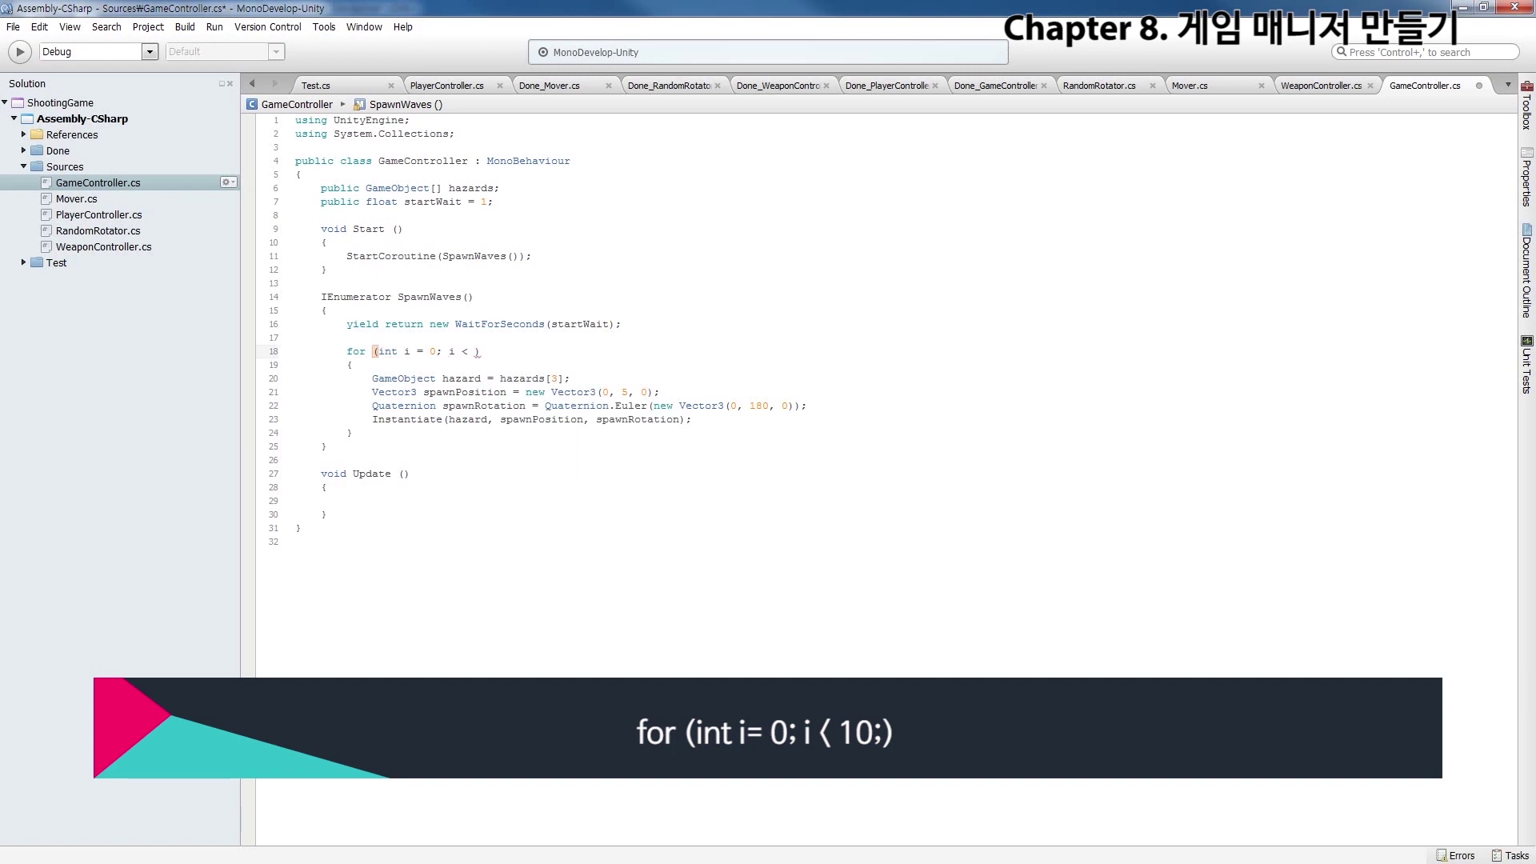
pyautogui.write('10;')
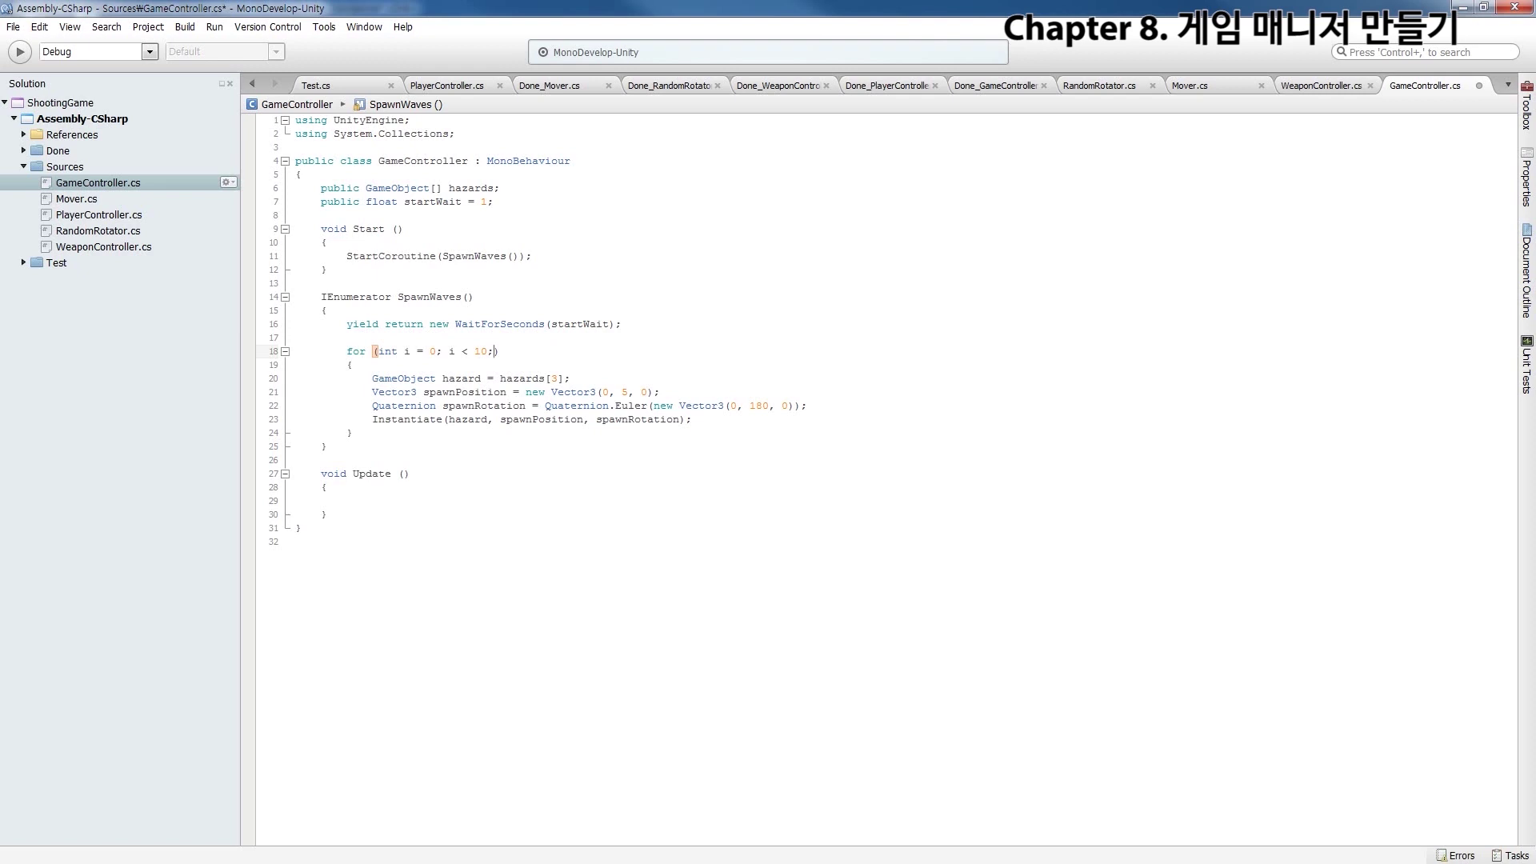
pyautogui.write('++i')
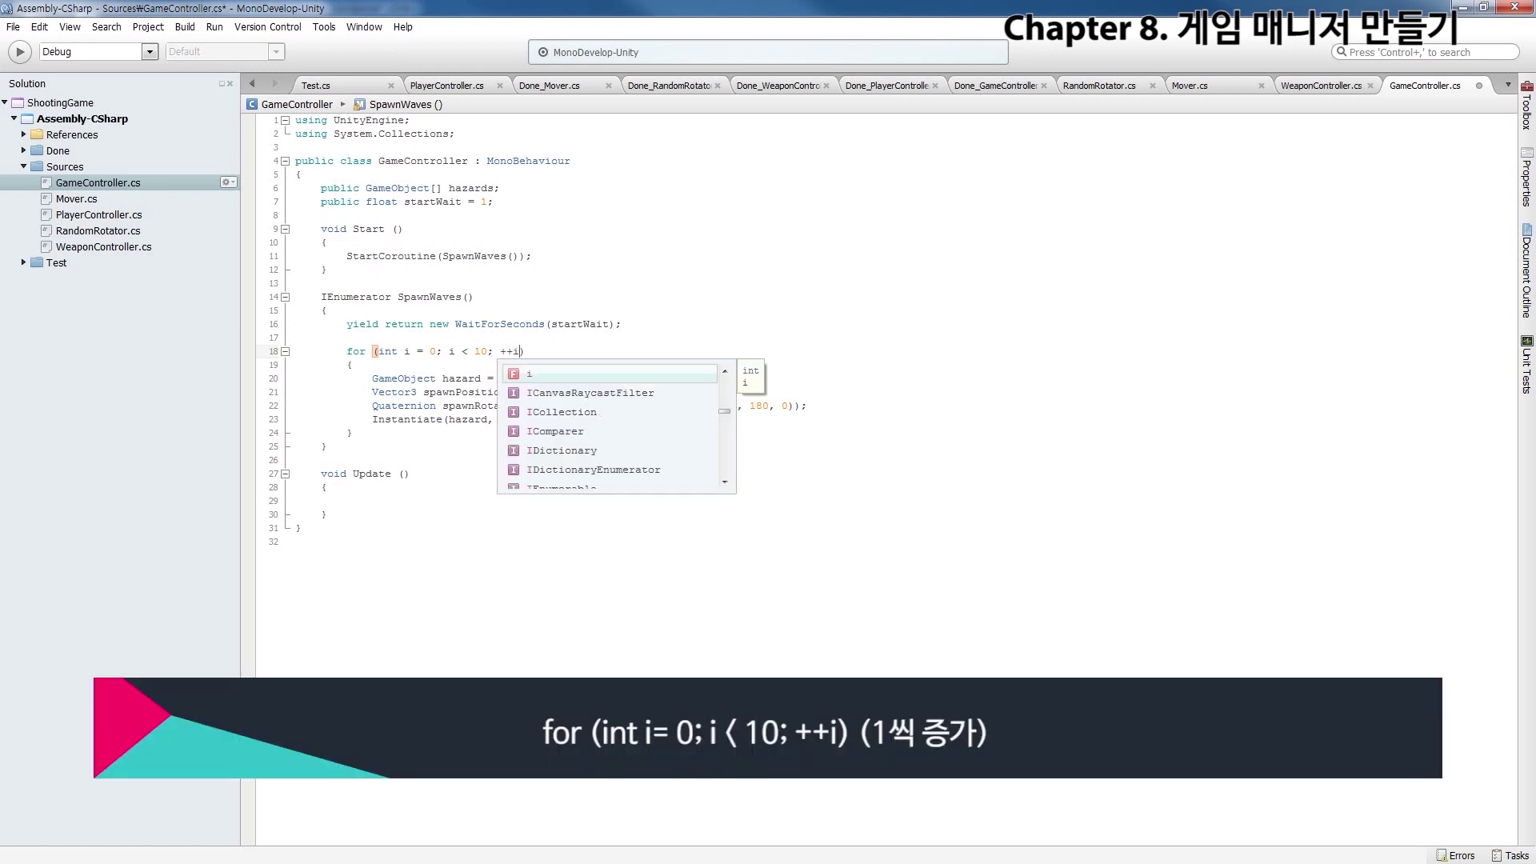
pyautogui.hotkey('ctrl', 's')
pyautogui.press('Escape')
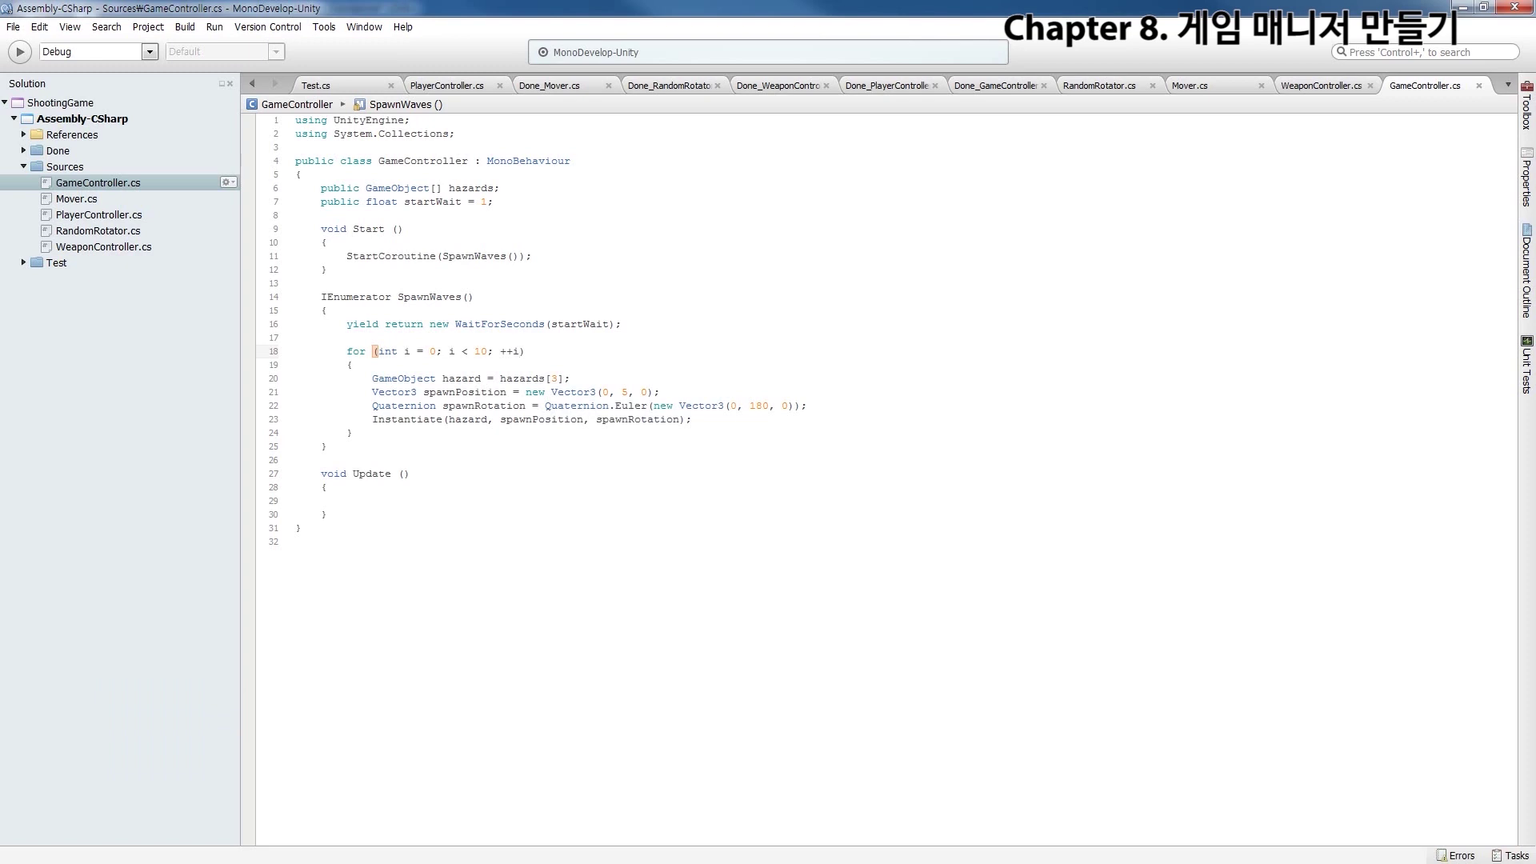
# Open an empty line after the Instantiate call inside the loop
pyautogui.moveTo(500, 351); pyautogui.dragTo(520, 351)
pyautogui.press('Down')
pyautogui.press('Down')
pyautogui.press('Down')
pyautogui.press('Down')
pyautogui.press('Down')
pyautogui.press('Up')
pyautogui.press('Up')
pyautogui.press('Up')
pyautogui.press('Up')
pyautogui.press('Down')
pyautogui.press('Left')
pyautogui.press('Left')
pyautogui.press('Left')
pyautogui.press('Down')
pyautogui.press('Down')
pyautogui.press('Down')
pyautogui.press('End')
pyautogui.press('Return')
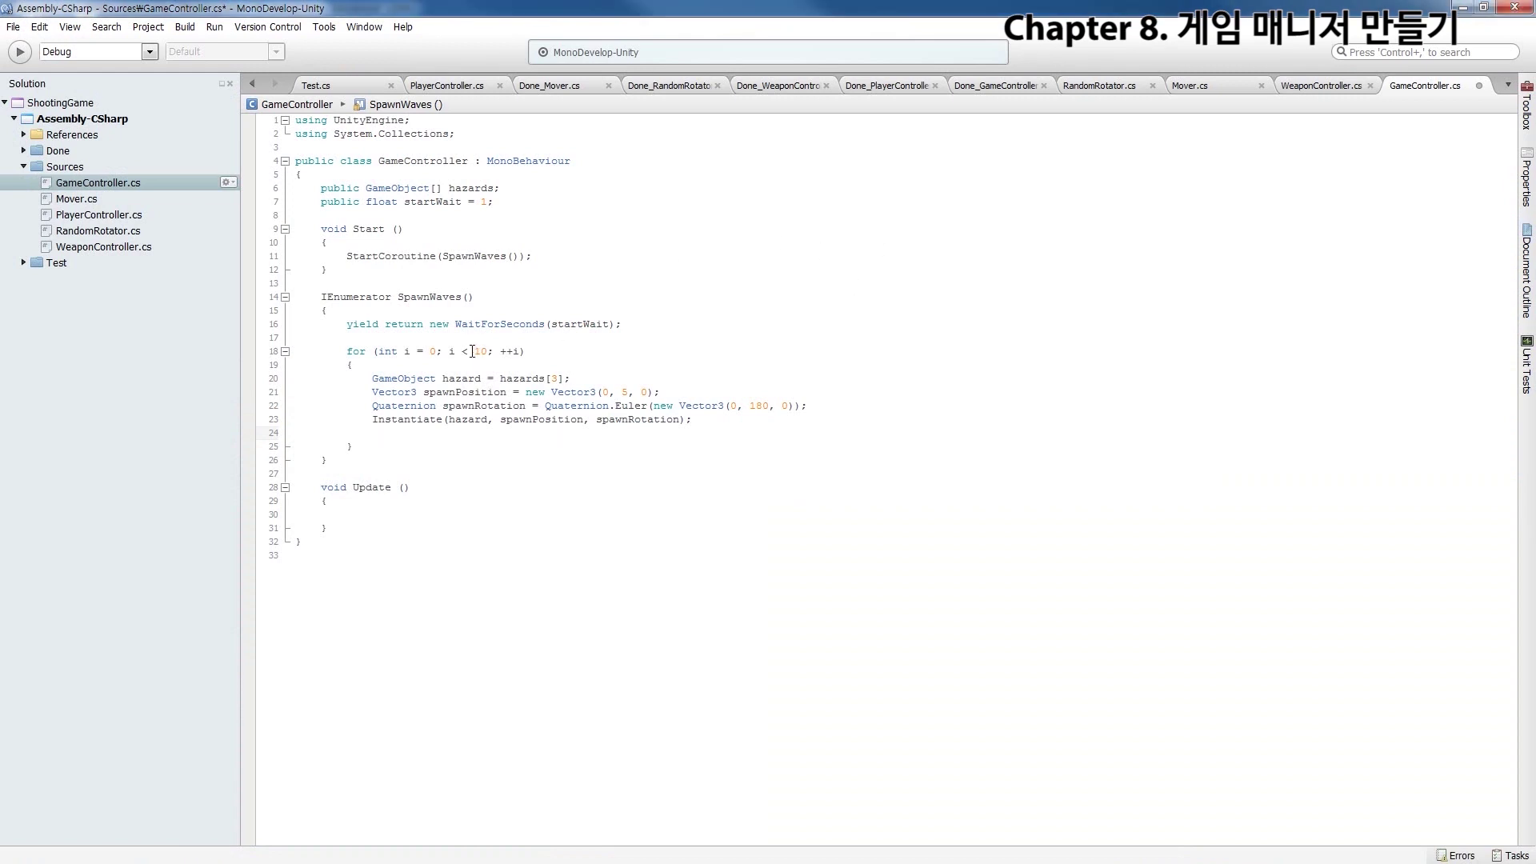
# Copy the yield return WaitForSeconds(startWait) line into the loop after Instantiate and save
pyautogui.click(621, 324)
pyautogui.hotkey('shift', 'Home')
pyautogui.hotkey('ctrl', 'c')
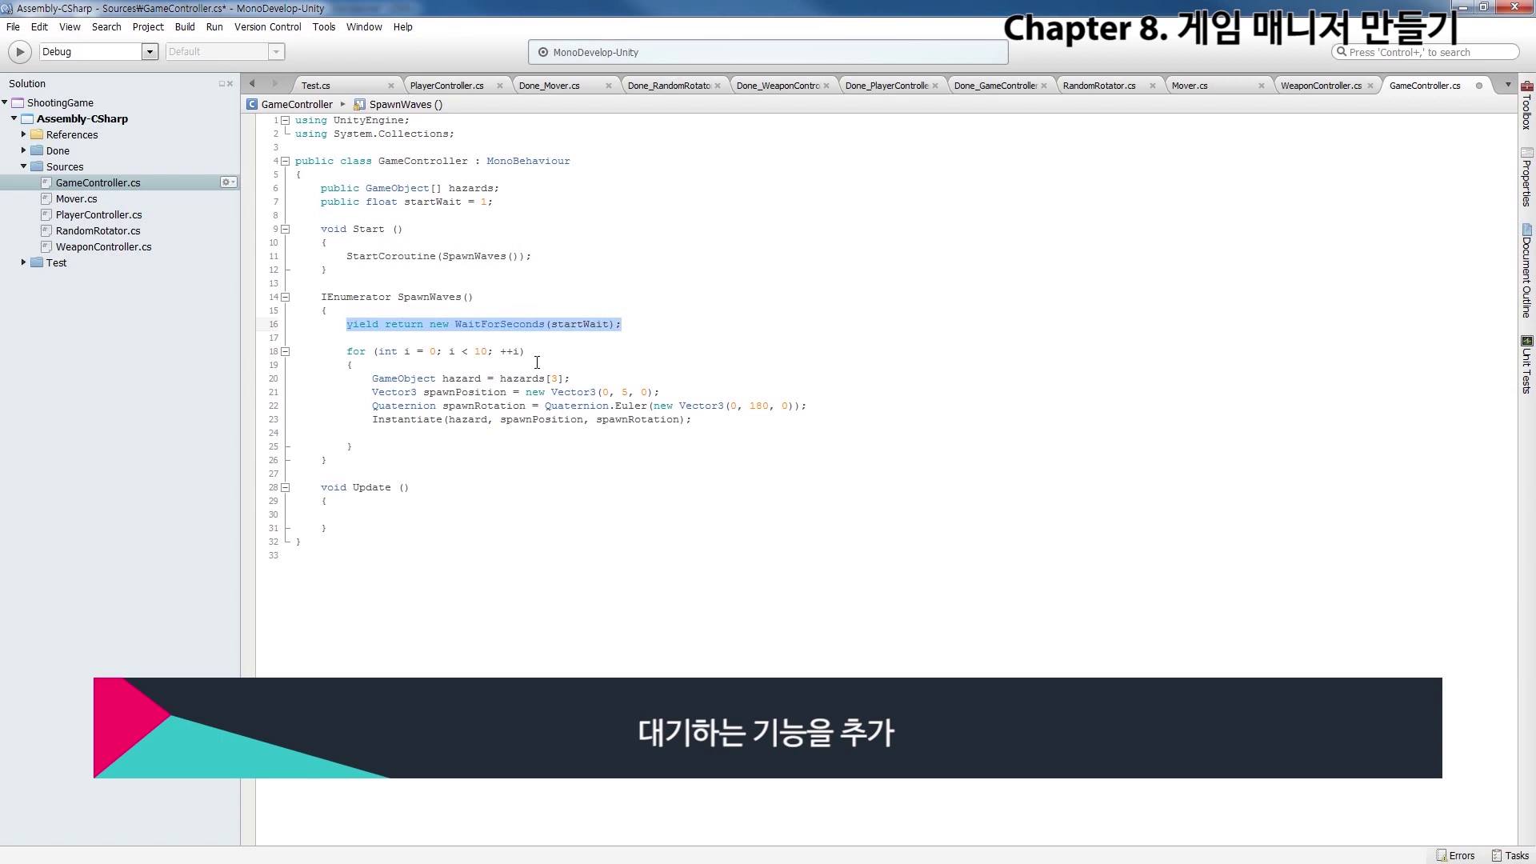
pyautogui.press('Down')
pyautogui.press('Down')
pyautogui.press('Down')
pyautogui.press('Down')
pyautogui.press('Down')
pyautogui.press('Down')
pyautogui.press('Down')
pyautogui.press('Down')
pyautogui.press('Return')
pyautogui.hotkey('ctrl', 'v')
pyautogui.hotkey('ctrl', 's')
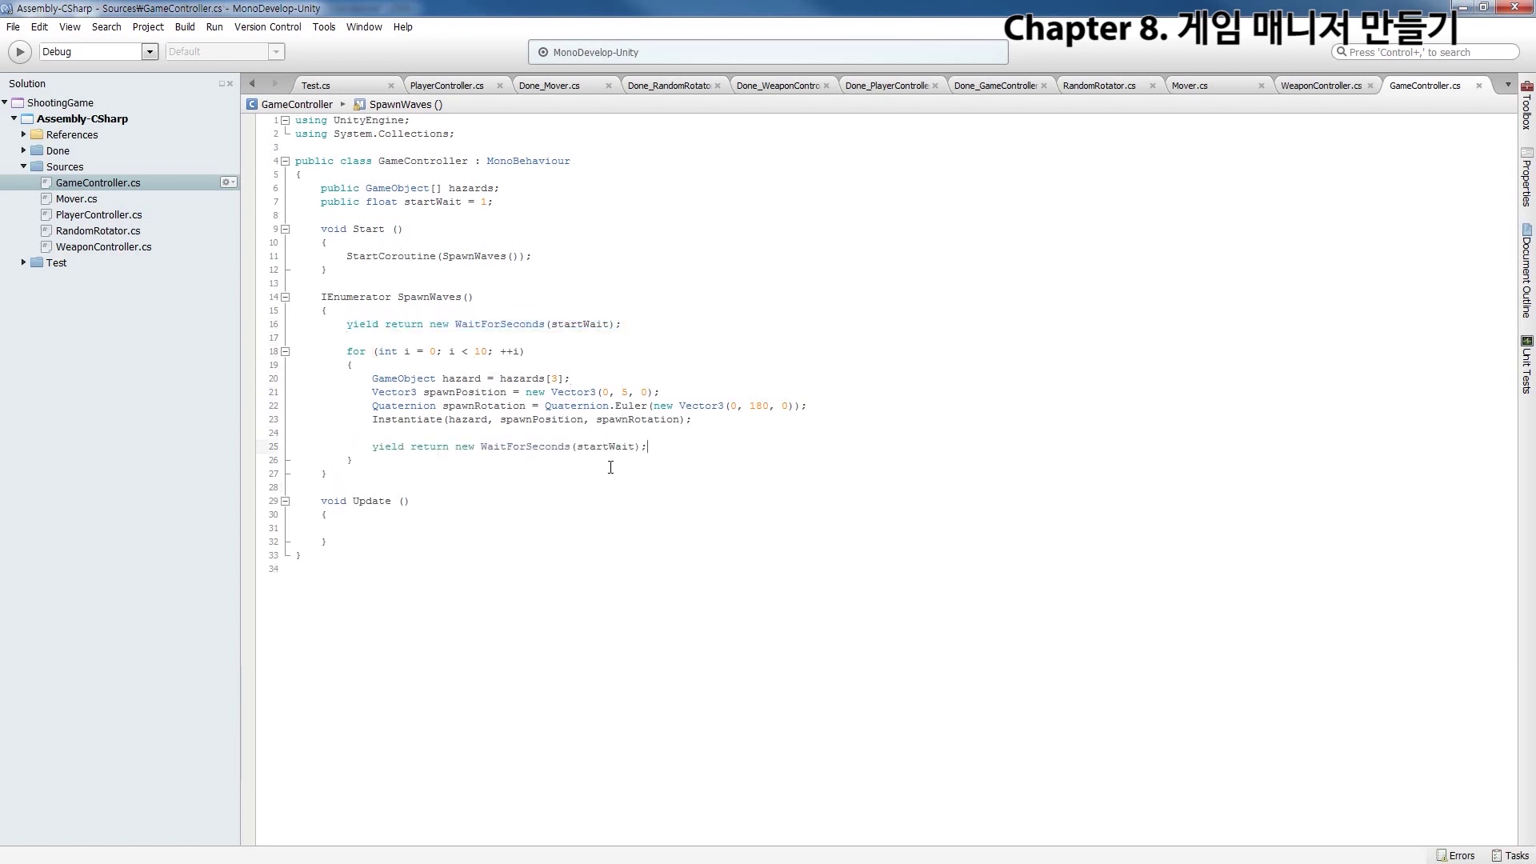
# Check startWait in the loop's wait, then add a blank line below the startWait field
pyautogui.doubleClick(607, 448)
pyautogui.press('Down')
pyautogui.doubleClick(614, 447)
pyautogui.hotkey('ctrl', 'c')
pyautogui.click(521, 201)
pyautogui.press('Return')
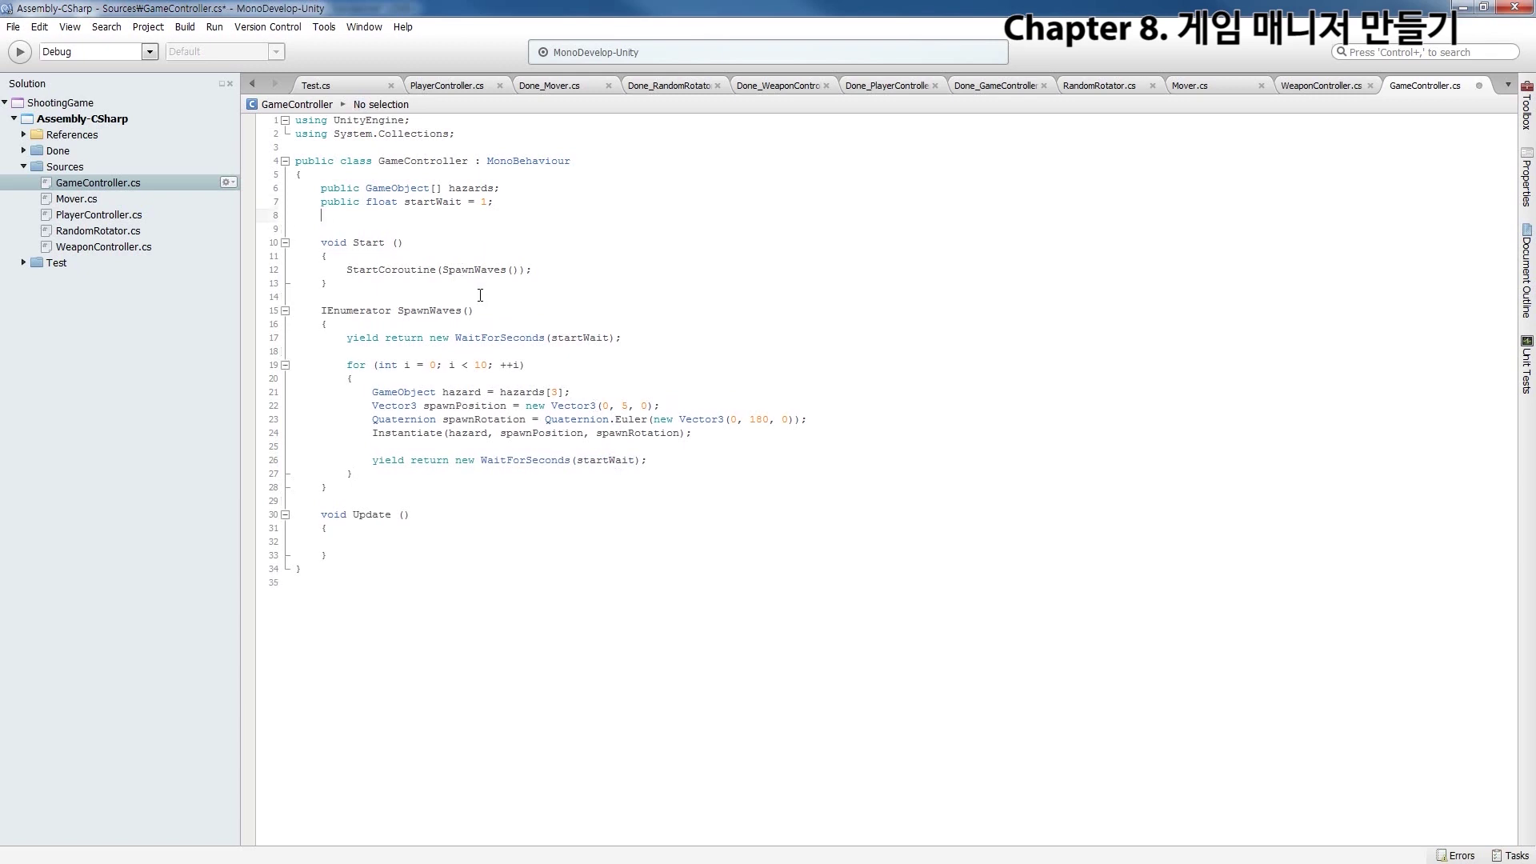
# Declare 'public float spawnWait = 0.75f;' below startWait and save the script
pyautogui.write('public float')
pyautogui.hotkey('ctrl', 'v')
pyautogui.hotkey('shift', 'Left')
pyautogui.hotkey('shift', 'Left')
pyautogui.hotkey('shift', 'Left')
pyautogui.hotkey('shift', 'Left')
pyautogui.hotkey('shift', 'Left')
pyautogui.hotkey('shift', 'Left')
pyautogui.hotkey('shift', 'Left')
pyautogui.hotkey('shift', 'Left')
pyautogui.hotkey('shift', 'Left')
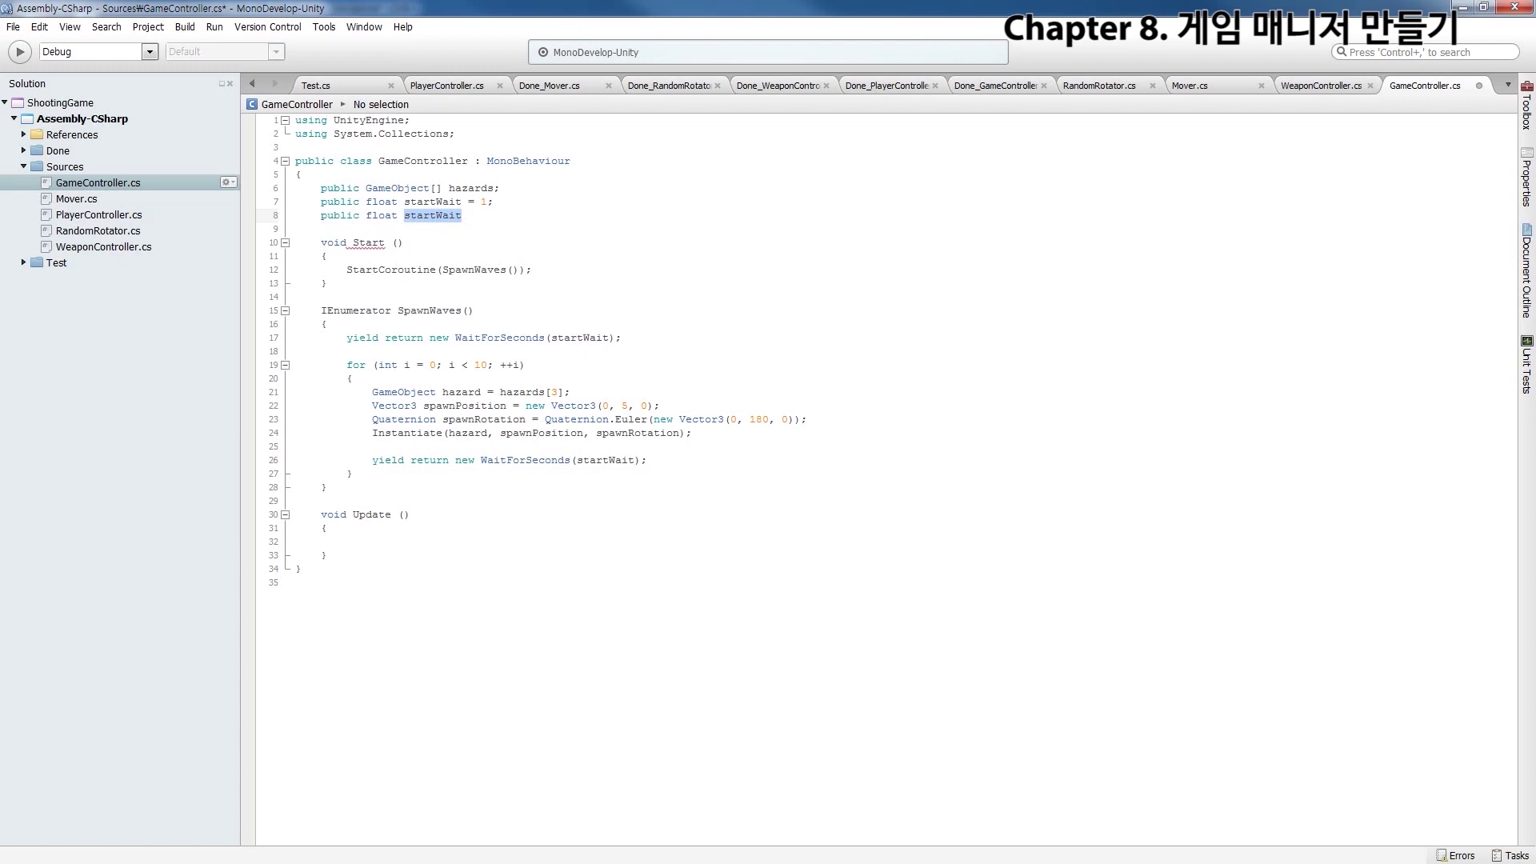
pyautogui.write('spawn')
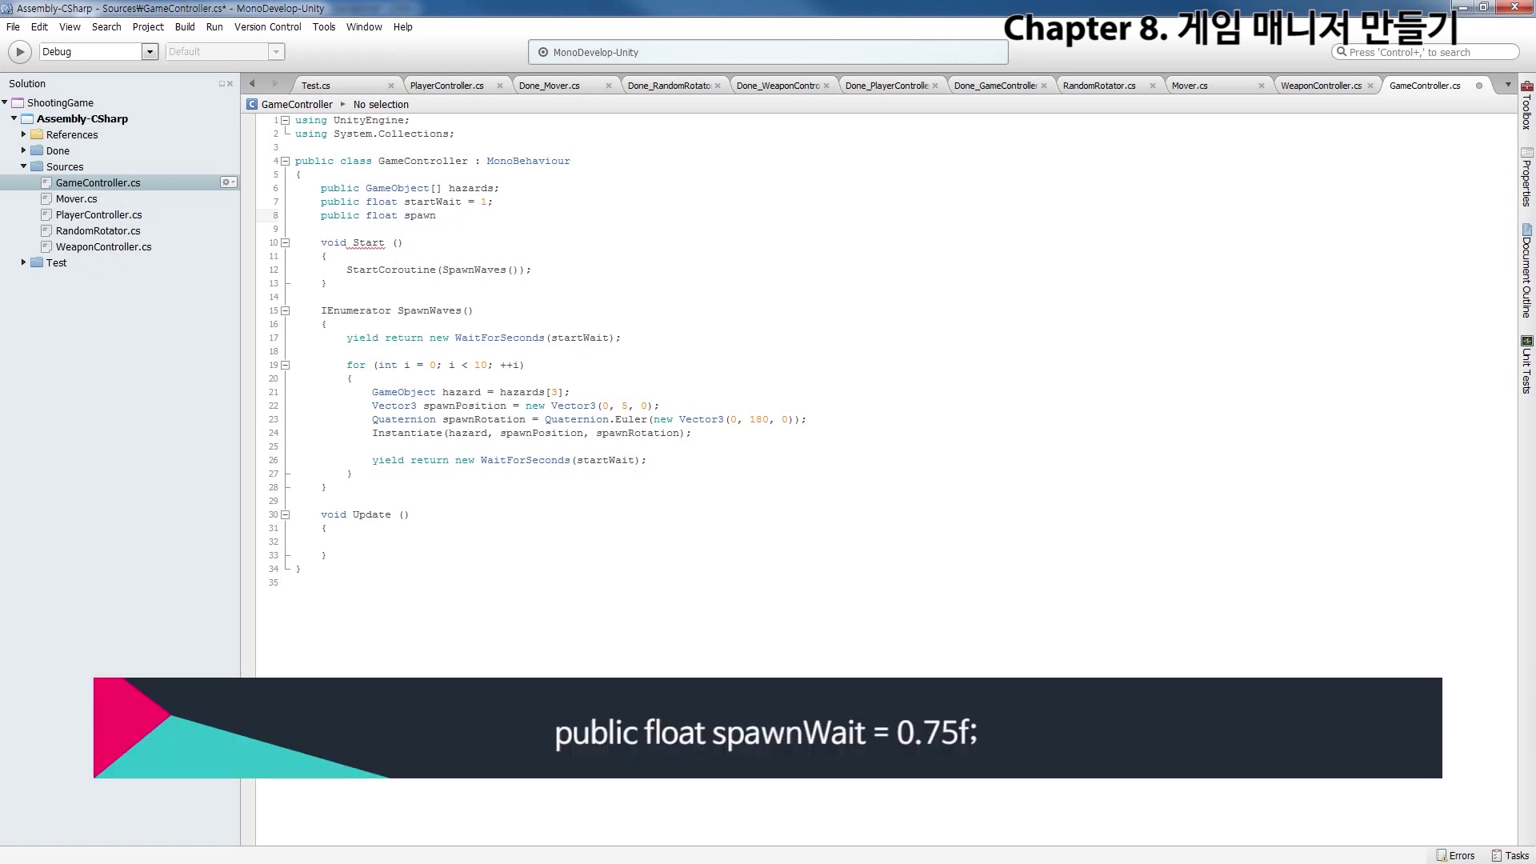
pyautogui.write('Wait = 0.7')
pyautogui.write('5f;')
pyautogui.hotkey('ctrl', 's')
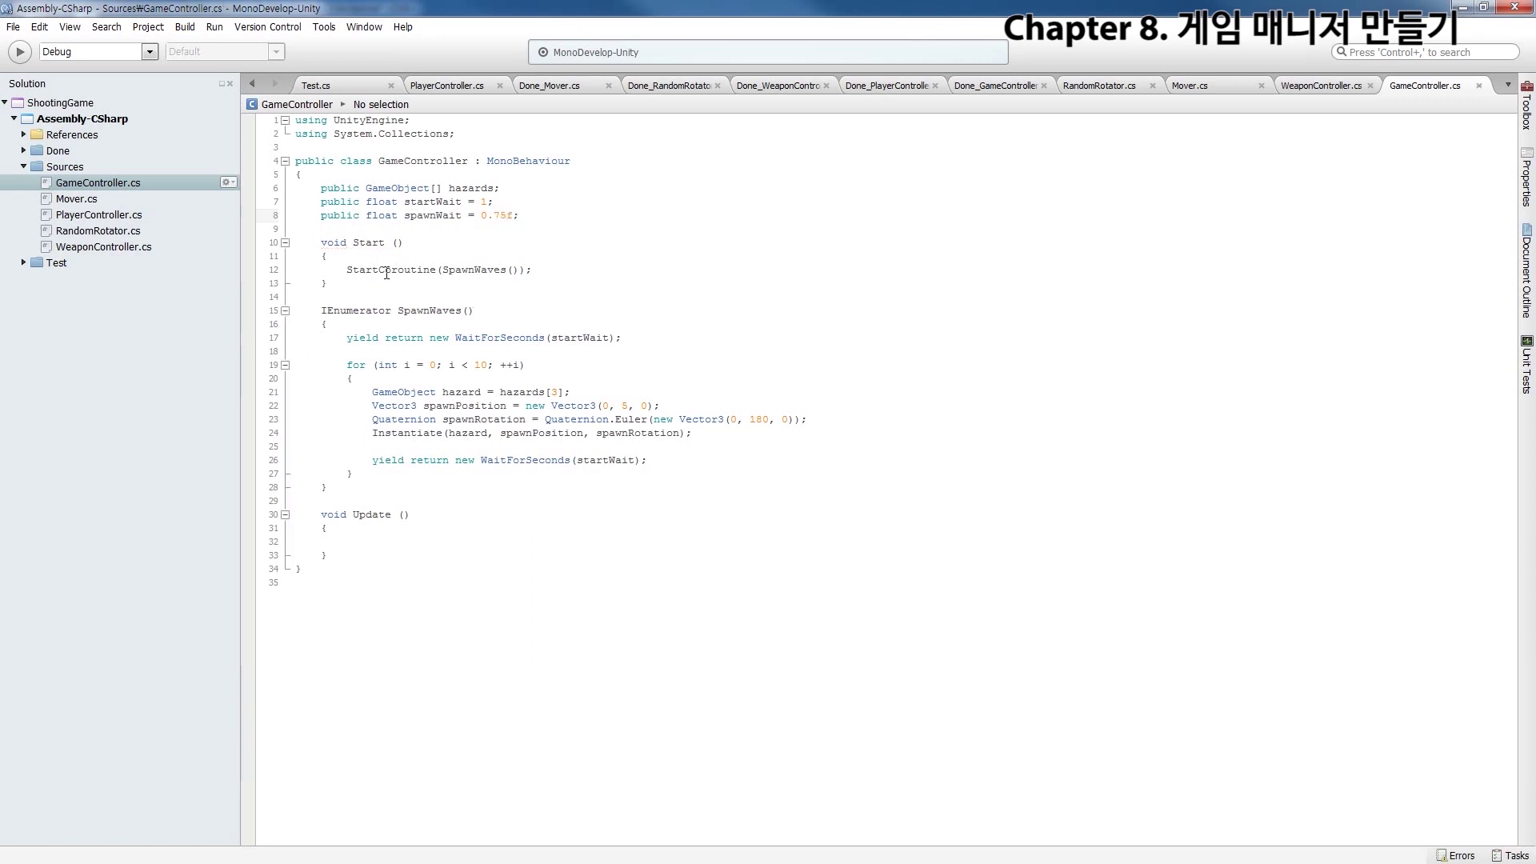
# Replace startWait in the loop's WaitForSeconds with spawnWait
pyautogui.click(435, 217)
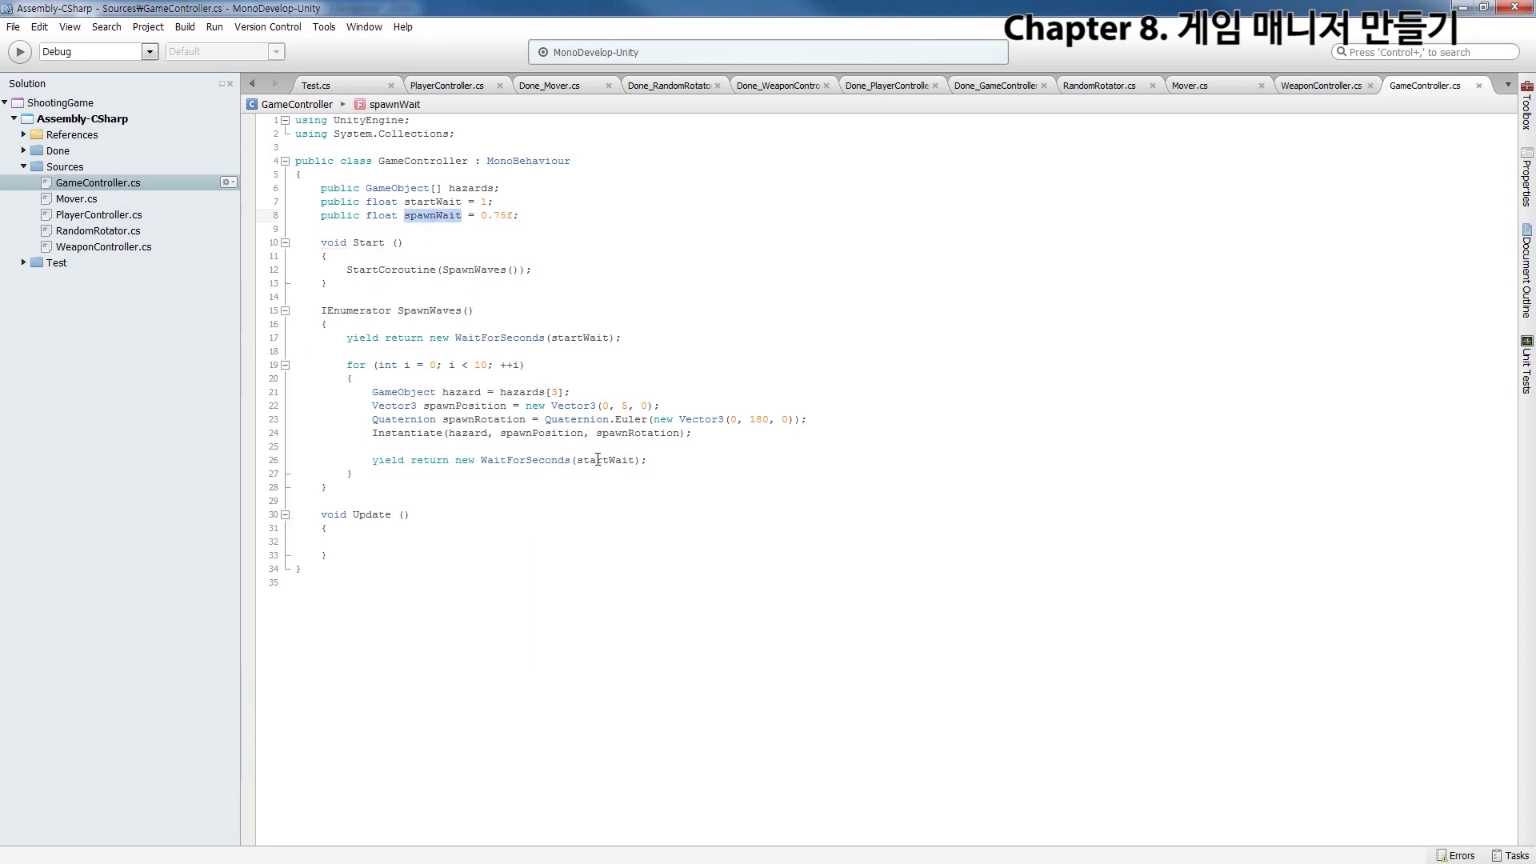
pyautogui.doubleClick(596, 460)
pyautogui.write('spawnWait')
pyautogui.click(586, 489)
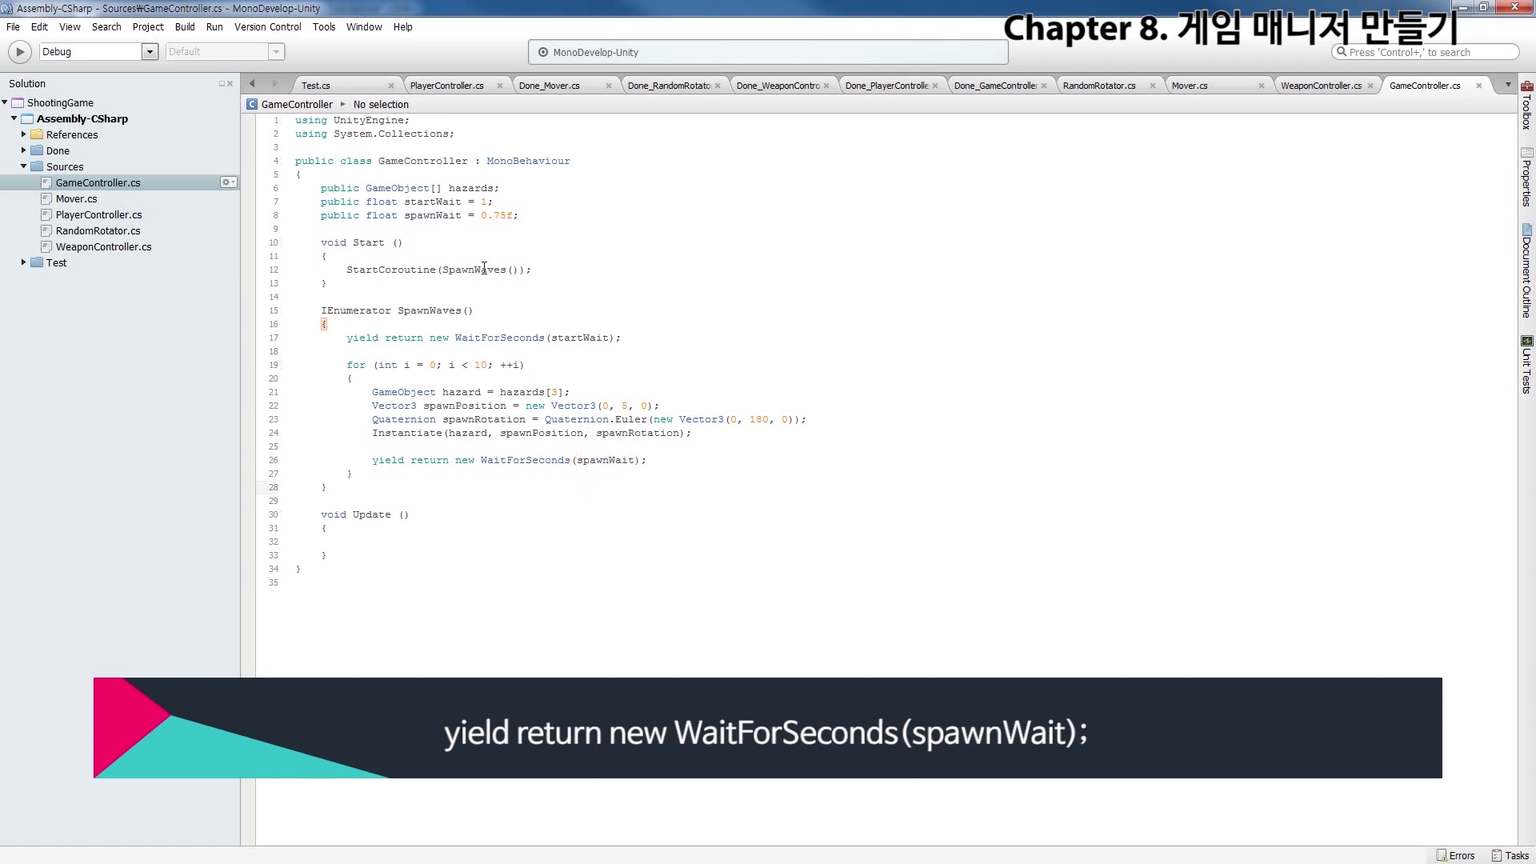
# Highlight the spawnWait declaration, its 0.75f value and its use in the loop wait for review
pyautogui.doubleClick(610, 460)
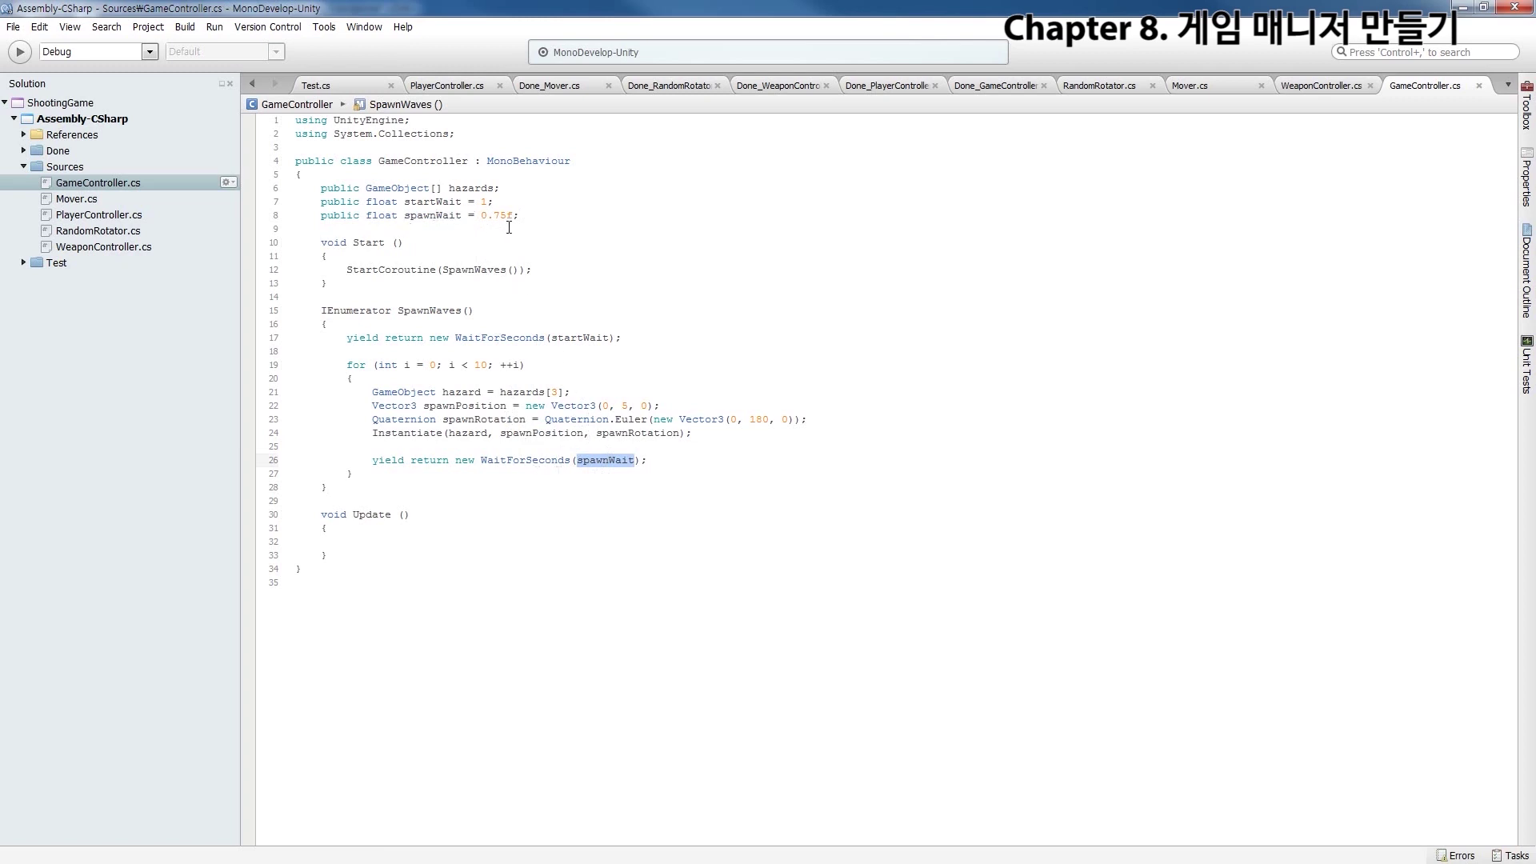
pyautogui.moveTo(321, 221); pyautogui.dragTo(536, 217)
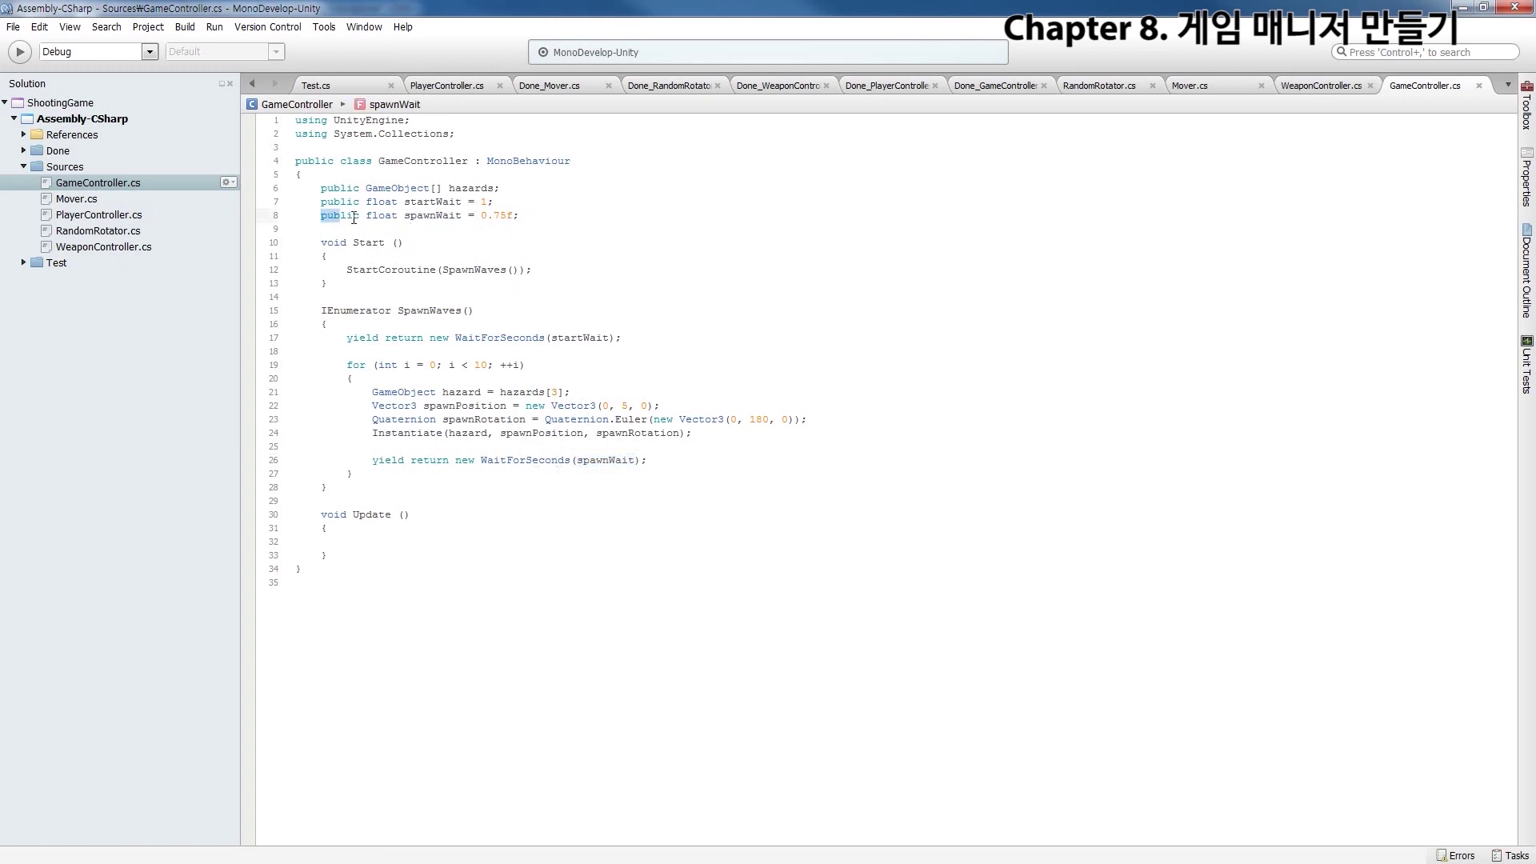
pyautogui.doubleClick(445, 217)
pyautogui.click(438, 256)
pyautogui.doubleClick(609, 455)
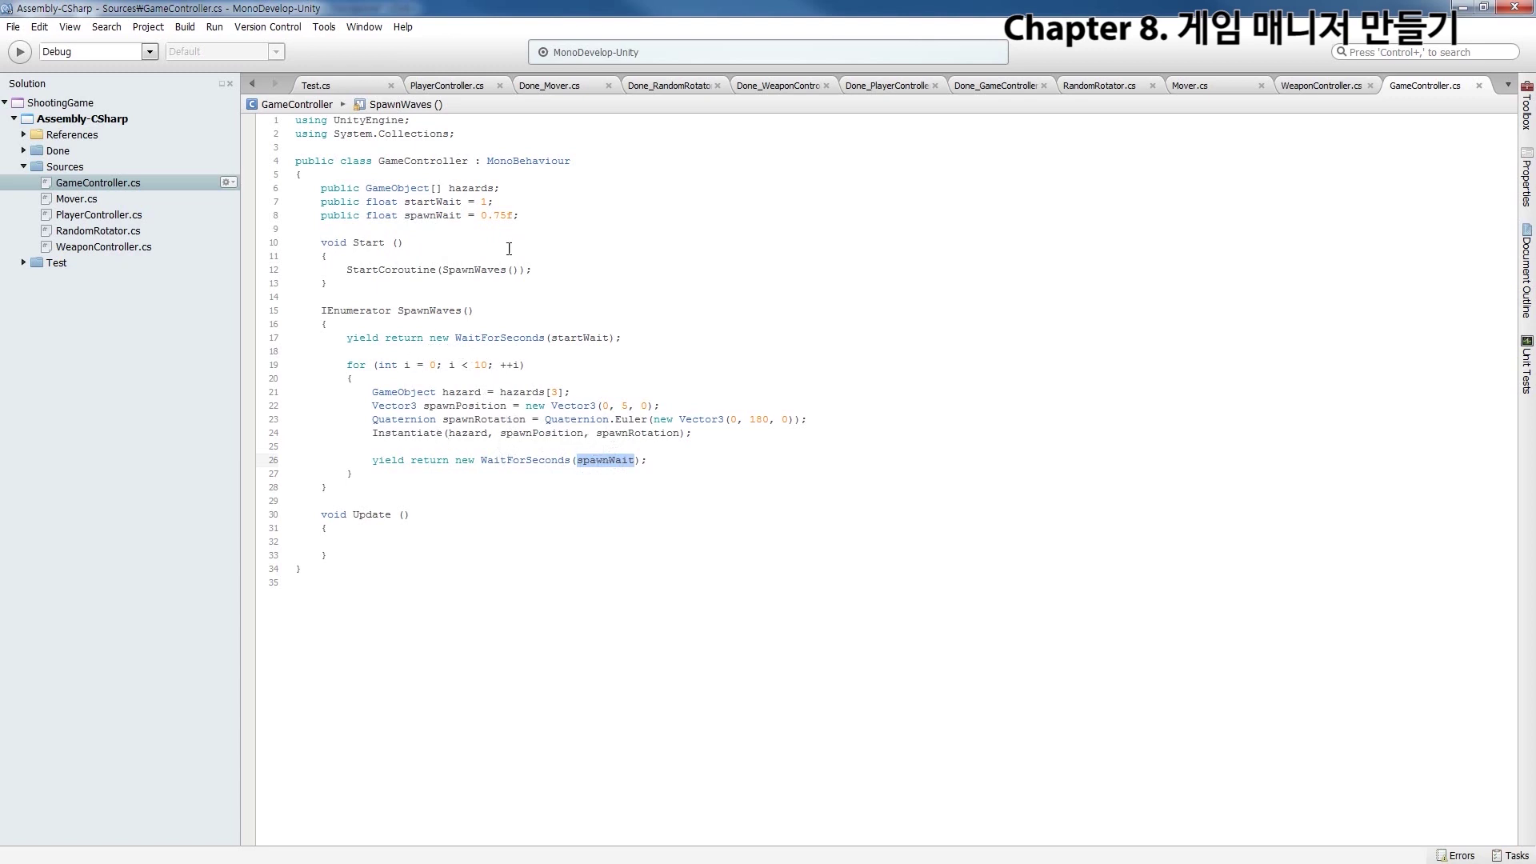
pyautogui.moveTo(518, 216); pyautogui.dragTo(479, 218)
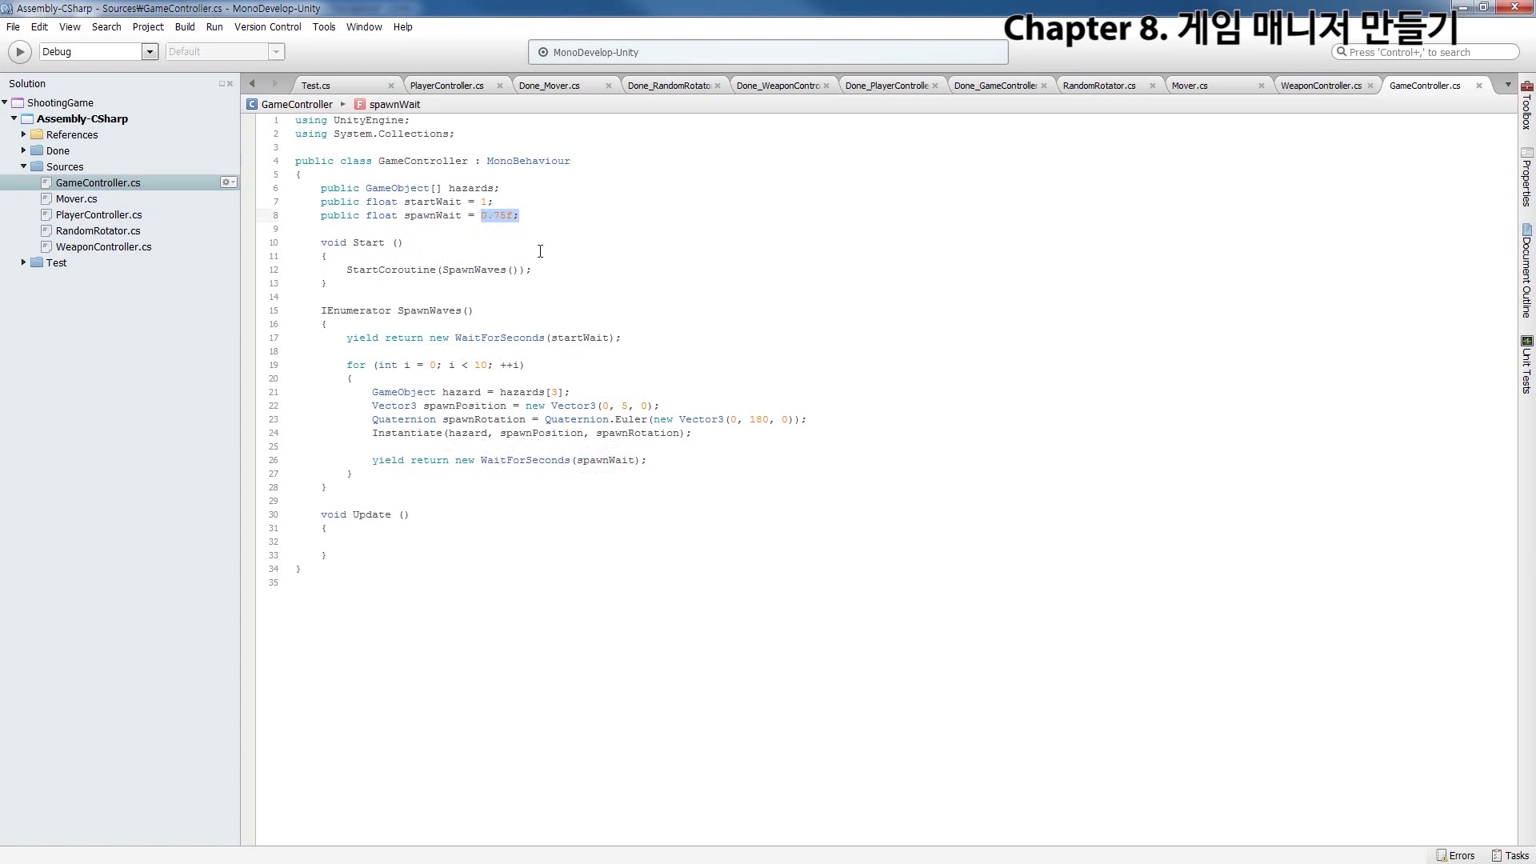
pyautogui.click(633, 458)
# Play-test the scene in Unity, watching enemy ship clones spawn one after another, then stop
pyautogui.click(1463, 7)
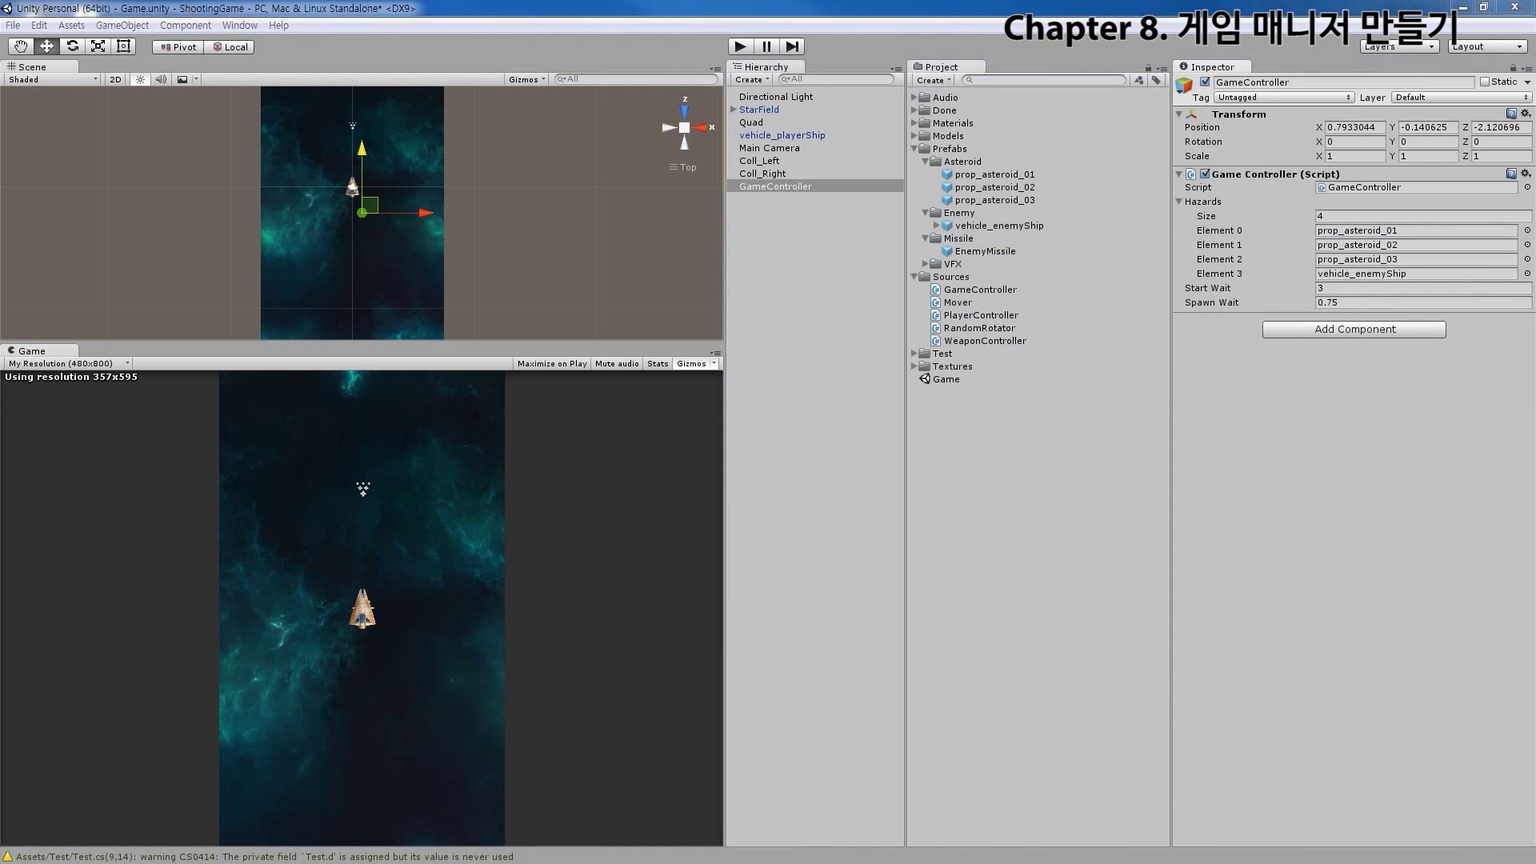
pyautogui.click(741, 47)
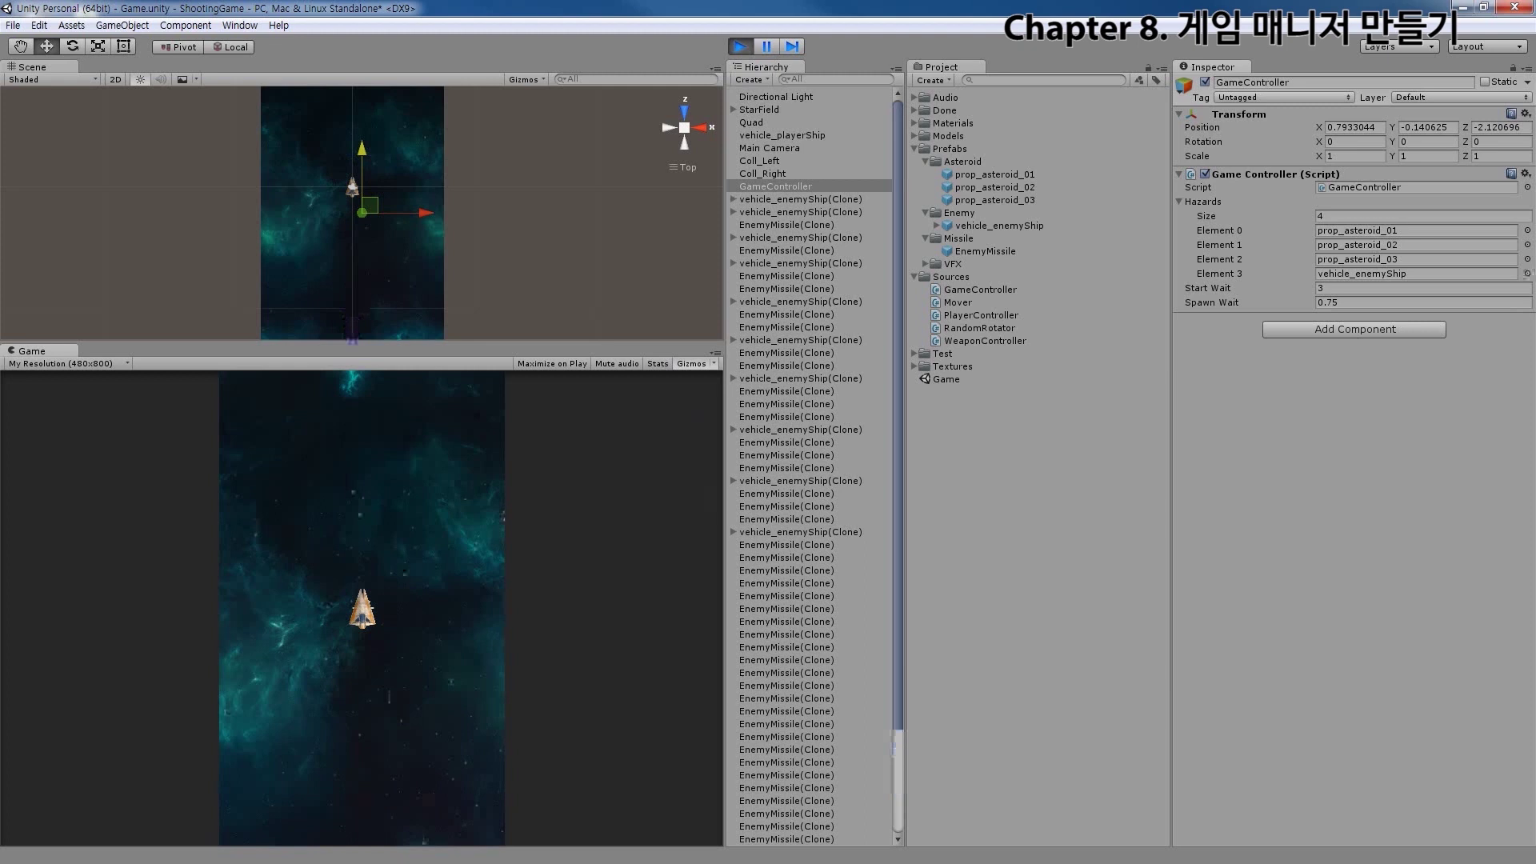
pyautogui.hotkey('ctrl', 'p')
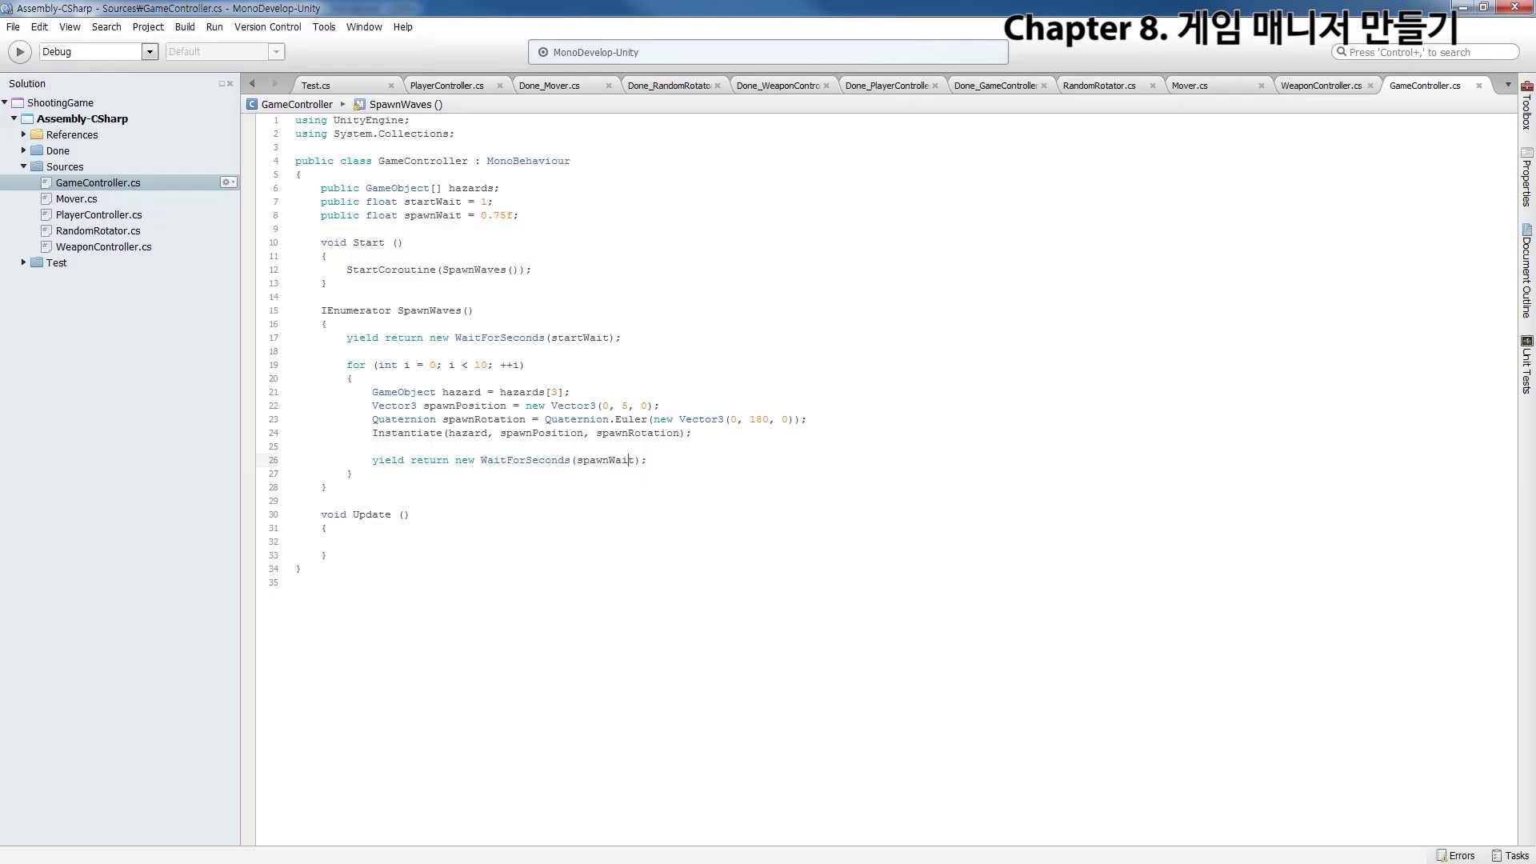
# Try several index values in hazards[] on line 21, then delete the index, leaving hazards[] empty
pyautogui.press('Down')
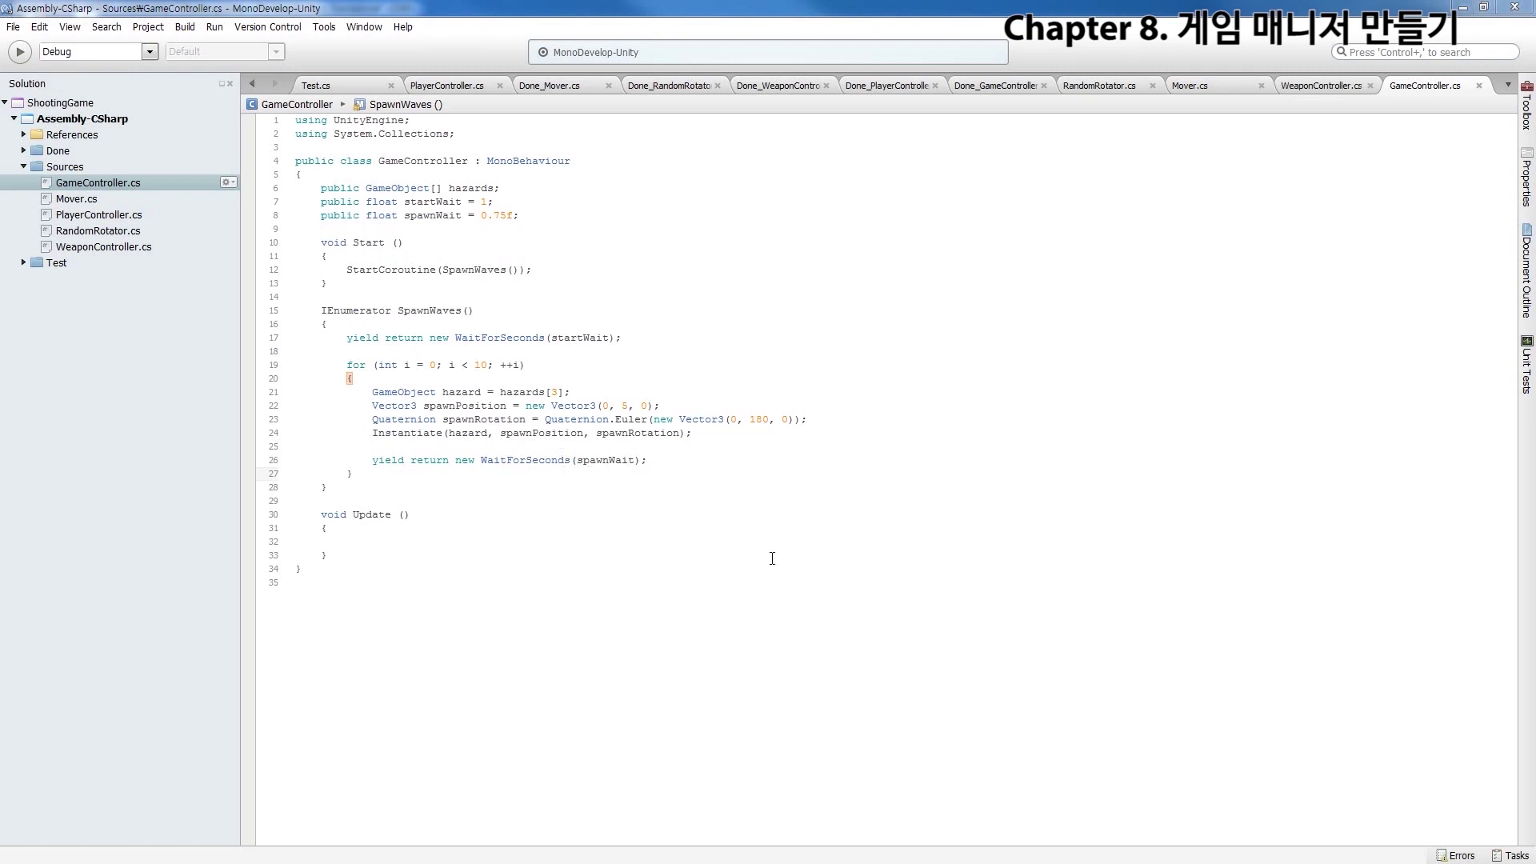
pyautogui.click(559, 392)
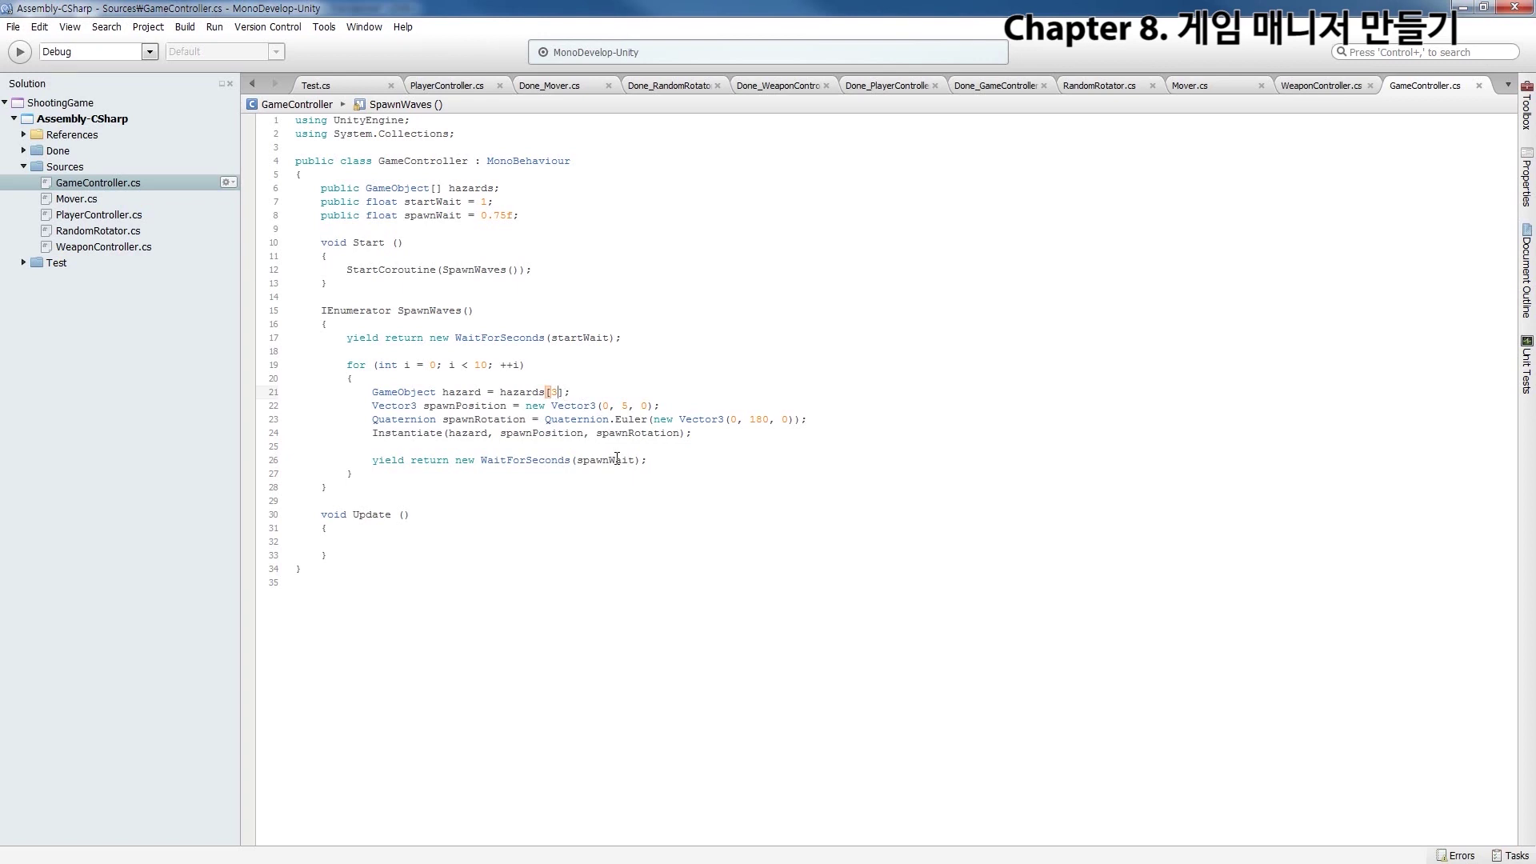
pyautogui.press('BackSpace')
pyautogui.write('0')
pyautogui.write('i')
pyautogui.press('BackSpace')
pyautogui.write('2')
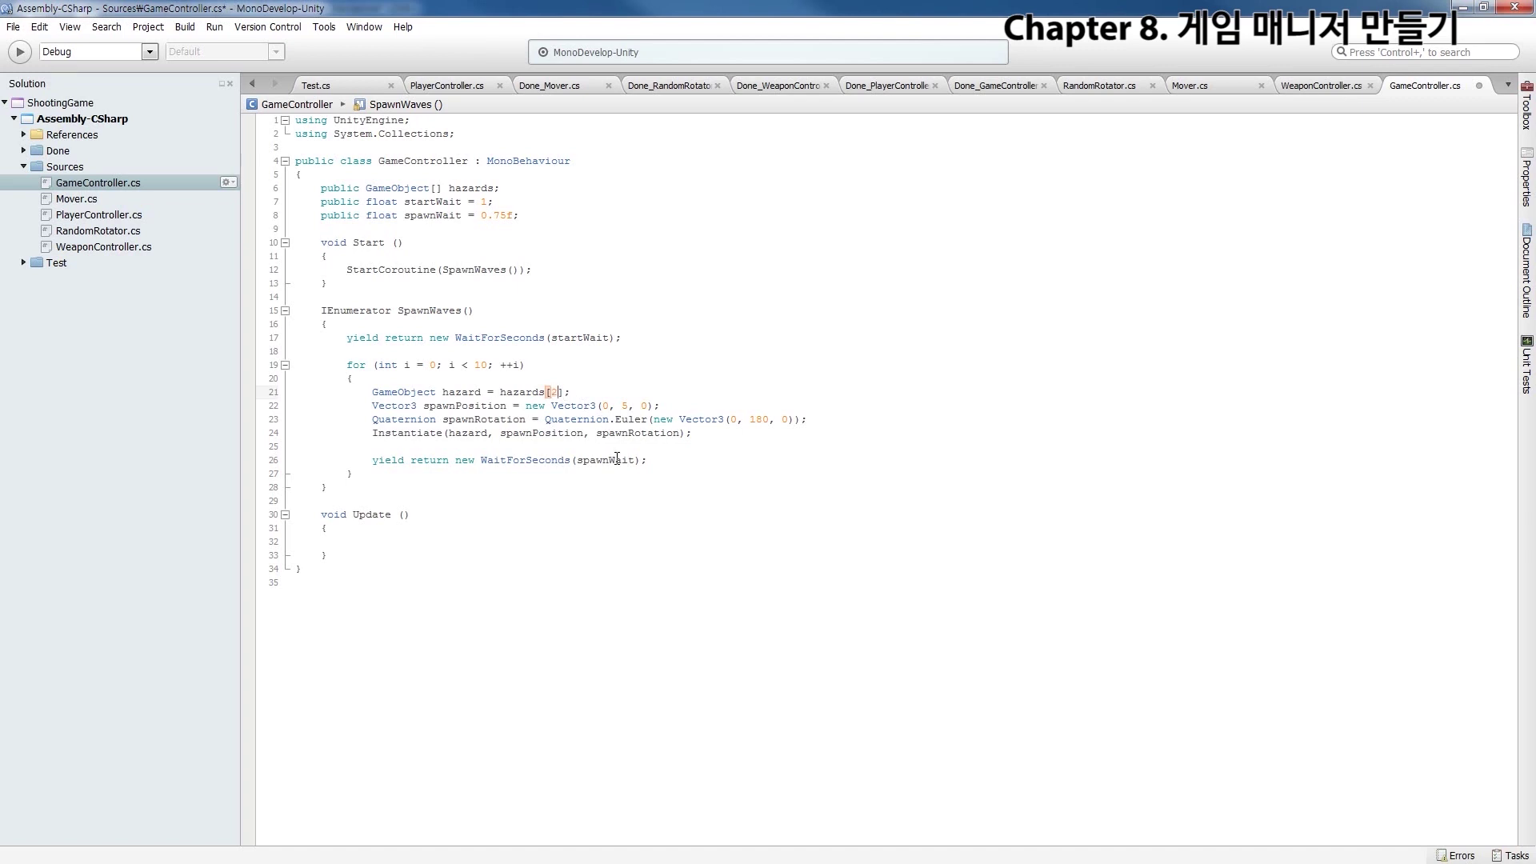
pyautogui.write('0')
pyautogui.press('BackSpace')
pyautogui.write('1')
pyautogui.write('2')
pyautogui.press('BackSpace')
pyautogui.write('3')
pyautogui.press('BackSpace')
# Insert Random.Range() inside the hazards[] brackets on line 21 using autocomplete
pyautogui.click(554, 411)
pyautogui.click(549, 391)
pyautogui.write('Ran')
pyautogui.press('Return')
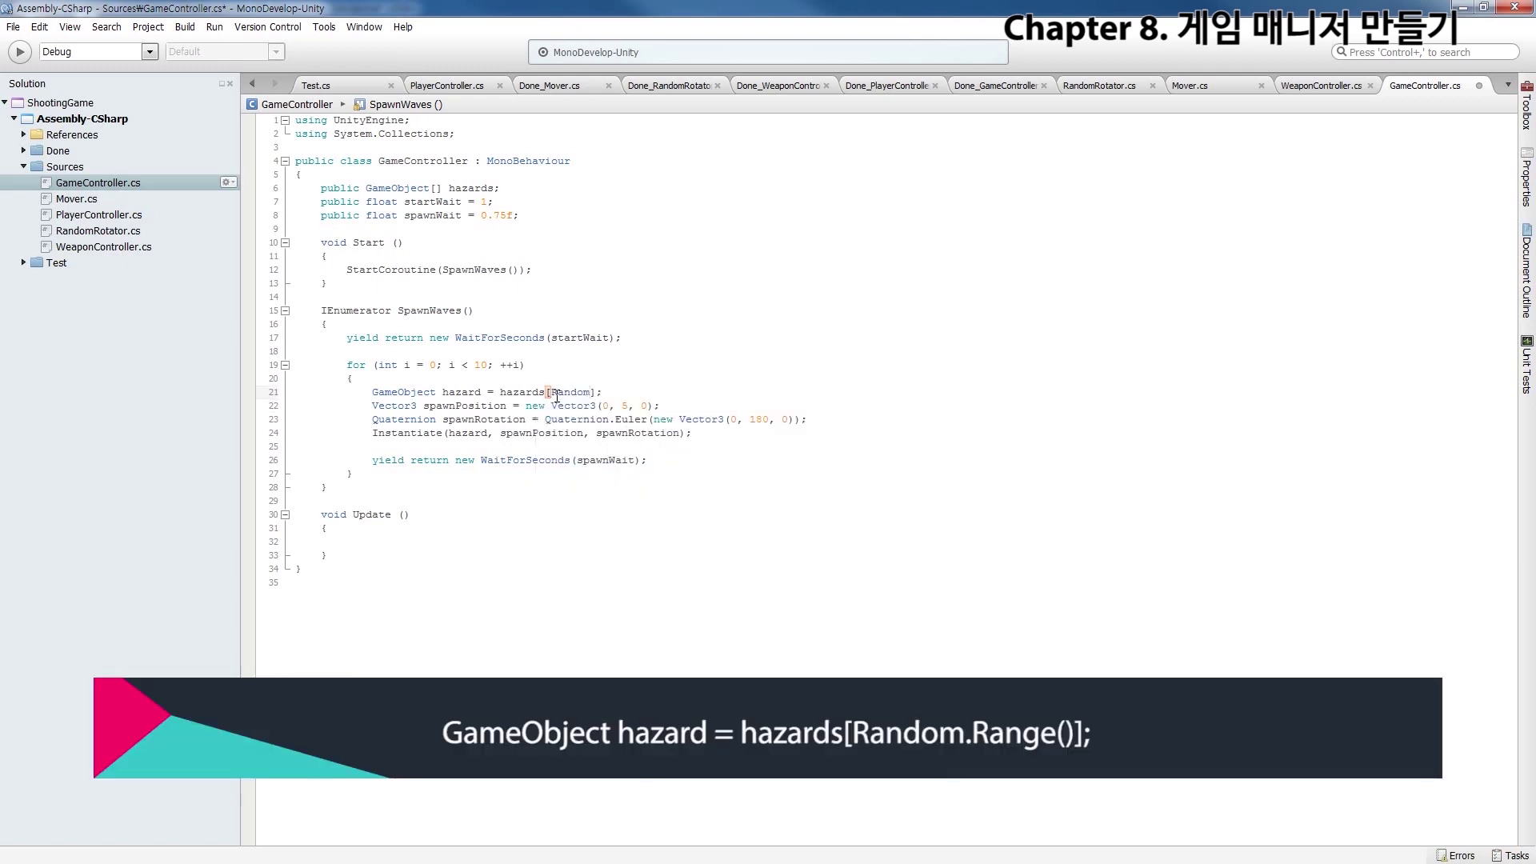
pyautogui.write('.Ra')
pyautogui.press('Return')
pyautogui.write('()')
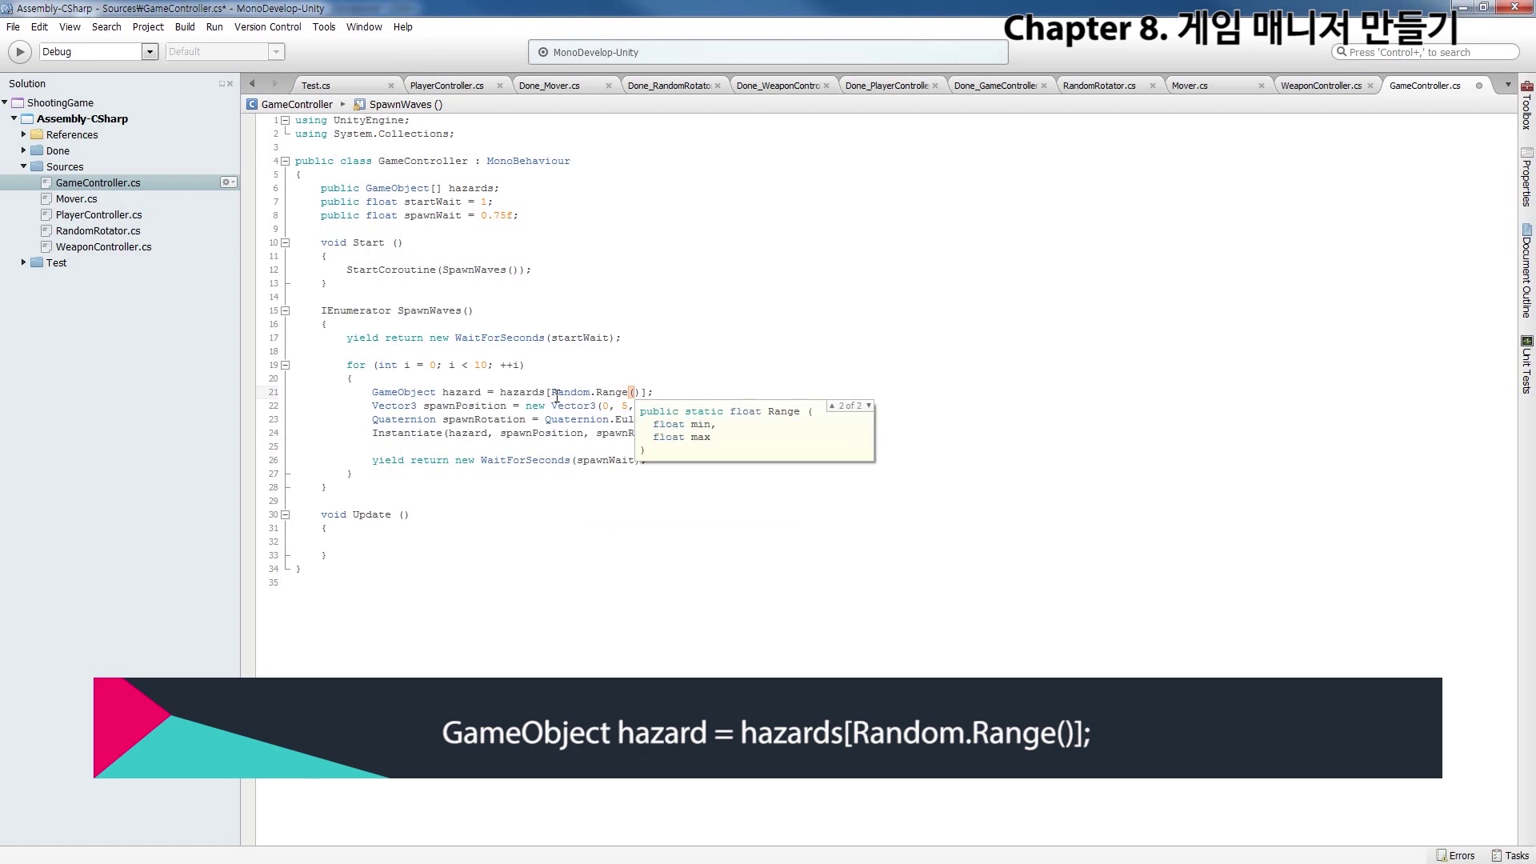
pyautogui.press('Escape')
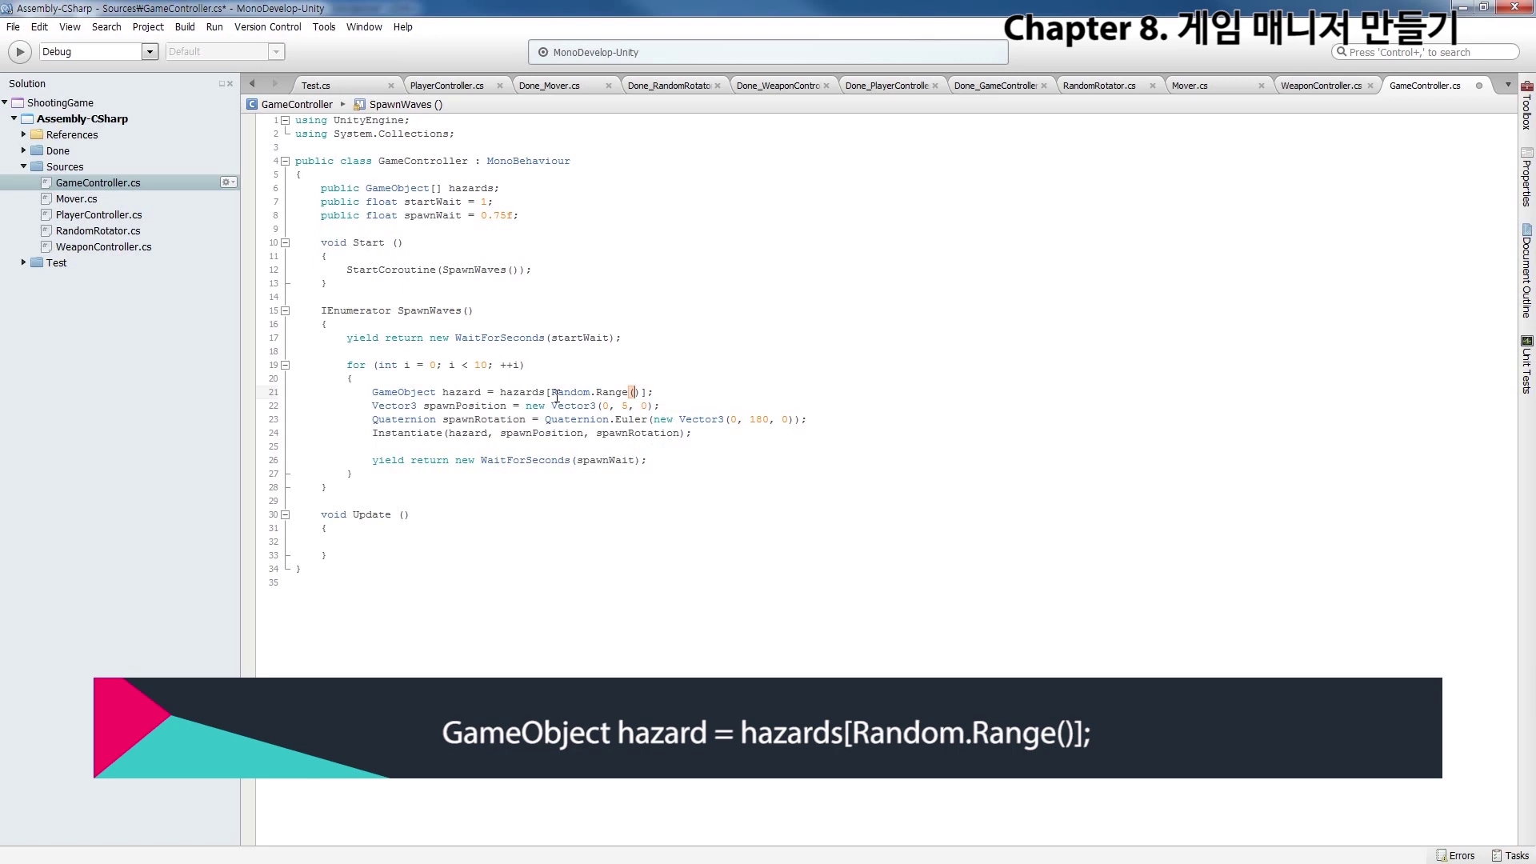
# Fill in the Range arguments 0, 4 so the line reads hazards[Random.Range(0, 4)]
pyautogui.write('0')
pyautogui.press('BackSpace')
pyautogui.write('0,')
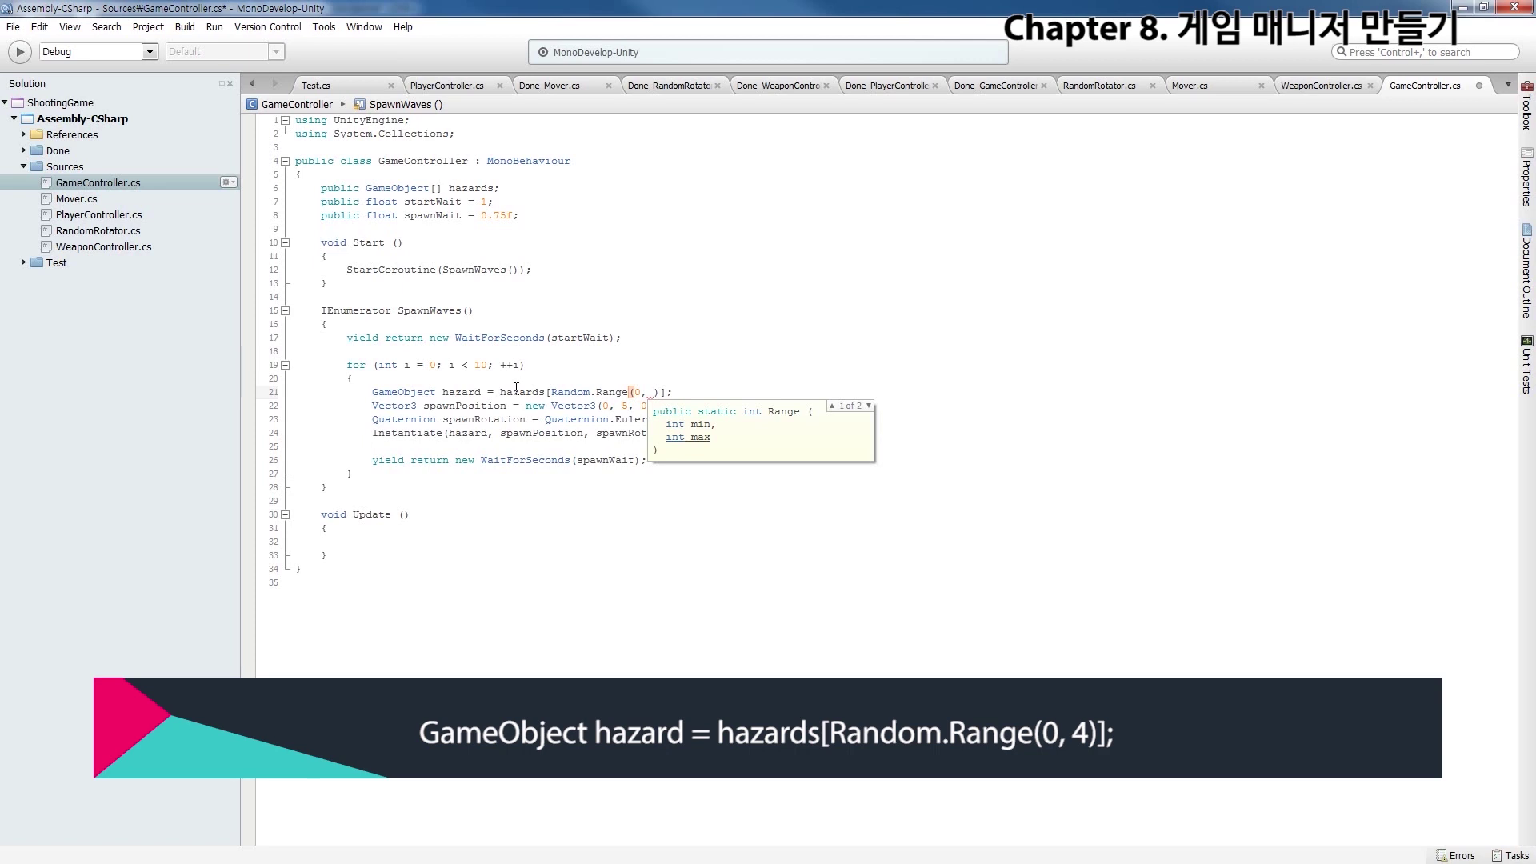
pyautogui.write('4')
pyautogui.press('Escape')
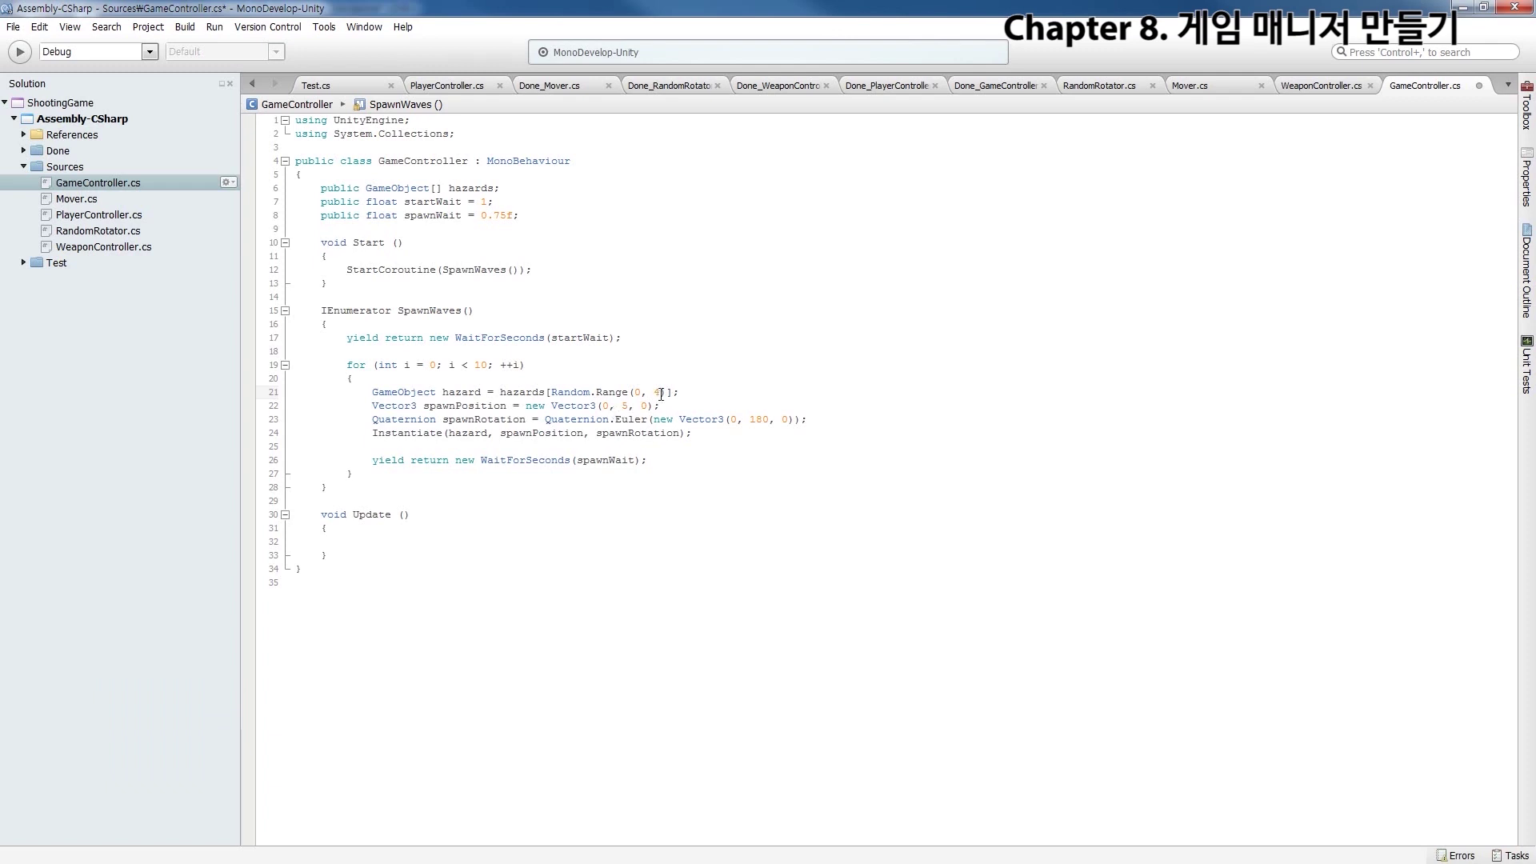
pyautogui.doubleClick(515, 391)
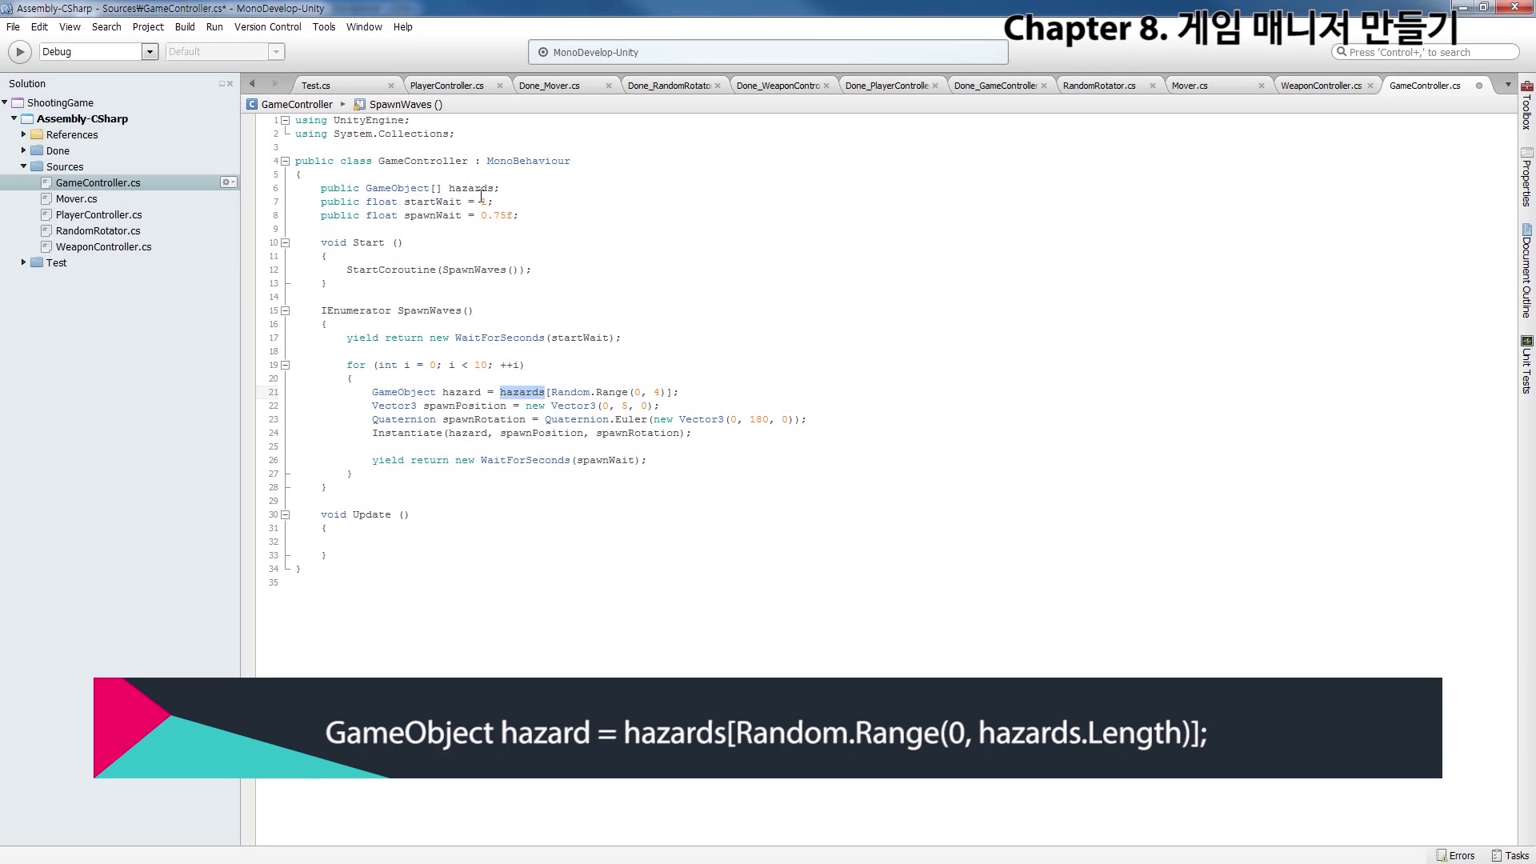
# Replace the Range upper bound 4 with hazards.Length and save the script
pyautogui.click(661, 391)
pyautogui.write('hazards.le')
pyautogui.press('Return')
pyautogui.hotkey('ctrl', 's')
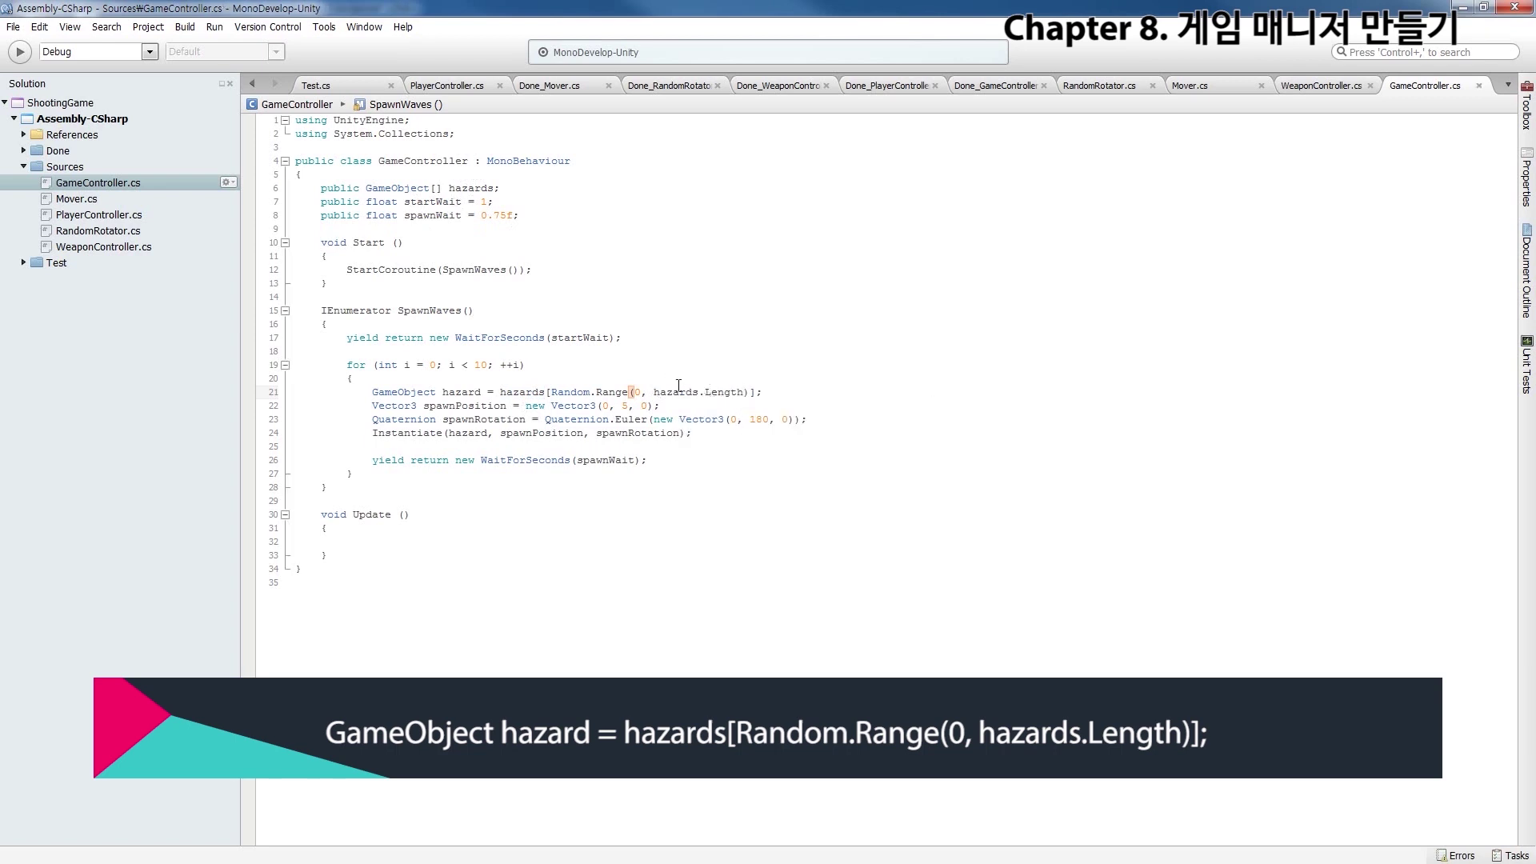
# Highlight hazards.Length and the Random.Range expression for review, then return to Unity
pyautogui.moveTo(653, 392); pyautogui.dragTo(746, 391)
pyautogui.click(669, 473)
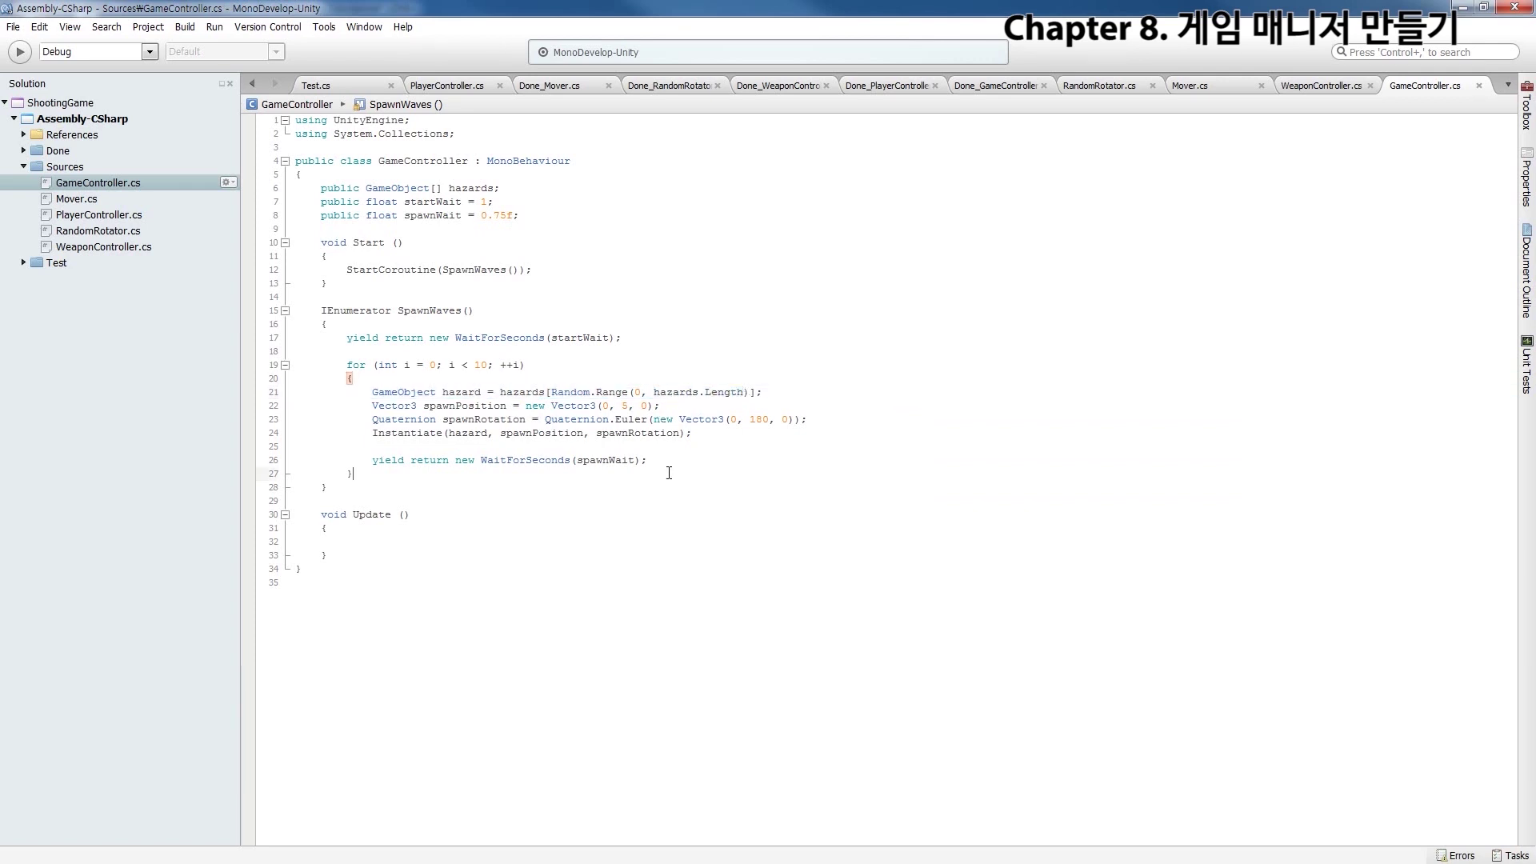
pyautogui.click(667, 480)
pyautogui.moveTo(552, 390); pyautogui.dragTo(742, 390)
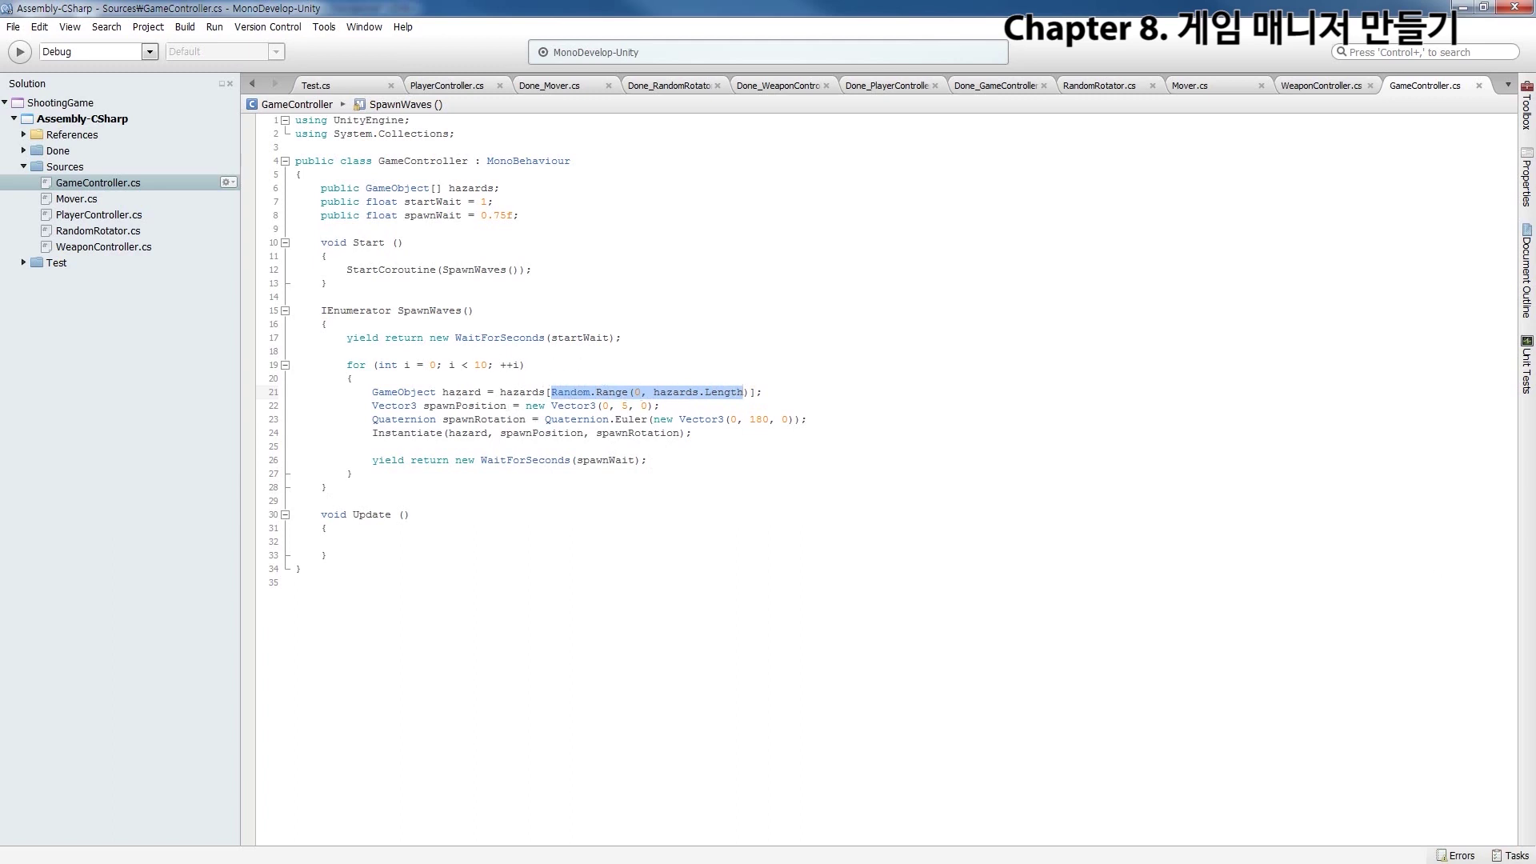
pyautogui.hotkey('alt', 'Tab')
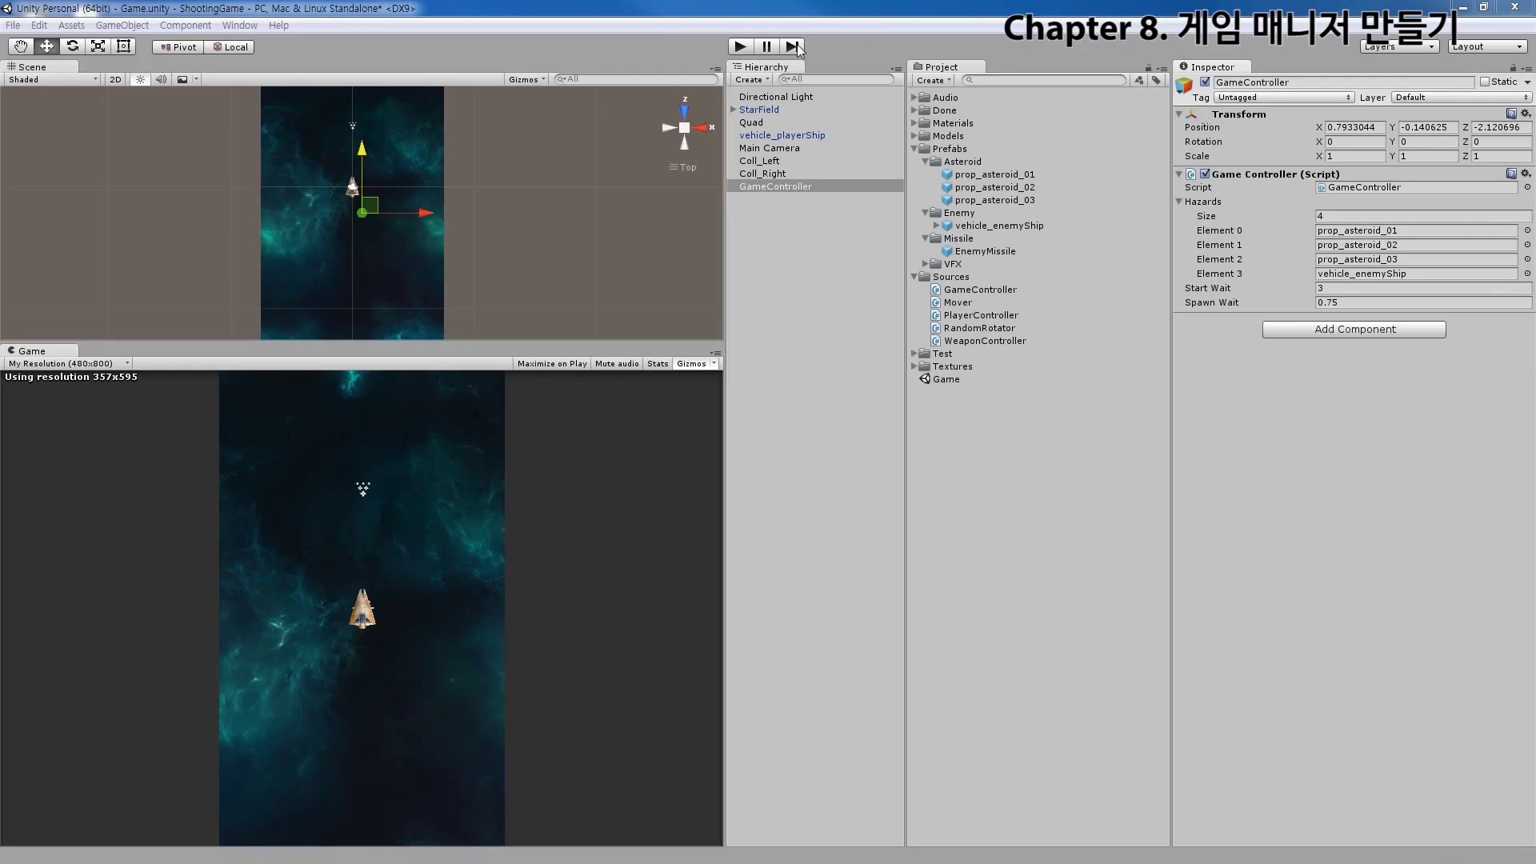
# Run the game to watch random asteroids and enemy ships spawn, stop it, and return to MonoDevelop
pyautogui.click(739, 48)
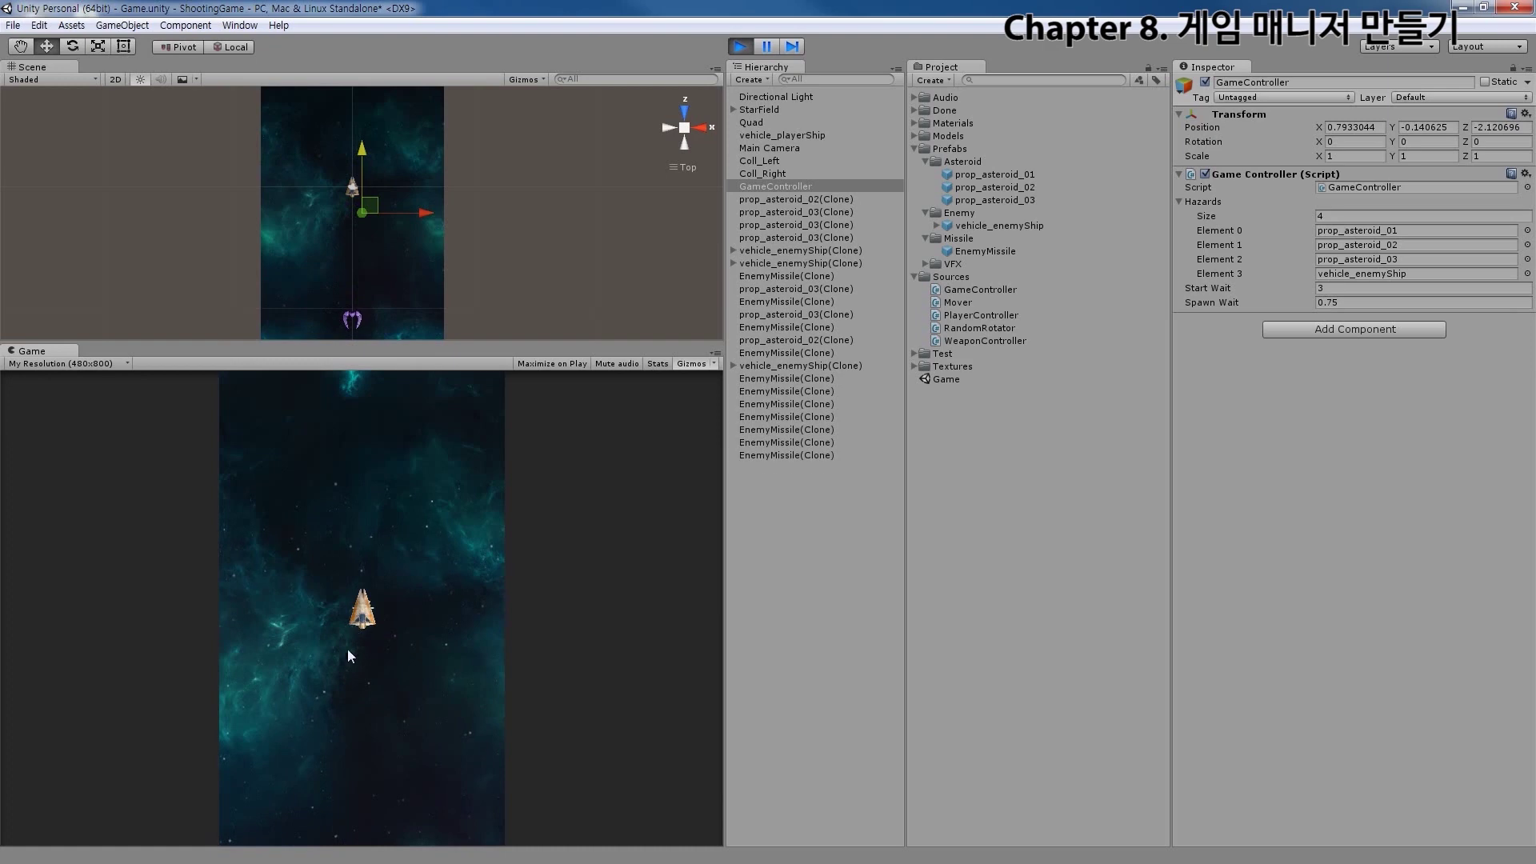
pyautogui.click(741, 46)
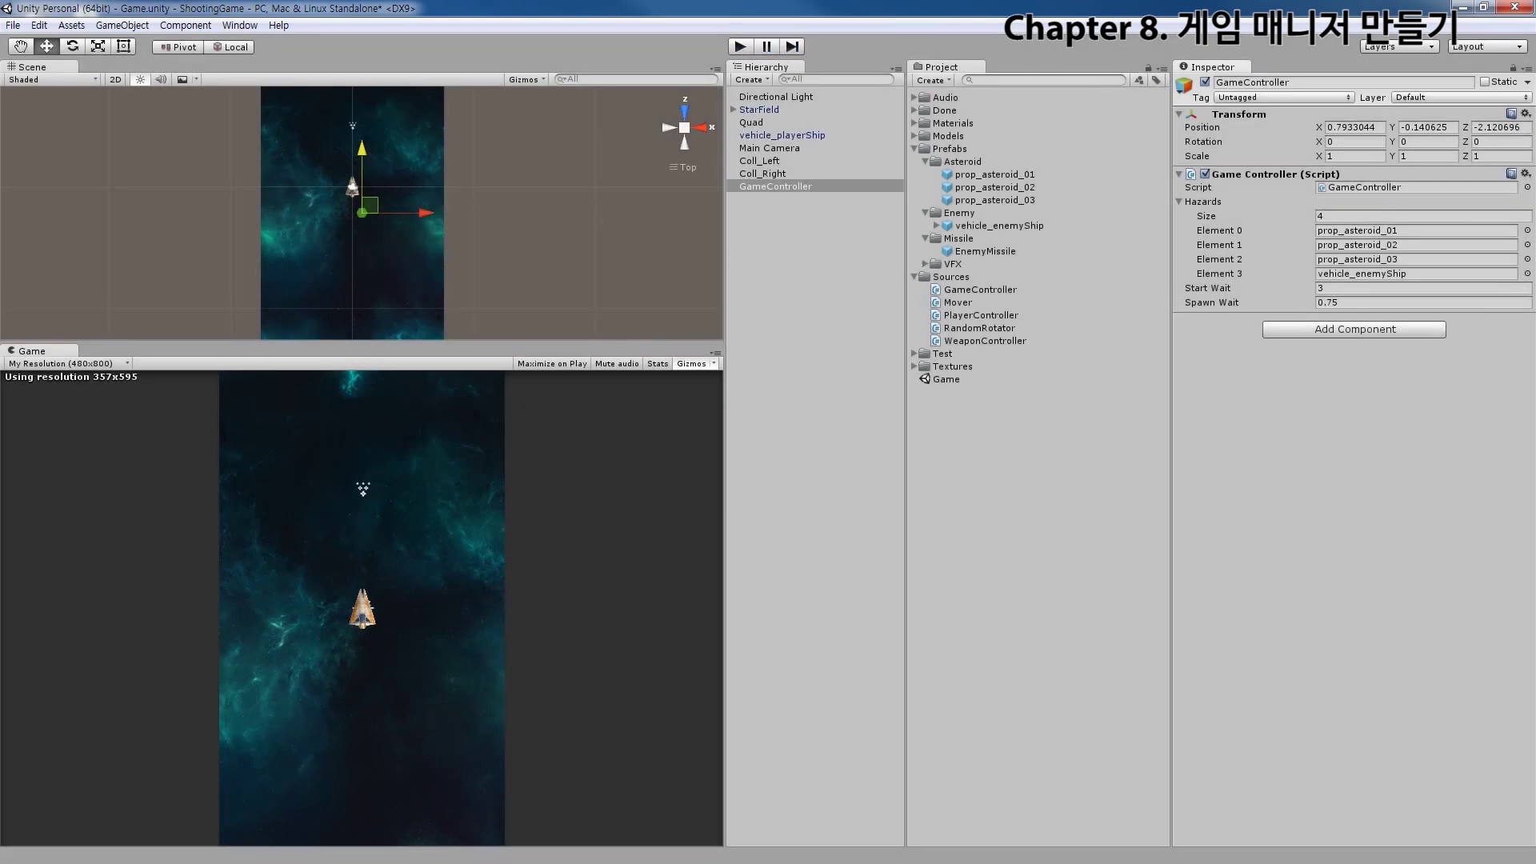
pyautogui.hotkey('alt', 'Tab')
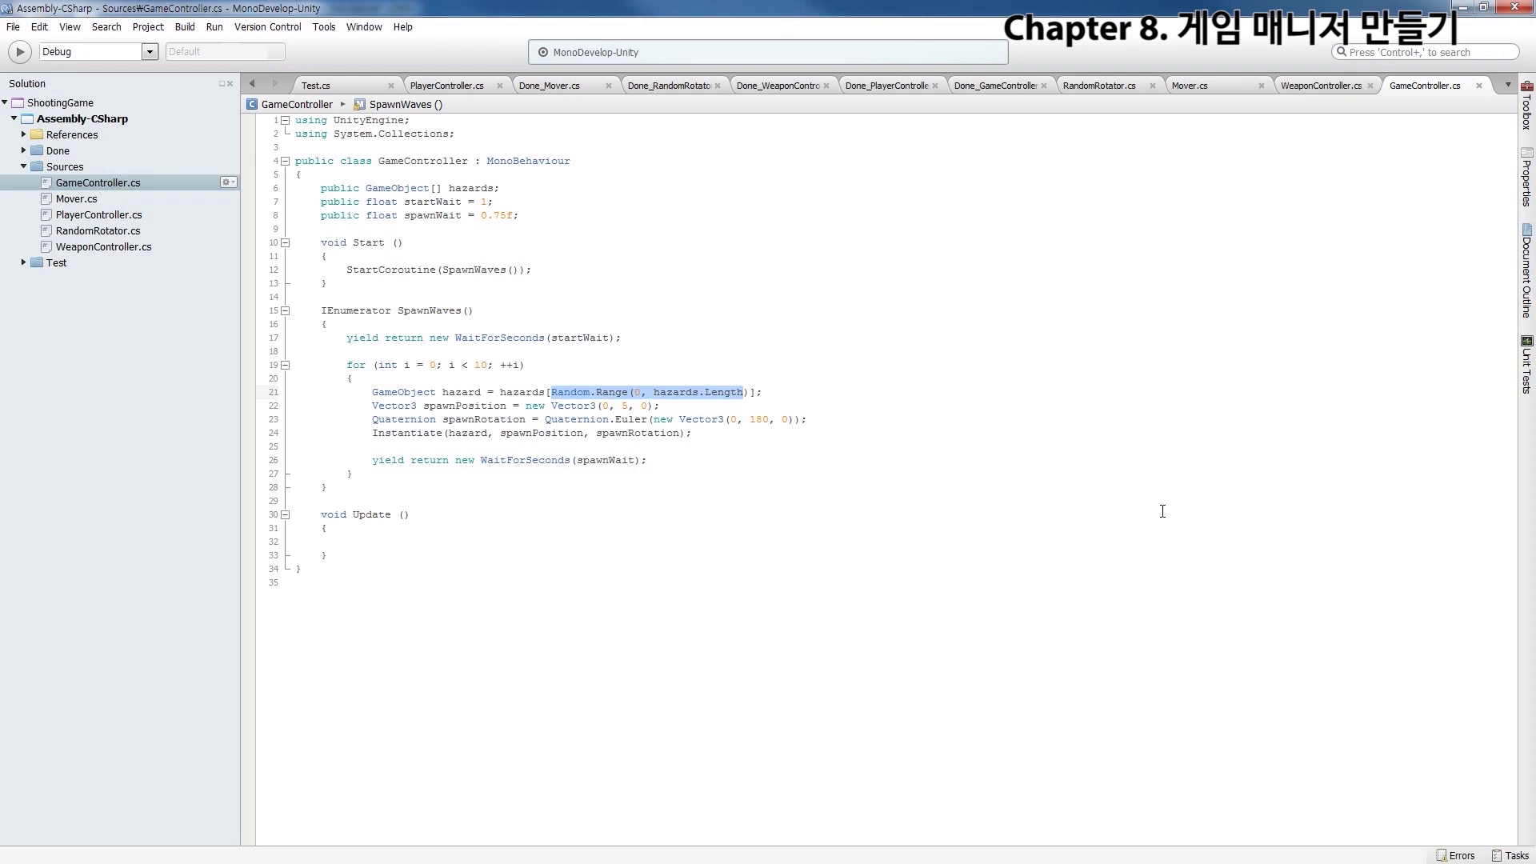
pyautogui.click(638, 432)
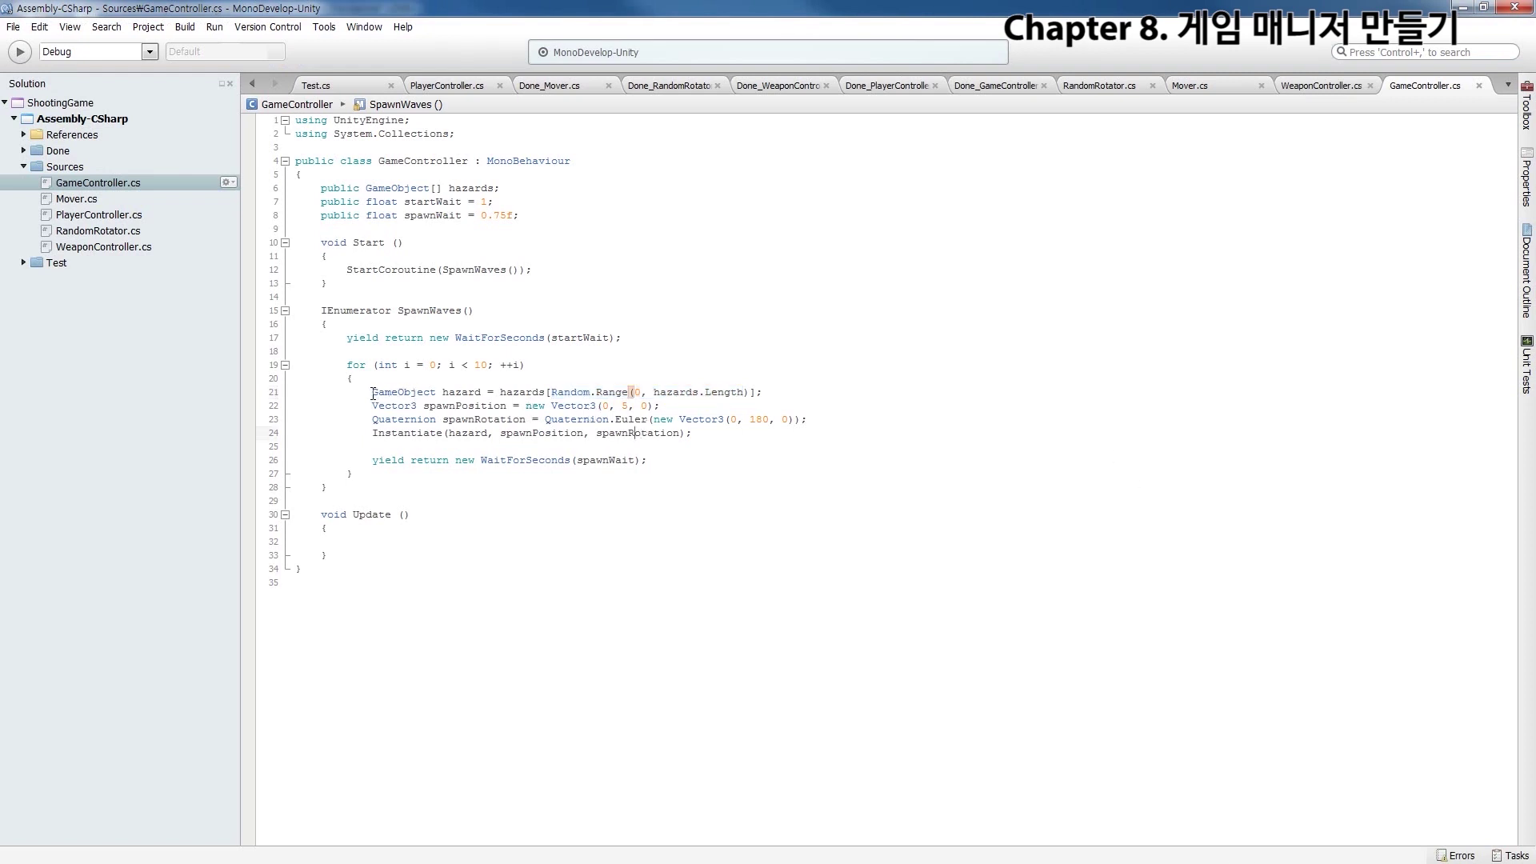
pyautogui.moveTo(373, 393); pyautogui.dragTo(777, 396)
pyautogui.click(730, 443)
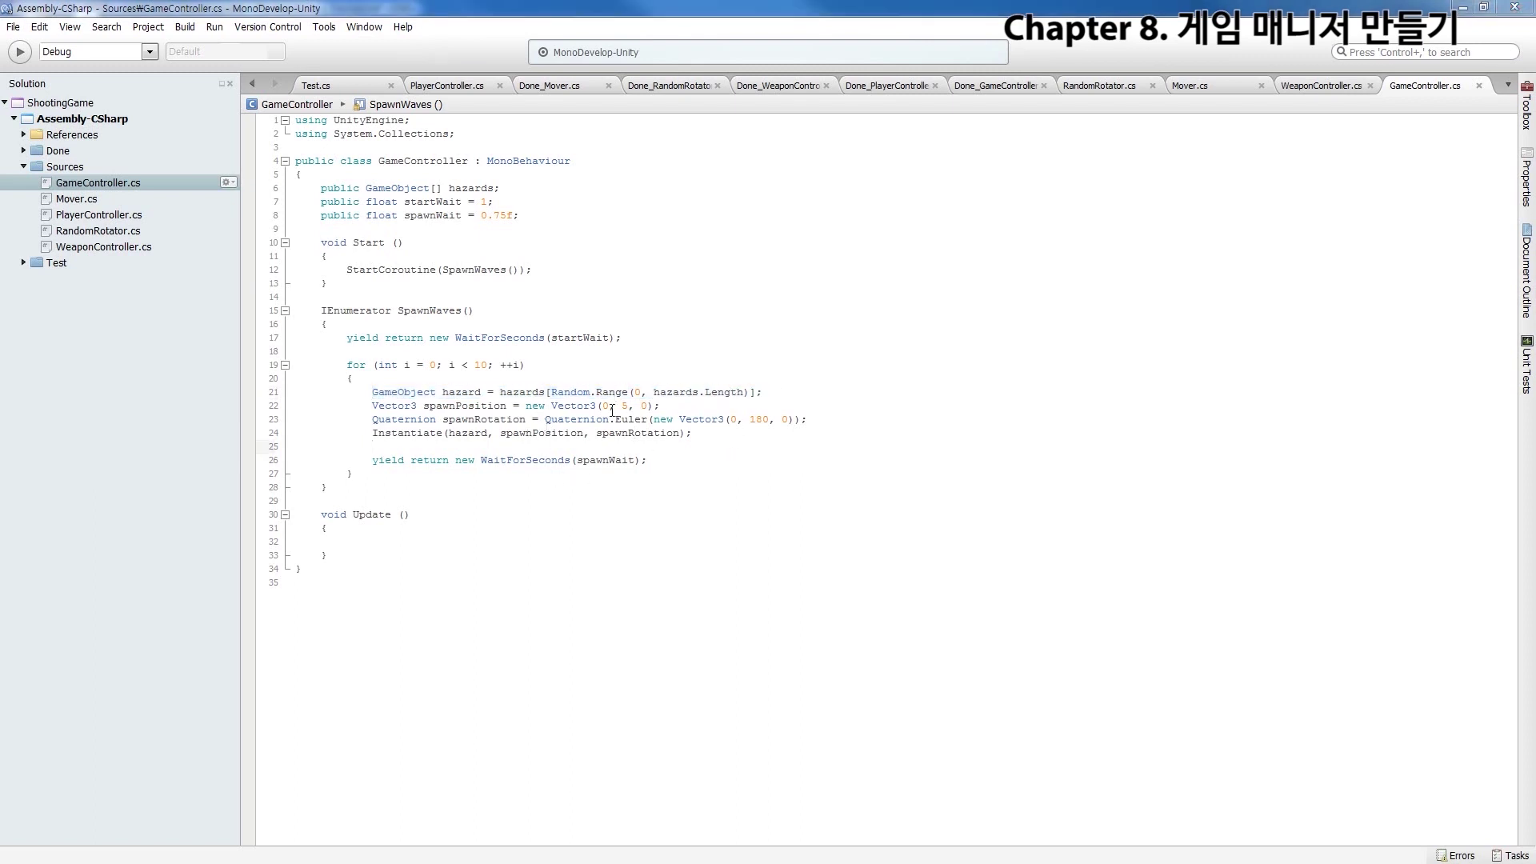
pyautogui.click(1460, 13)
pyautogui.hotkey('ctrl', 'p')
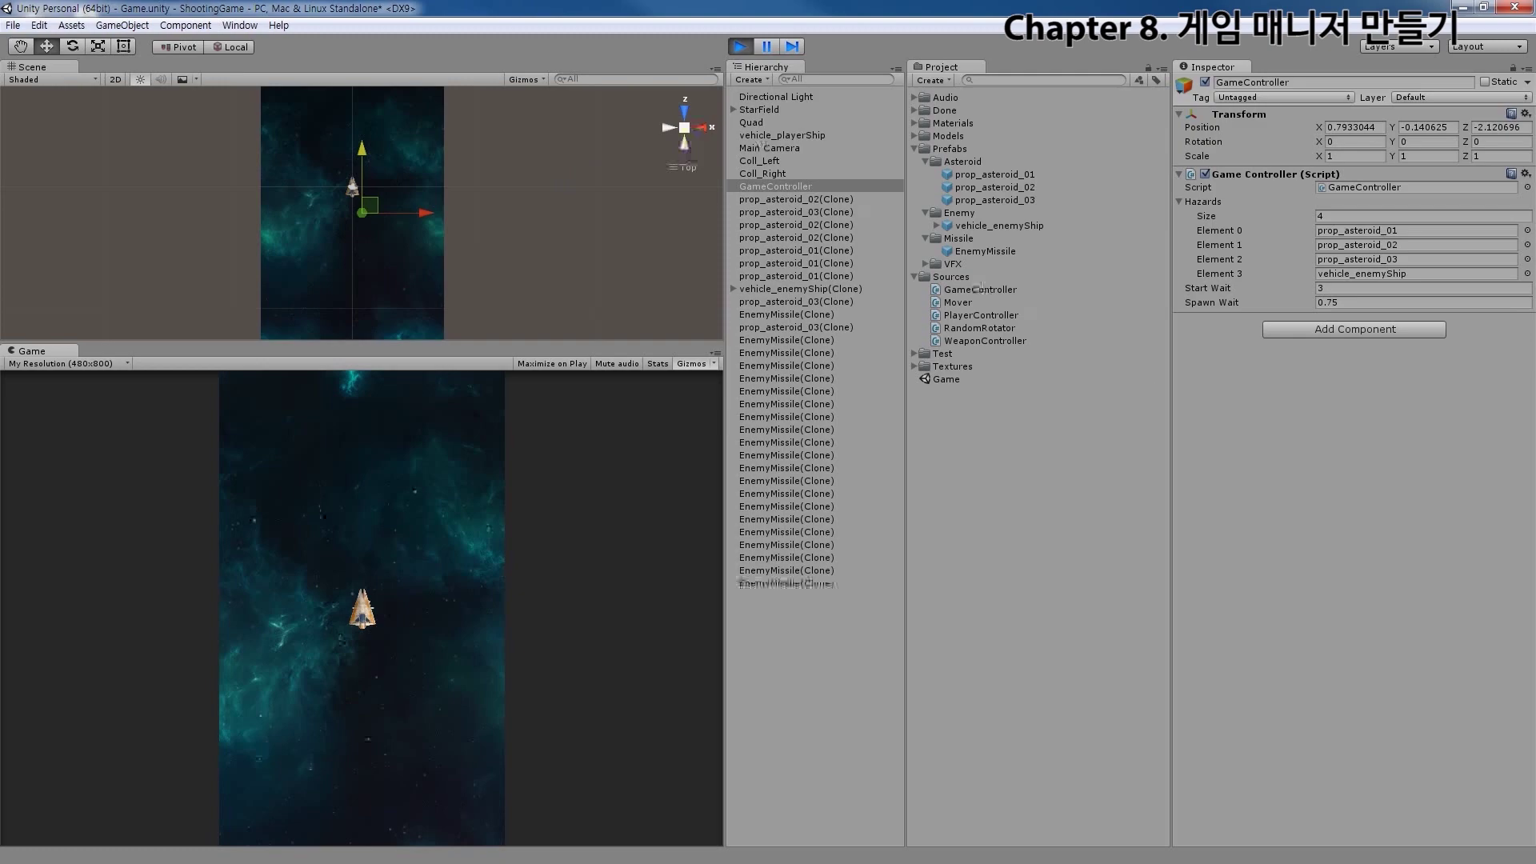
# Open the GameController script from the Project panel
pyautogui.doubleClick(981, 288)
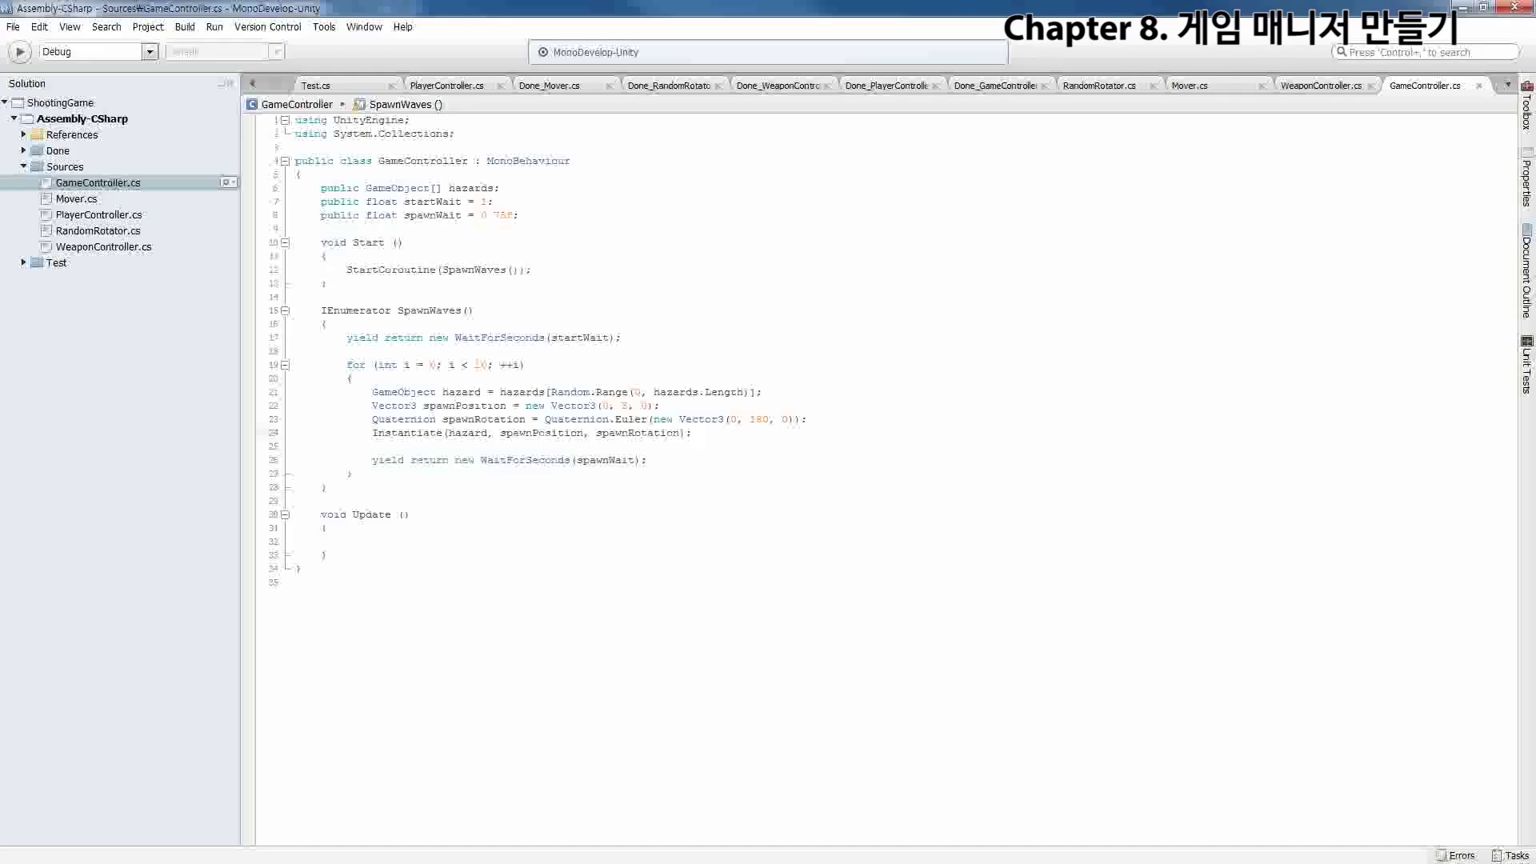
# Insert 'while(true) {' on a new line after the startWait wait in SpawnWaves
pyautogui.click(545, 385)
pyautogui.click(537, 390)
pyautogui.click(650, 336)
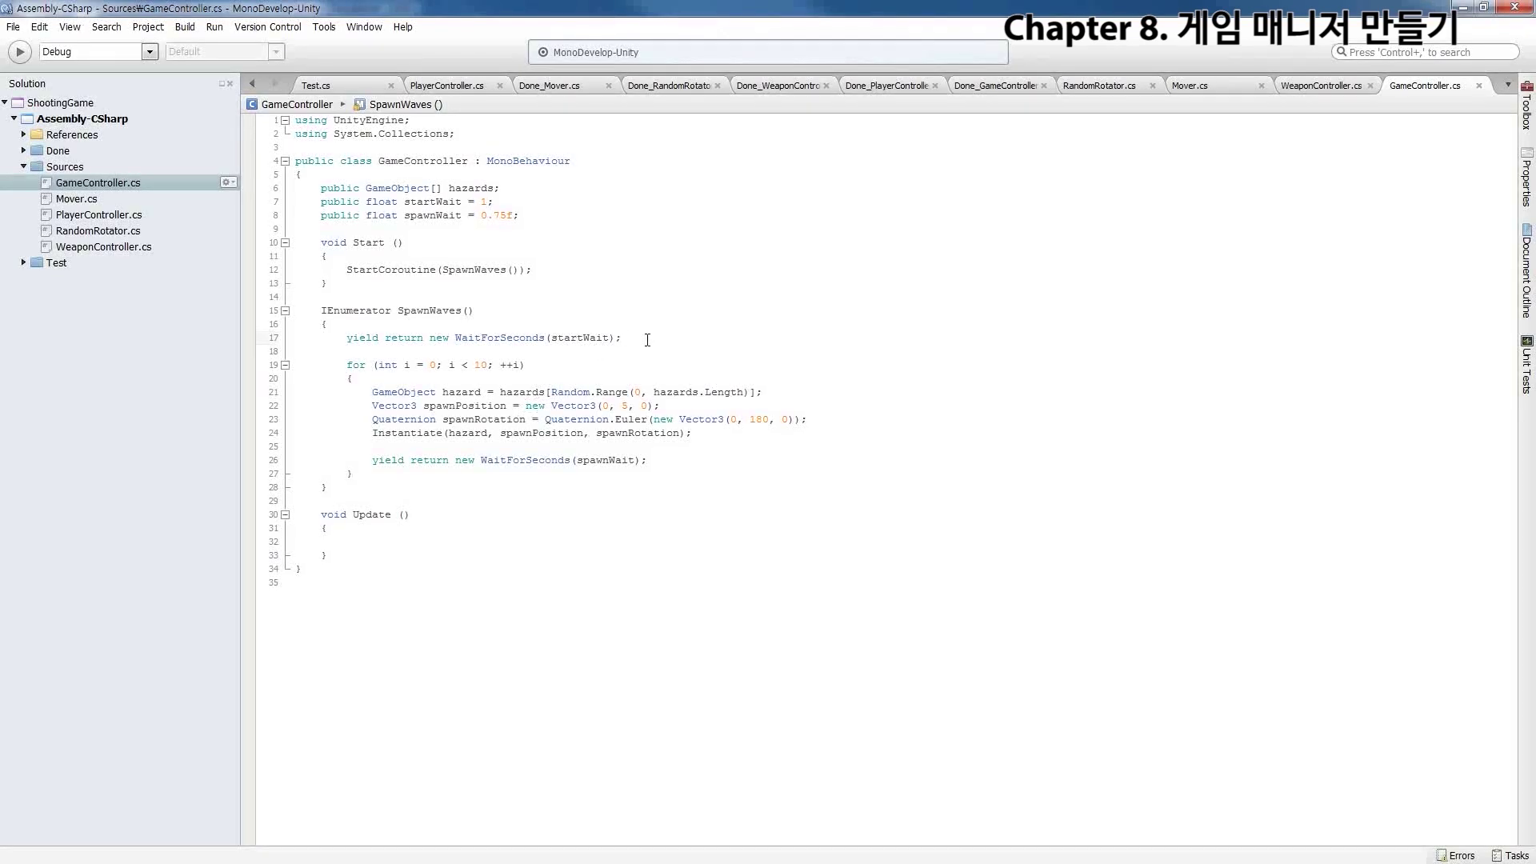
pyautogui.press('Return')
pyautogui.press('Return')
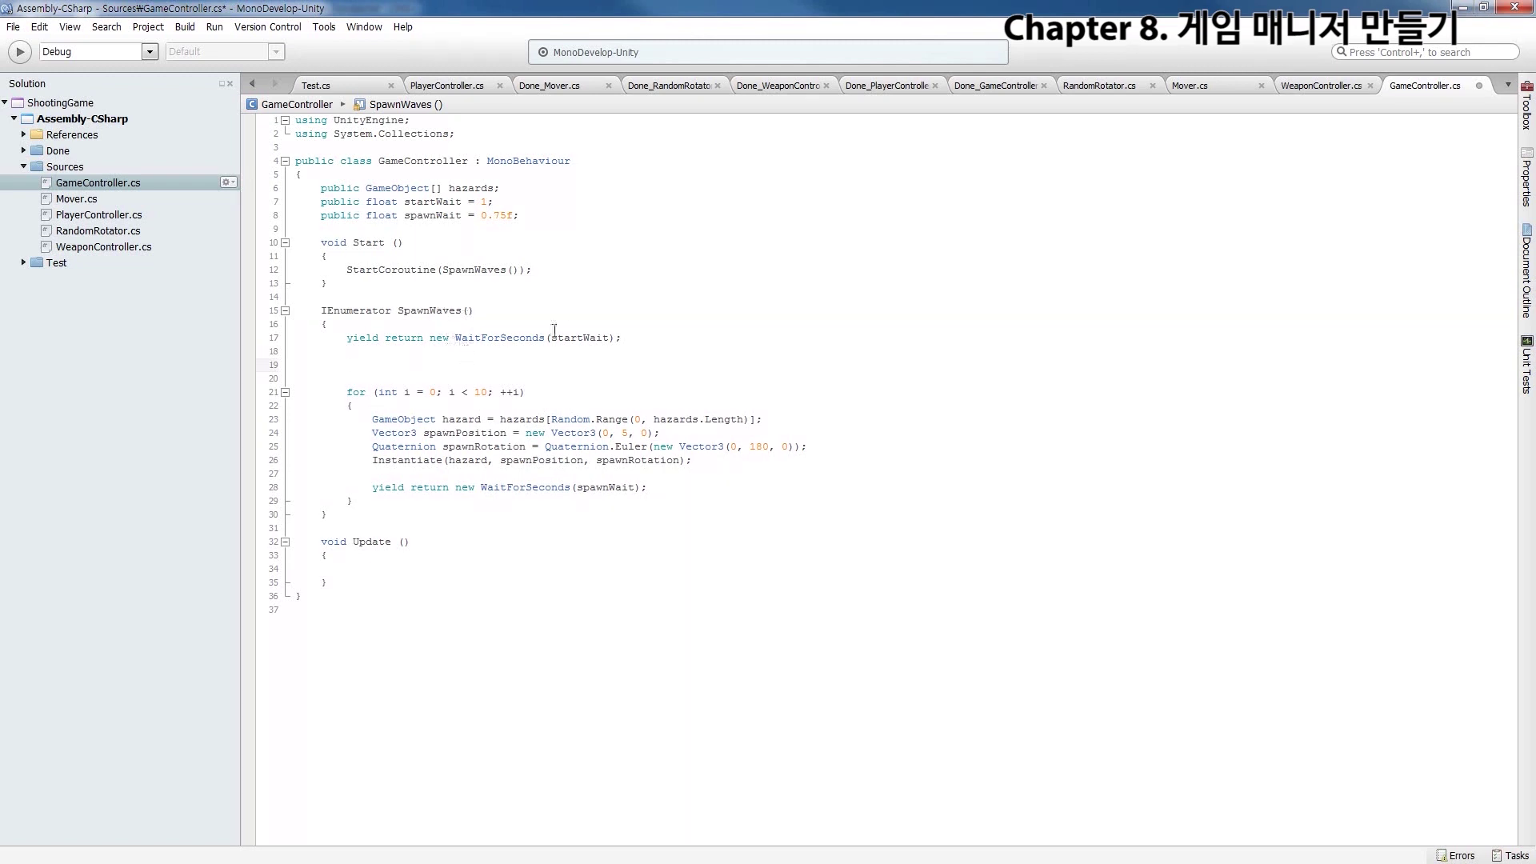
pyautogui.doubleClick(581, 337)
pyautogui.click(431, 370)
pyautogui.write('whi')
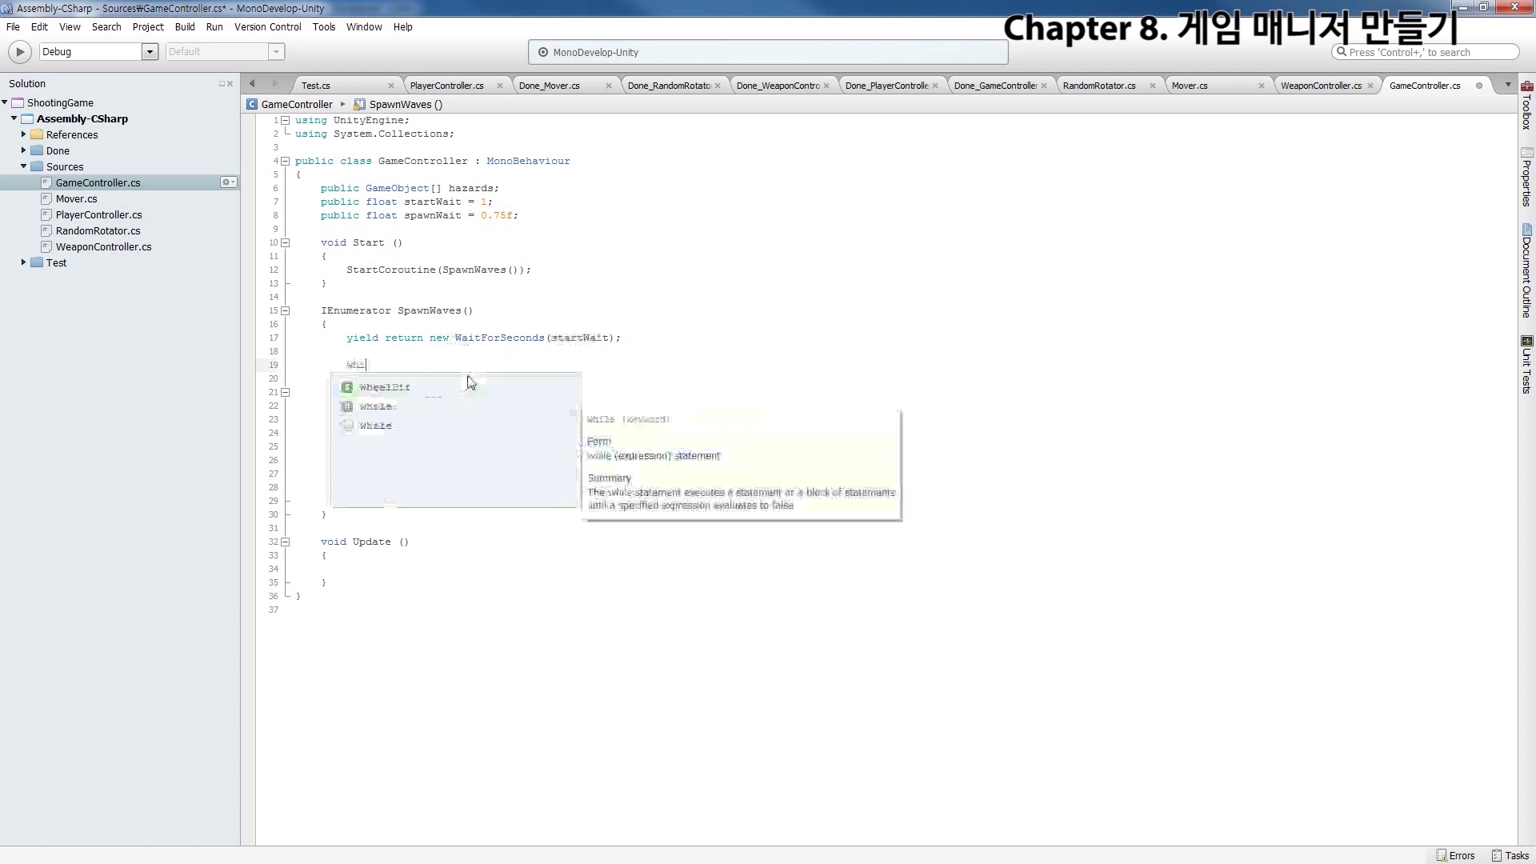
pyautogui.write('le(t')
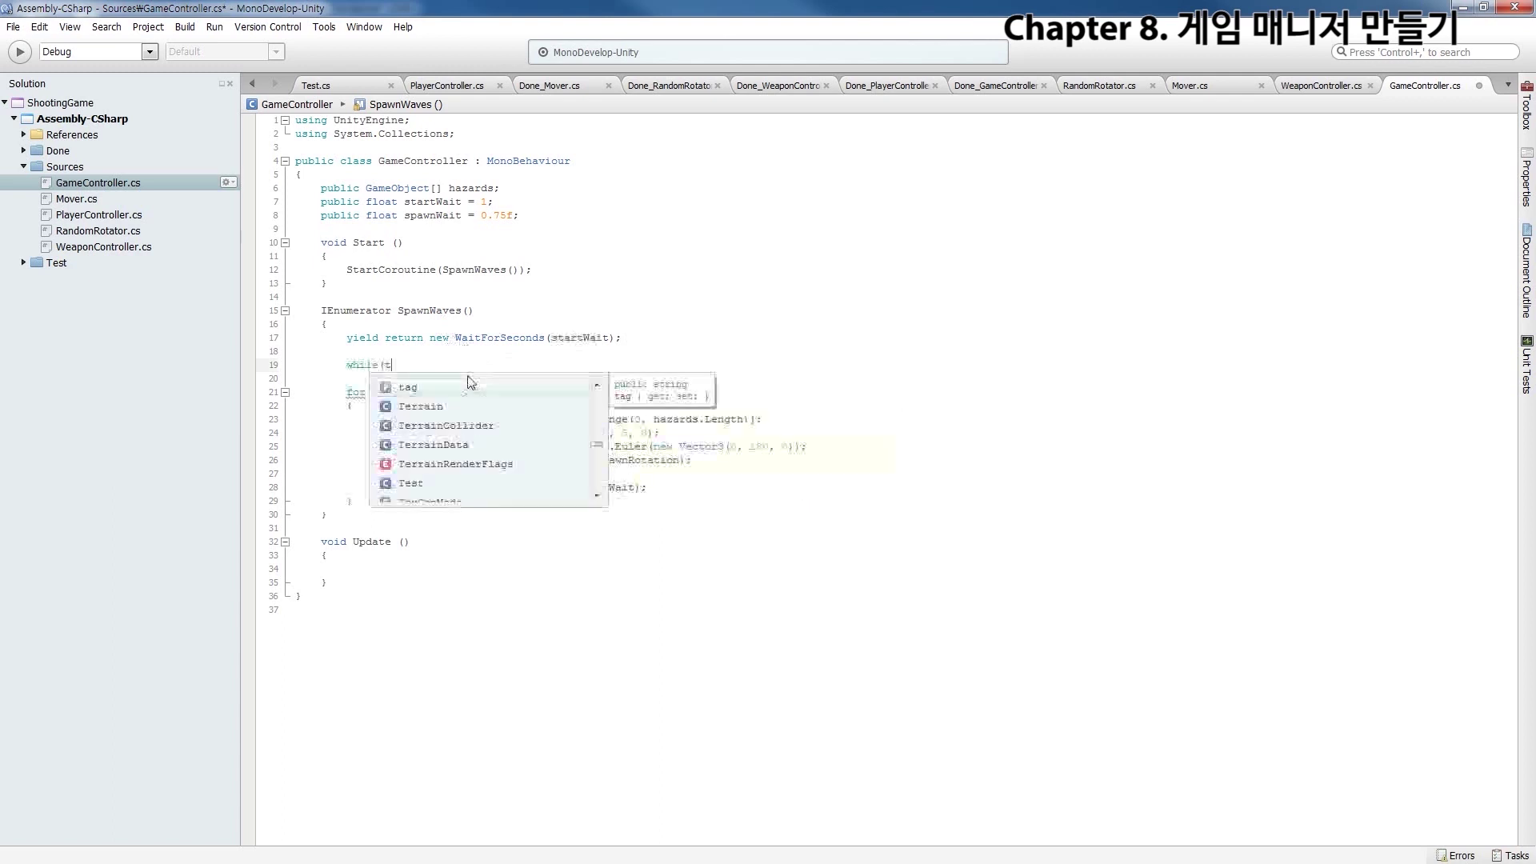
pyautogui.write('rue)')
pyautogui.press('Return')
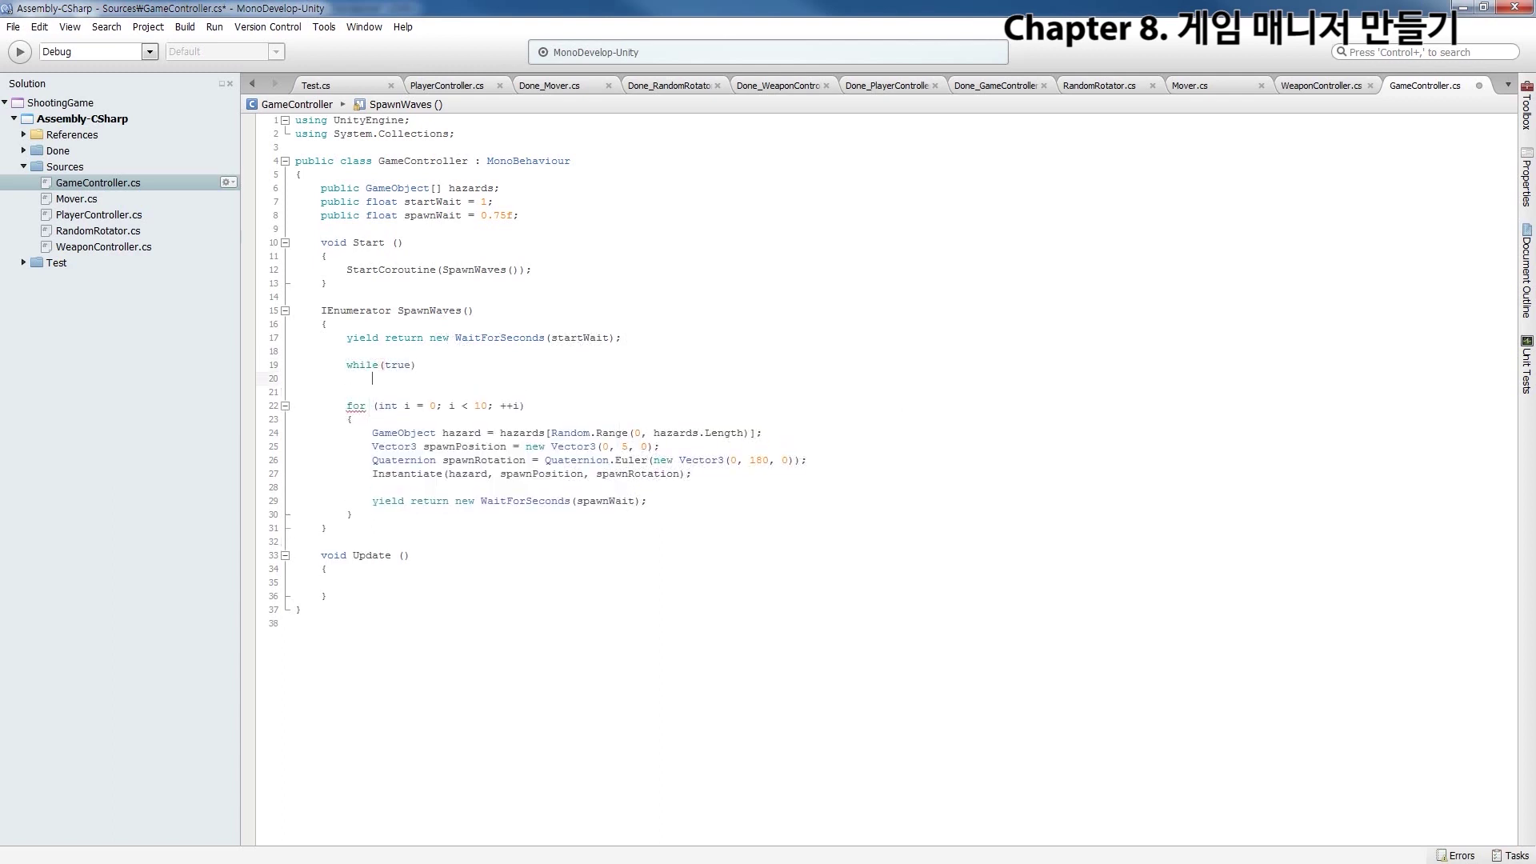
pyautogui.write('{')
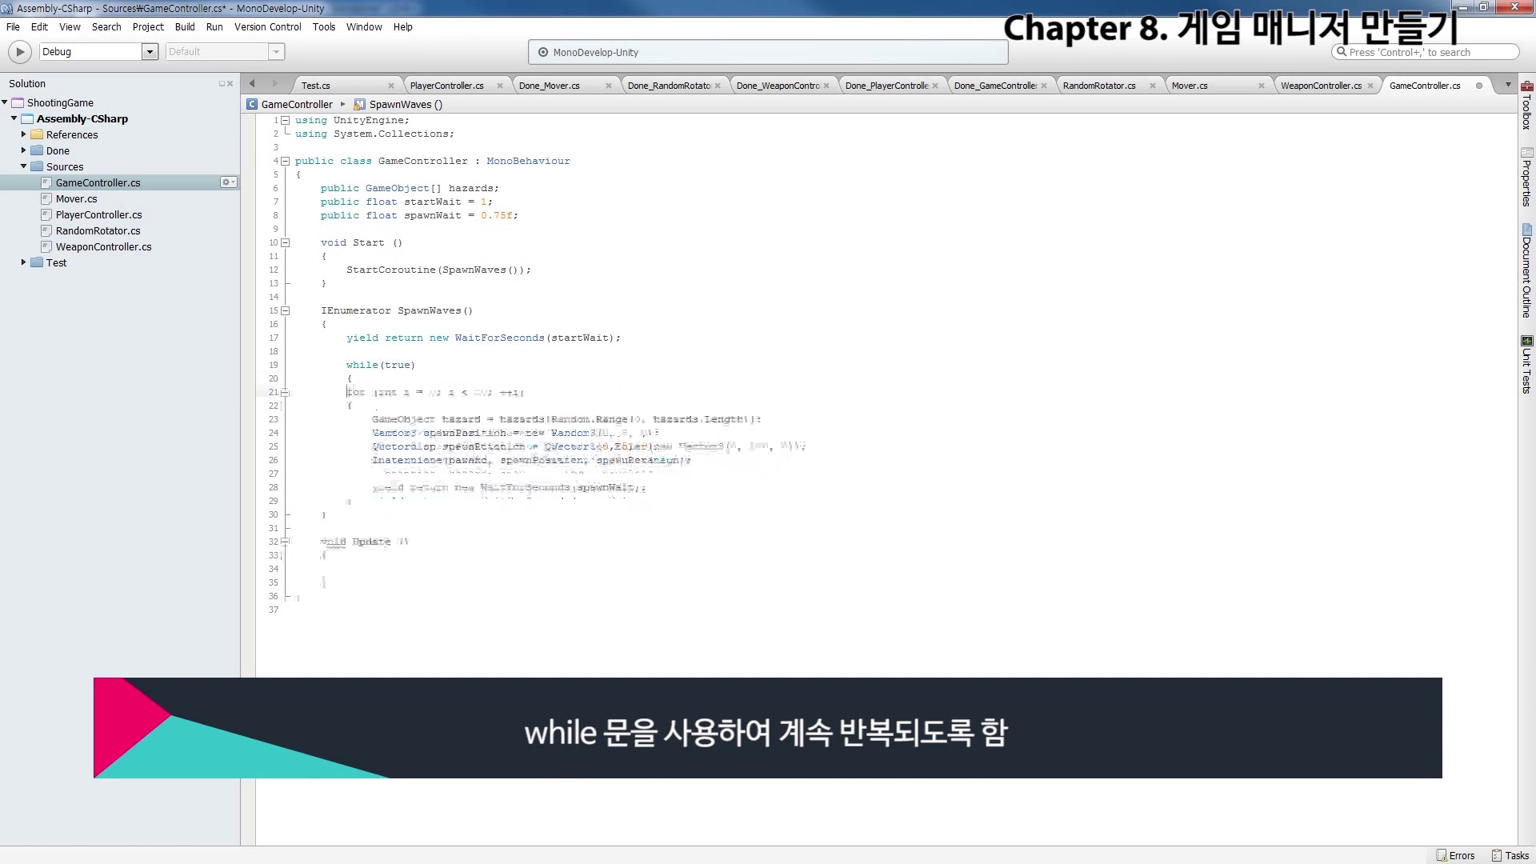
# Indent the for-loop block inside the while loop, close it with '}', and save
pyautogui.hotkey('shift', 'Down')
pyautogui.hotkey('shift', 'Down')
pyautogui.hotkey('shift', 'Down')
pyautogui.hotkey('shift', 'Down')
pyautogui.hotkey('shift', 'Down')
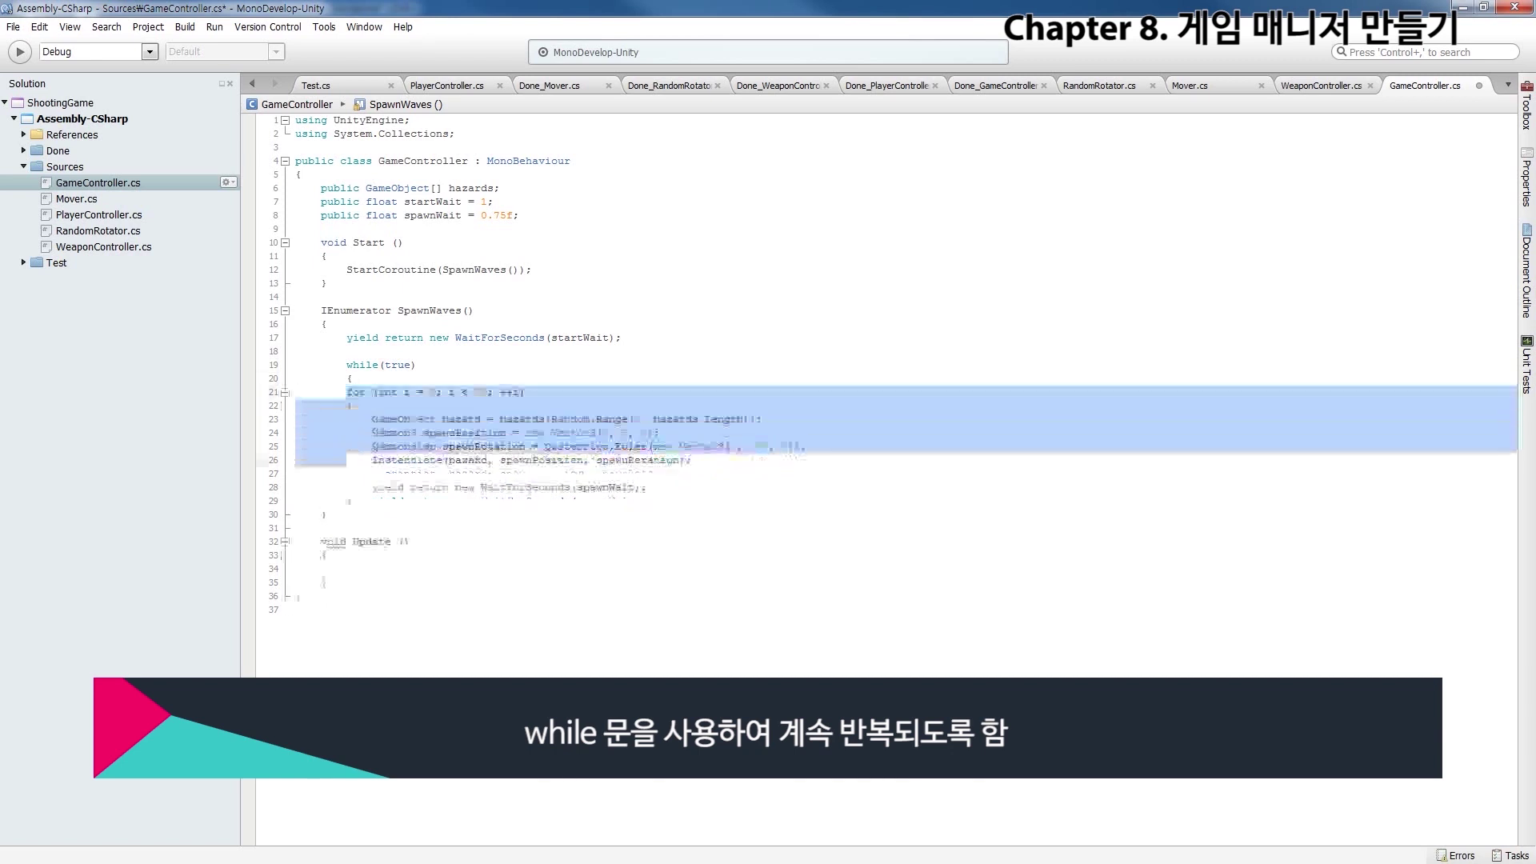
pyautogui.hotkey('shift', 'Down')
pyautogui.hotkey('shift', 'Down')
pyautogui.hotkey('shift', 'Down')
pyautogui.hotkey('shift', 'End')
pyautogui.press('Tab')
pyautogui.press('End')
pyautogui.press('Return')
pyautogui.write('\\')
pyautogui.write('}')
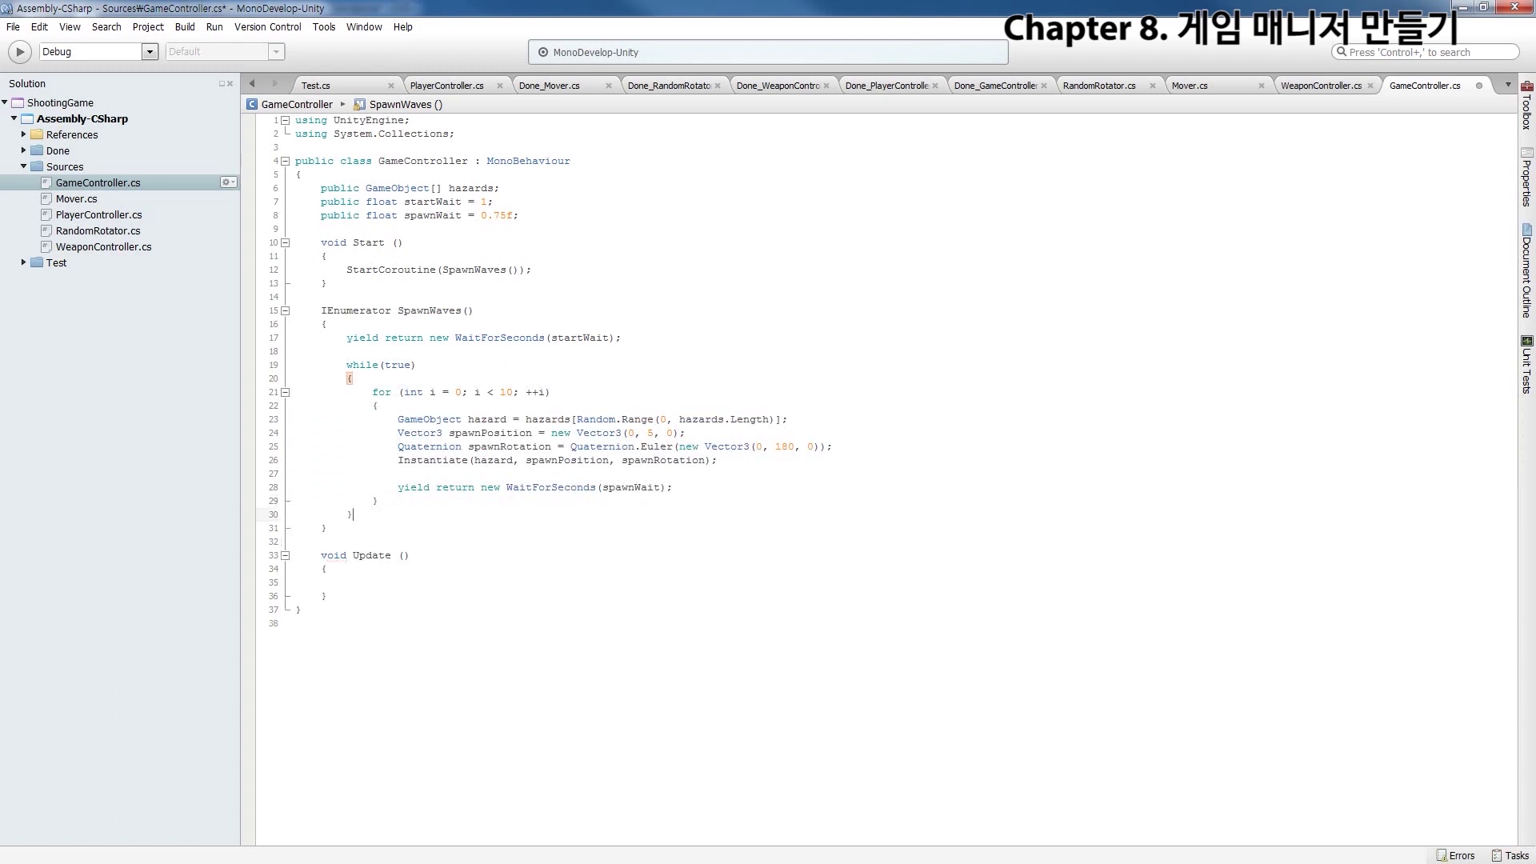
pyautogui.hotkey('ctrl', 's')
pyautogui.click(430, 392)
pyautogui.doubleClick(398, 365)
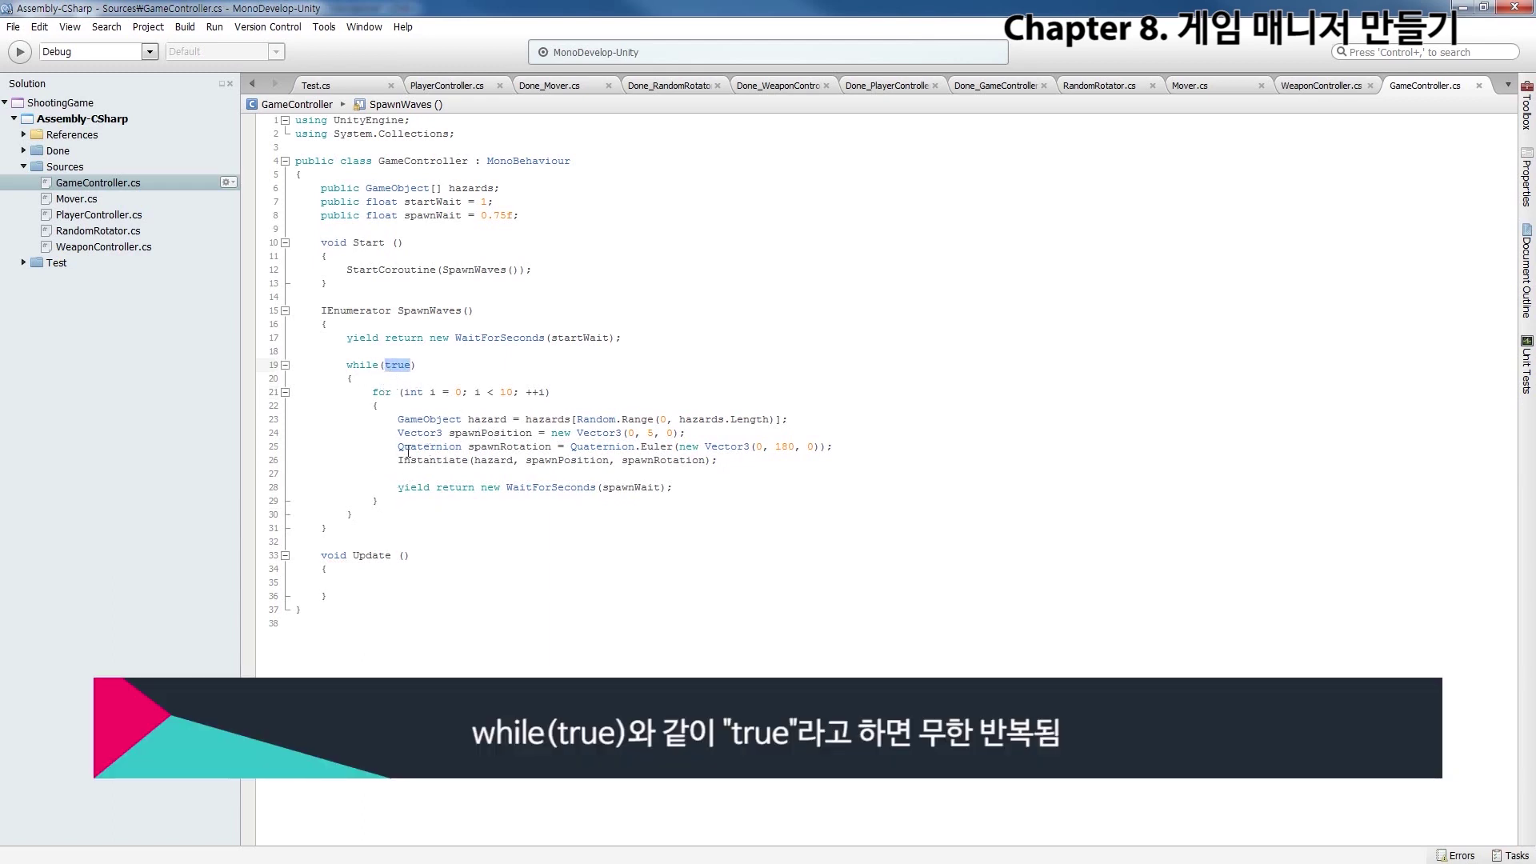
# Add 'yield return new WaitForSeconds(2);' after the for loop and save the script
pyautogui.click(400, 504)
pyautogui.click(432, 393)
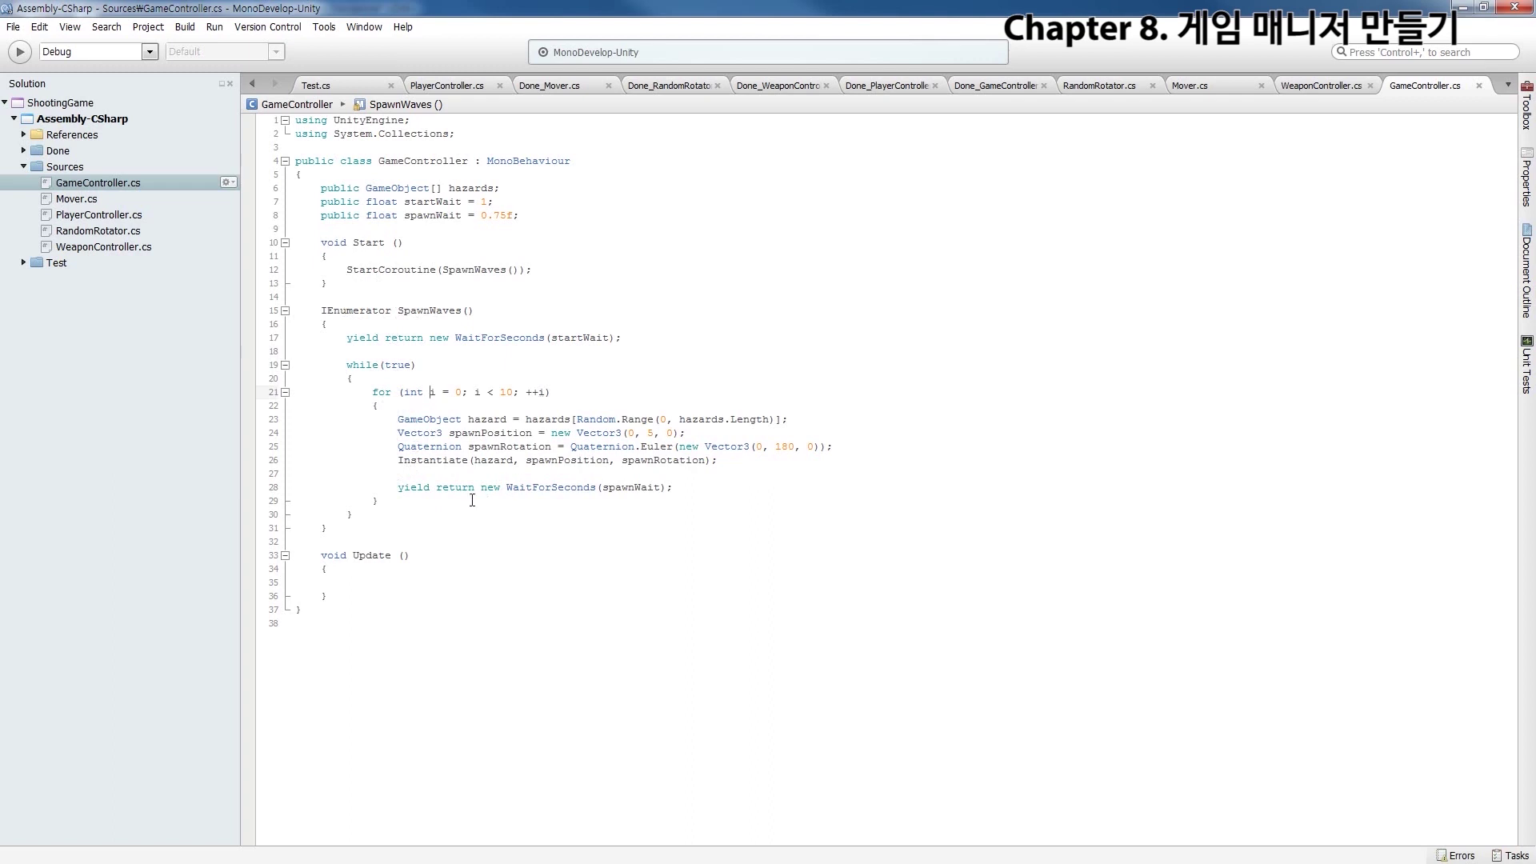
pyautogui.click(619, 491)
pyautogui.click(399, 518)
pyautogui.click(402, 502)
pyautogui.press('Return')
pyautogui.press('Return')
pyautogui.write('yield e')
pyautogui.press('BackSpace')
pyautogui.write('rn')
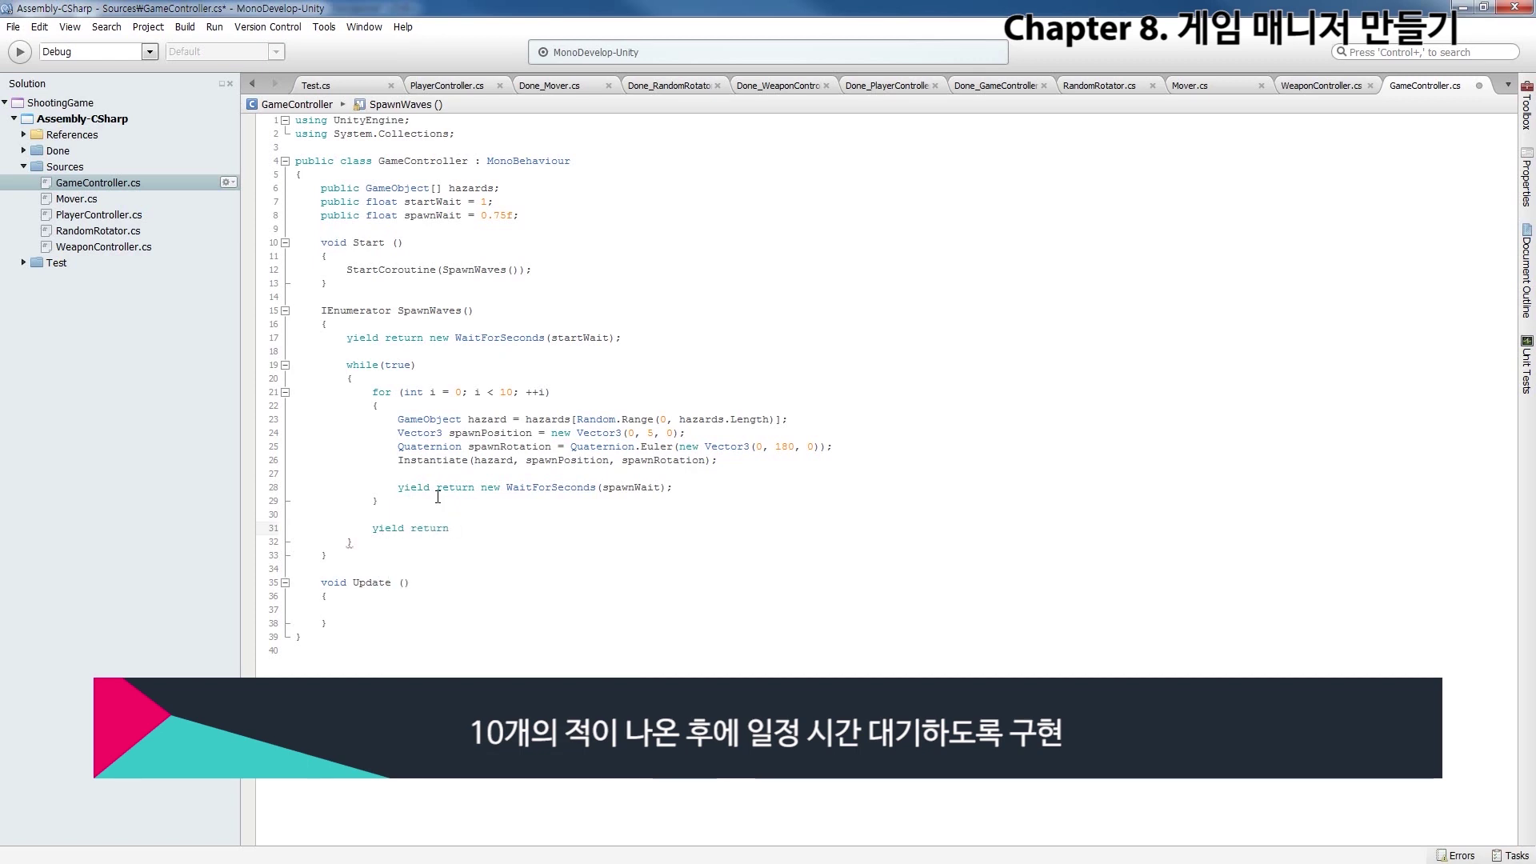
pyautogui.write(' new')
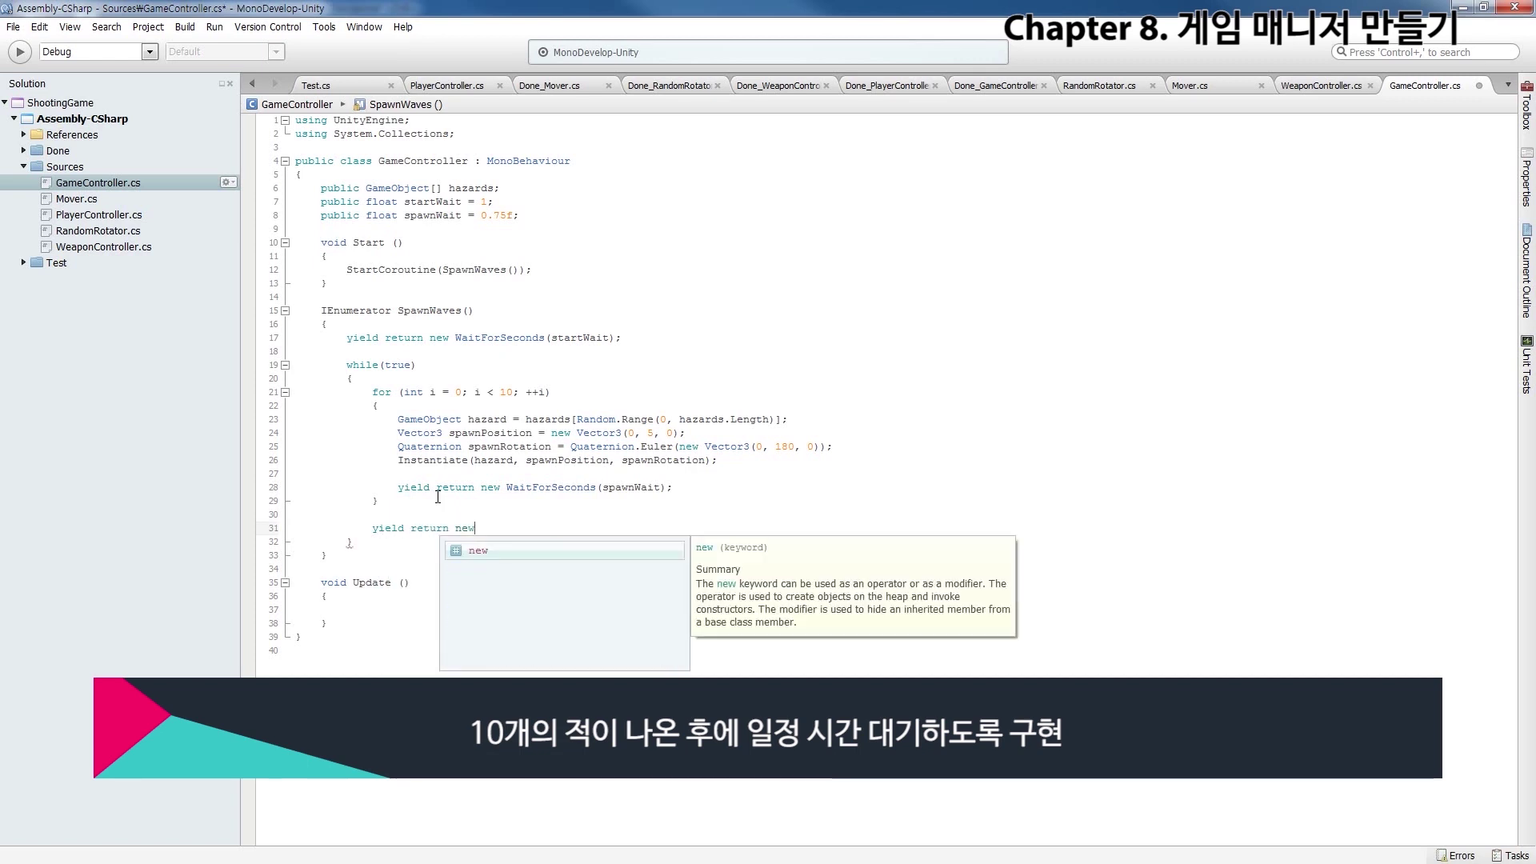
pyautogui.write(' Wait')
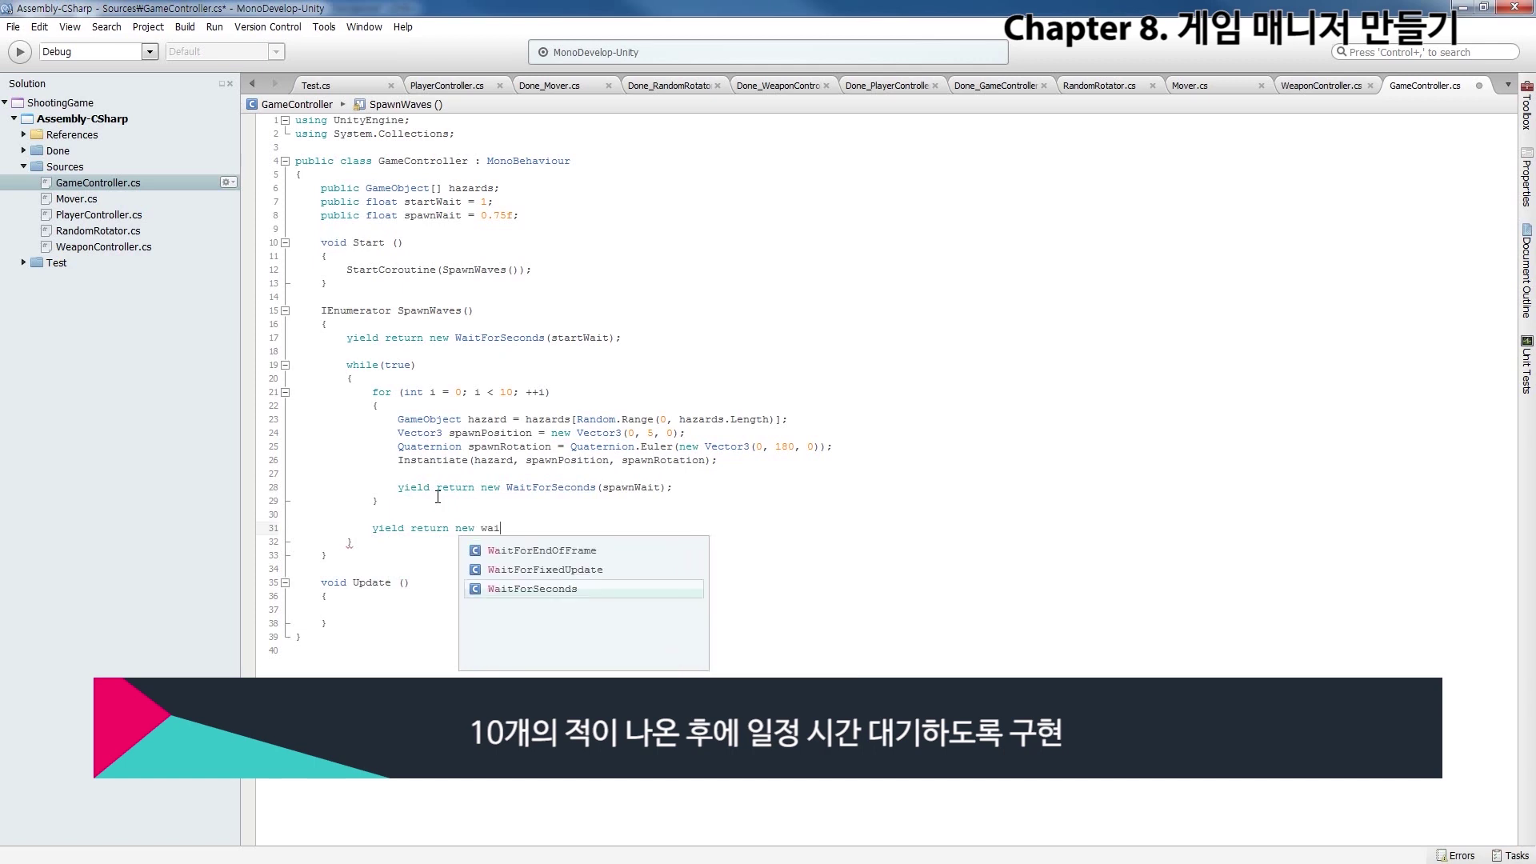
pyautogui.press('Down')
pyautogui.press('Down')
pyautogui.write('()')
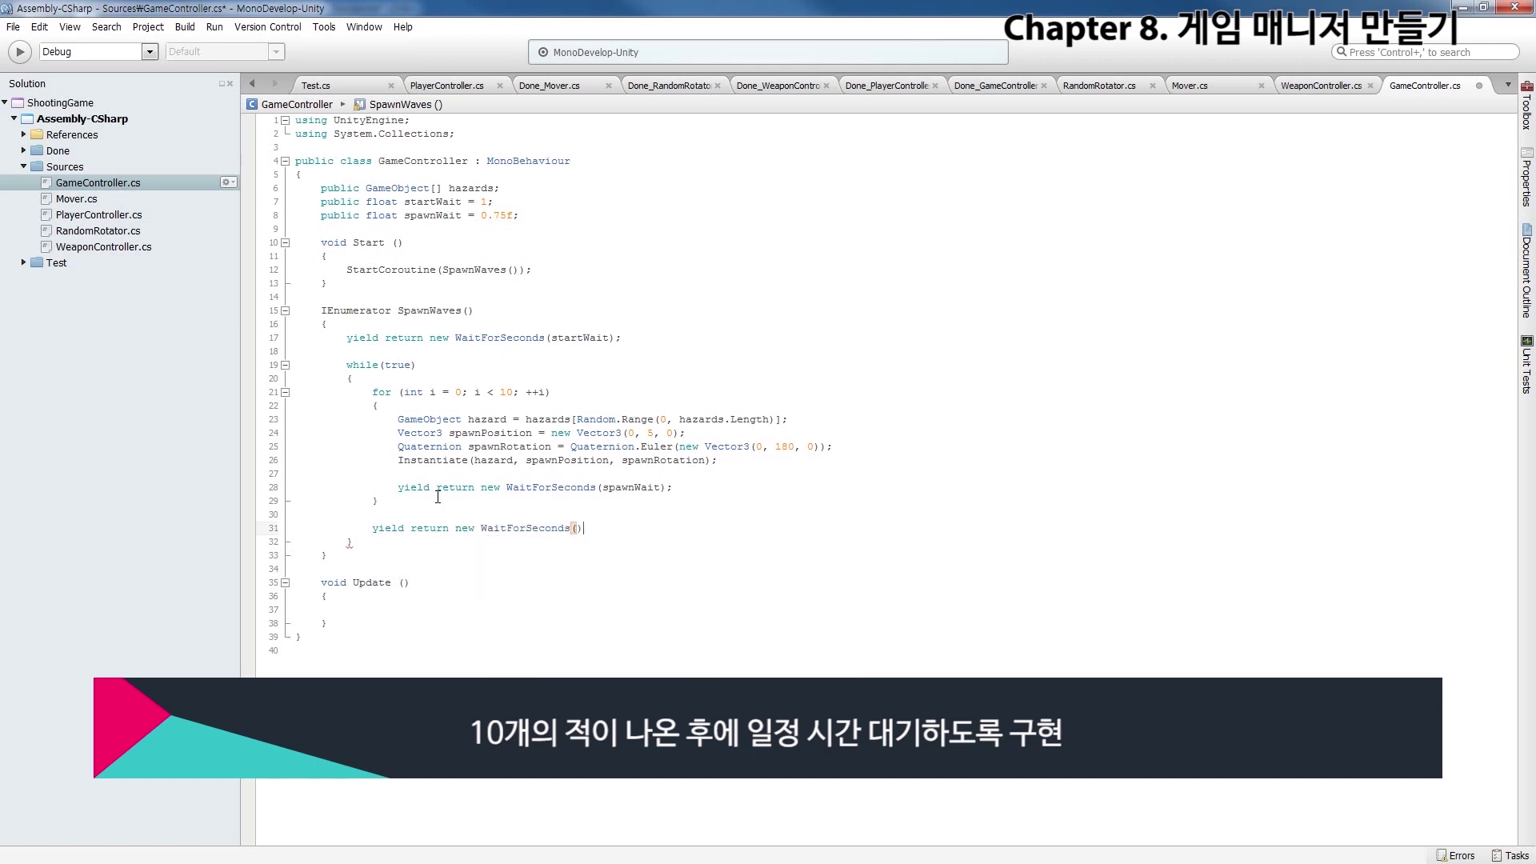
pyautogui.write('2')
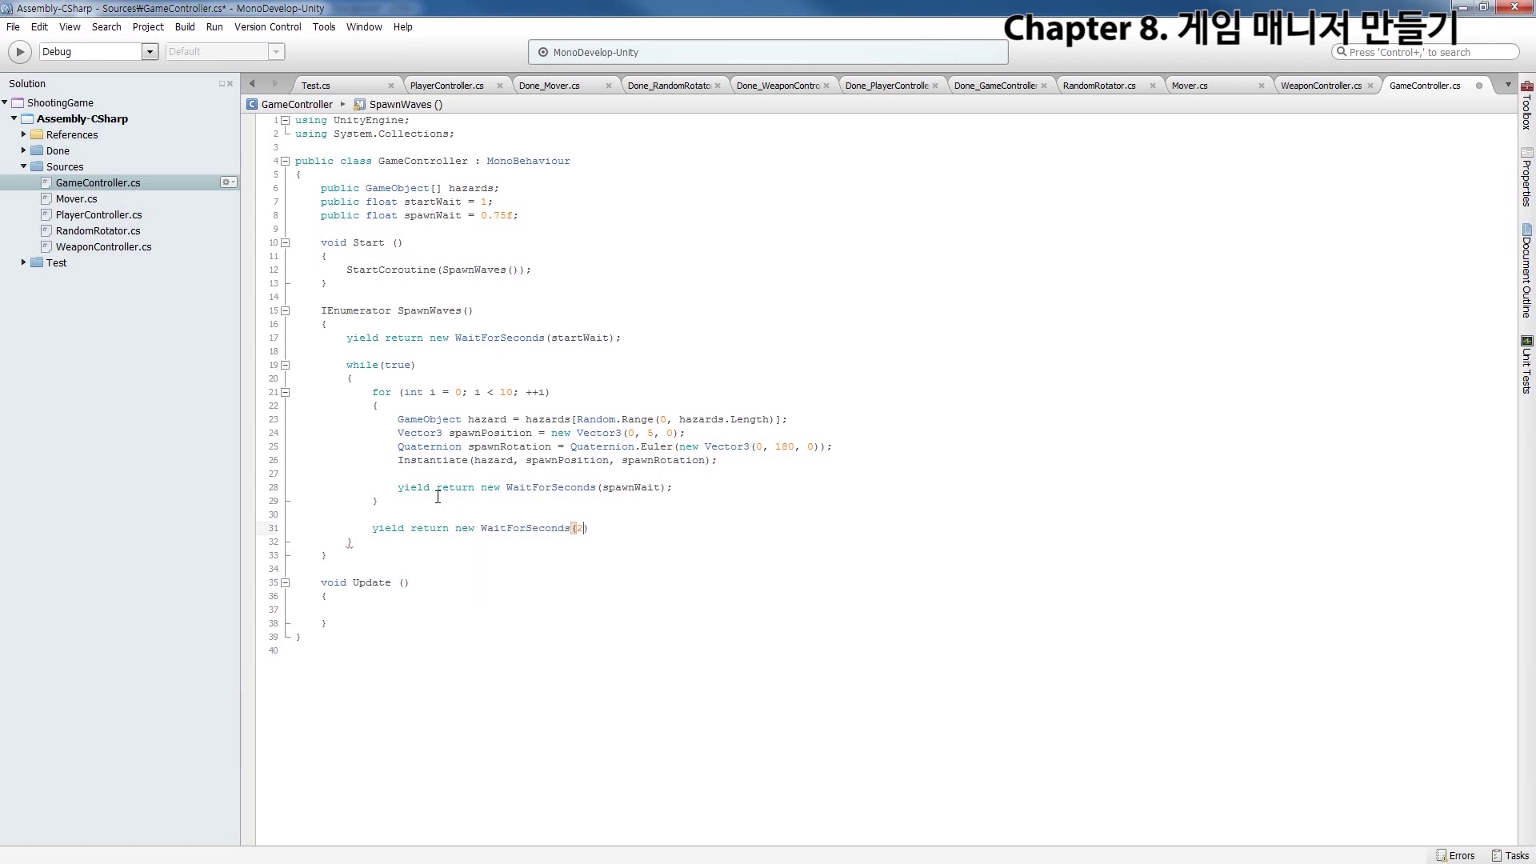
pyautogui.write(';')
pyautogui.hotkey('ctrl', 's')
# Highlight the new WaitForSeconds(2) statement and its 2 argument for review
pyautogui.press('Down')
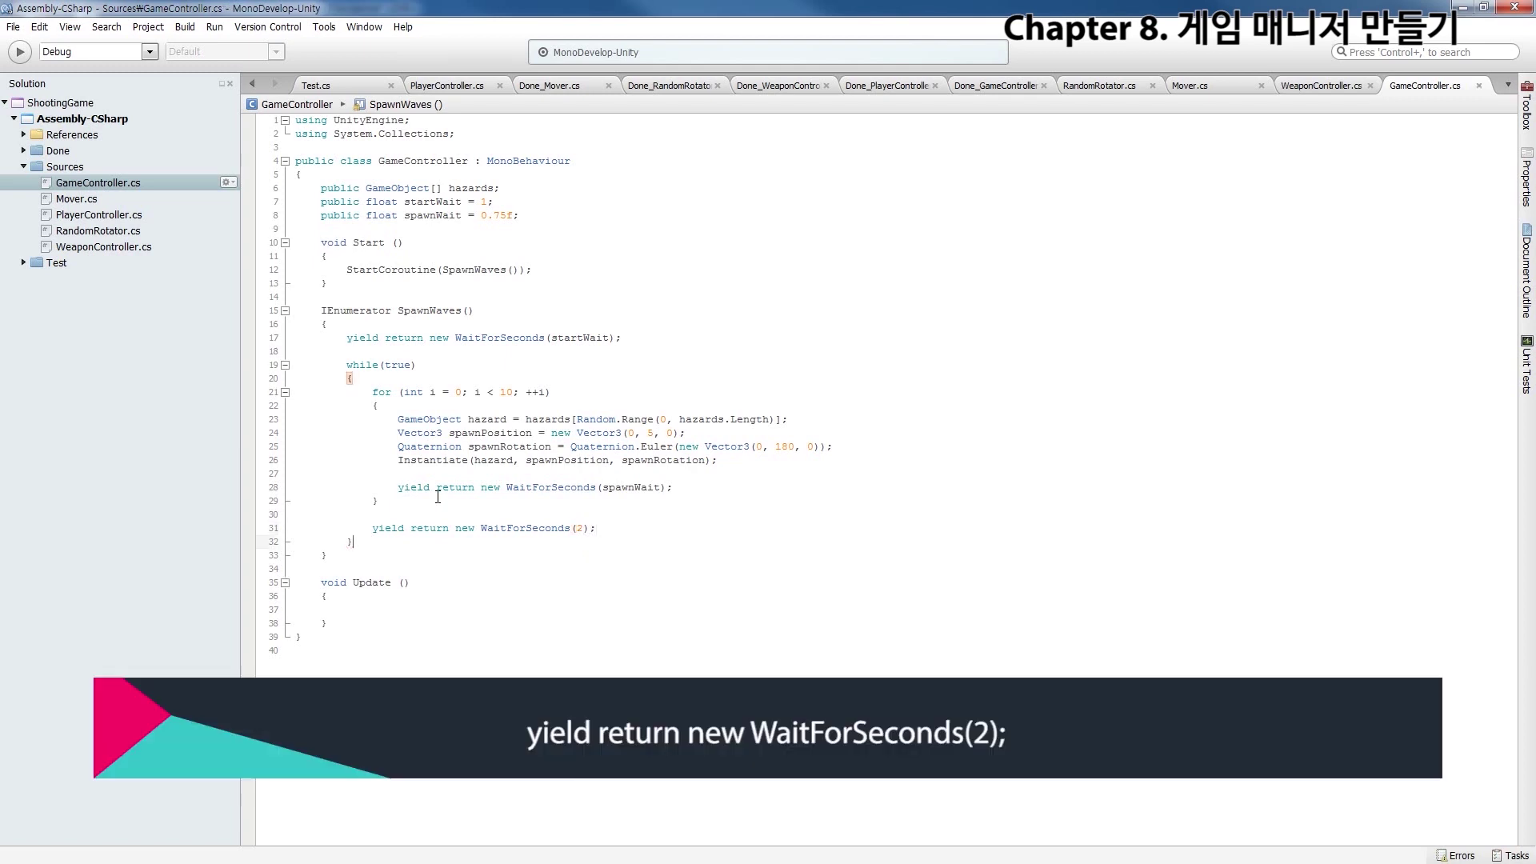
pyautogui.press('Up')
pyautogui.hotkey('shift', 'End')
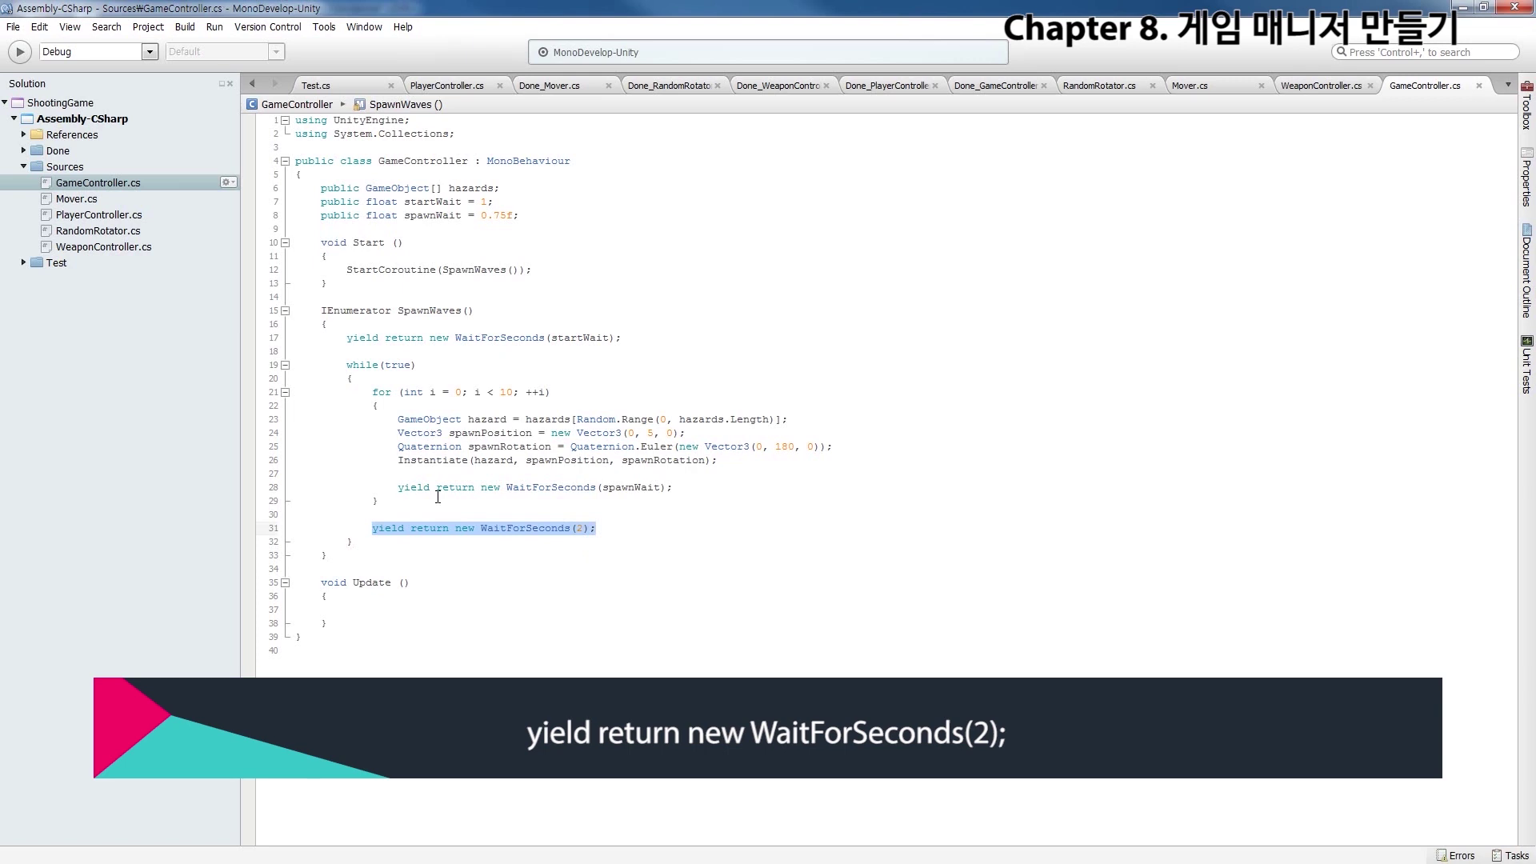
pyautogui.click(569, 539)
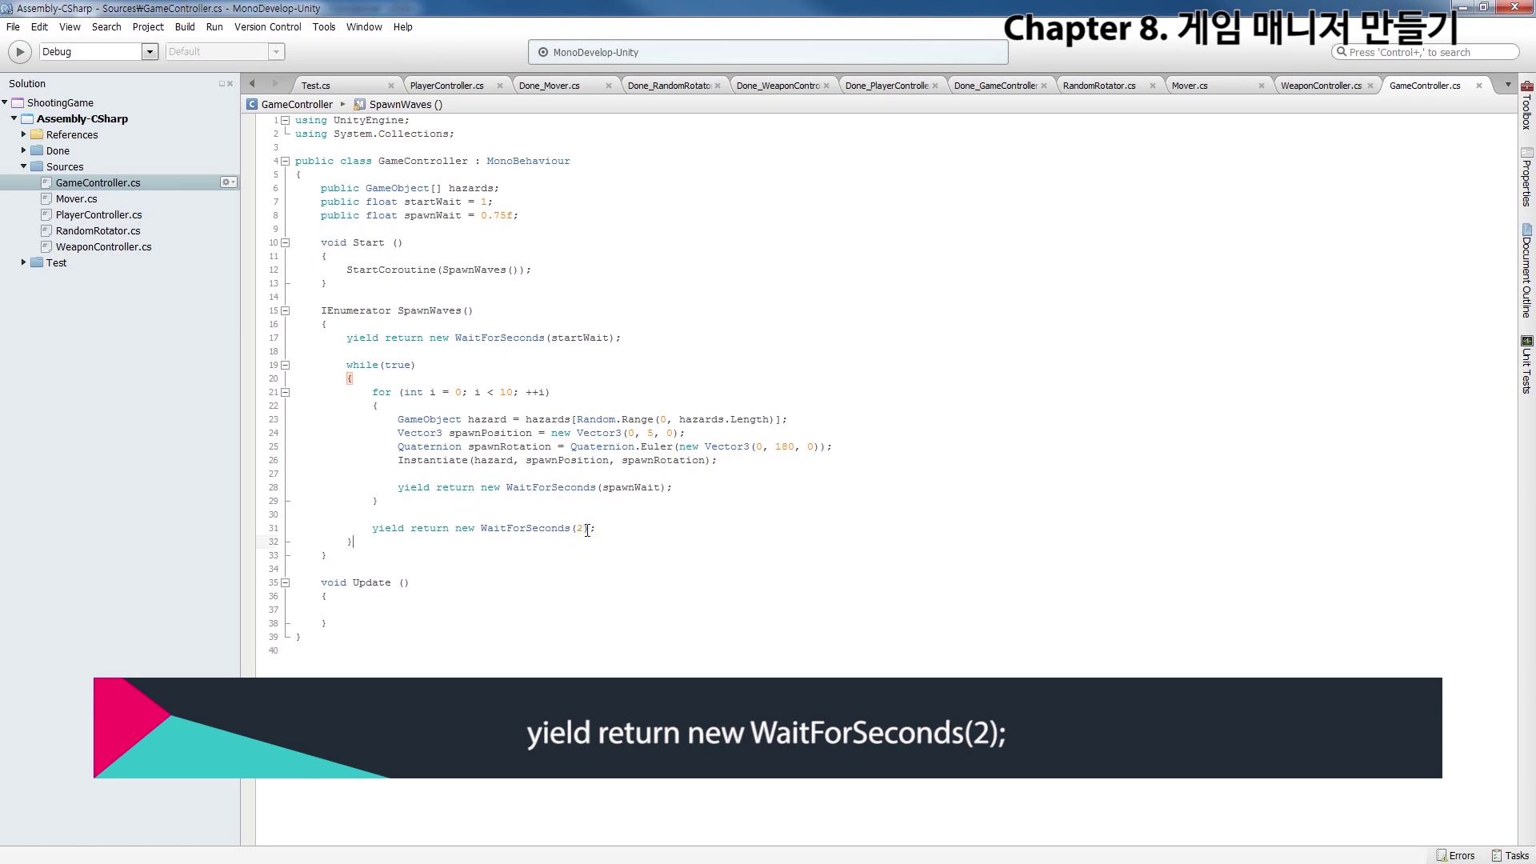
pyautogui.doubleClick(578, 529)
pyautogui.click(555, 226)
# Declare a public float waveWait field and use it in place of the fixed 2 in WaitForSeconds
pyautogui.press('Return')
pyautogui.write('p')
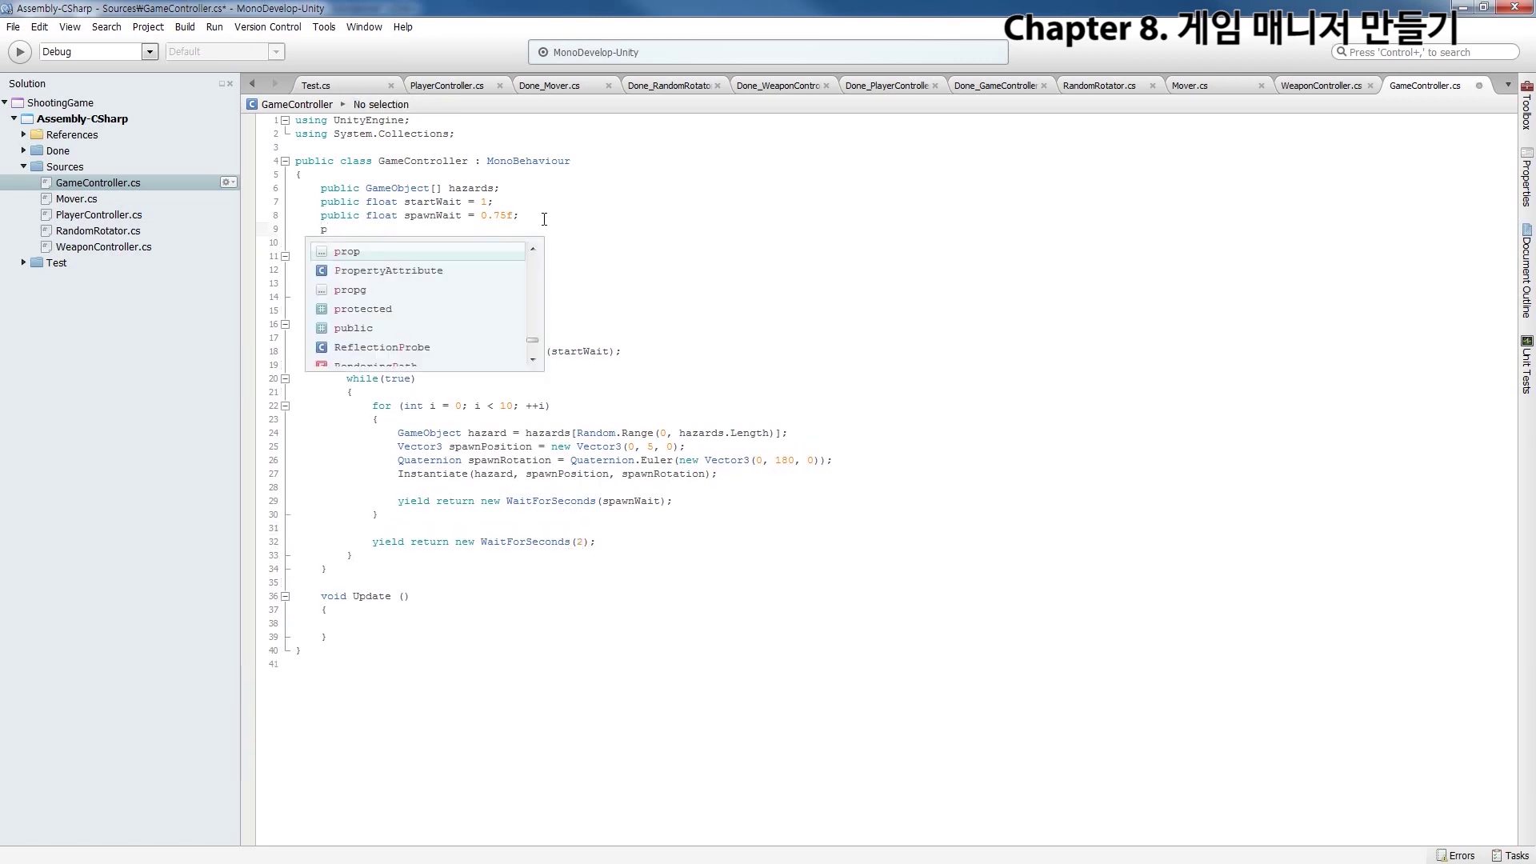
pyautogui.write('ublic float ')
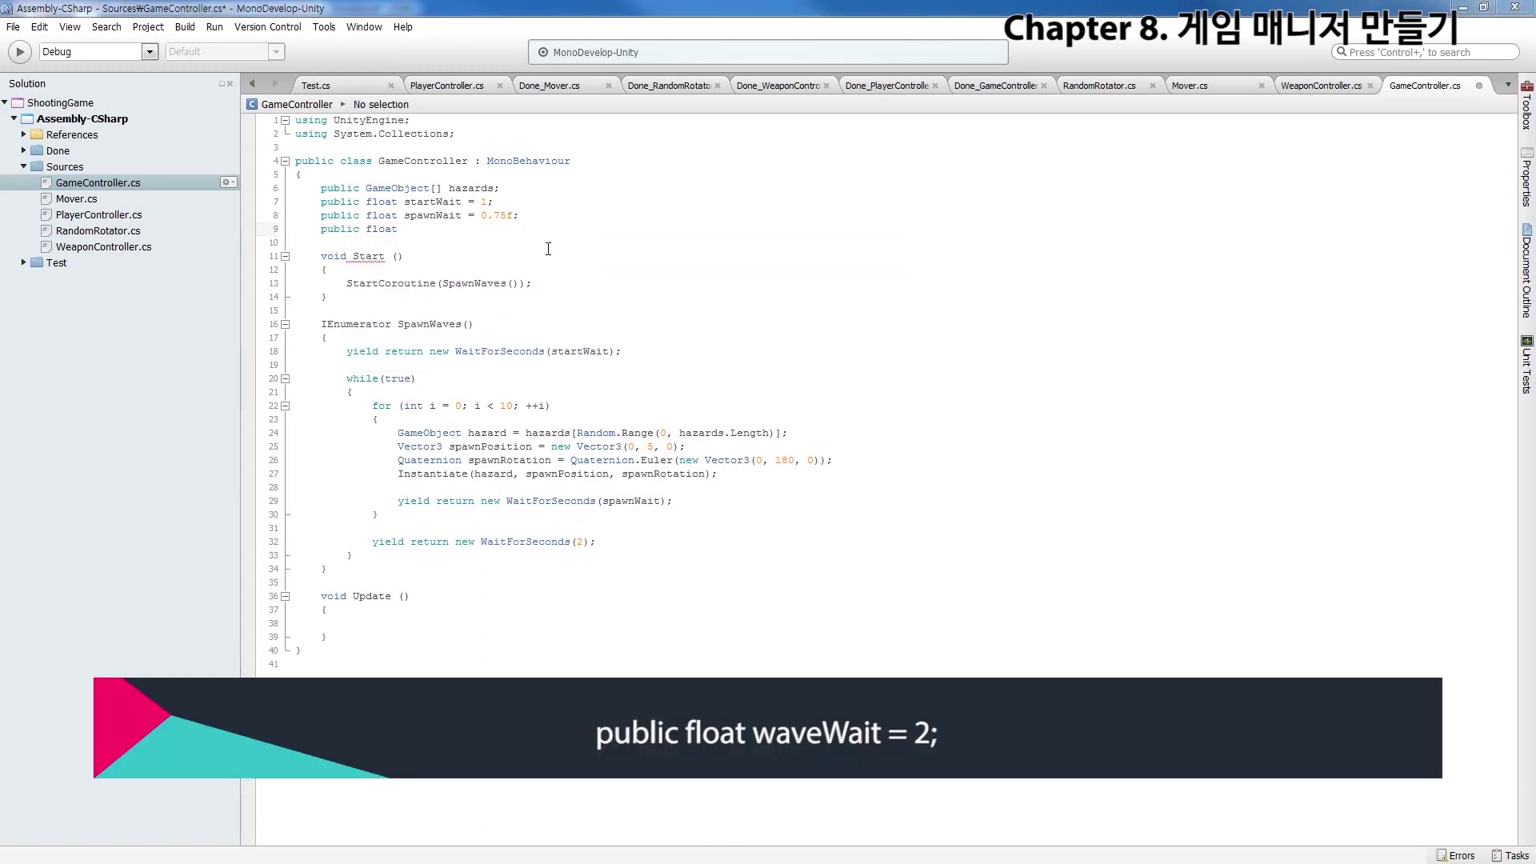
pyautogui.write('waveWait = 2;')
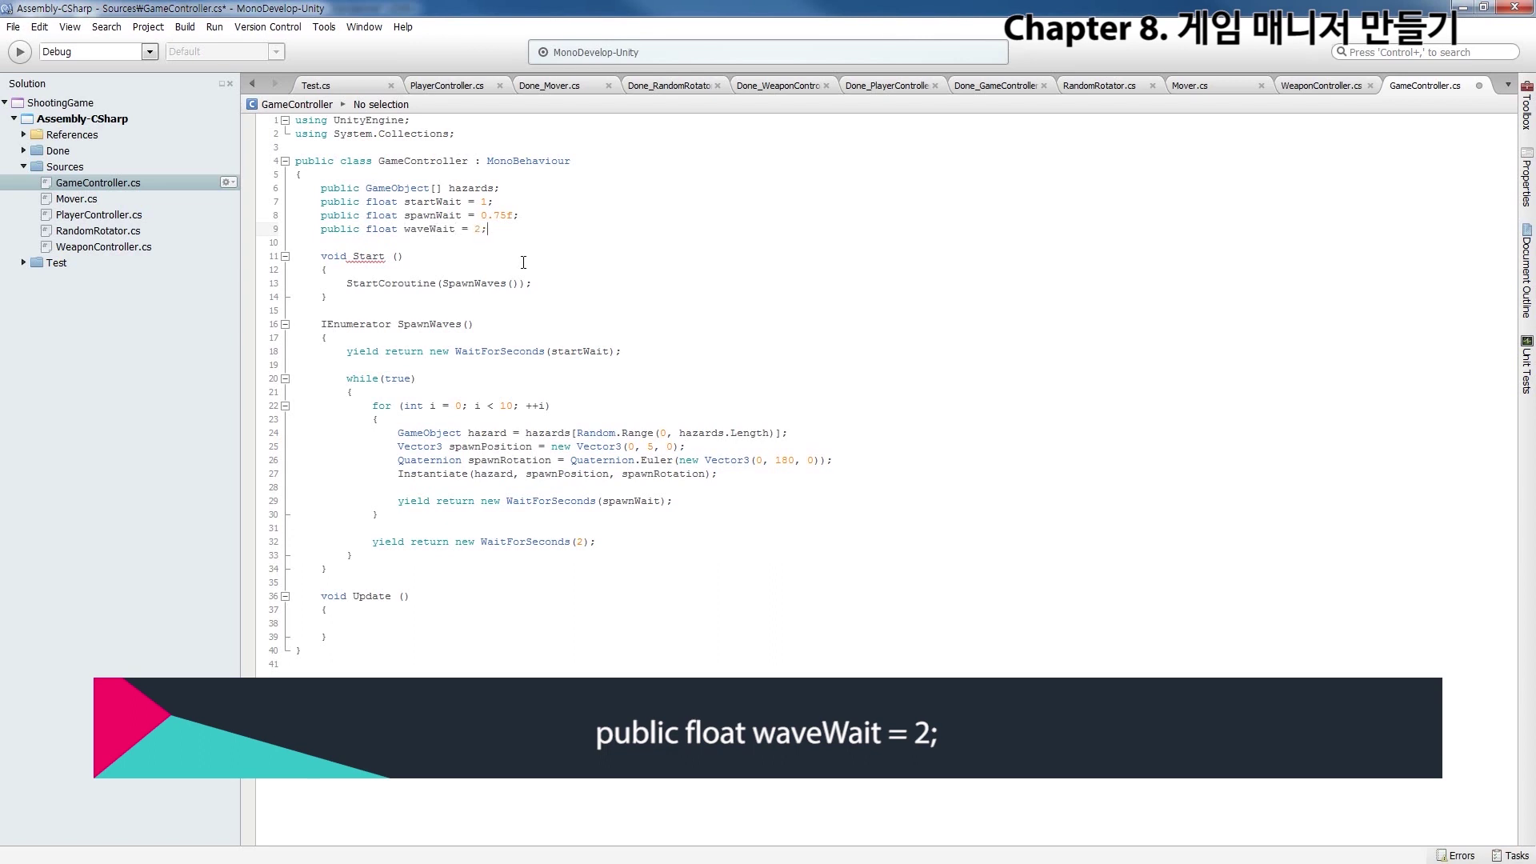
pyautogui.hotkey('ctrl', 's')
pyautogui.doubleClick(580, 541)
pyautogui.write('waveWait')
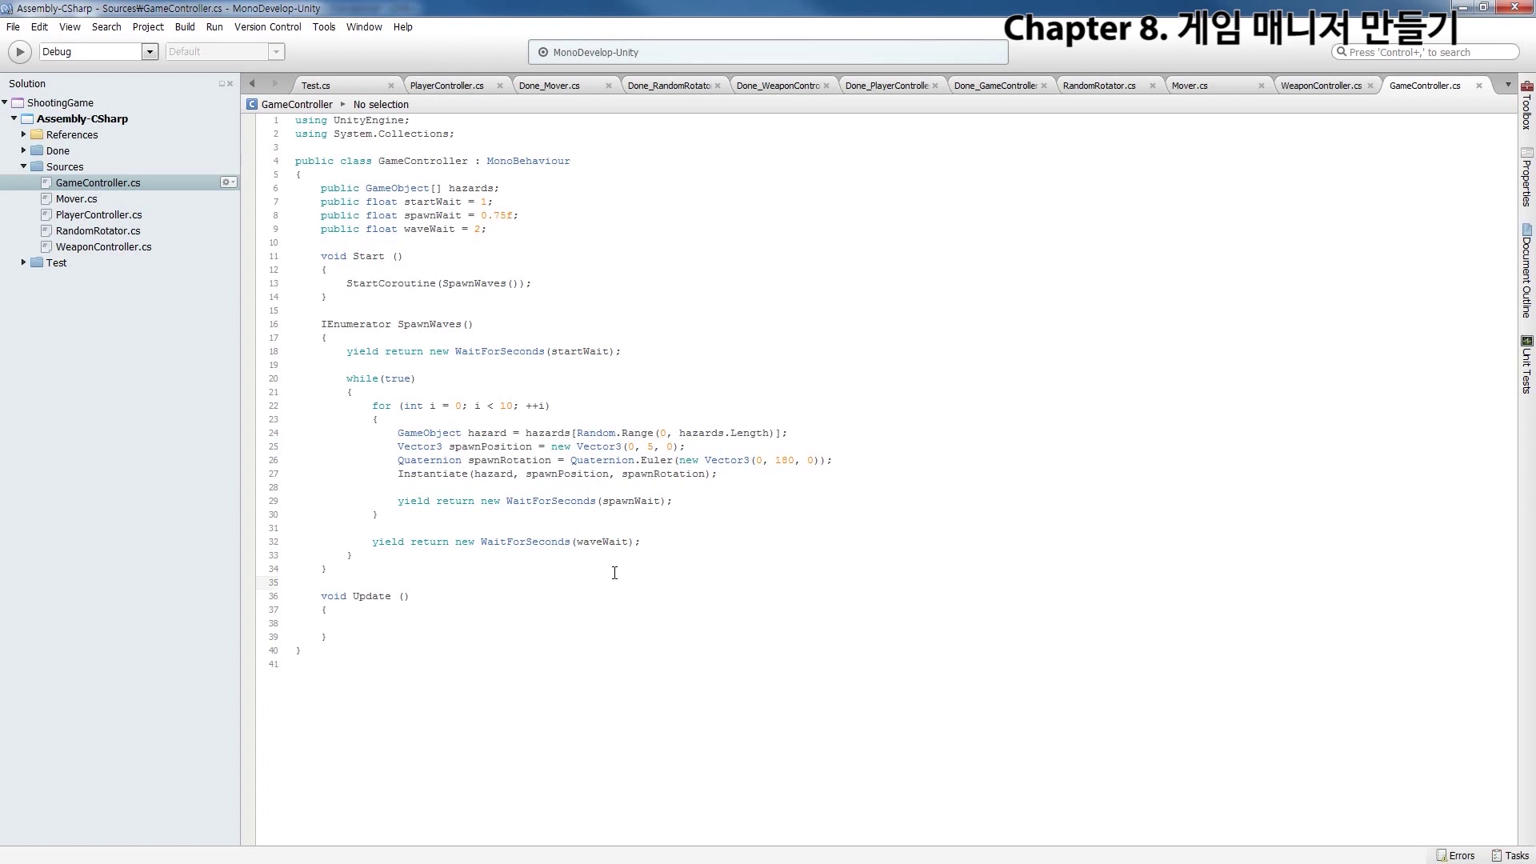
pyautogui.moveTo(347, 378); pyautogui.dragTo(392, 558)
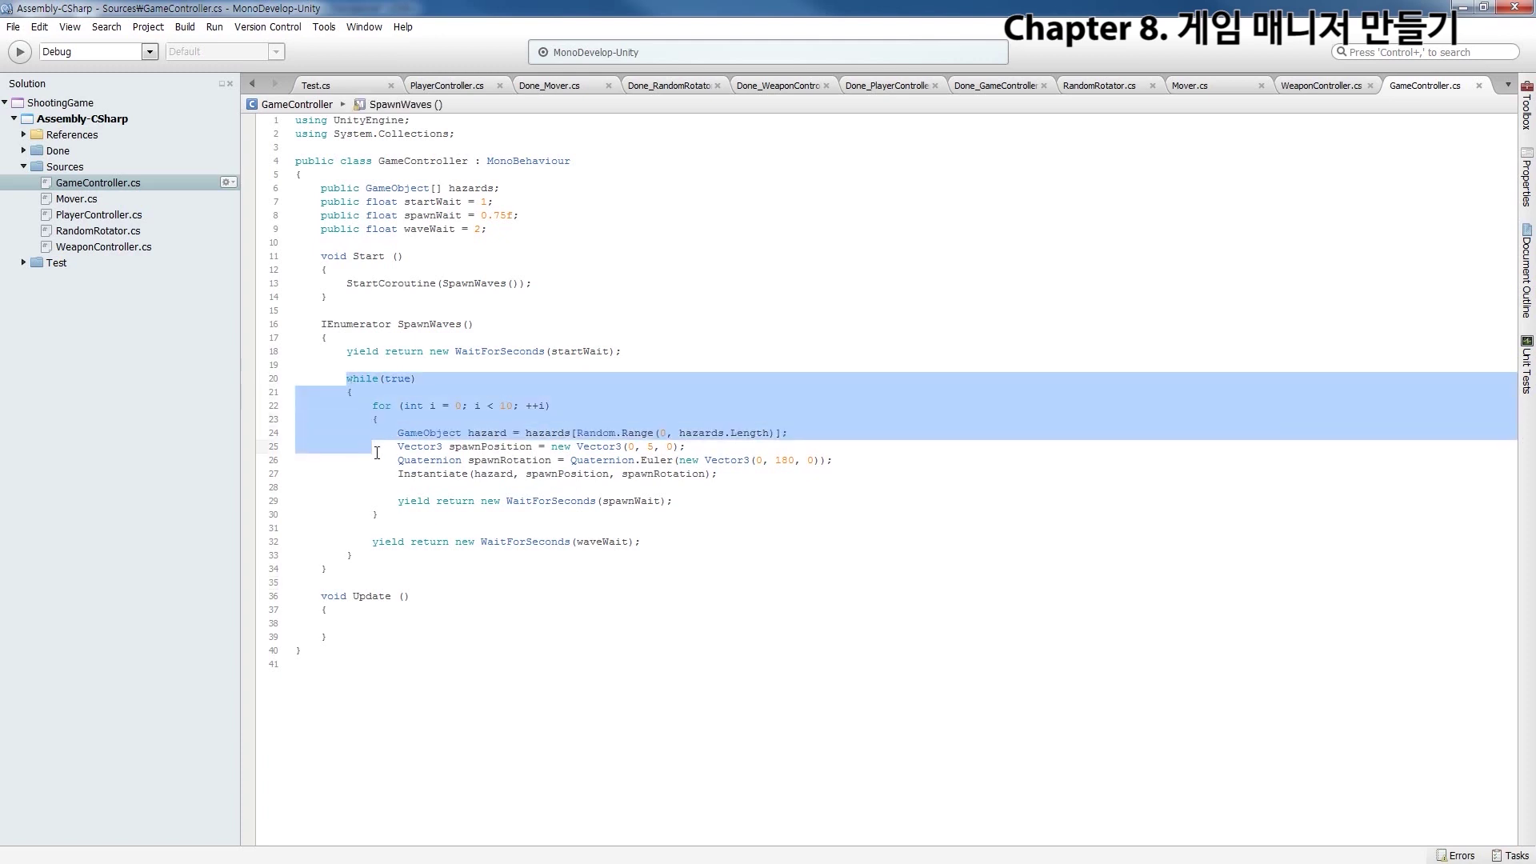
pyautogui.click(392, 559)
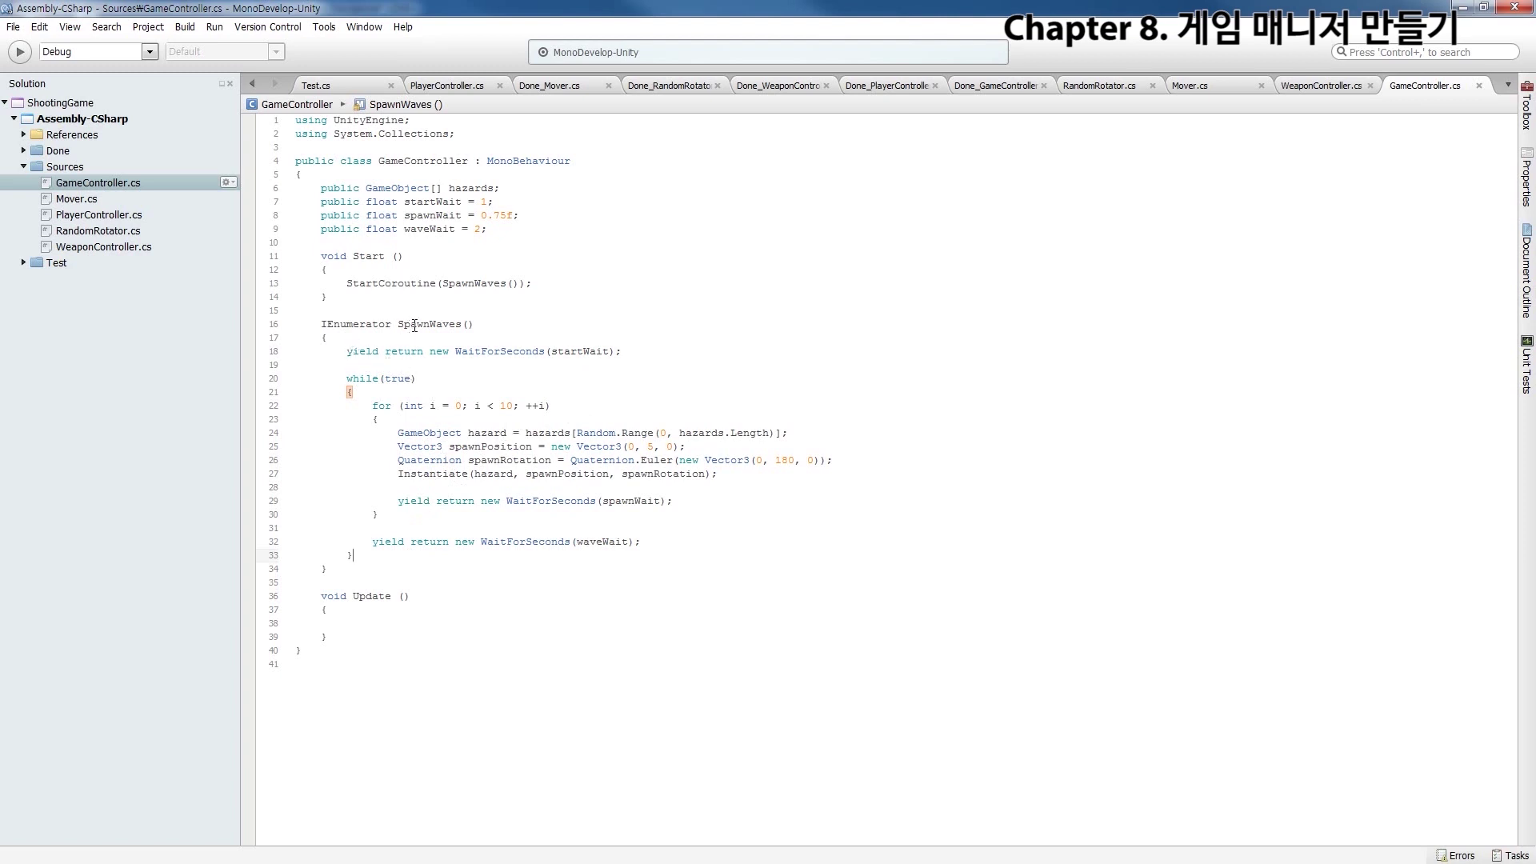
pyautogui.doubleClick(414, 326)
pyautogui.doubleClick(579, 353)
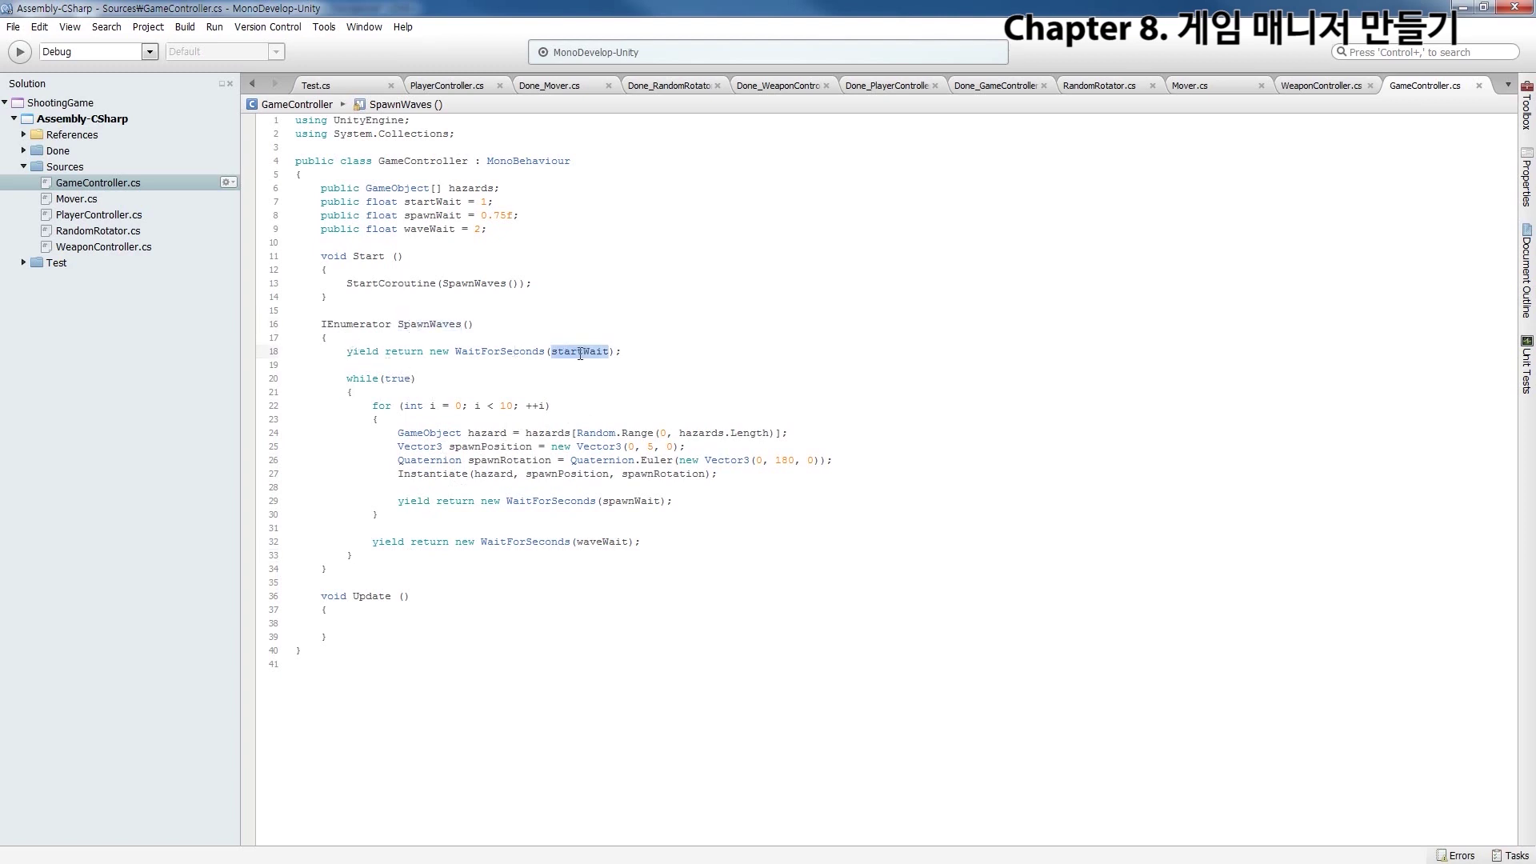
pyautogui.click(409, 380)
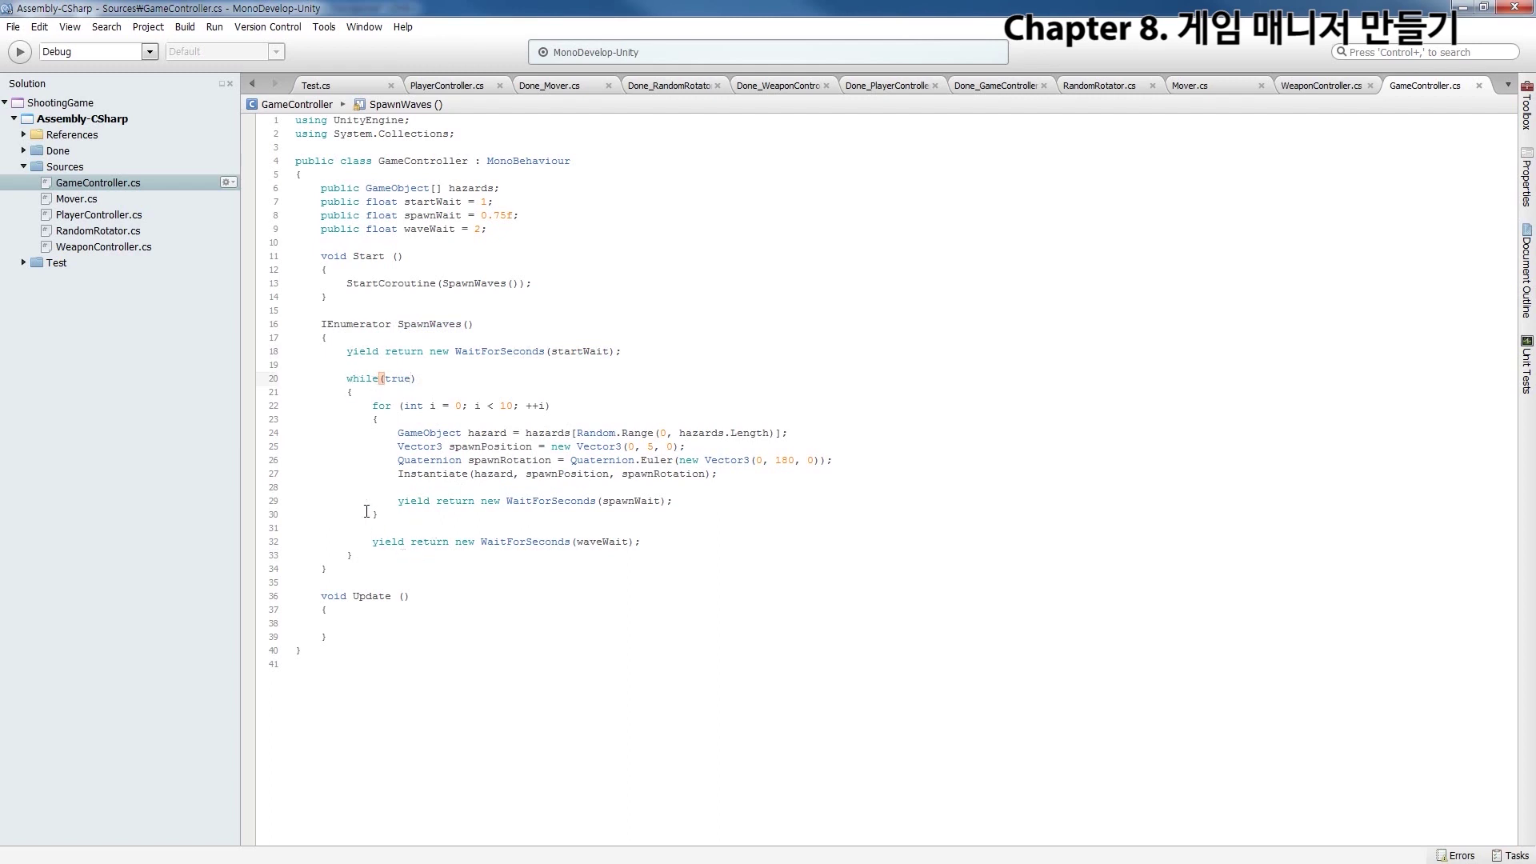
pyautogui.moveTo(372, 405); pyautogui.dragTo(701, 546)
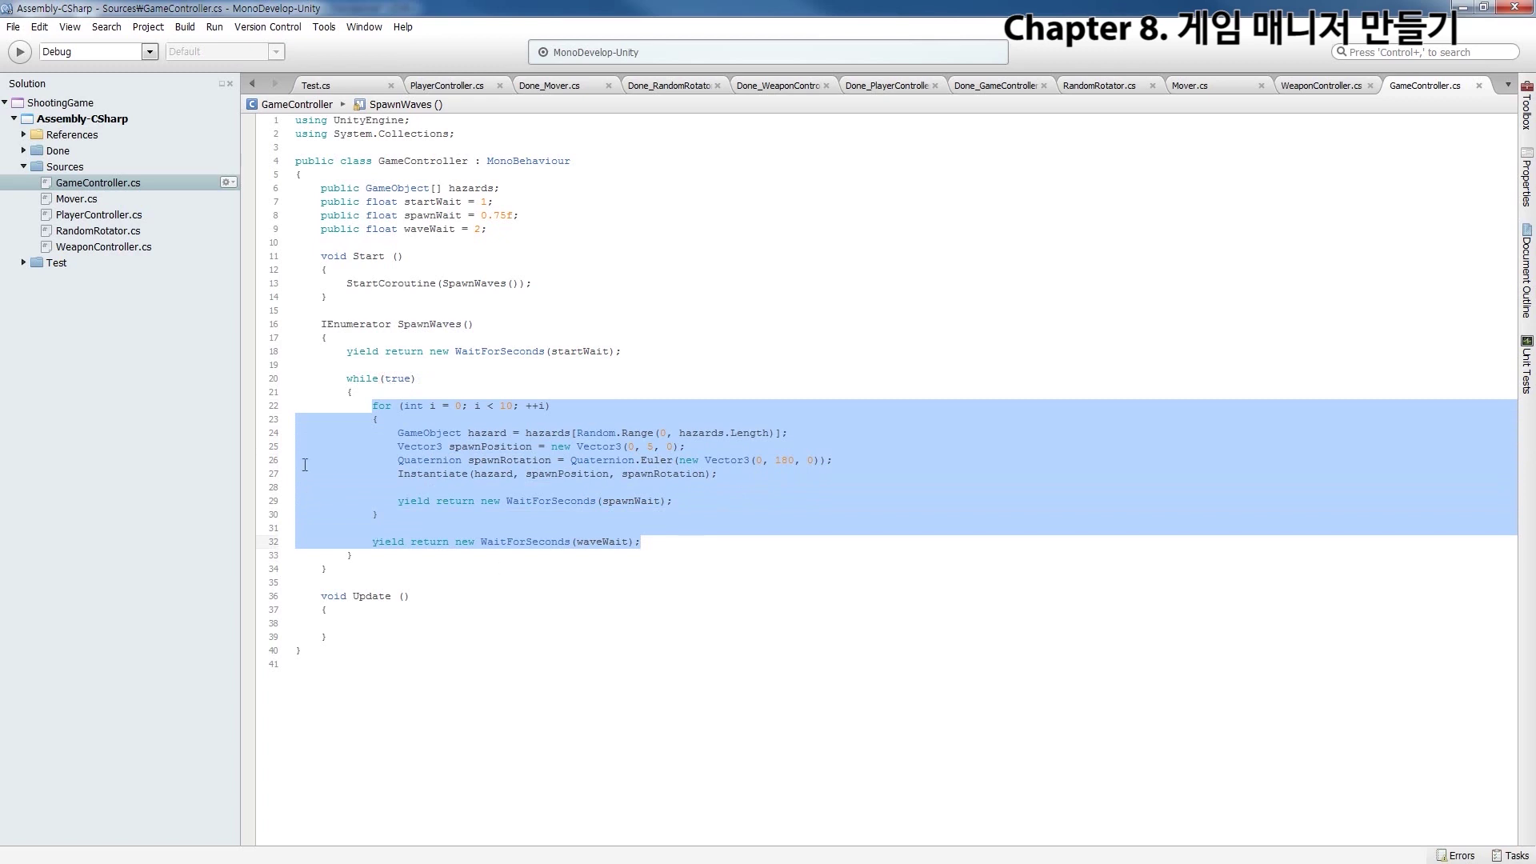
pyautogui.click(399, 448)
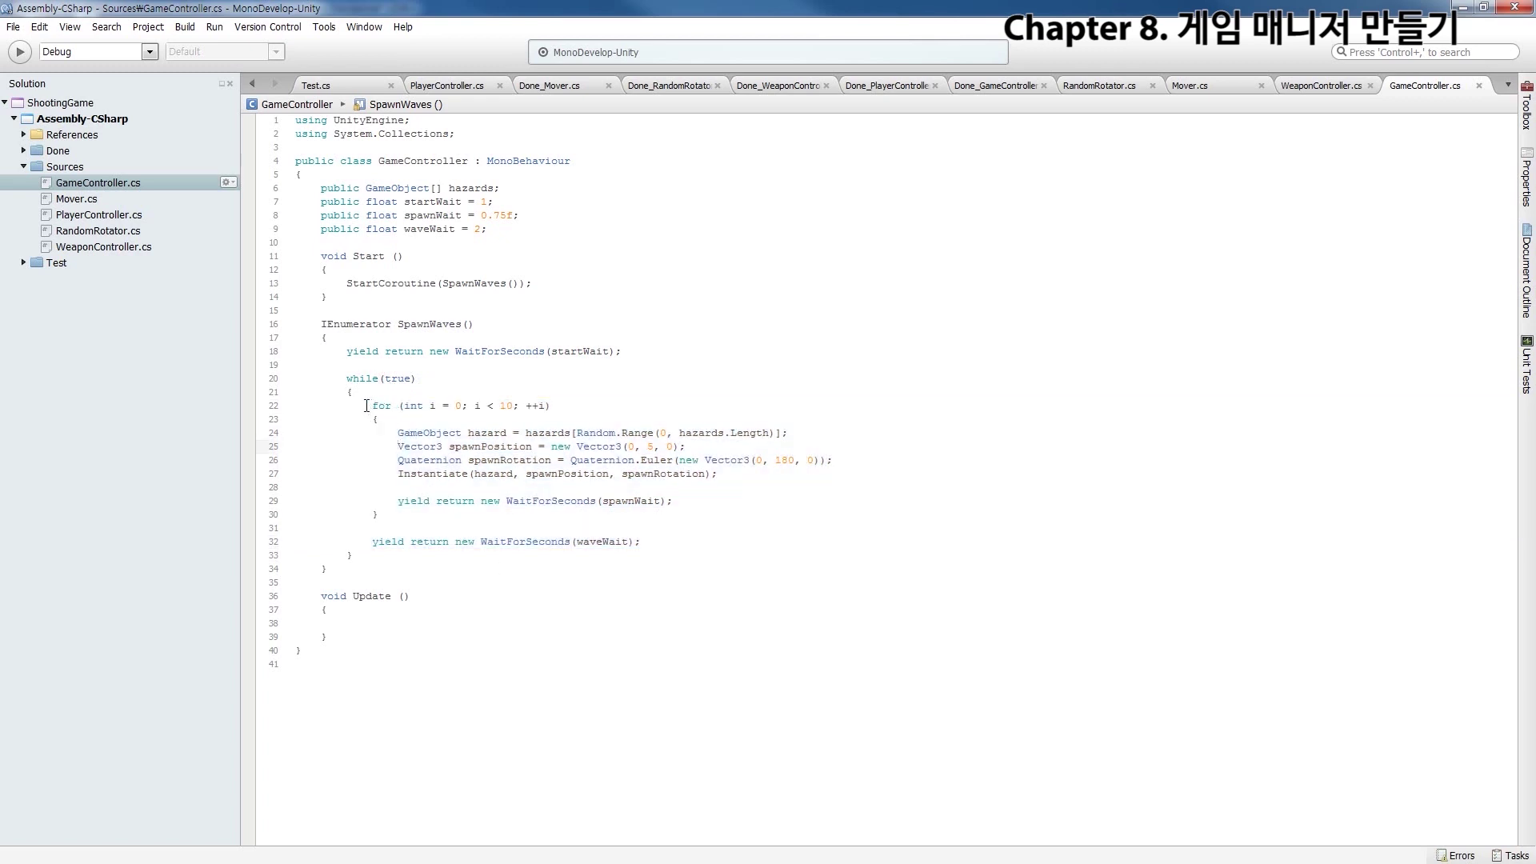
pyautogui.moveTo(371, 406); pyautogui.dragTo(399, 508)
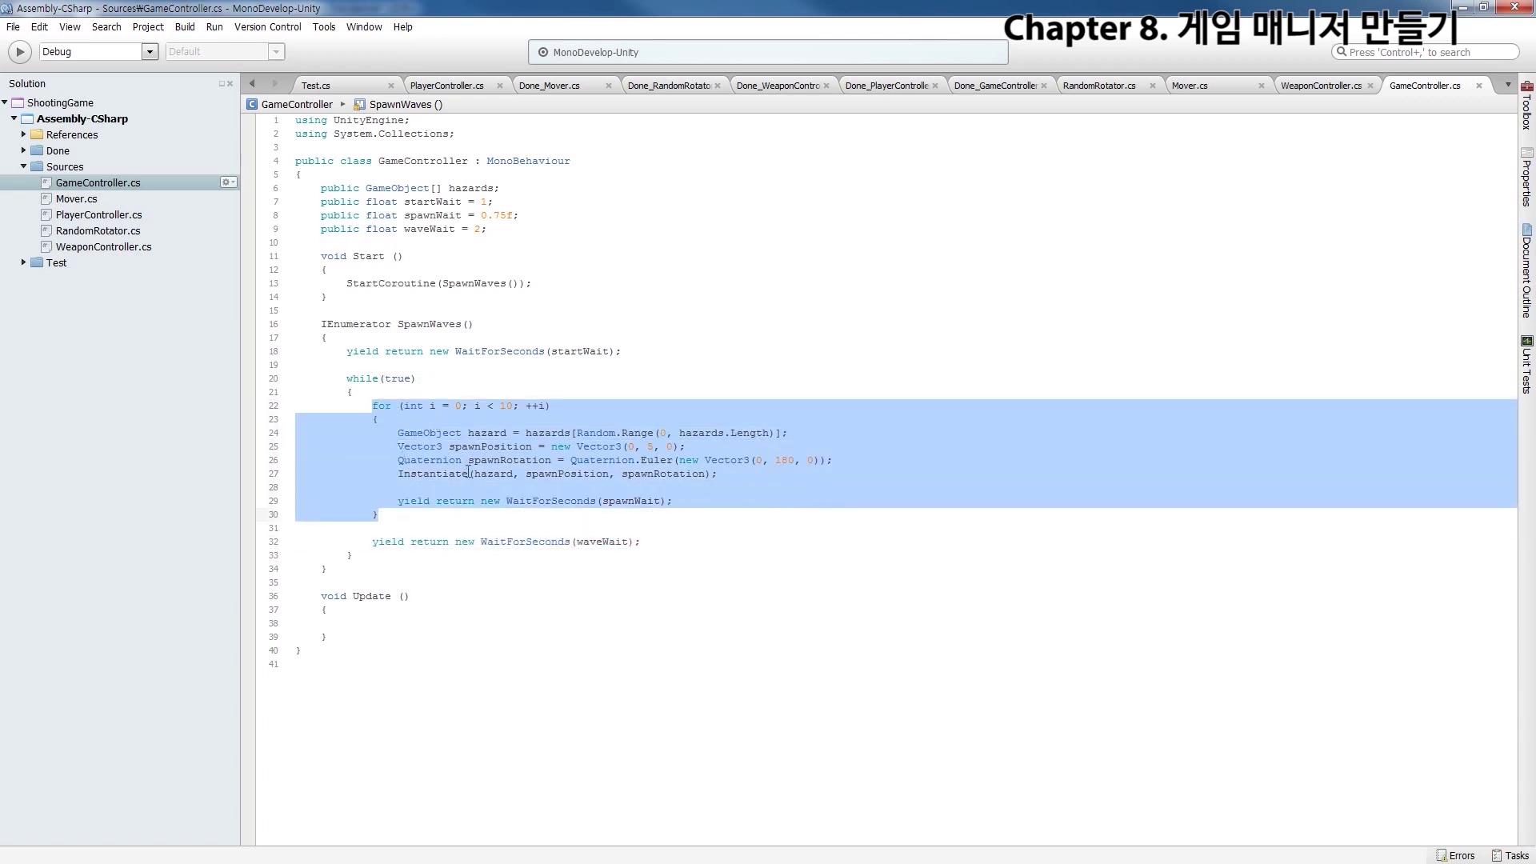
pyautogui.click(456, 502)
pyautogui.doubleClick(611, 502)
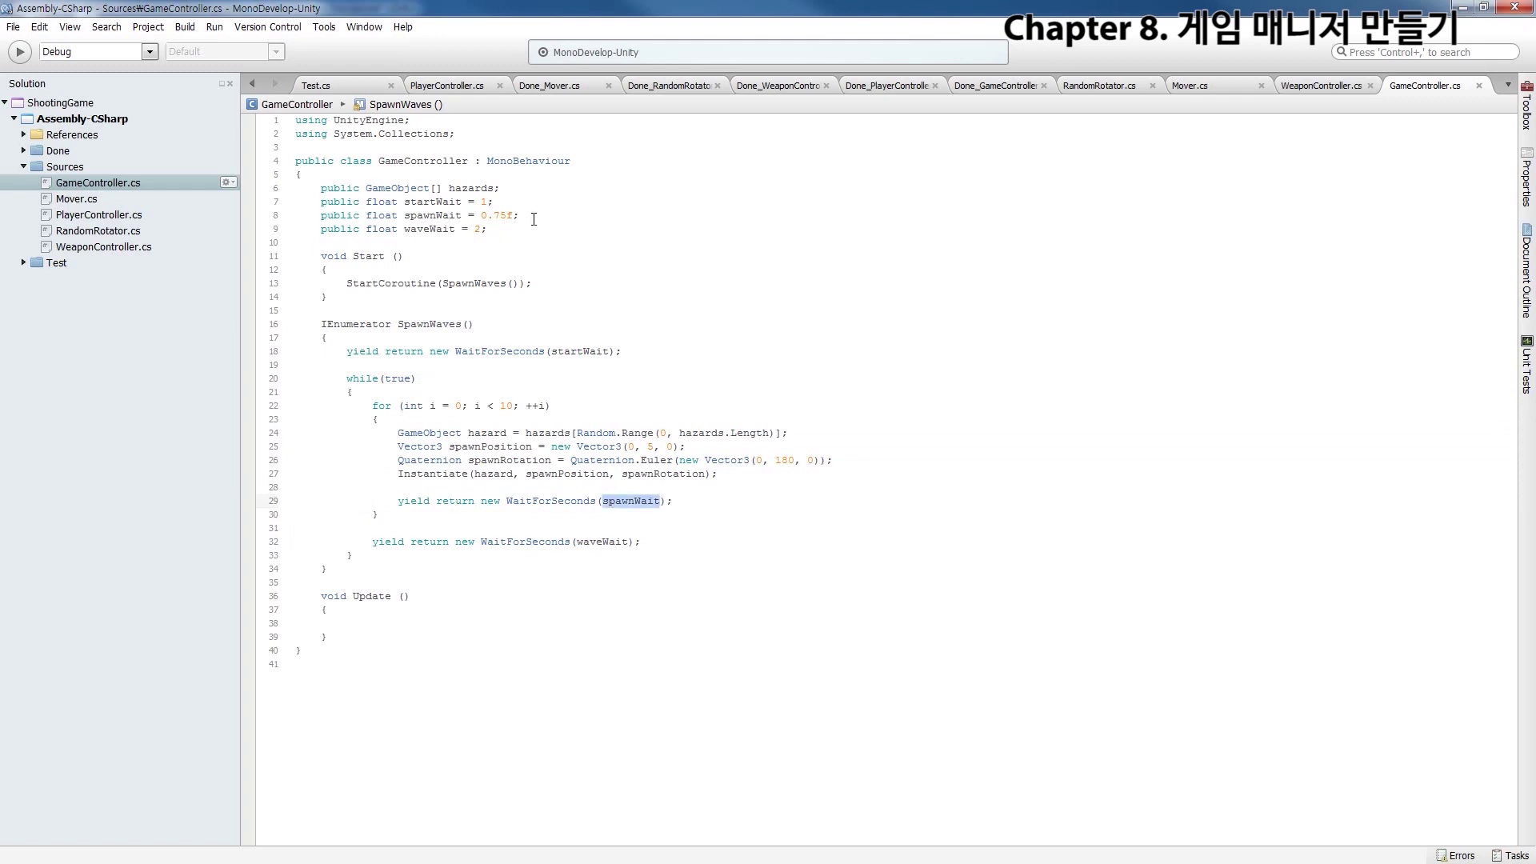
pyautogui.moveTo(521, 215); pyautogui.dragTo(319, 215)
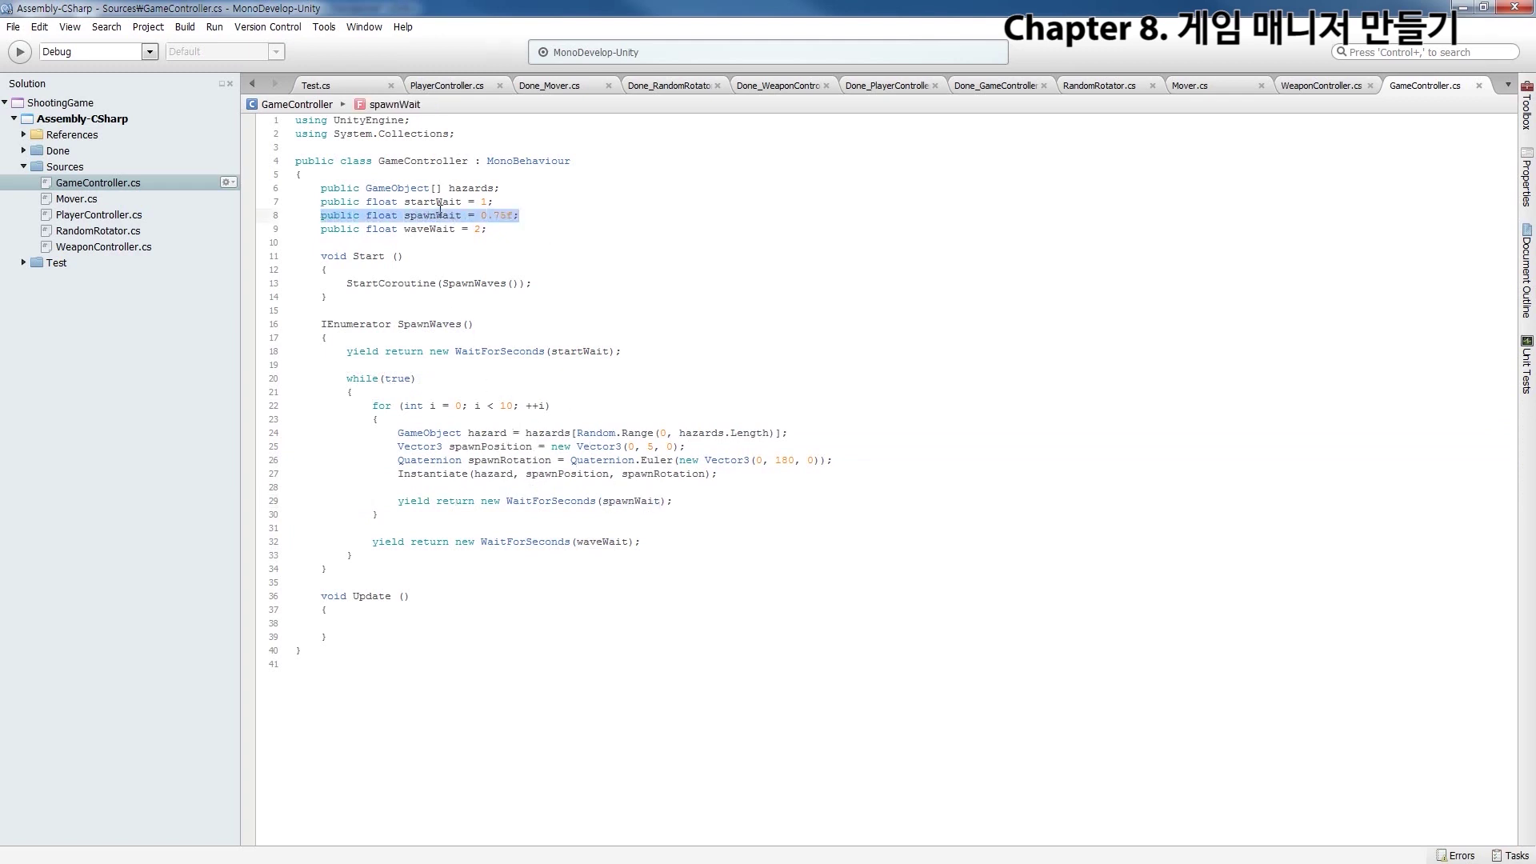
pyautogui.doubleClick(610, 543)
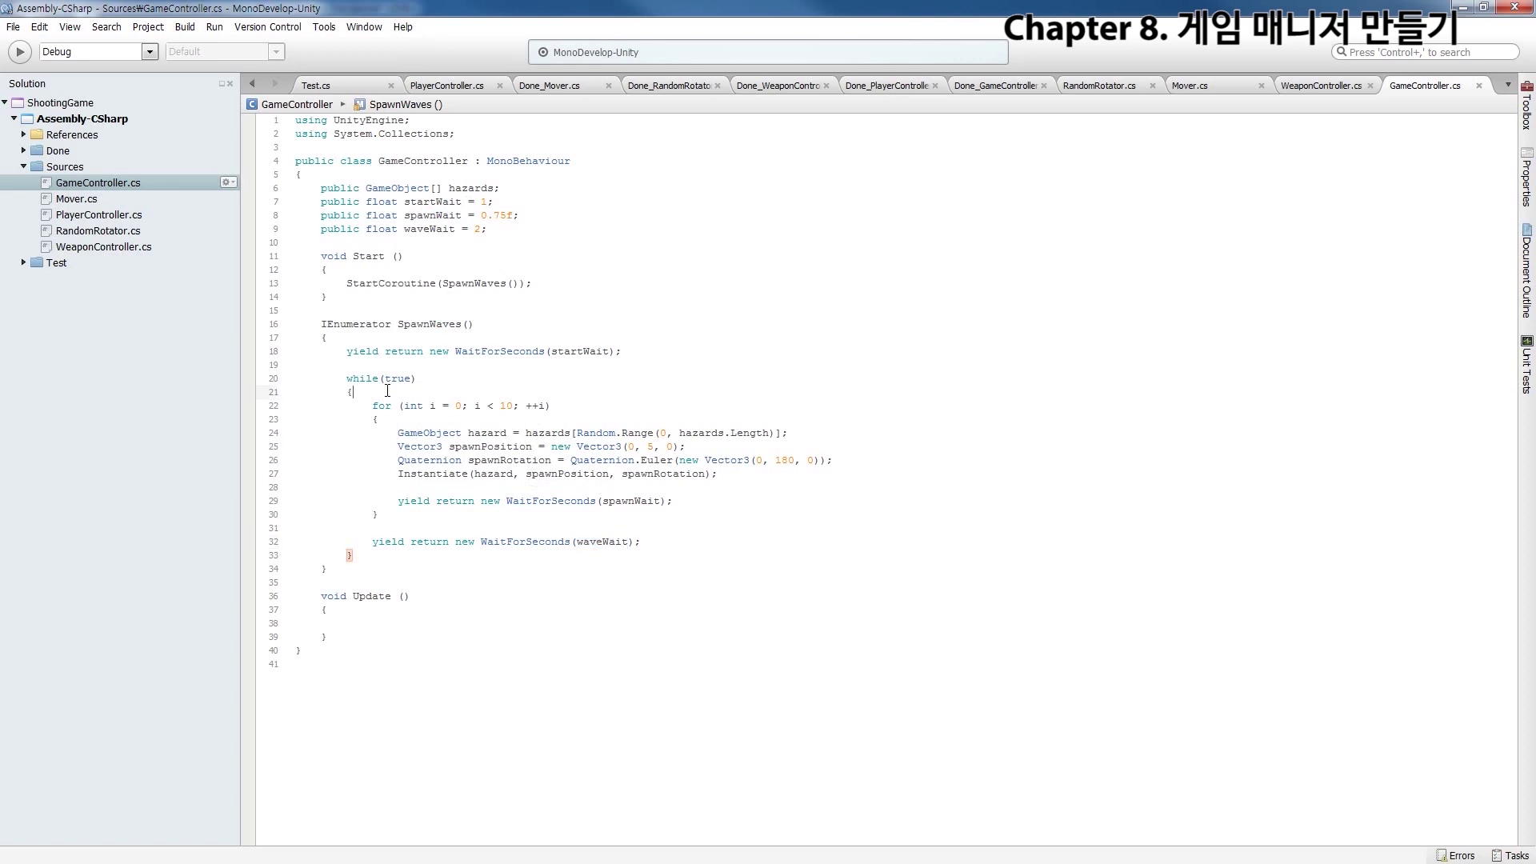
pyautogui.moveTo(387, 390); pyautogui.dragTo(644, 544)
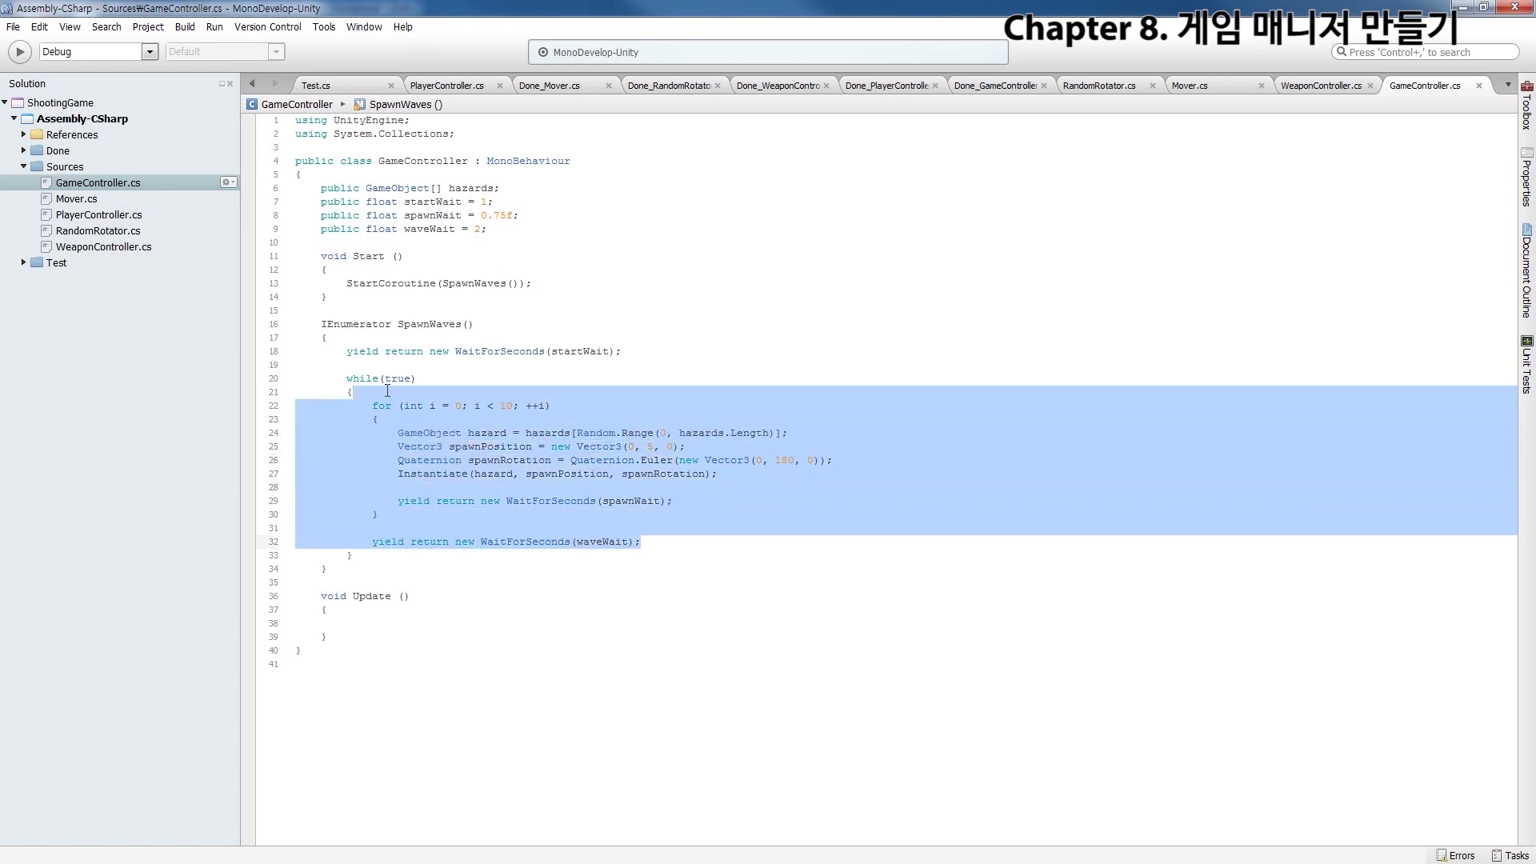
pyautogui.click(414, 422)
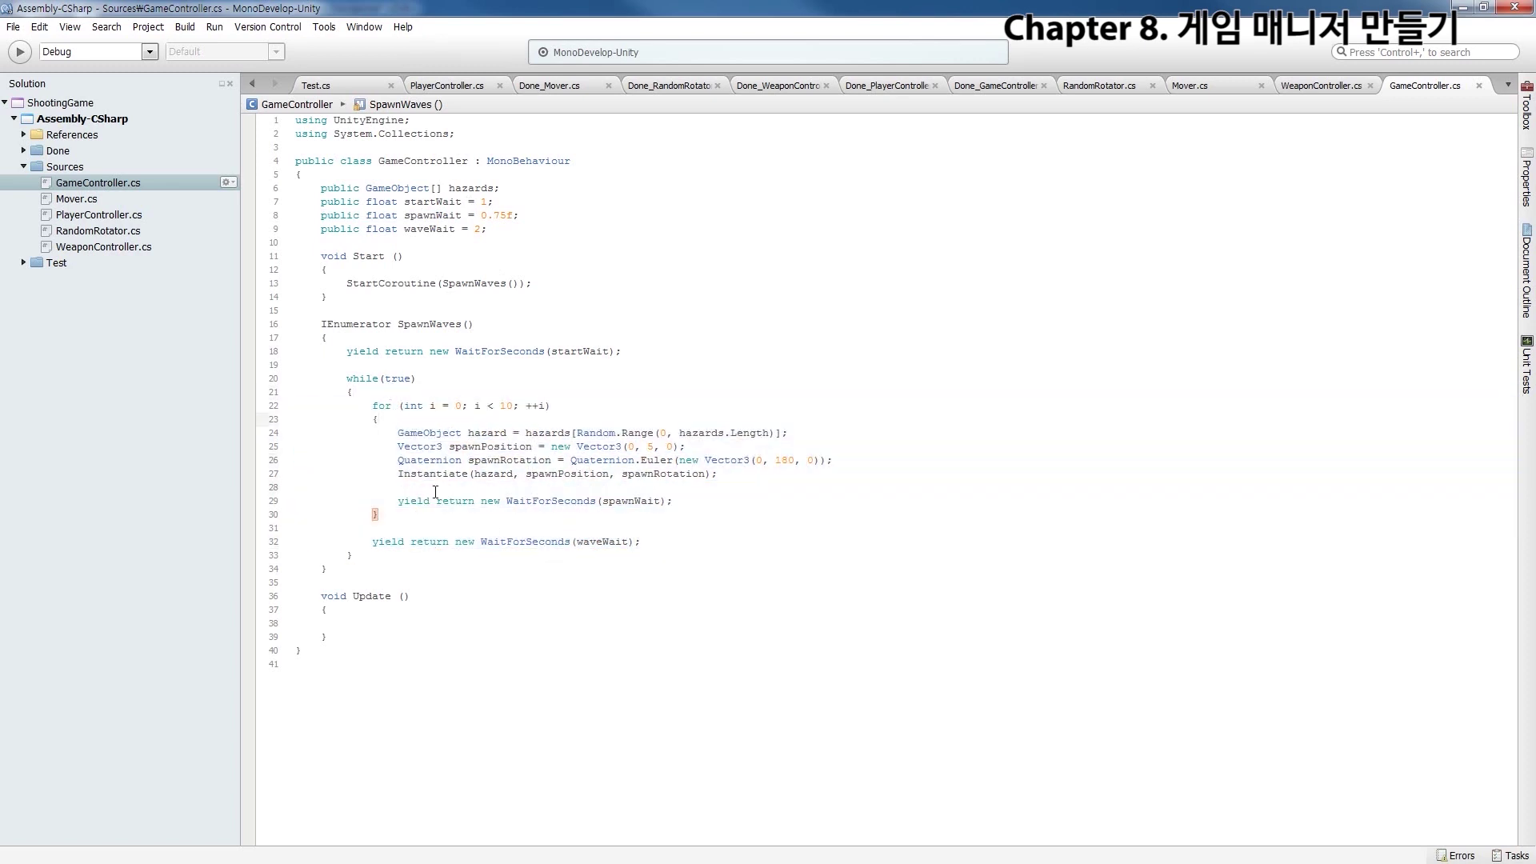
pyautogui.click(621, 483)
pyautogui.click(693, 447)
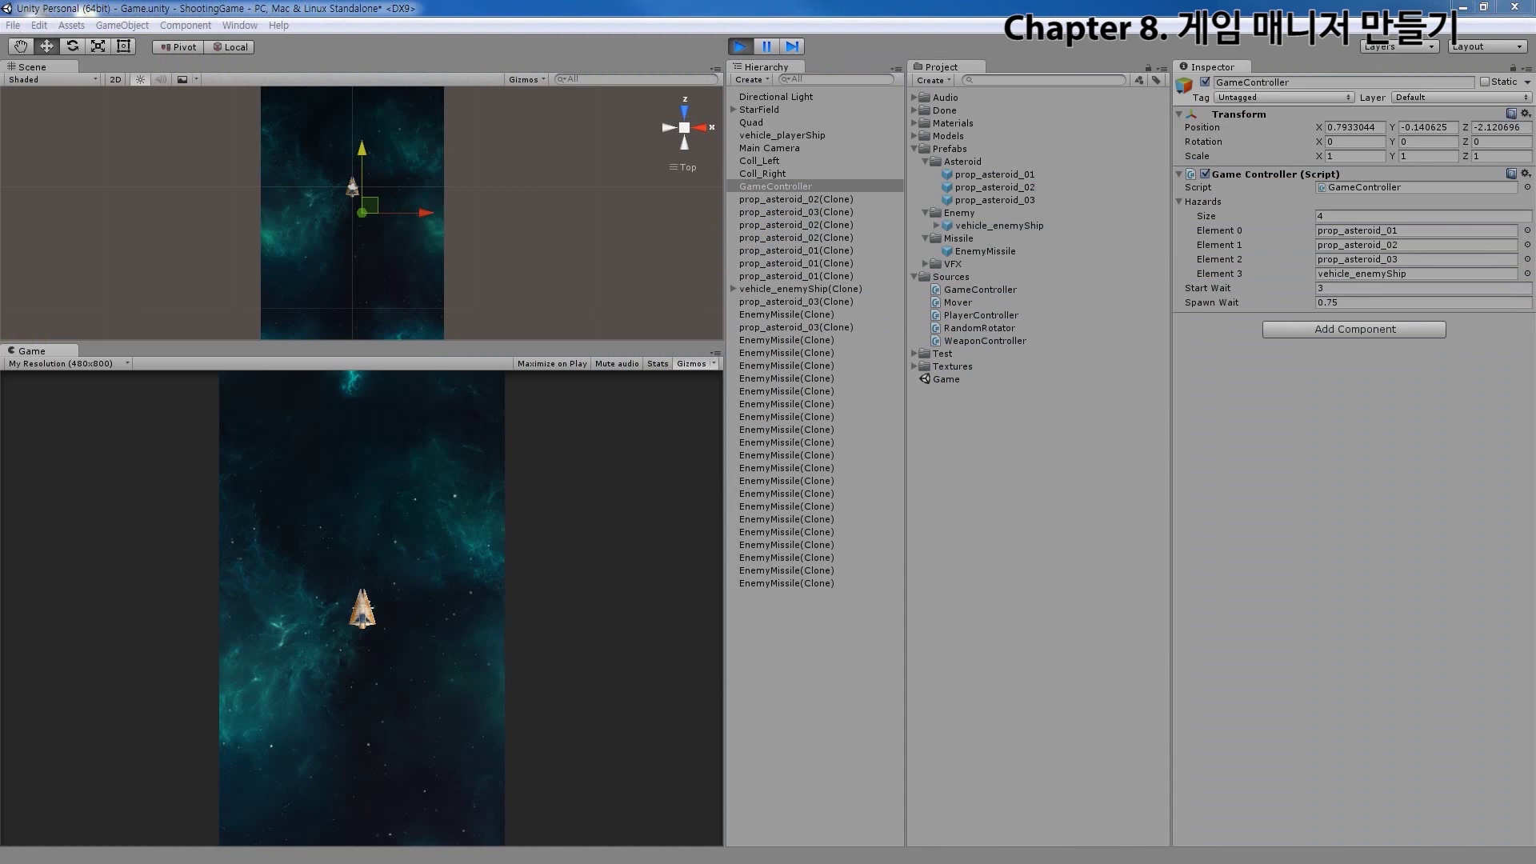
# Play-test the hazard waves with Wave Wait 2, stop, and switch back to MonoDevelop
pyautogui.hotkey('ctrl', 'p')
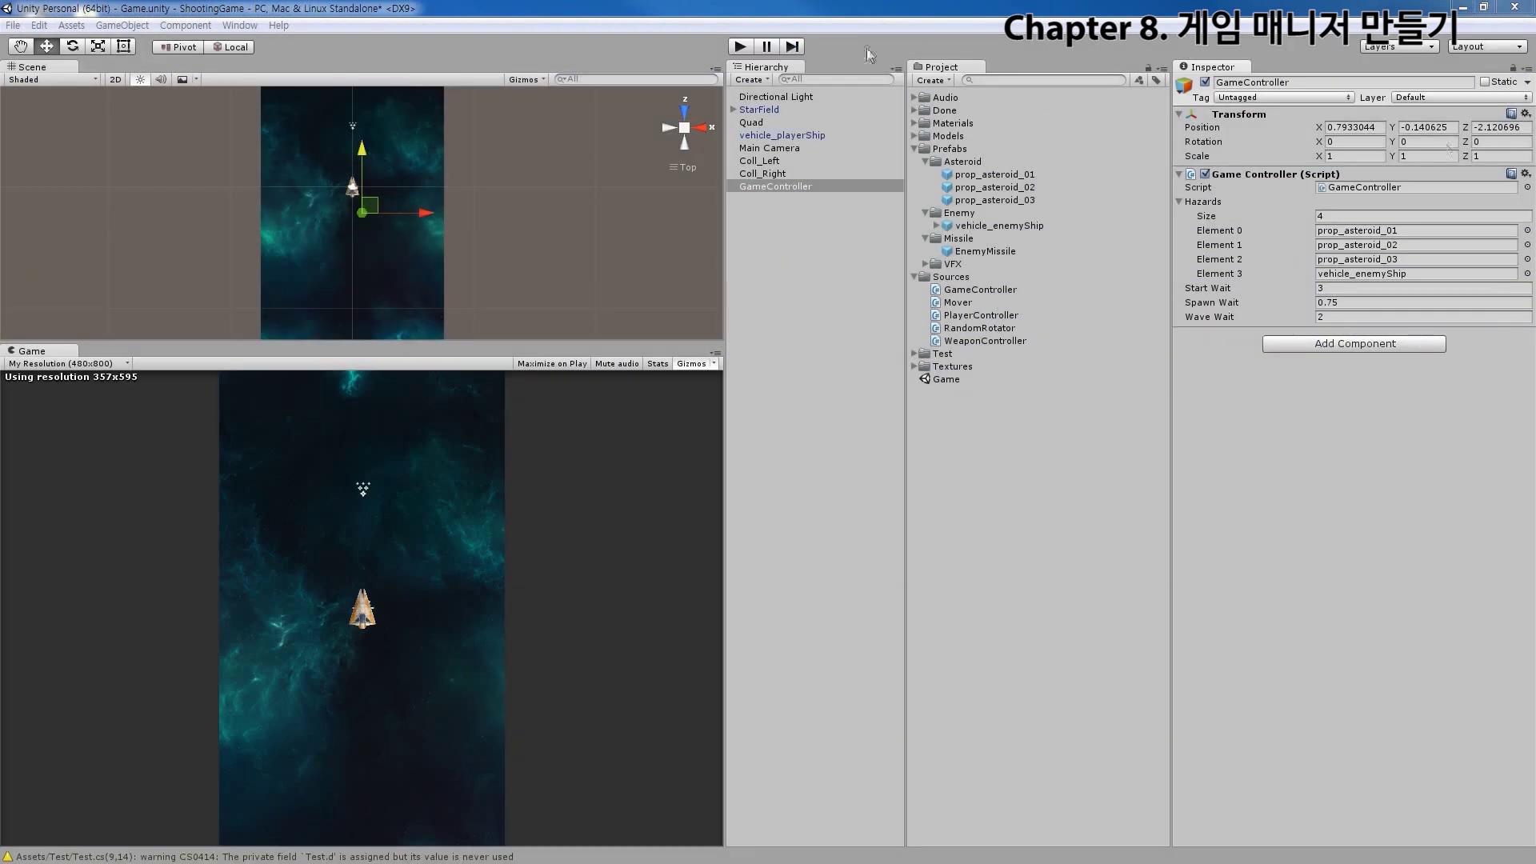
pyautogui.click(739, 48)
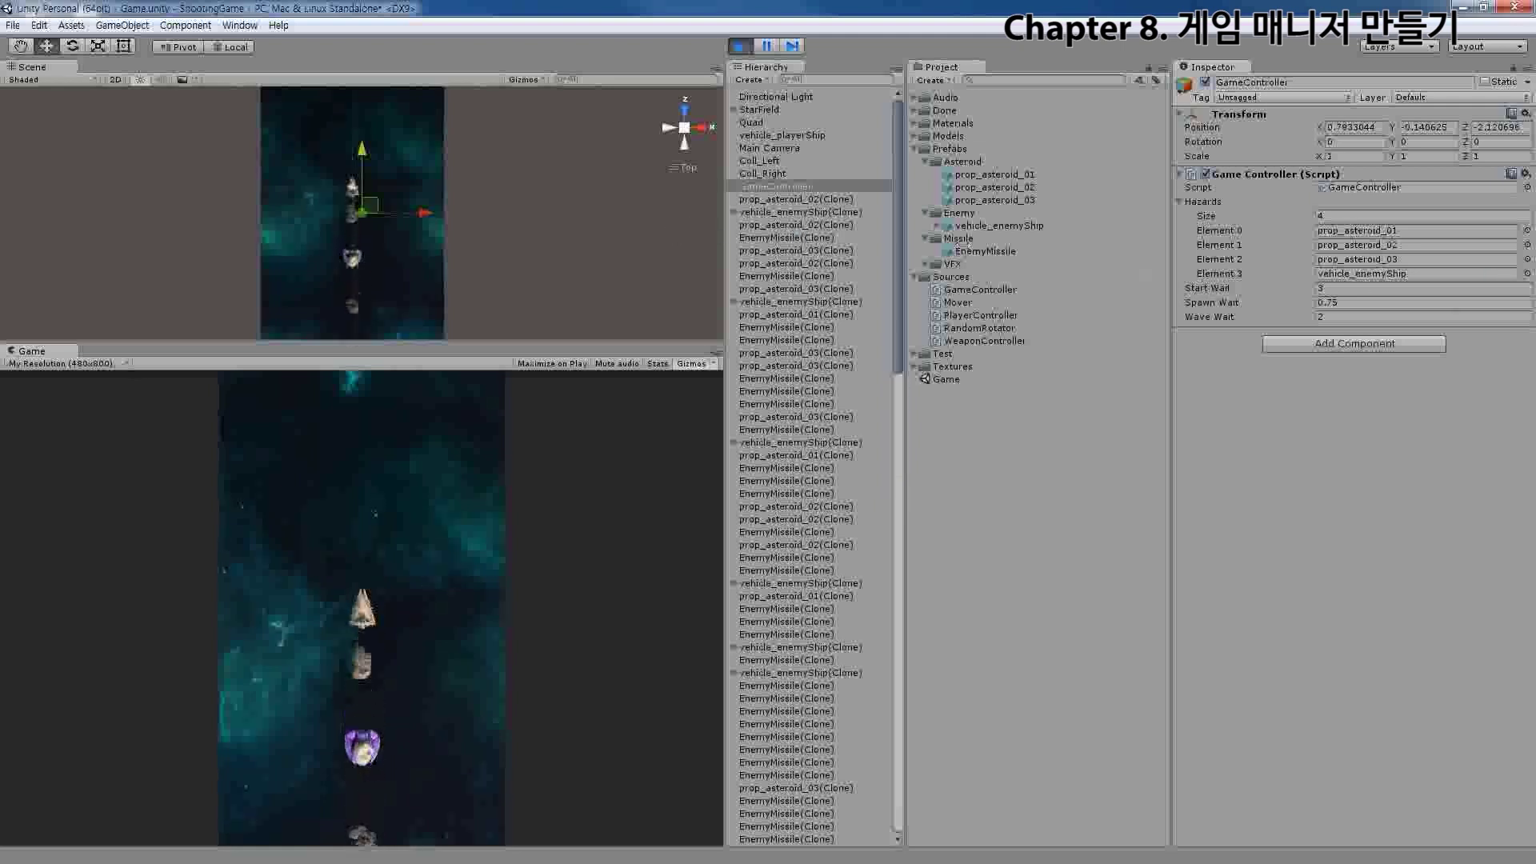
pyautogui.hotkey('ctrl', 'p')
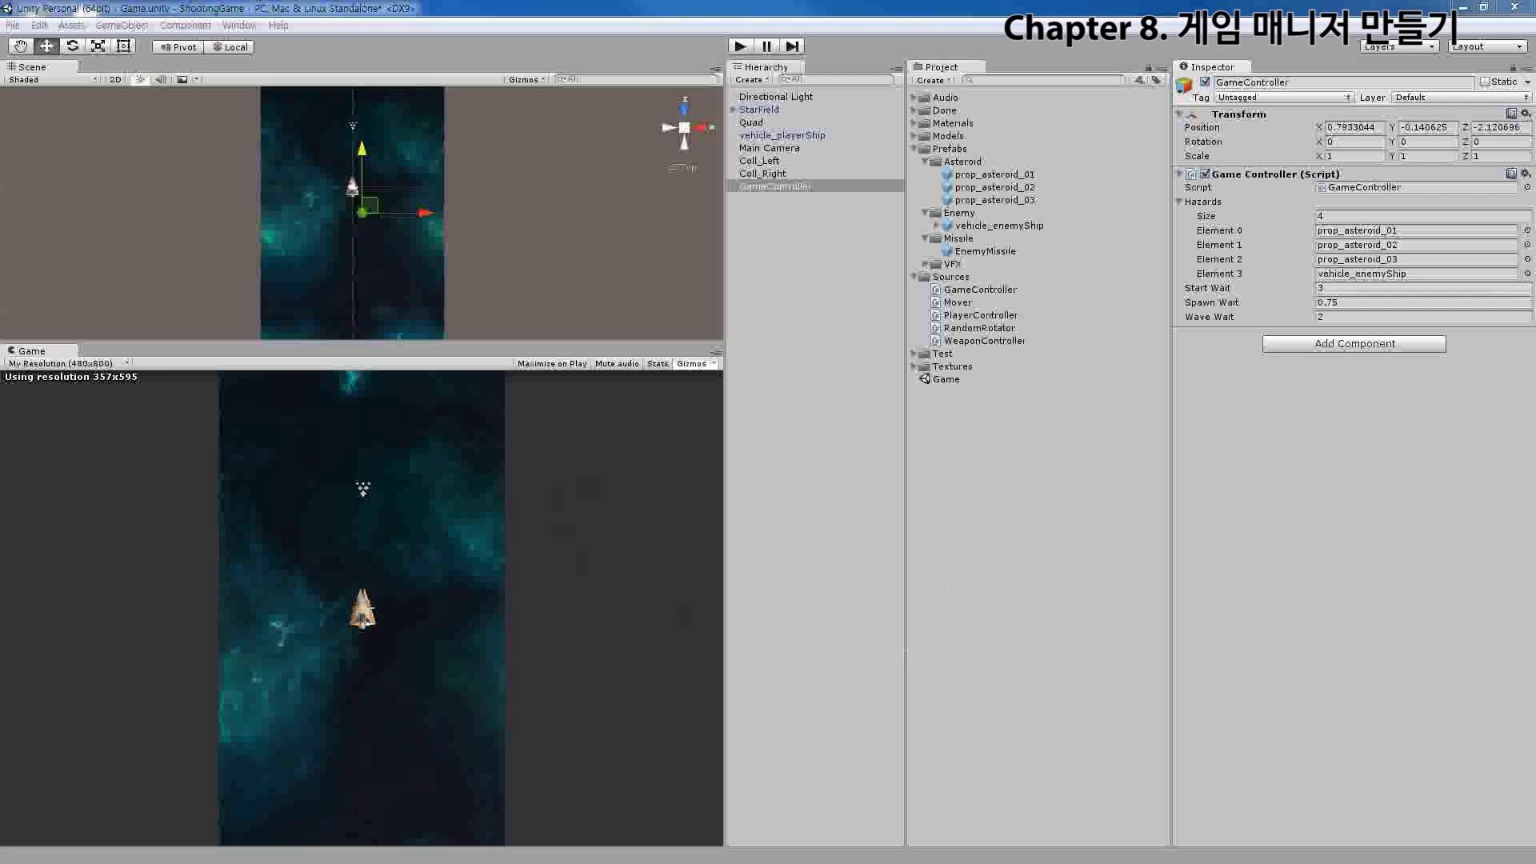
pyautogui.hotkey('alt', 'Tab')
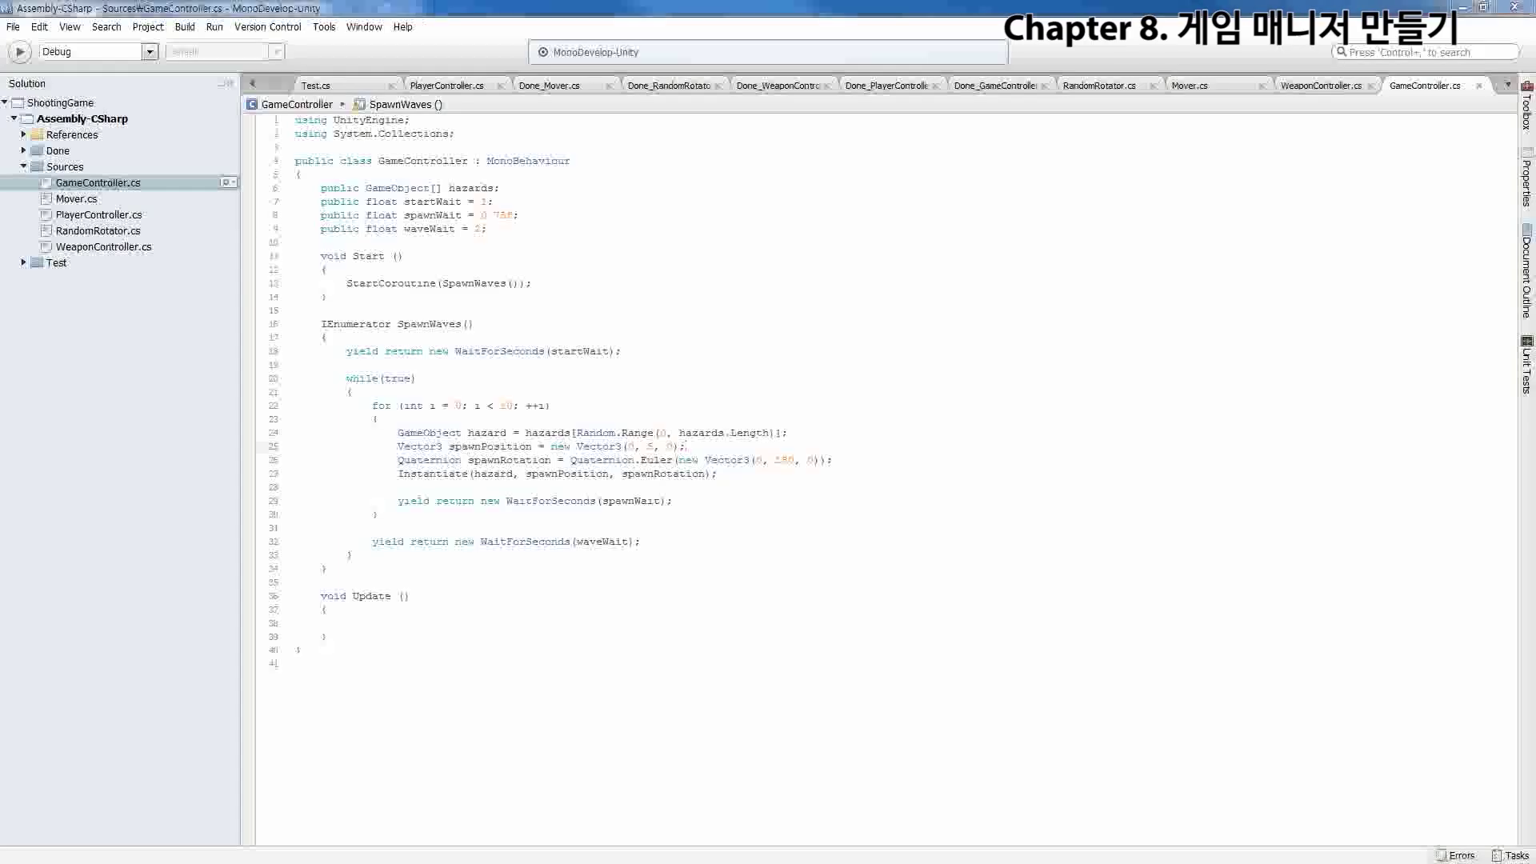
# Change the spawn x on line 25 to Random.Range(-6, 6) and save GameController
pyautogui.click(635, 447)
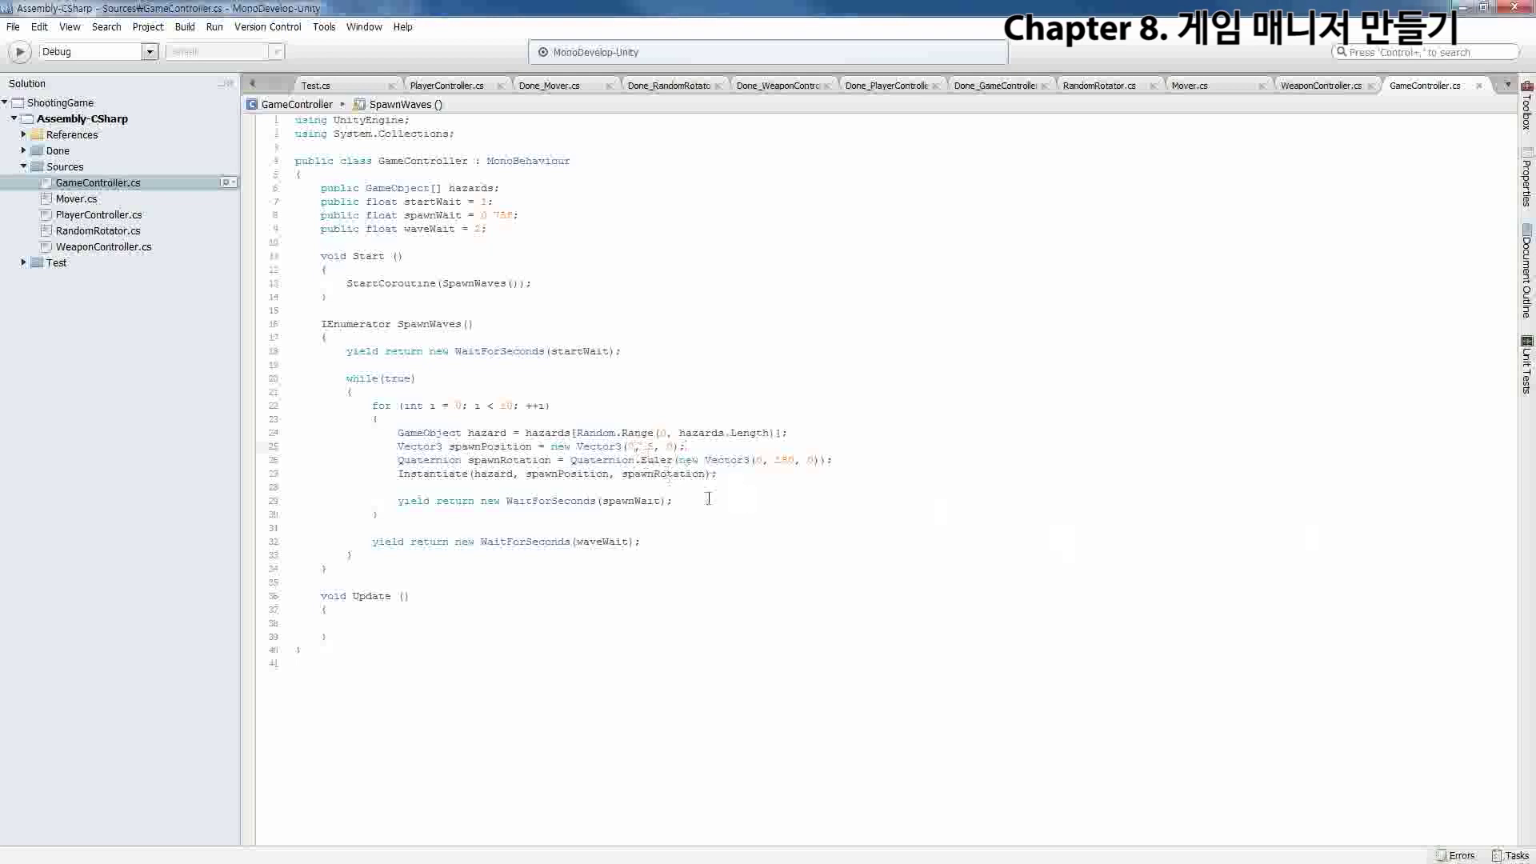
pyautogui.click(508, 433)
pyautogui.doubleClick(510, 446)
pyautogui.press('BackSpace')
pyautogui.write('Random.ra()')
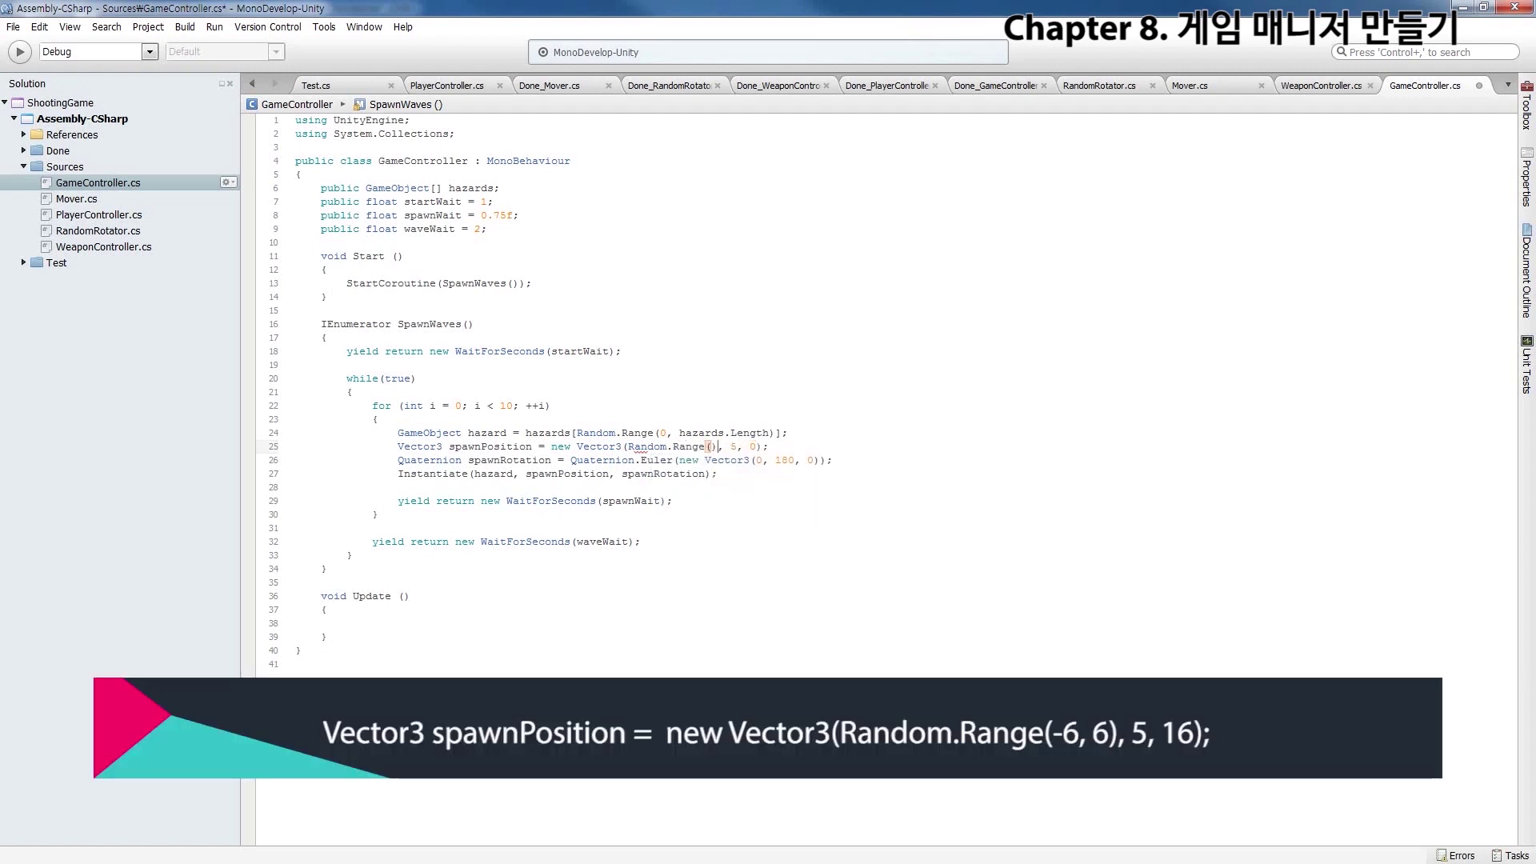
pyautogui.write('-')
pyautogui.write('6, 6')
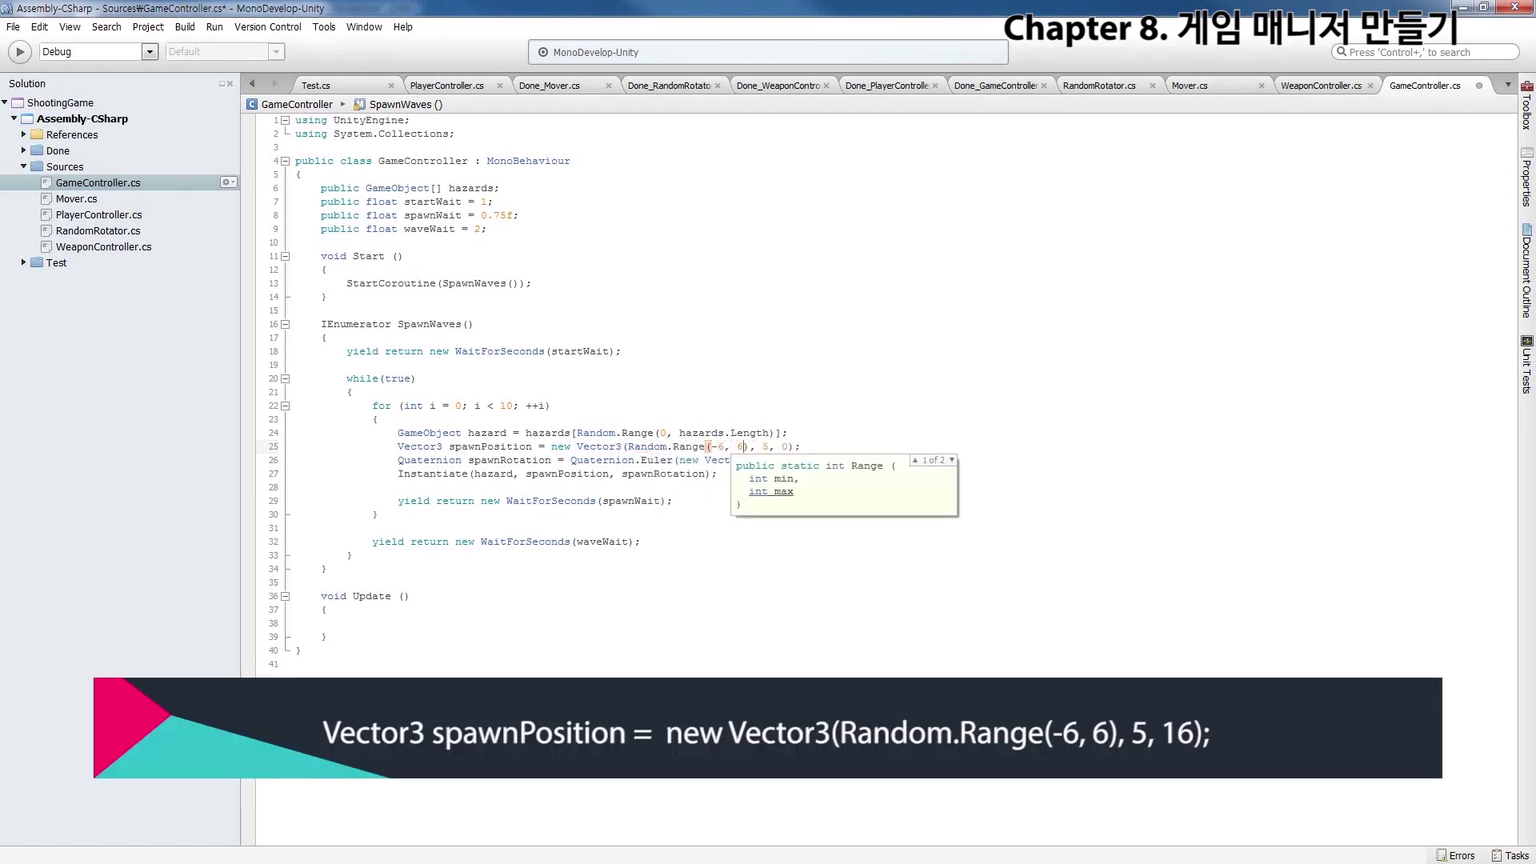
pyautogui.press('Escape')
pyautogui.hotkey('ctrl', 's')
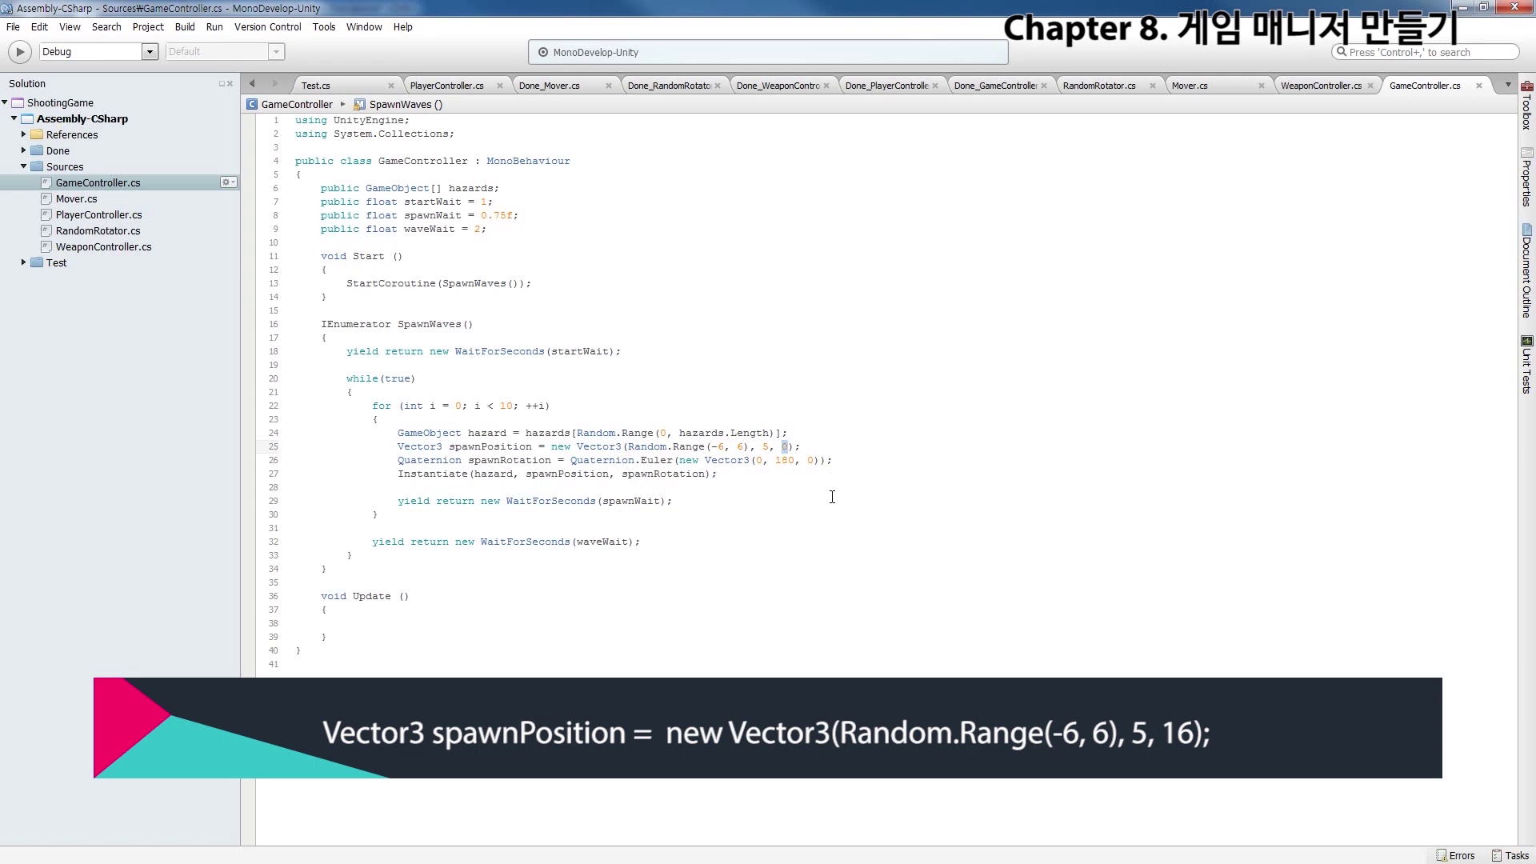
pyautogui.write('16')
pyautogui.hotkey('ctrl', 's')
# Review the spawnPosition line and SpawnWaves braces, then return to Unity
pyautogui.click(774, 500)
pyautogui.click(820, 449)
pyautogui.moveTo(399, 447); pyautogui.dragTo(806, 446)
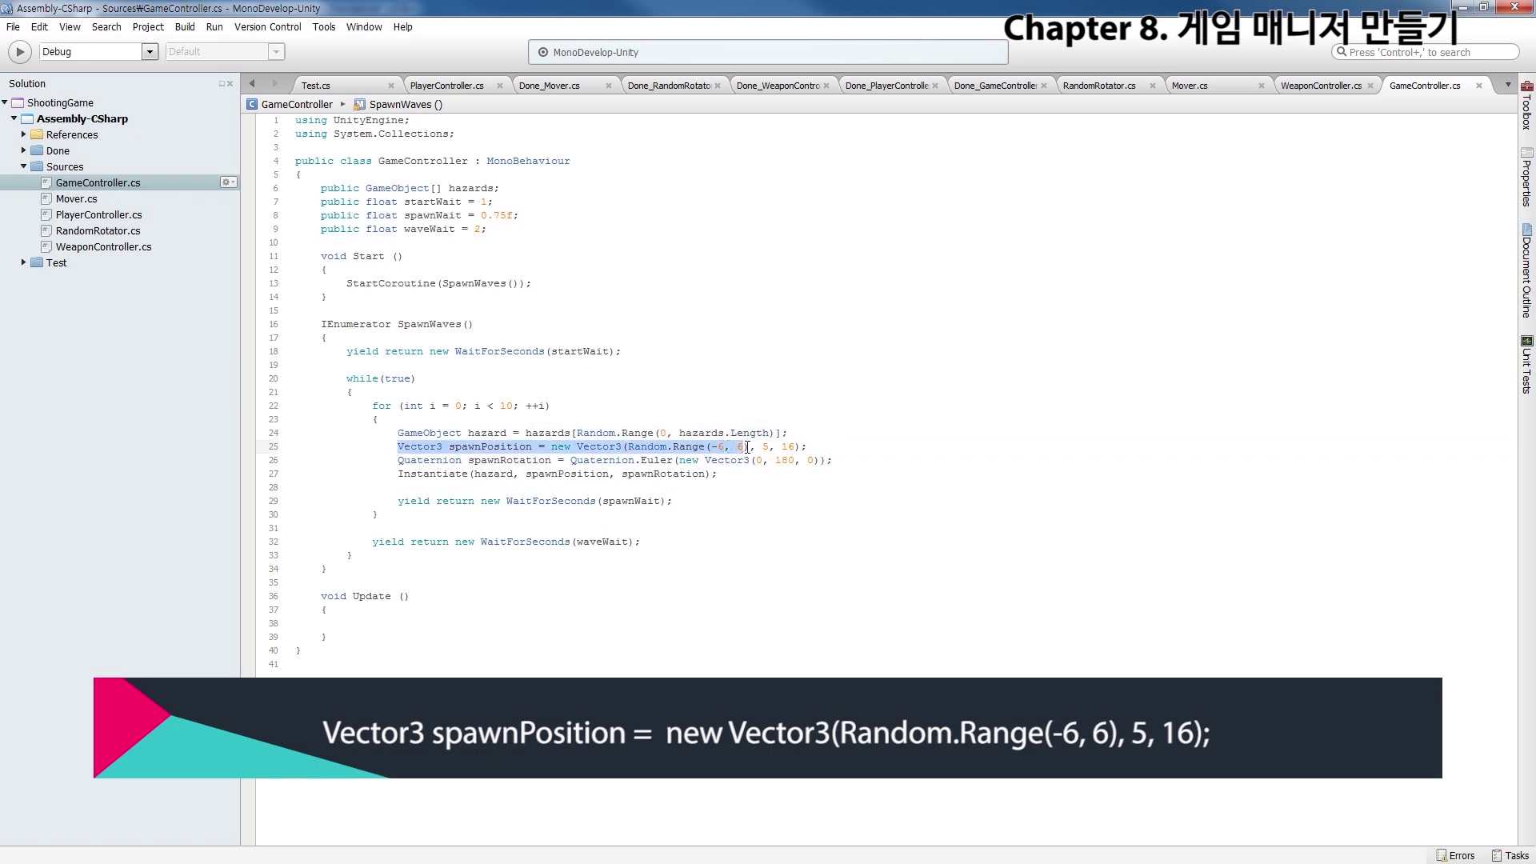
pyautogui.click(789, 447)
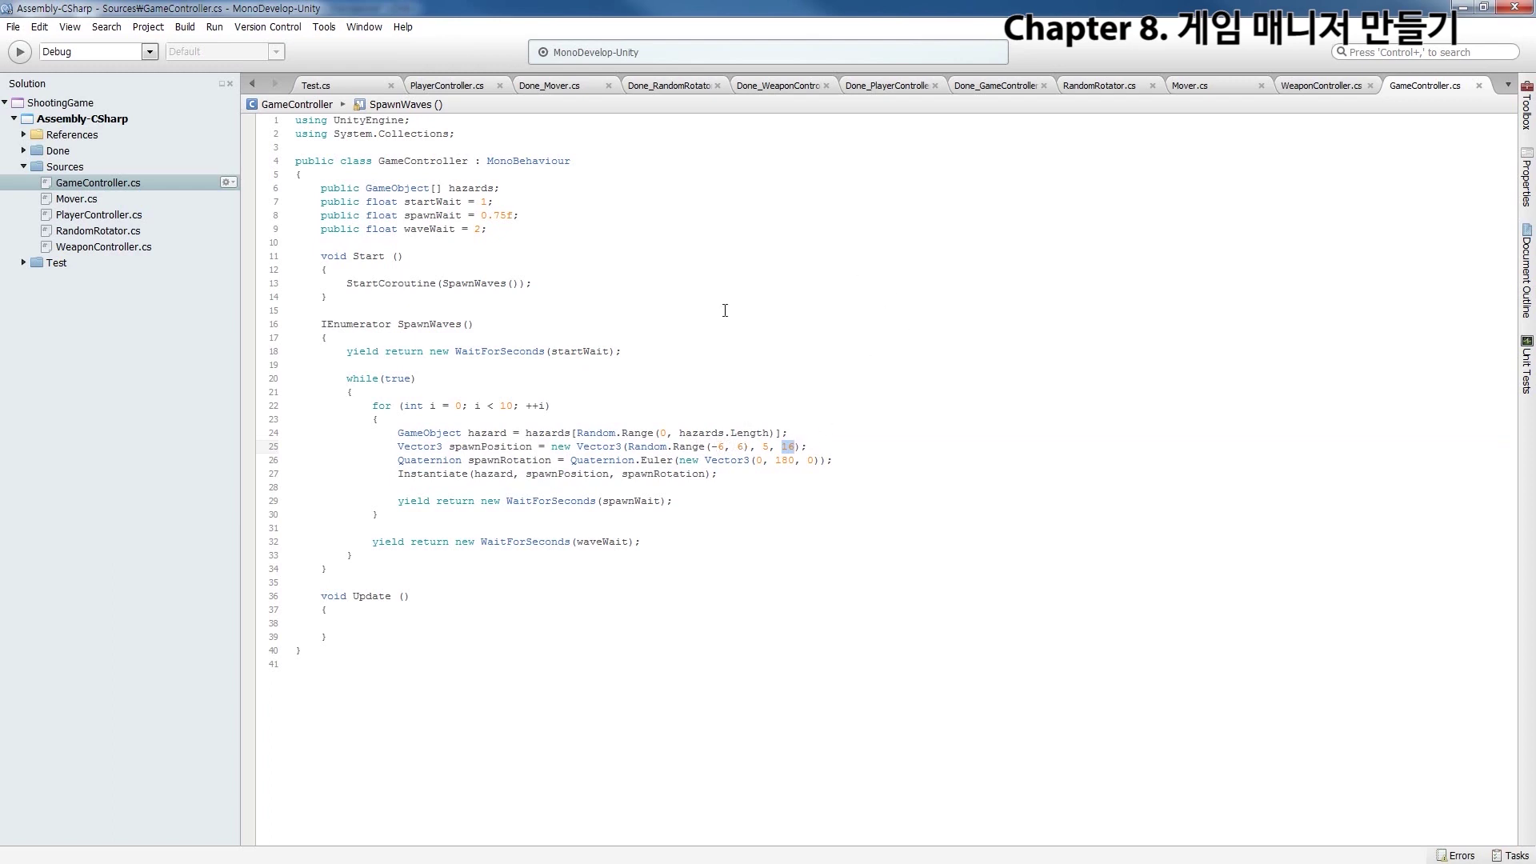
pyautogui.click(701, 328)
pyautogui.click(706, 335)
pyautogui.click(1461, 8)
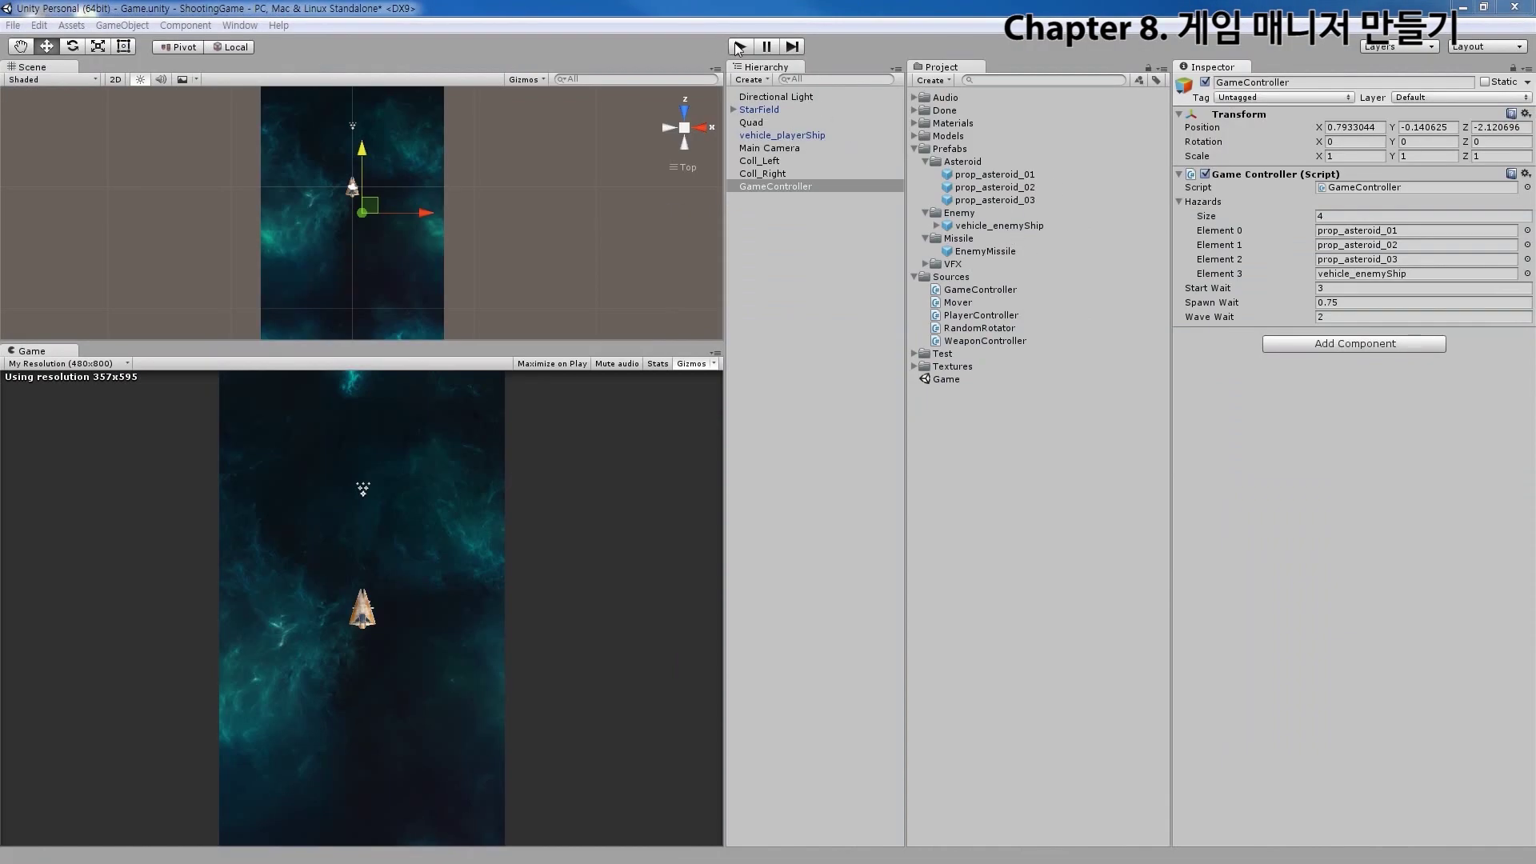
pyautogui.click(737, 48)
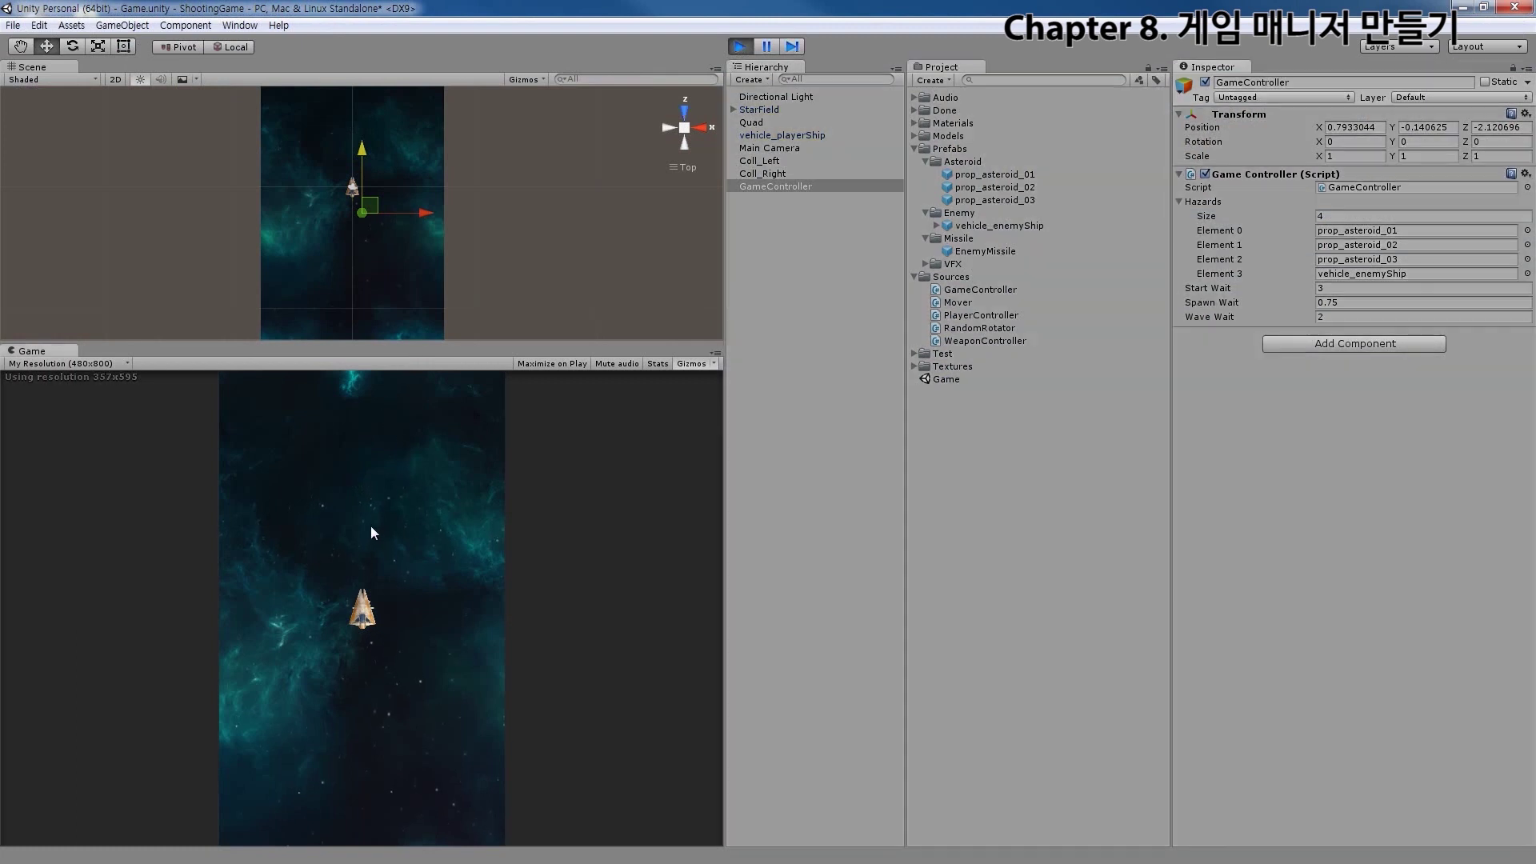
pyautogui.press('Left')
pyautogui.press('Right')
pyautogui.press('Left')
pyautogui.press('Left')
pyautogui.press('Right')
pyautogui.press('Left')
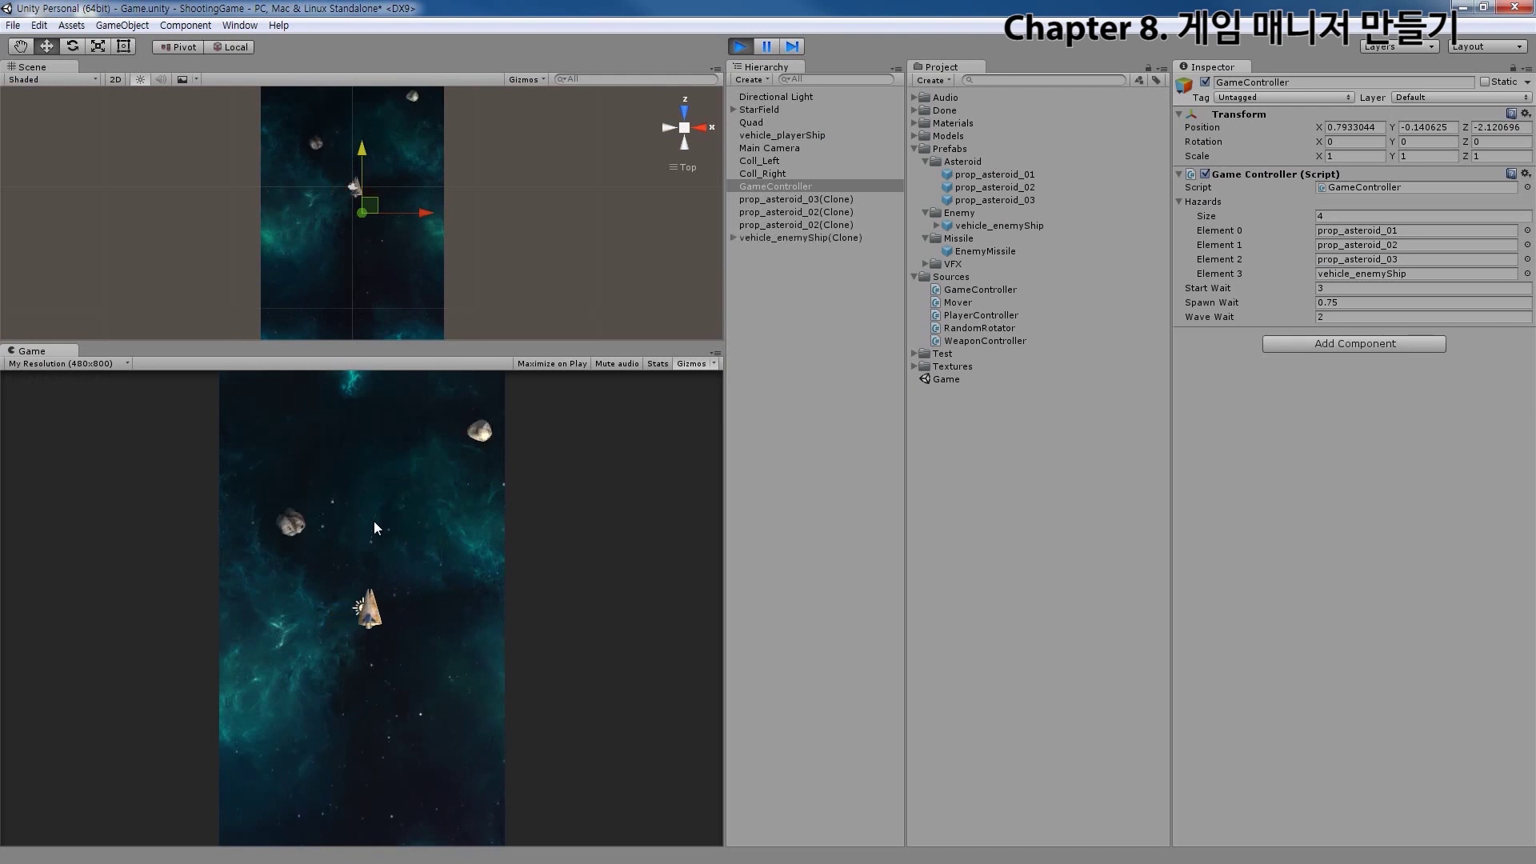
pyautogui.press('Right')
pyautogui.press('Left')
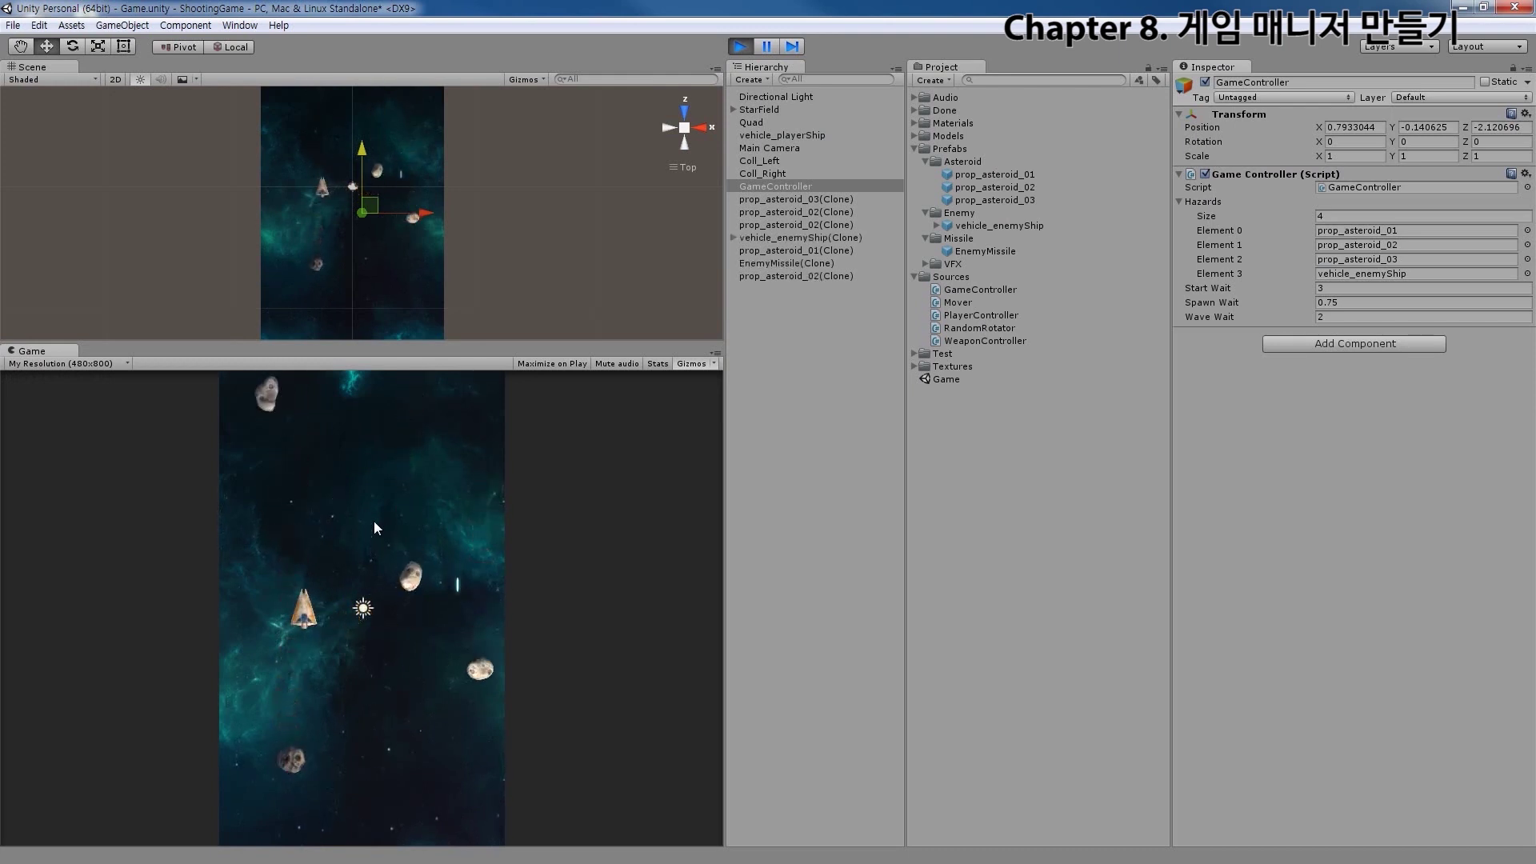
pyautogui.press('Right')
pyautogui.press('Left')
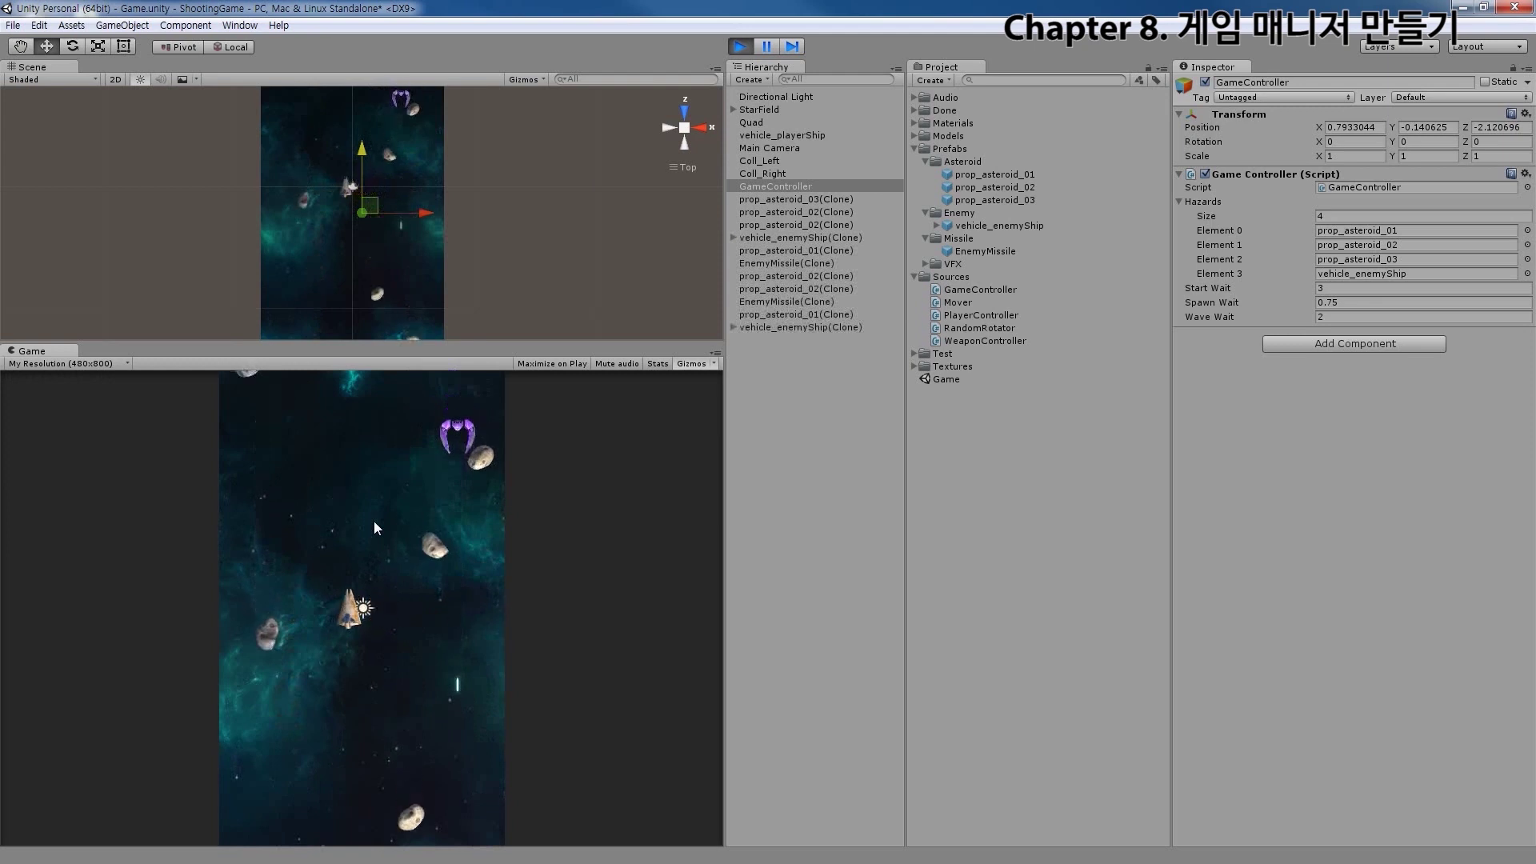
pyautogui.press('Left')
pyautogui.press('Right')
pyautogui.press('Left')
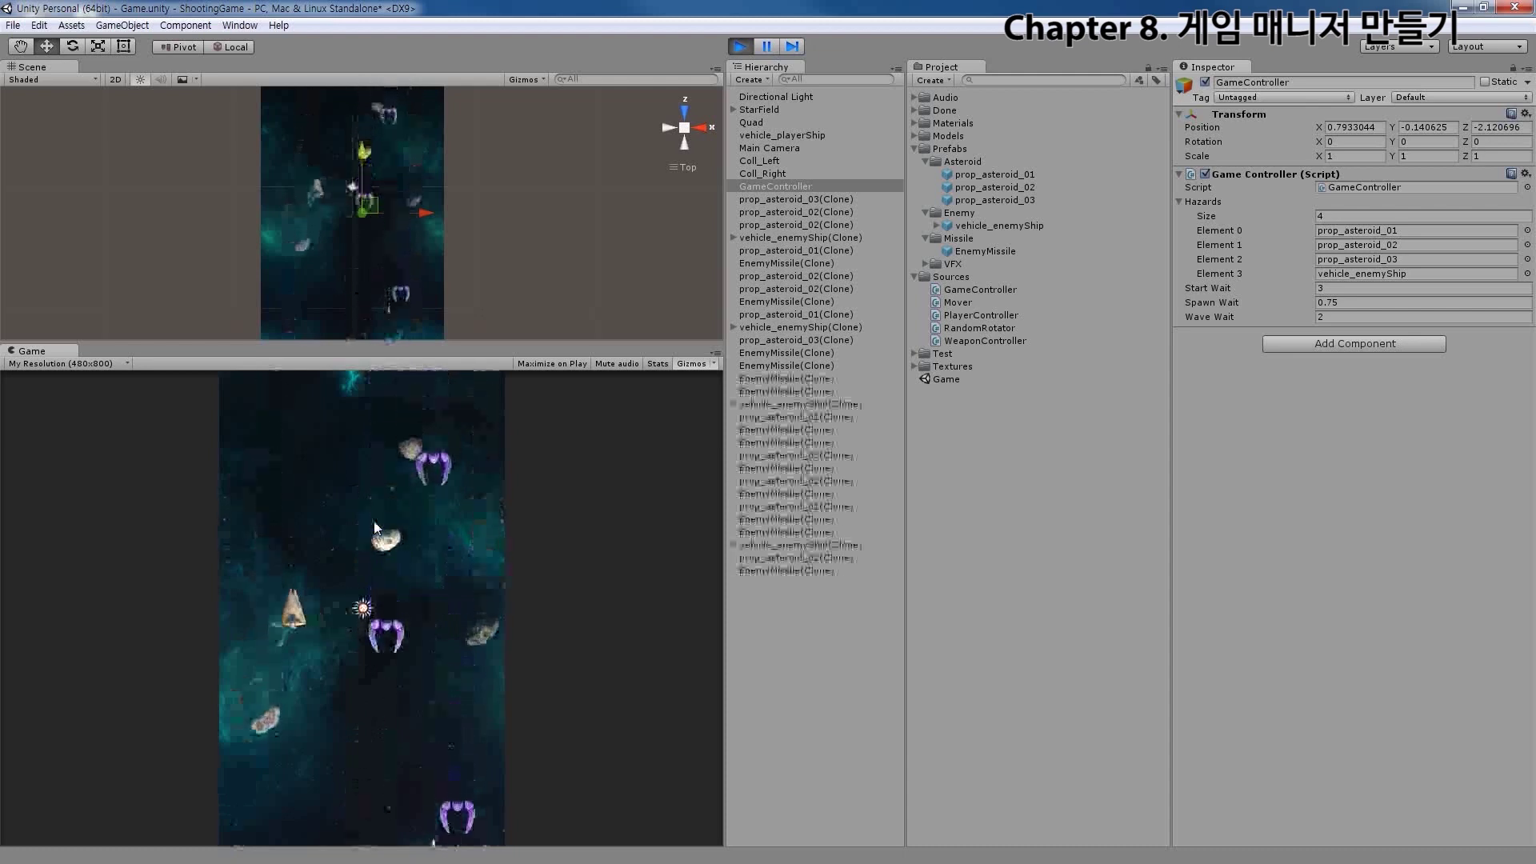
pyautogui.press('Right')
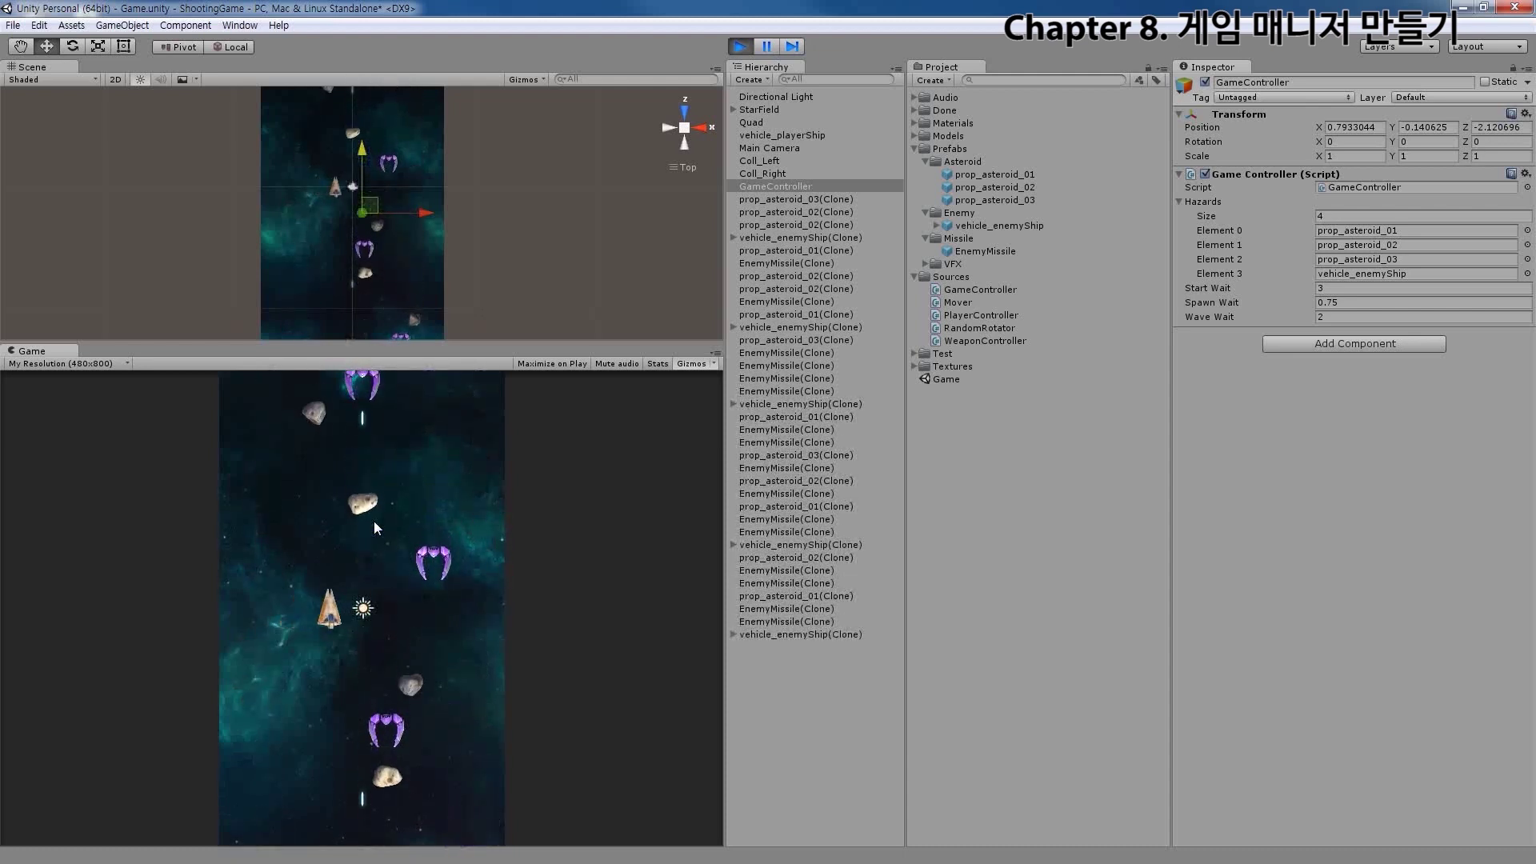
pyautogui.press('Right')
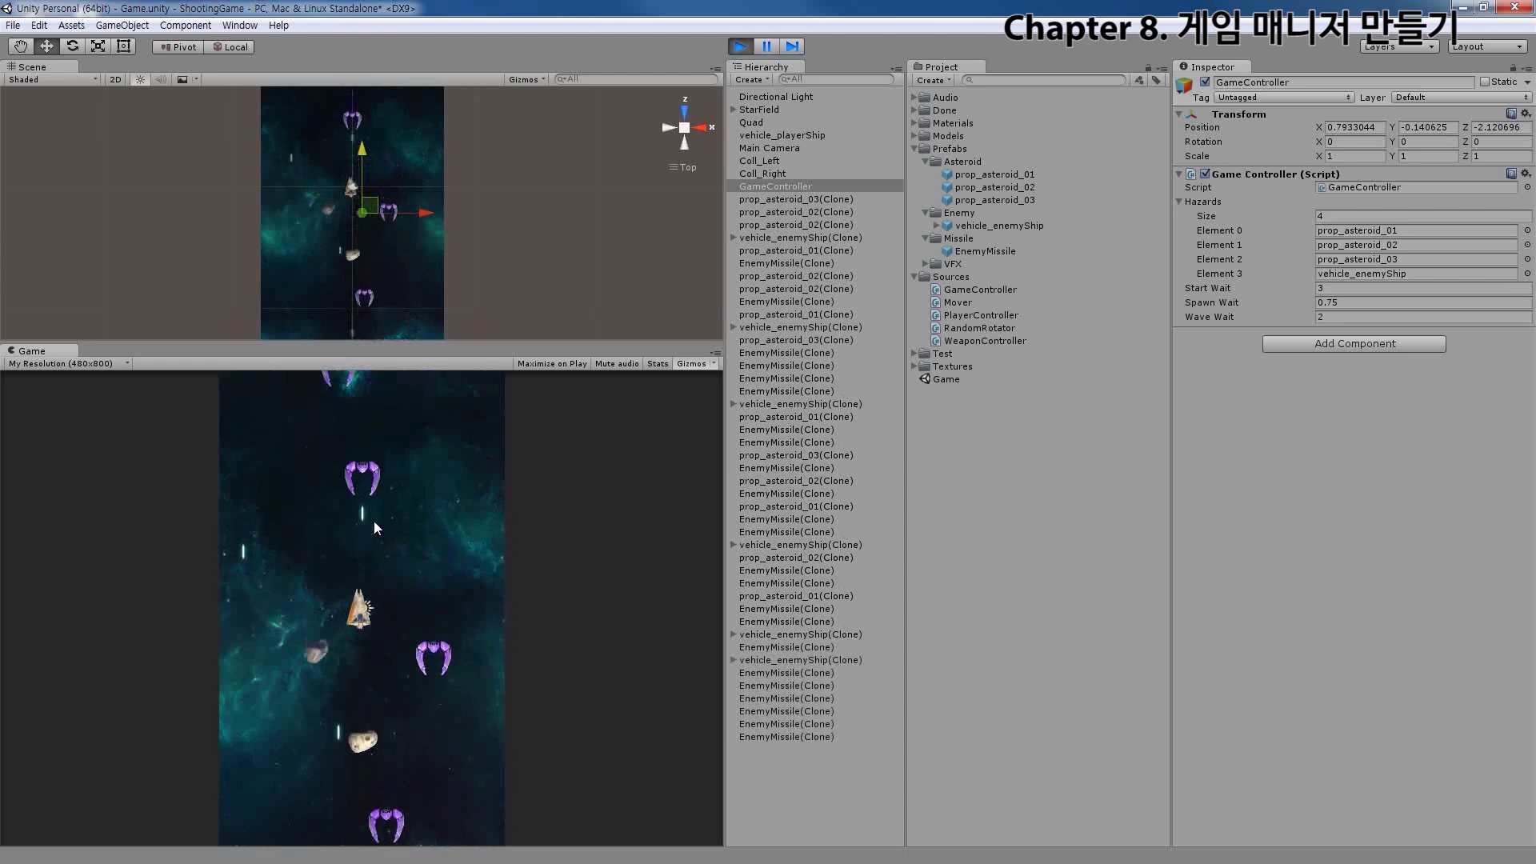
pyautogui.press('Left')
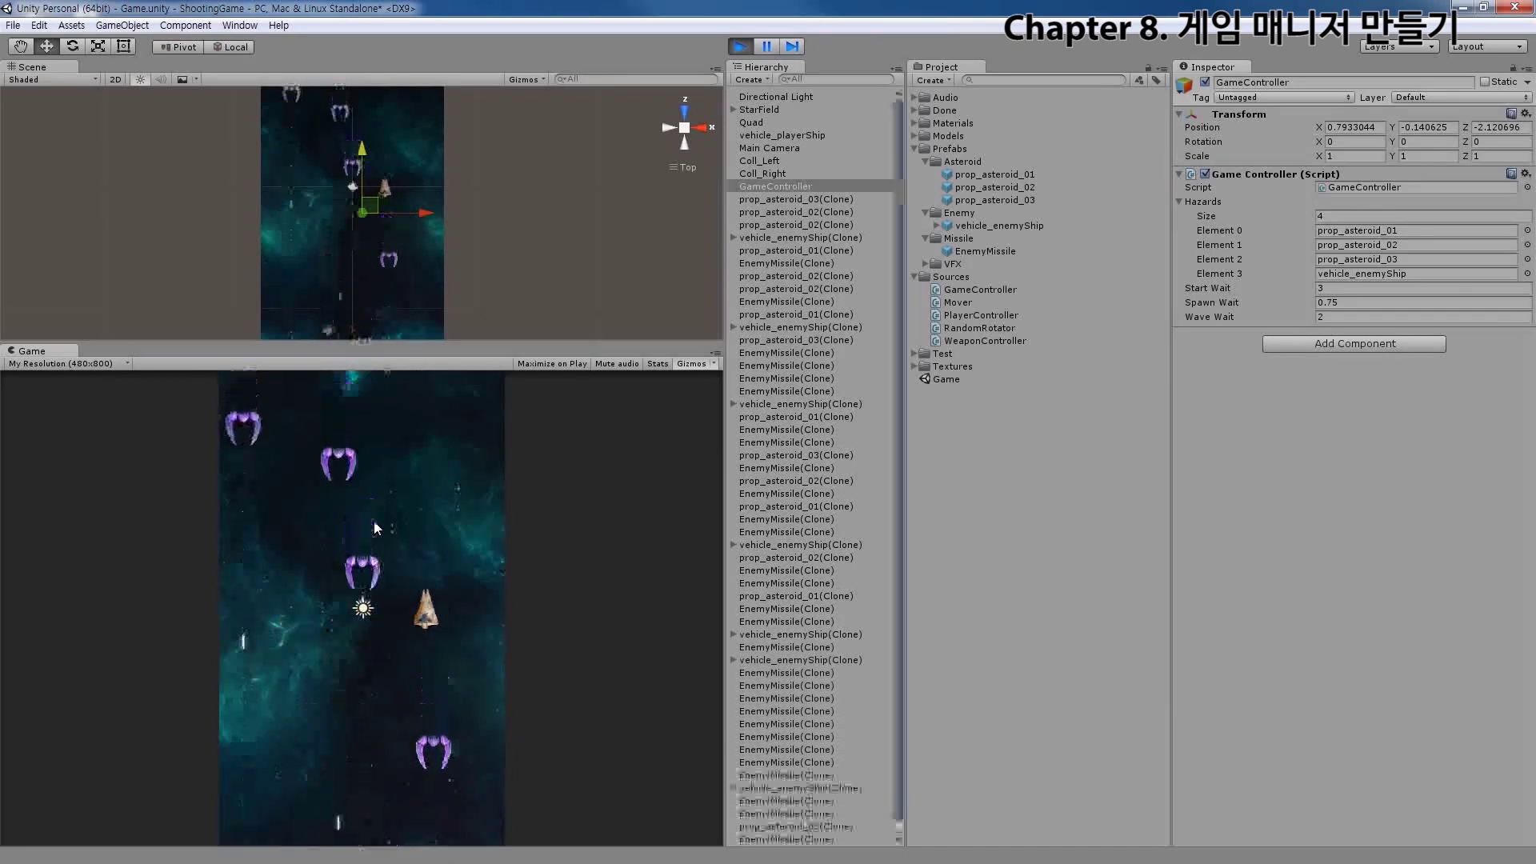
pyautogui.press('Left')
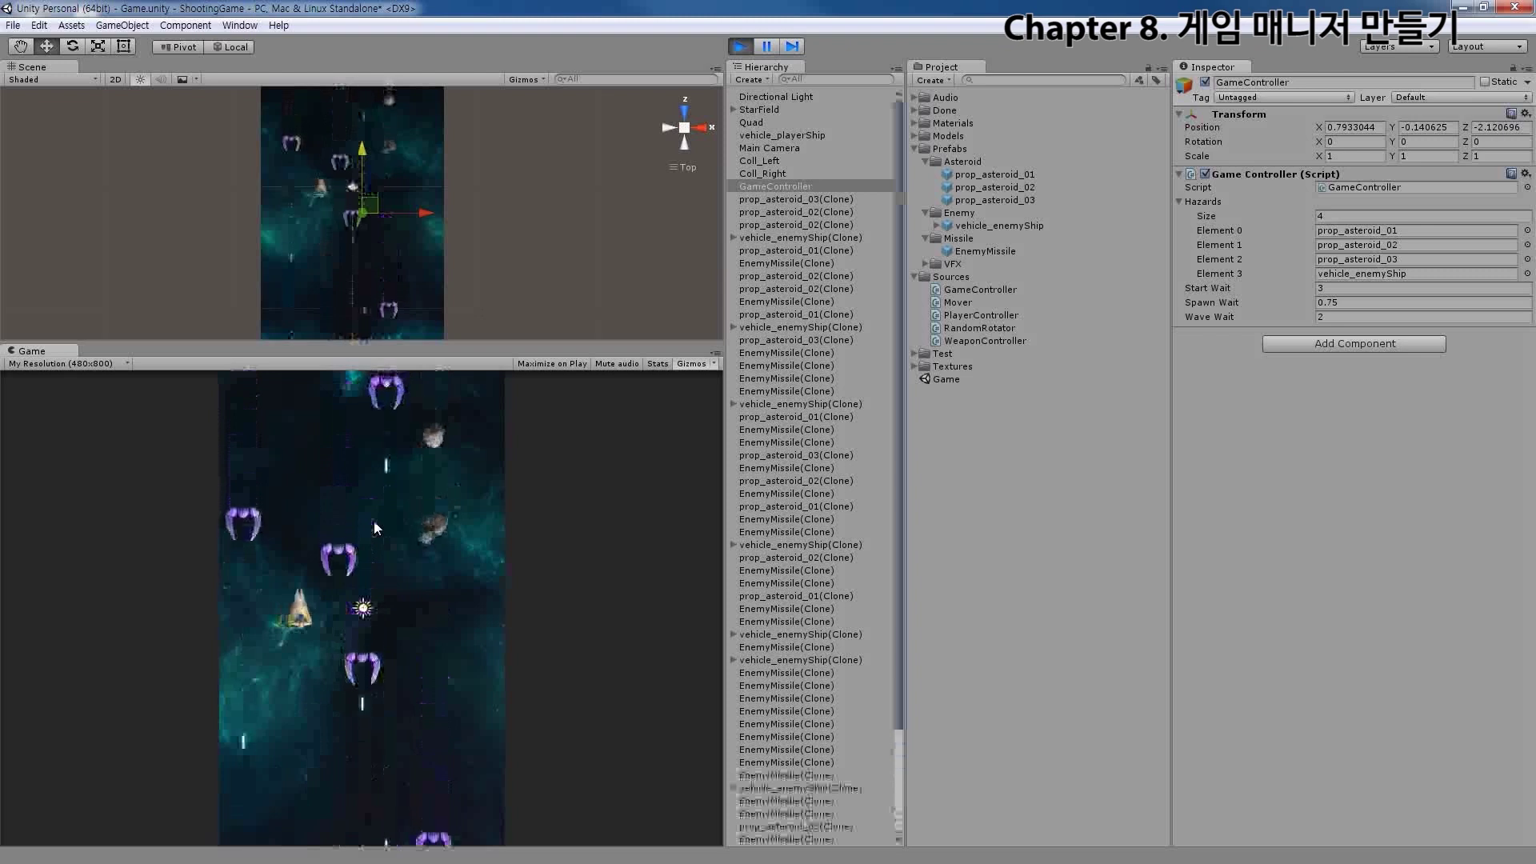
pyautogui.click(741, 46)
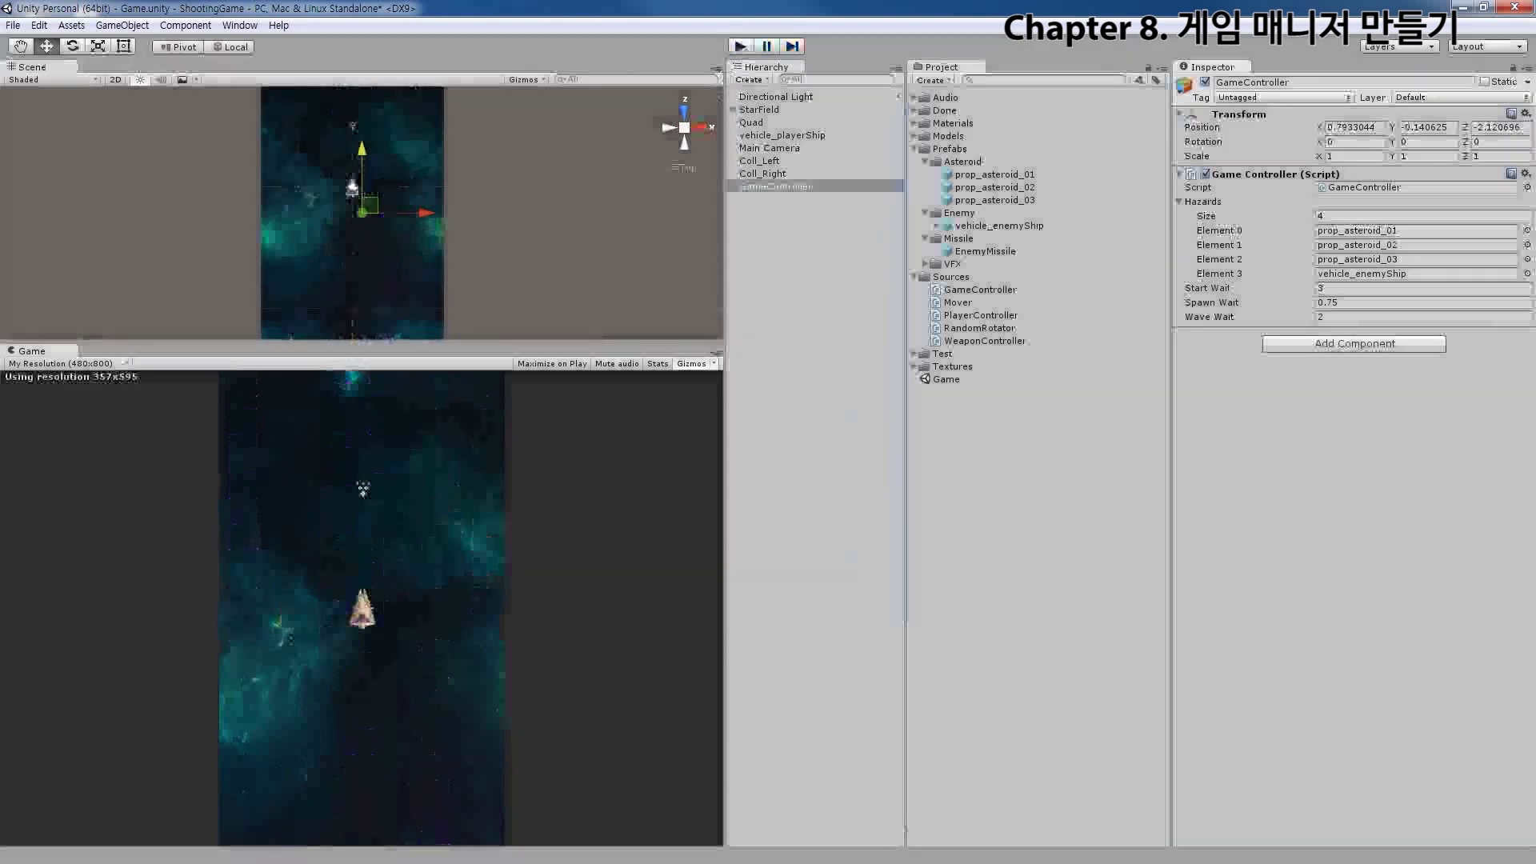
pyautogui.hotkey('alt', 'Tab')
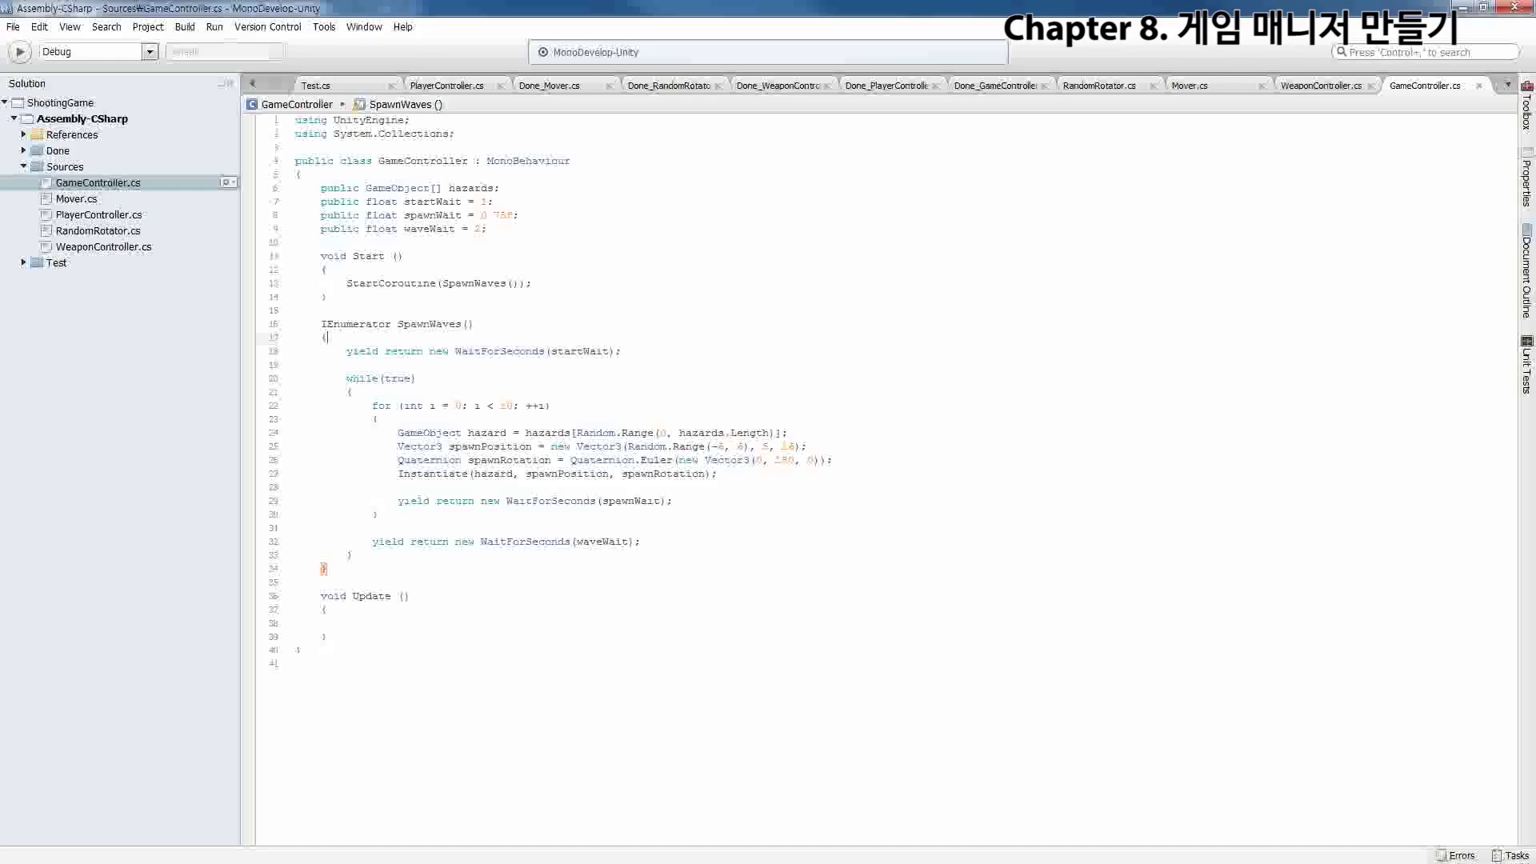
# Set the GameController's Spawn Wait to 2 in the Inspector
pyautogui.doubleClick(637, 502)
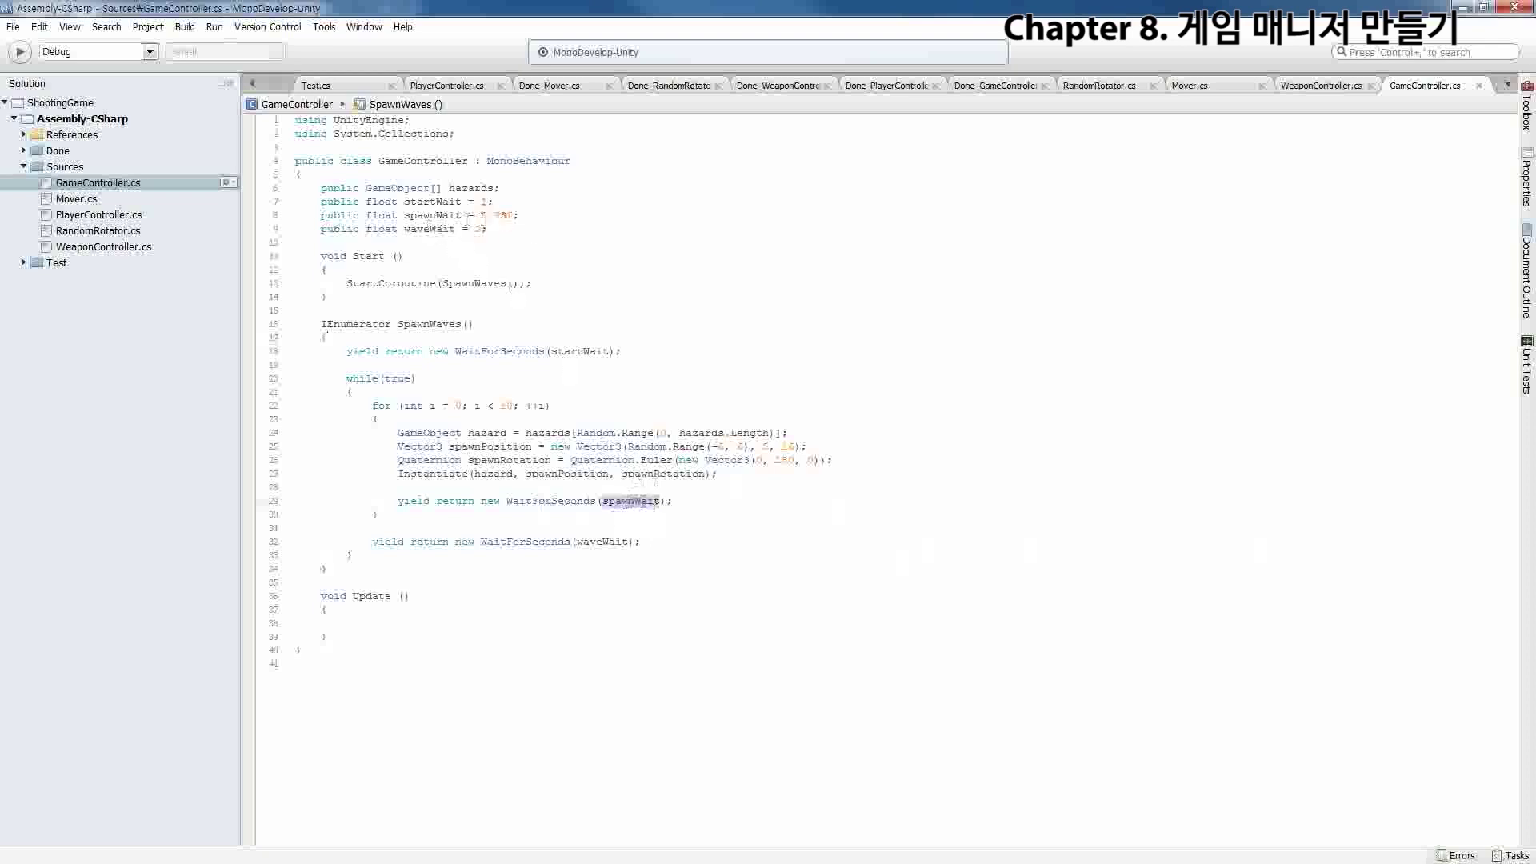
pyautogui.click(1462, 6)
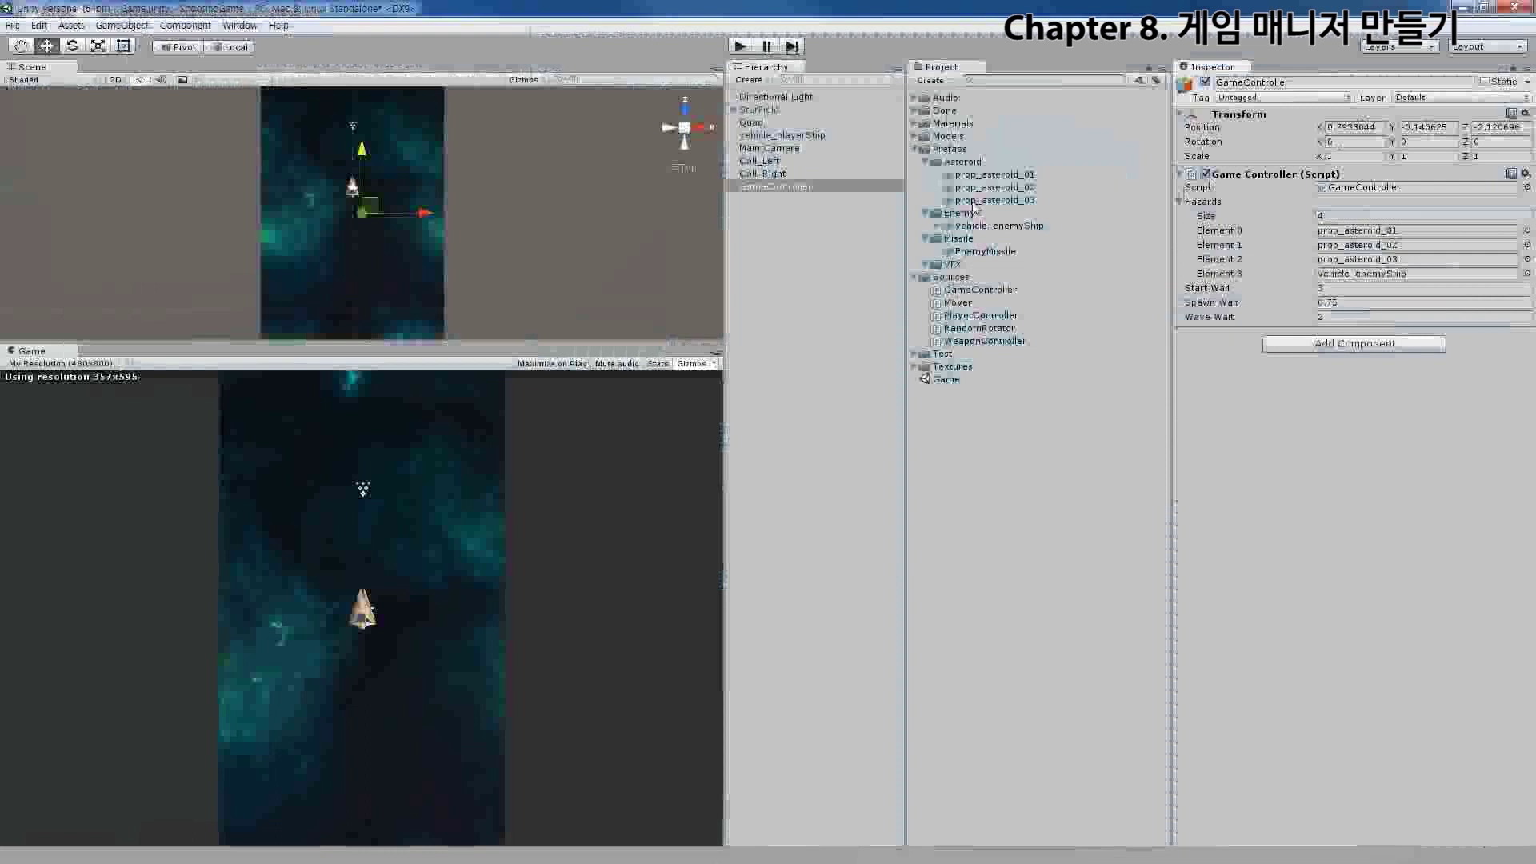
pyautogui.click(1373, 303)
pyautogui.write('2')
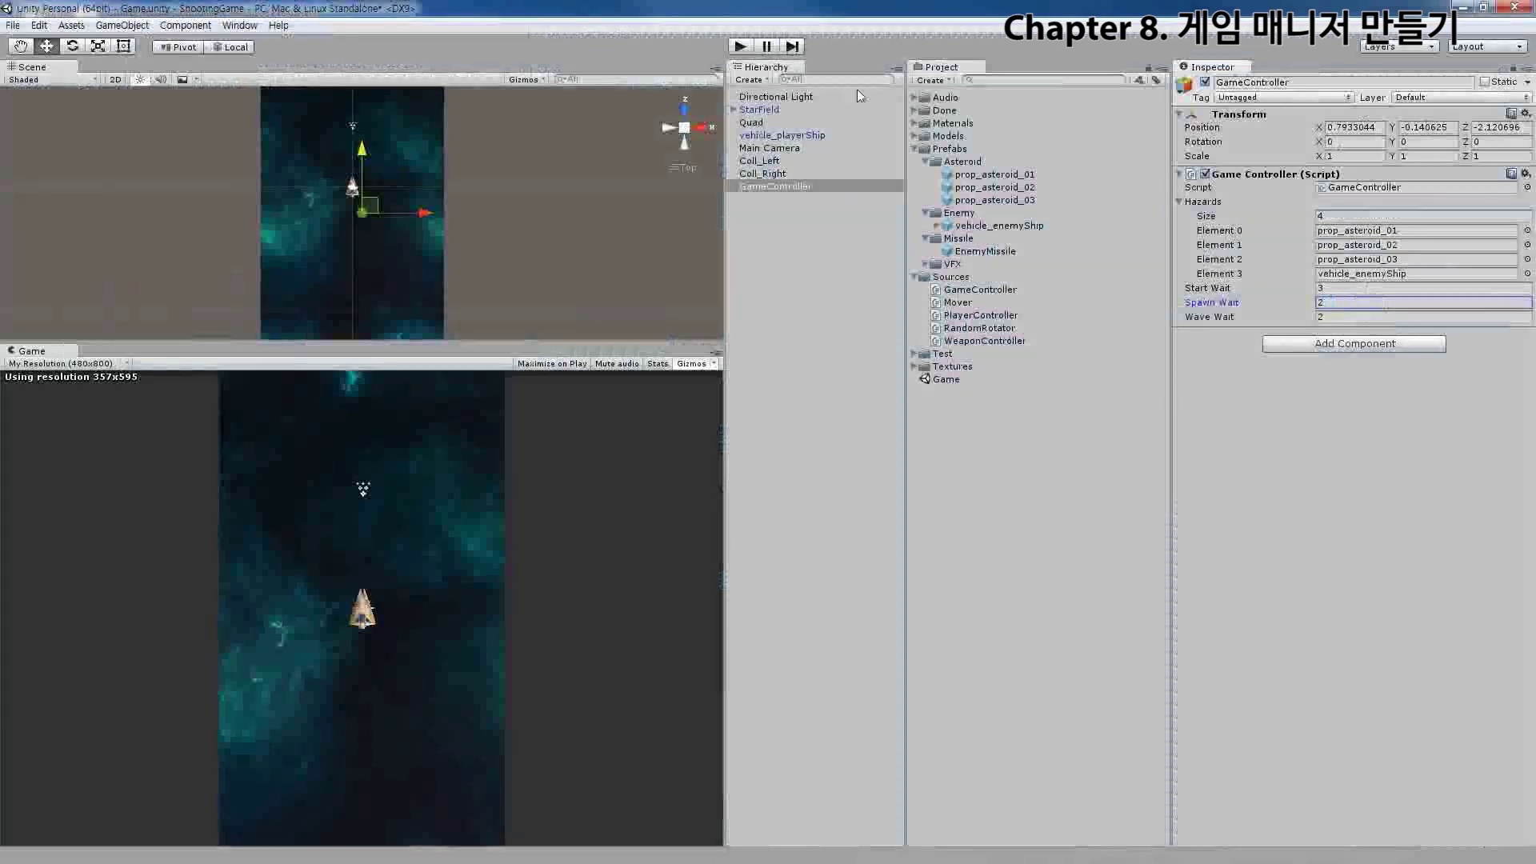
# Play-test the slower waves, steering the ship left and right, then stop
pyautogui.click(739, 47)
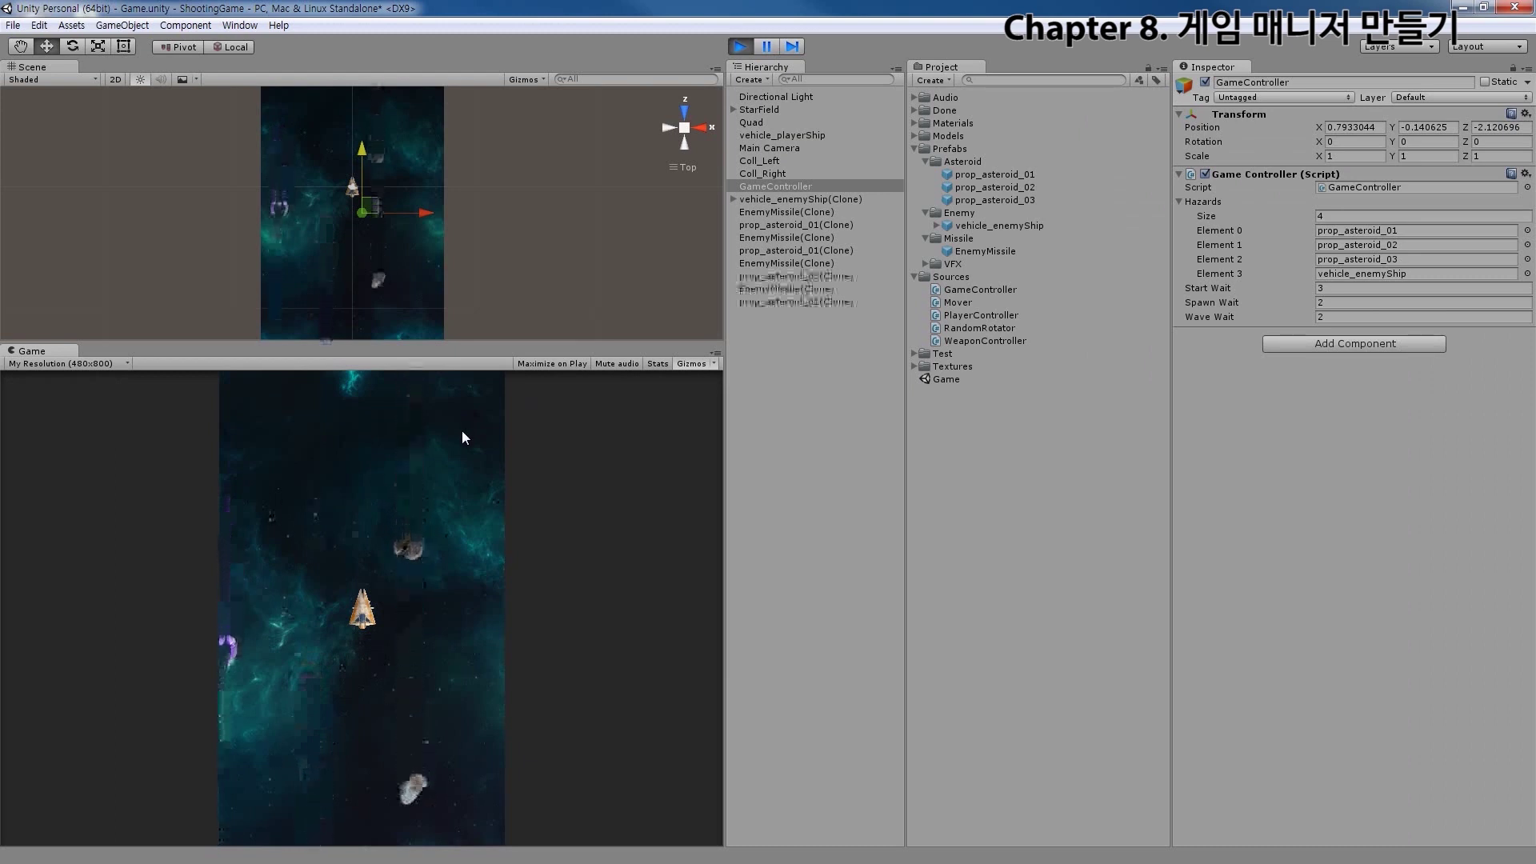
pyautogui.press('Left')
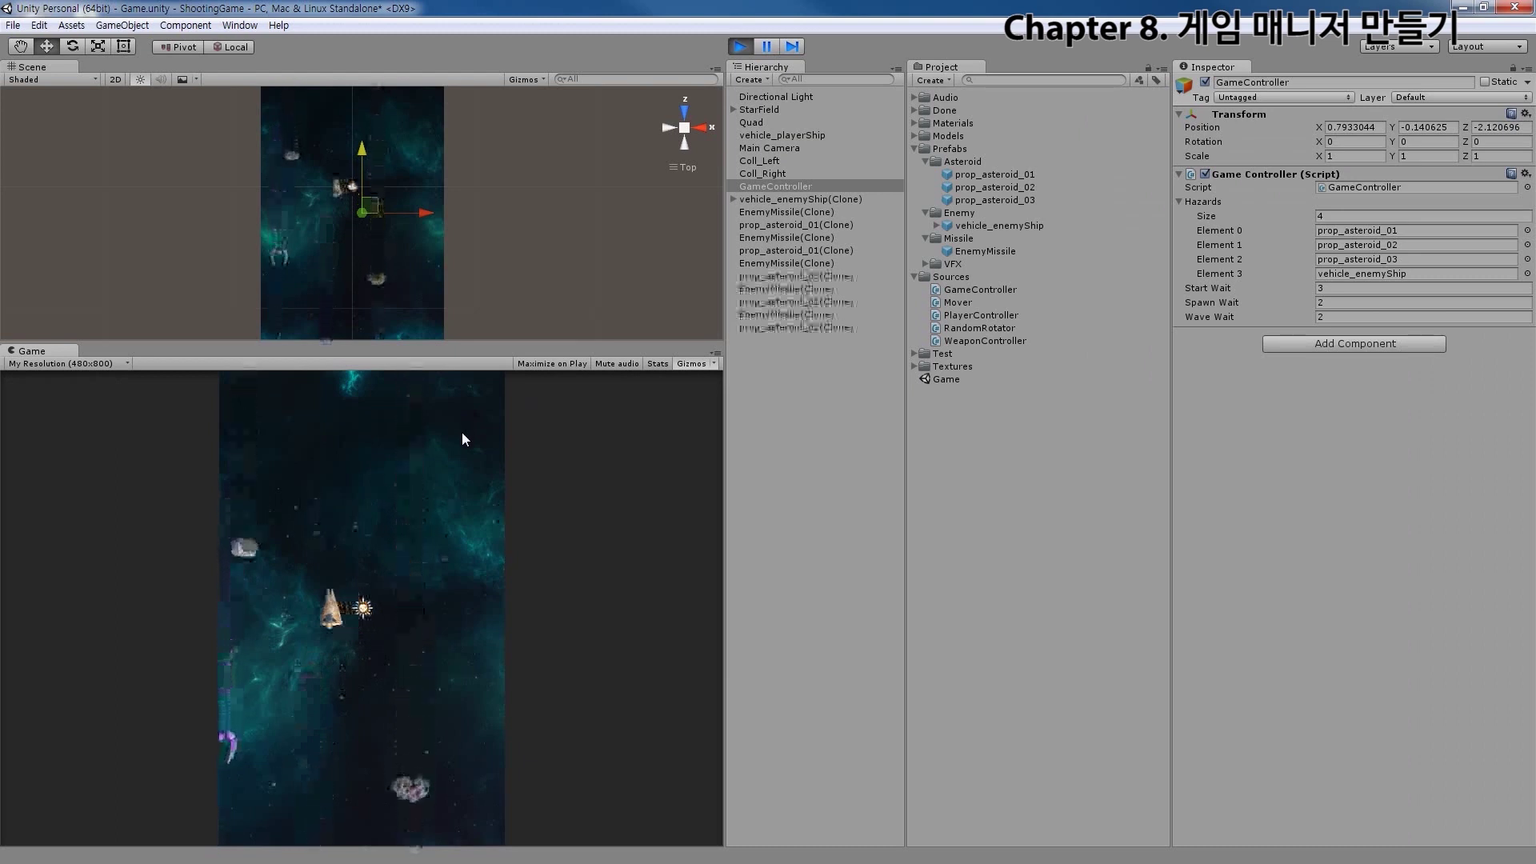
pyautogui.press('Right')
pyautogui.press('Left')
pyautogui.press('Right')
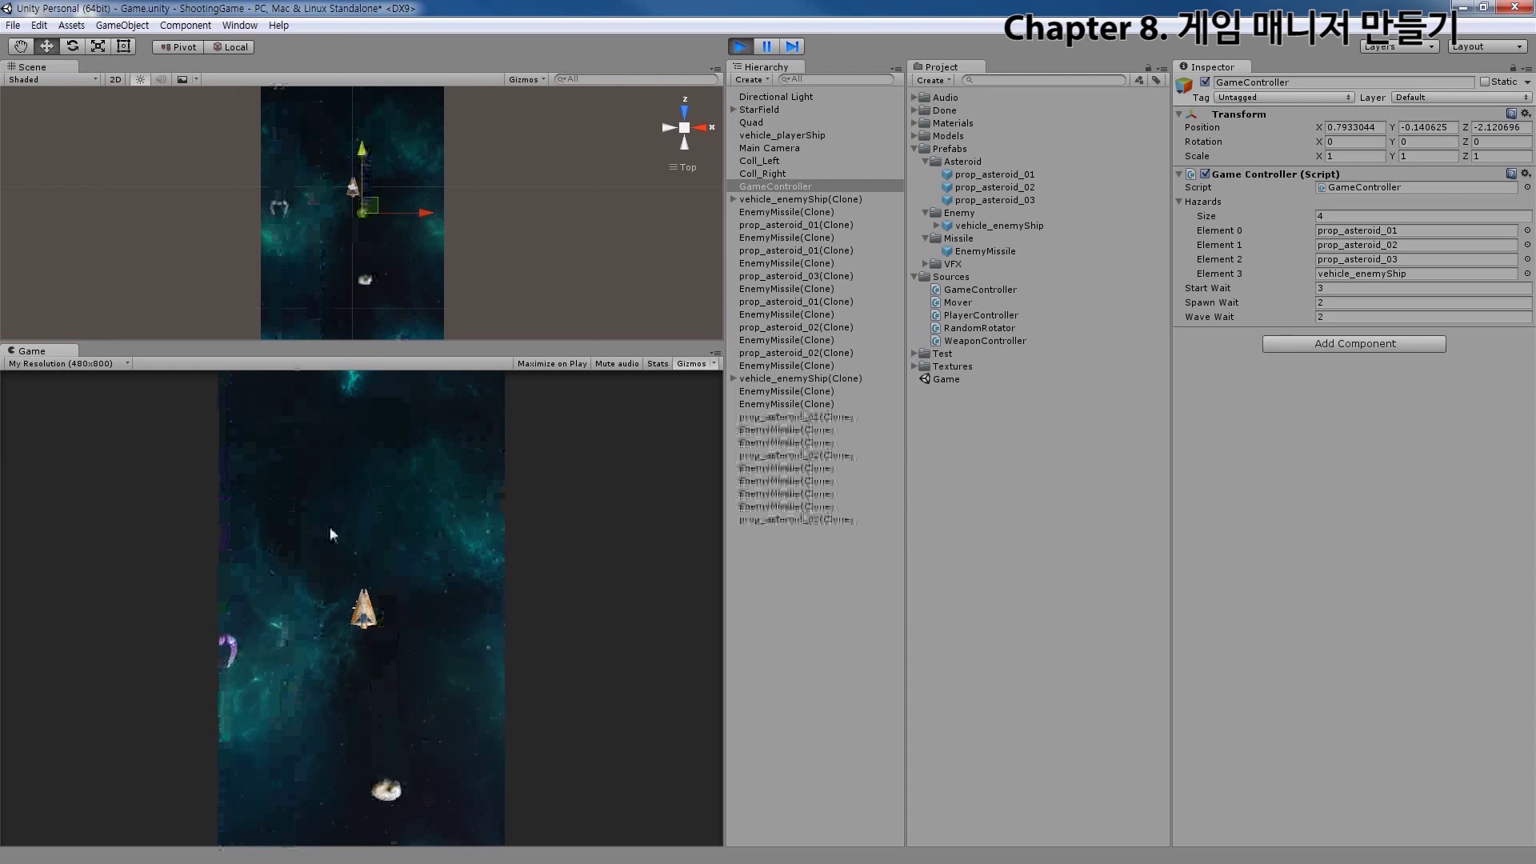
pyautogui.click(741, 46)
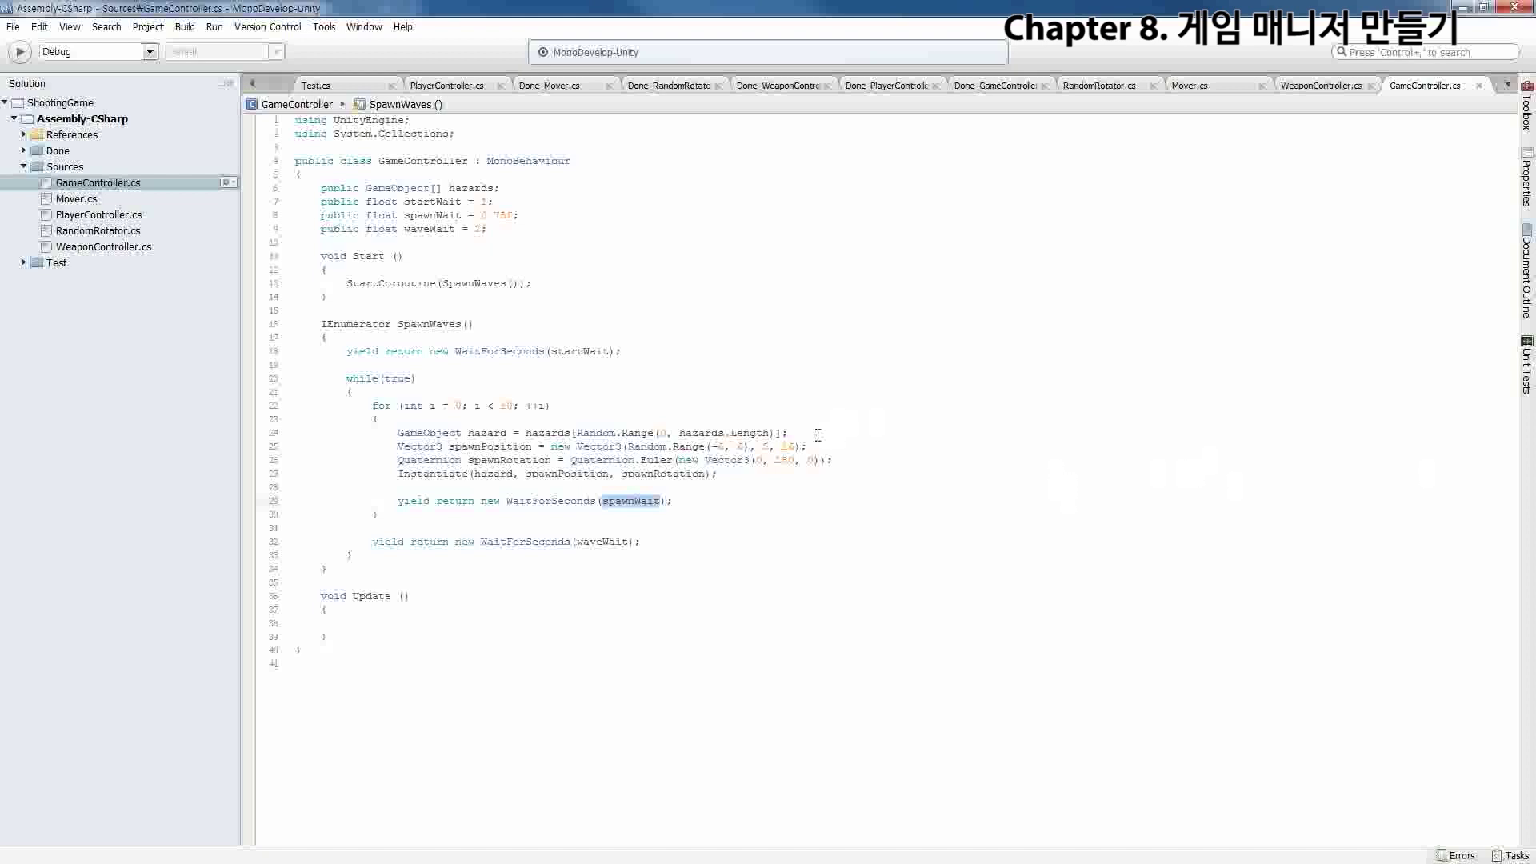
# Change line 25's spawn x to Random.Range(-5, 5) and go back to Unity
pyautogui.click(727, 448)
pyautogui.write('5, 5')
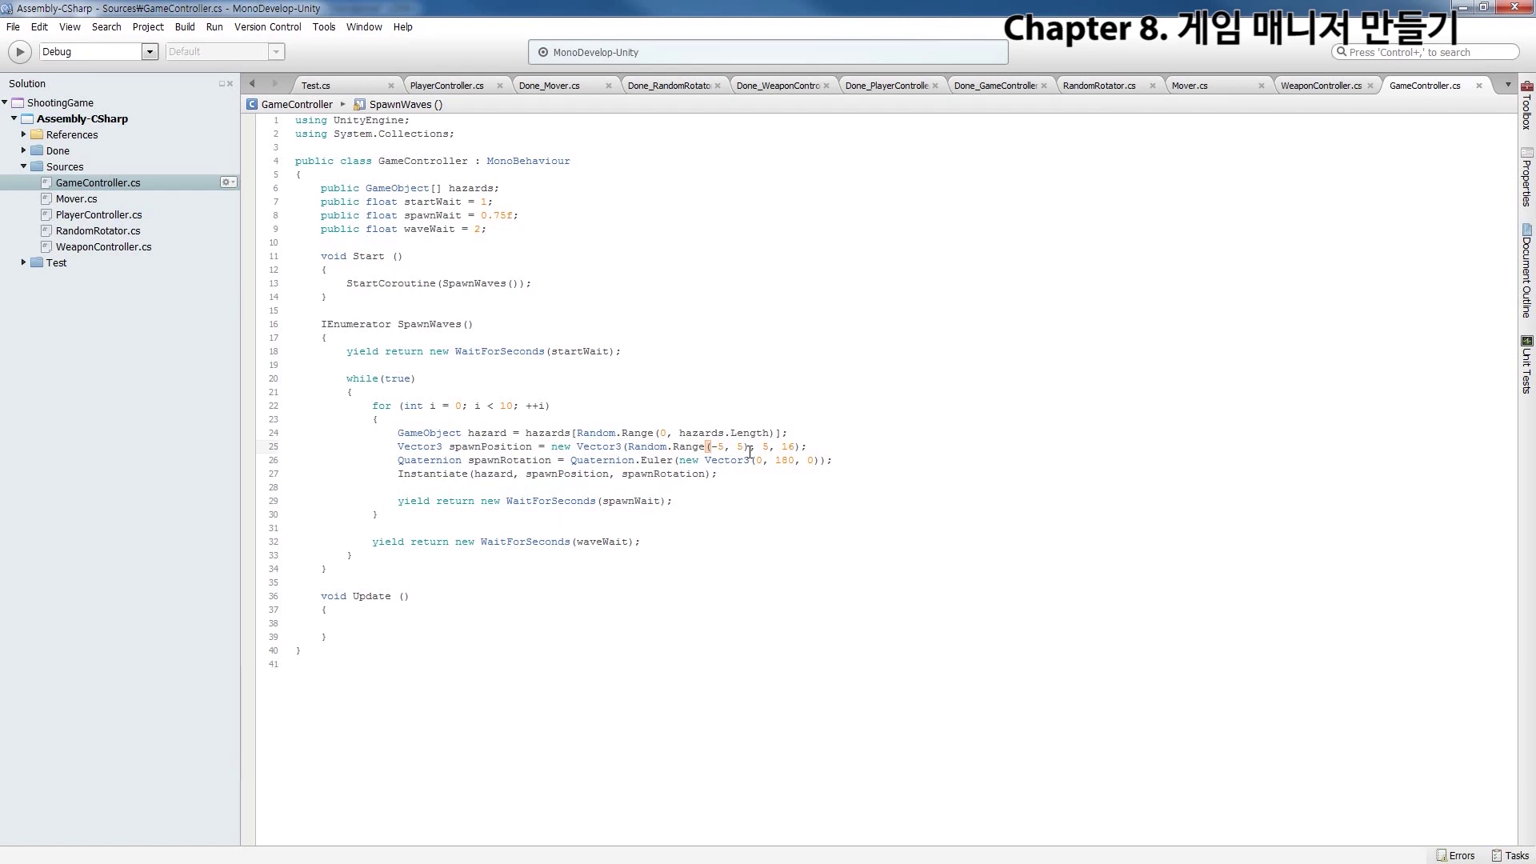
pyautogui.click(814, 528)
pyautogui.click(1462, 7)
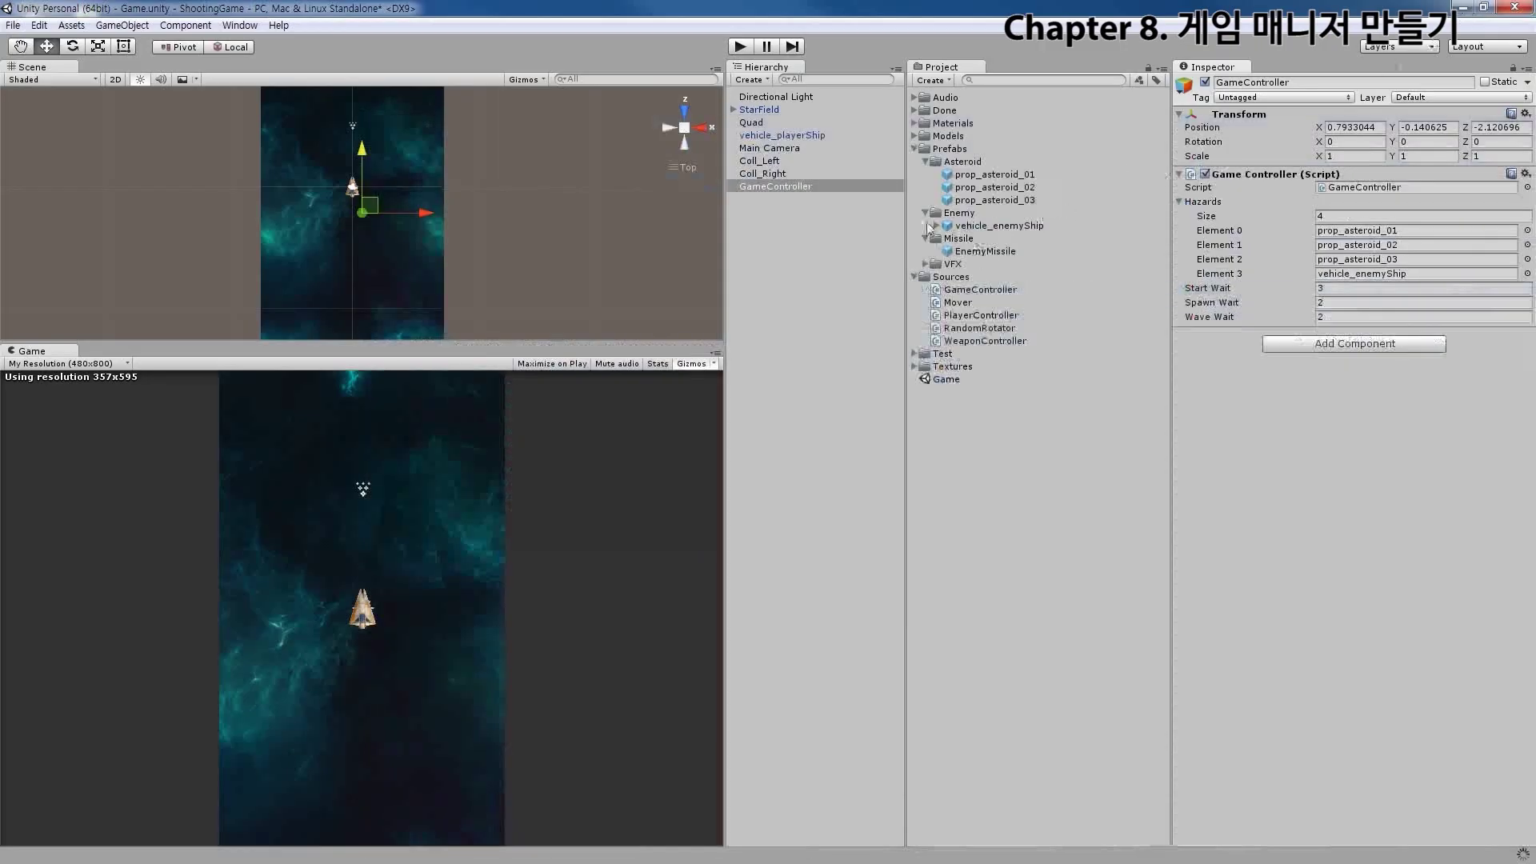
# Move the player ship lower in the play area
pyautogui.click(771, 110)
pyautogui.click(780, 135)
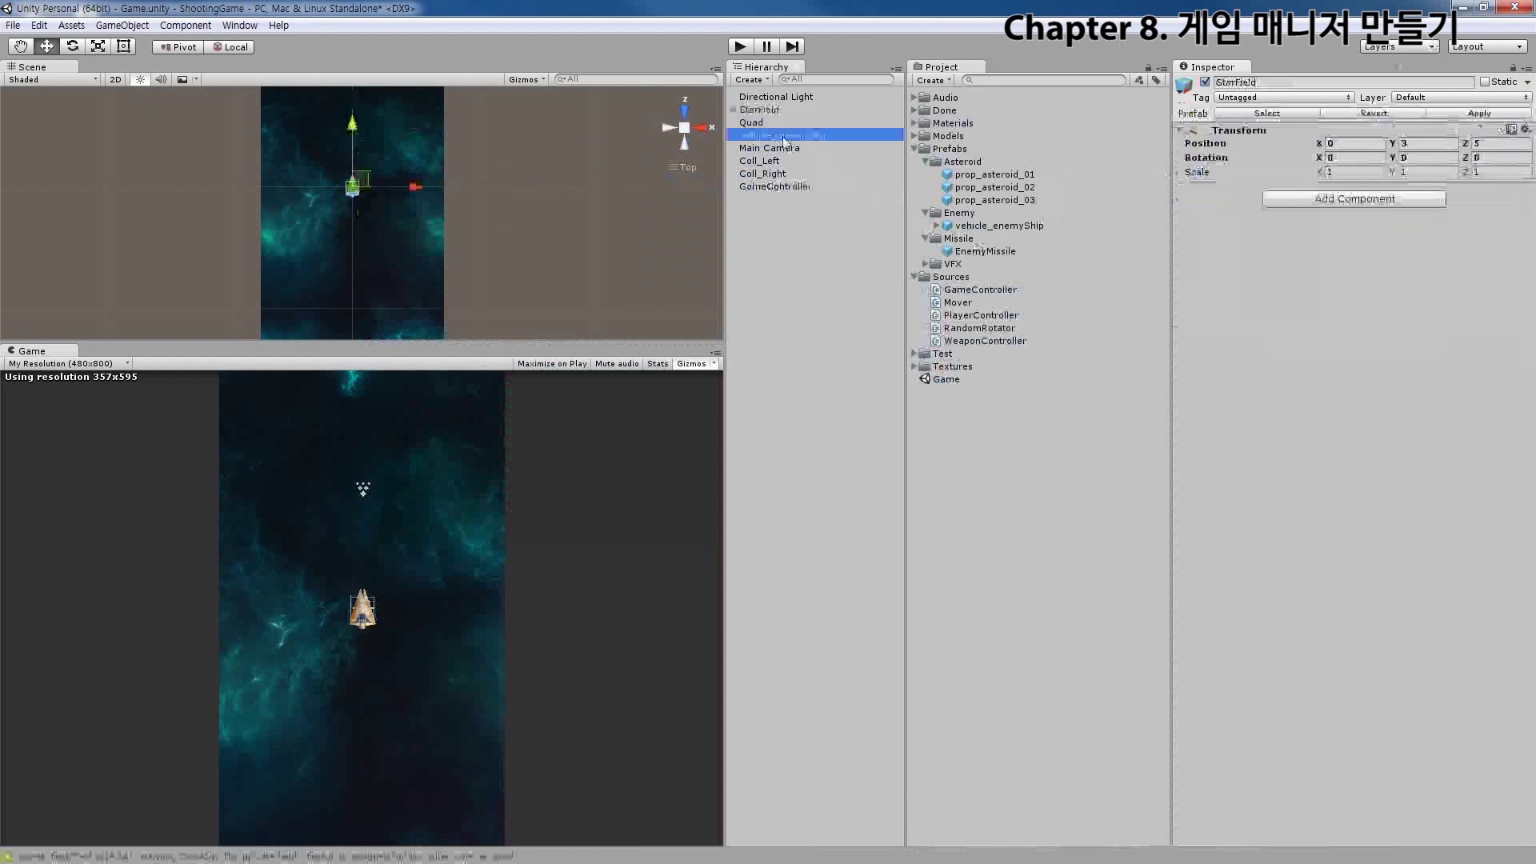
pyautogui.moveTo(1465, 144); pyautogui.dragTo(1284, 203)
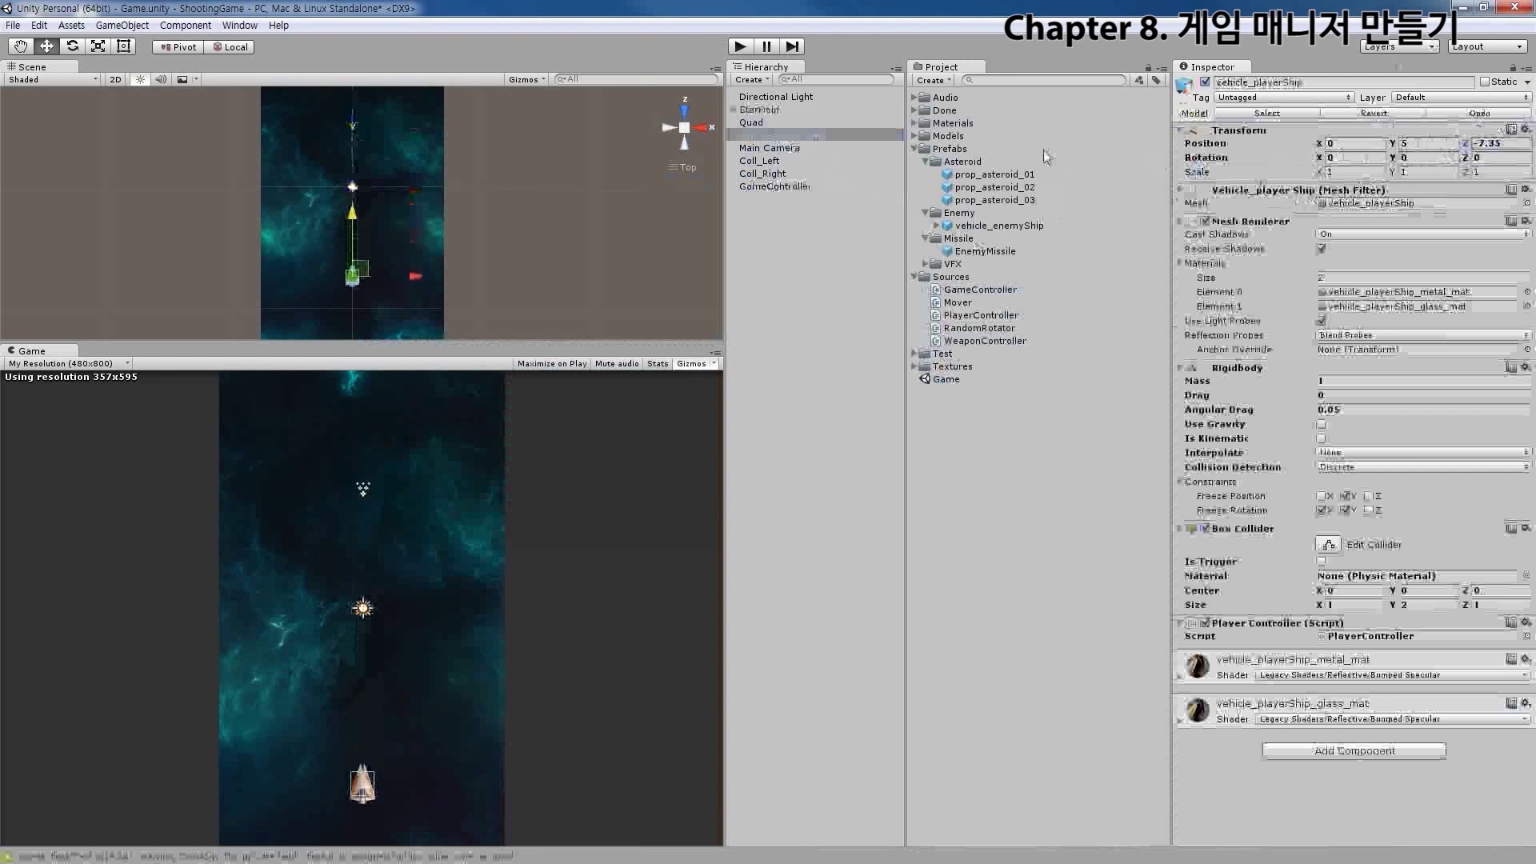
# Play-test steering the ship among hazards with arrow keys, then stop and deselect it
pyautogui.click(739, 47)
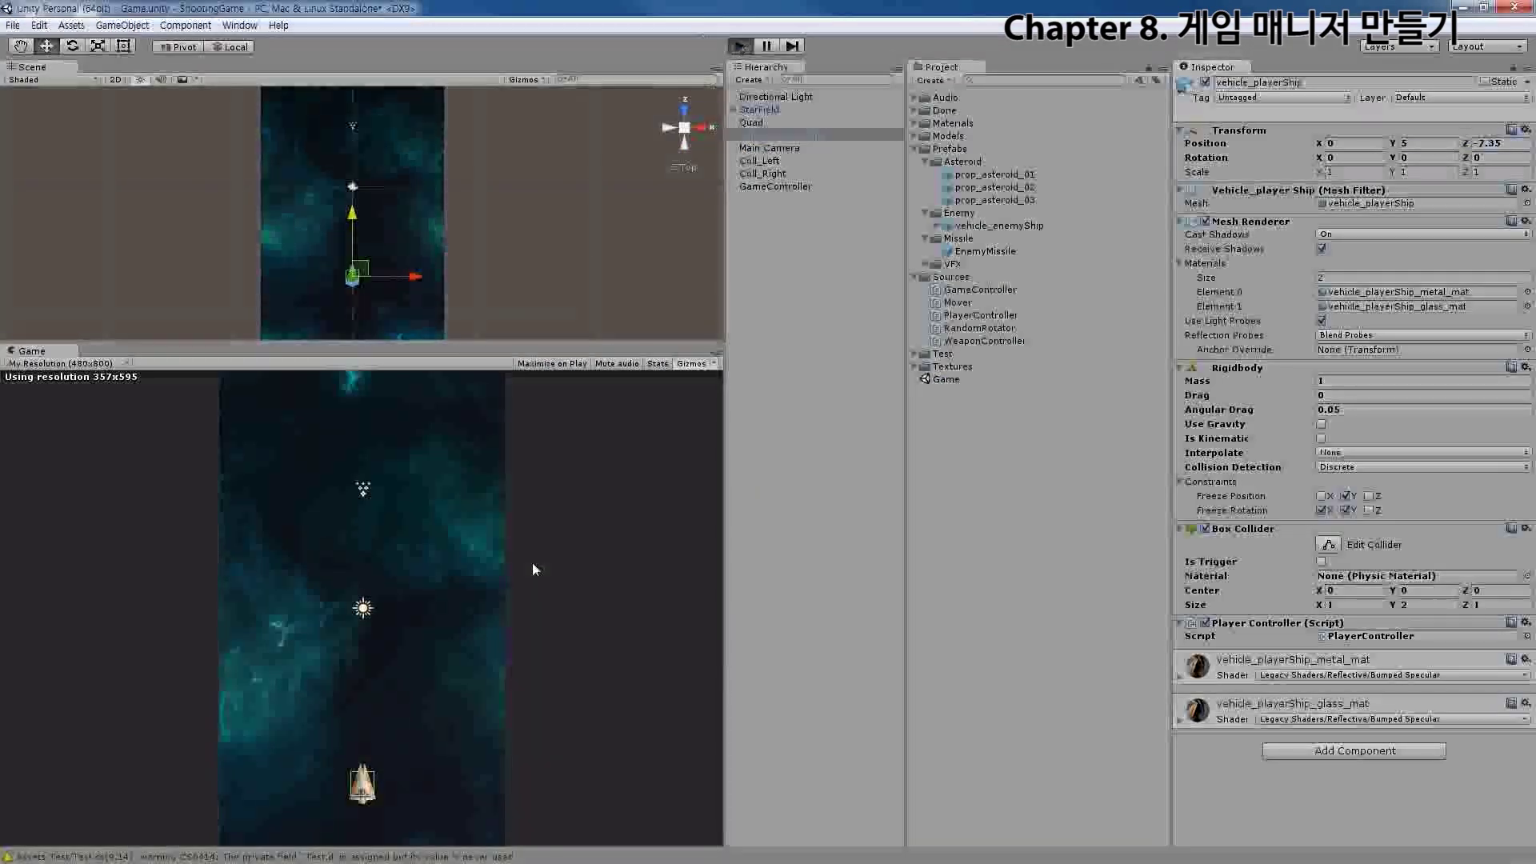
pyautogui.press('Left')
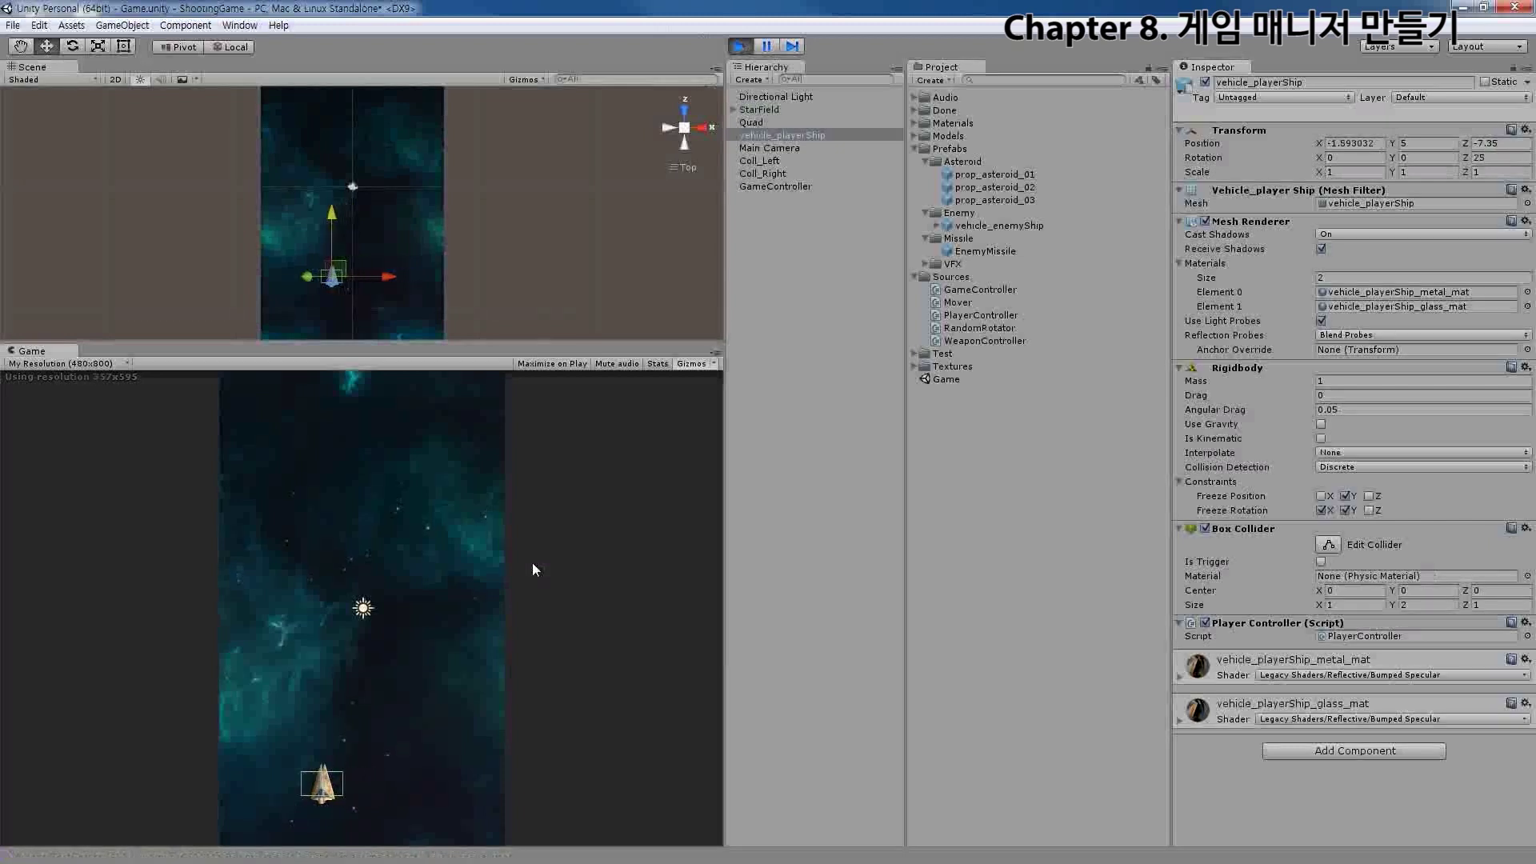
pyautogui.press('Right')
pyautogui.press('Left')
pyautogui.press('Right')
pyautogui.press('Up')
pyautogui.press('Down')
pyautogui.press('Left')
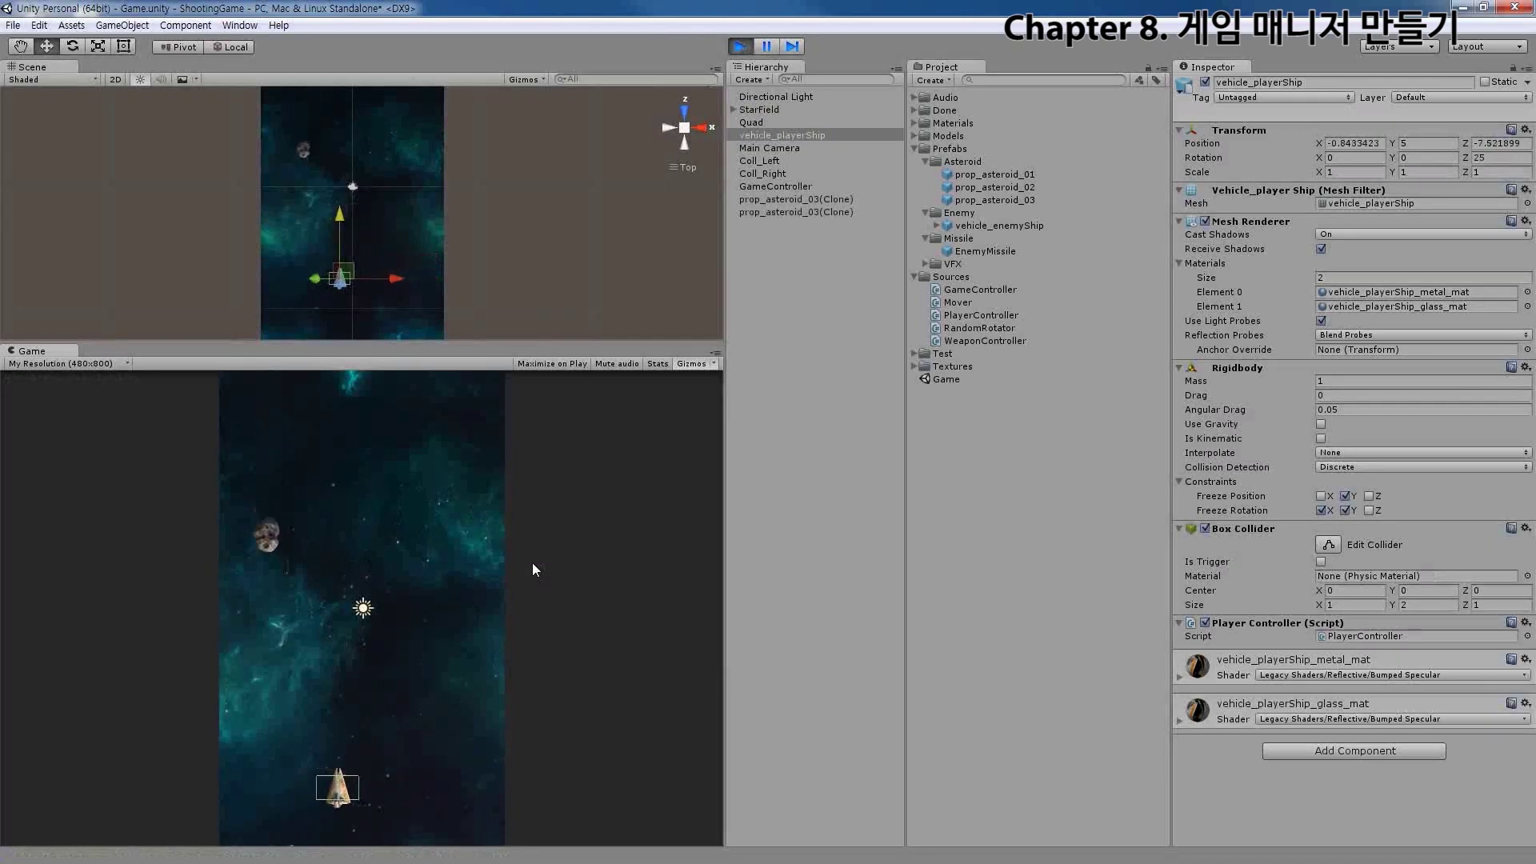
pyautogui.press('Right')
pyautogui.press('Left')
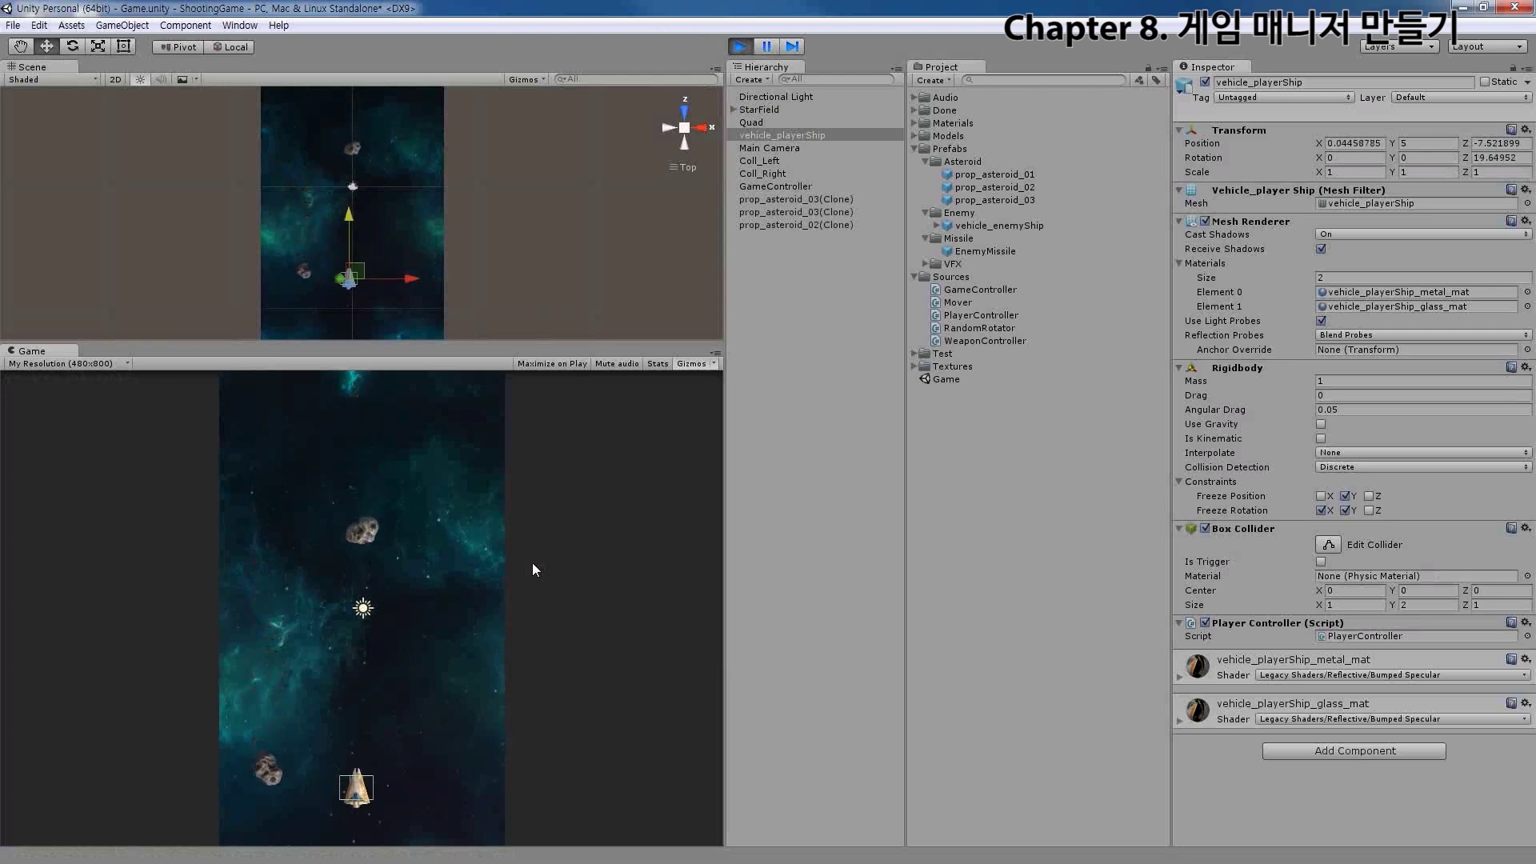
pyautogui.press('Right')
pyautogui.press('Left')
pyautogui.press('Right')
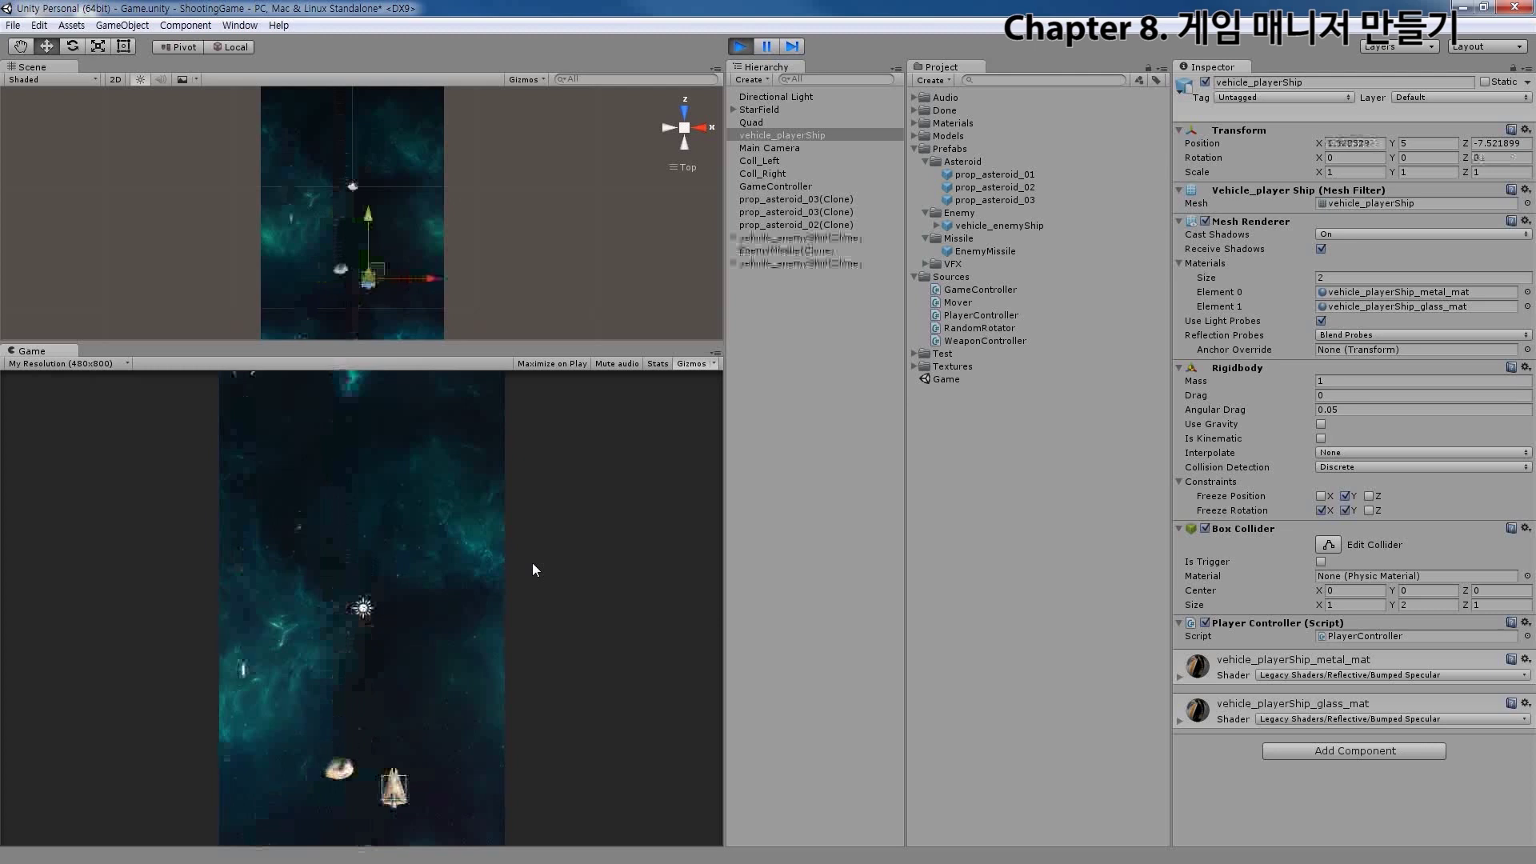
pyautogui.press('Left')
pyautogui.press('Left')
pyautogui.press('Right')
pyautogui.press('Right')
pyautogui.press('Left')
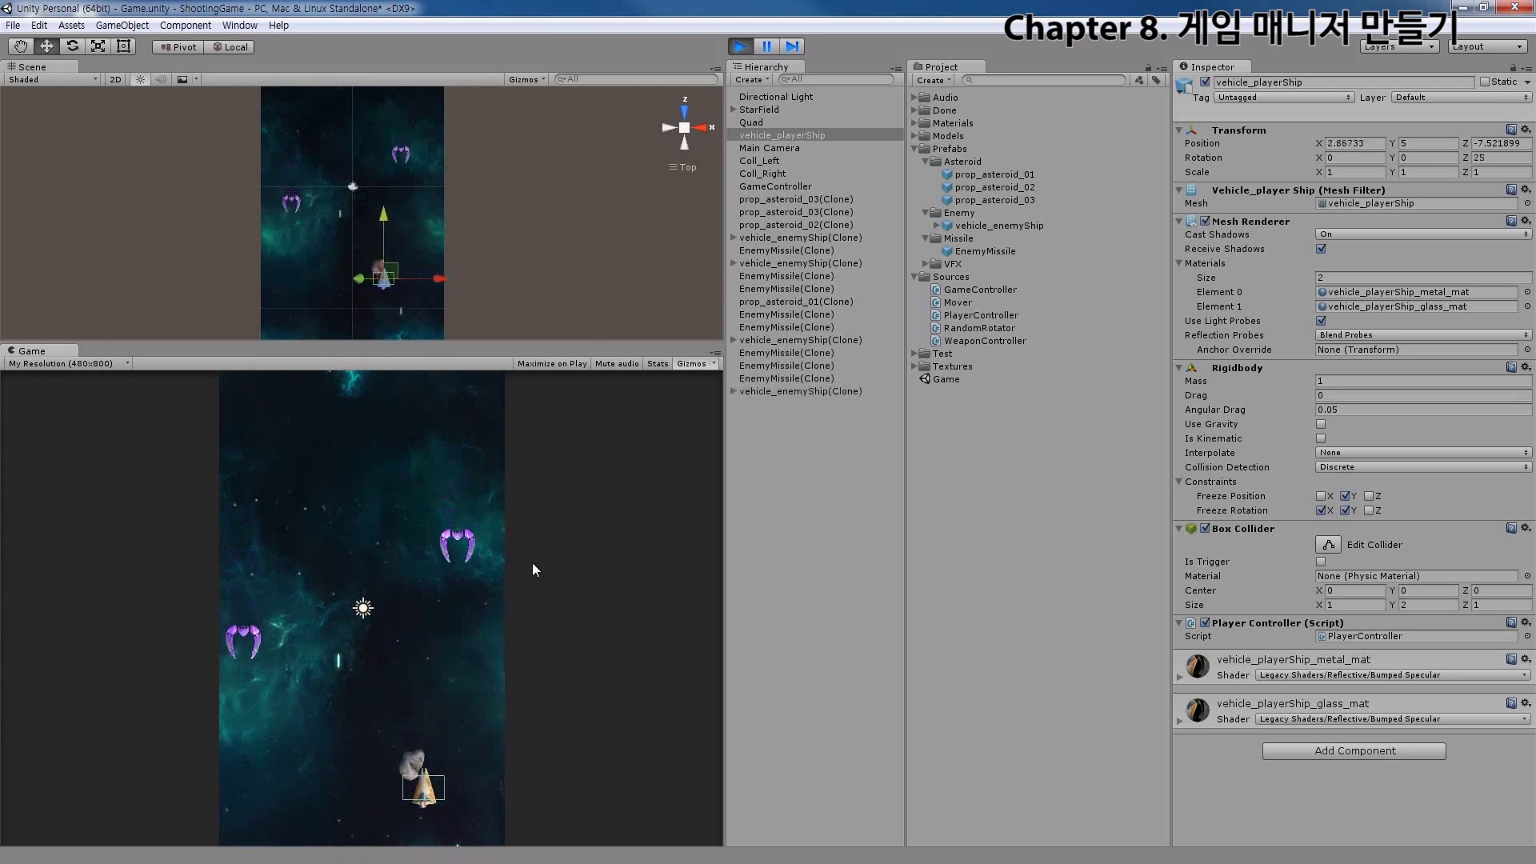
pyautogui.press('Right')
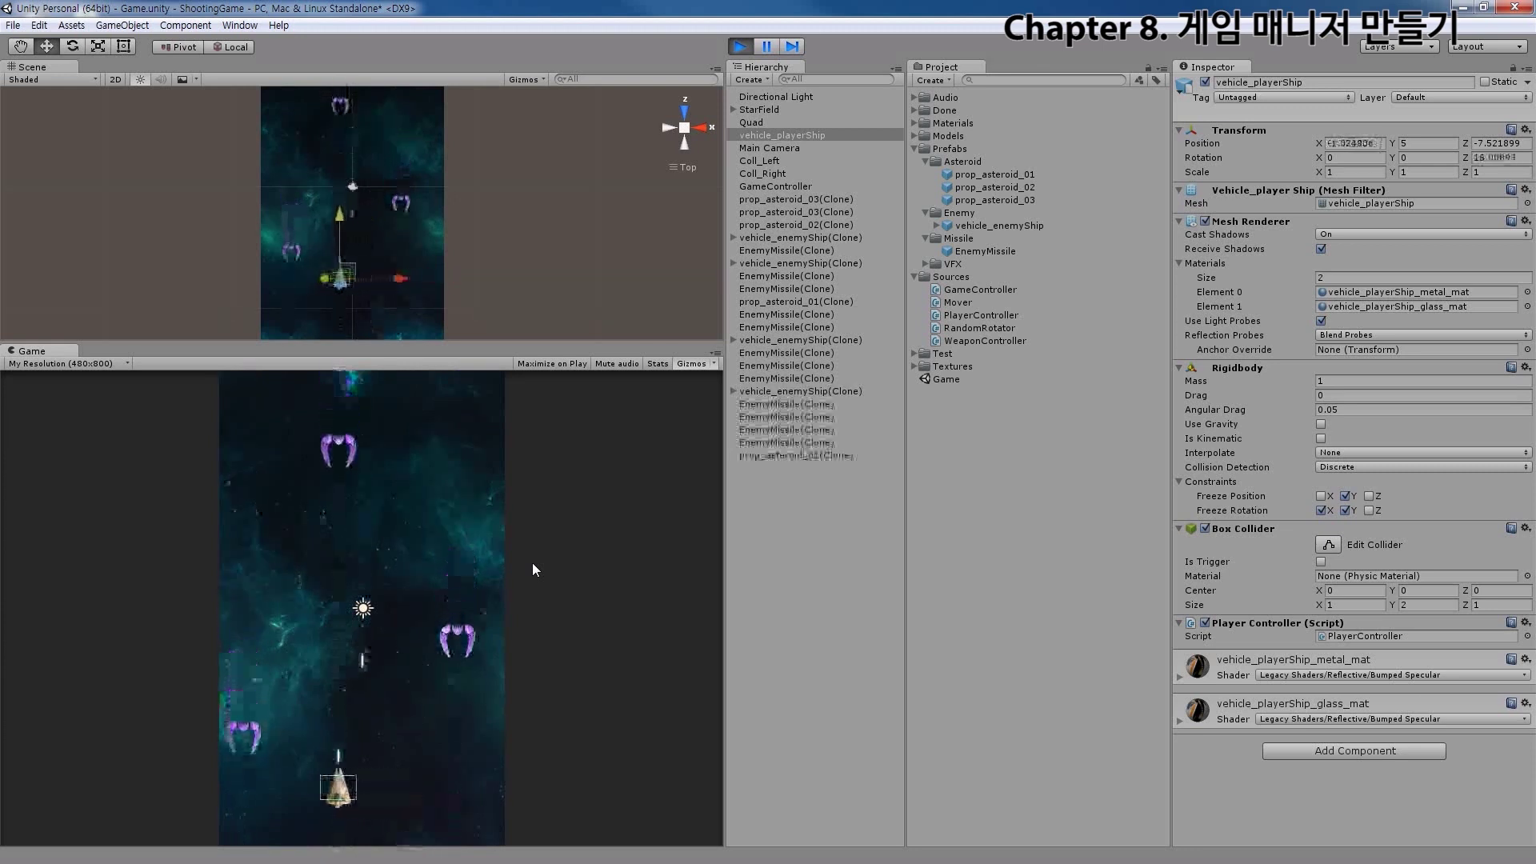
pyautogui.press('Right')
pyautogui.press('Left')
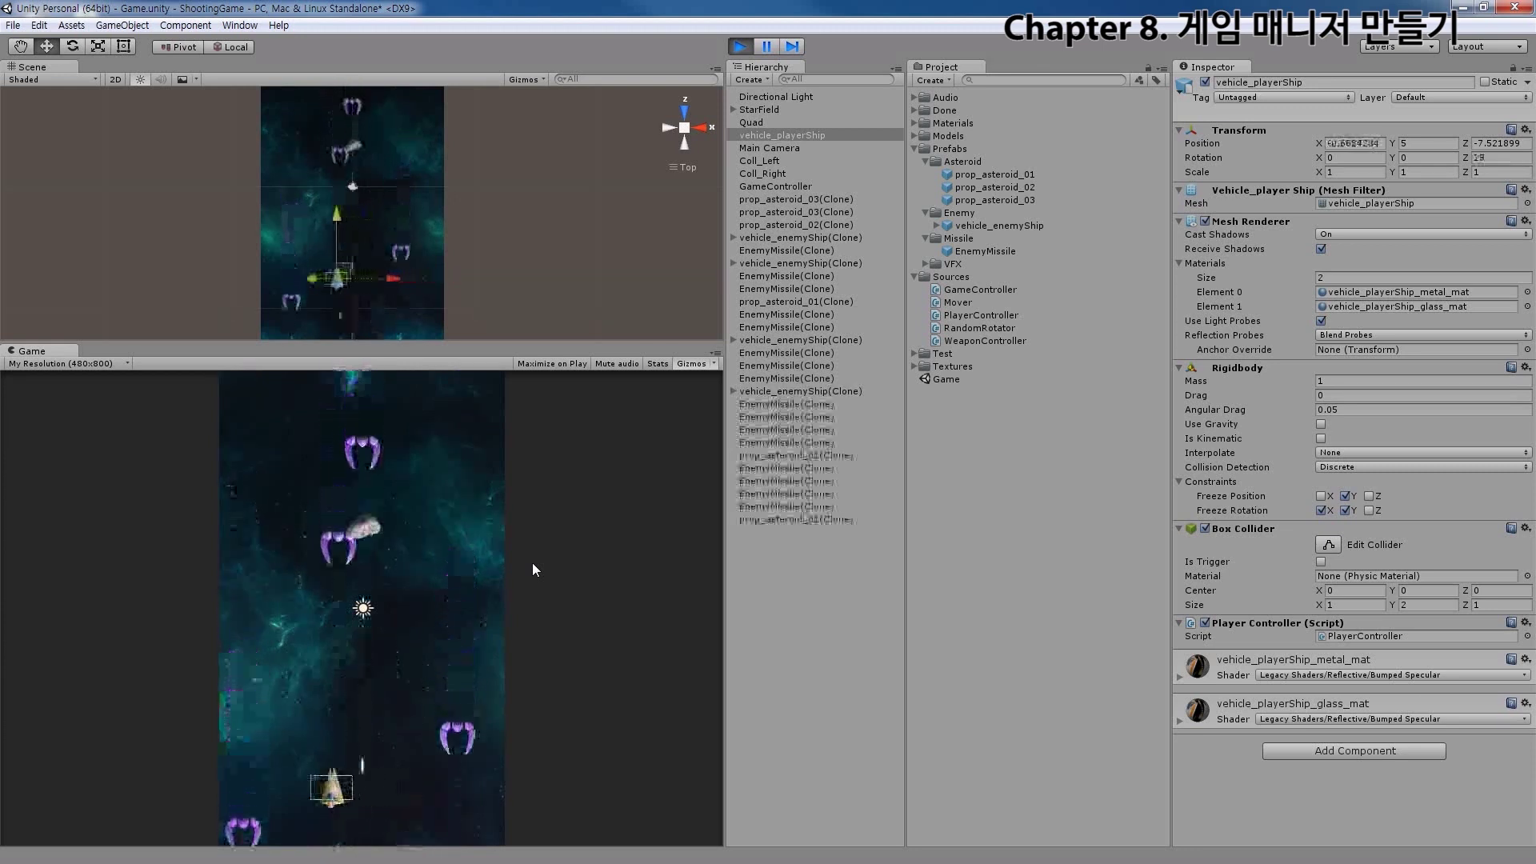
pyautogui.press('Right')
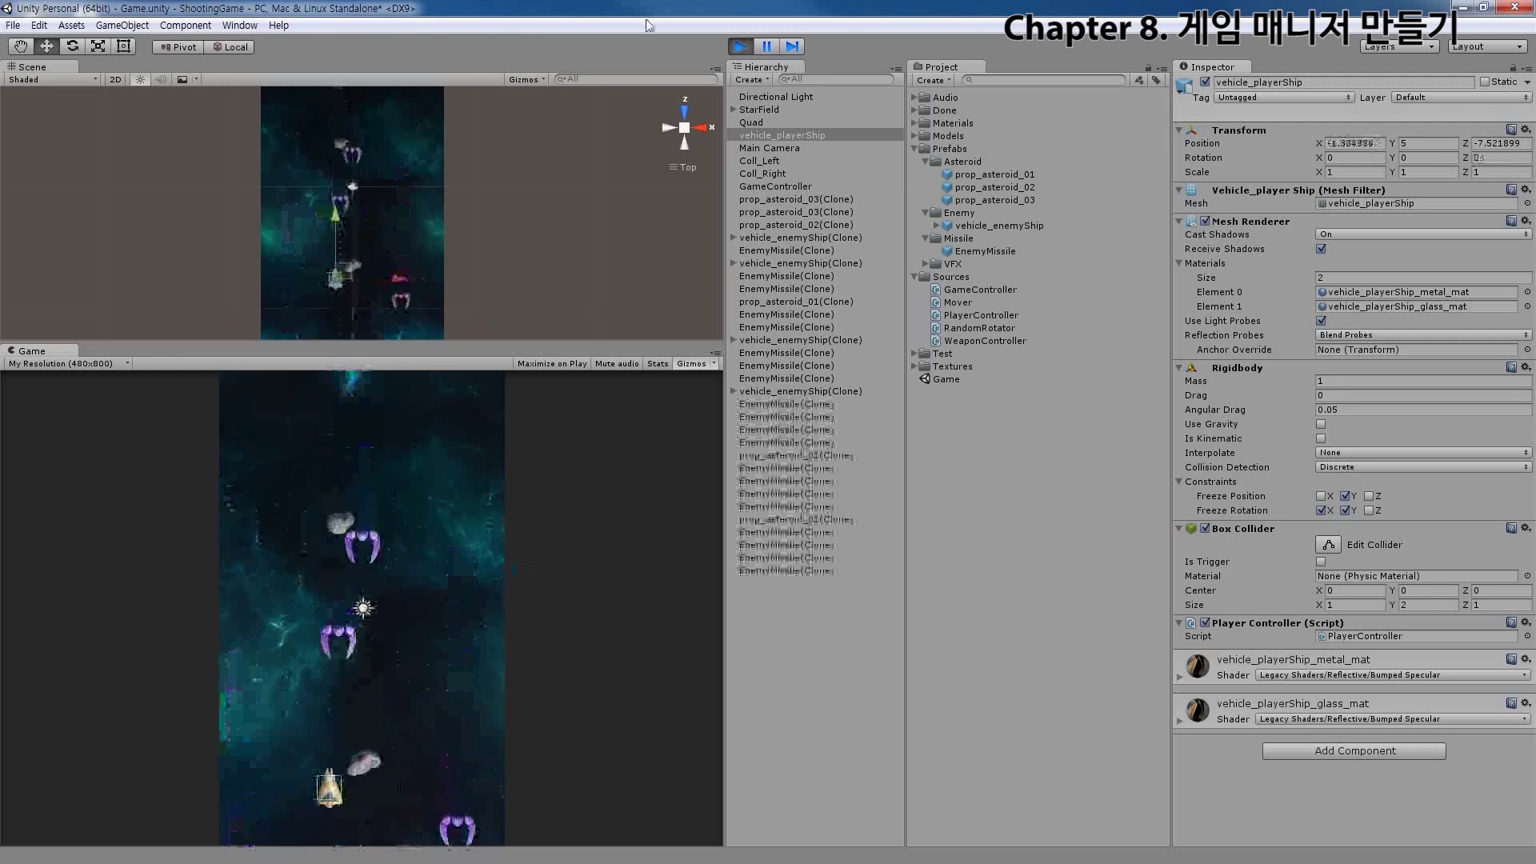
pyautogui.click(741, 46)
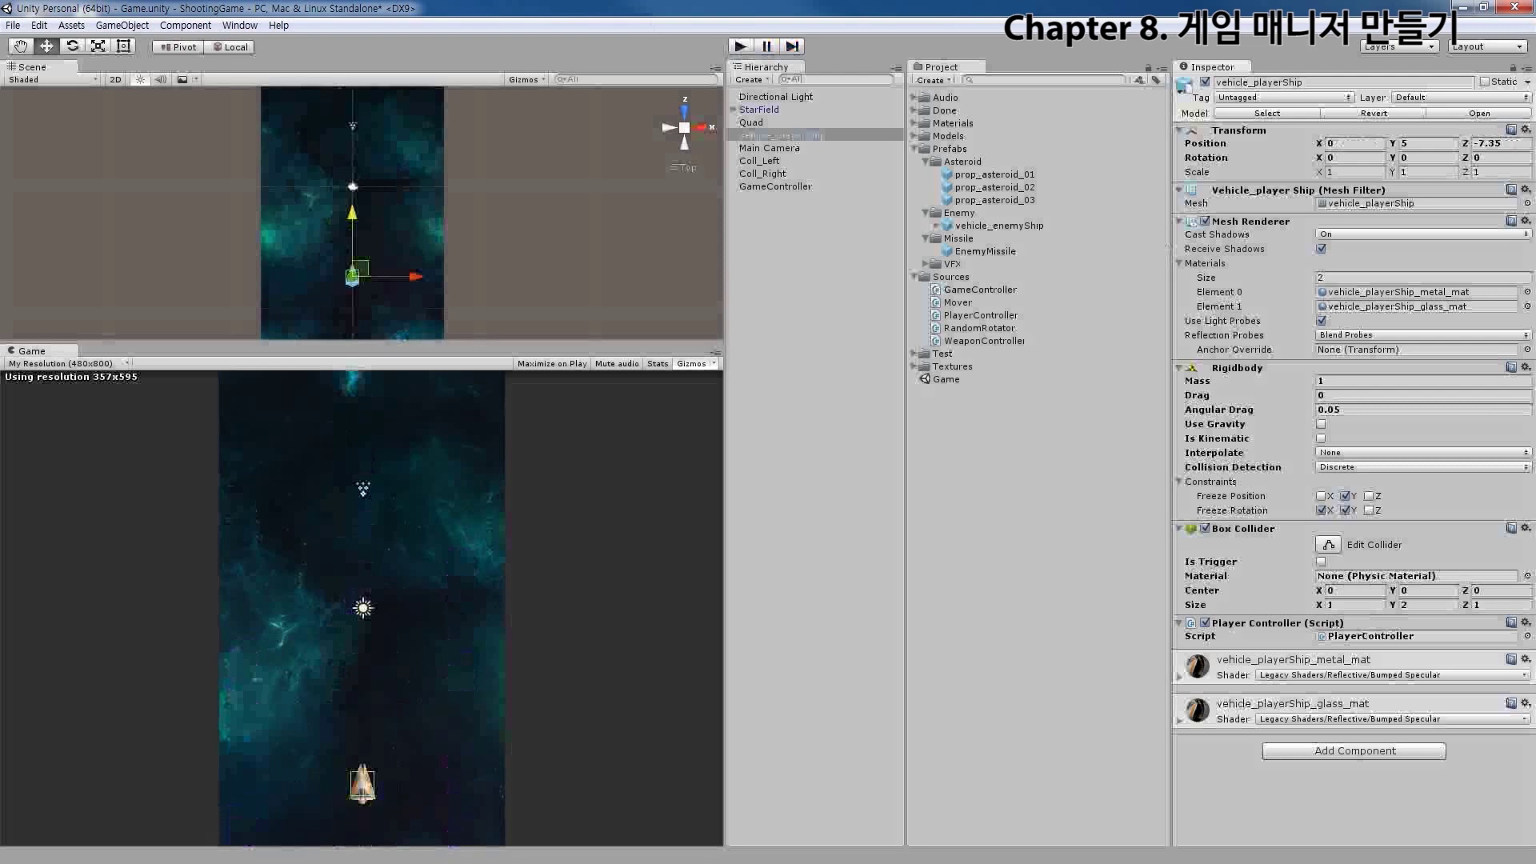
pyautogui.click(1017, 407)
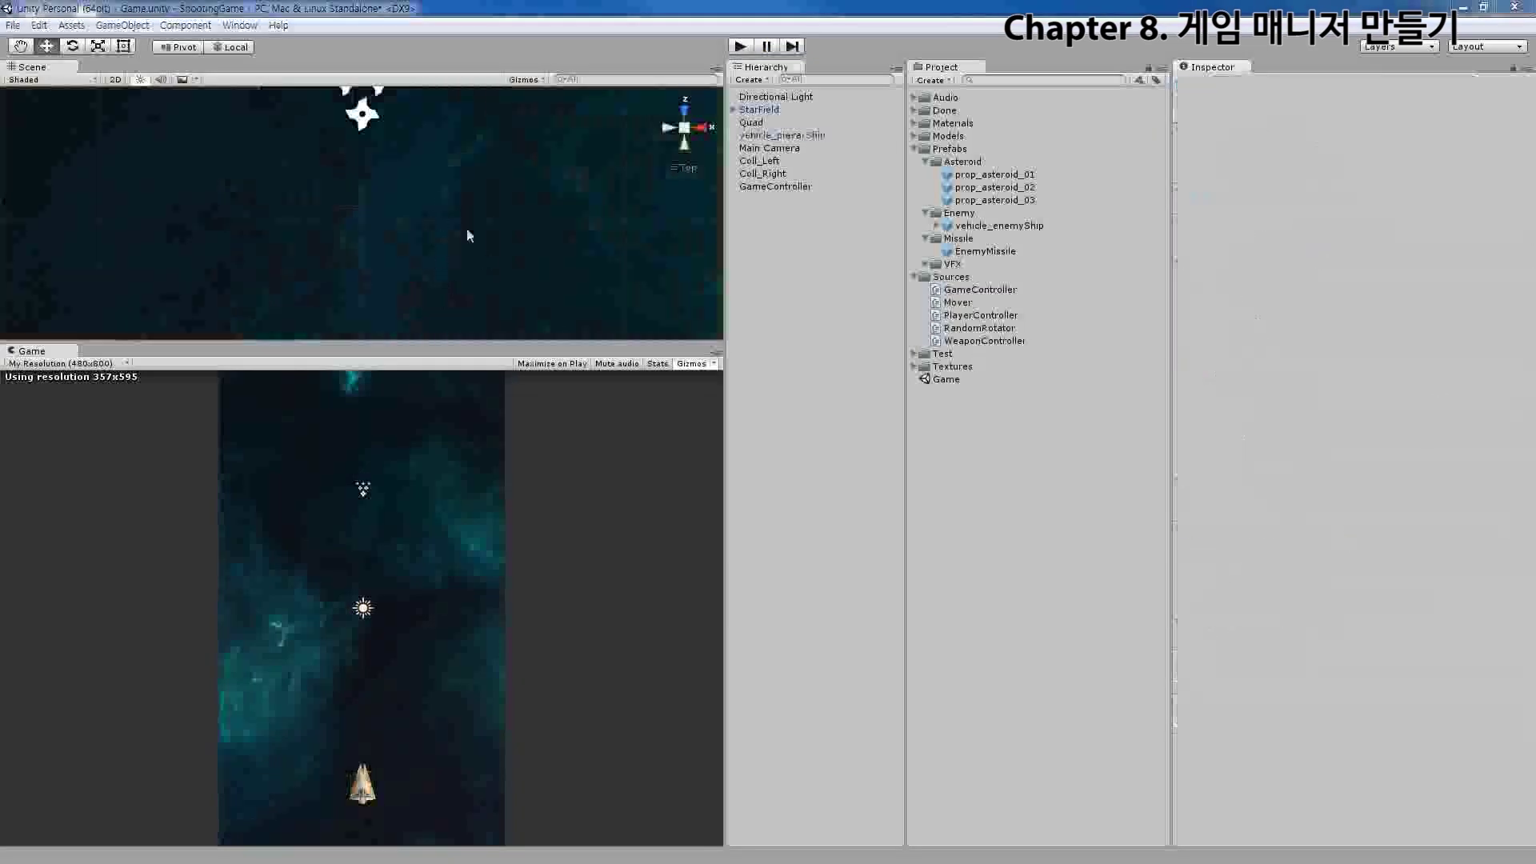
# Create a new Quad from the GameObject 3D Object menu
pyautogui.click(140, 28)
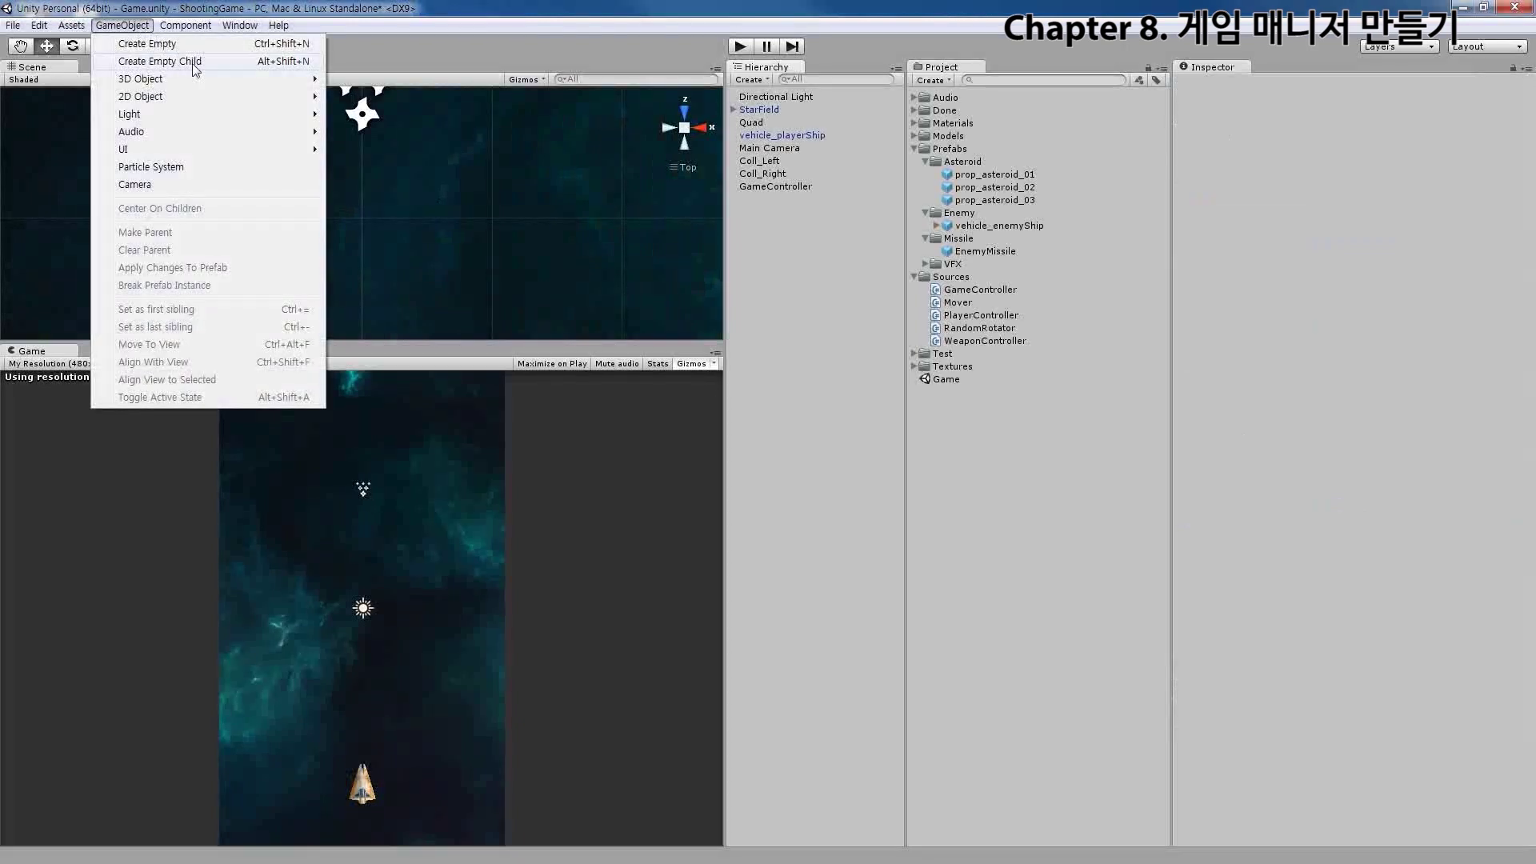
pyautogui.moveTo(240, 80)
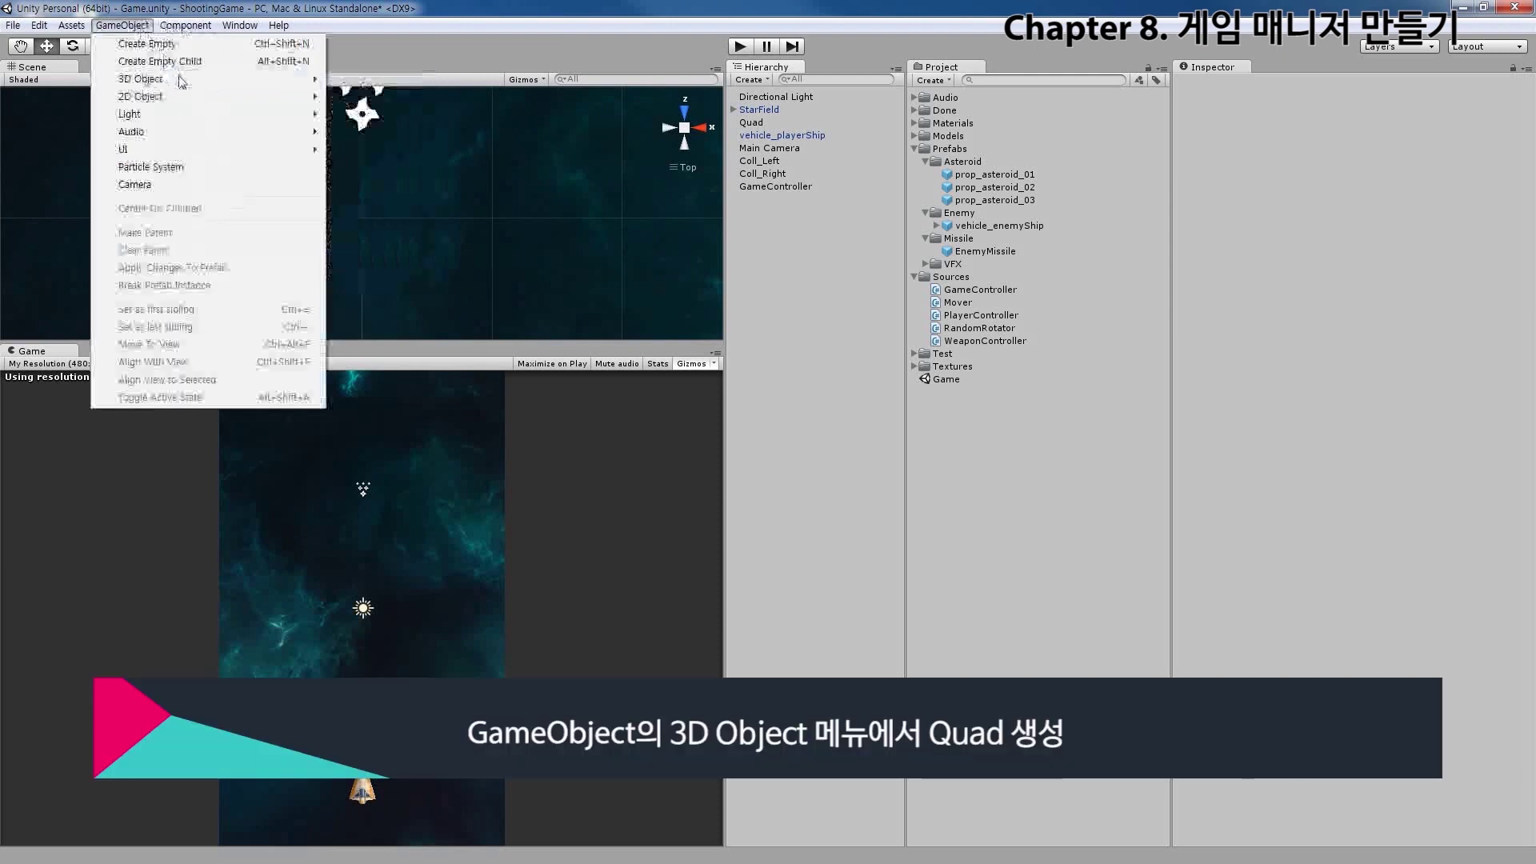
pyautogui.moveTo(184, 78)
pyautogui.click(360, 166)
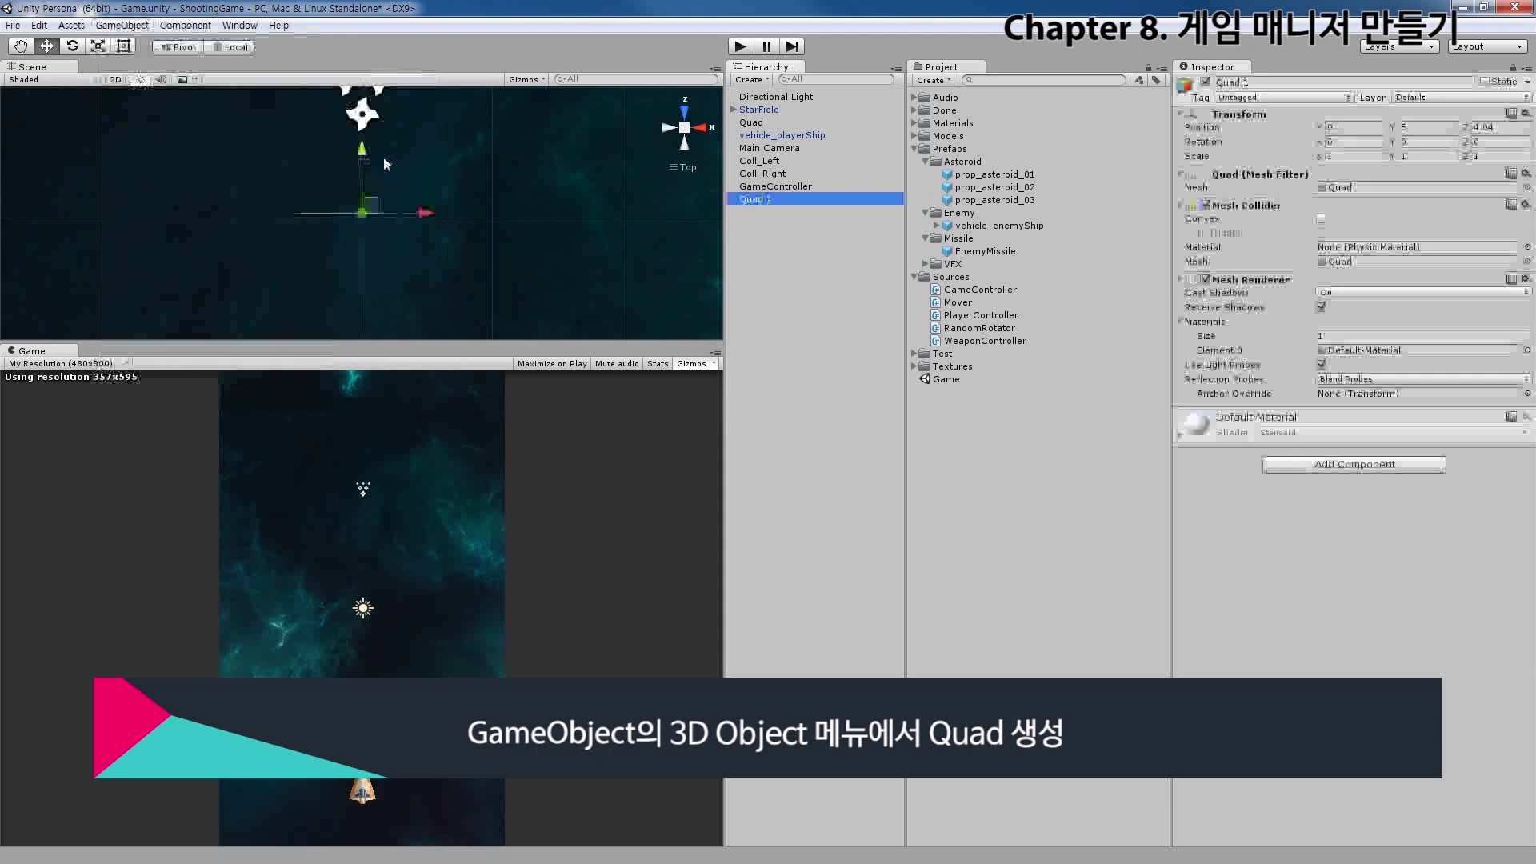
# Set the quad's Rotation X to 90 and Position Z to 0
pyautogui.click(1351, 142)
pyautogui.write('90')
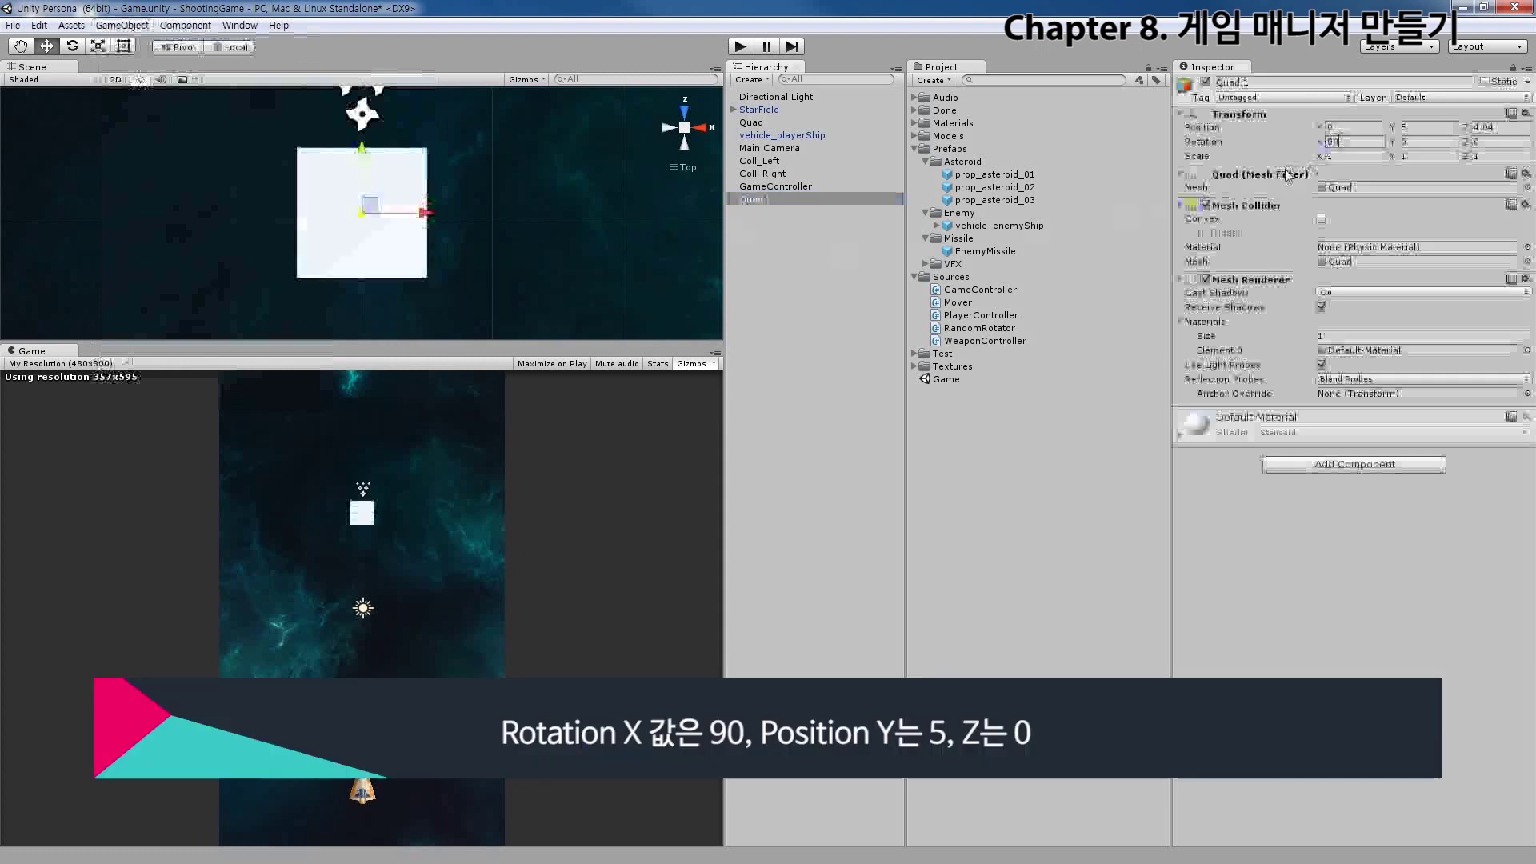
pyautogui.click(1437, 127)
pyautogui.click(1490, 127)
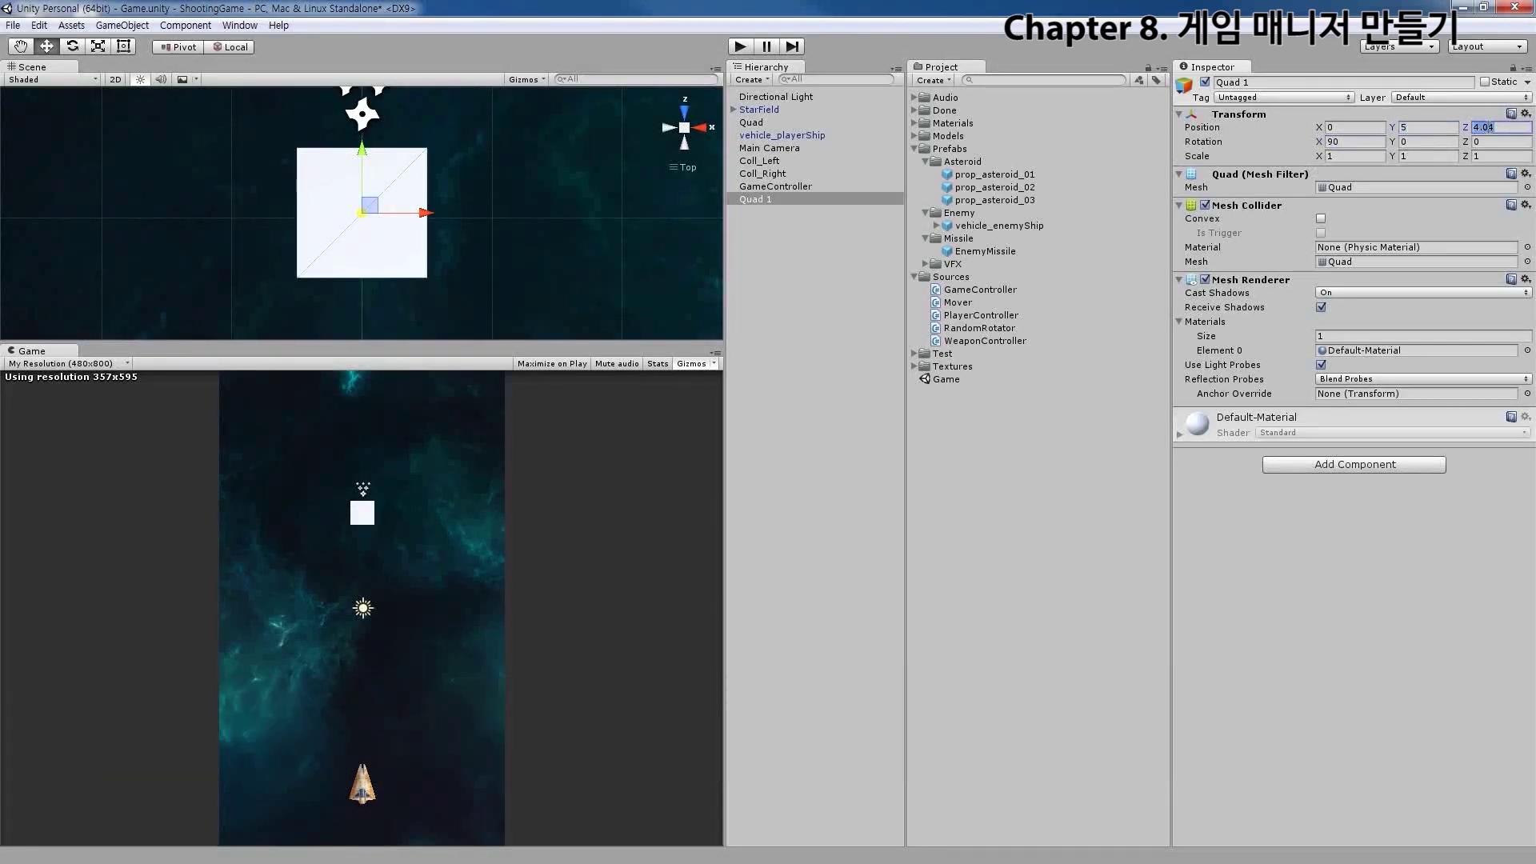
pyautogui.write('0')
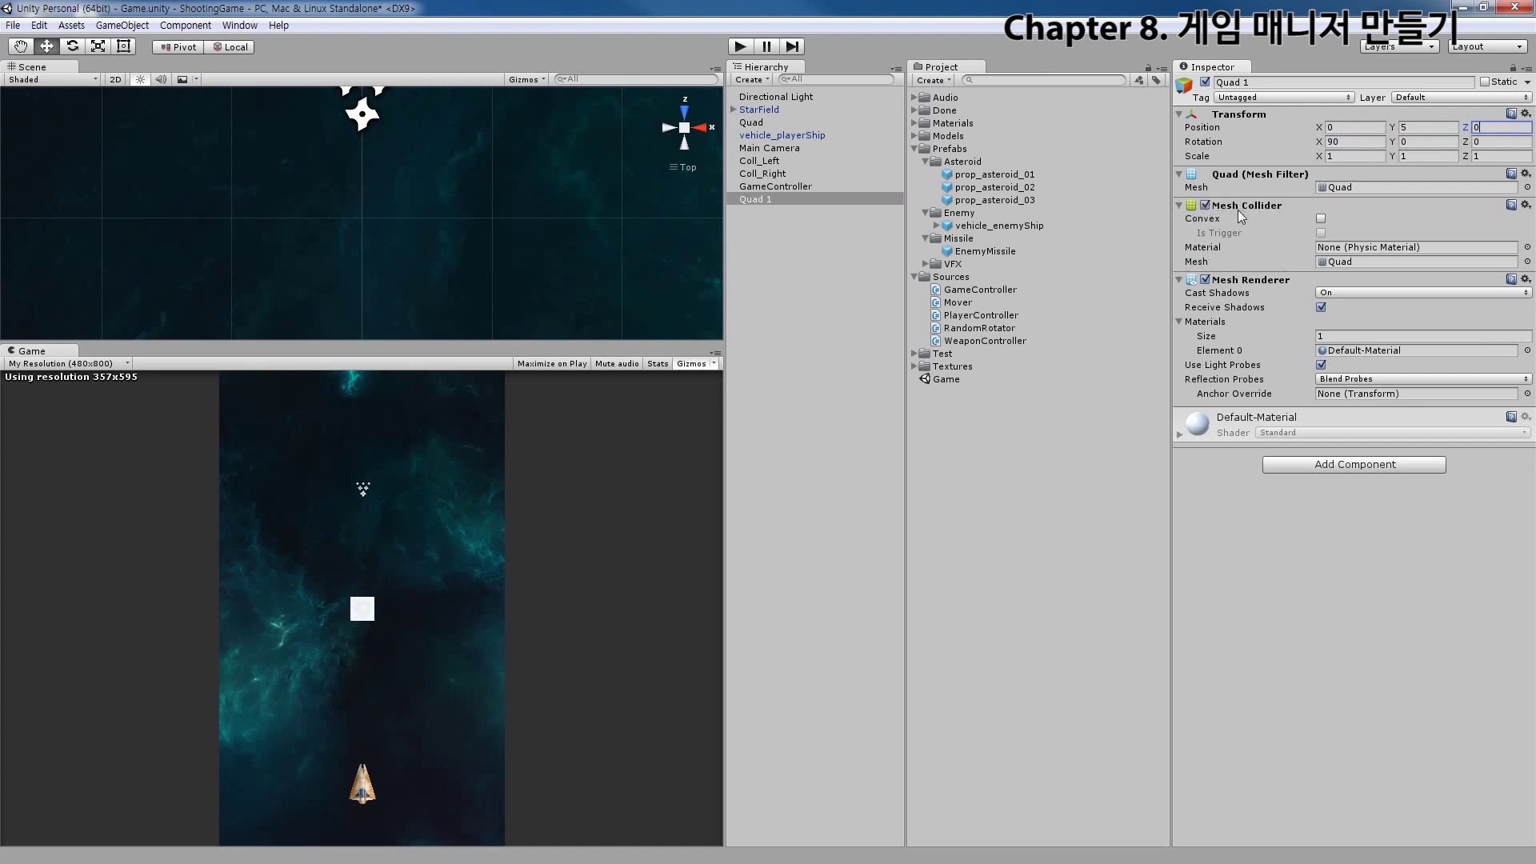
# Disable the quad's Mesh Collider and select its Element 0 material slot
pyautogui.rightClick(1241, 211)
pyautogui.click(1208, 207)
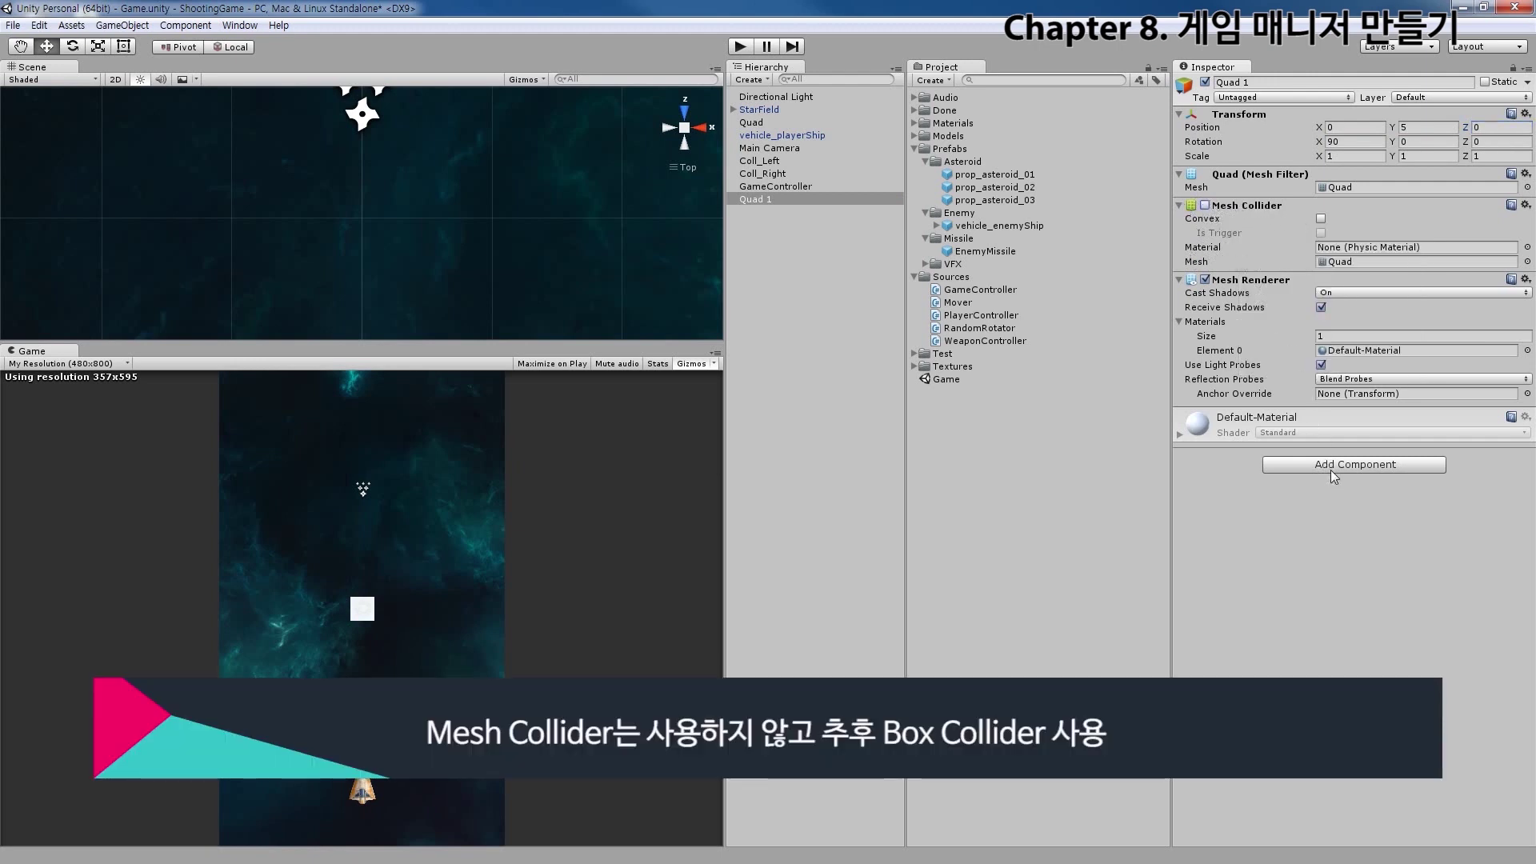
pyautogui.click(1337, 352)
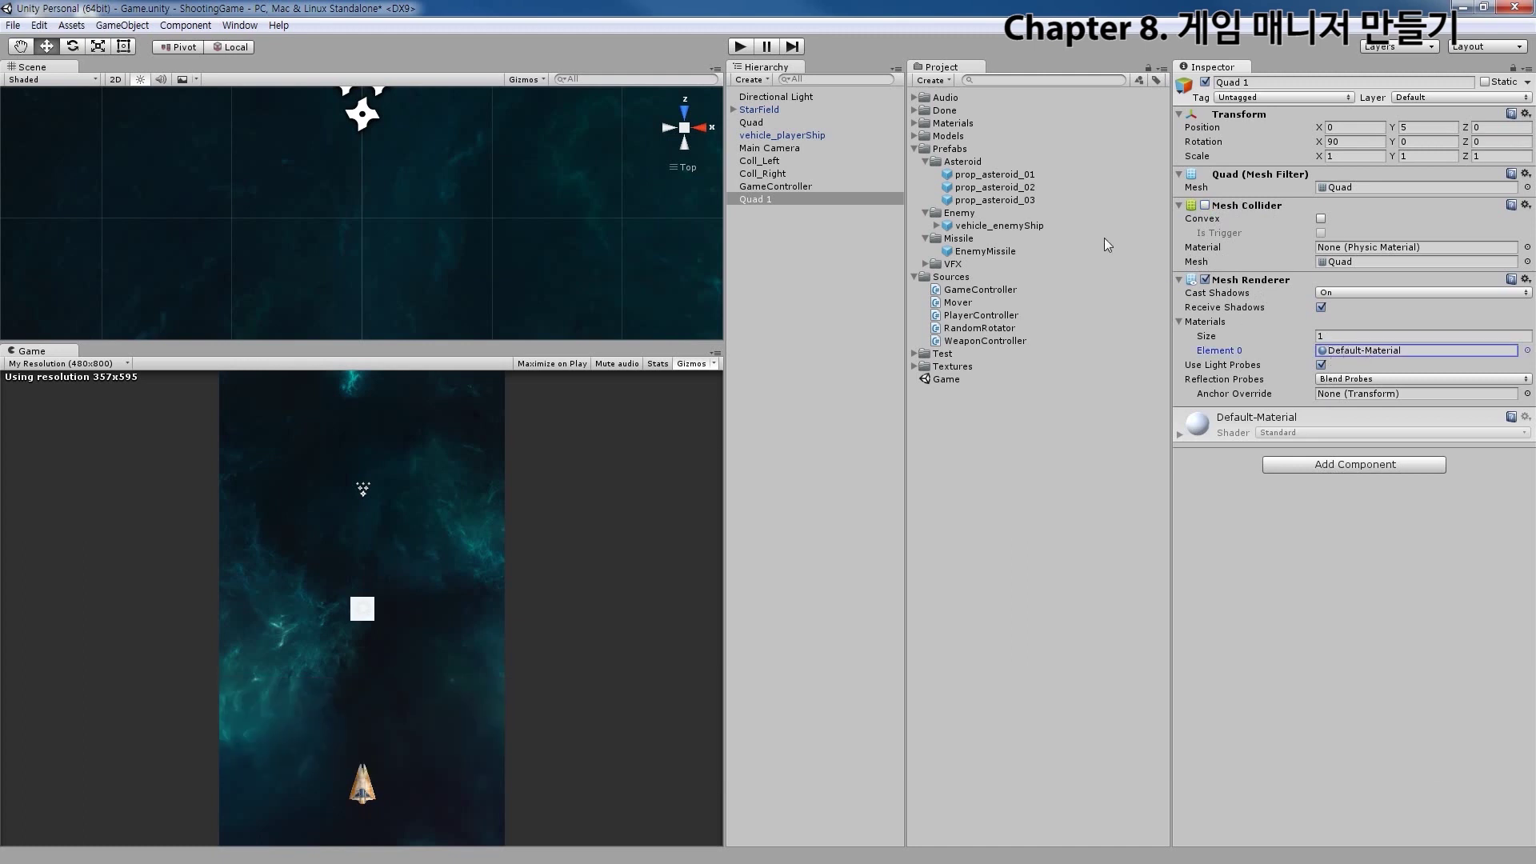
pyautogui.click(914, 124)
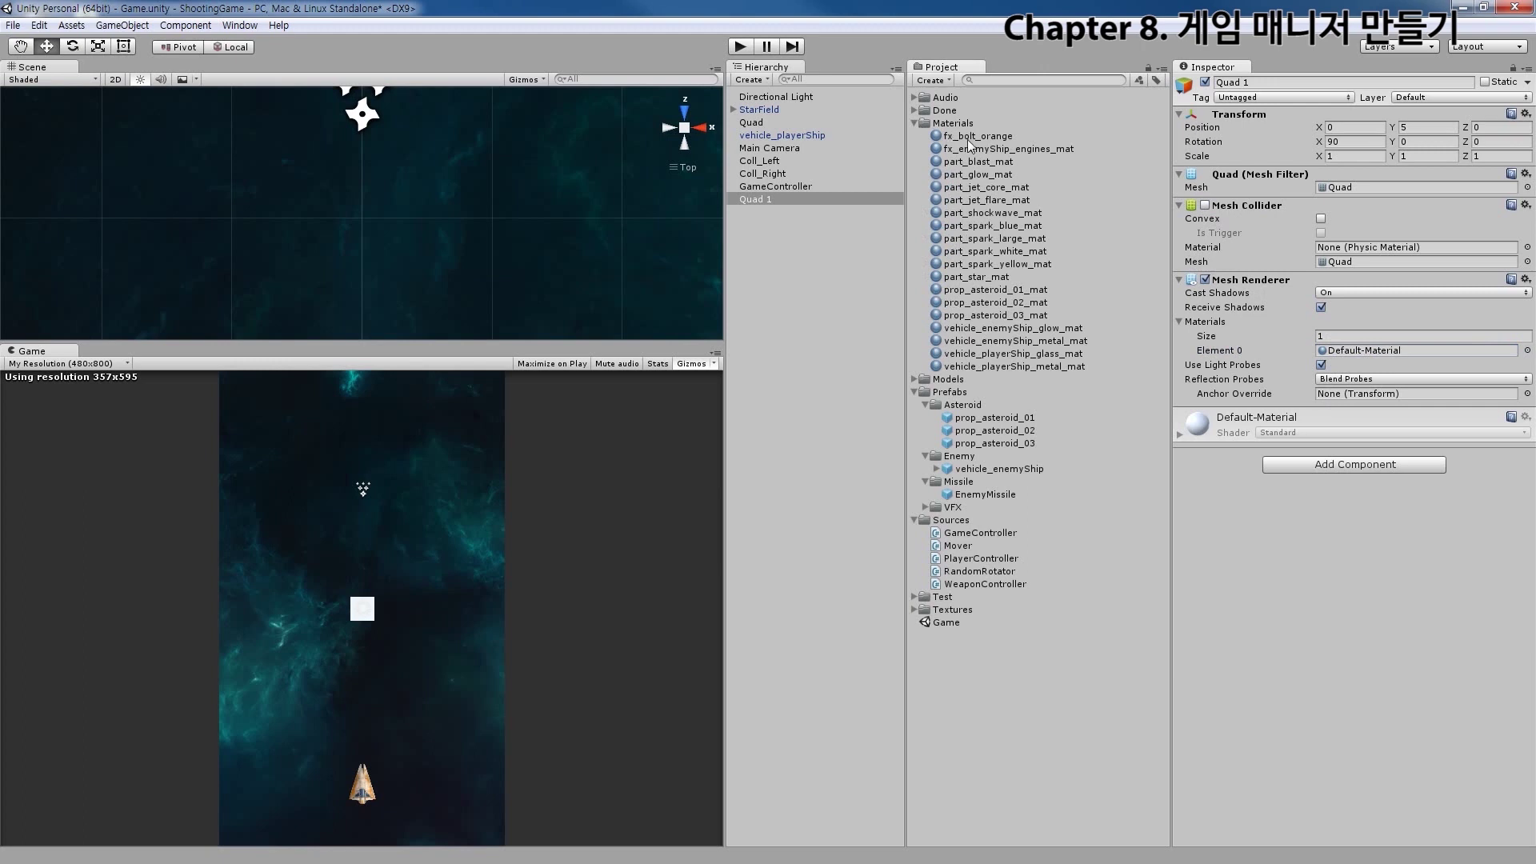
# Assign done_fx_bolt_orange_mat from Done_Materials to Quad 1's Element 0 slot
pyautogui.click(914, 123)
pyautogui.click(914, 110)
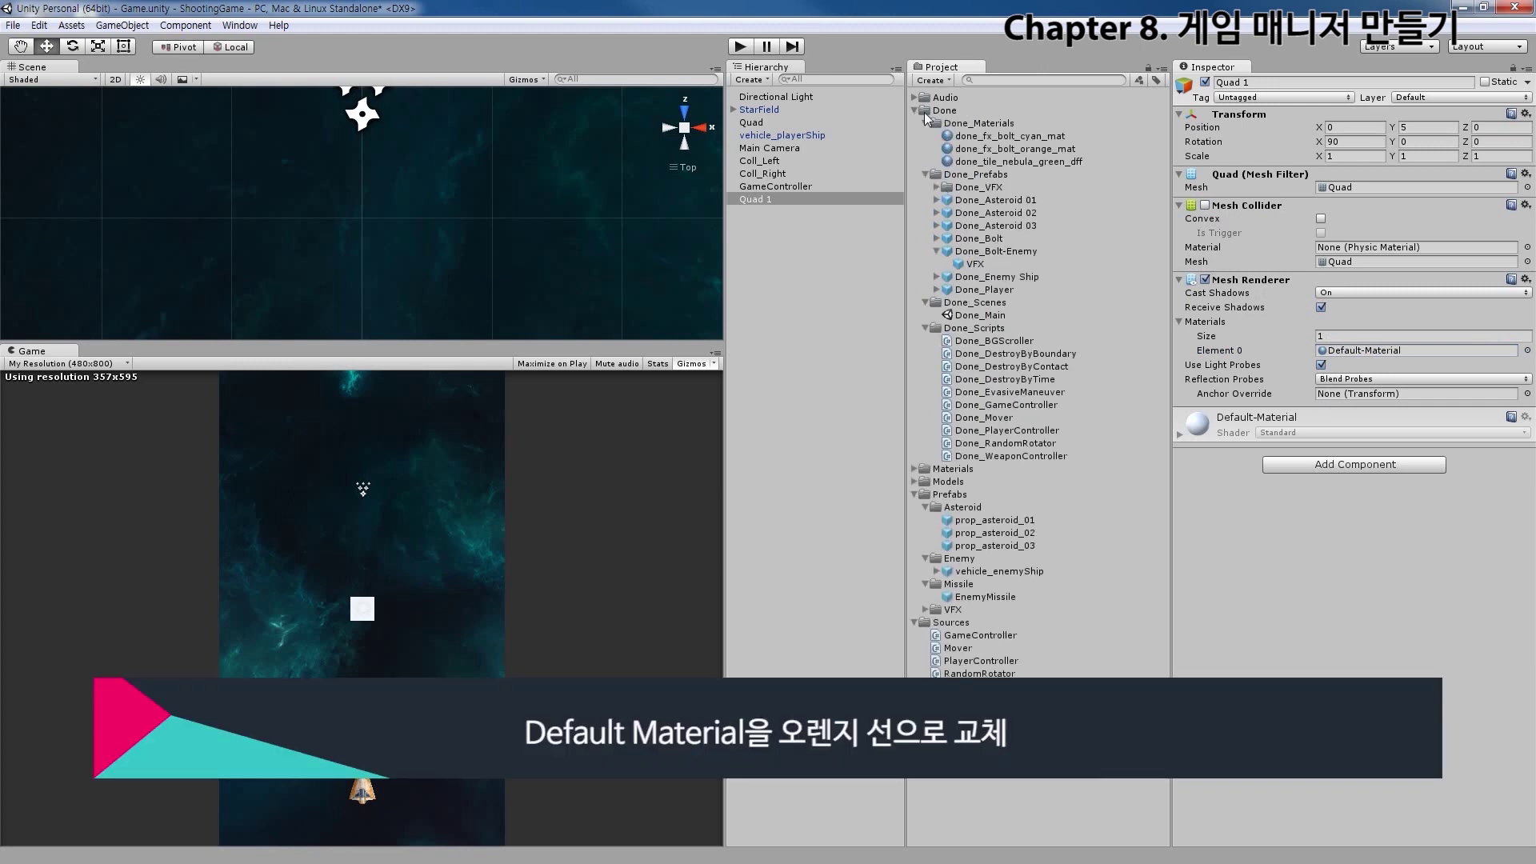
pyautogui.click(985, 138)
pyautogui.click(1003, 151)
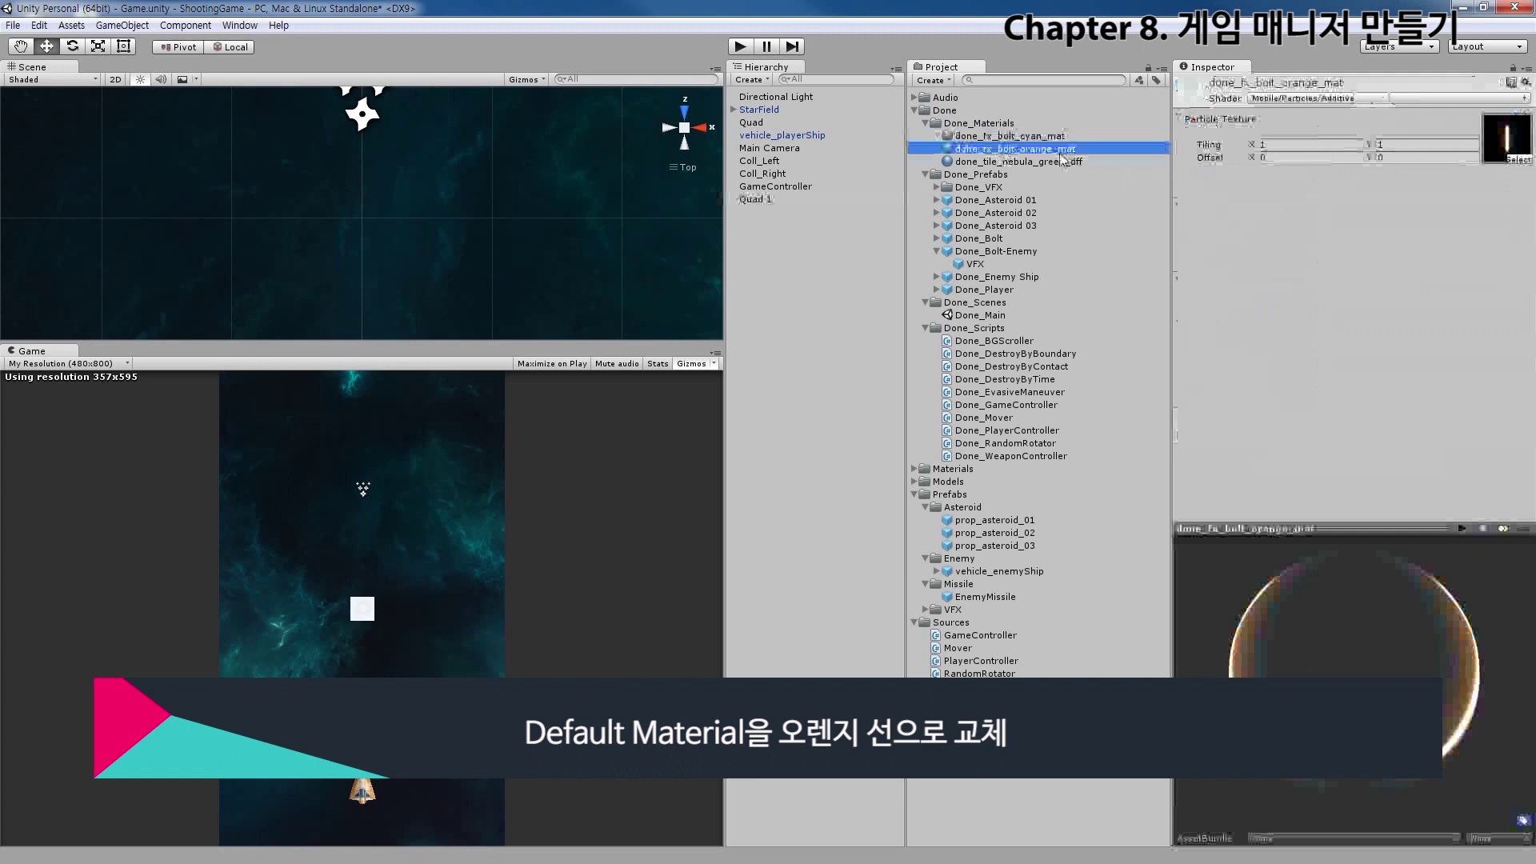
pyautogui.click(814, 198)
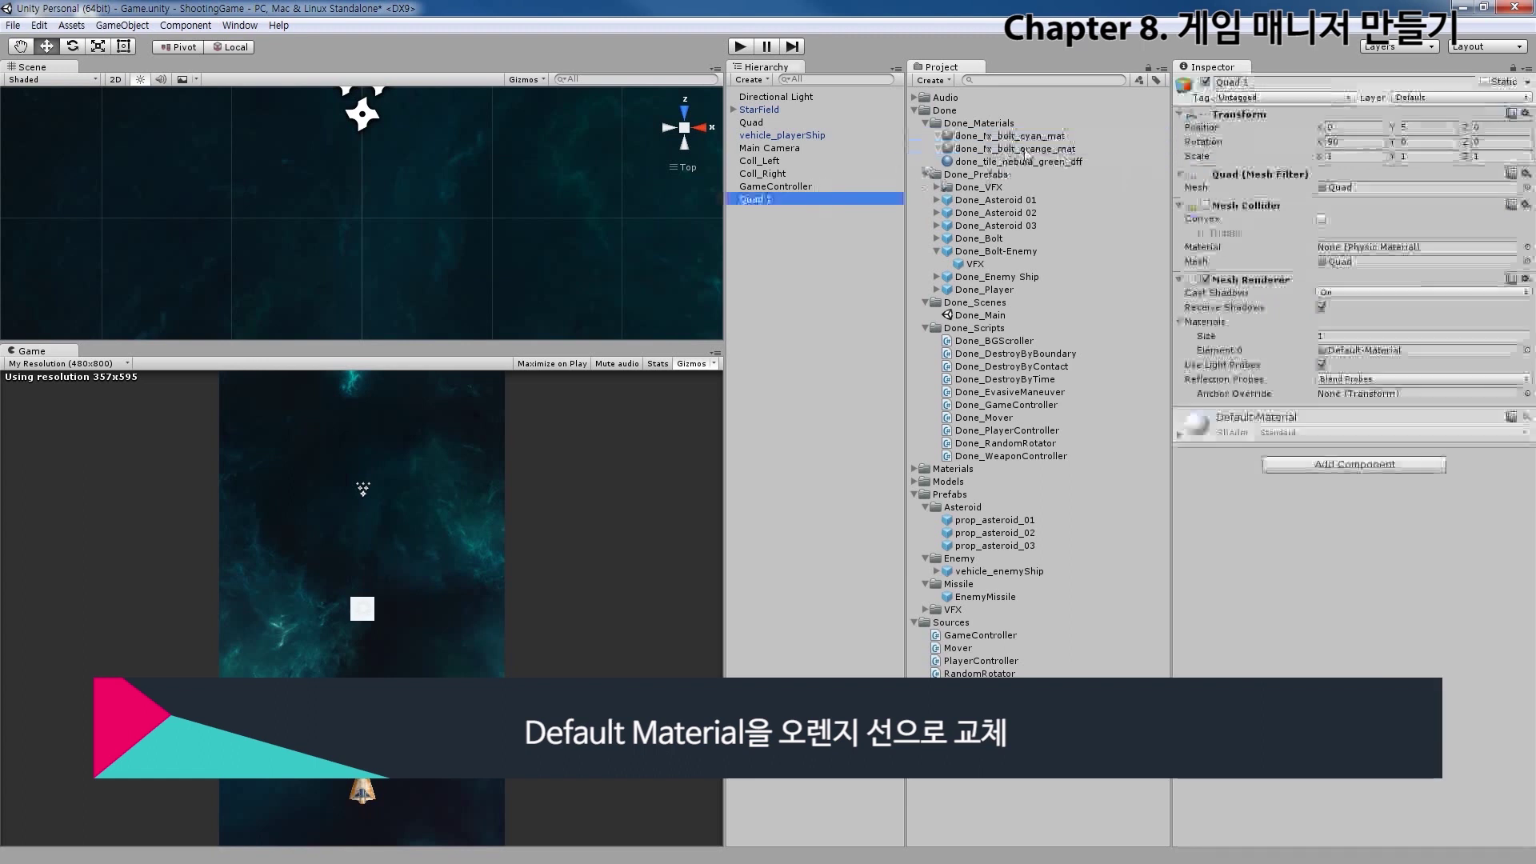
pyautogui.moveTo(1026, 152); pyautogui.dragTo(1341, 352)
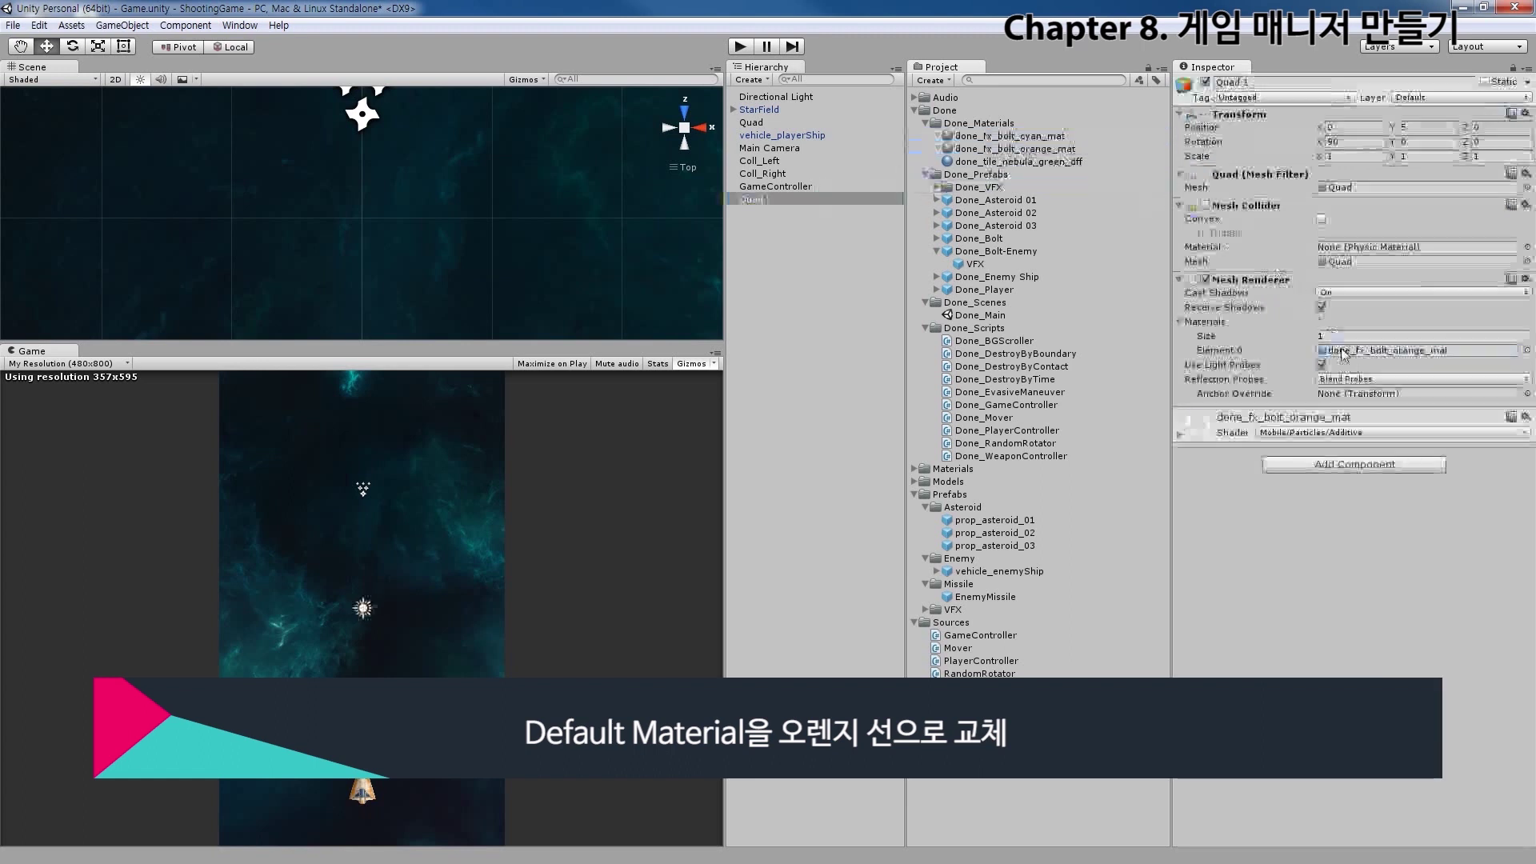
# Frame Quad 1 in the Scene view and zoom in on it
pyautogui.doubleClick(766, 199)
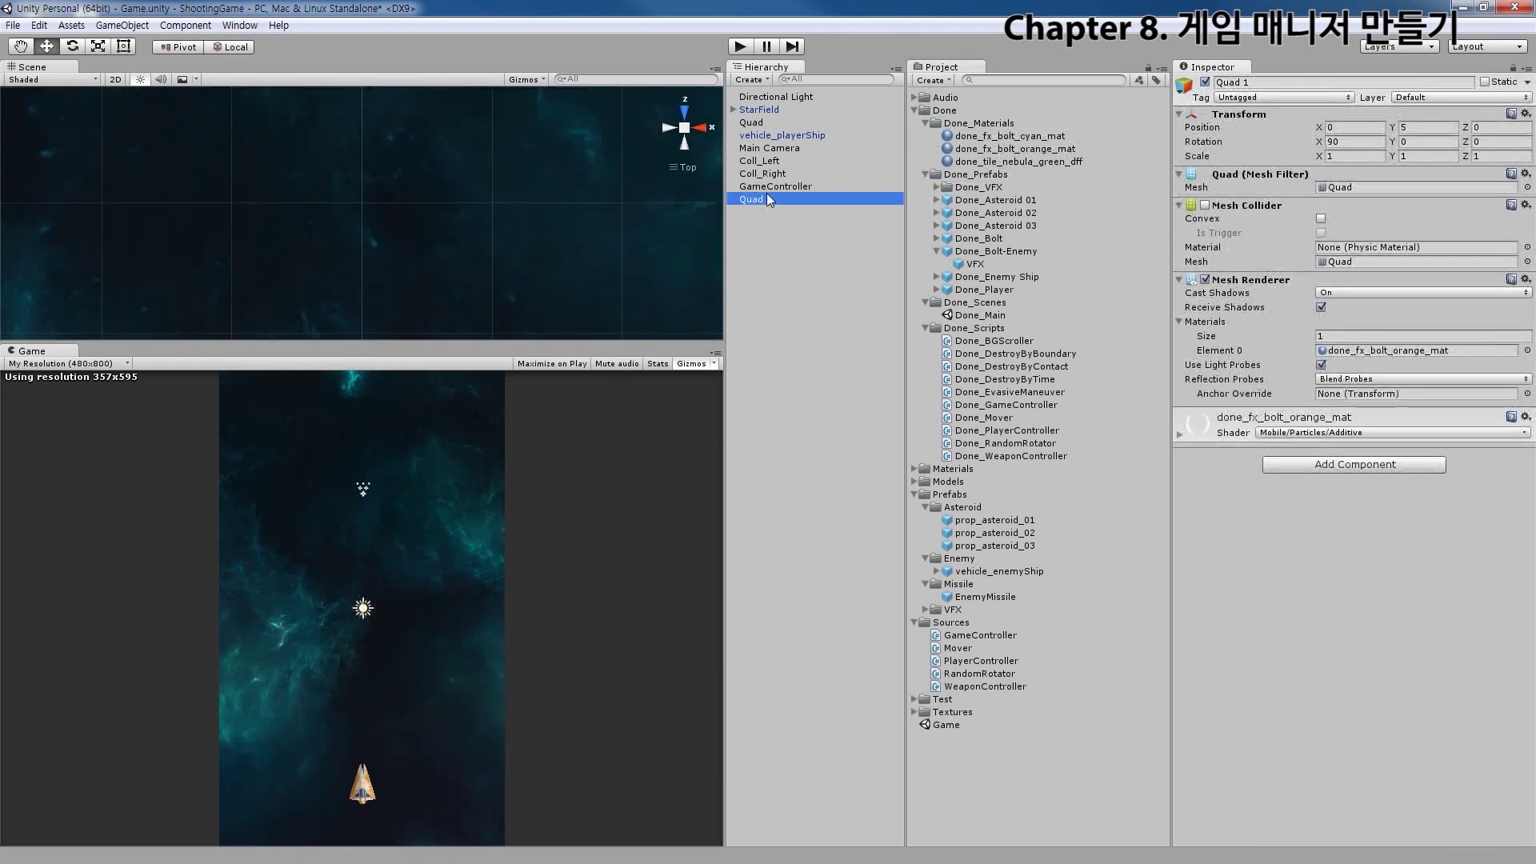
pyautogui.scroll(3, 392, 254)
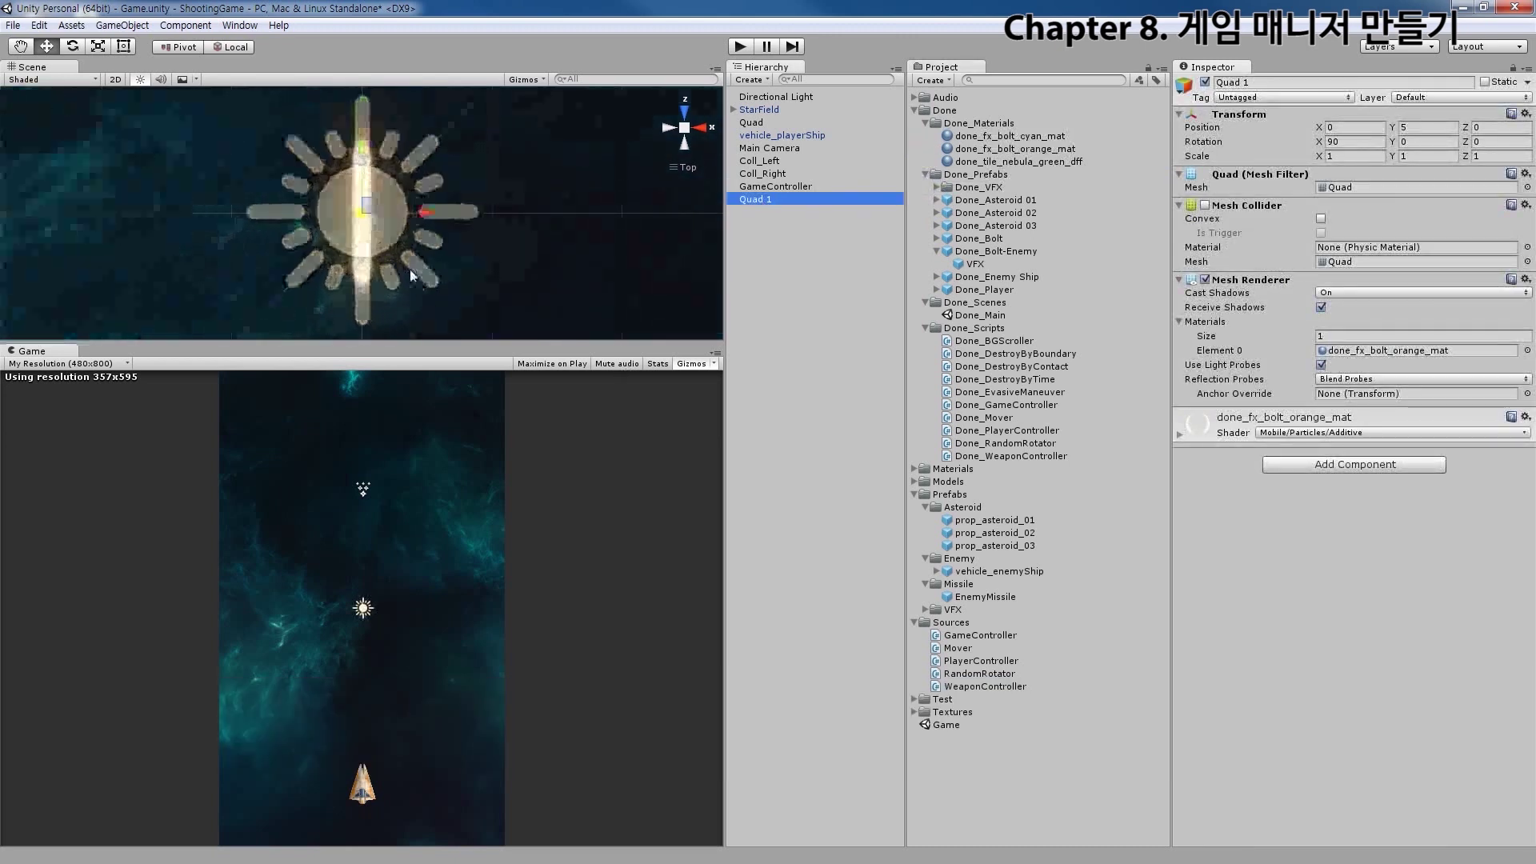
pyautogui.scroll(2, 413, 275)
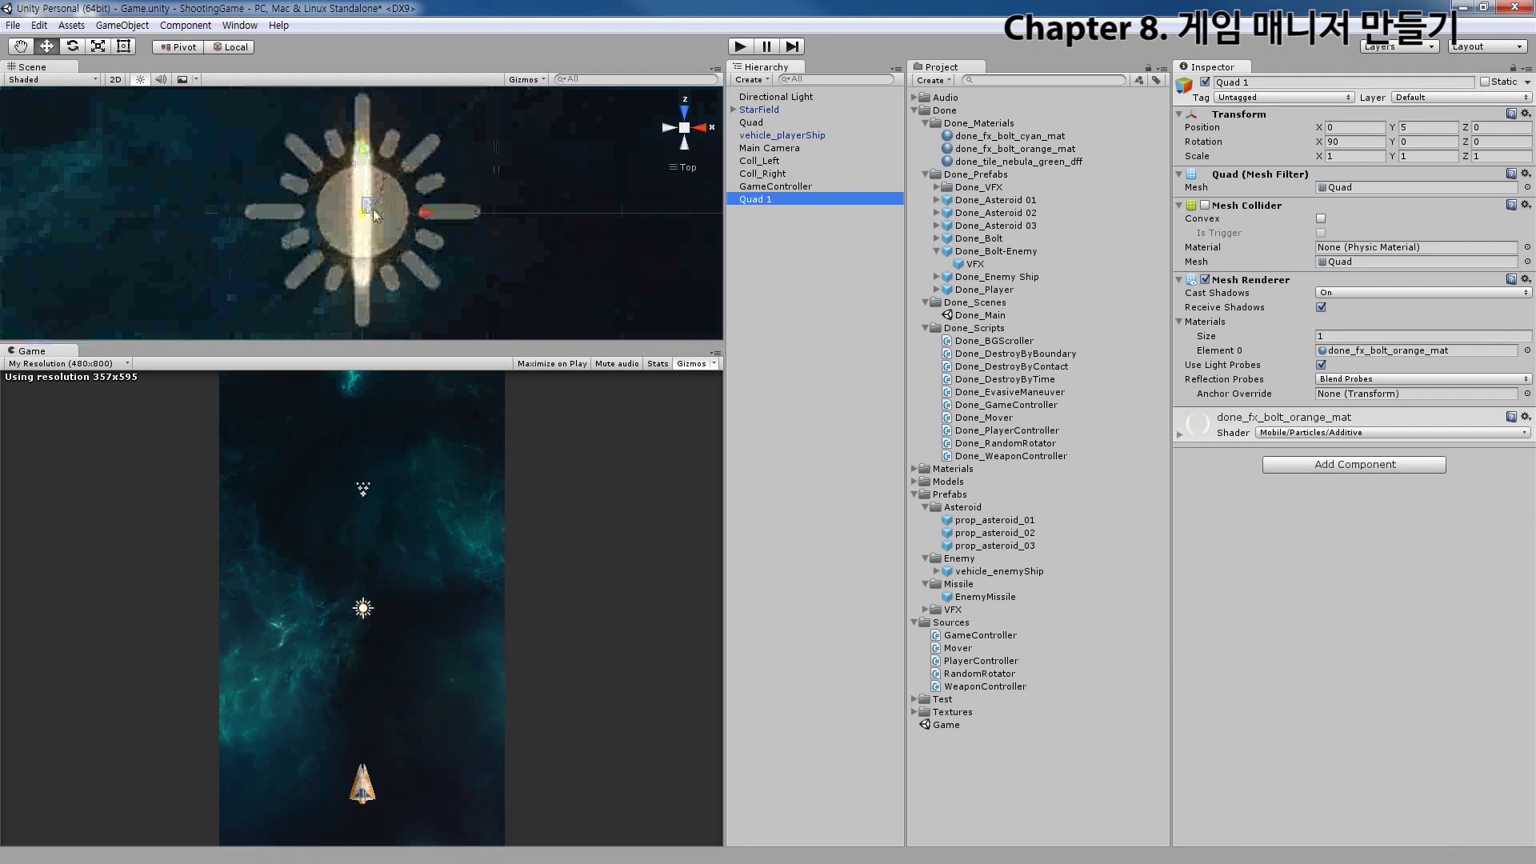
pyautogui.click(542, 82)
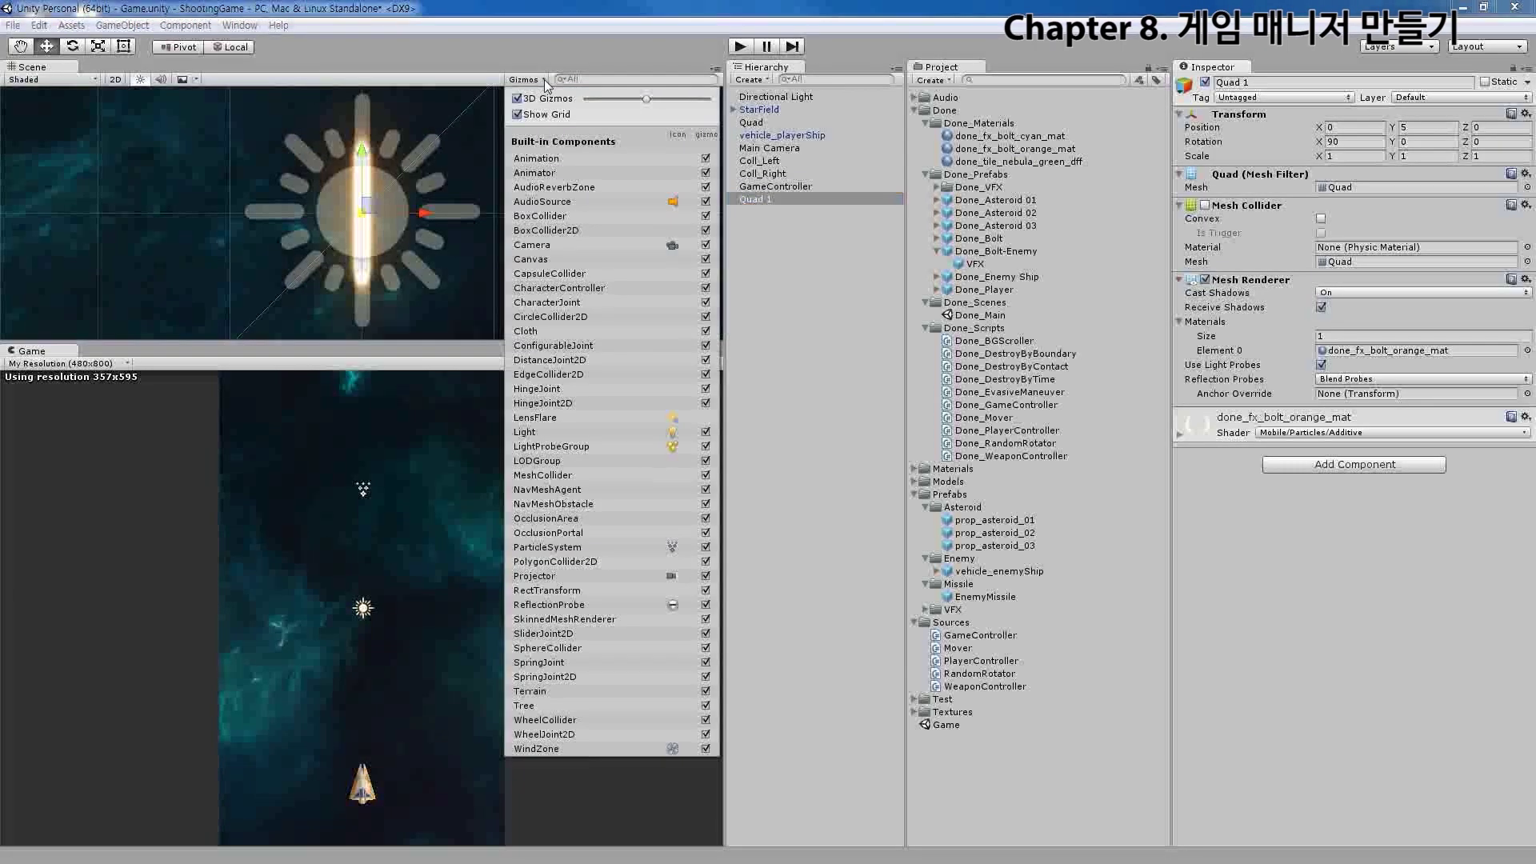
# Shrink the Scene view gizmo icons
pyautogui.click(539, 79)
pyautogui.click(540, 79)
pyautogui.moveTo(654, 99); pyautogui.dragTo(614, 101)
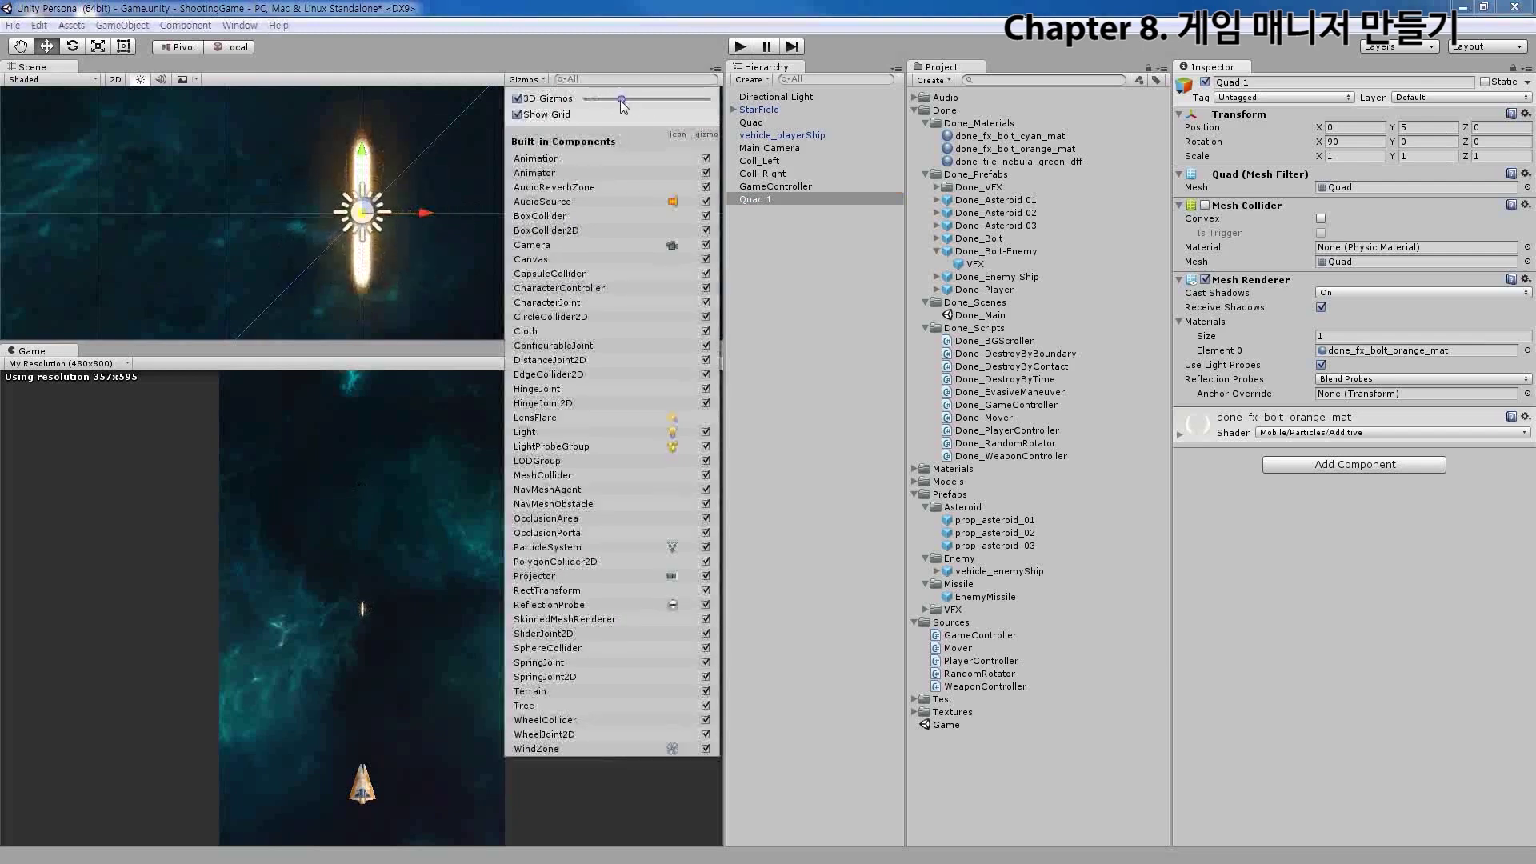
pyautogui.click(436, 175)
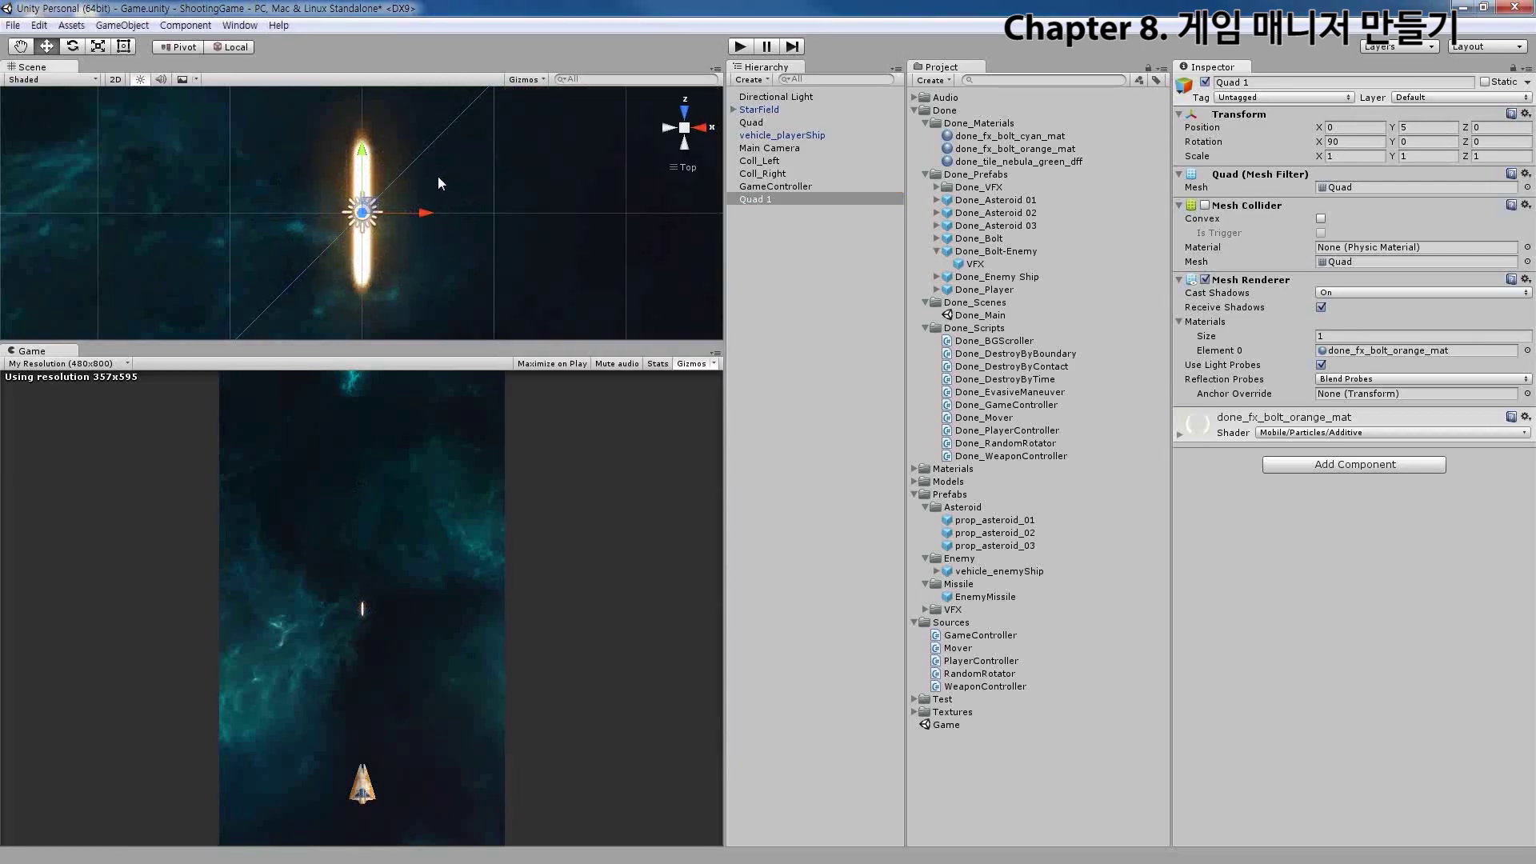
pyautogui.scroll(-5, 456, 187)
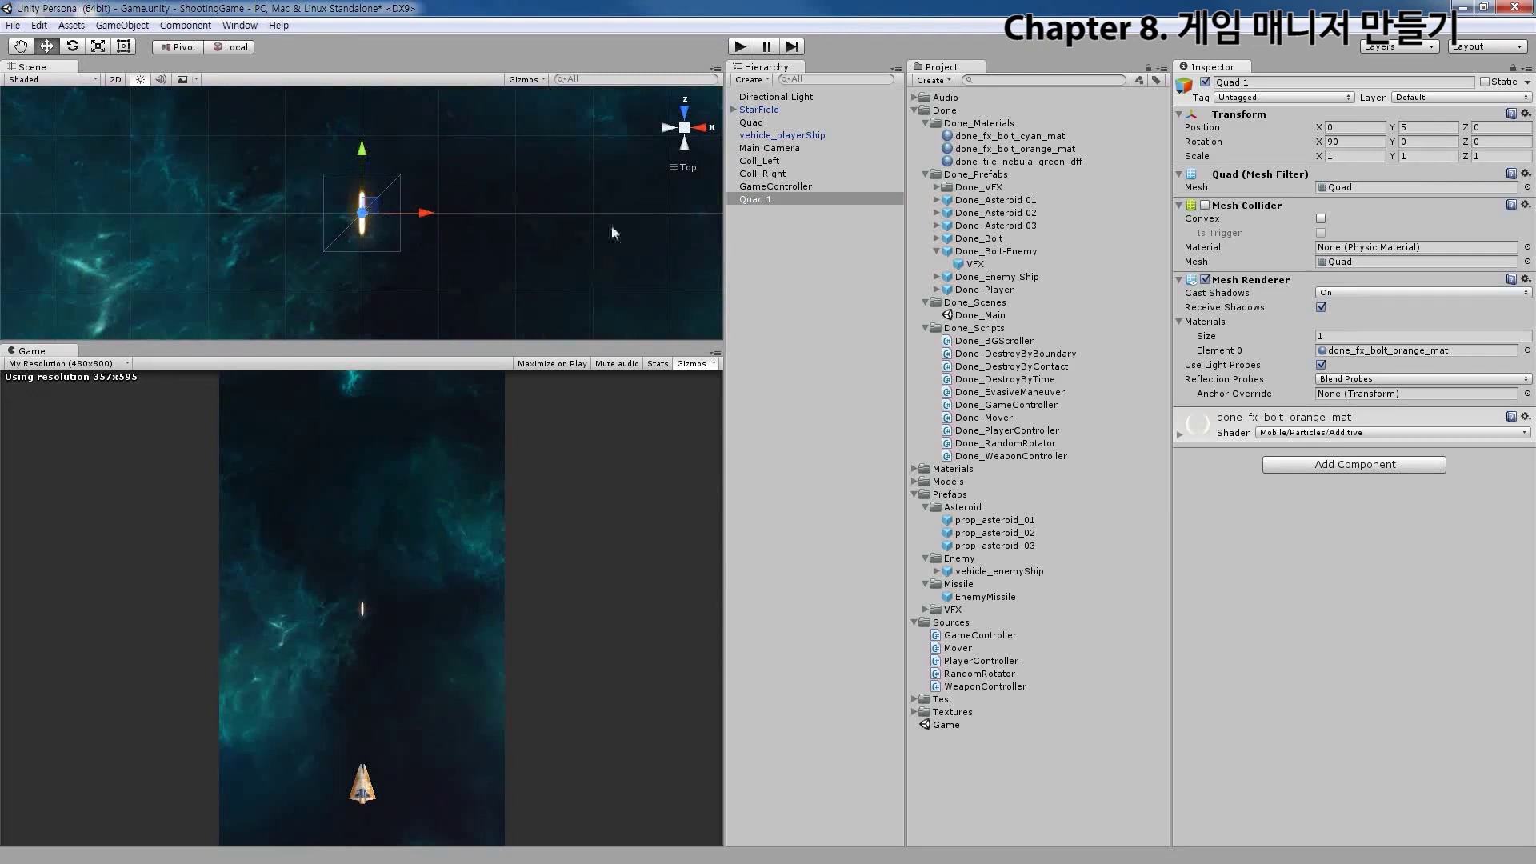
# Rename Quad 1 to PlayerMissile and start a test run
pyautogui.click(775, 233)
pyautogui.click(783, 199)
pyautogui.click(782, 199)
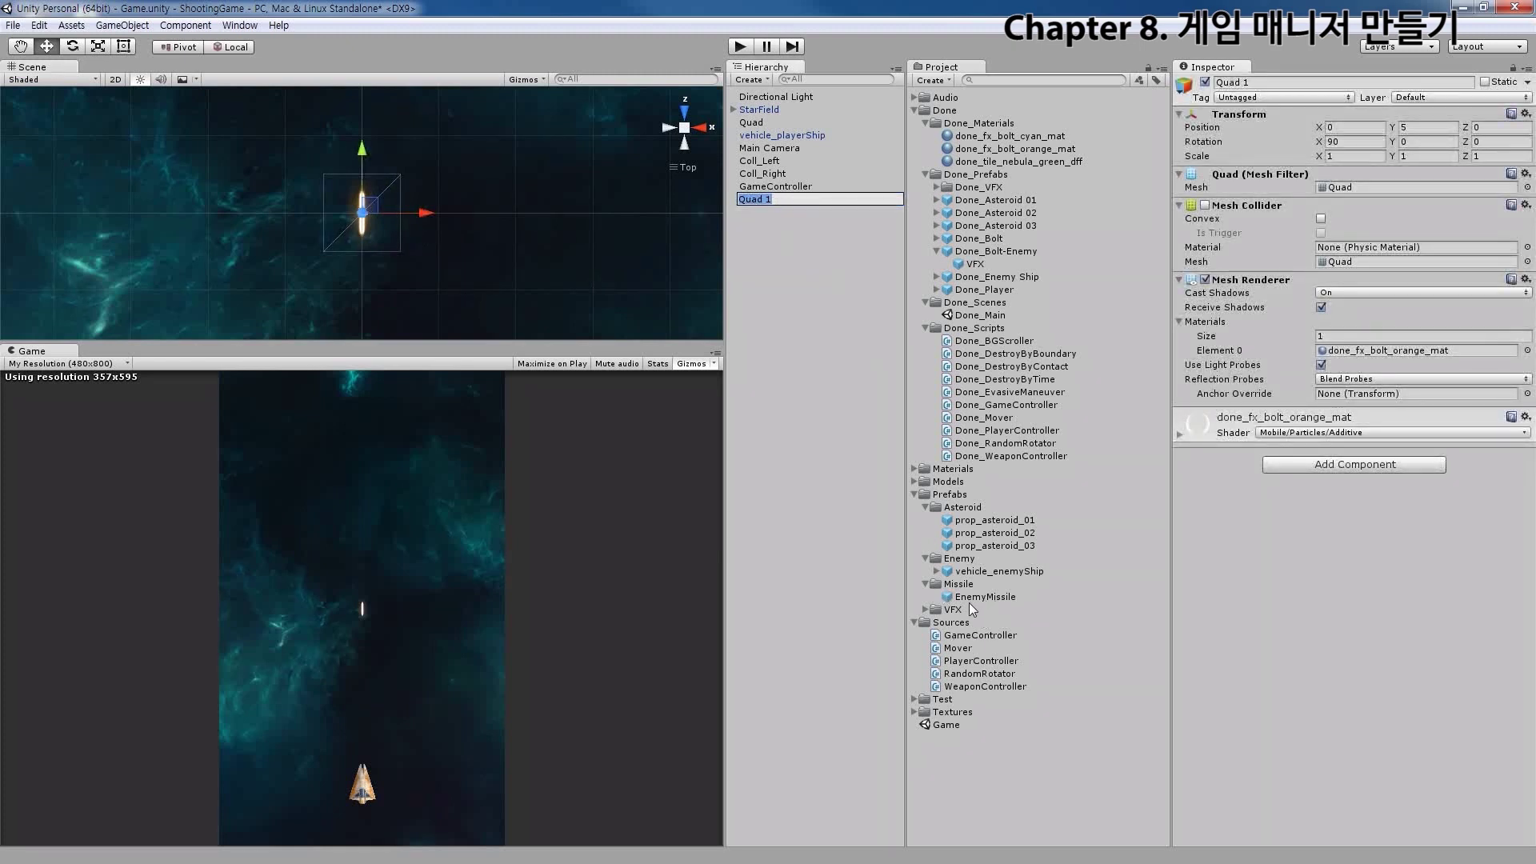
pyautogui.write('PlayerMissile')
pyautogui.press('Return')
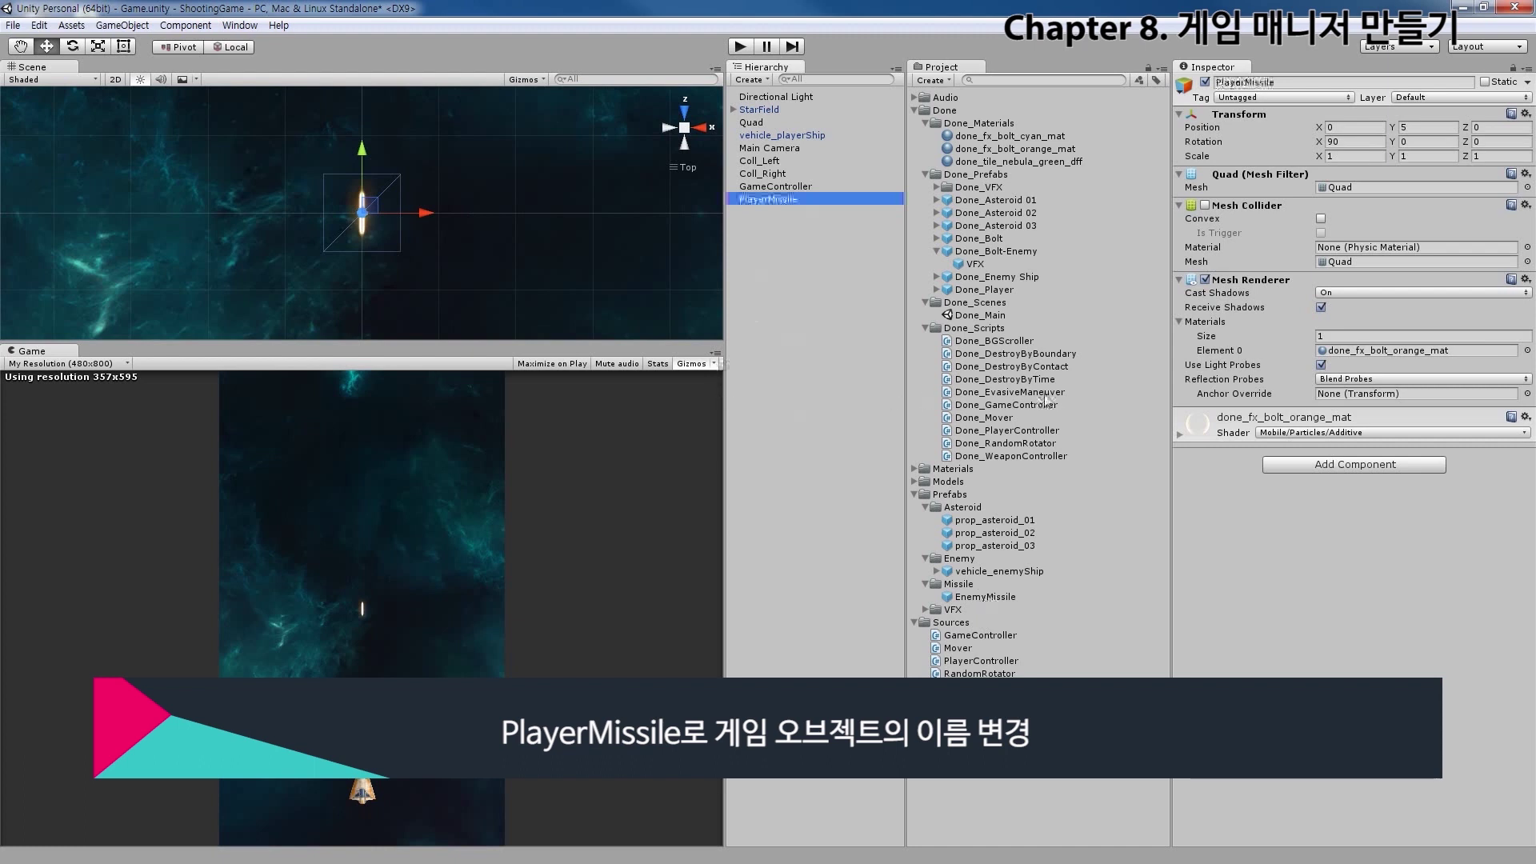
pyautogui.click(740, 51)
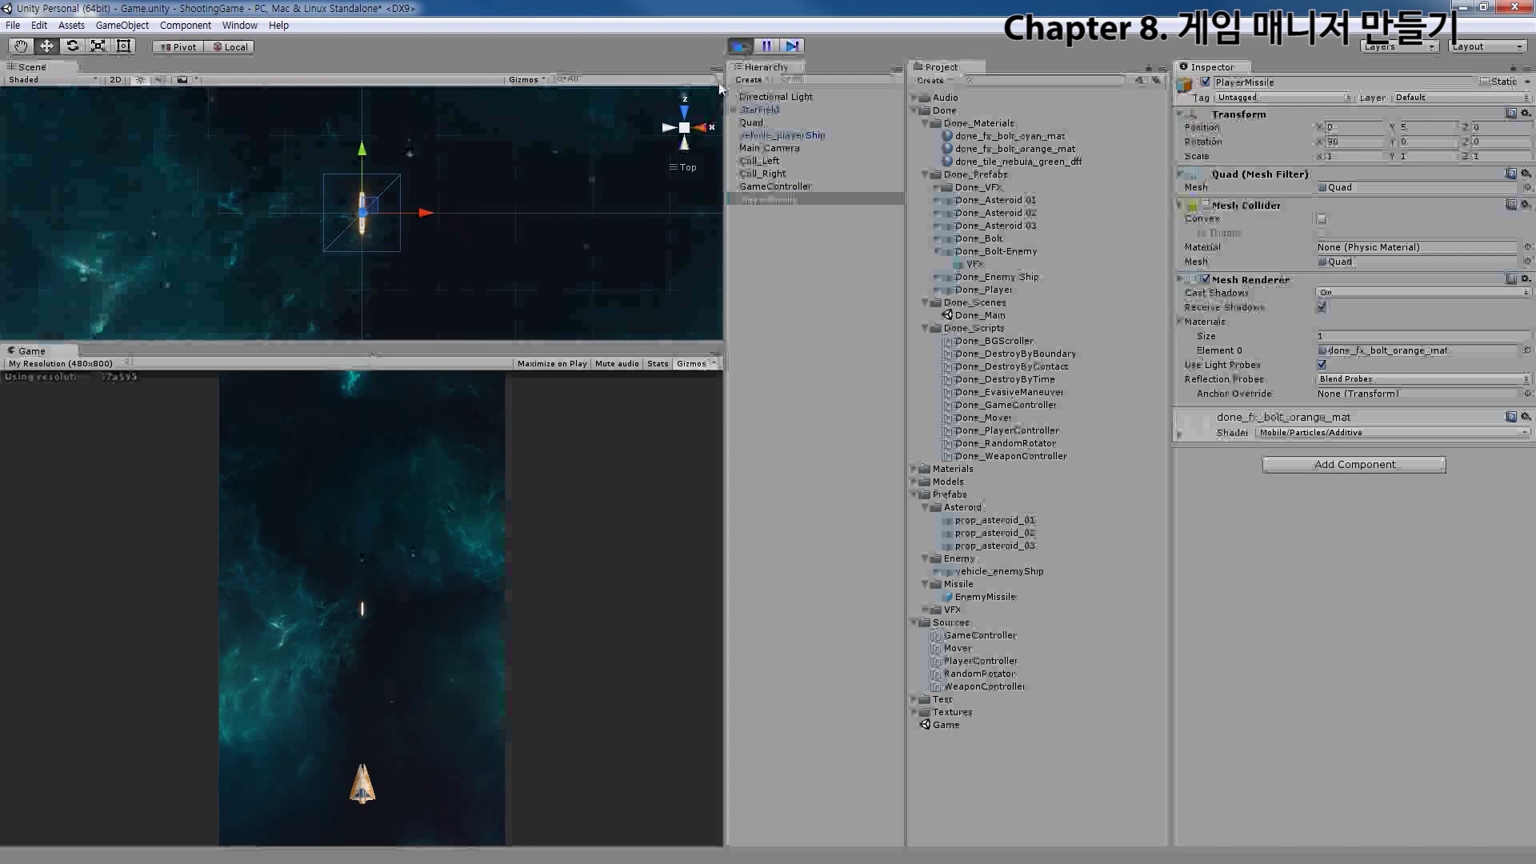
# Stop play and add a Rigidbody to PlayerMissile with Use Gravity off
pyautogui.click(740, 46)
pyautogui.click(1277, 464)
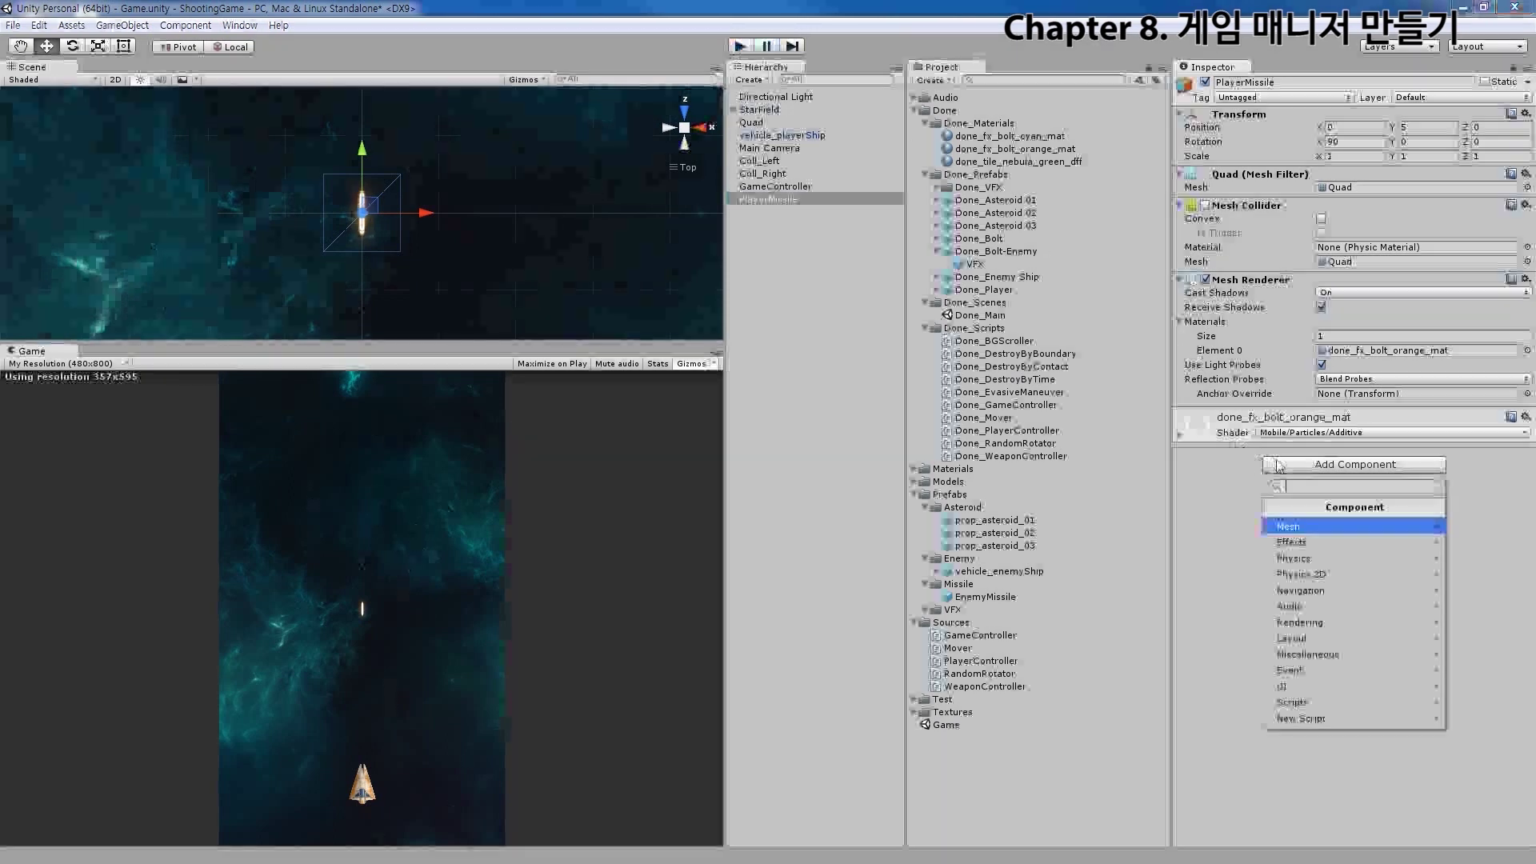
pyautogui.write('rigi')
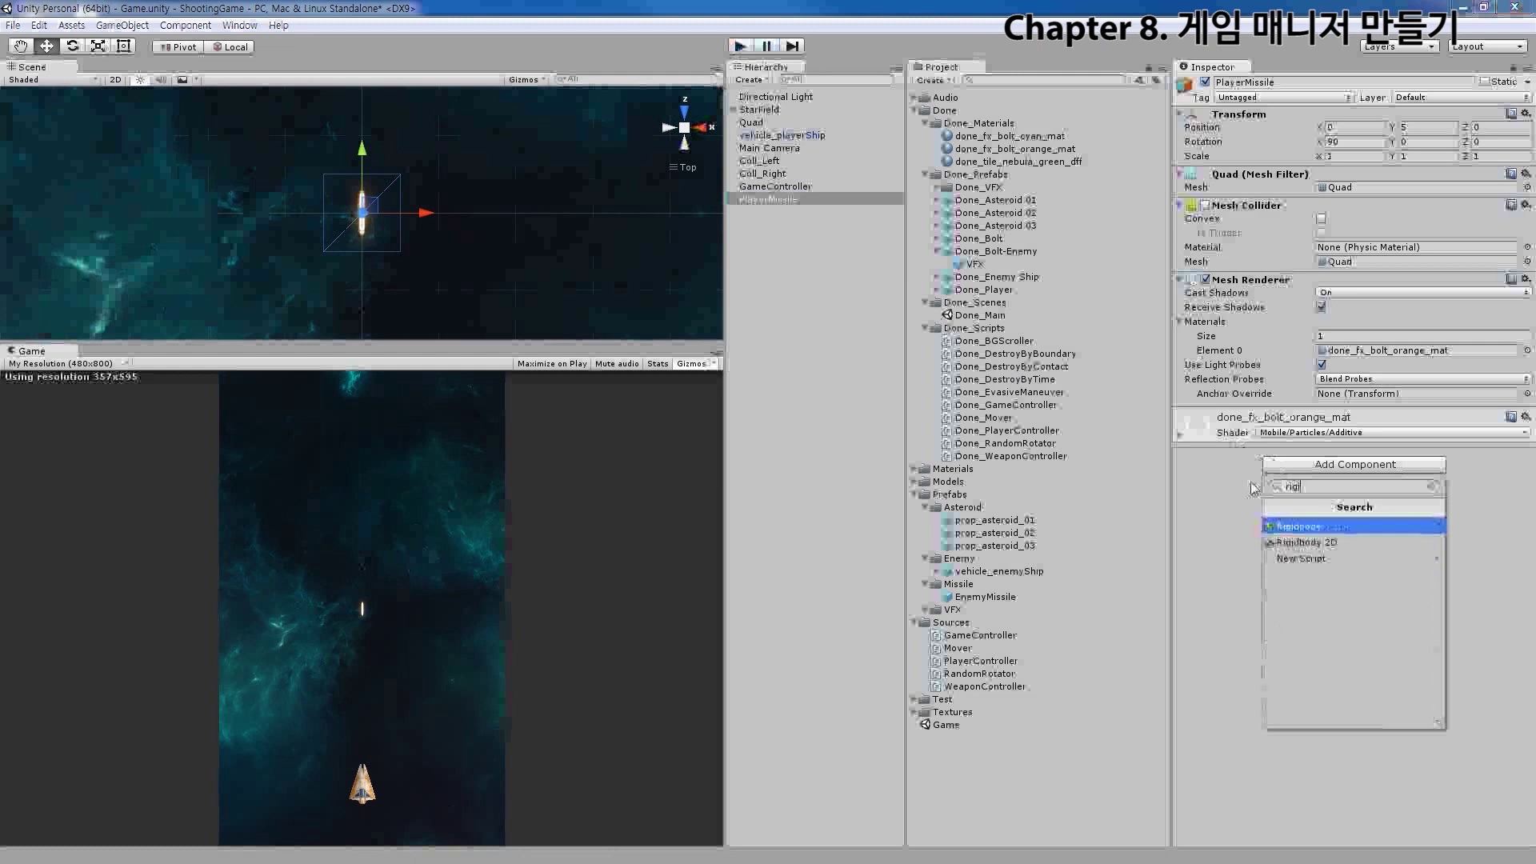
pyautogui.press('Return')
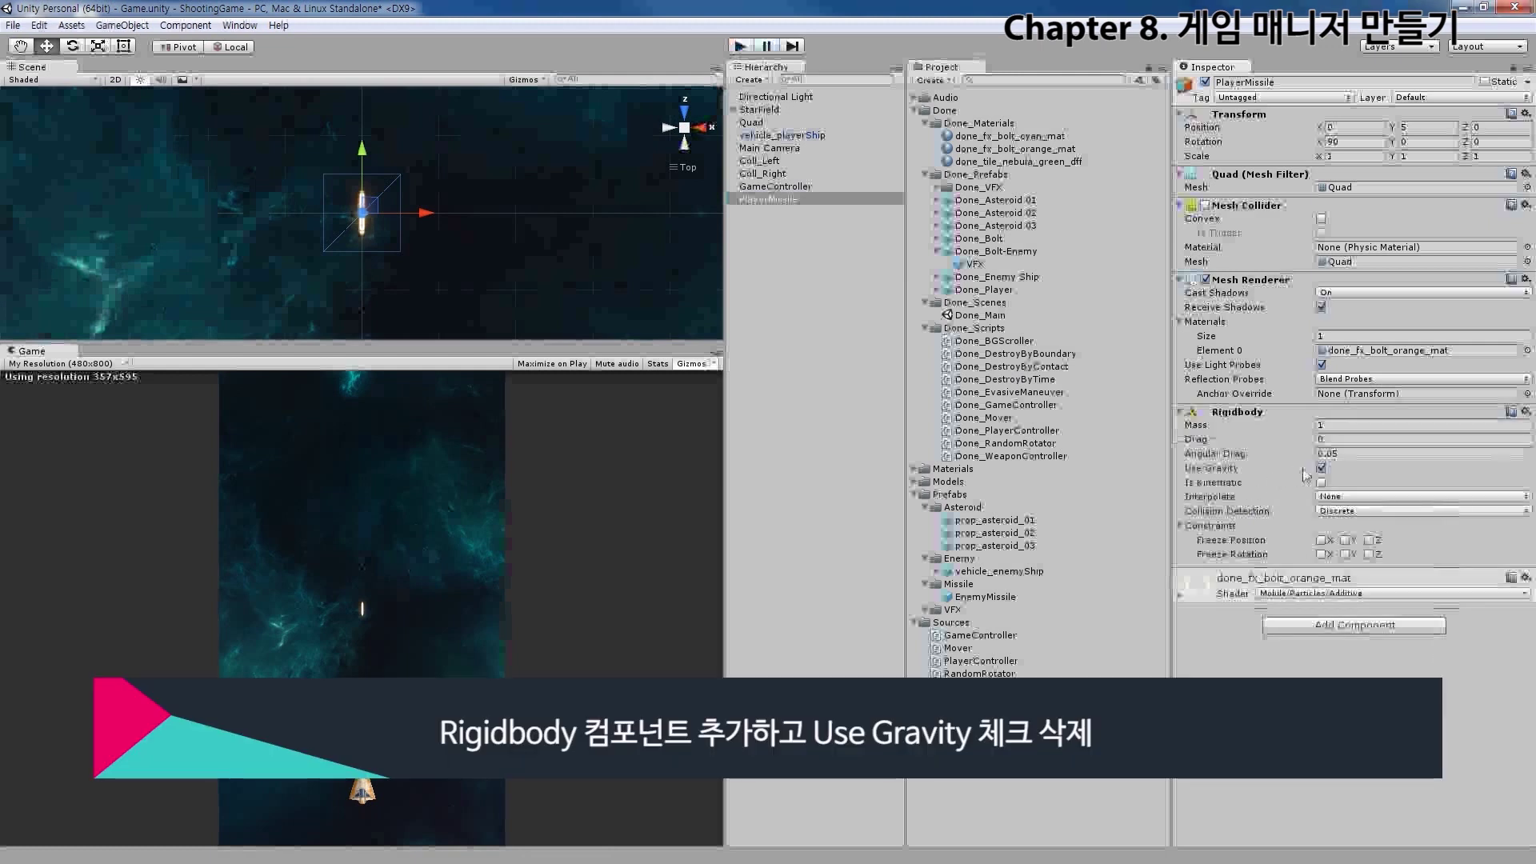
pyautogui.click(1321, 468)
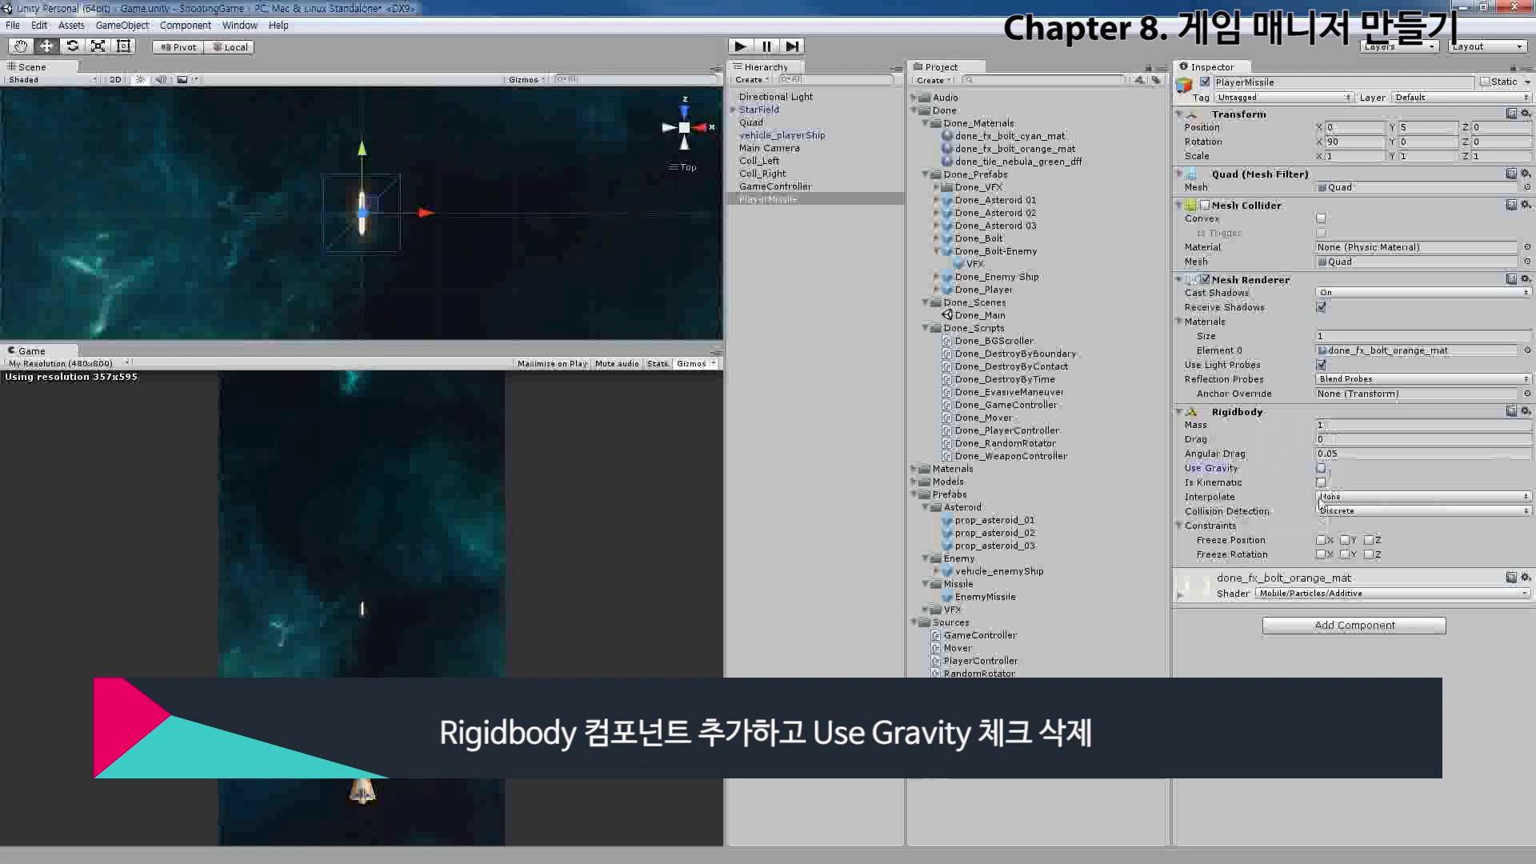
# Add the Mover script to PlayerMissile and run the game
pyautogui.click(1316, 625)
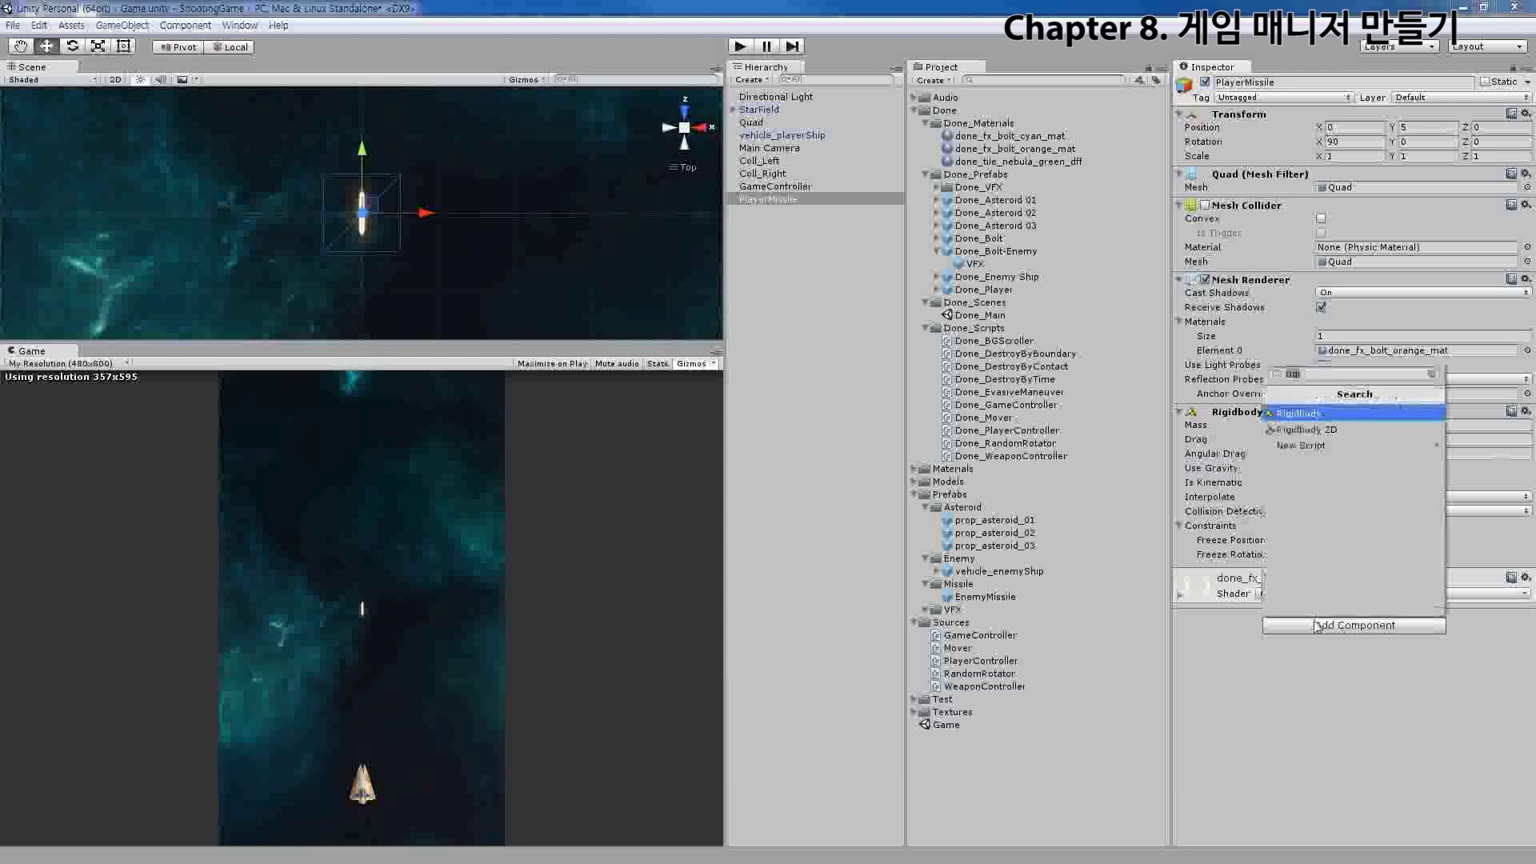
pyautogui.press('BackSpace')
pyautogui.write('move')
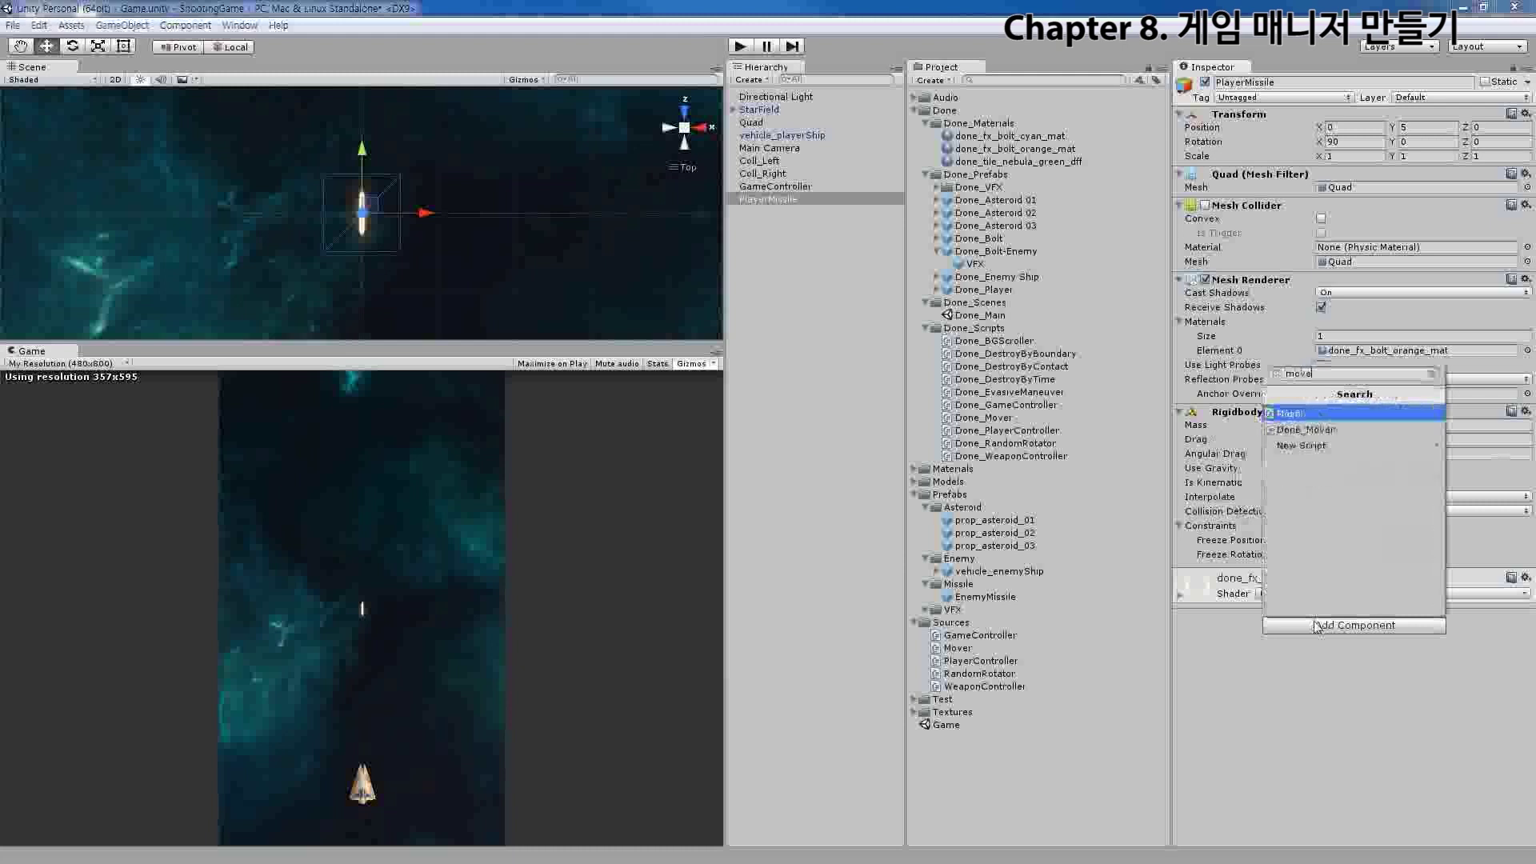
pyautogui.write('r')
pyautogui.press('Return')
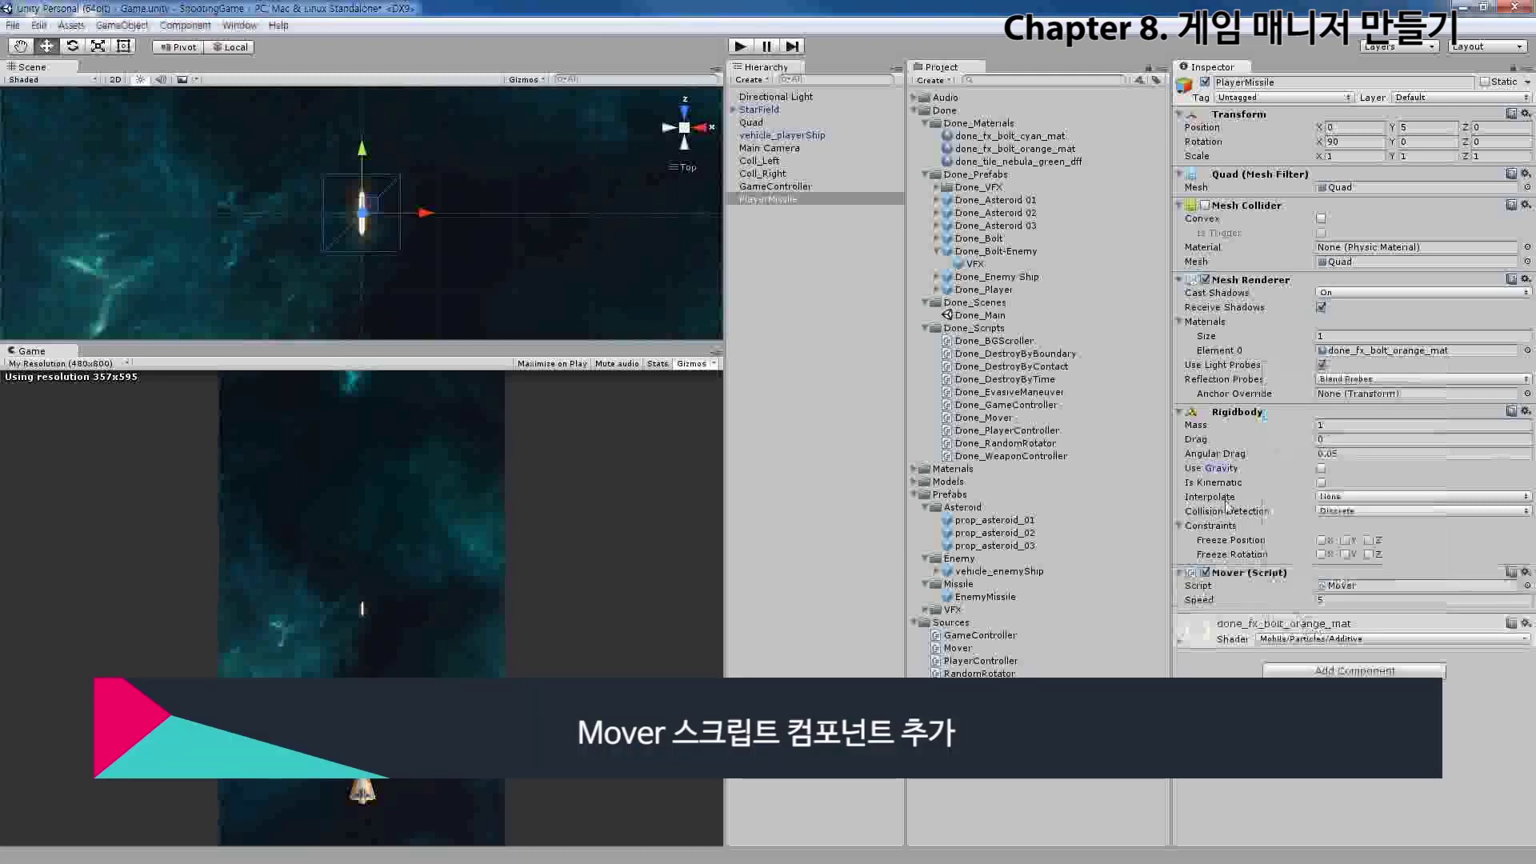
pyautogui.click(740, 50)
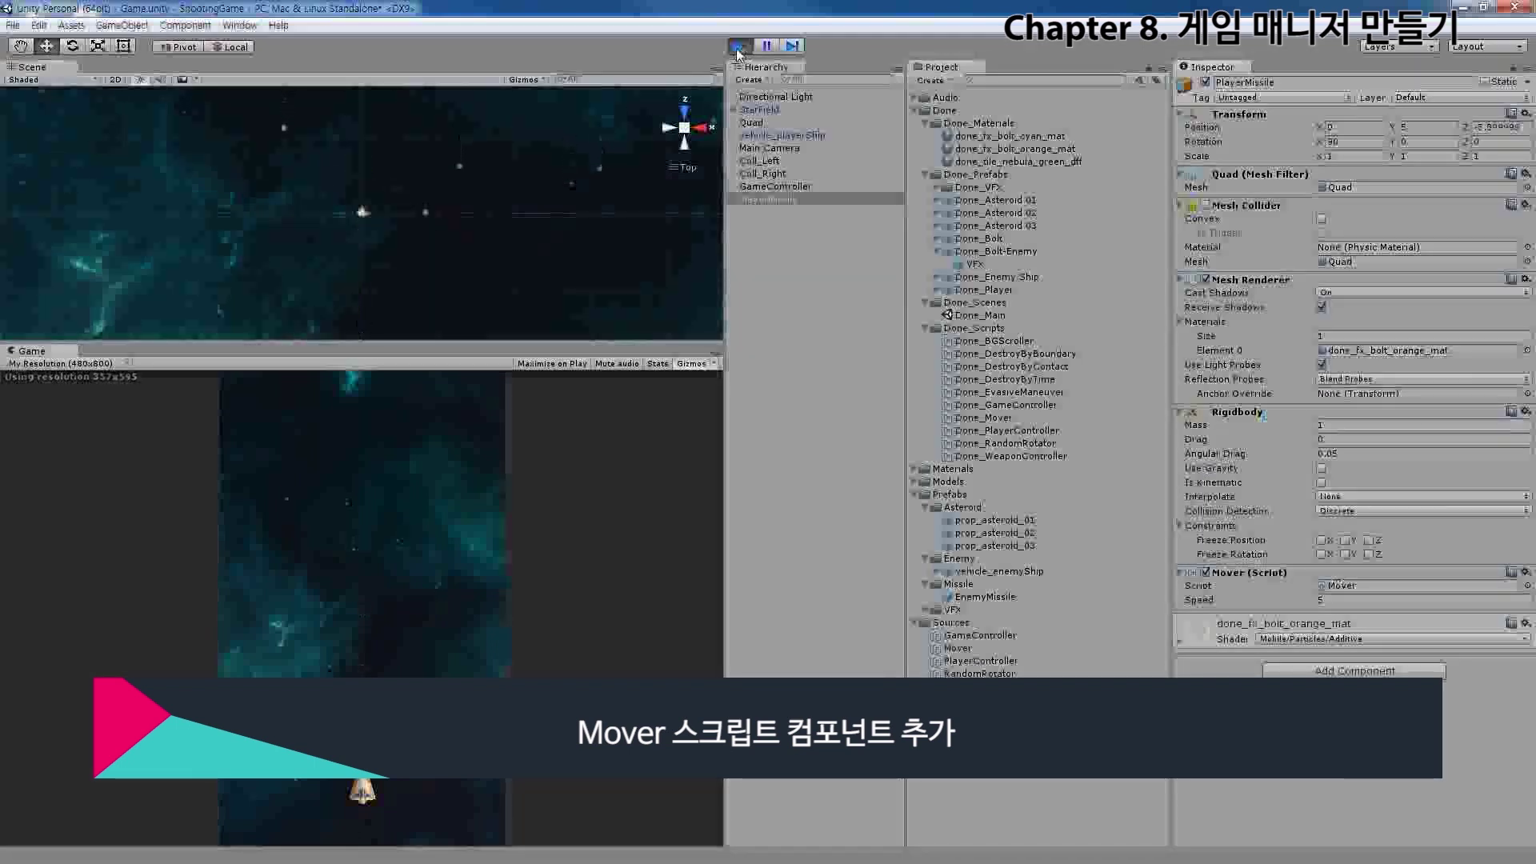
# Stop play and set PlayerMissile's Mover Speed to -5
pyautogui.click(737, 53)
pyautogui.click(1321, 600)
pyautogui.write('-')
pyautogui.write('5')
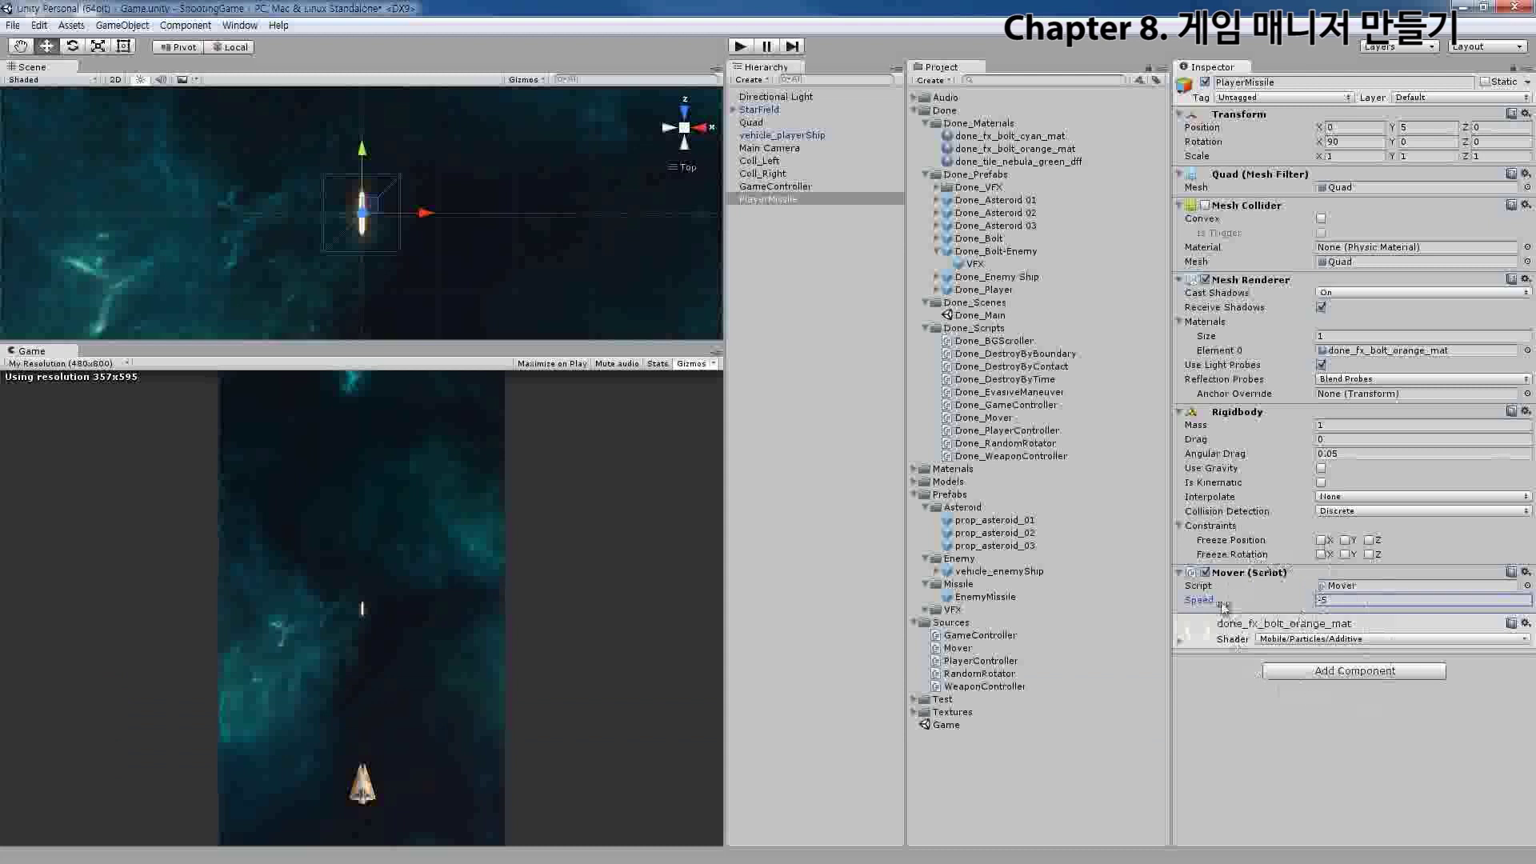
# Play-test the missile flying up the screen, then stop and locate the Mover script
pyautogui.click(740, 48)
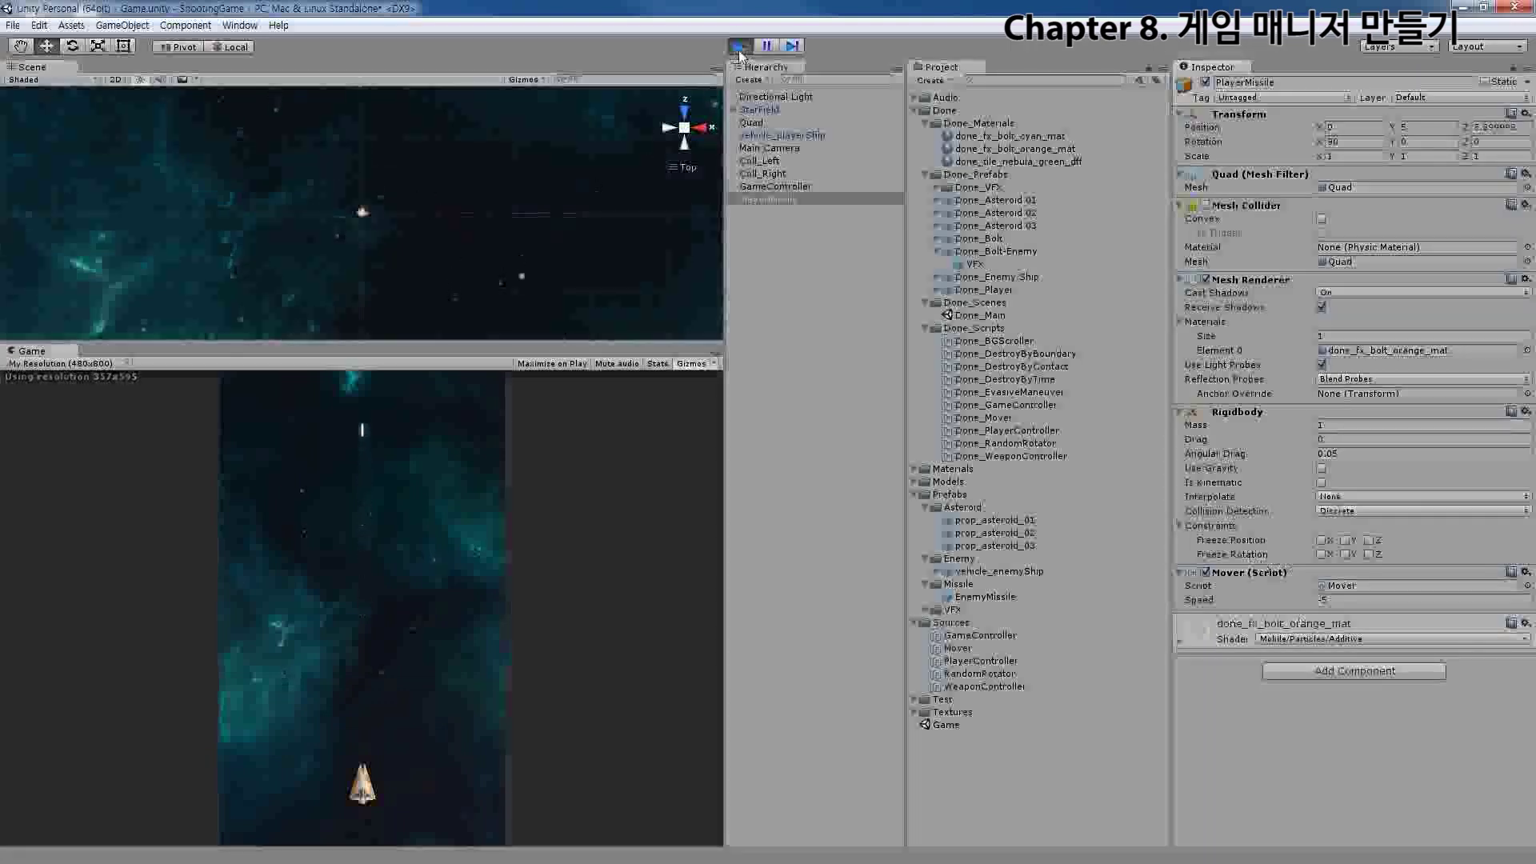
pyautogui.click(741, 50)
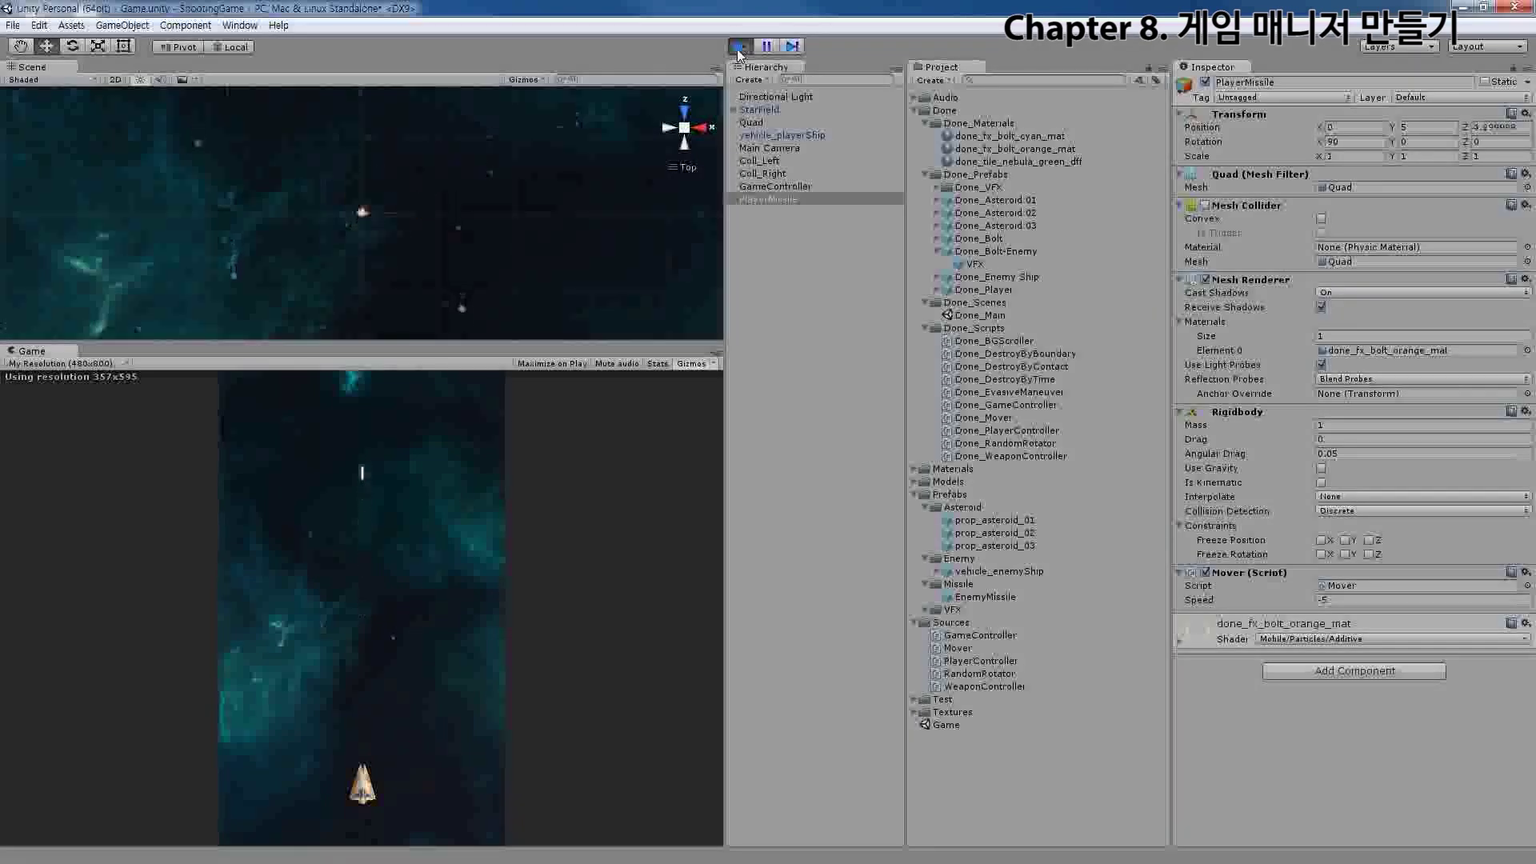
pyautogui.click(739, 48)
pyautogui.click(1353, 586)
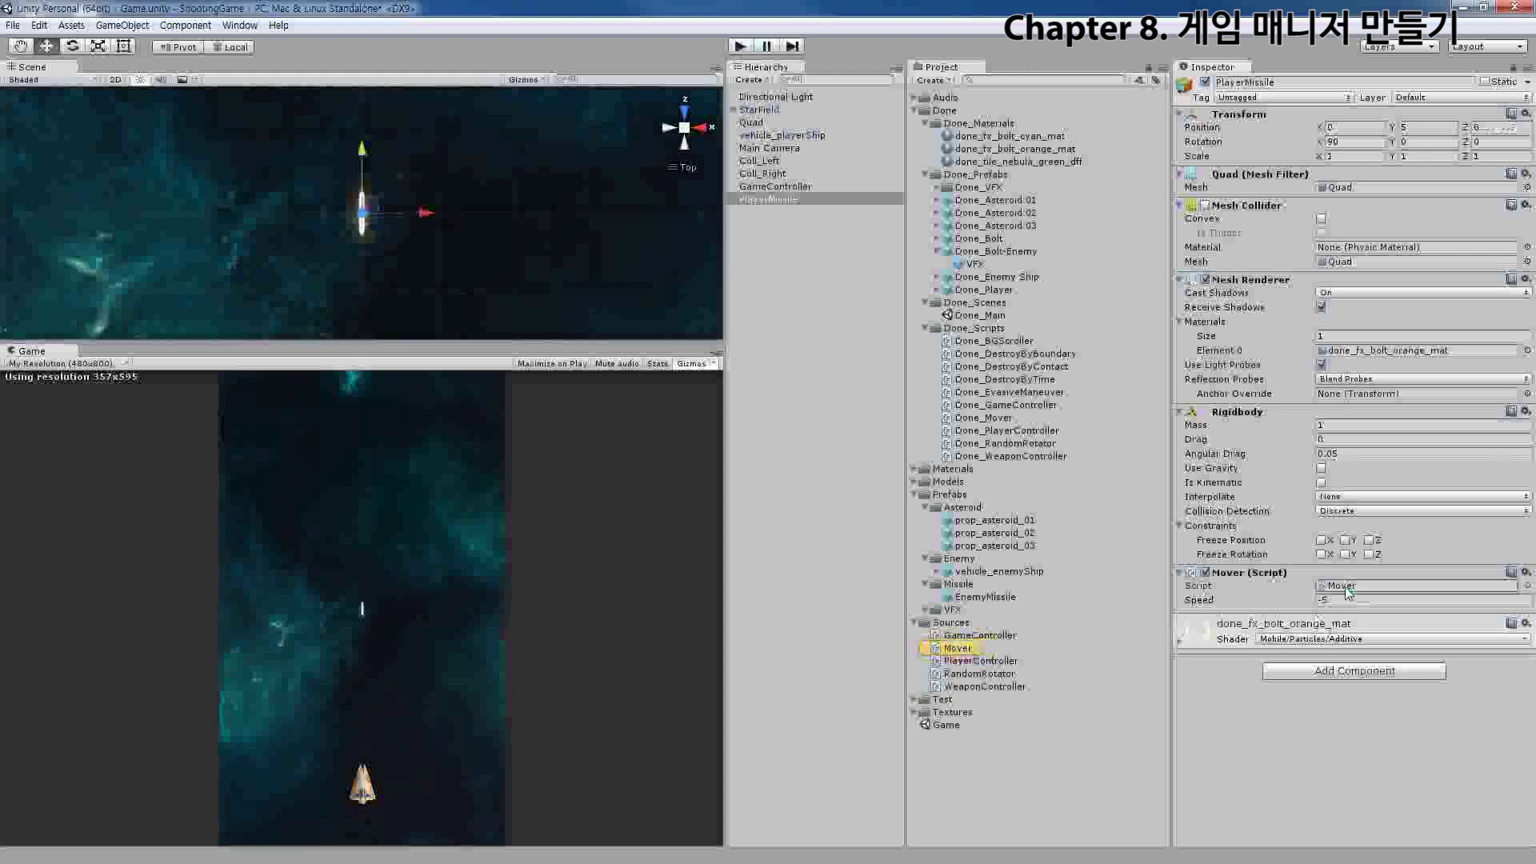
pyautogui.doubleClick(1375, 585)
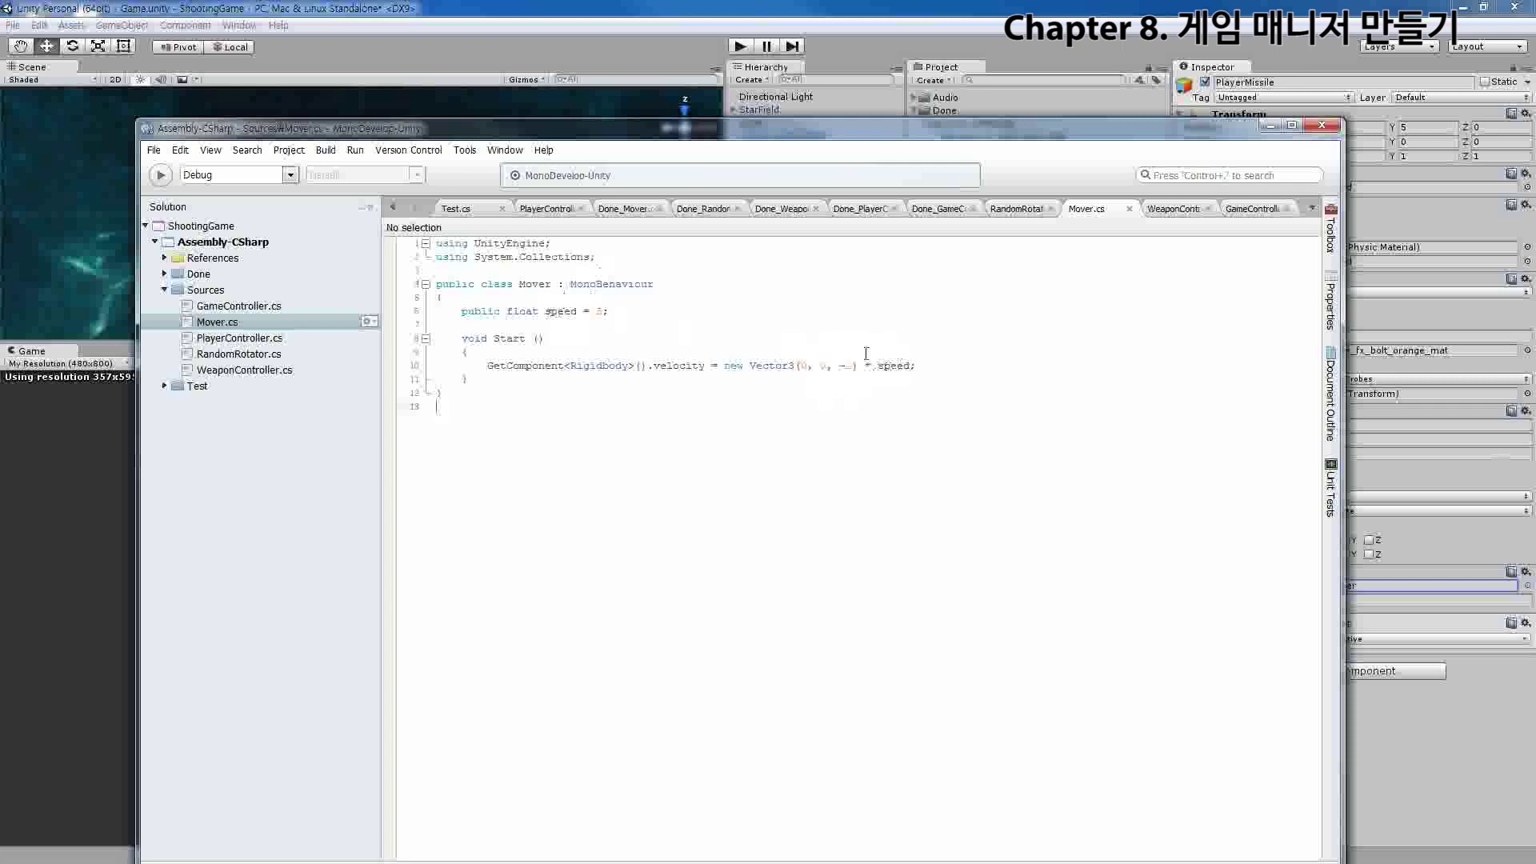
pyautogui.click(1270, 125)
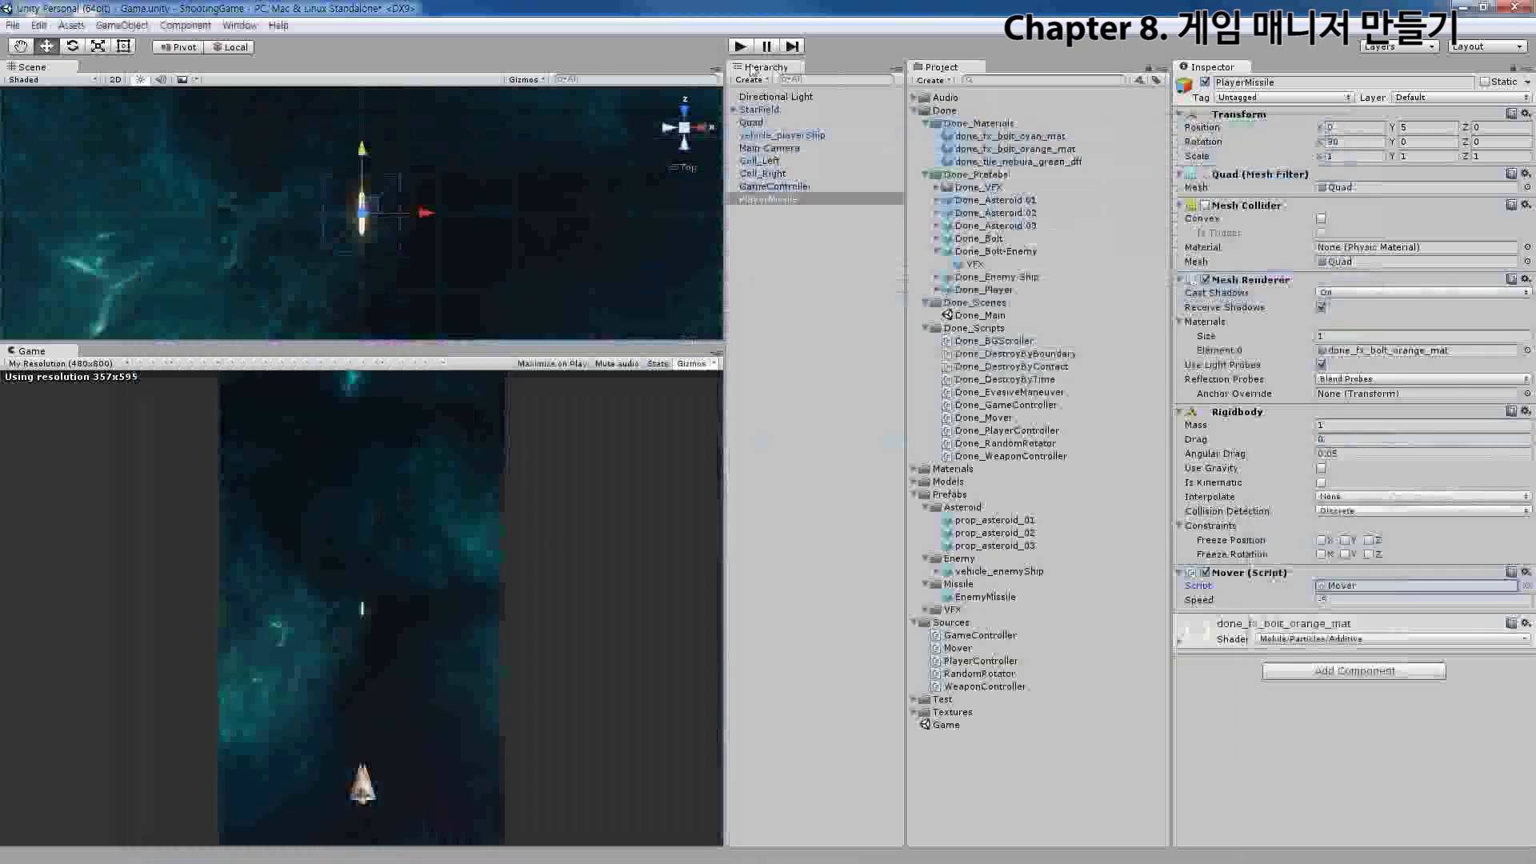
# Run and stop the game, then set PlayerMissile's Mover Speed to -10
pyautogui.click(744, 54)
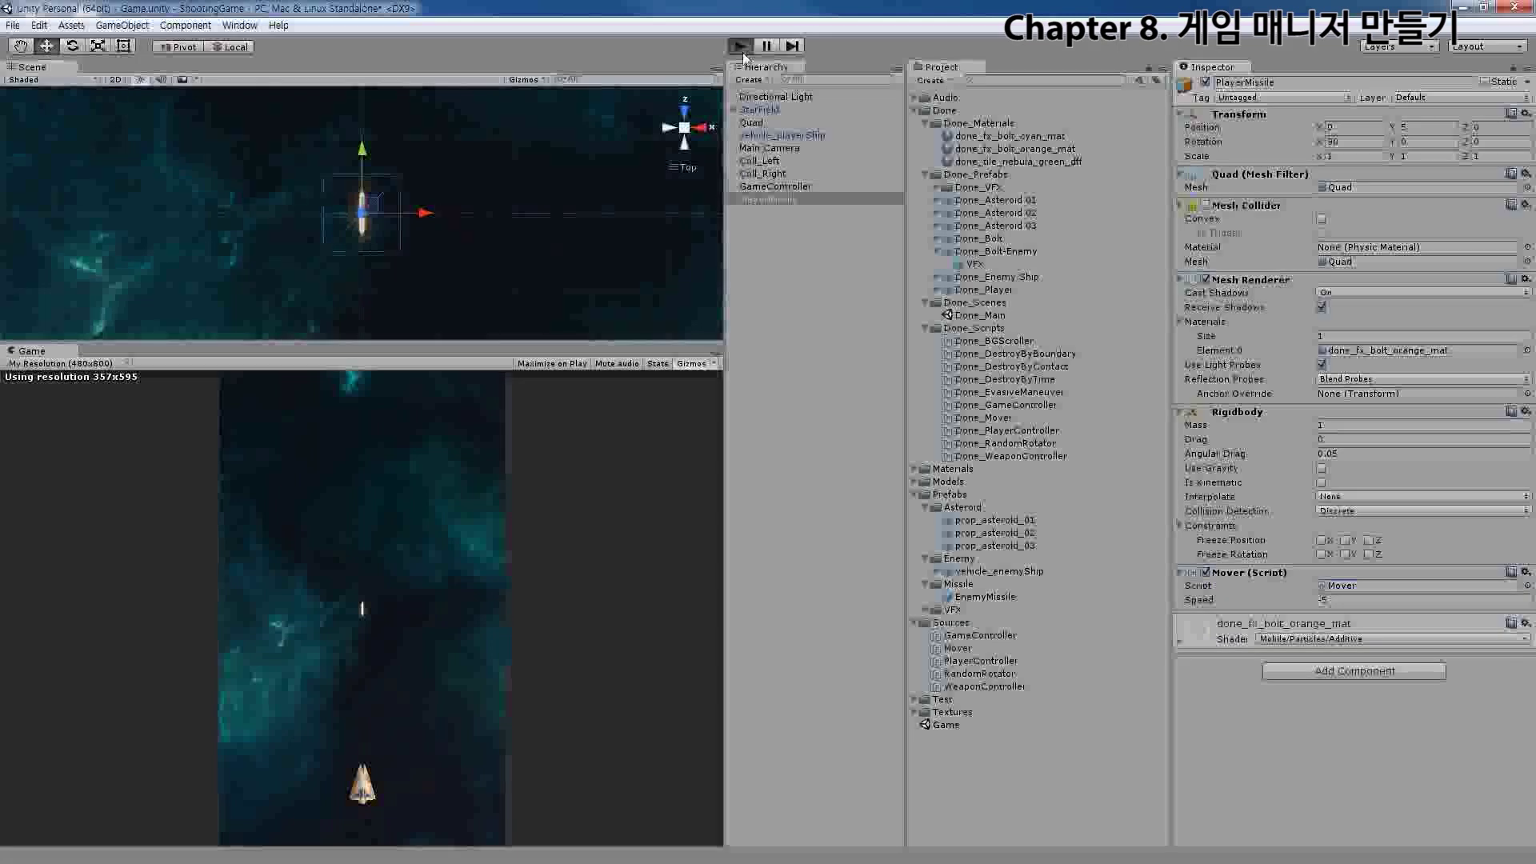
pyautogui.click(743, 54)
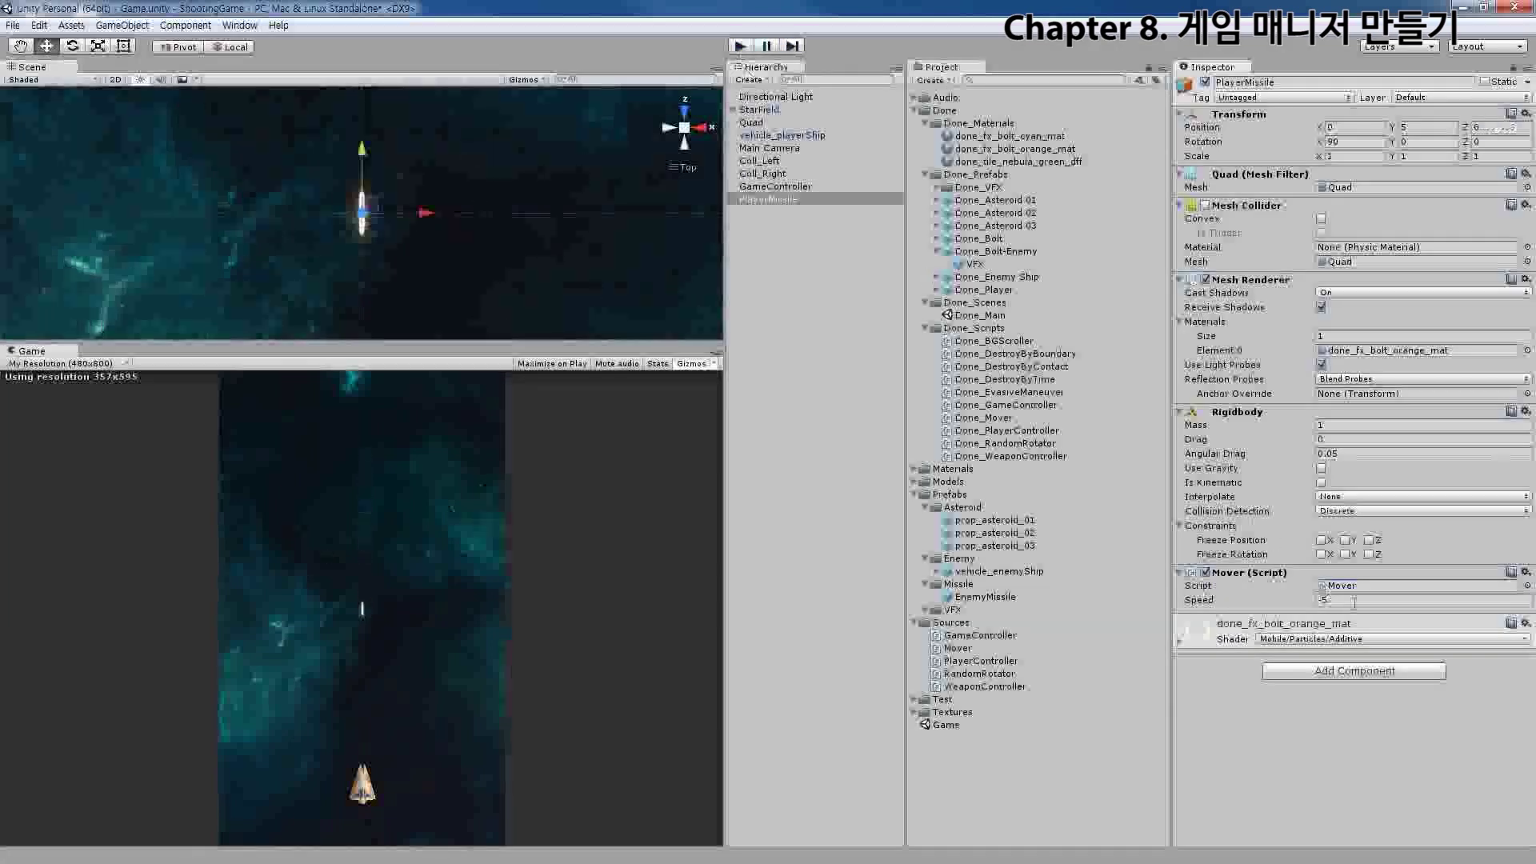
pyautogui.click(1384, 600)
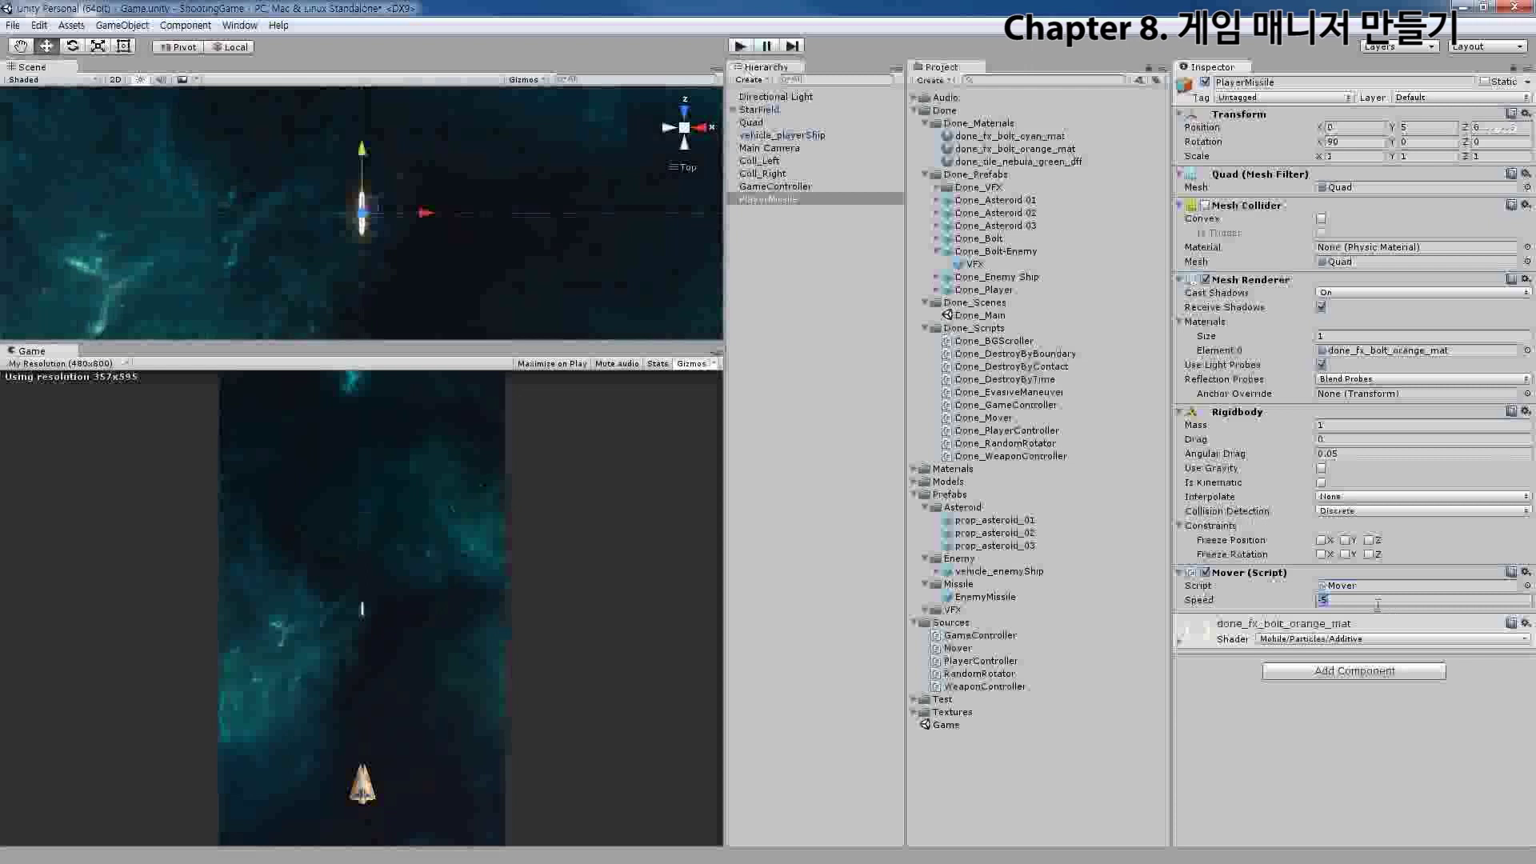
pyautogui.write('10')
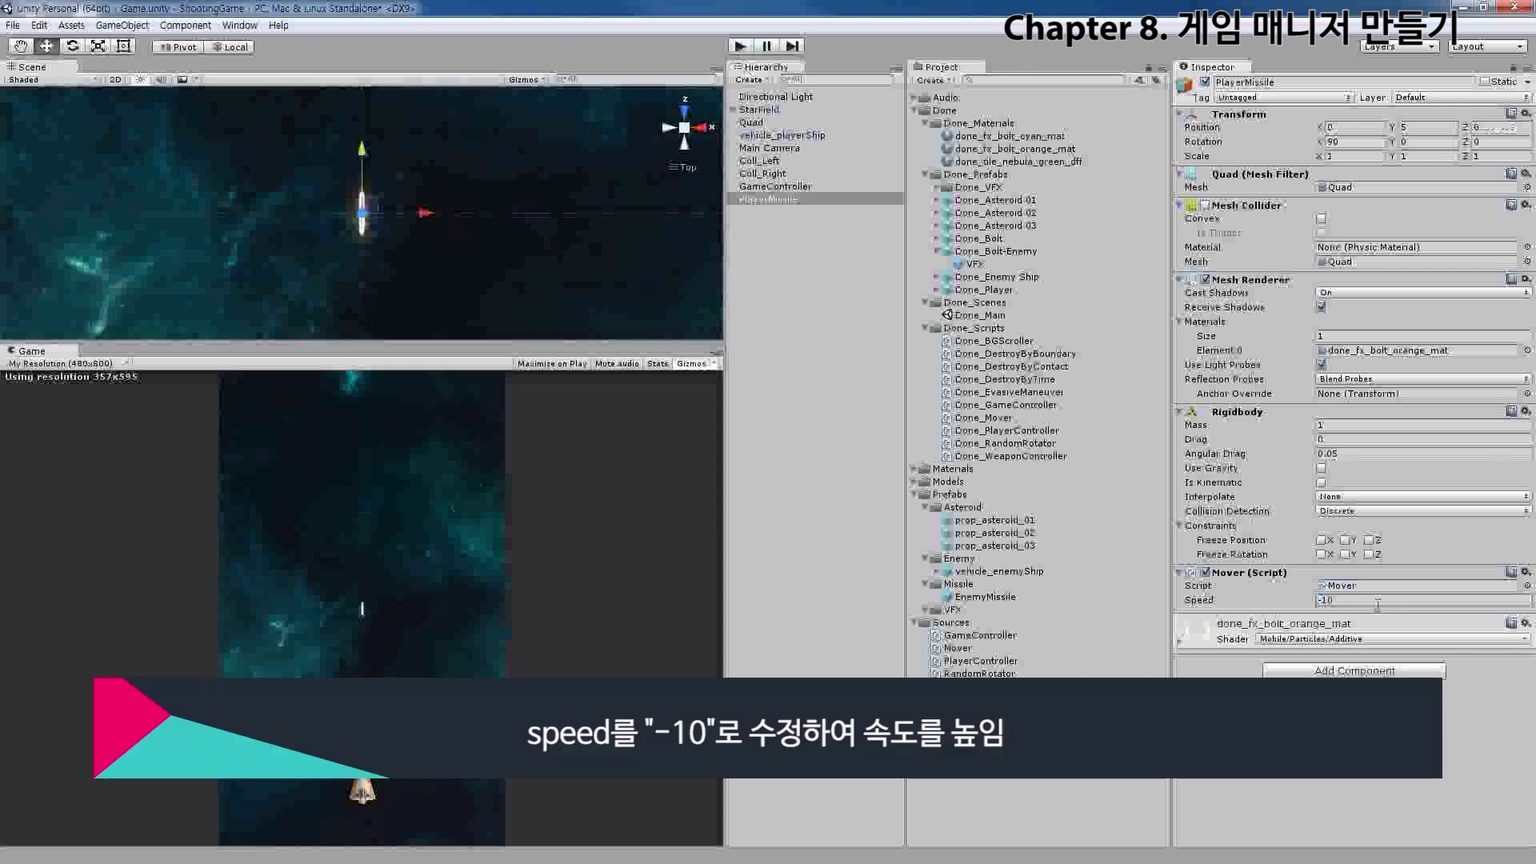
# Play-test the faster missile, then collapse the Done folder in the Project panel
pyautogui.click(741, 48)
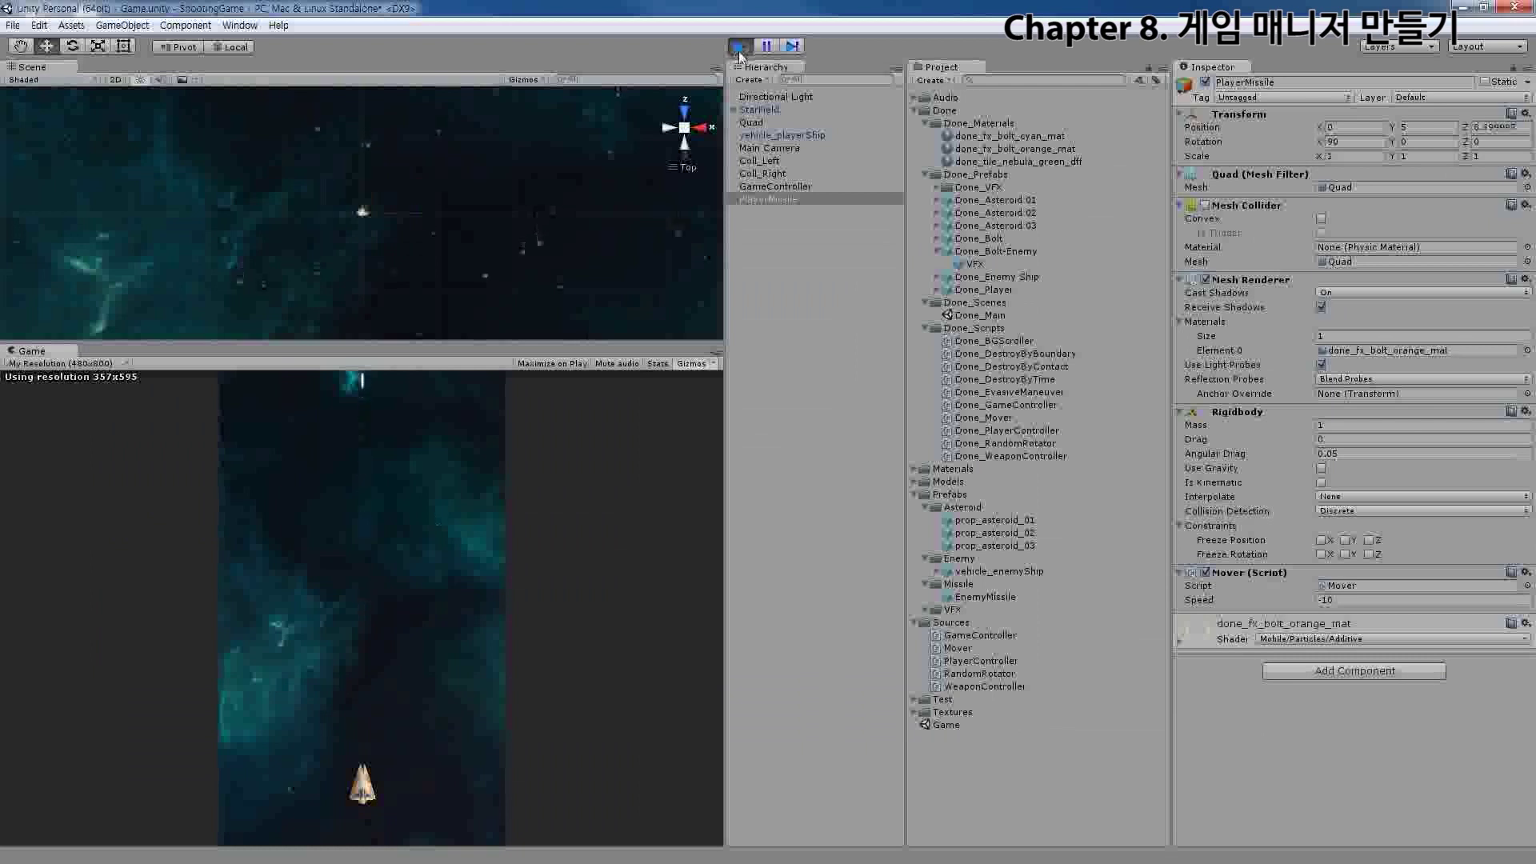
pyautogui.click(740, 48)
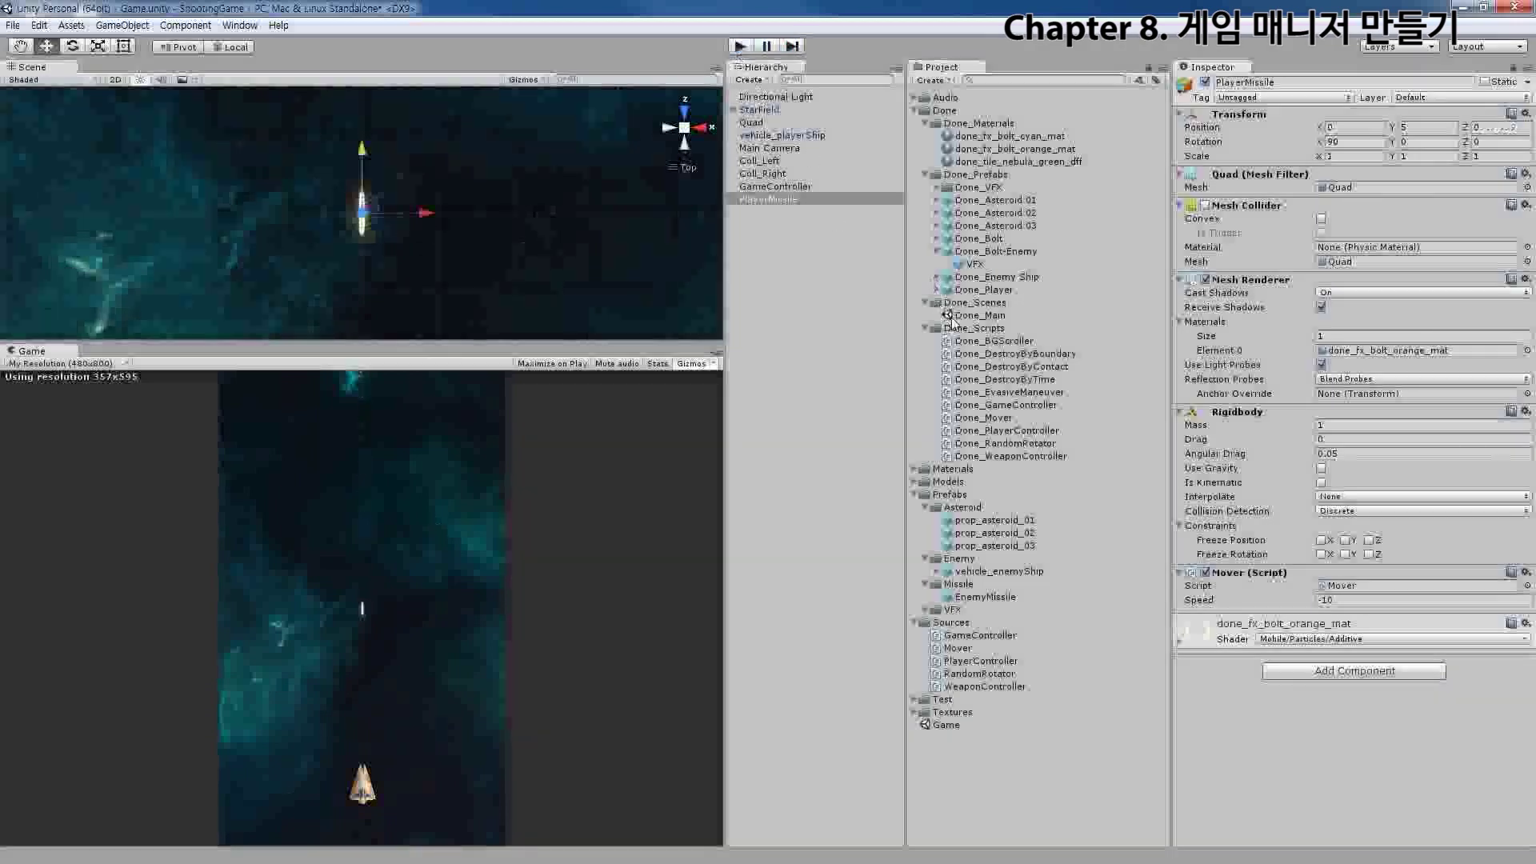
pyautogui.click(914, 111)
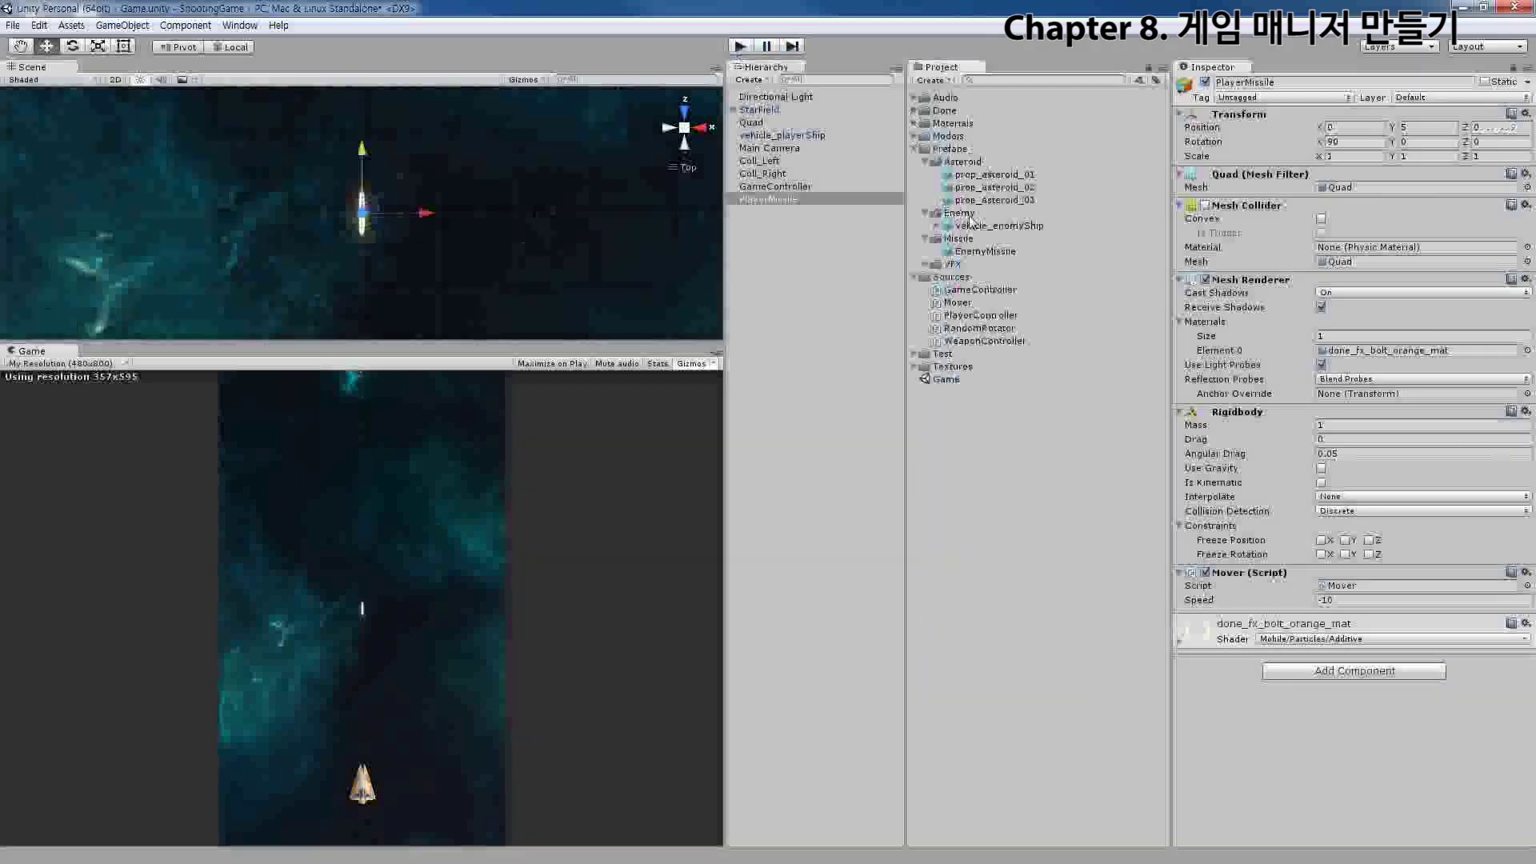
# Make PlayerMissile a prefab in Prefabs/Missile and delete it from the Hierarchy
pyautogui.moveTo(771, 199); pyautogui.dragTo(957, 240)
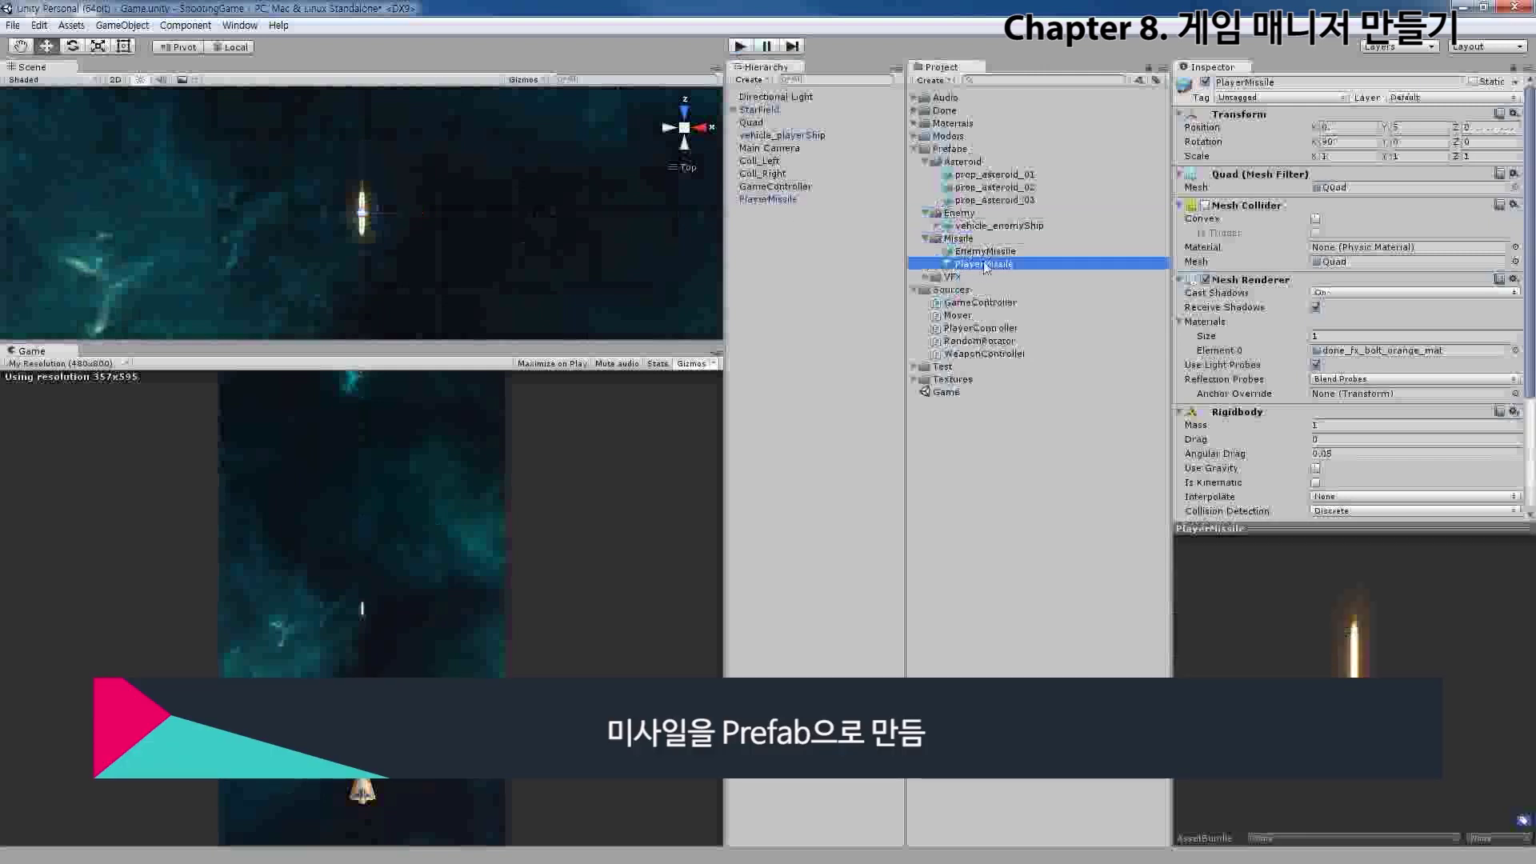
pyautogui.click(813, 198)
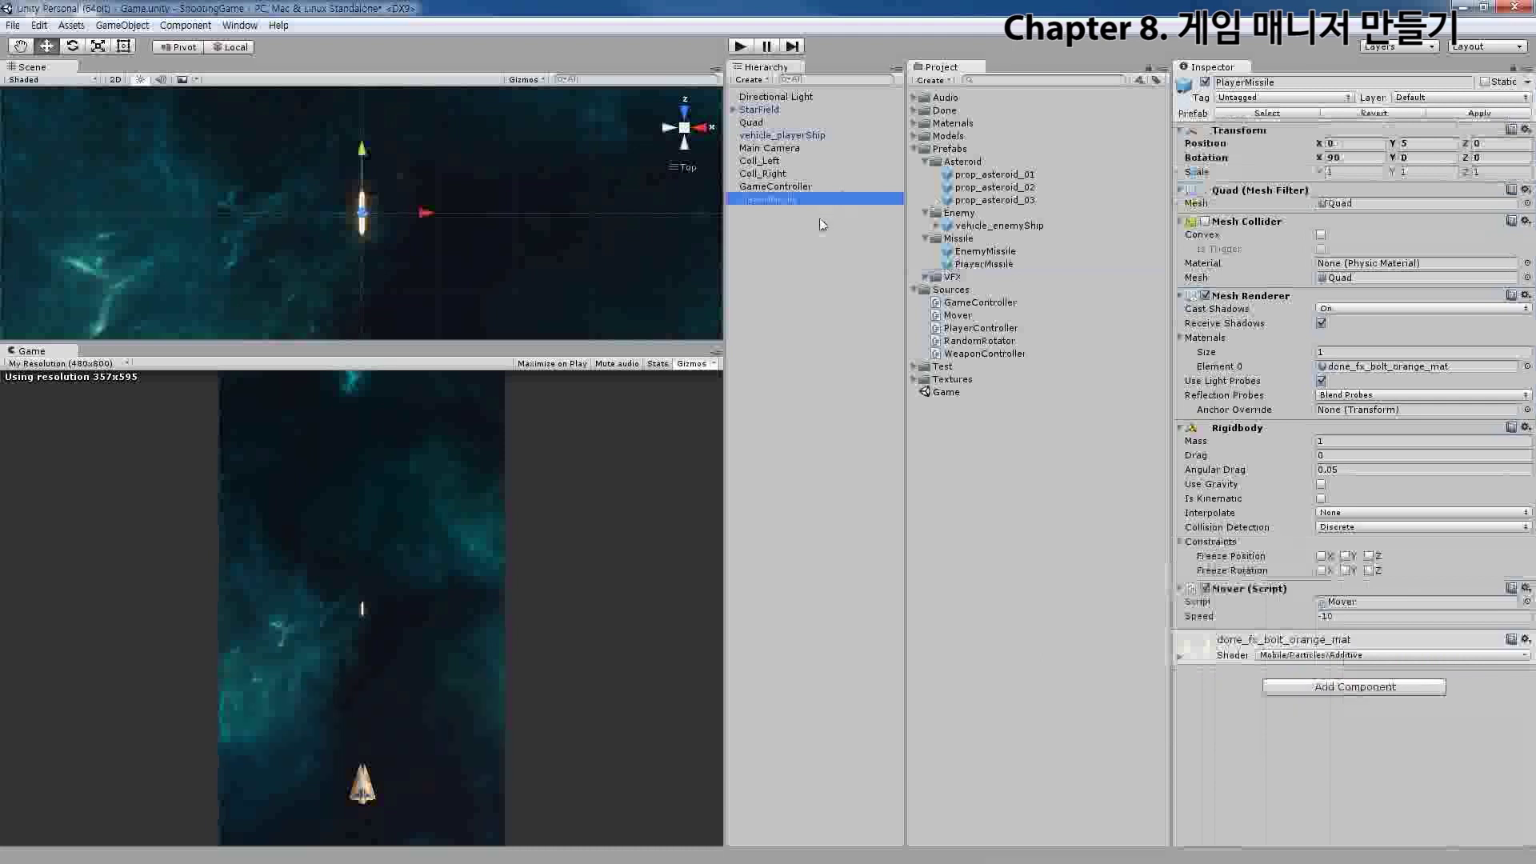
pyautogui.press('Delete')
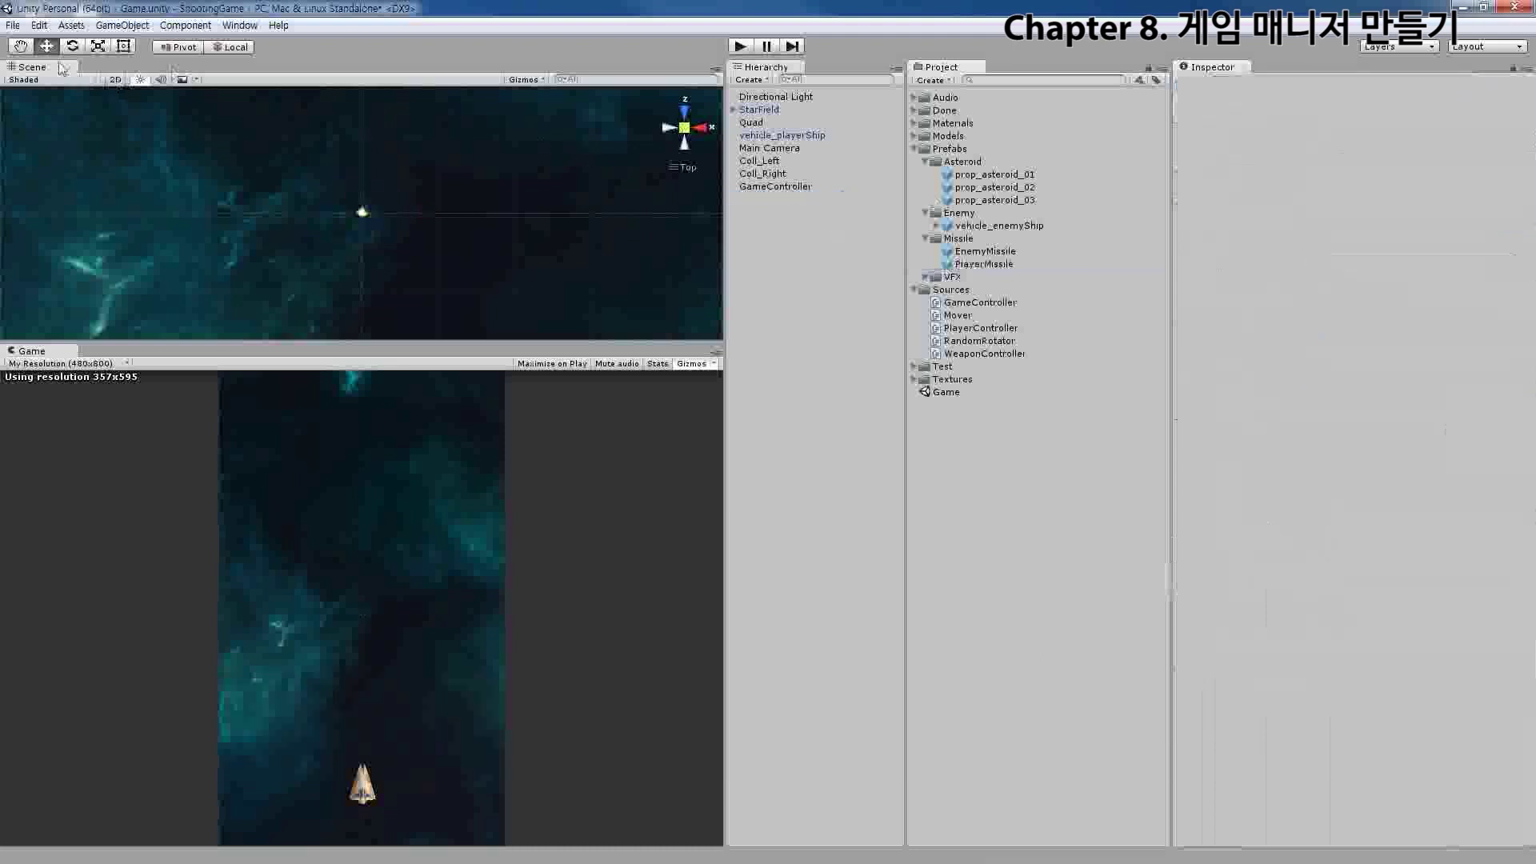
# Save the scene and run the game to check it
pyautogui.click(14, 25)
pyautogui.click(53, 84)
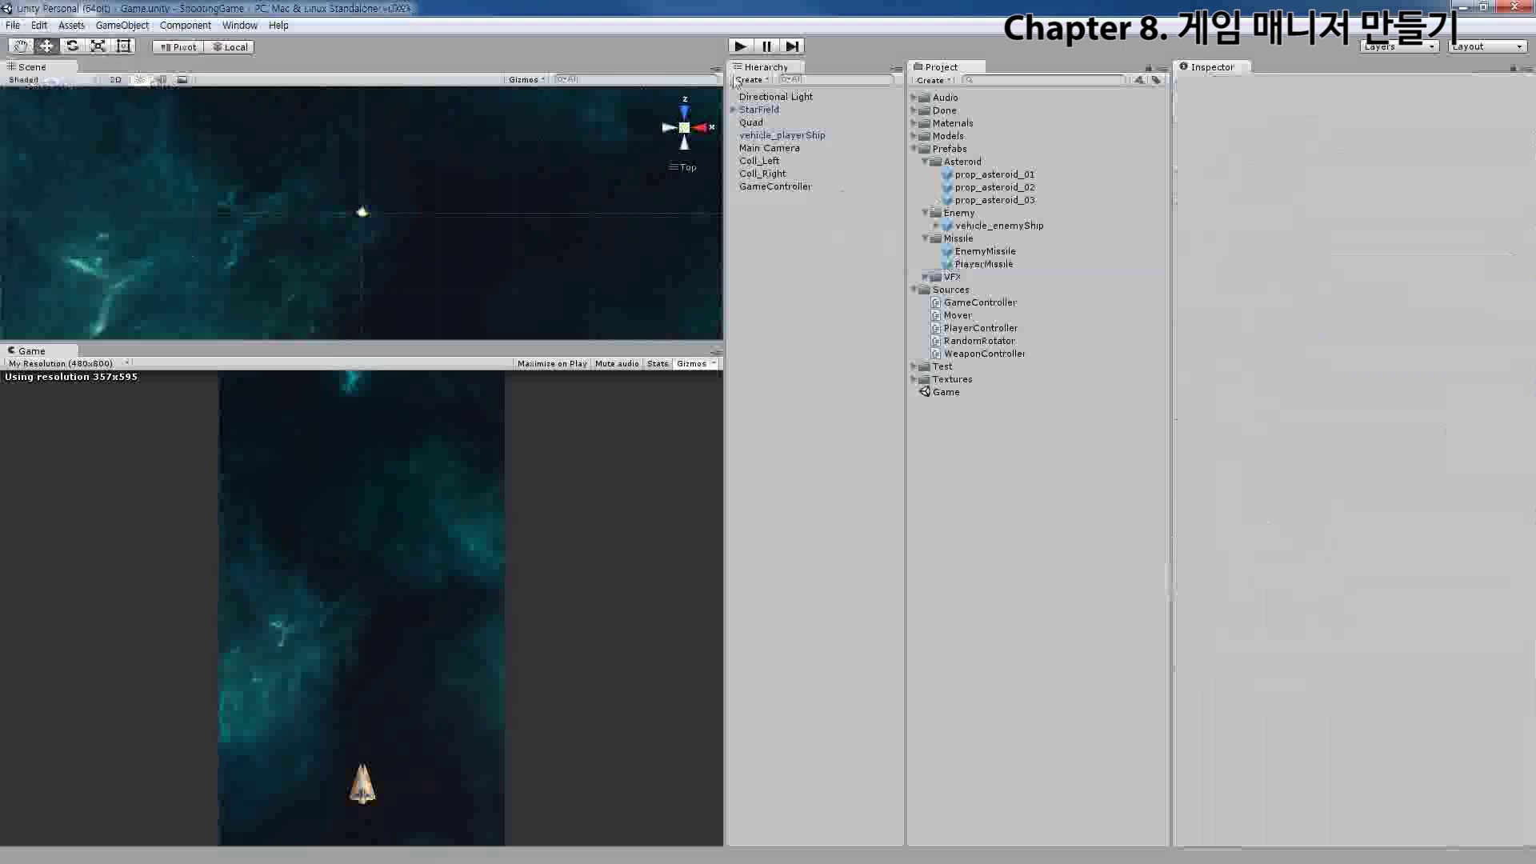
pyautogui.click(737, 48)
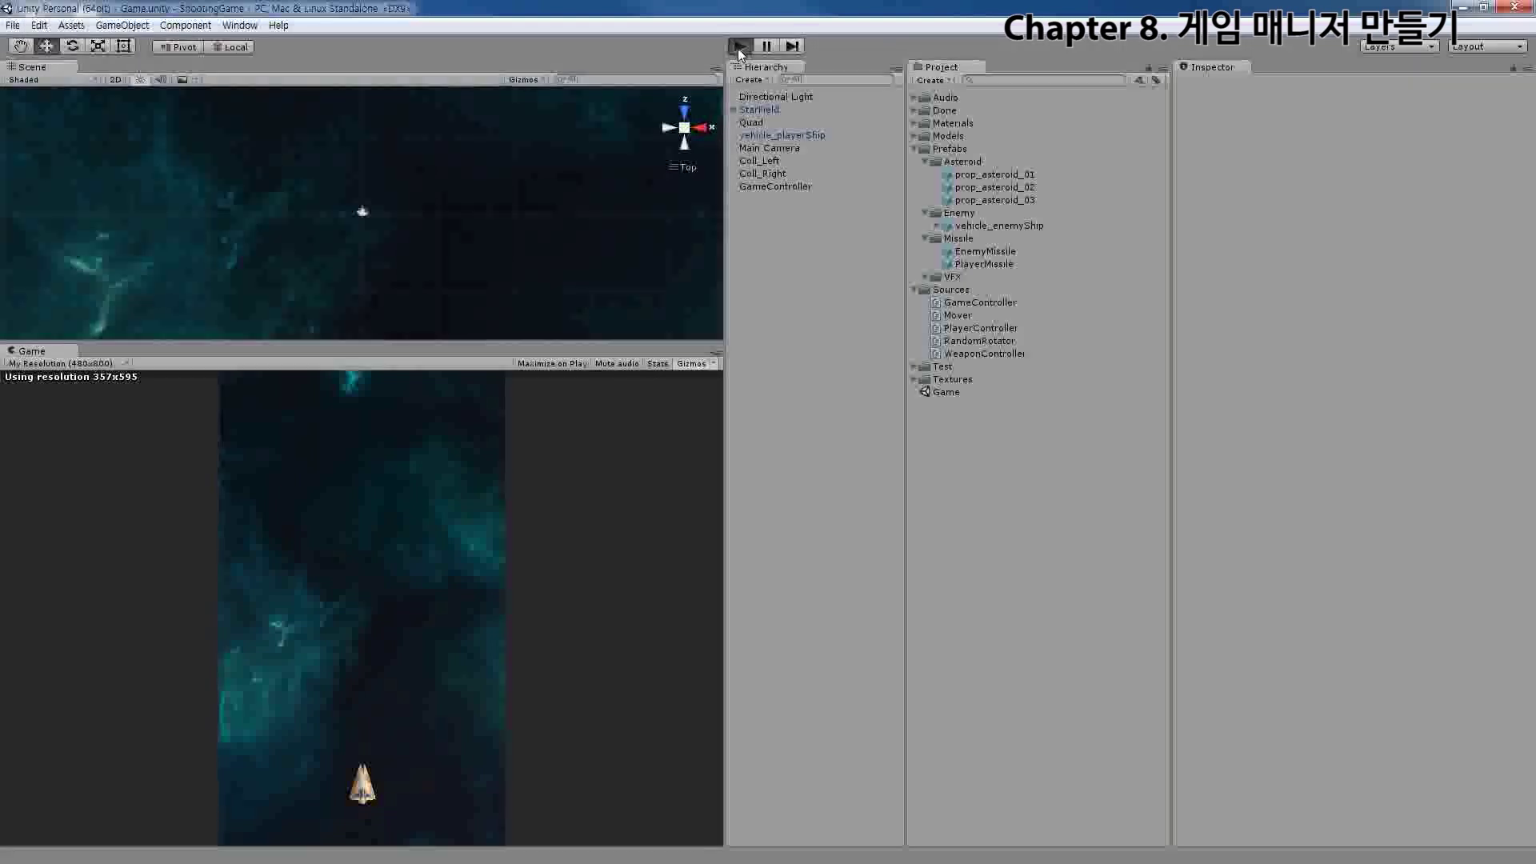
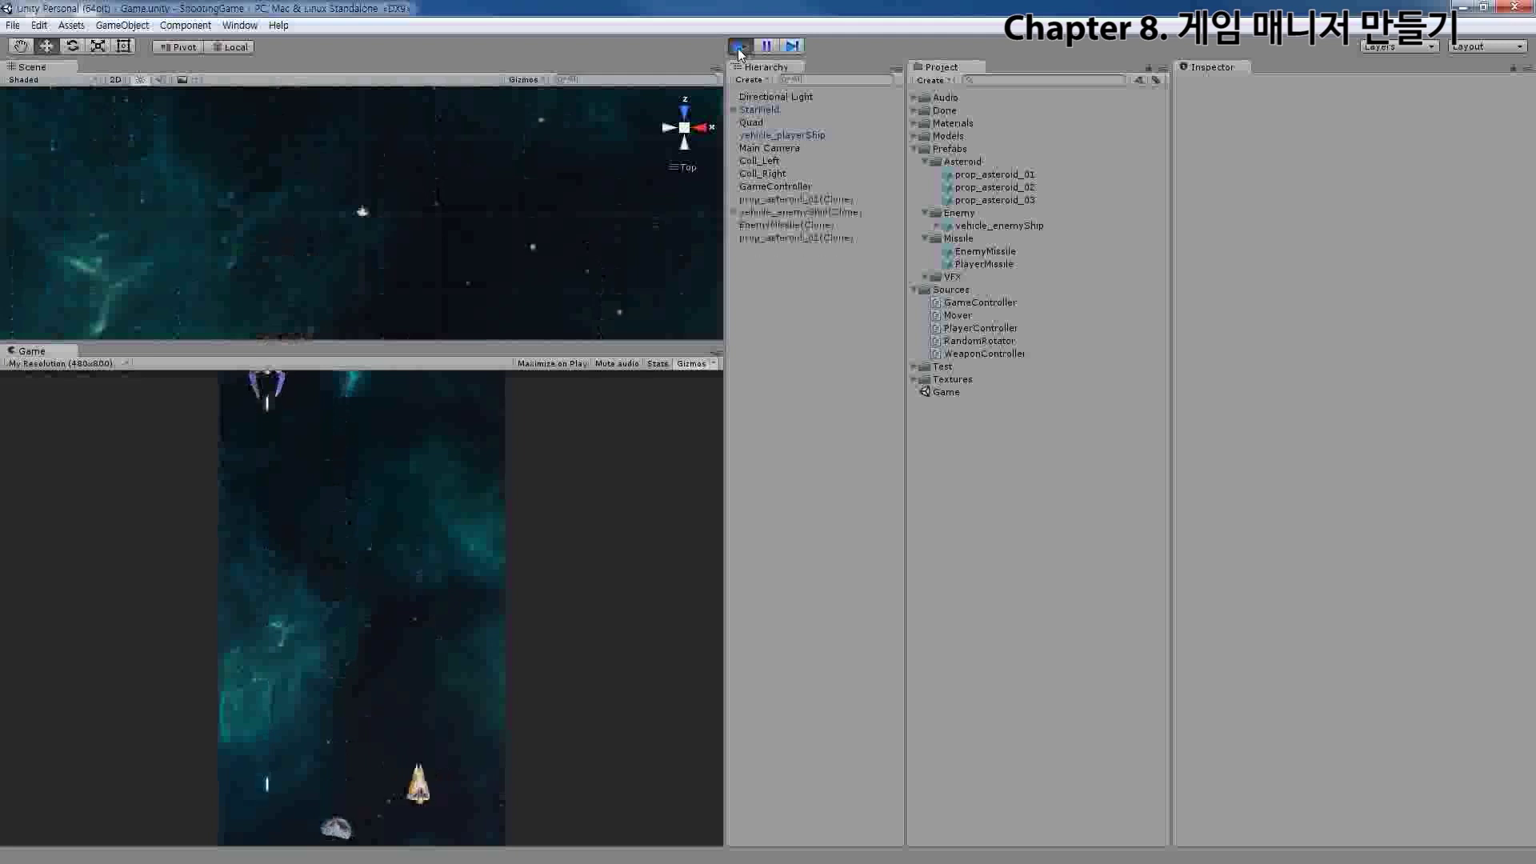
pyautogui.press('Left')
# Steer the player ship left and right to dodge asteroids, then stop the test run
pyautogui.press('Right')
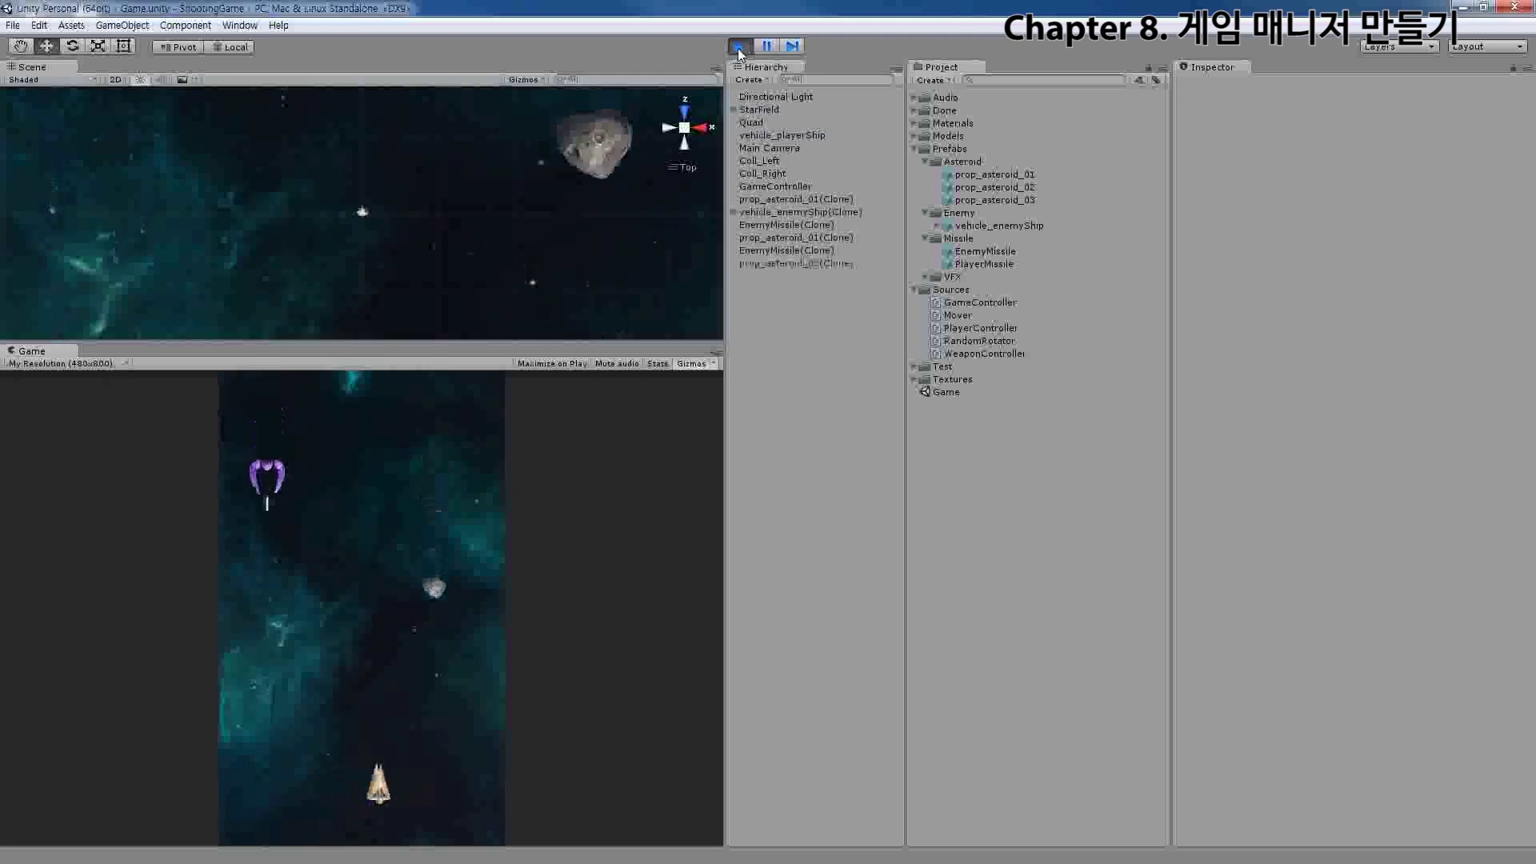
pyautogui.press('Left')
pyautogui.press('Left')
pyautogui.press('Right')
pyautogui.press('Left')
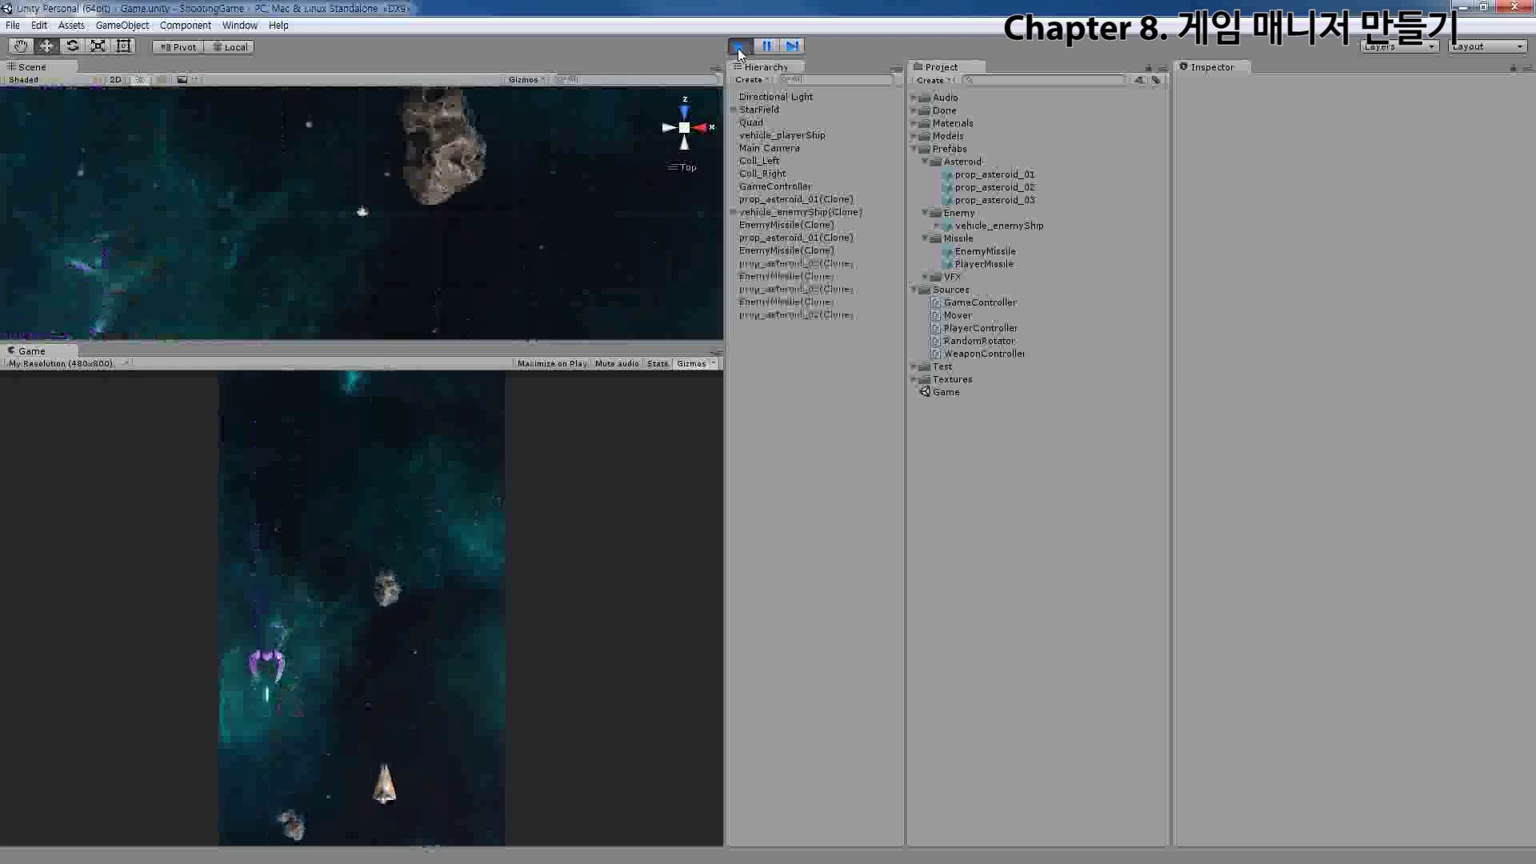
pyautogui.press('Right')
pyautogui.press('Right')
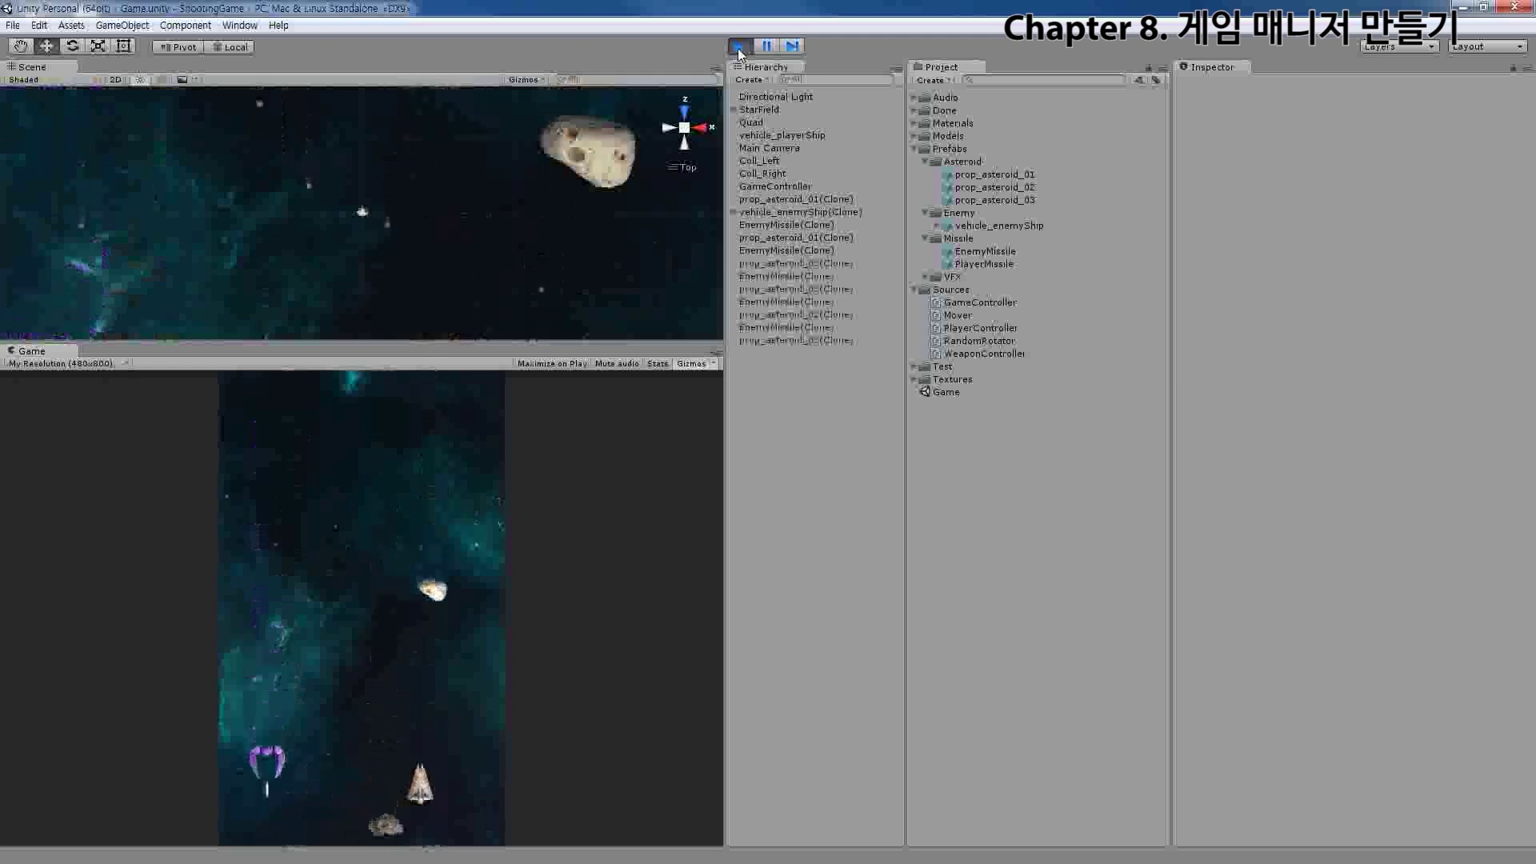
pyautogui.press('Left')
pyautogui.press('Right')
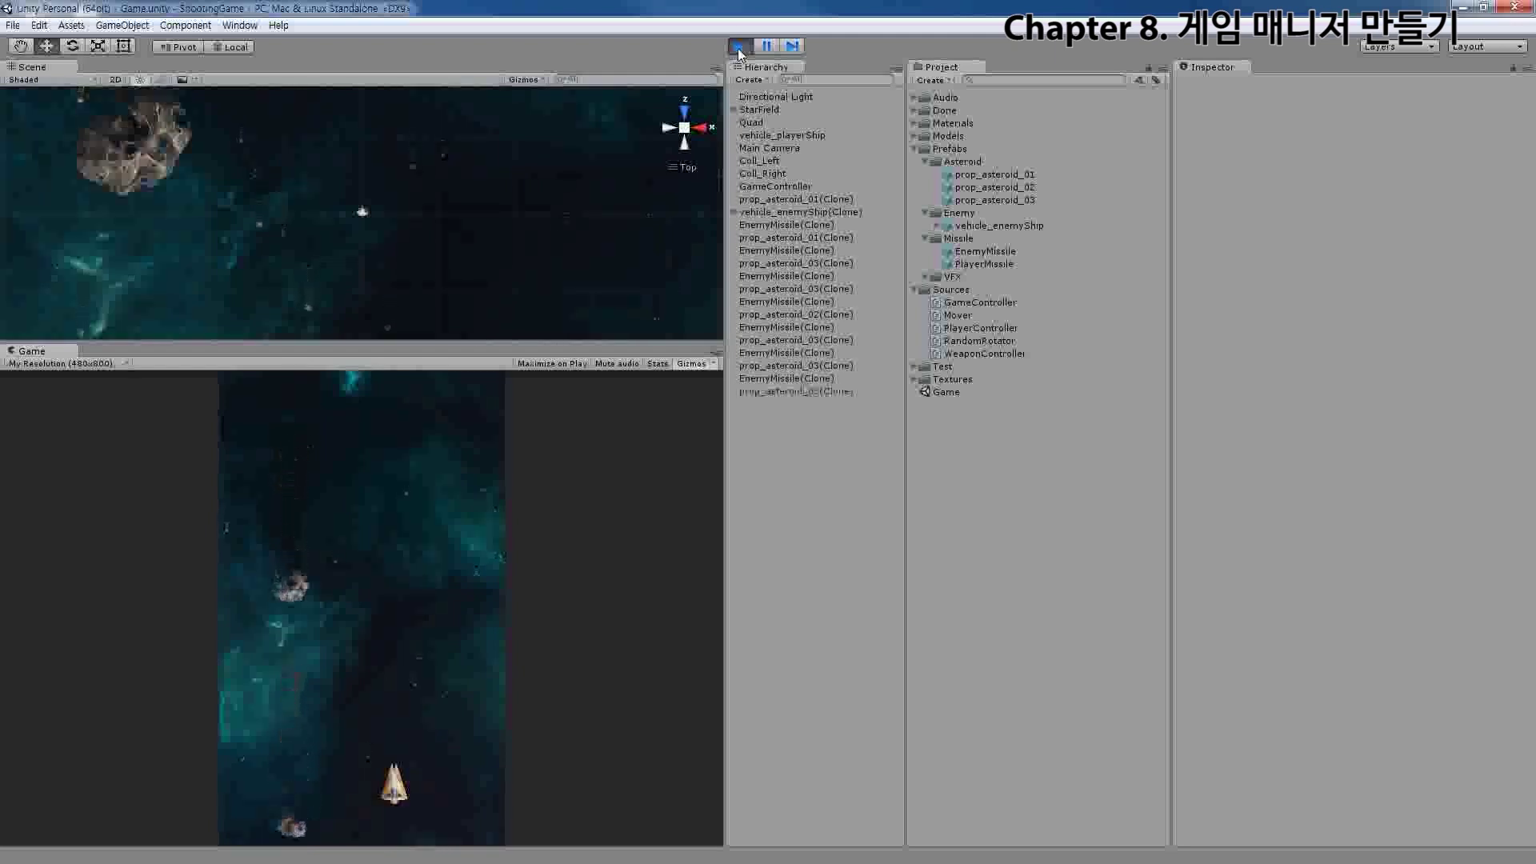
pyautogui.press('Left')
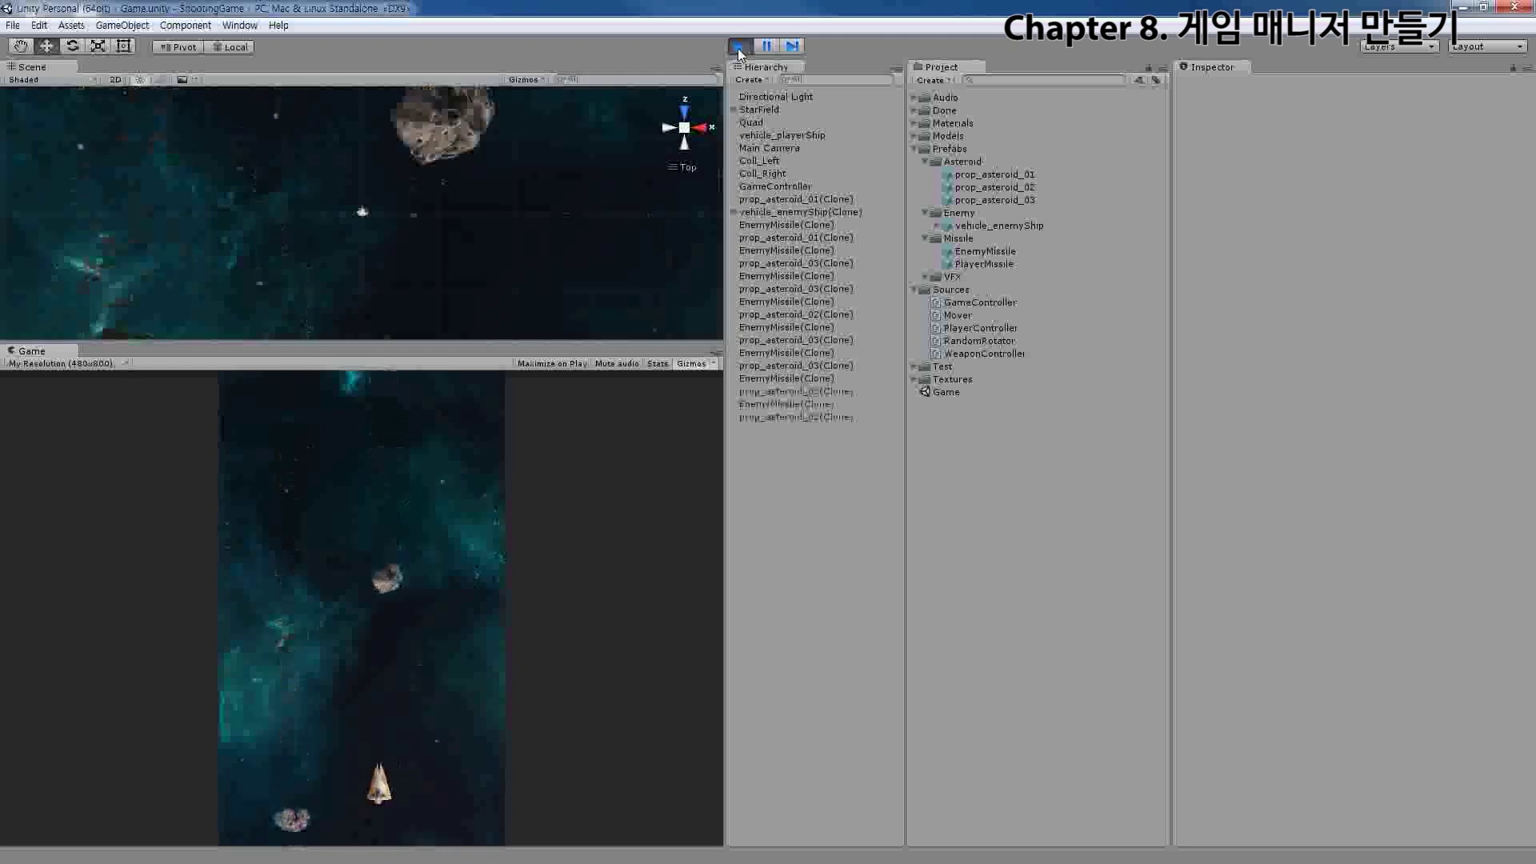
pyautogui.press('Right')
pyautogui.press('Left')
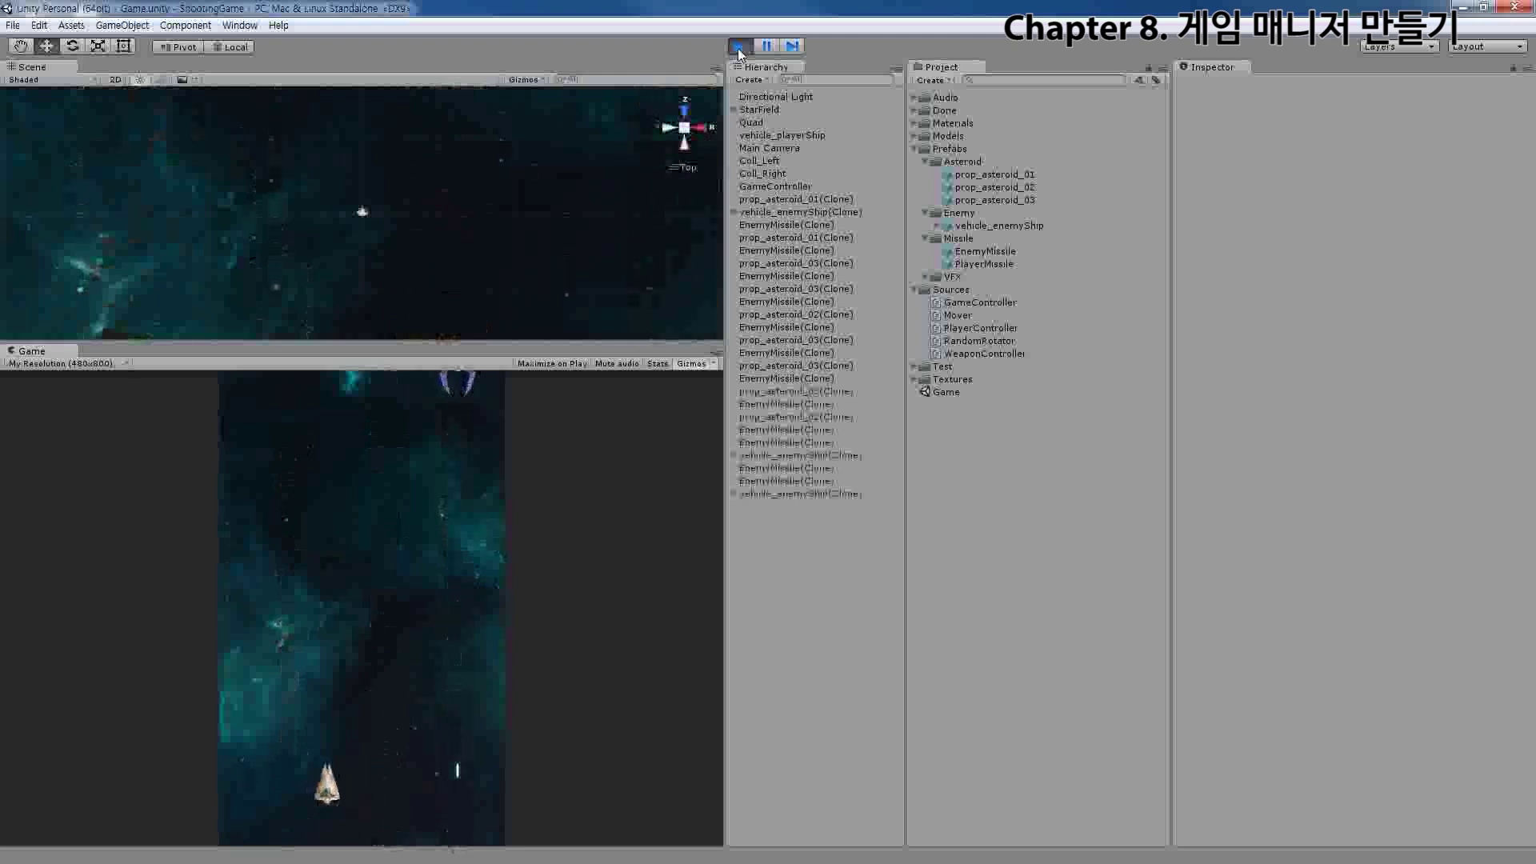
pyautogui.press('Right')
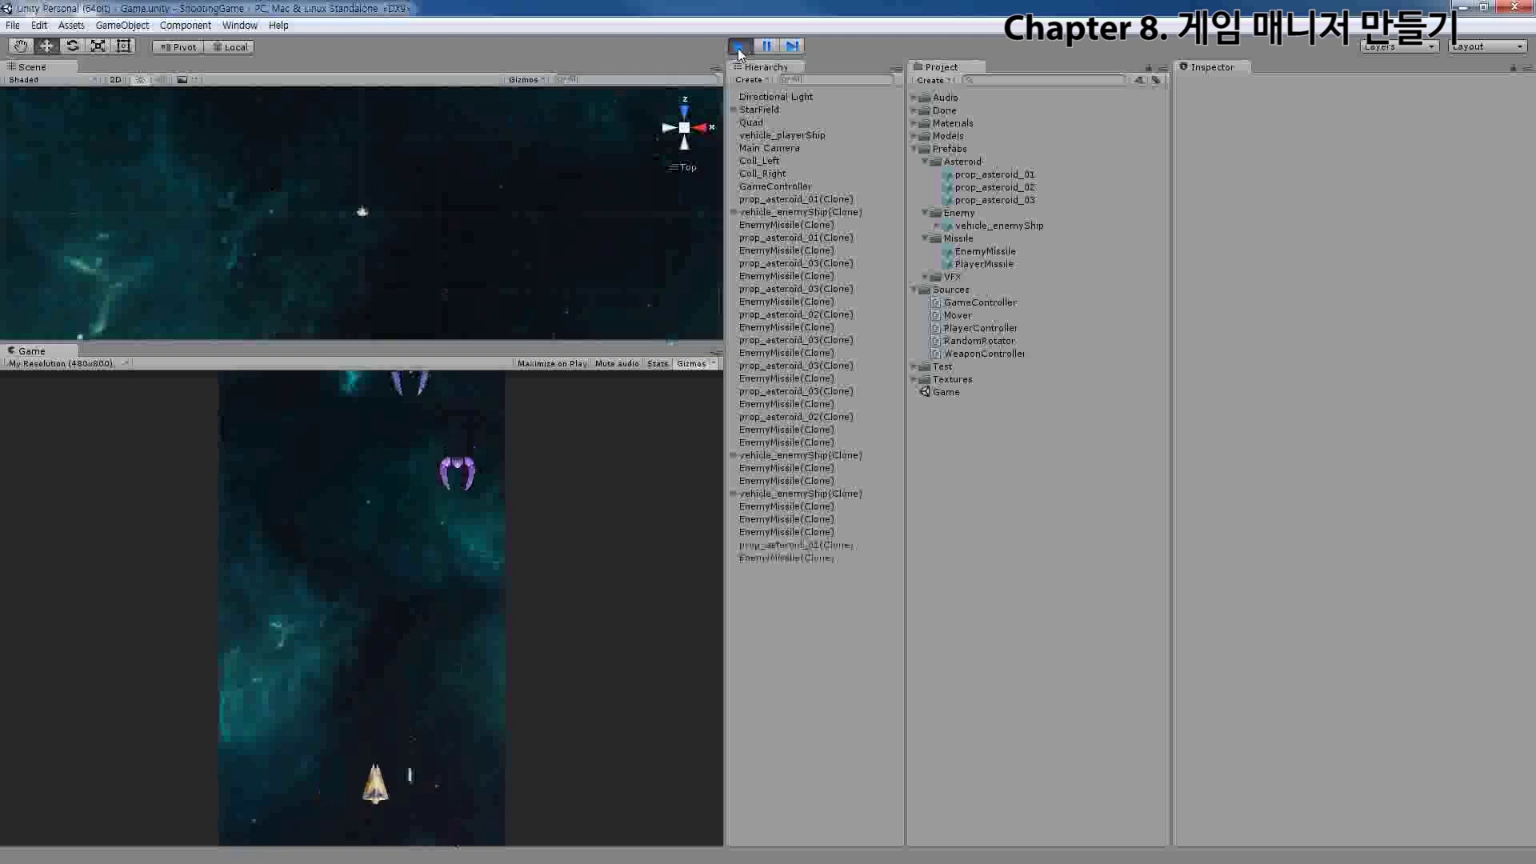
pyautogui.press('Right')
pyautogui.press('Left')
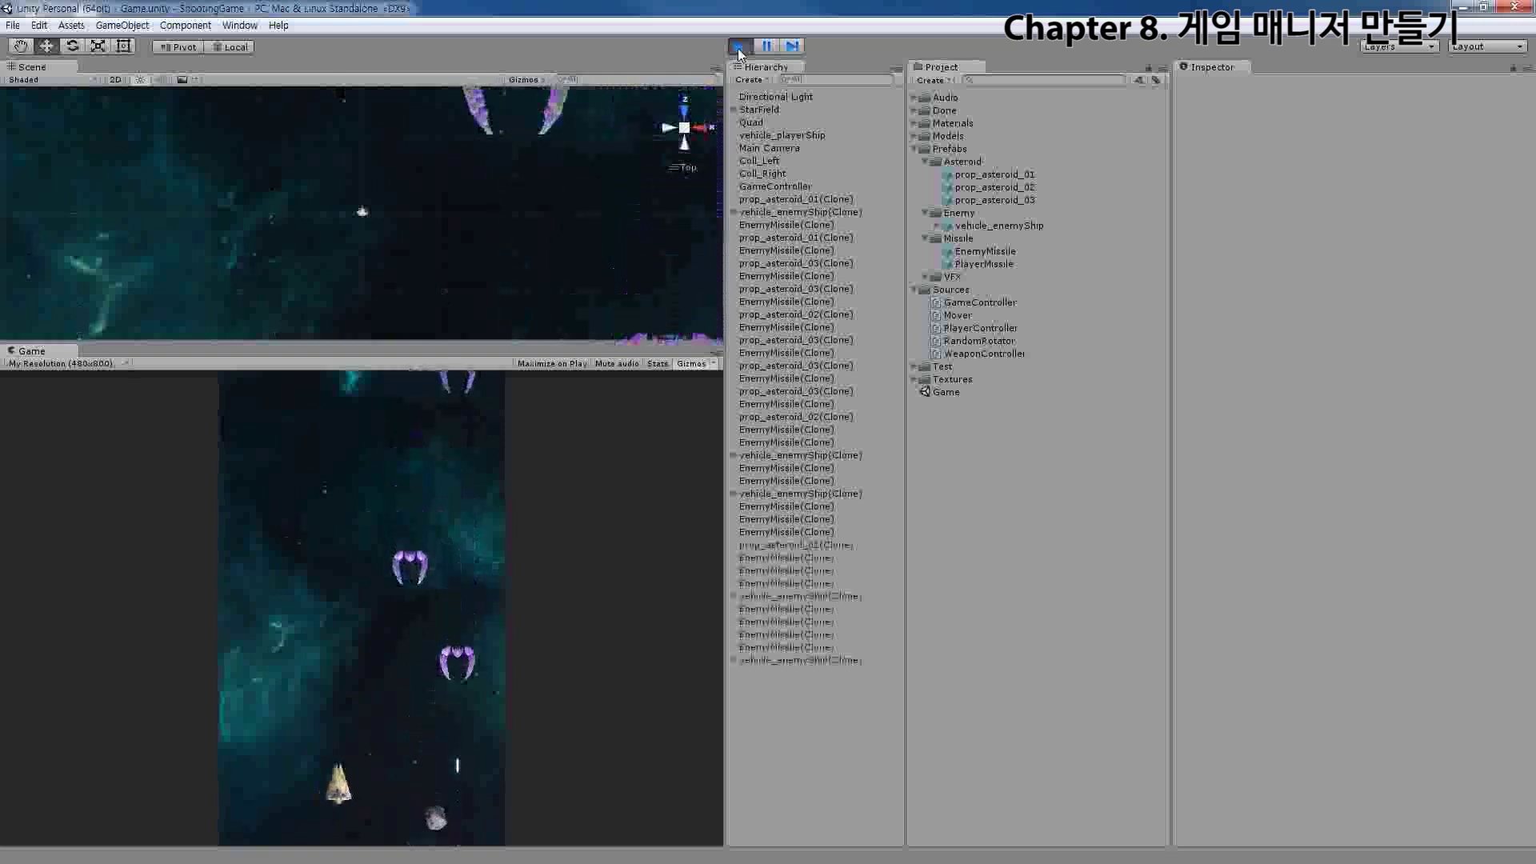
pyautogui.click(737, 47)
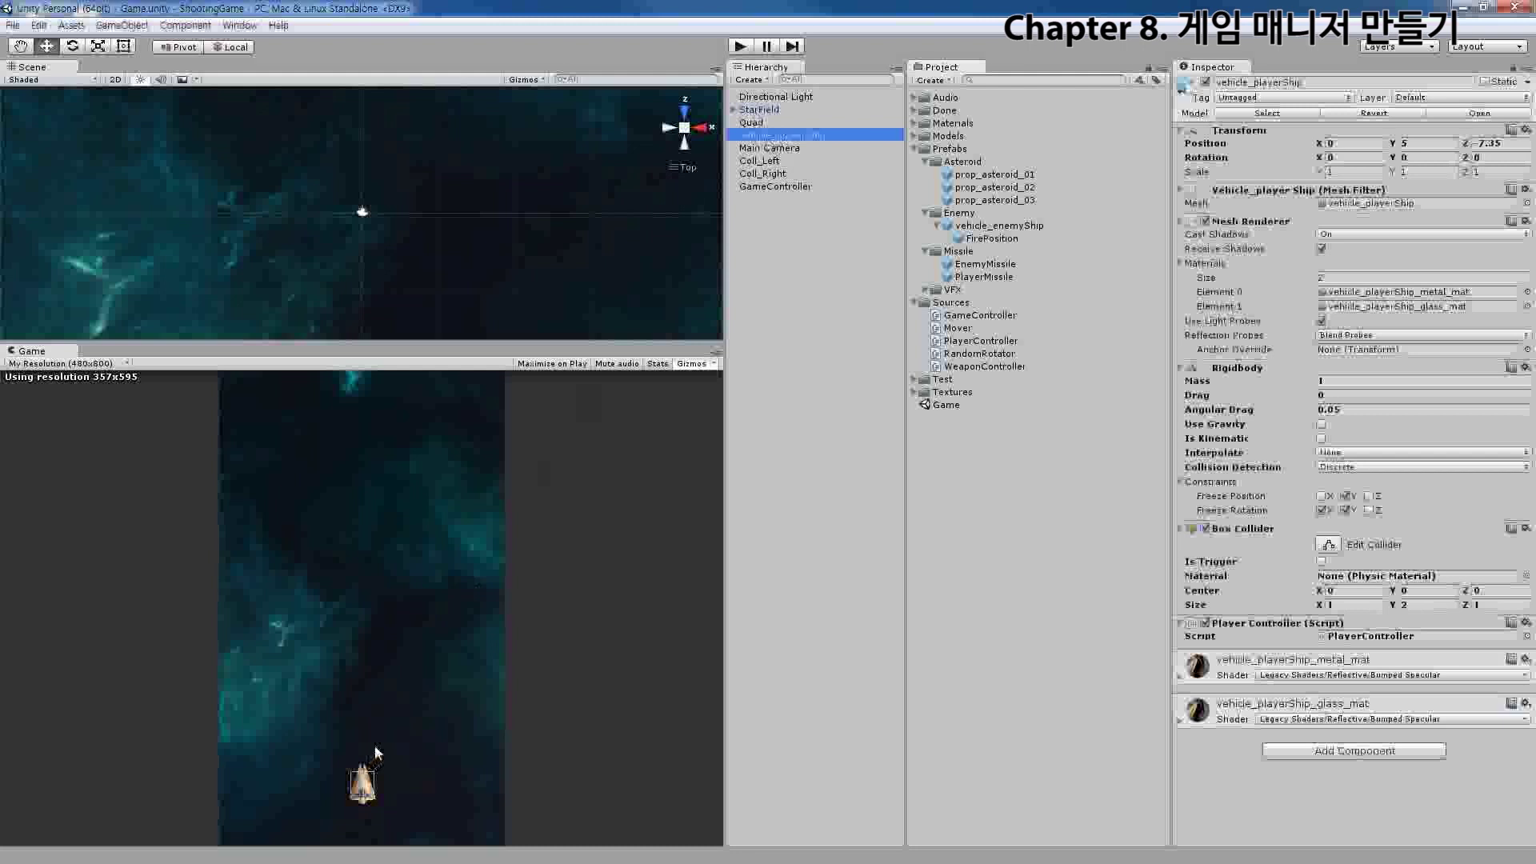
# Check the enemy ship's FirePosition prefab settings, then create a new empty GameObject
pyautogui.click(968, 214)
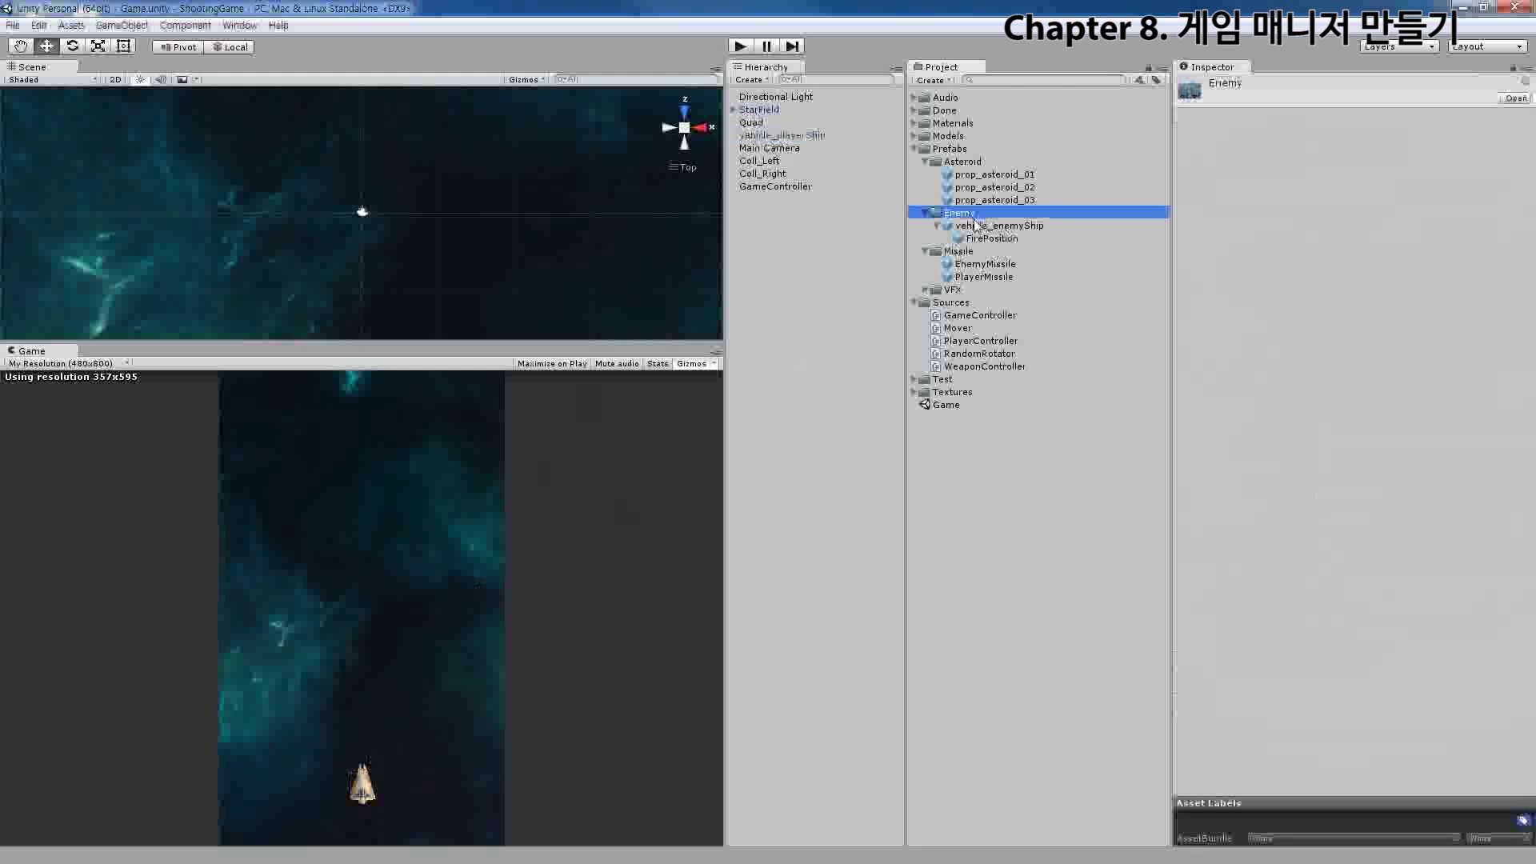
pyautogui.click(976, 226)
pyautogui.click(984, 239)
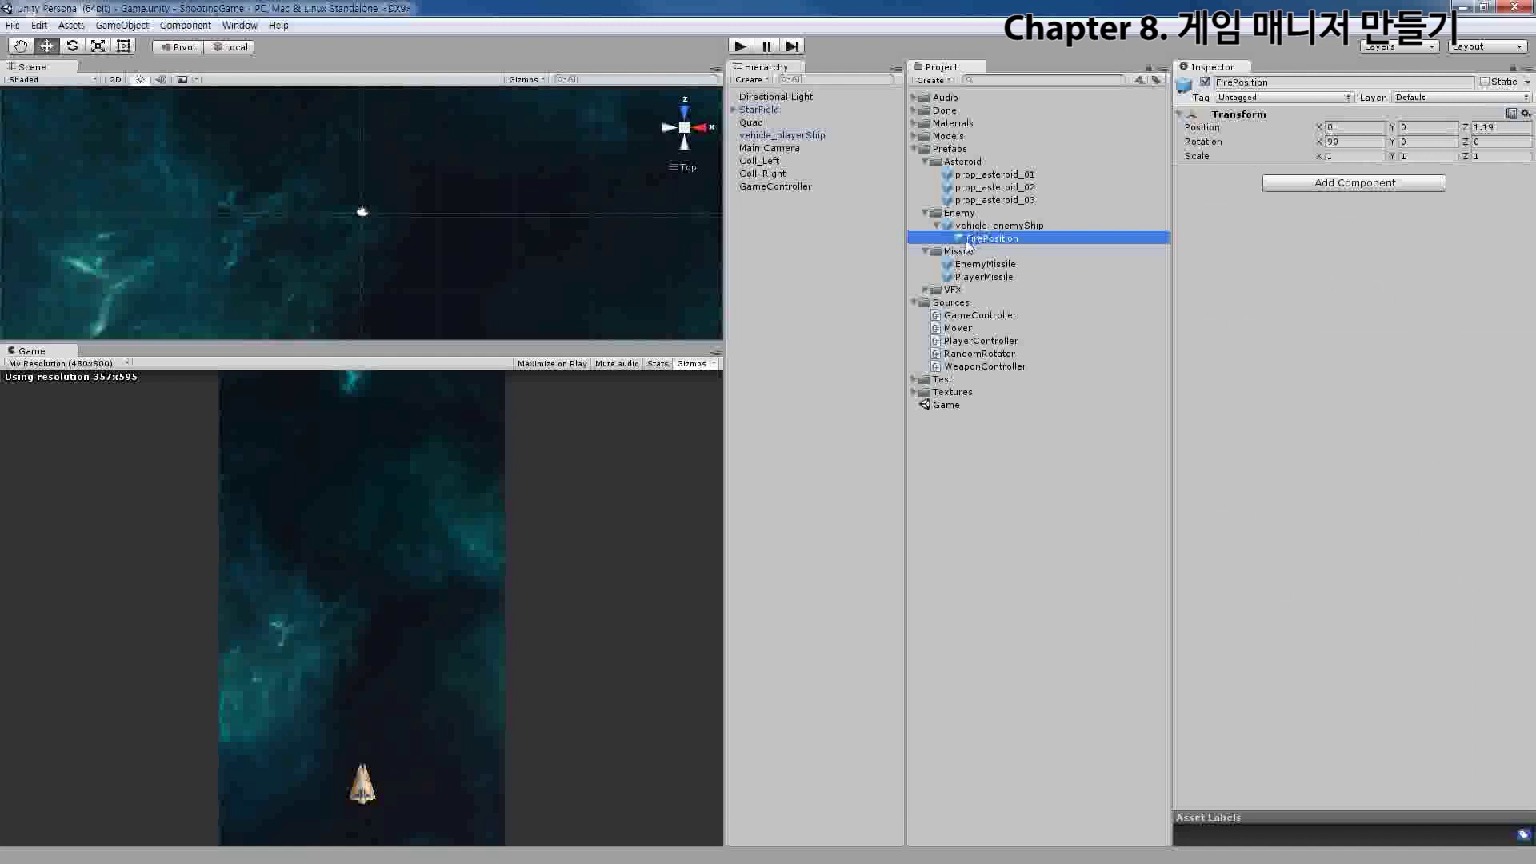
pyautogui.click(128, 26)
pyautogui.click(148, 45)
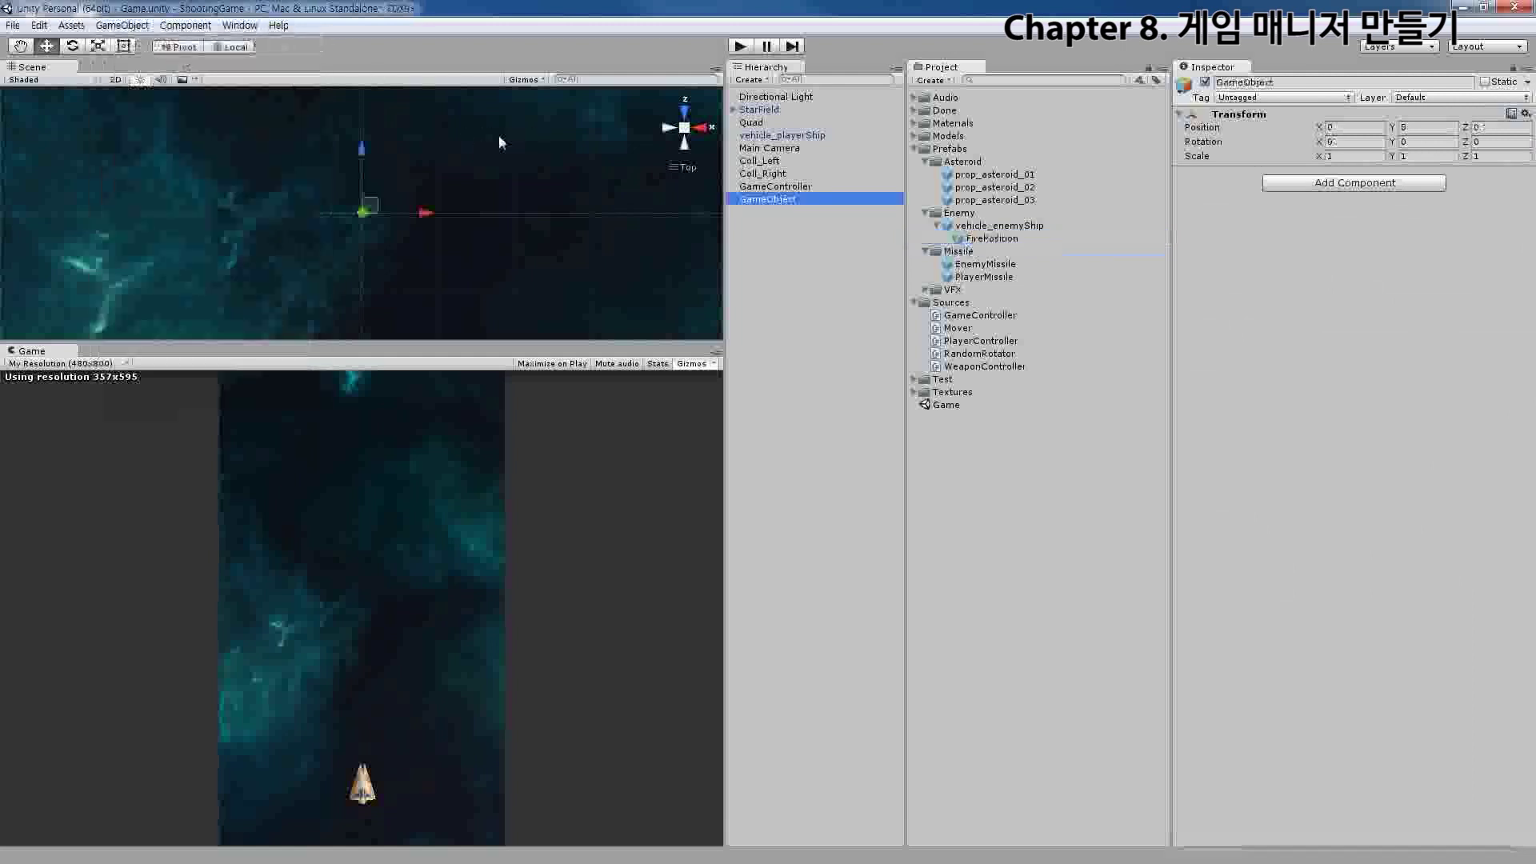
# Rename the new GameObject to FirePosition and parent it under vehicle_playerShip
pyautogui.click(783, 205)
pyautogui.click(782, 200)
pyautogui.press('F2')
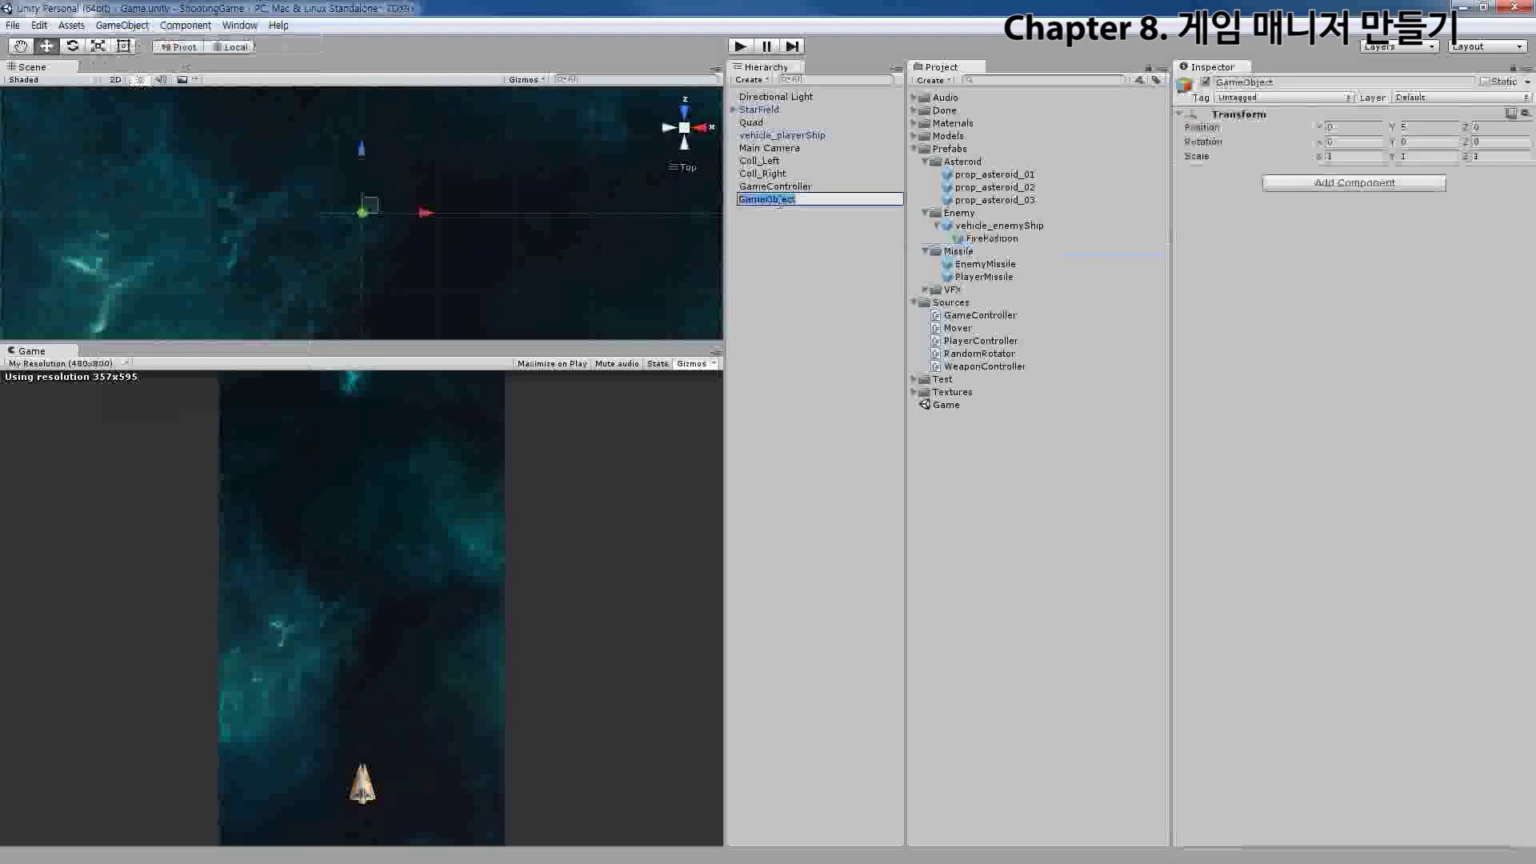
pyautogui.write('FirePosition')
pyautogui.press('Return')
pyautogui.moveTo(779, 202)
pyautogui.mouseDown()
pyautogui.moveTo(794, 195)
pyautogui.moveTo(782, 136)
pyautogui.mouseUp()
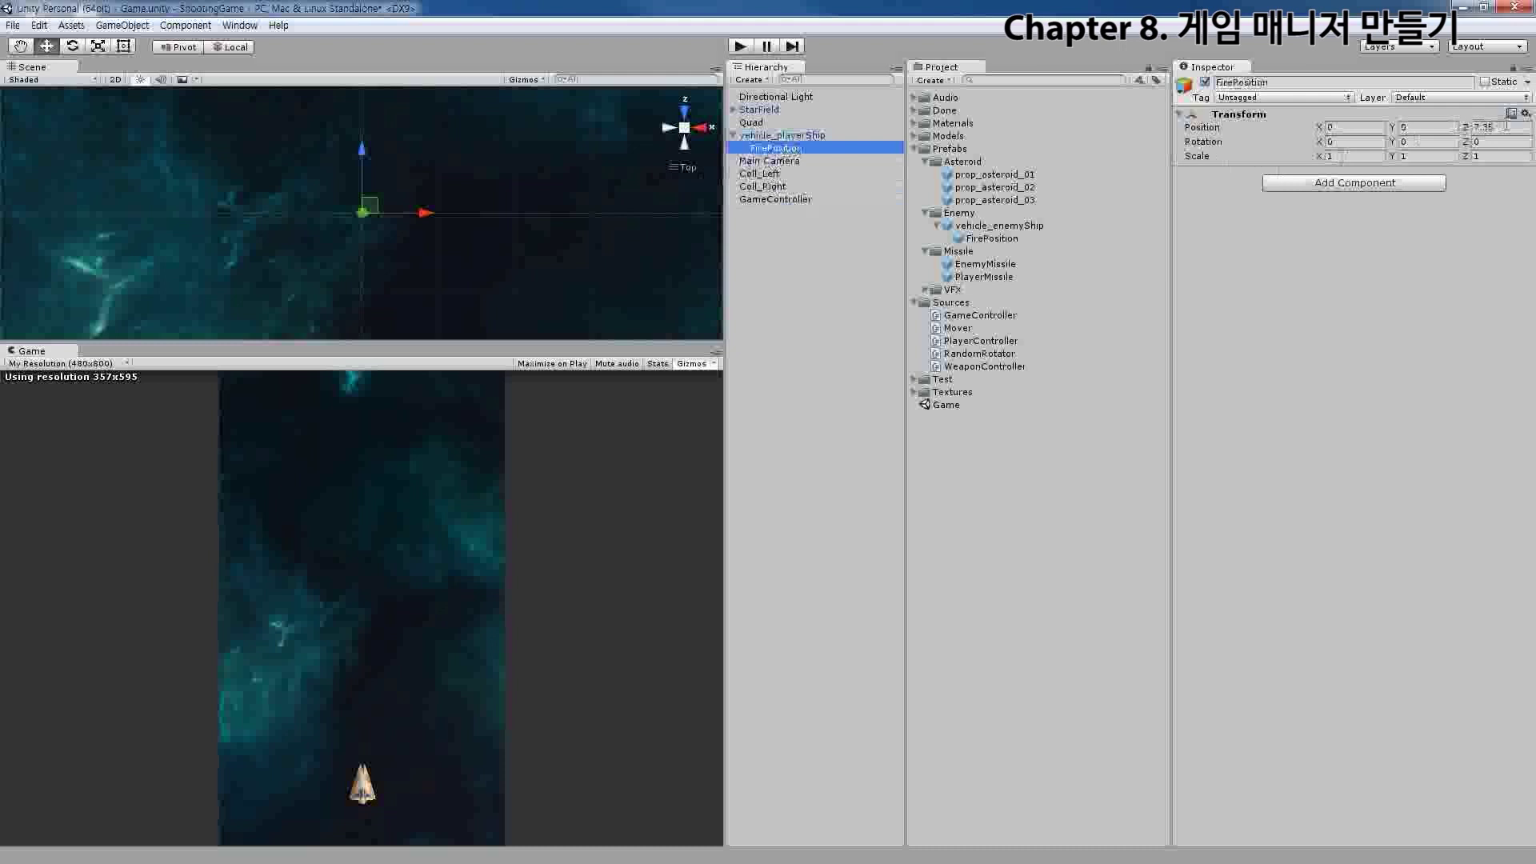
# Position FirePosition at the ship's nose, Z 0.9
pyautogui.click(1479, 126)
pyautogui.write('0')
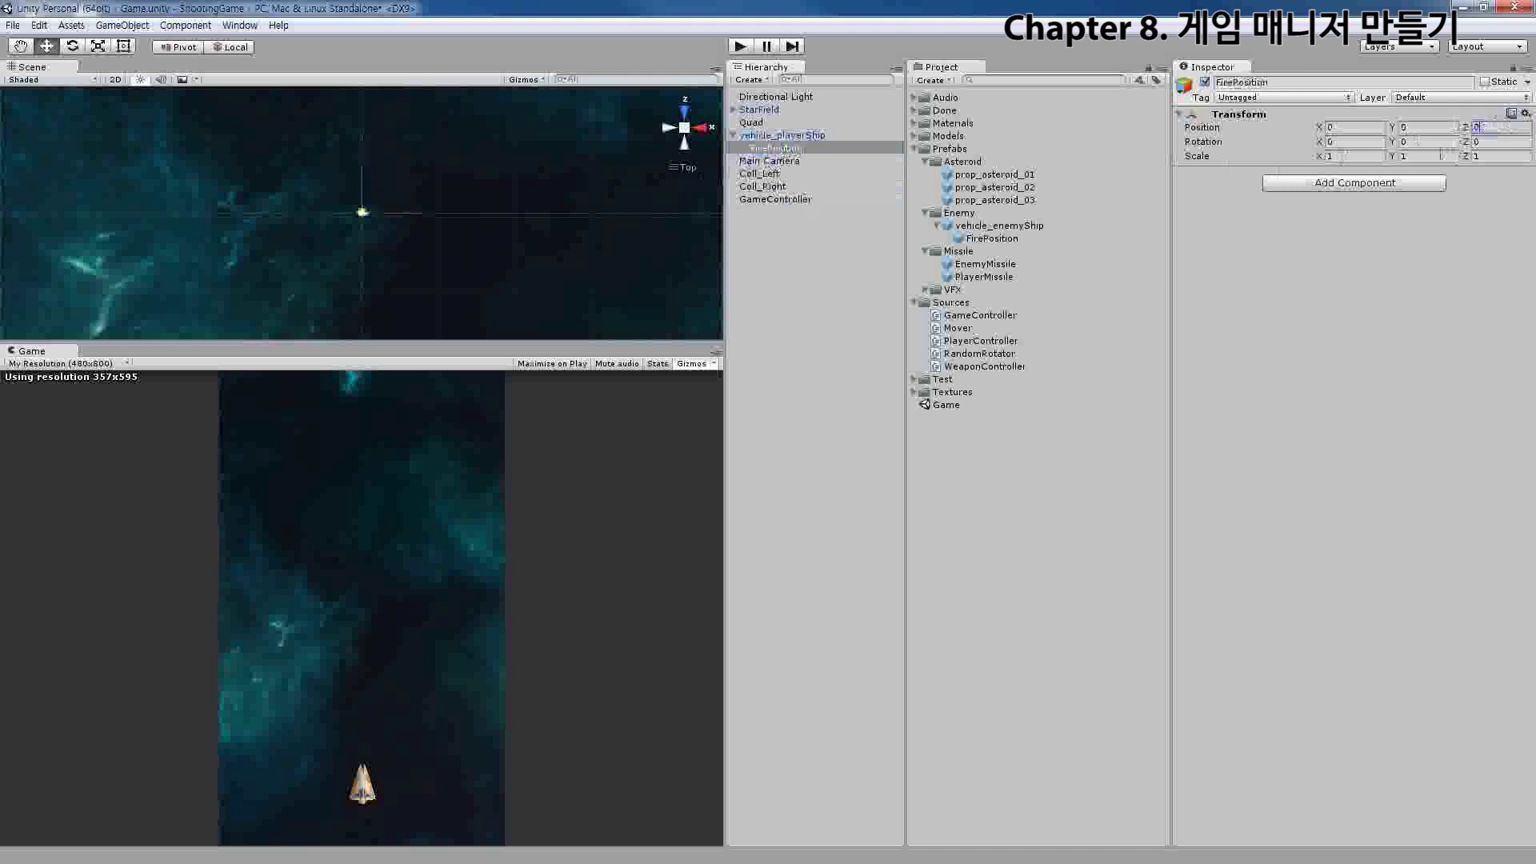
pyautogui.doubleClick(792, 148)
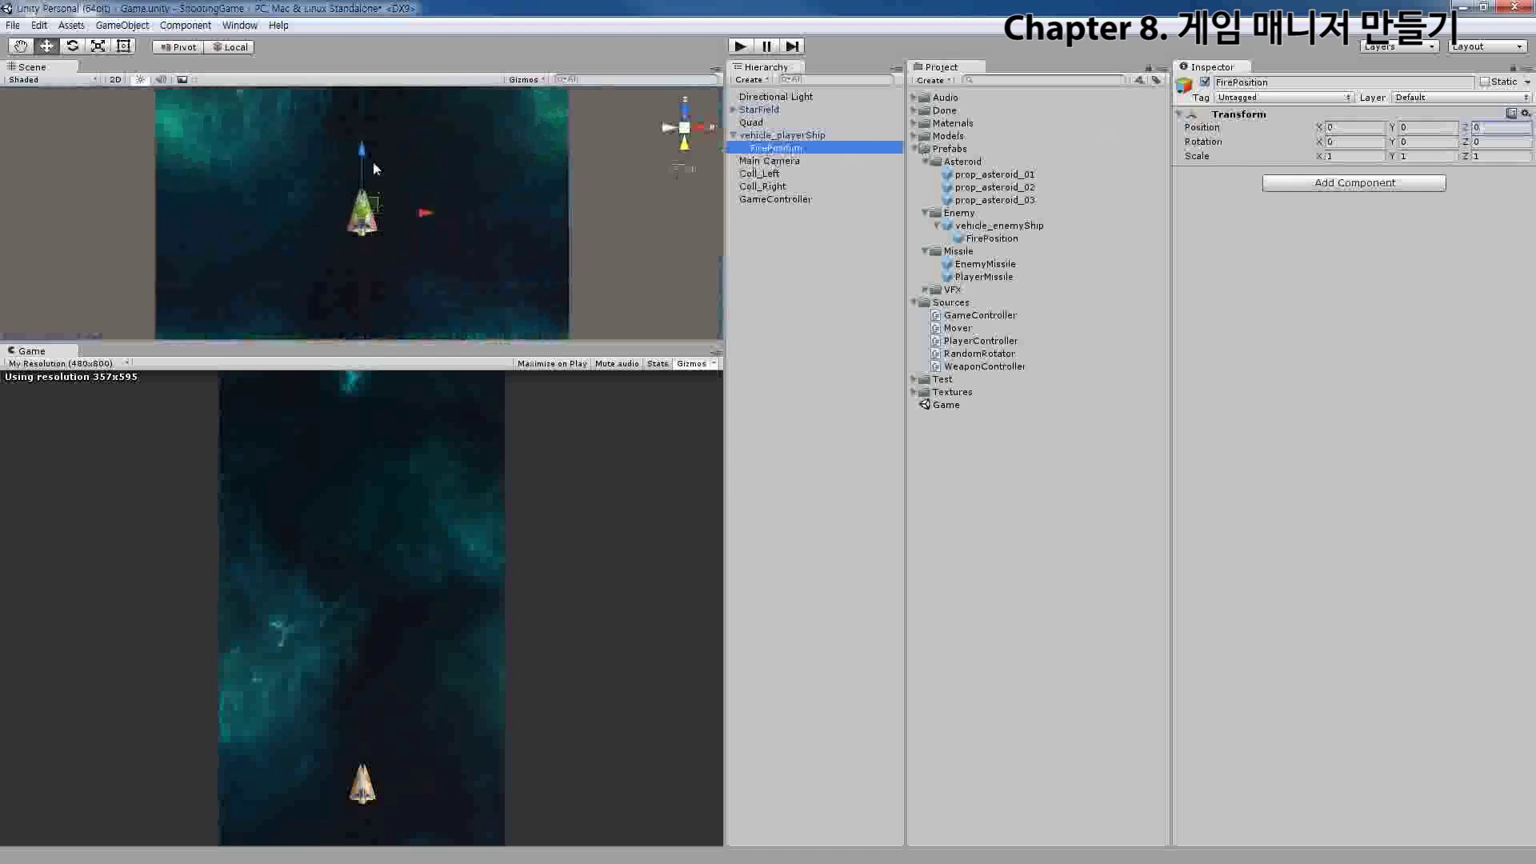
pyautogui.moveTo(367, 155); pyautogui.dragTo(363, 137)
pyautogui.write('.9')
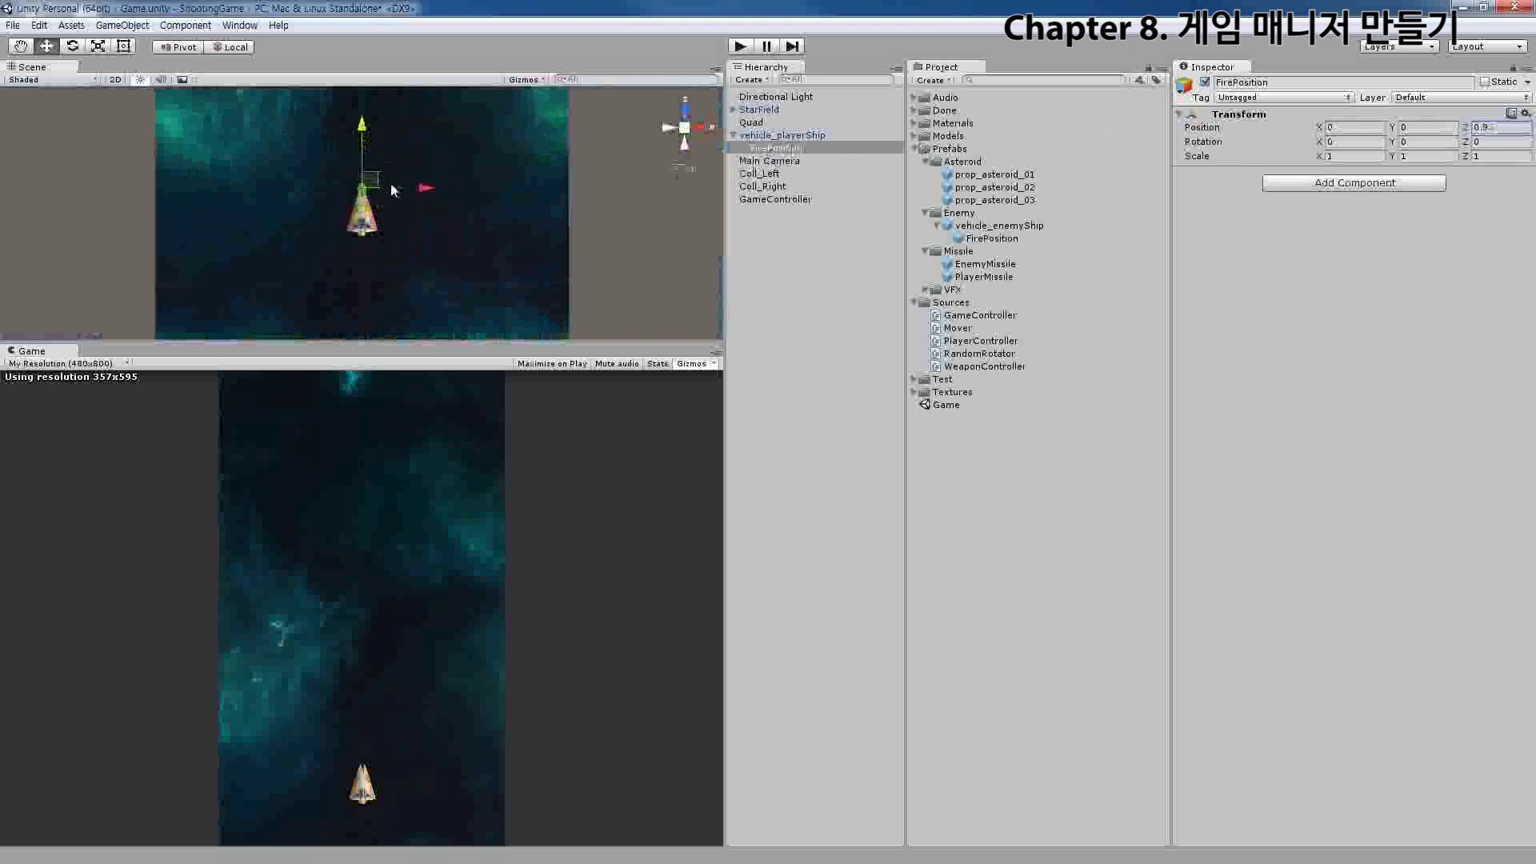
pyautogui.click(1443, 130)
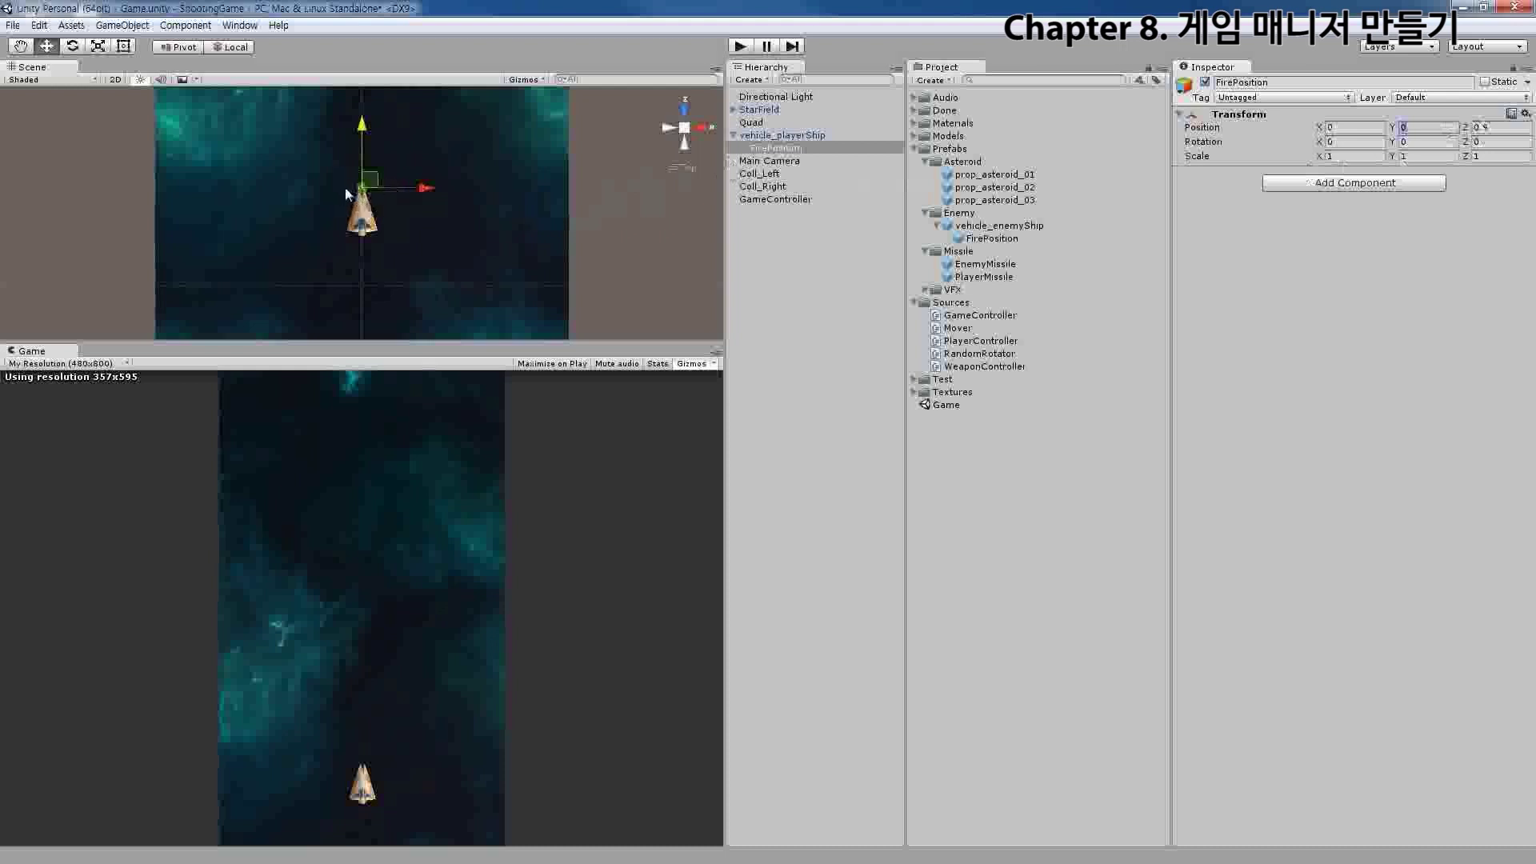
# Save the scene and open the player ship's PlayerController script in MonoDevelop
pyautogui.click(12, 24)
pyautogui.click(40, 86)
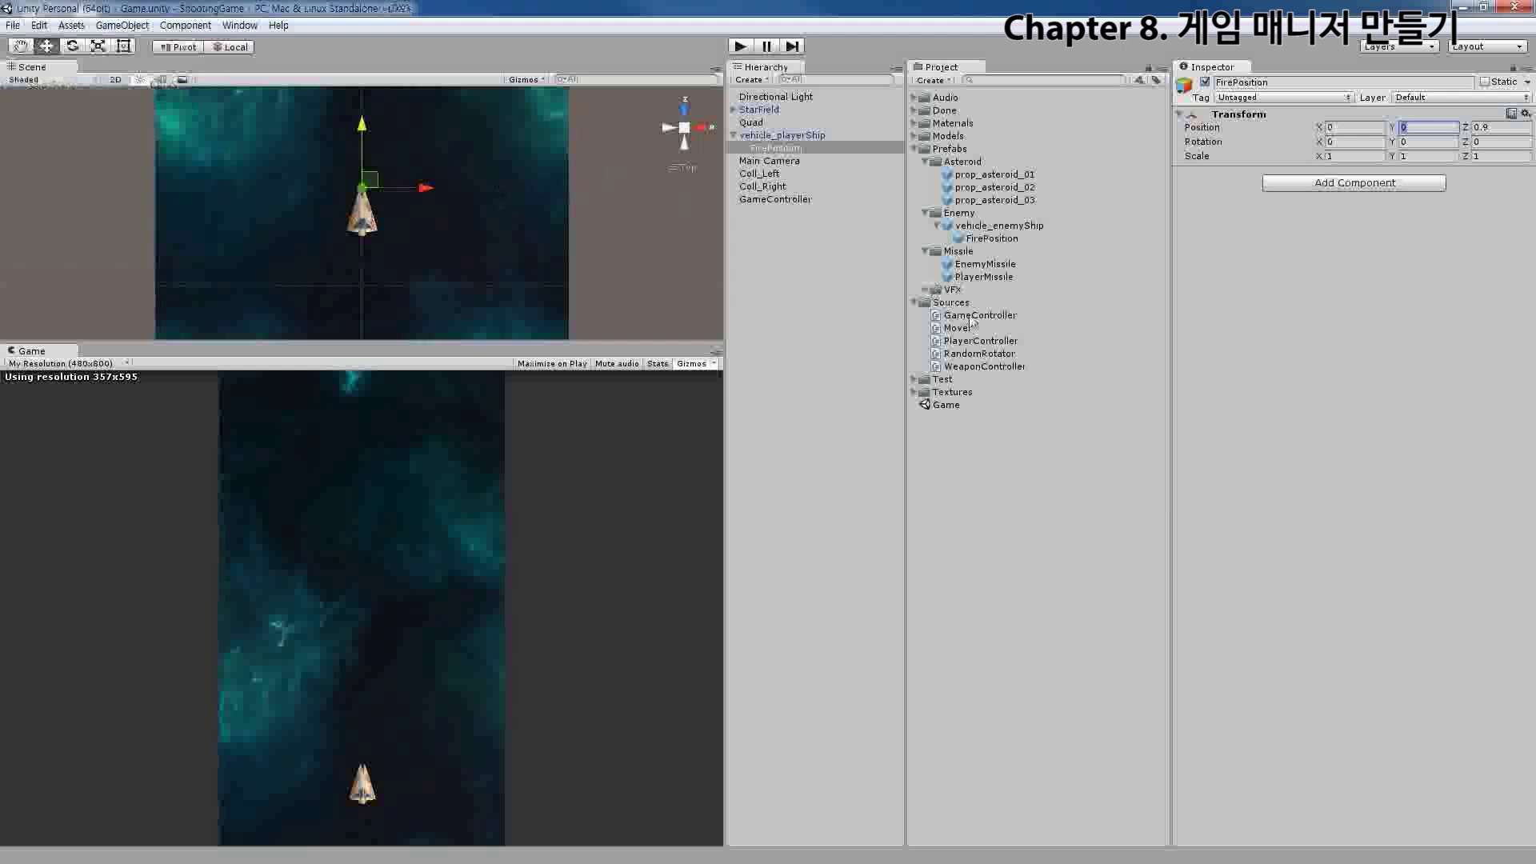
pyautogui.click(801, 136)
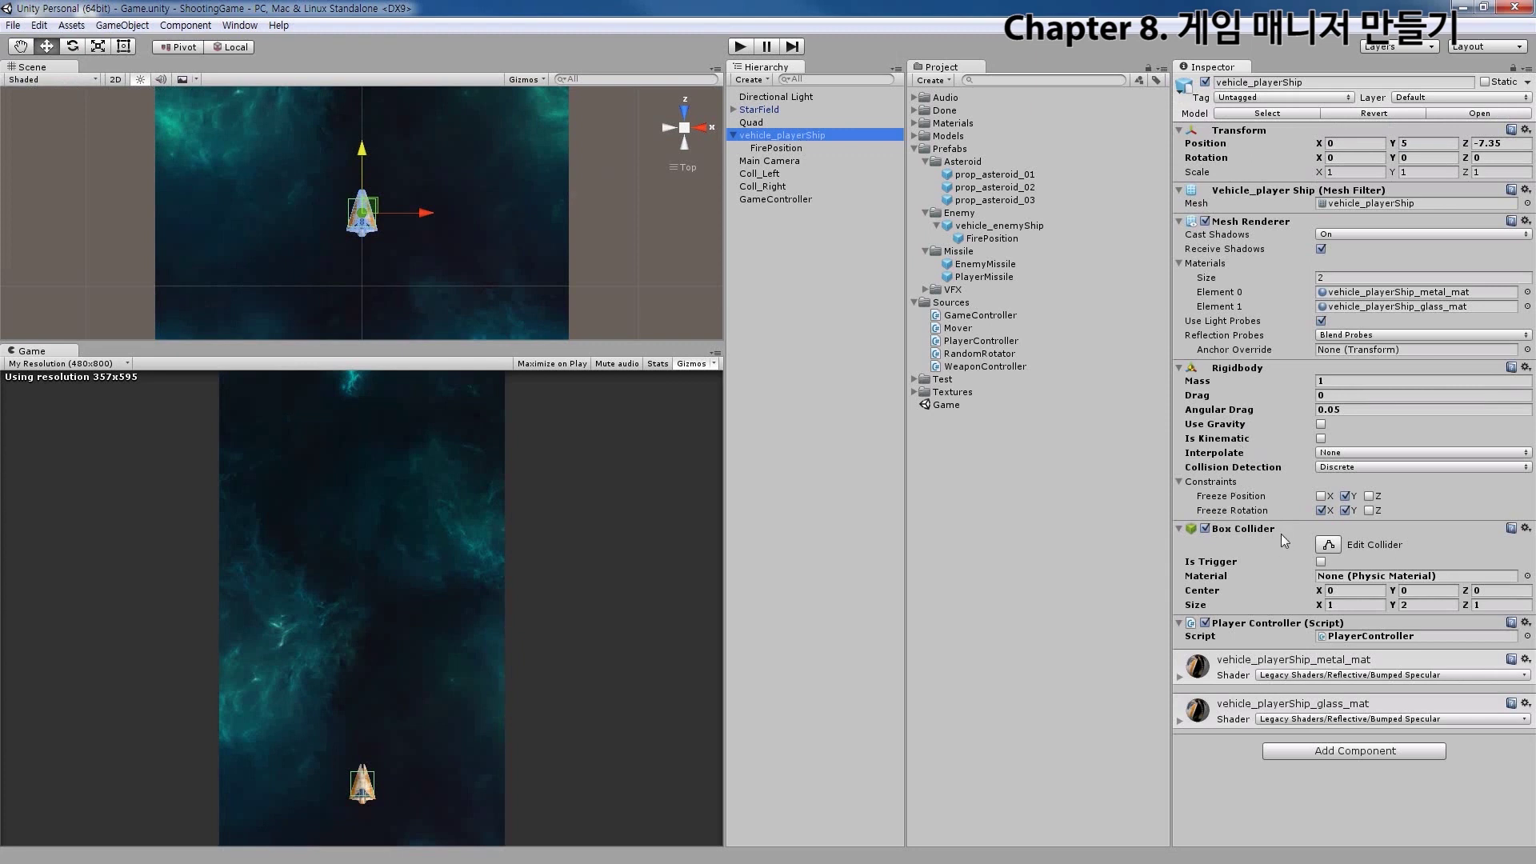
pyautogui.click(1366, 639)
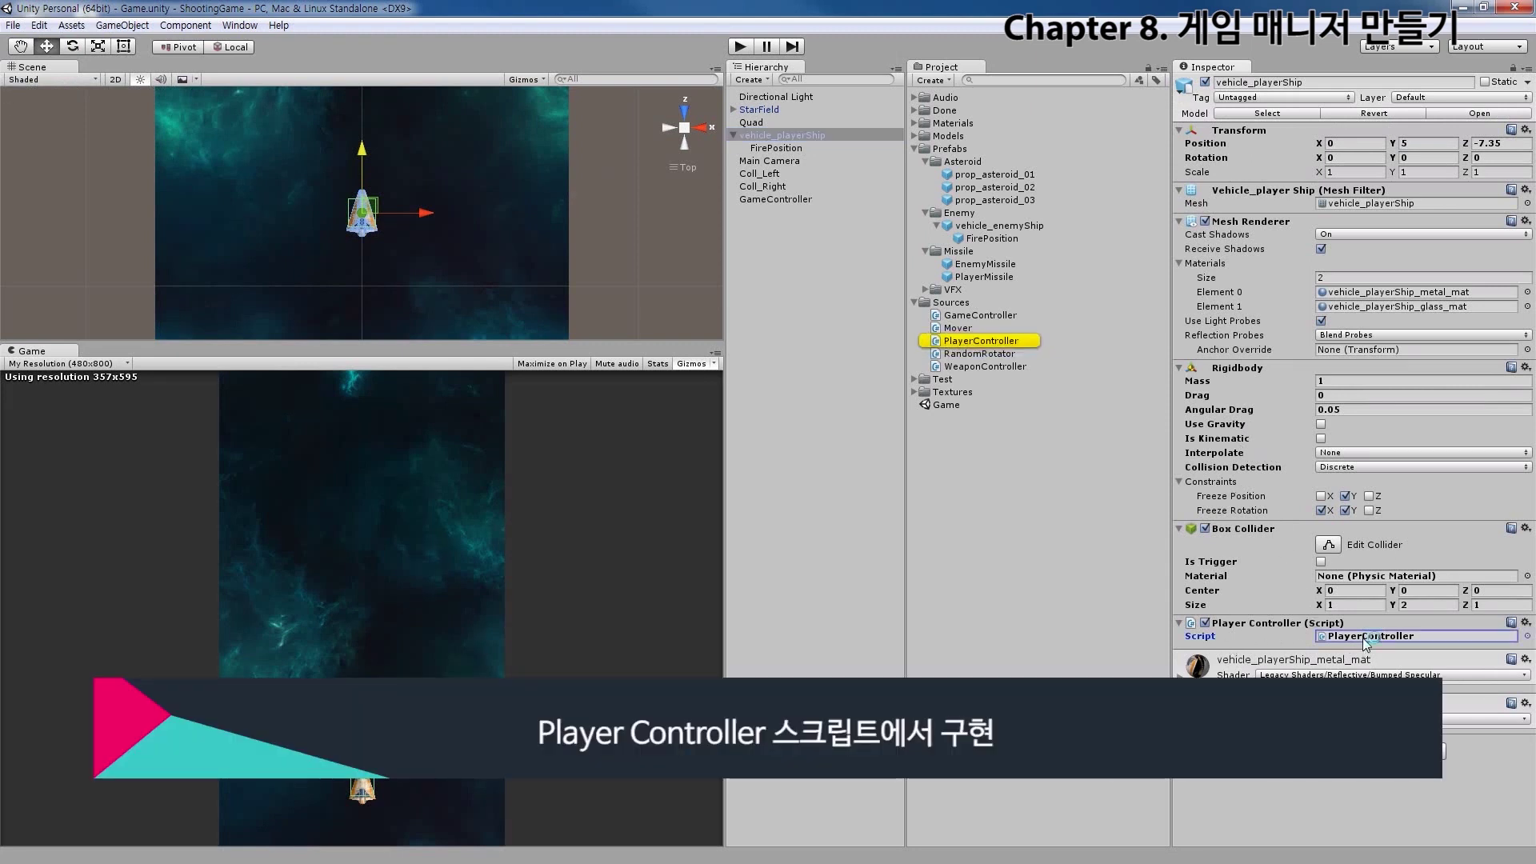
pyautogui.doubleClick(1365, 639)
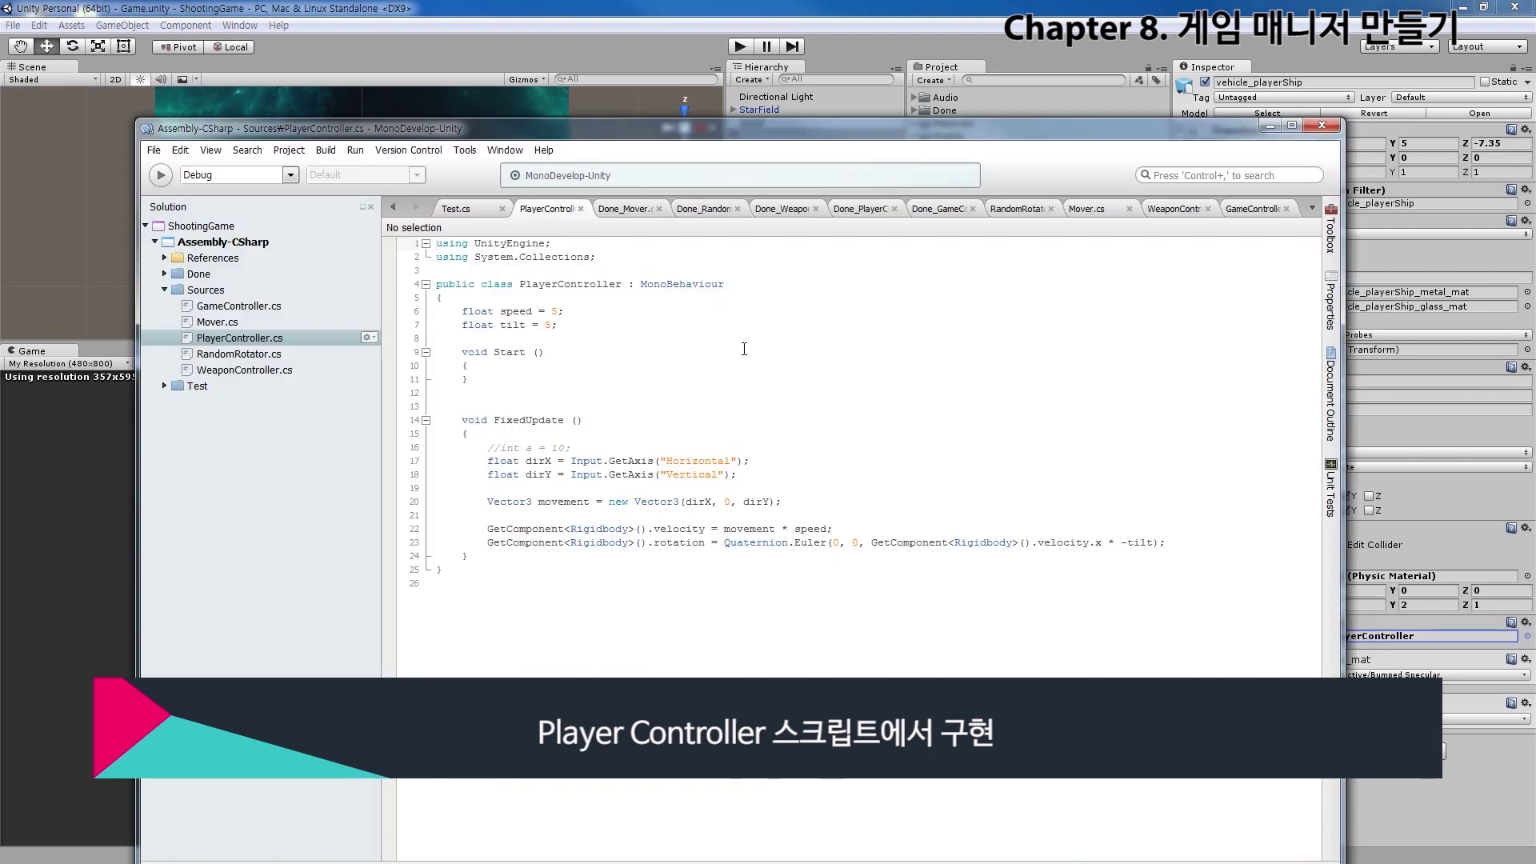
# Add an empty void Update() method below Start()
pyautogui.click(754, 382)
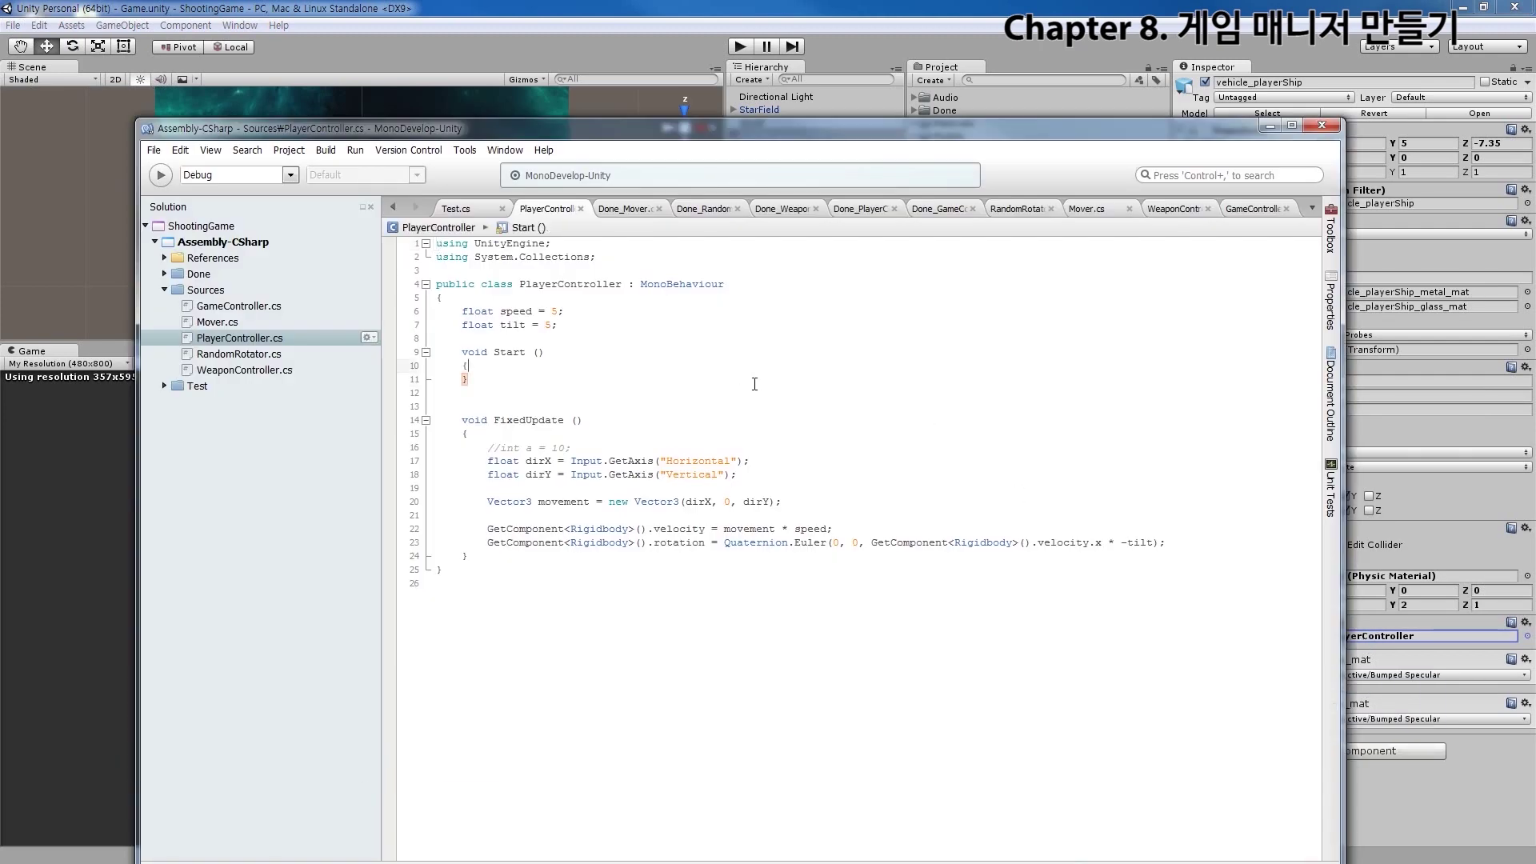
pyautogui.press('Down')
pyautogui.press('Delete')
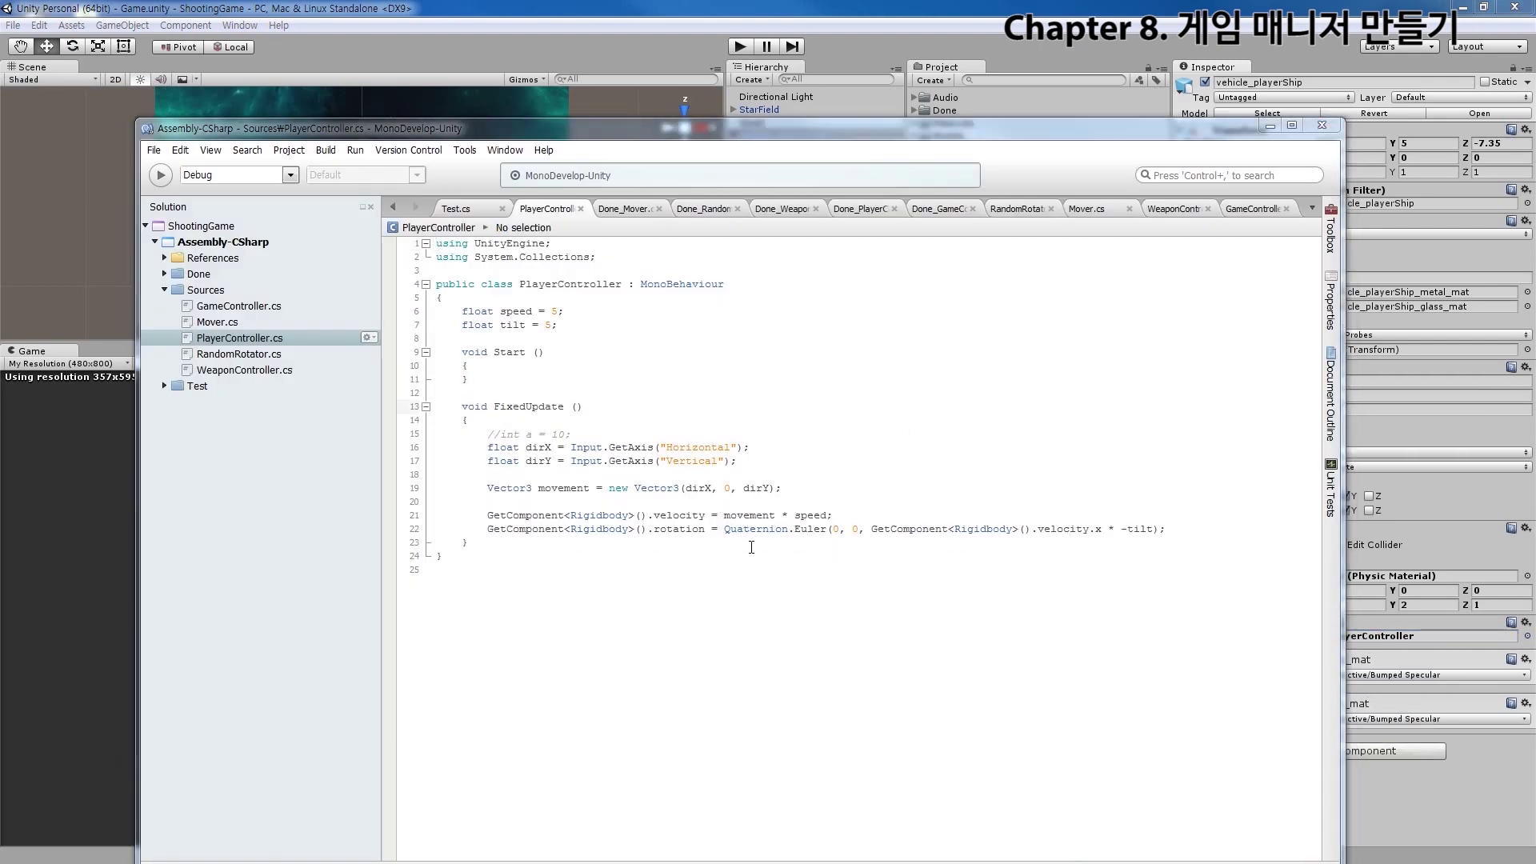
pyautogui.press('Up')
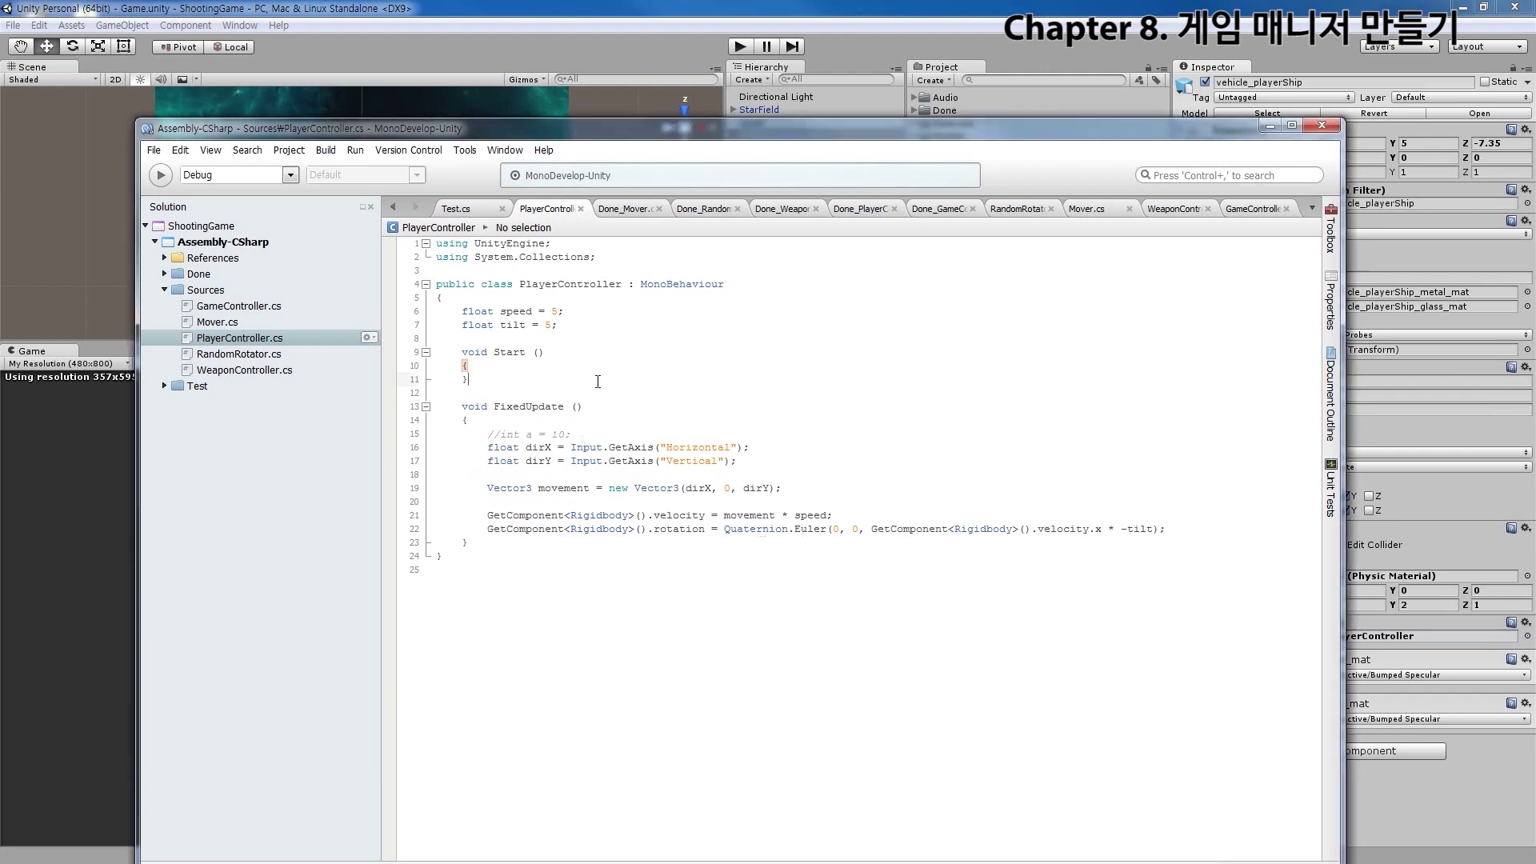
pyautogui.press('Return')
pyautogui.press('Return')
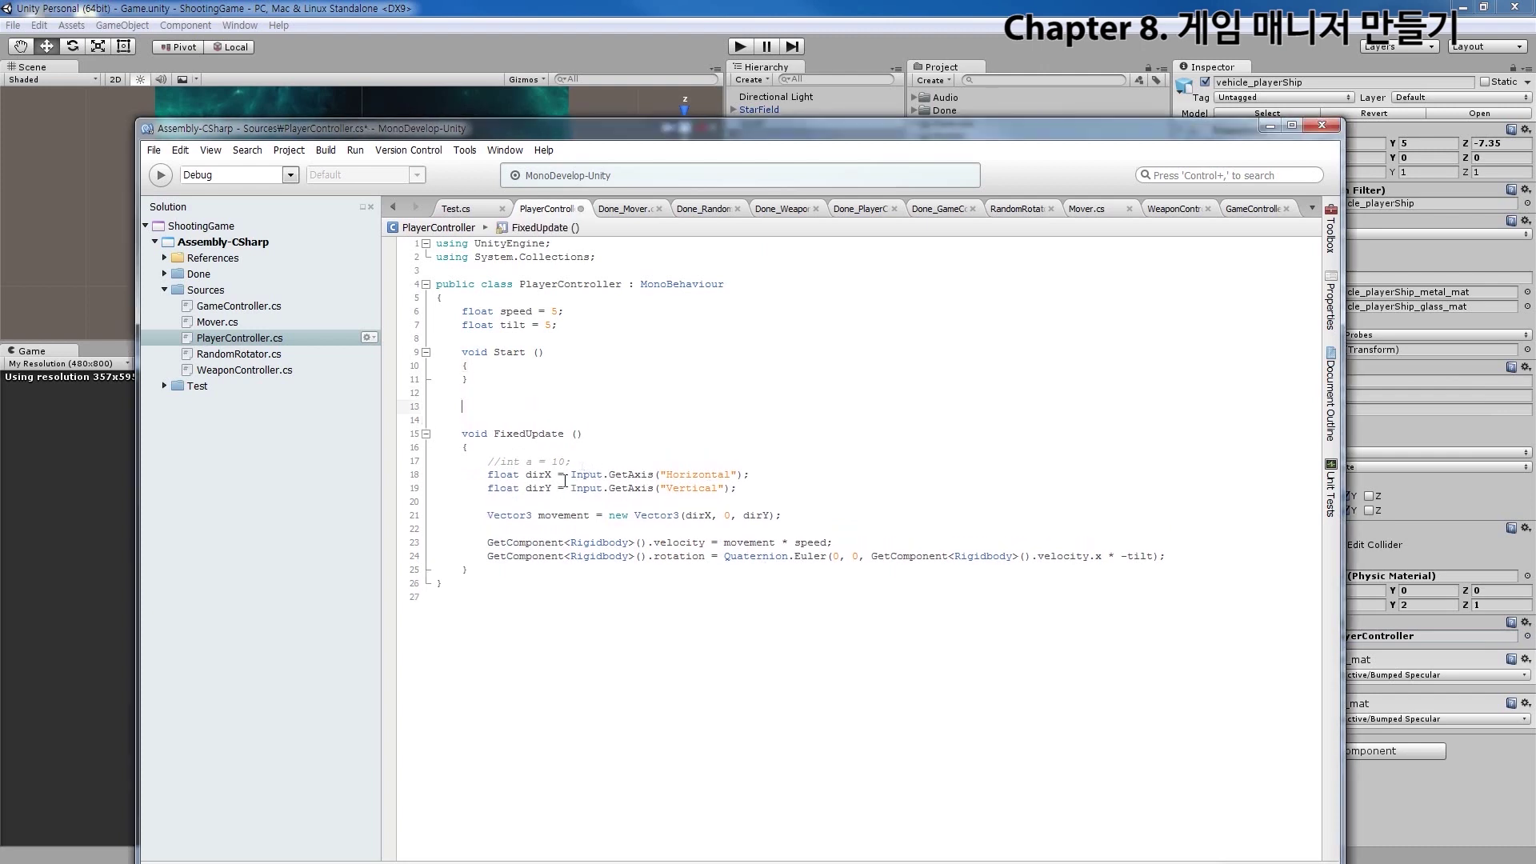
pyautogui.write('void Upda')
pyautogui.write('te()')
pyautogui.press('Return')
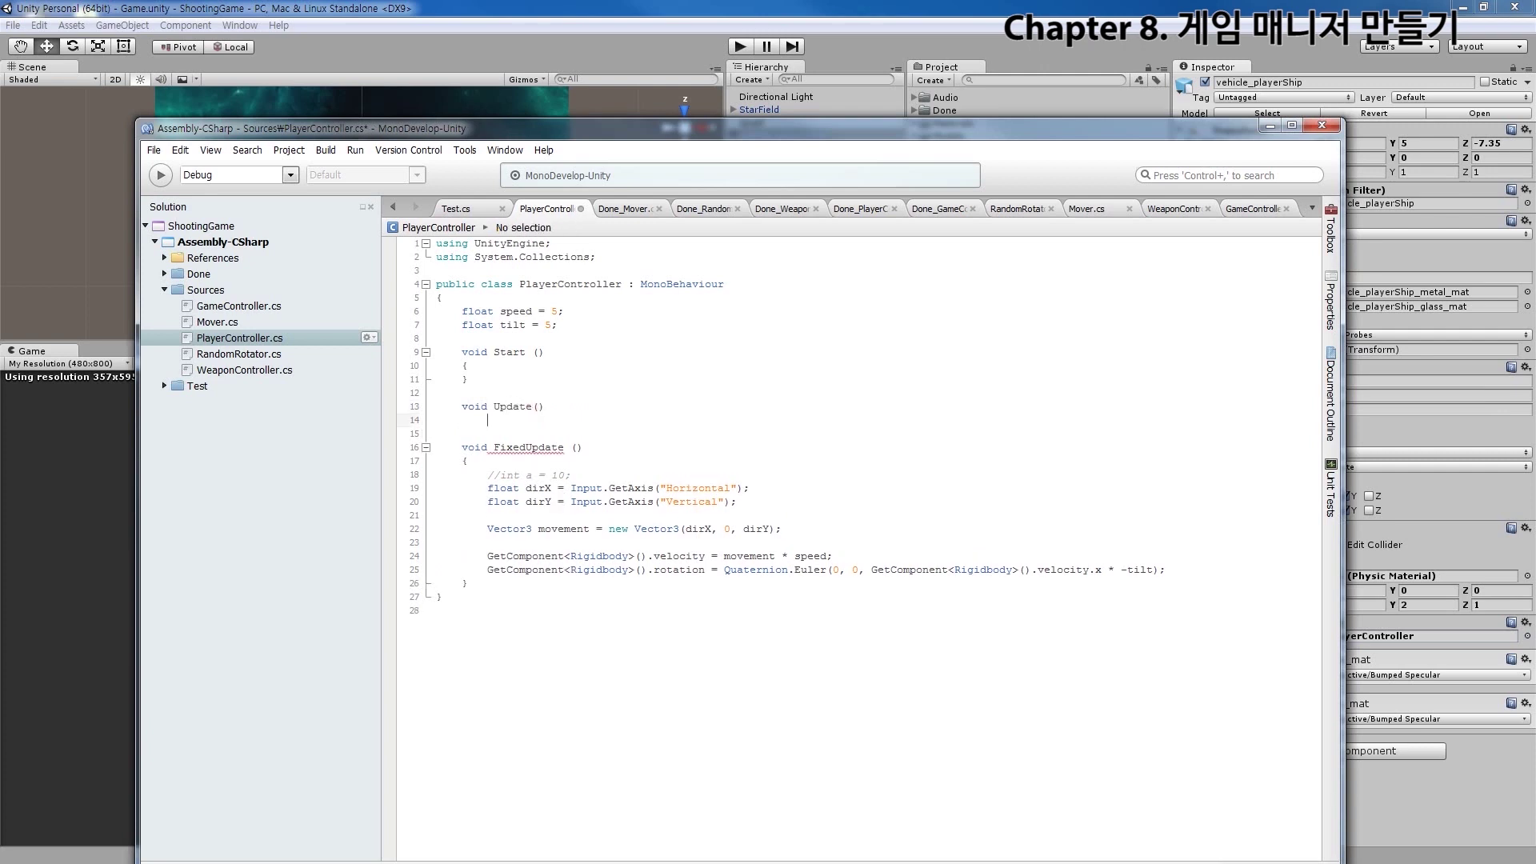
pyautogui.write('{')
pyautogui.press('Return')
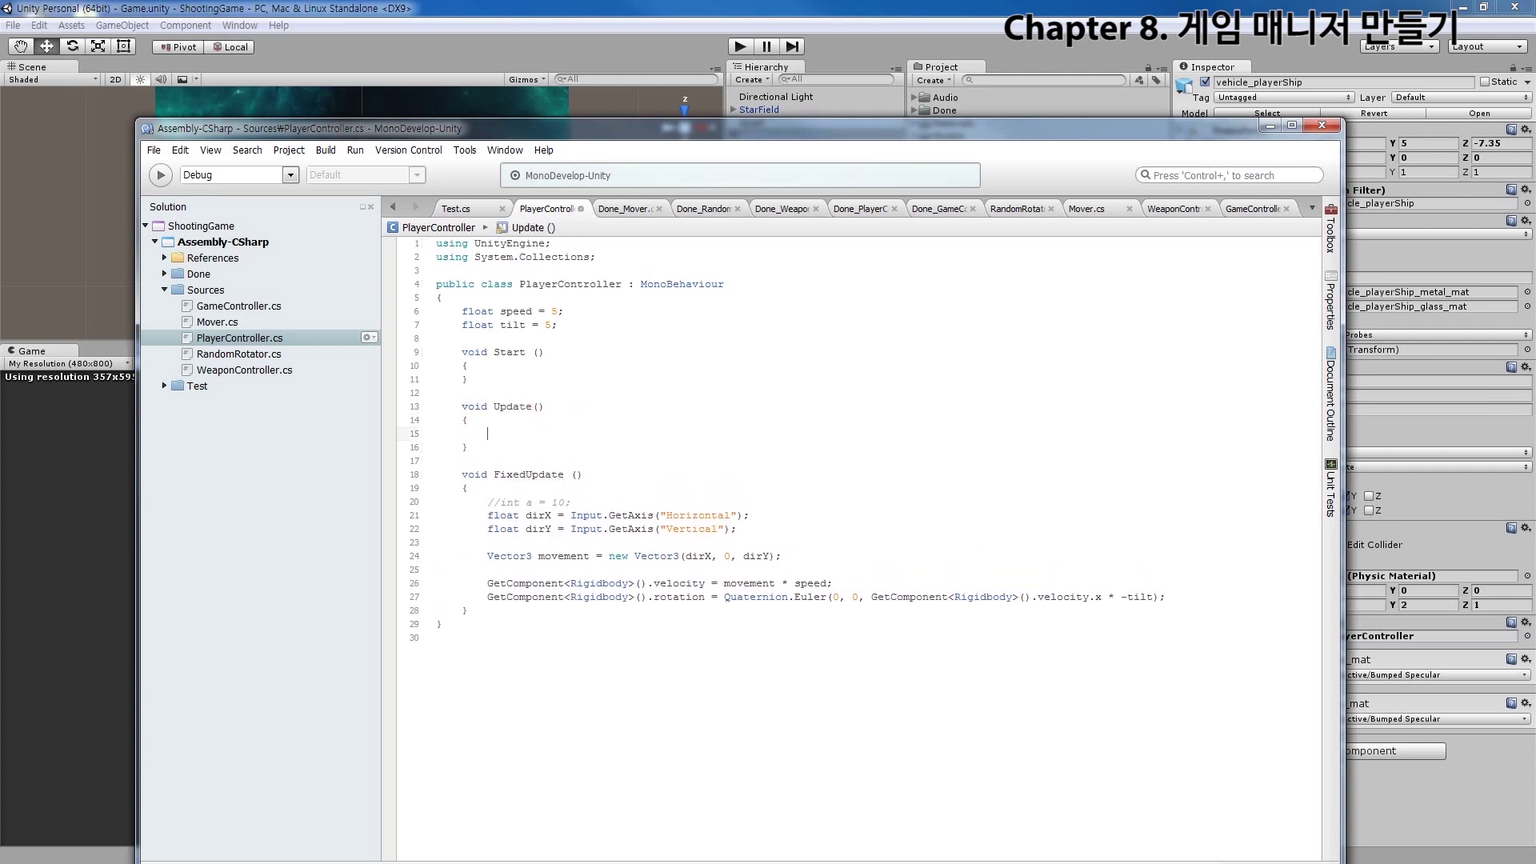
# Compare the new Update method with the existing FixedUpdate method
pyautogui.click(508, 409)
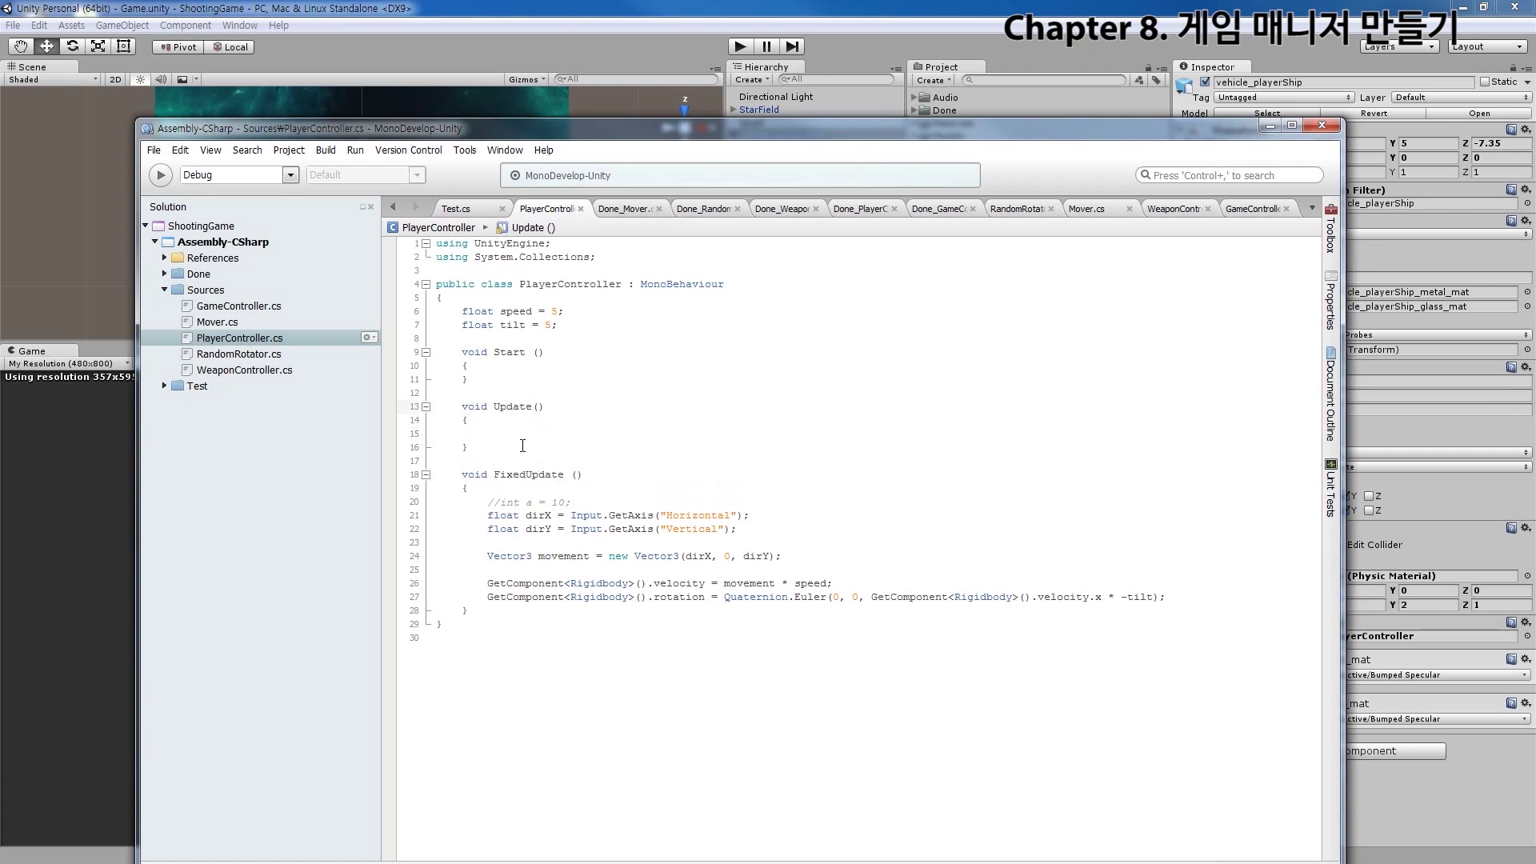
pyautogui.doubleClick(508, 408)
pyautogui.click(520, 443)
pyautogui.click(496, 405)
pyautogui.click(510, 436)
pyautogui.doubleClick(517, 408)
pyautogui.doubleClick(527, 474)
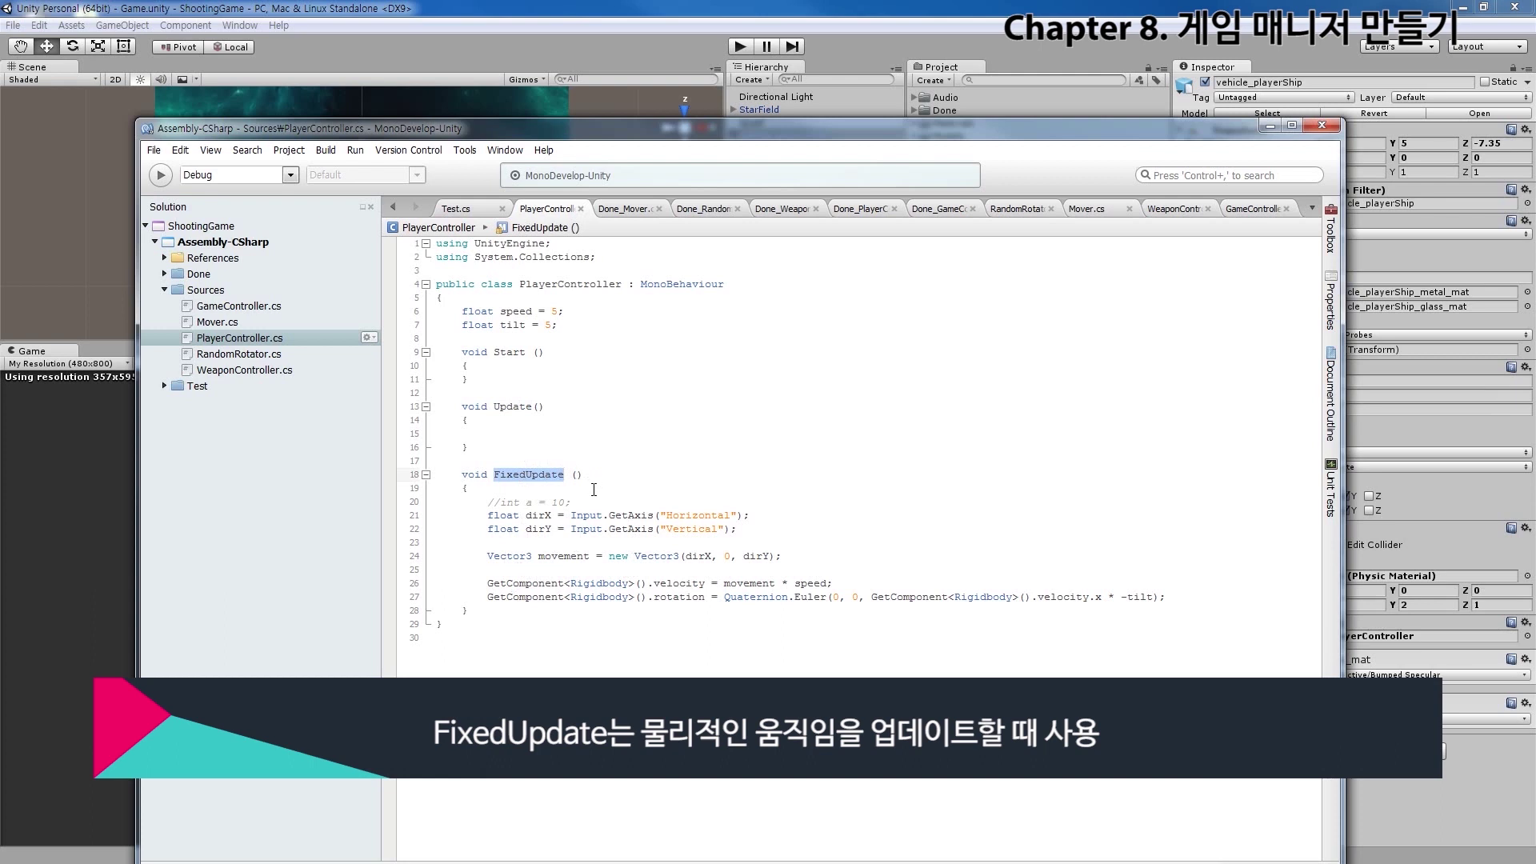
pyautogui.click(663, 583)
pyautogui.doubleClick(599, 583)
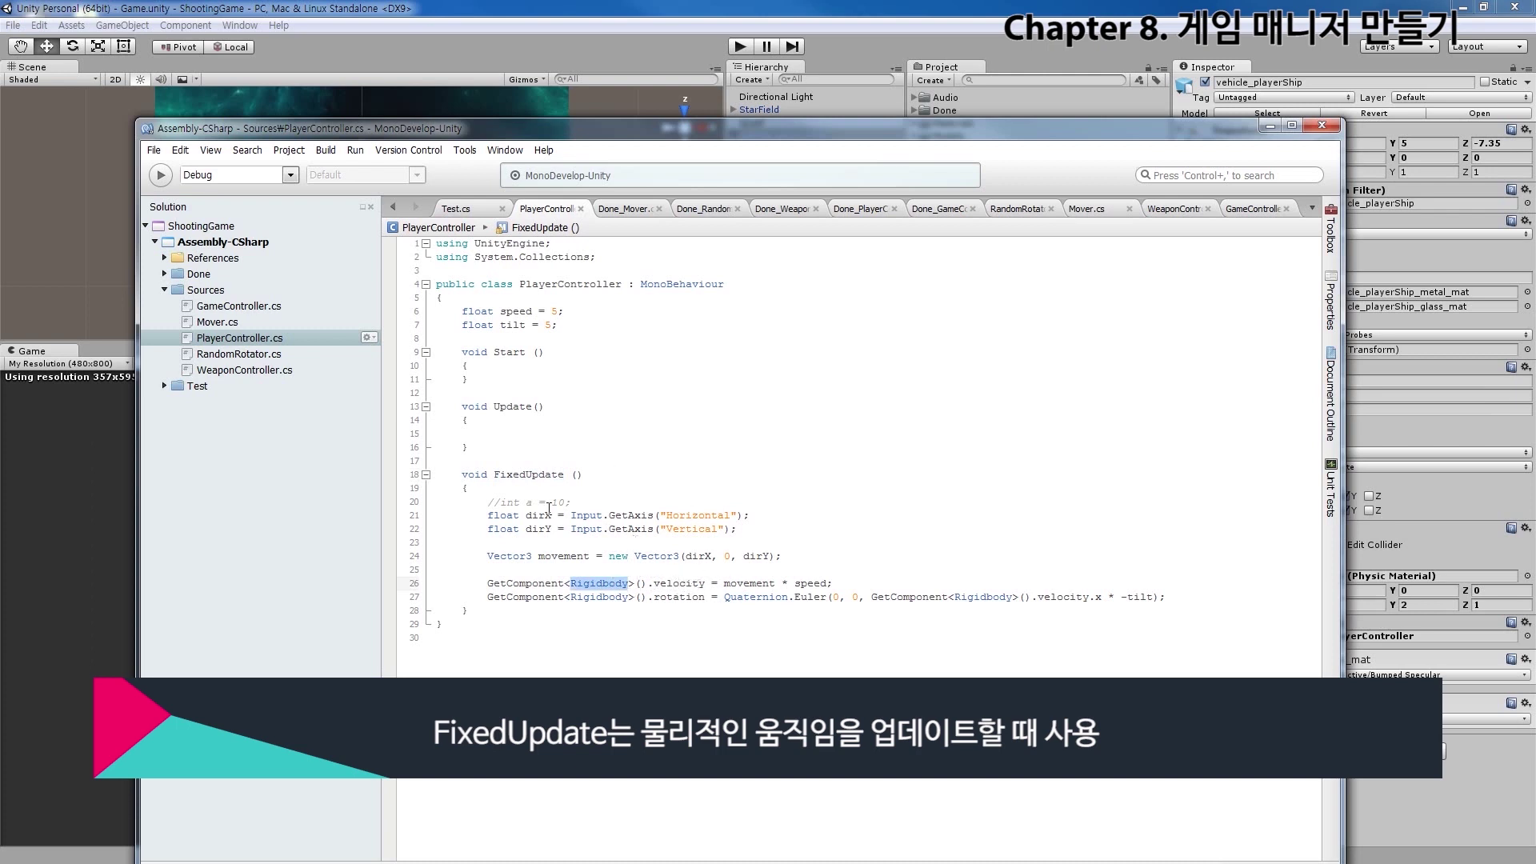
pyautogui.moveTo(462, 475); pyautogui.dragTo(506, 613)
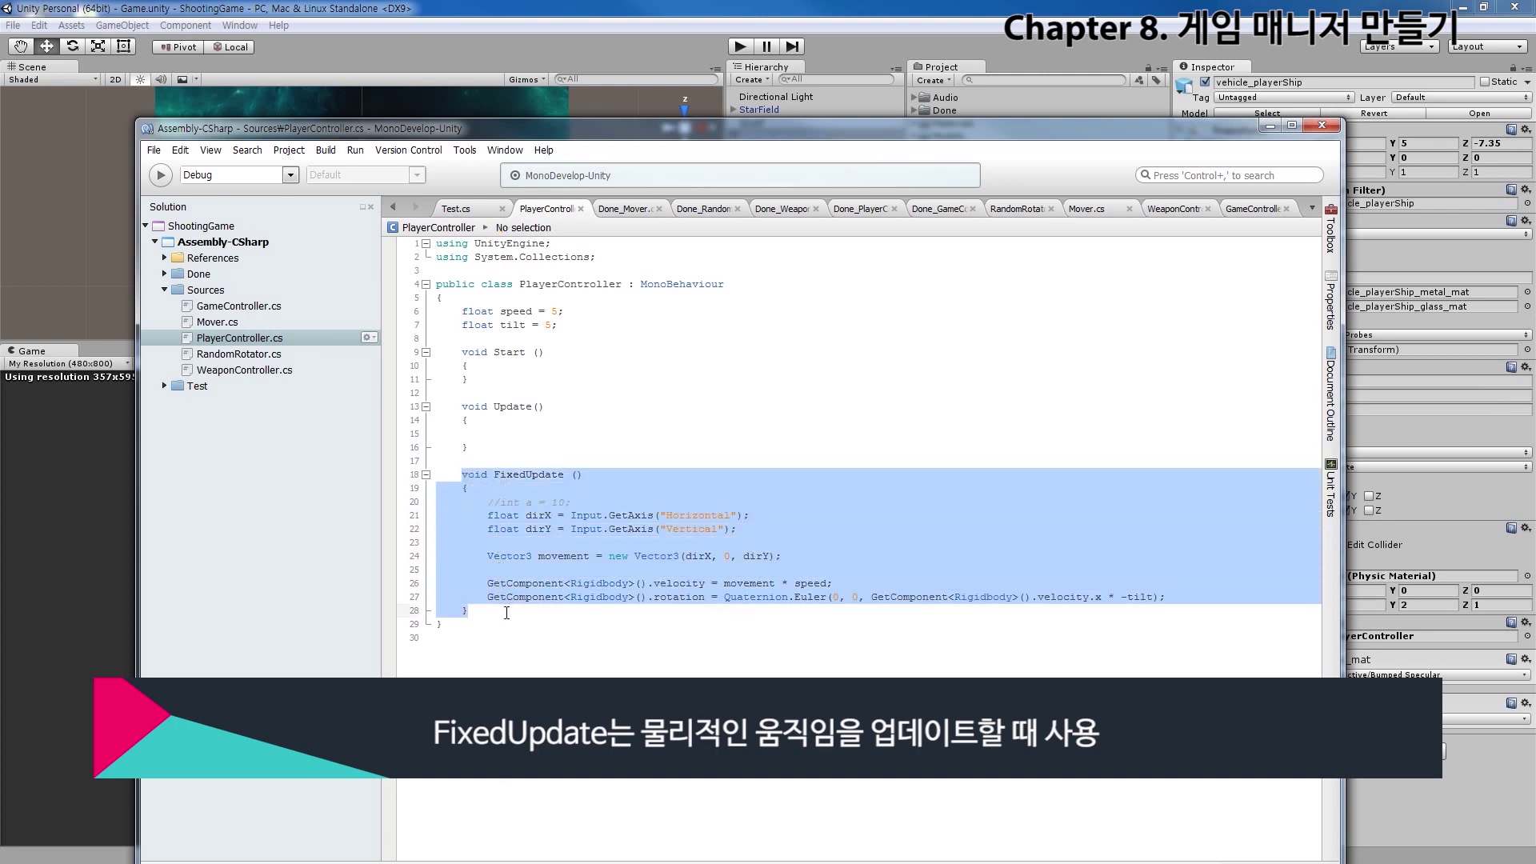
pyautogui.click(485, 449)
pyautogui.press('Up')
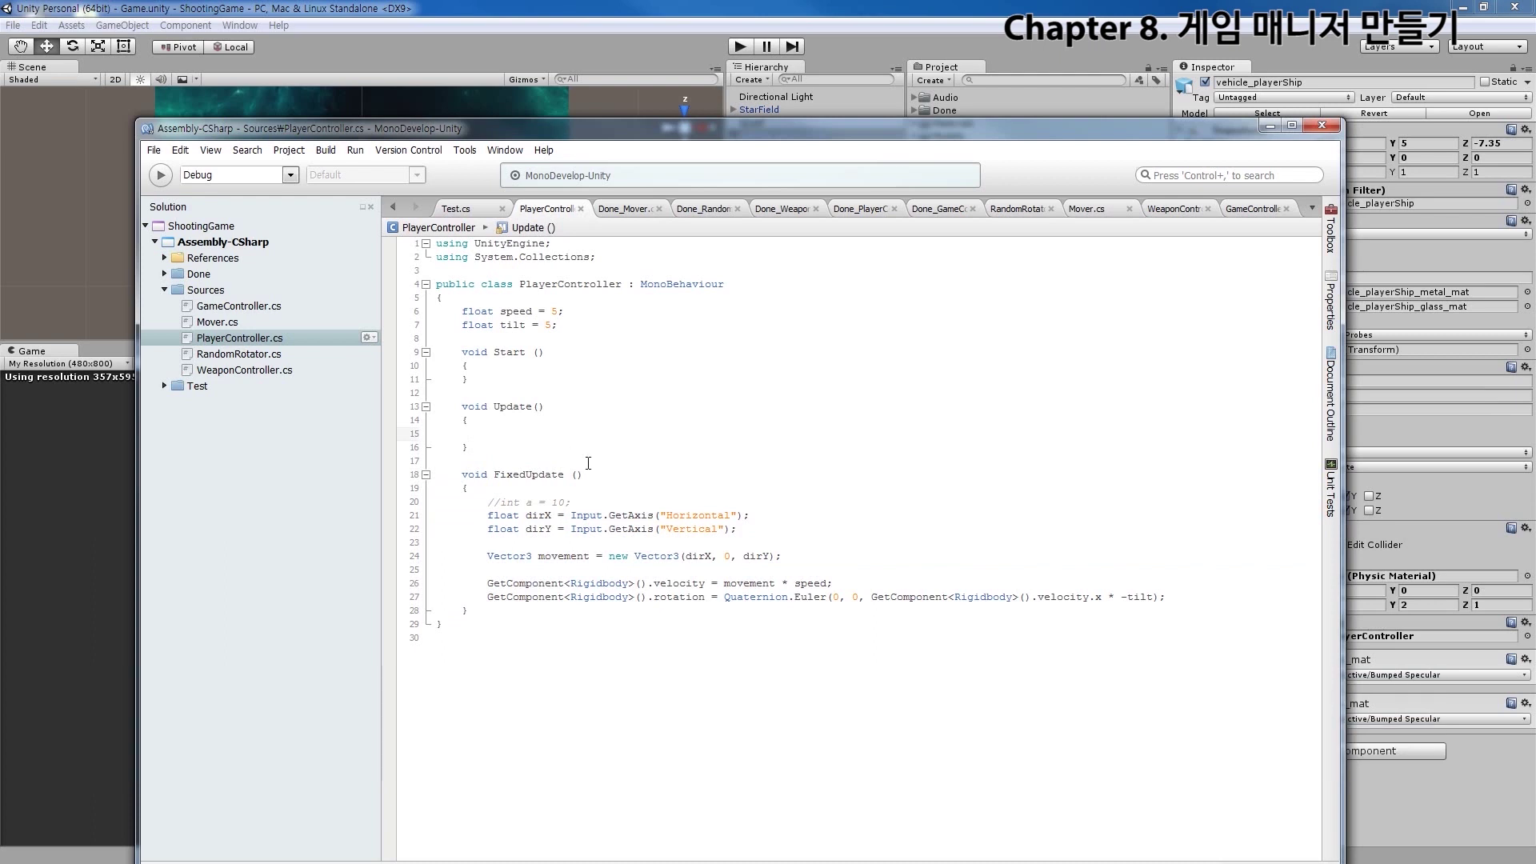
# Inside Update, write an if () statement with an empty brace block
pyautogui.write('if ()')
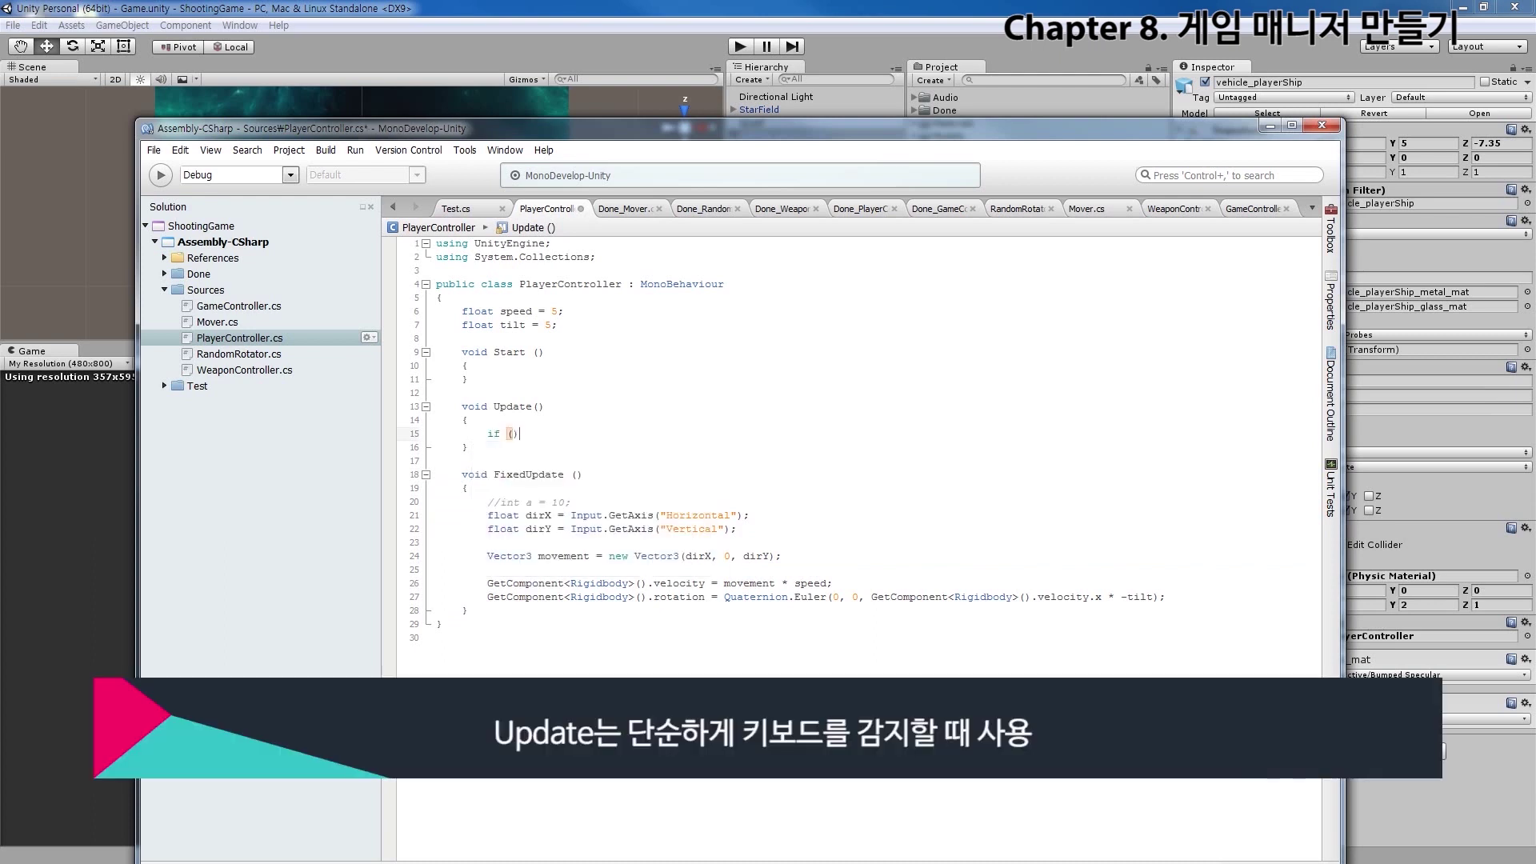
pyautogui.click(507, 433)
pyautogui.moveTo(488, 433); pyautogui.dragTo(520, 434)
pyautogui.click(519, 434)
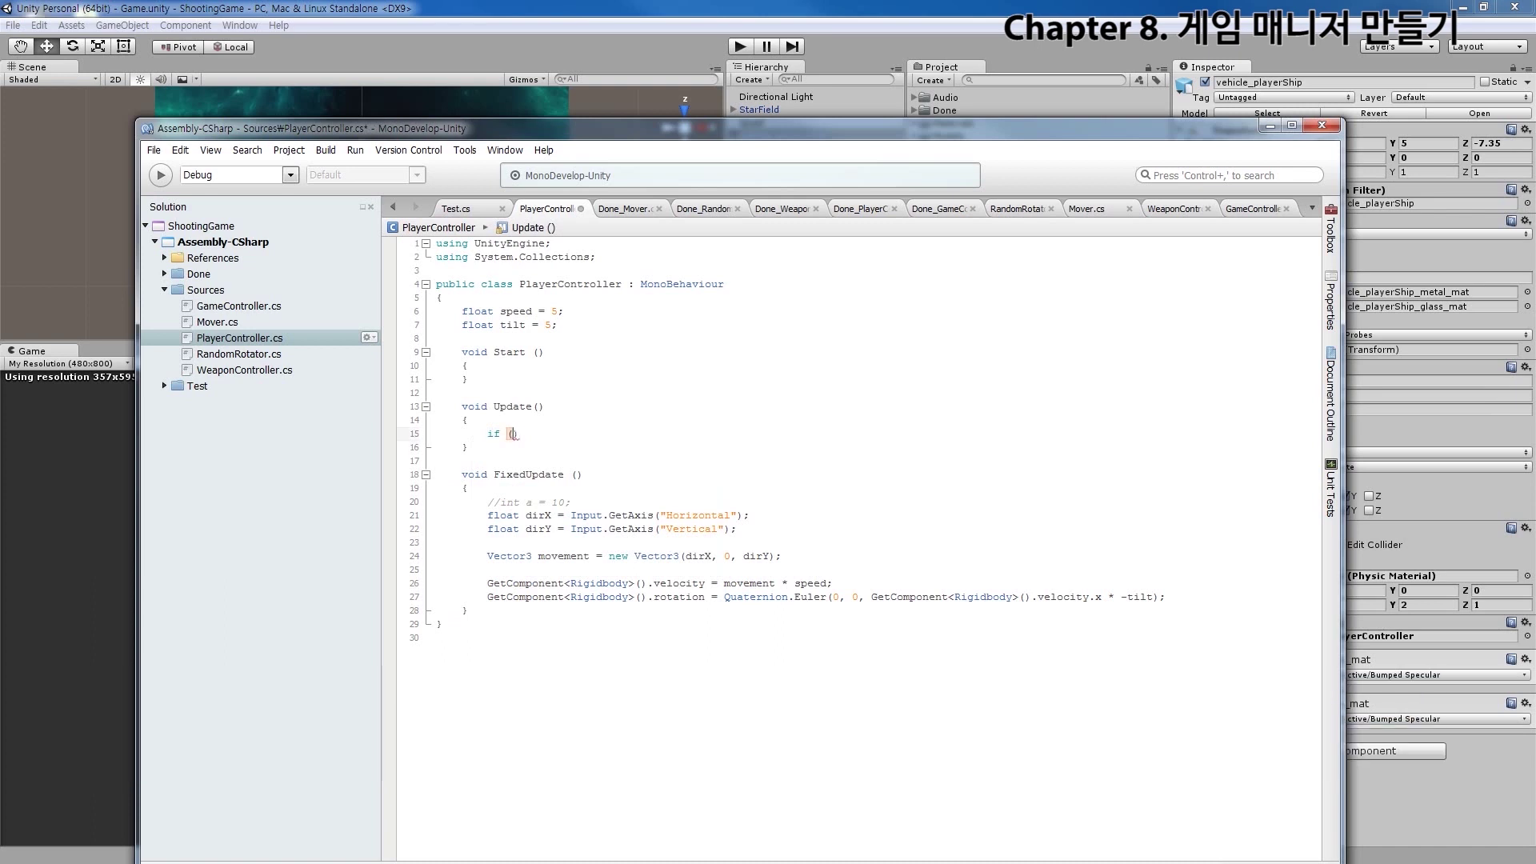
pyautogui.press('Return')
pyautogui.write('{')
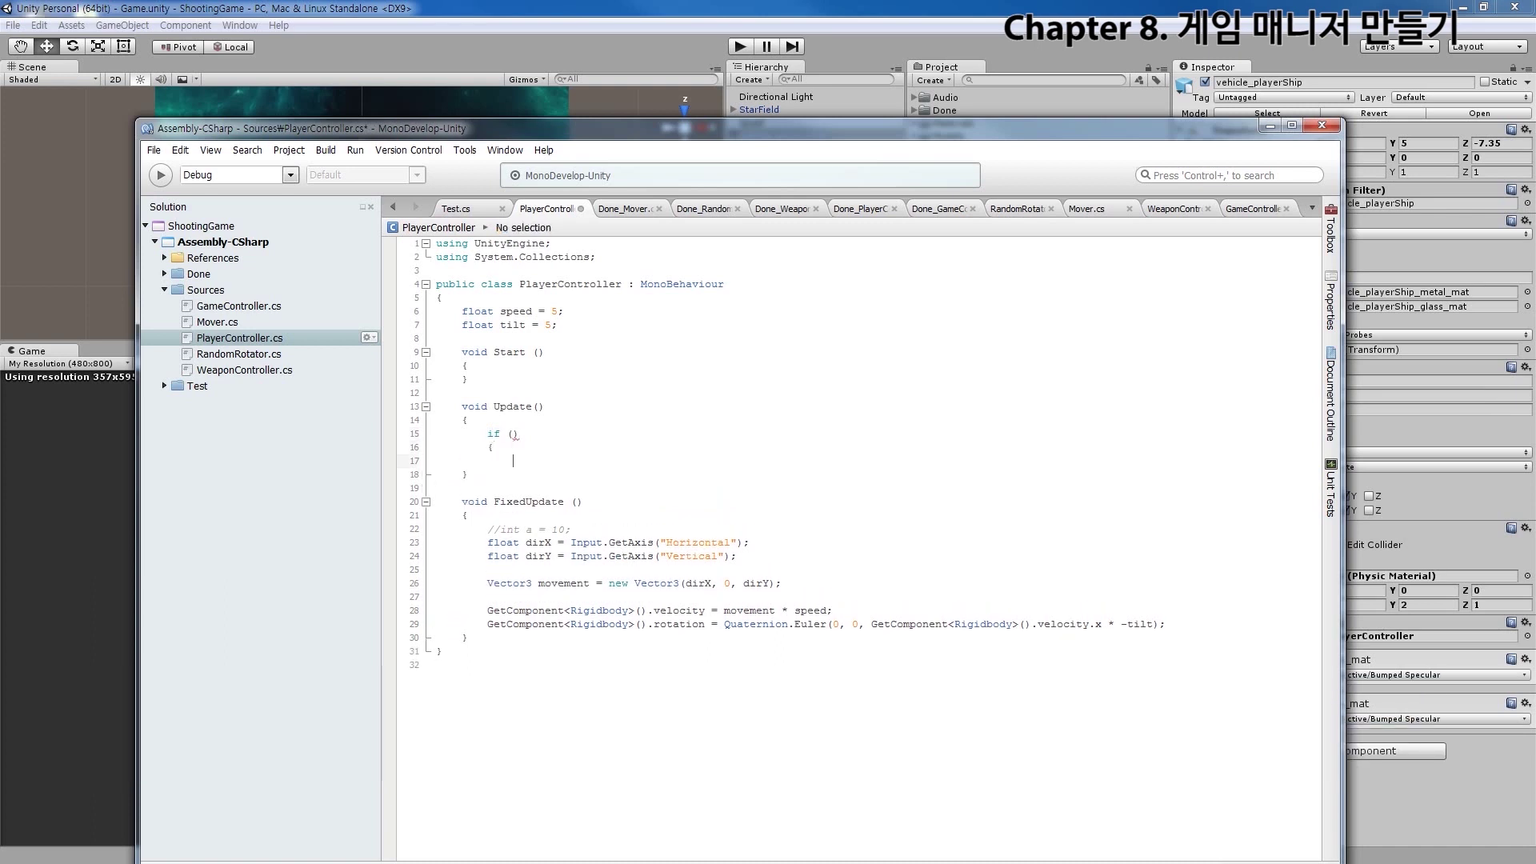
pyautogui.press('Return')
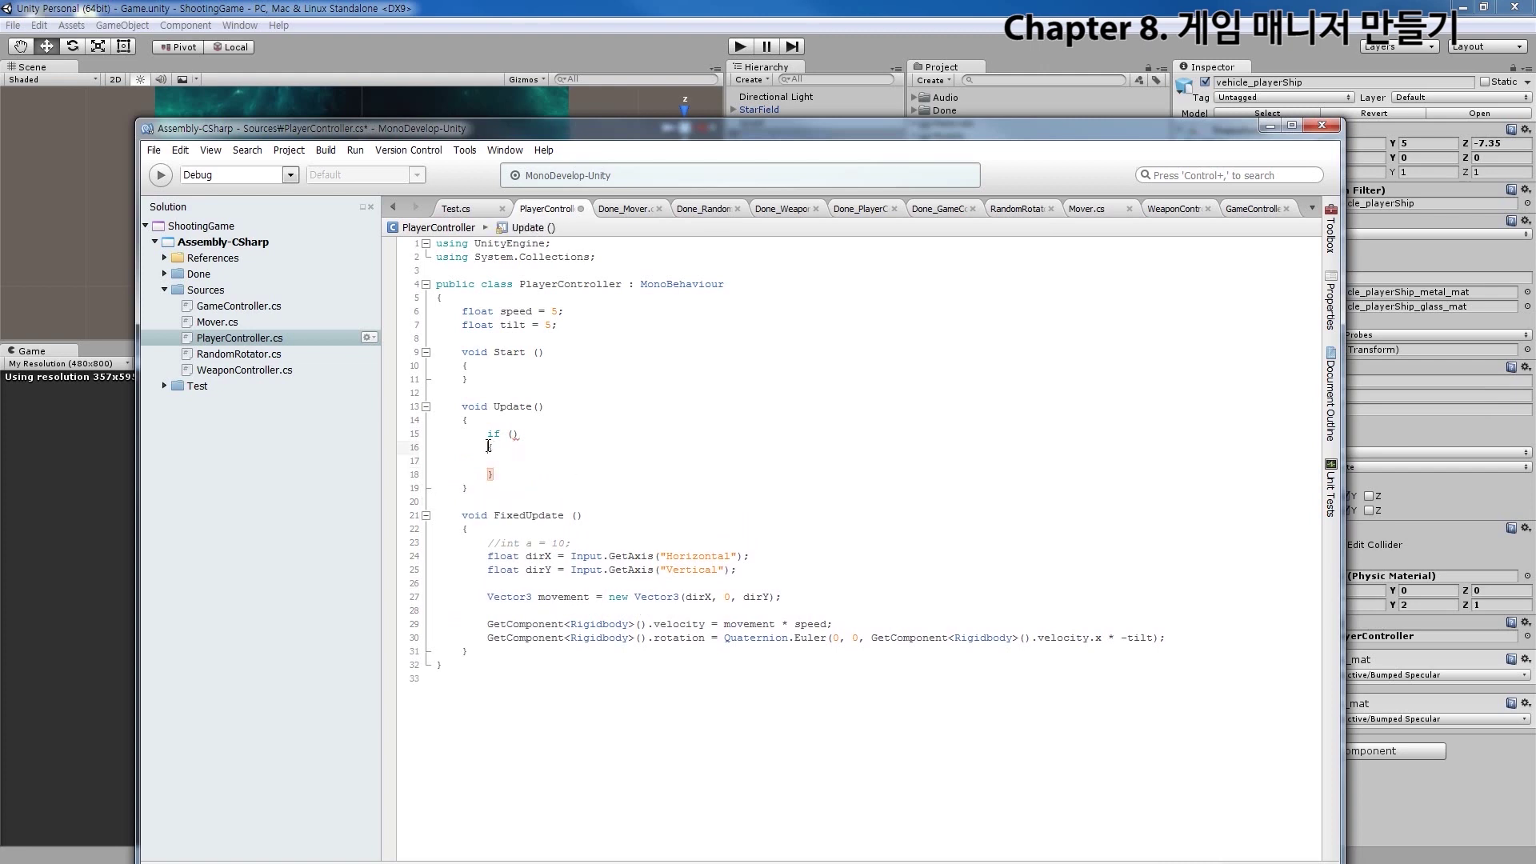
pyautogui.moveTo(489, 445); pyautogui.dragTo(525, 473)
pyautogui.click(525, 482)
# Fill the if condition with Input.GetButtonDown("Fire1") and save
pyautogui.click(513, 435)
pyautogui.write('Input.')
pyautogui.write('get')
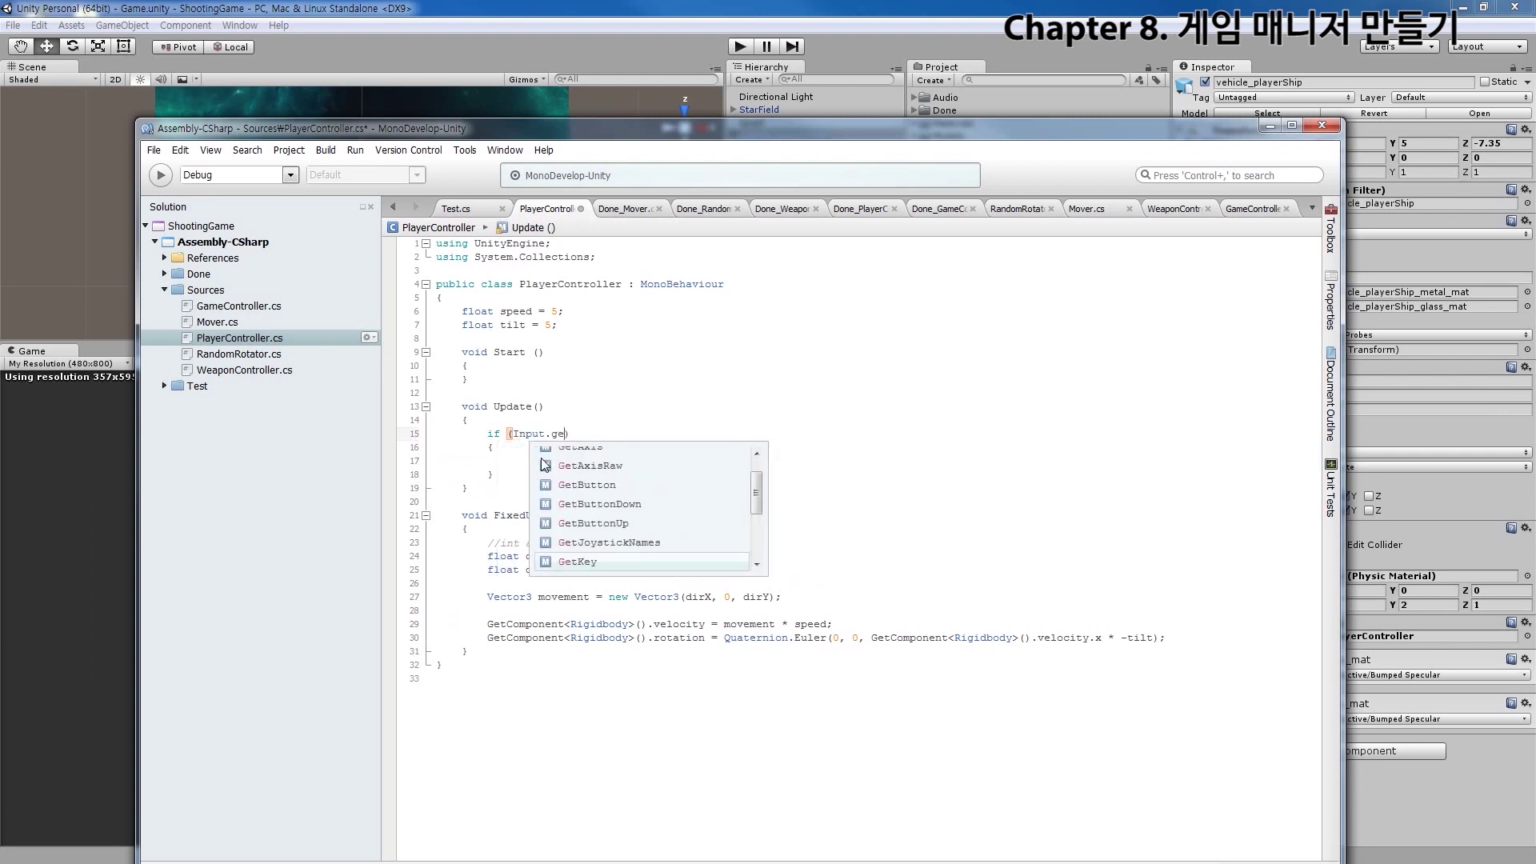
pyautogui.write('buttond')
pyautogui.press('Return')
pyautogui.write('()')
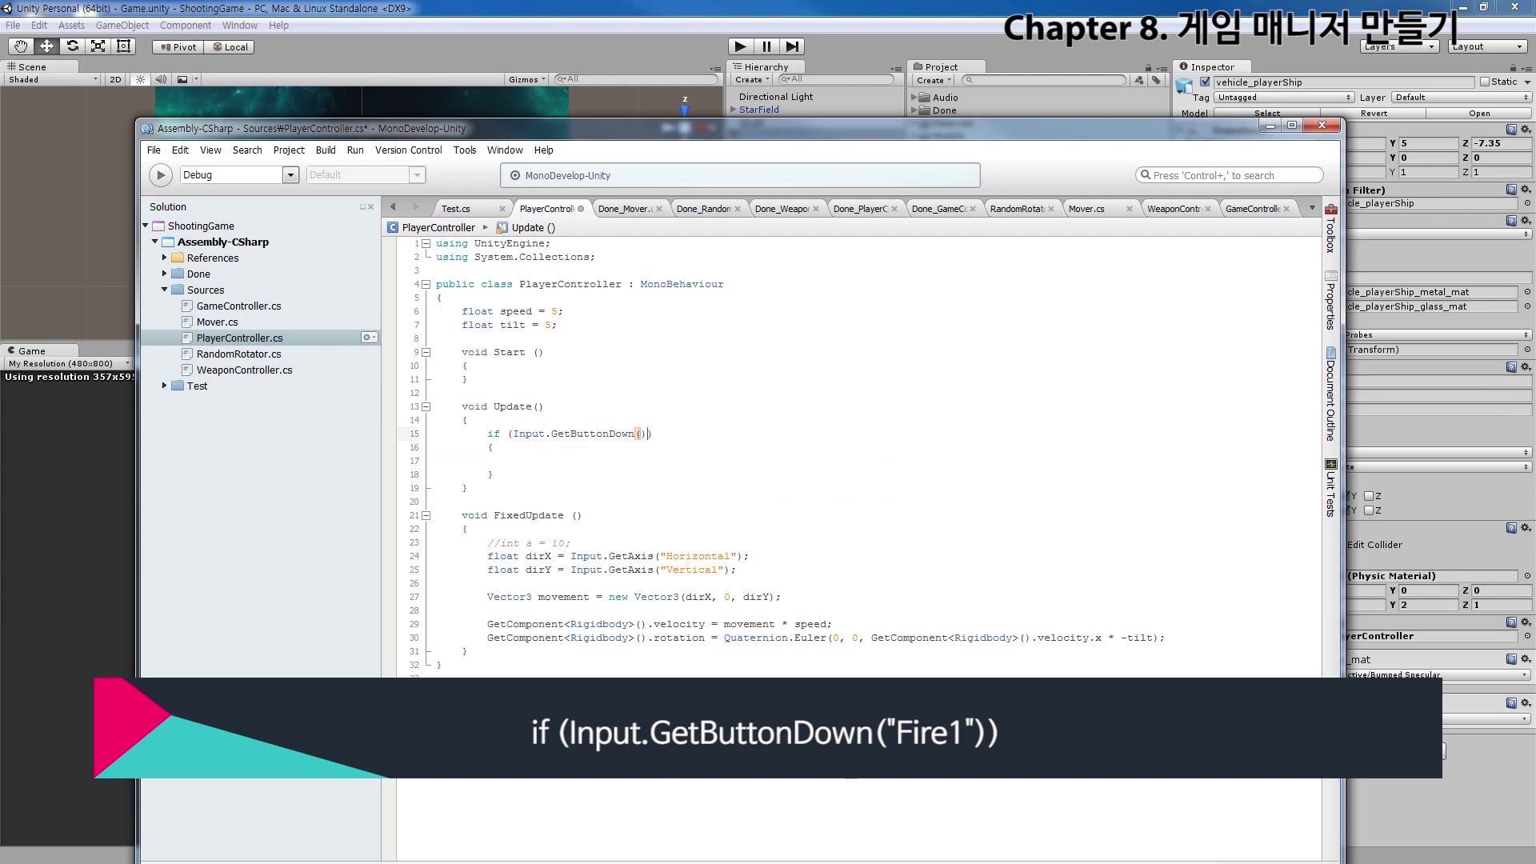
pyautogui.write('"')
pyautogui.write('Fire"')
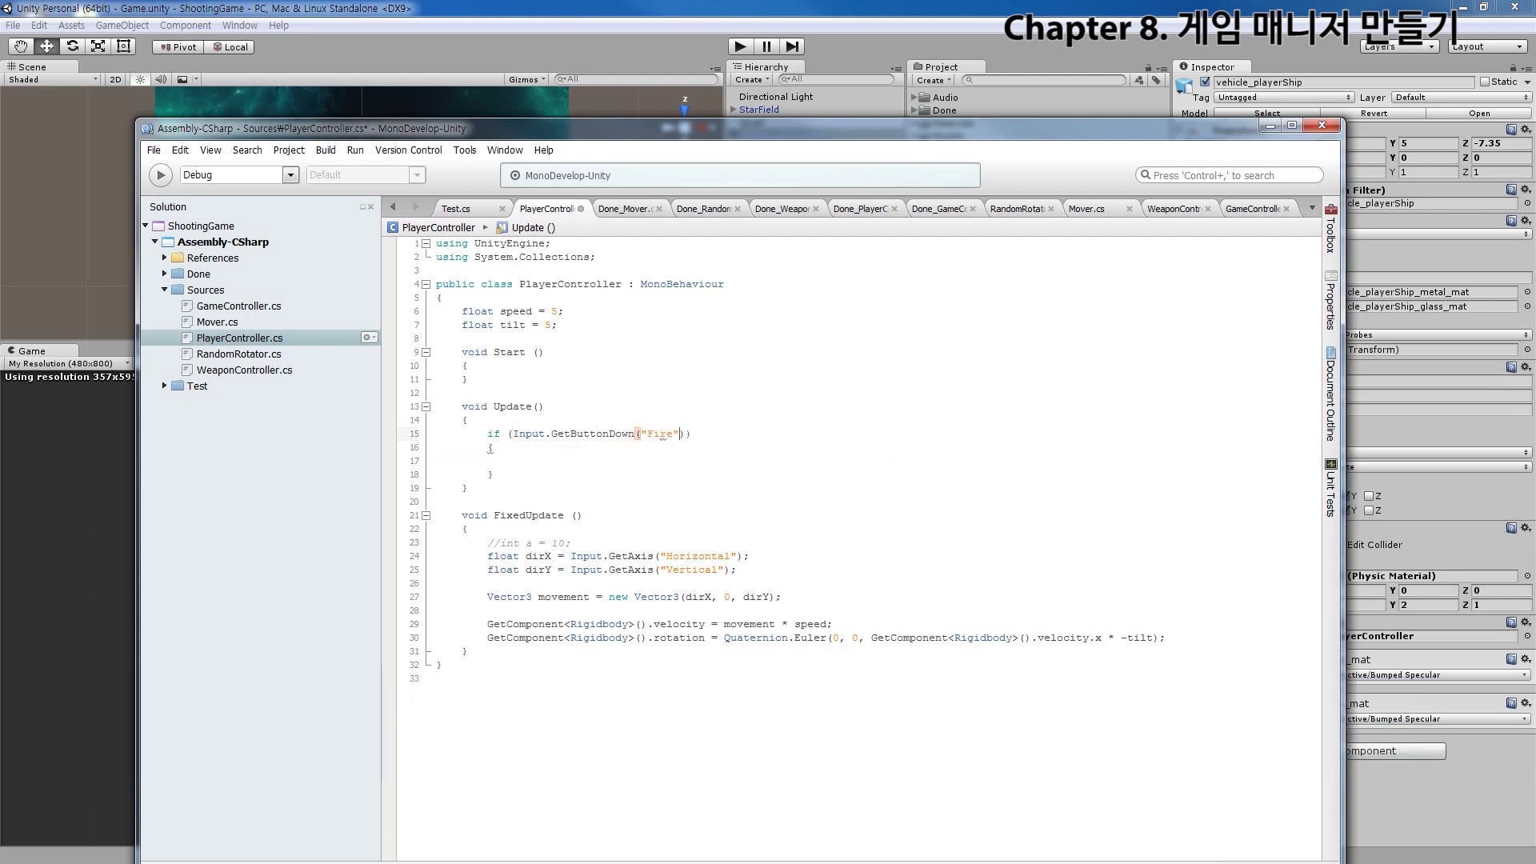
pyautogui.hotkey('ctrl', 's')
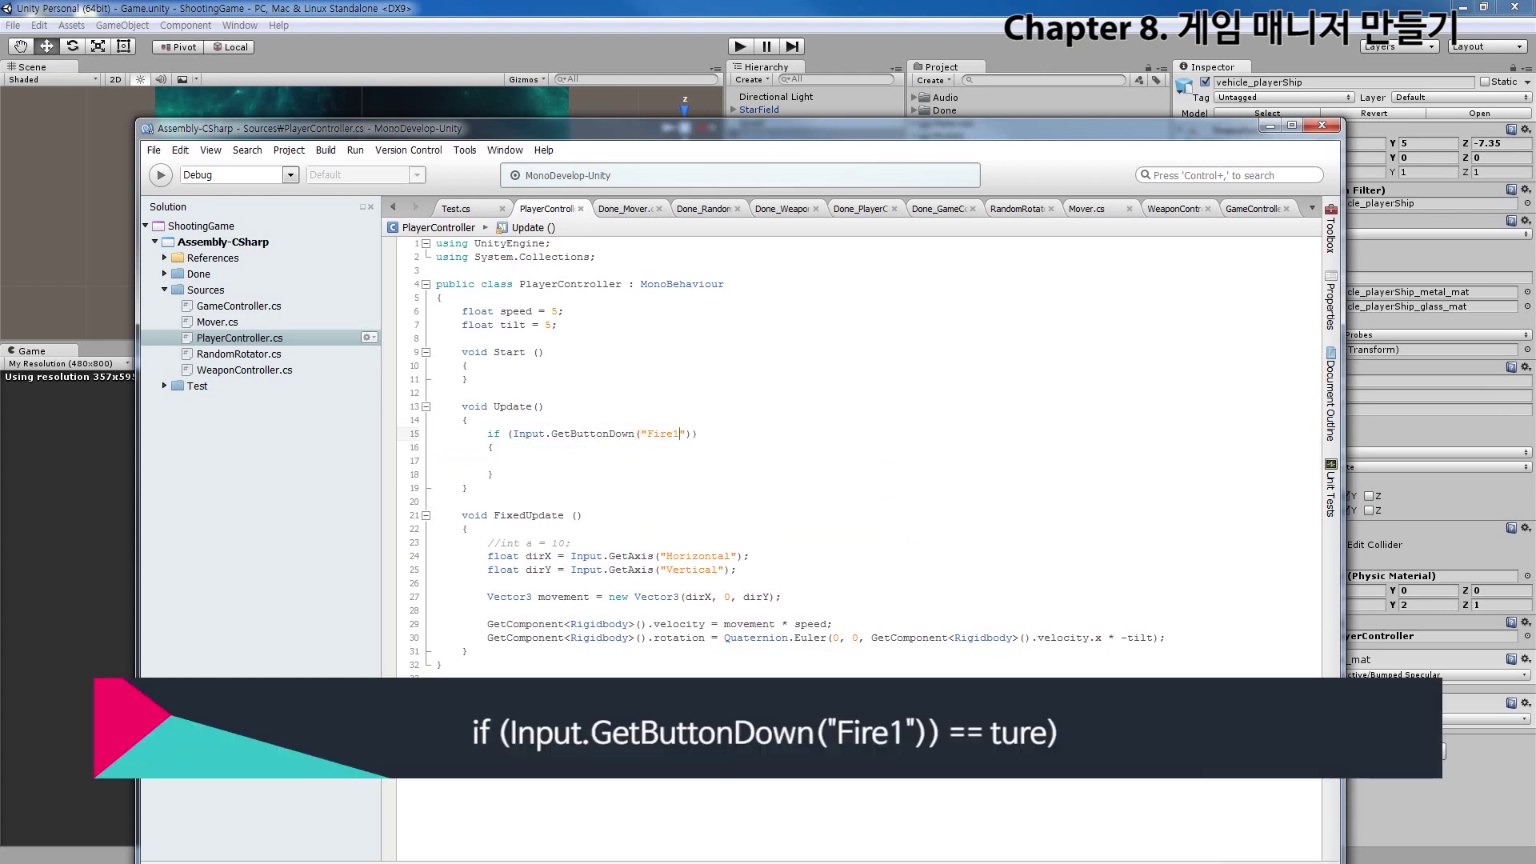
# Append == true to the condition, save, and remove the stray space
pyautogui.press('Down')
pyautogui.press('Down')
pyautogui.press('Up')
pyautogui.press('Up')
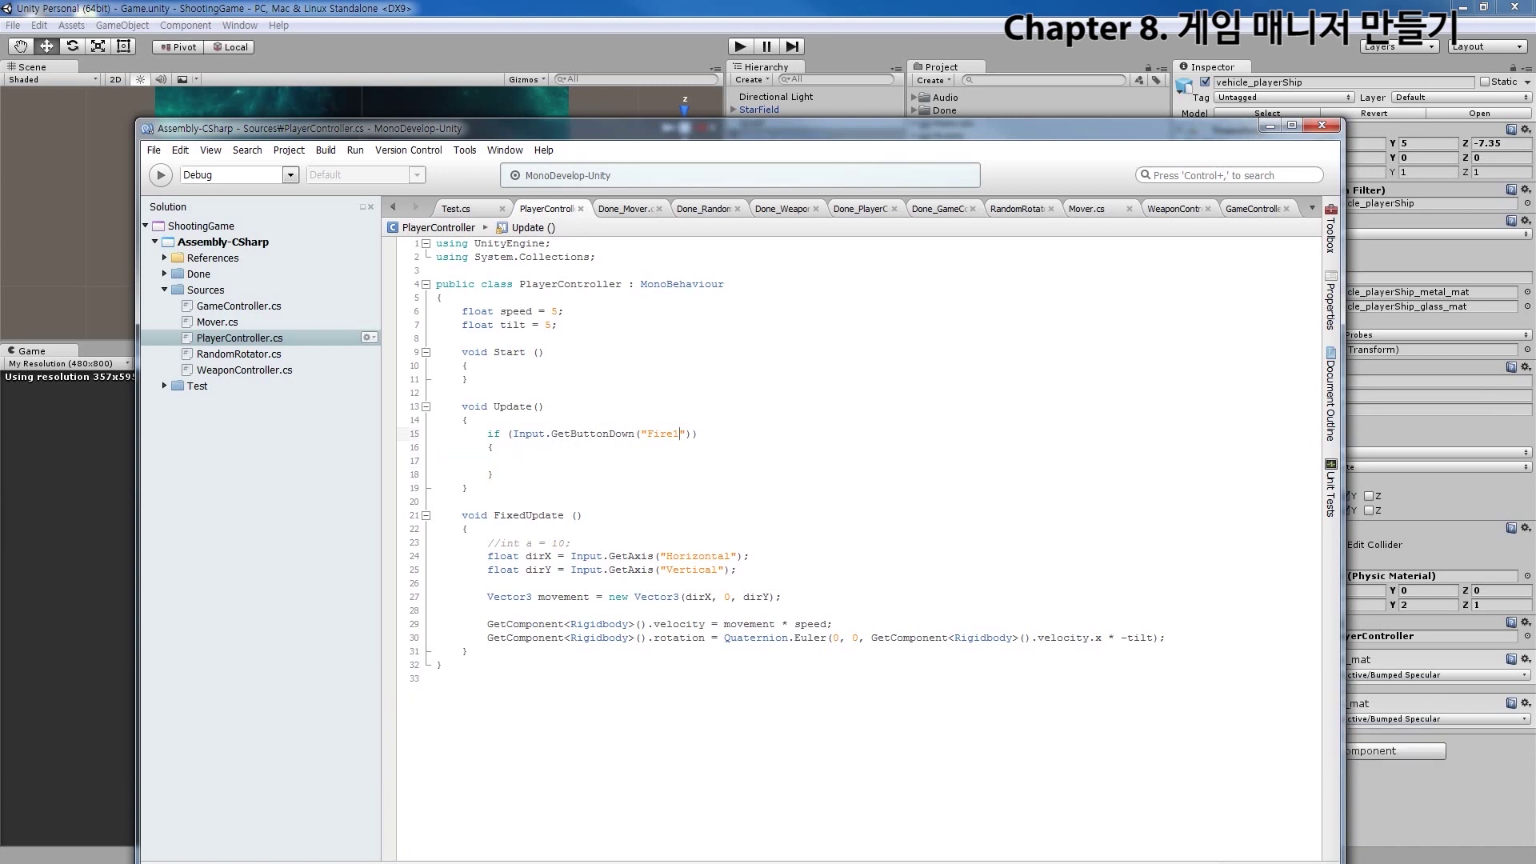
pyautogui.press('Right')
pyautogui.write('== tru')
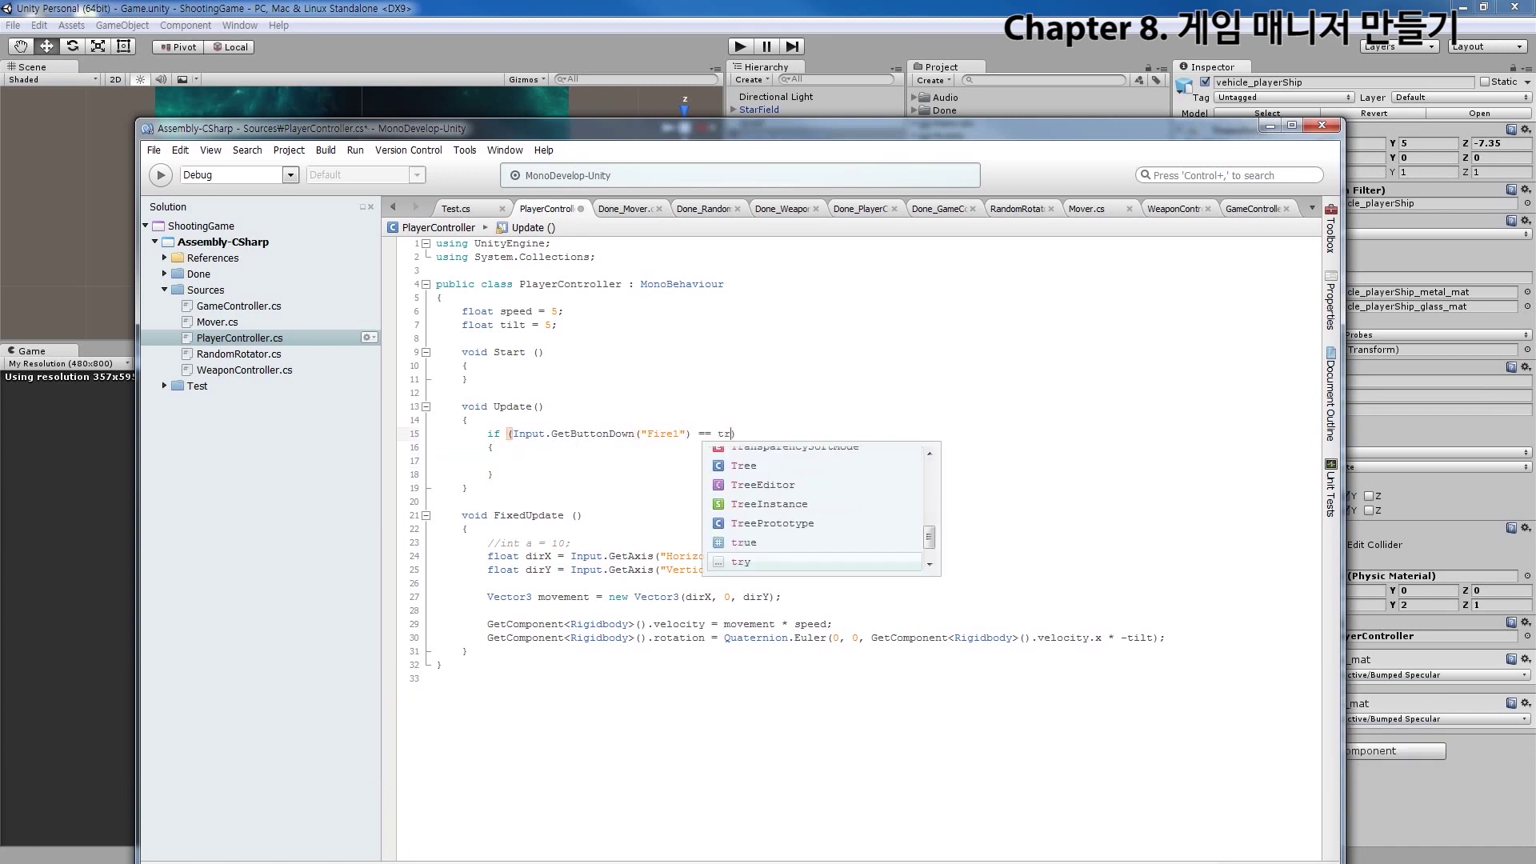
pyautogui.press('Return')
pyautogui.hotkey('ctrl', 's')
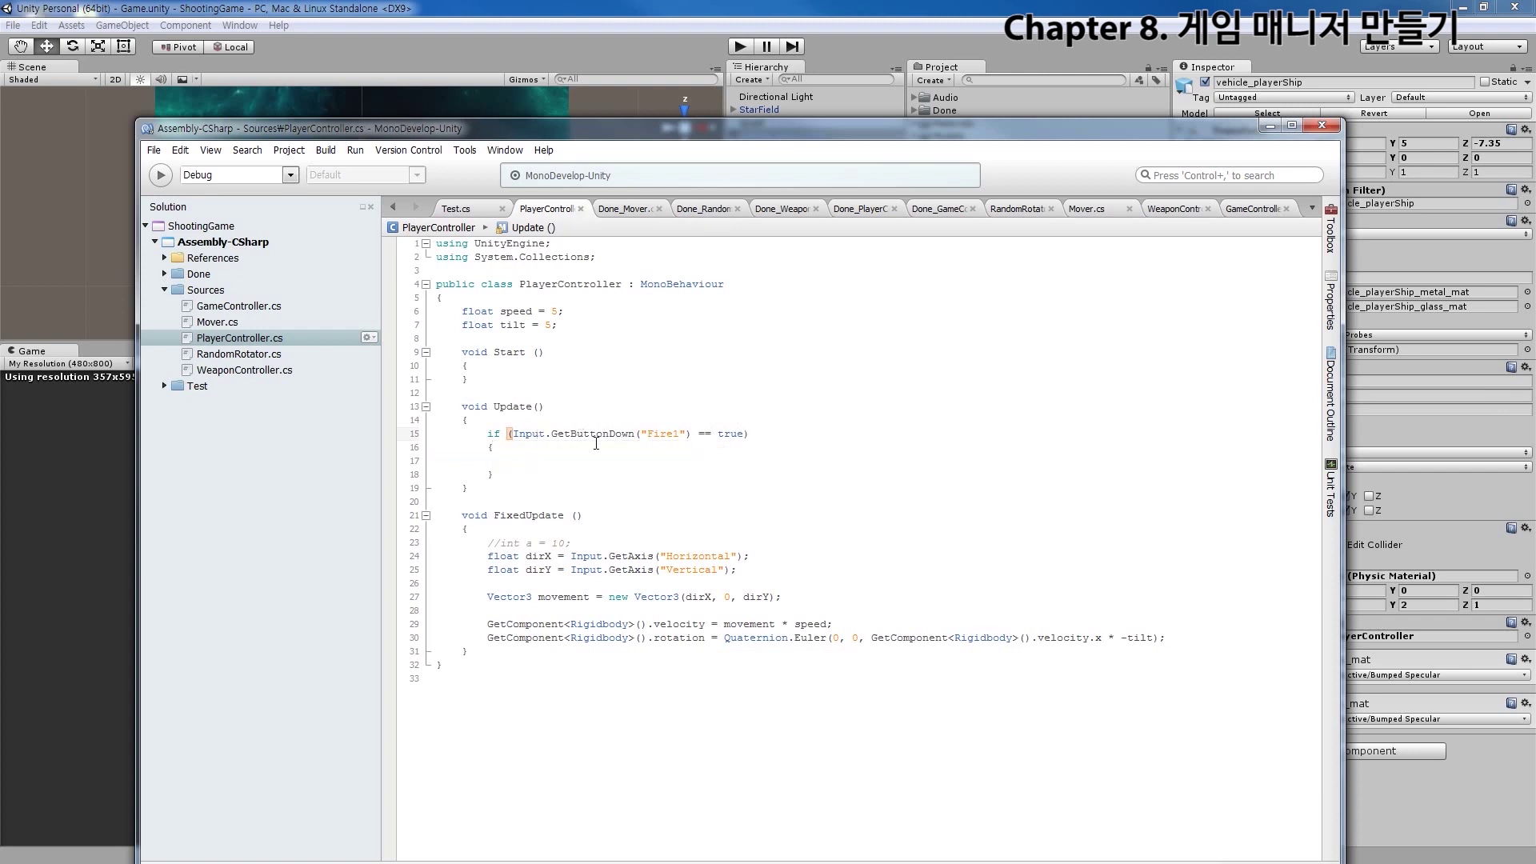
pyautogui.doubleClick(600, 437)
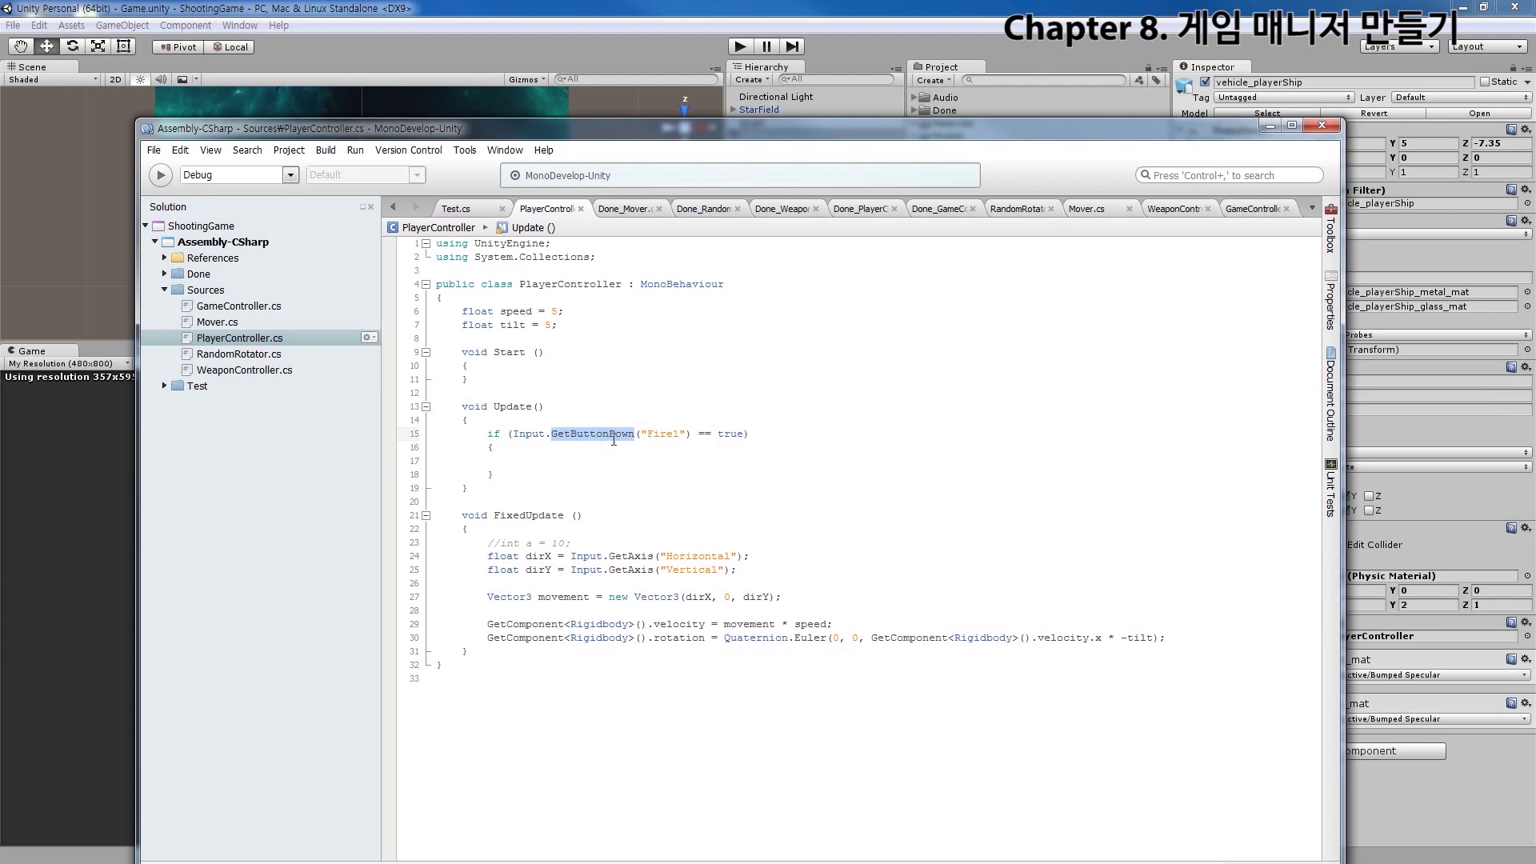
pyautogui.click(704, 433)
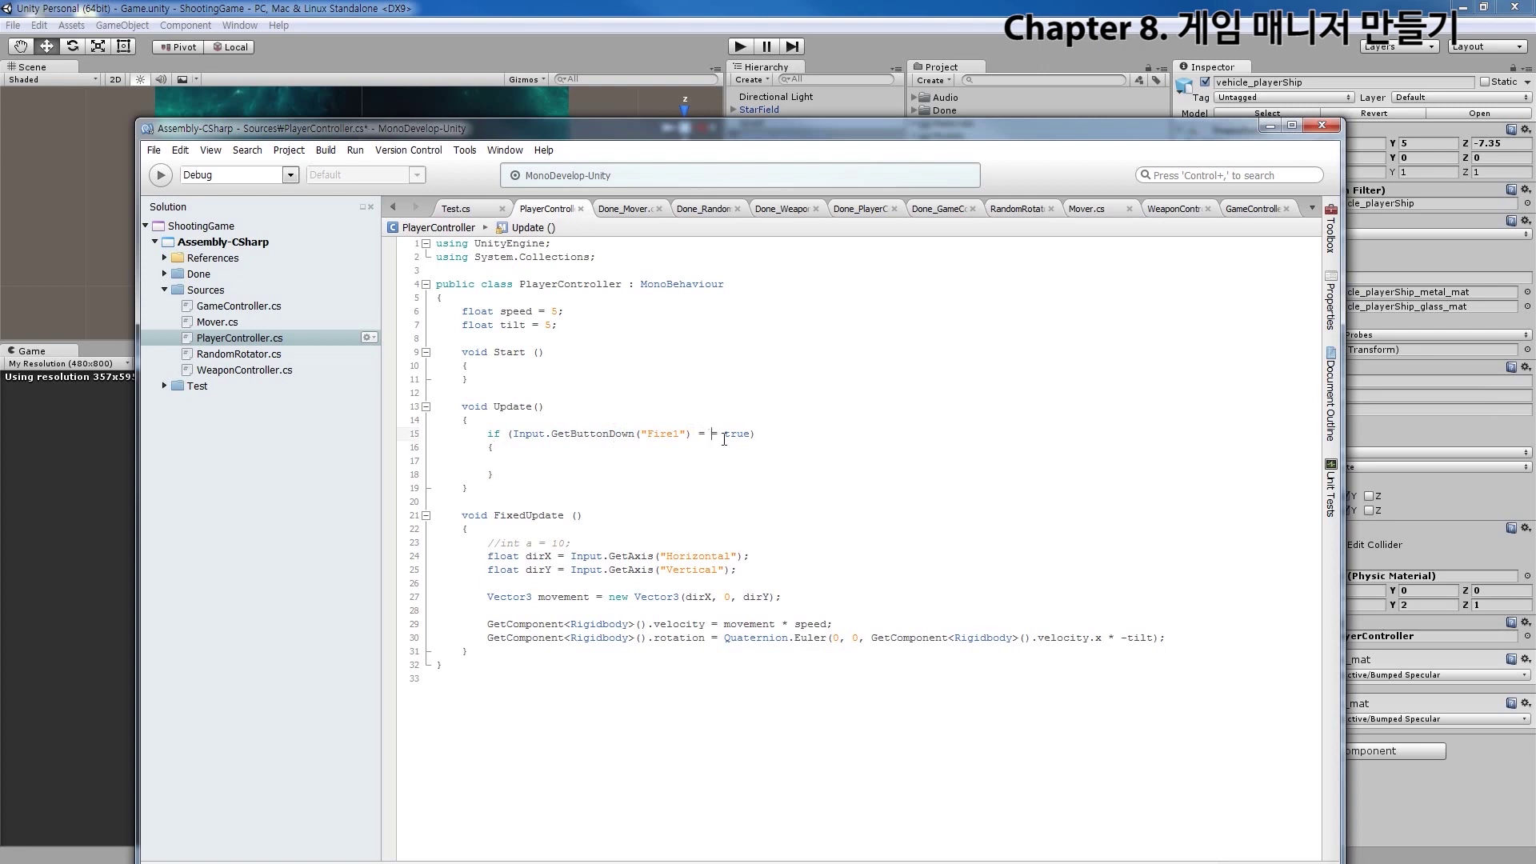
pyautogui.press('BackSpace')
pyautogui.press('Down')
pyautogui.press('Down')
pyautogui.click(664, 301)
# Declare public GameObject shot and public Transform firePosition fields, then save
pyautogui.press('Return')
pyautogui.write('public')
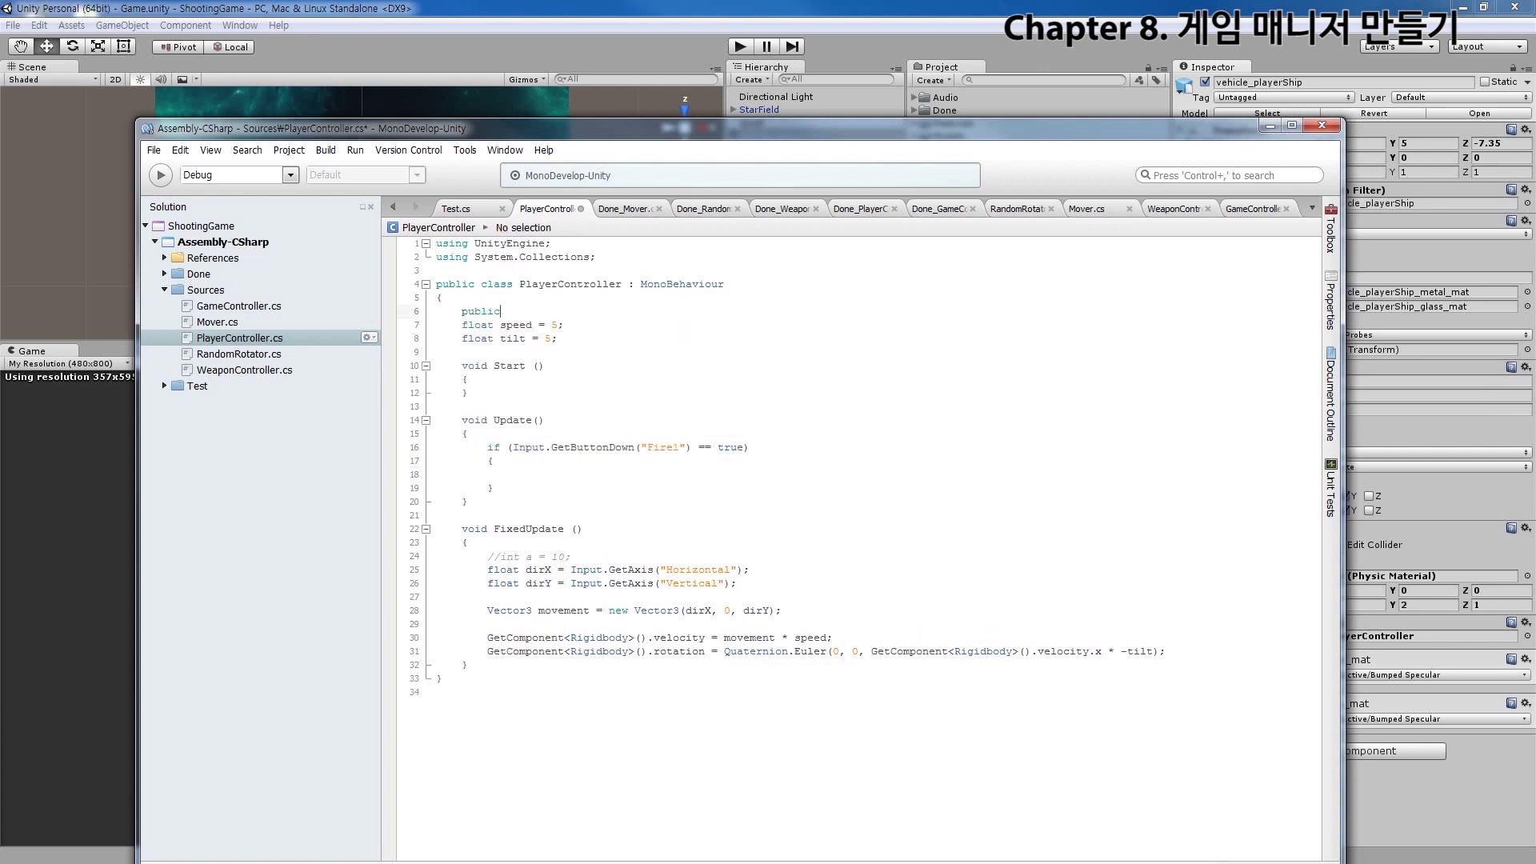
pyautogui.write(' Game')
pyautogui.press('space')
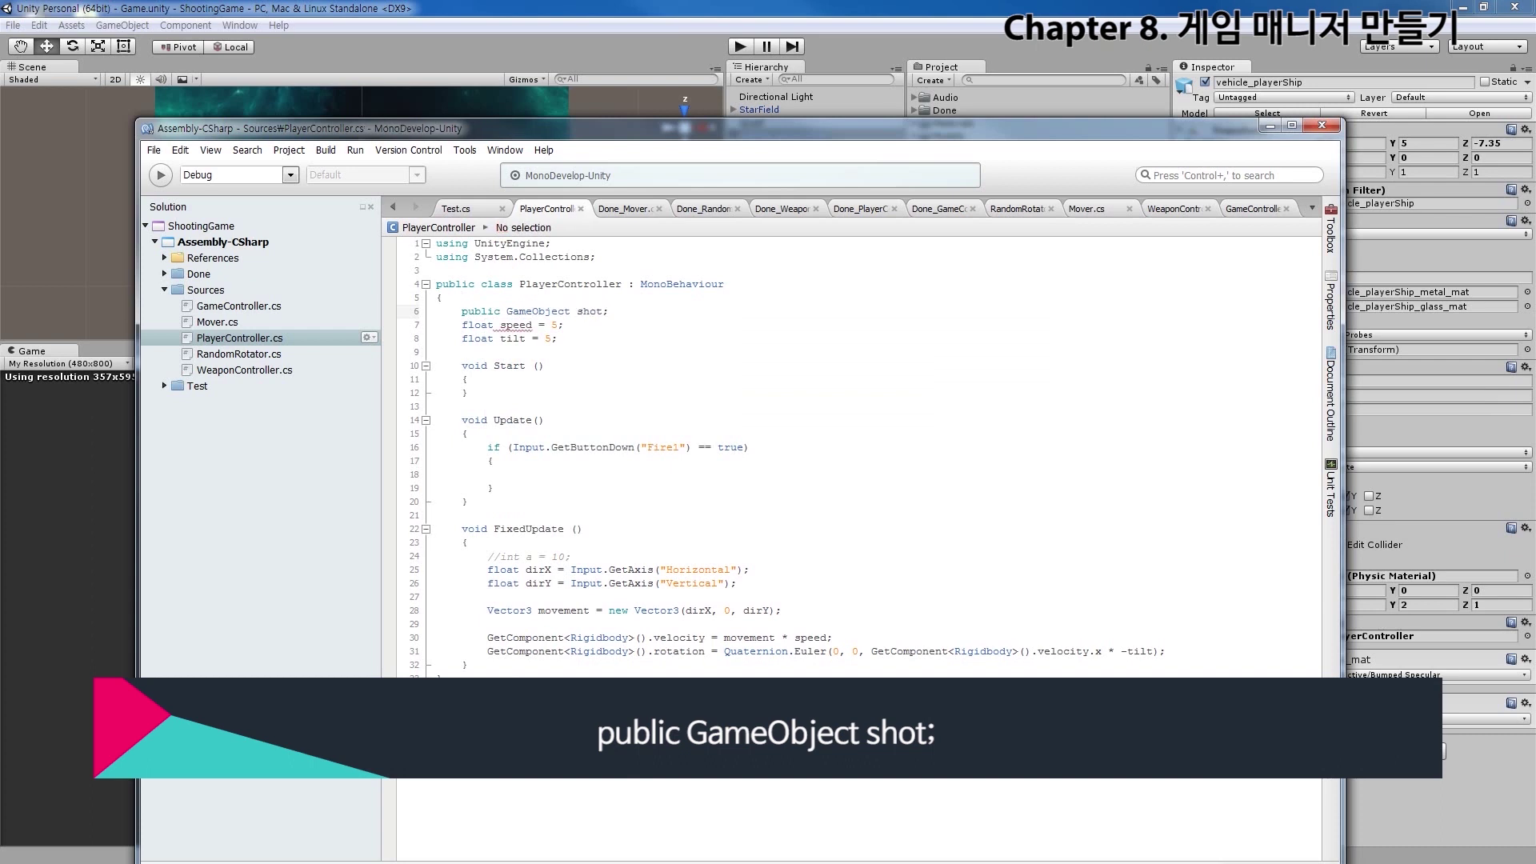
pyautogui.press('Return')
pyautogui.write('public ')
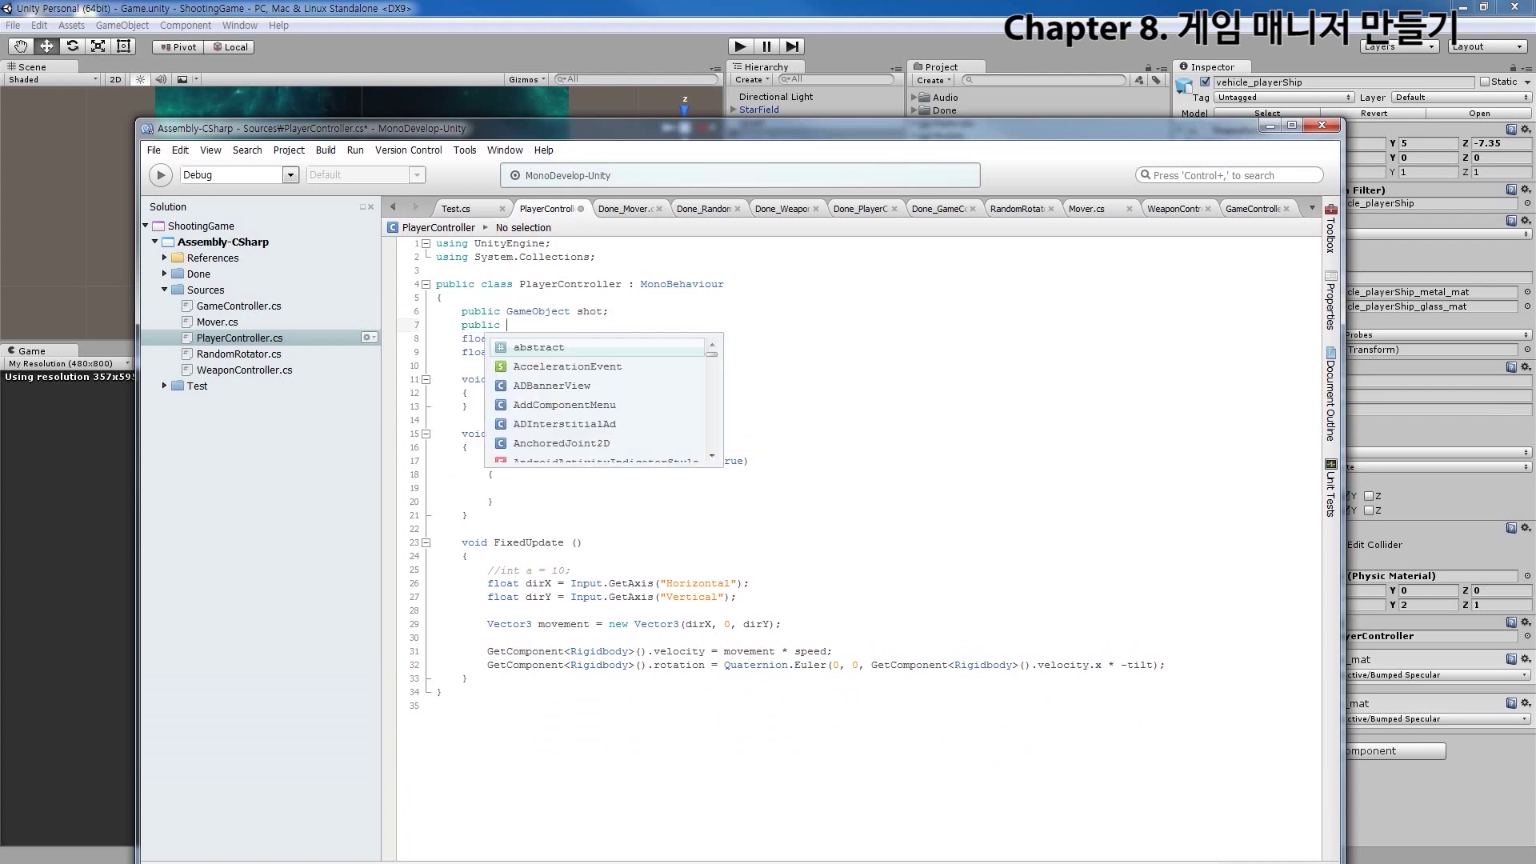
pyautogui.write('G')
pyautogui.write('ransform fireP')
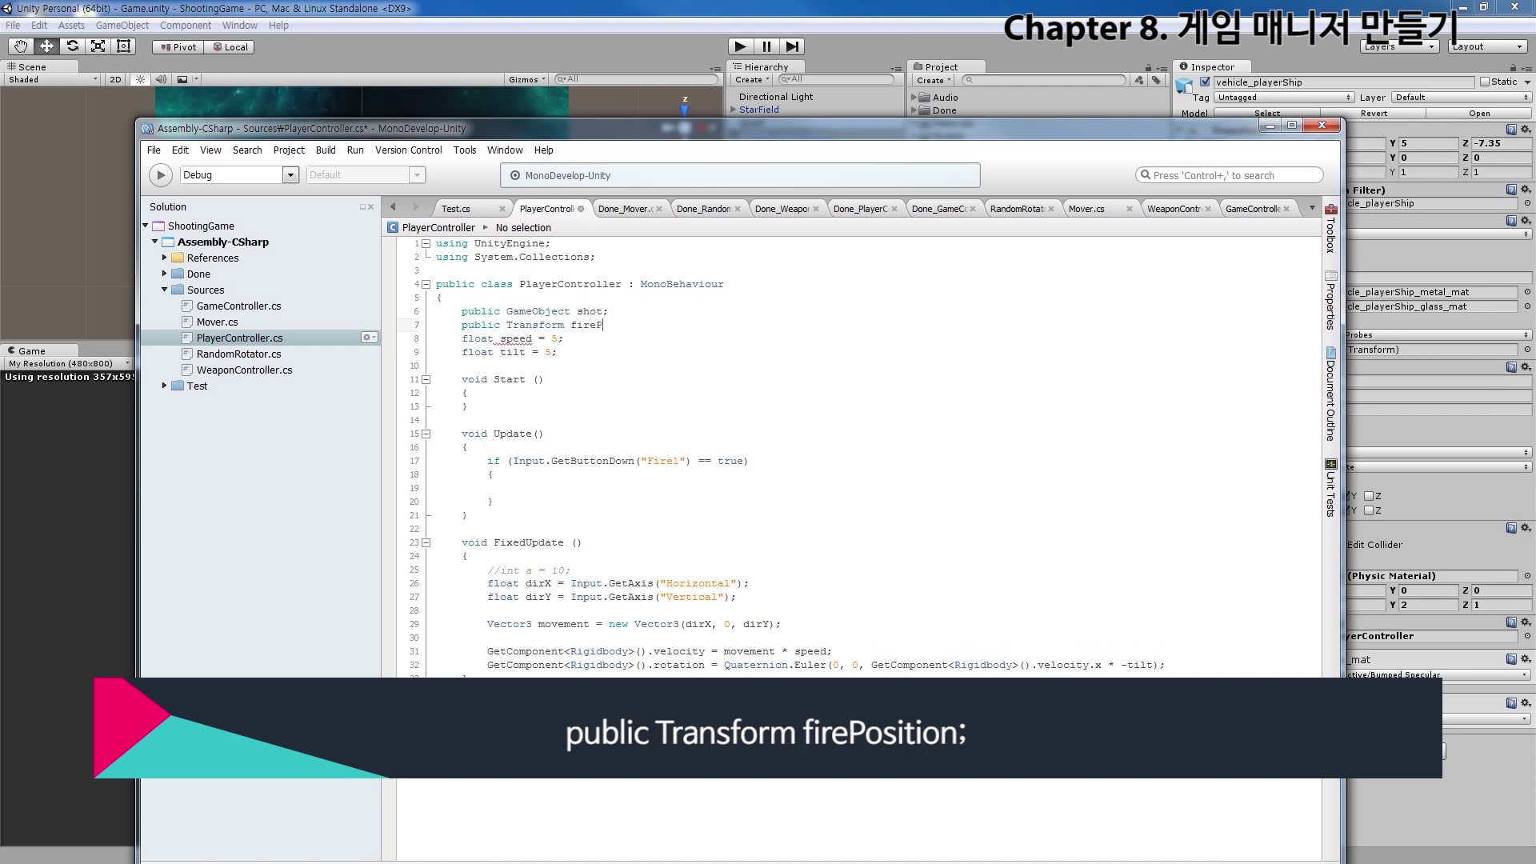
pyautogui.write(' si')
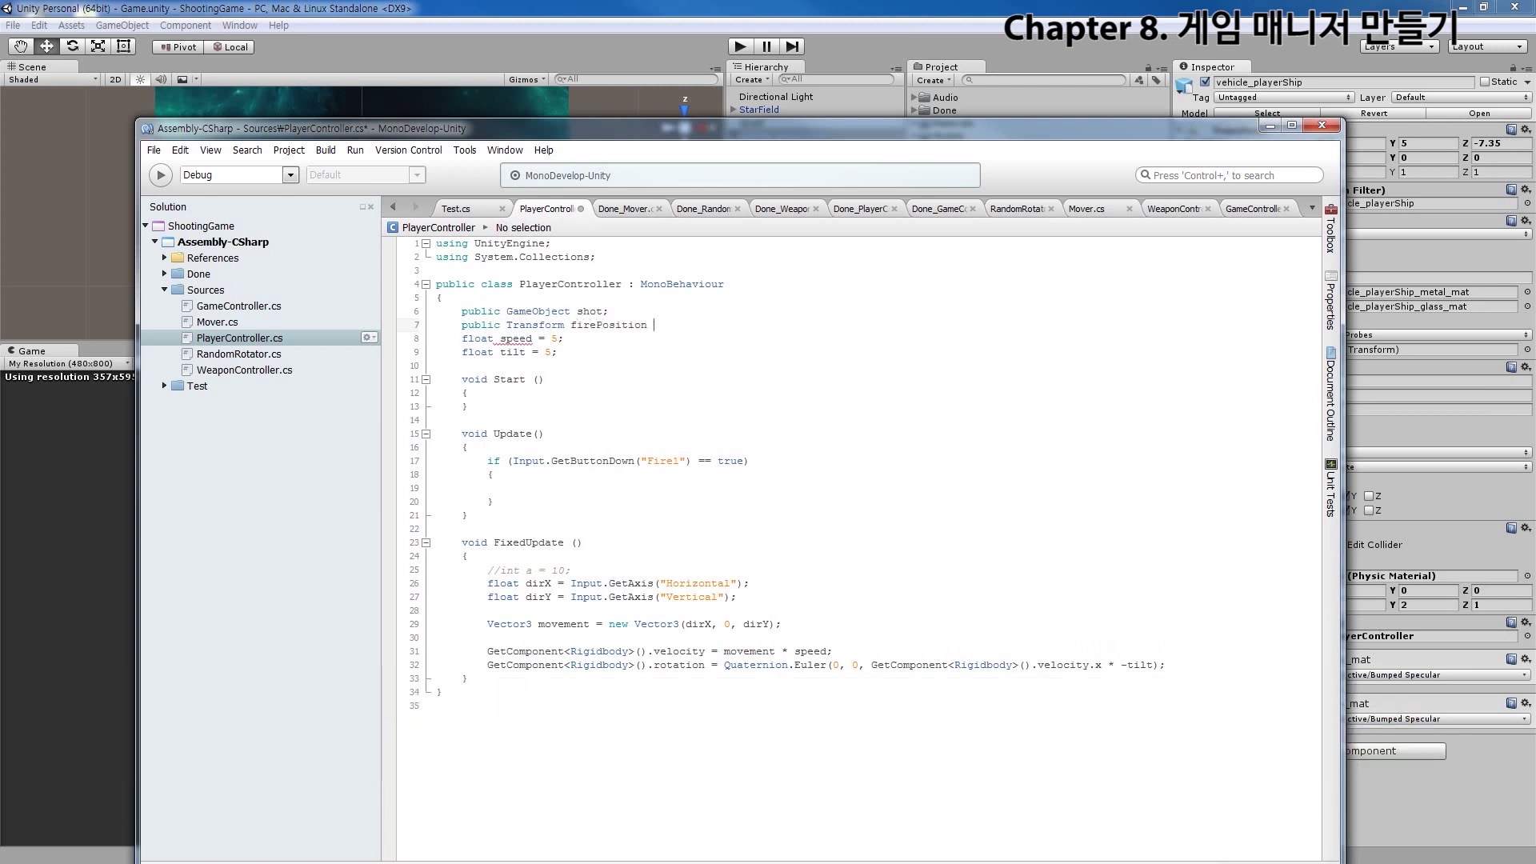
pyautogui.write(';')
pyautogui.press('Return')
pyautogui.hotkey('ctrl', 's')
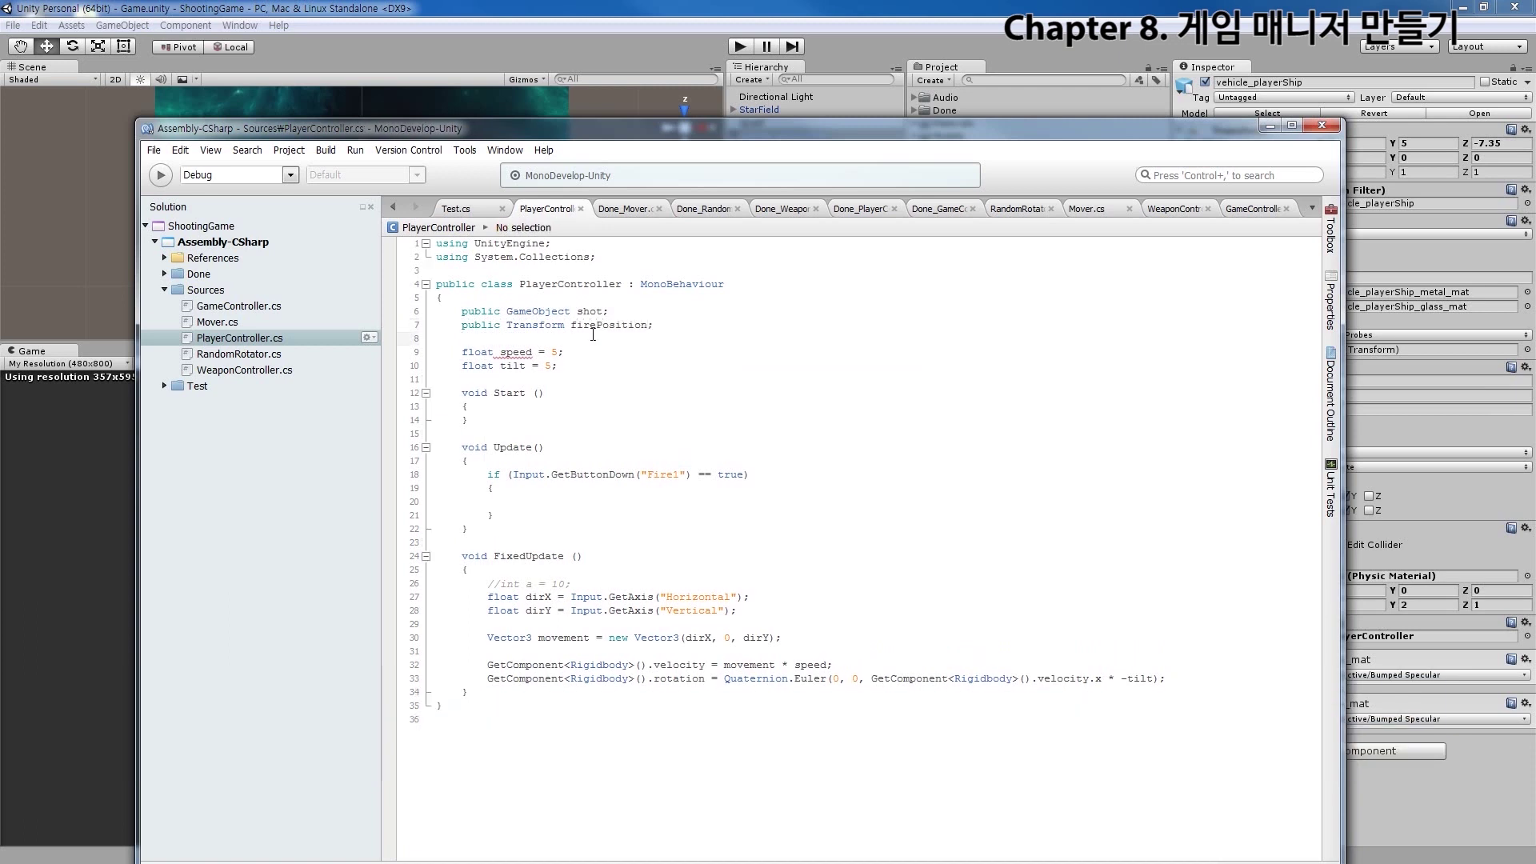
# Review the new shot and firePosition declarations, then return to Unity
pyautogui.doubleClick(585, 313)
pyautogui.doubleClick(621, 324)
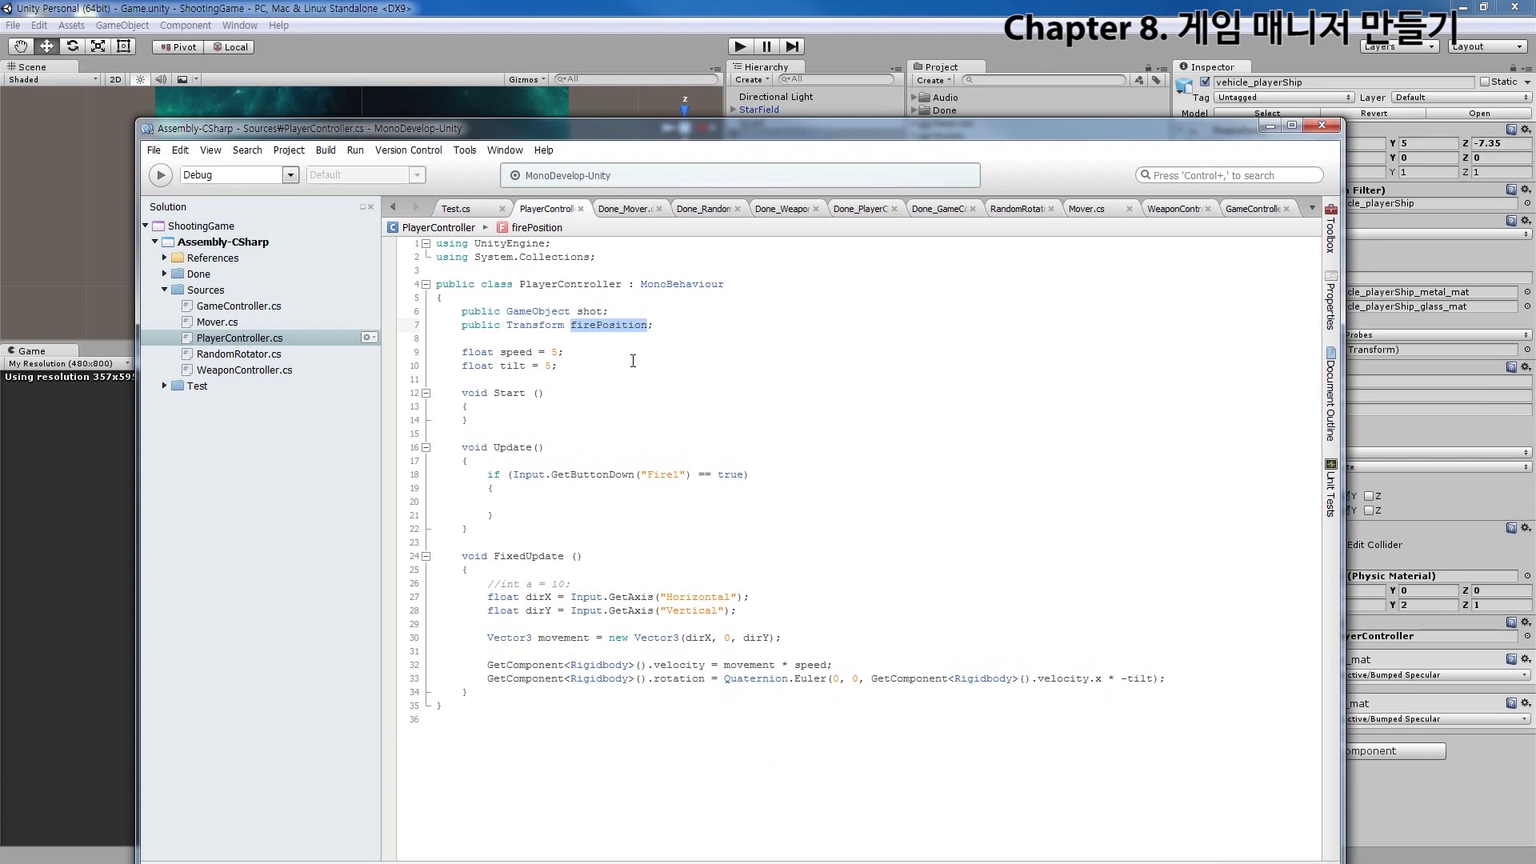
pyautogui.click(656, 376)
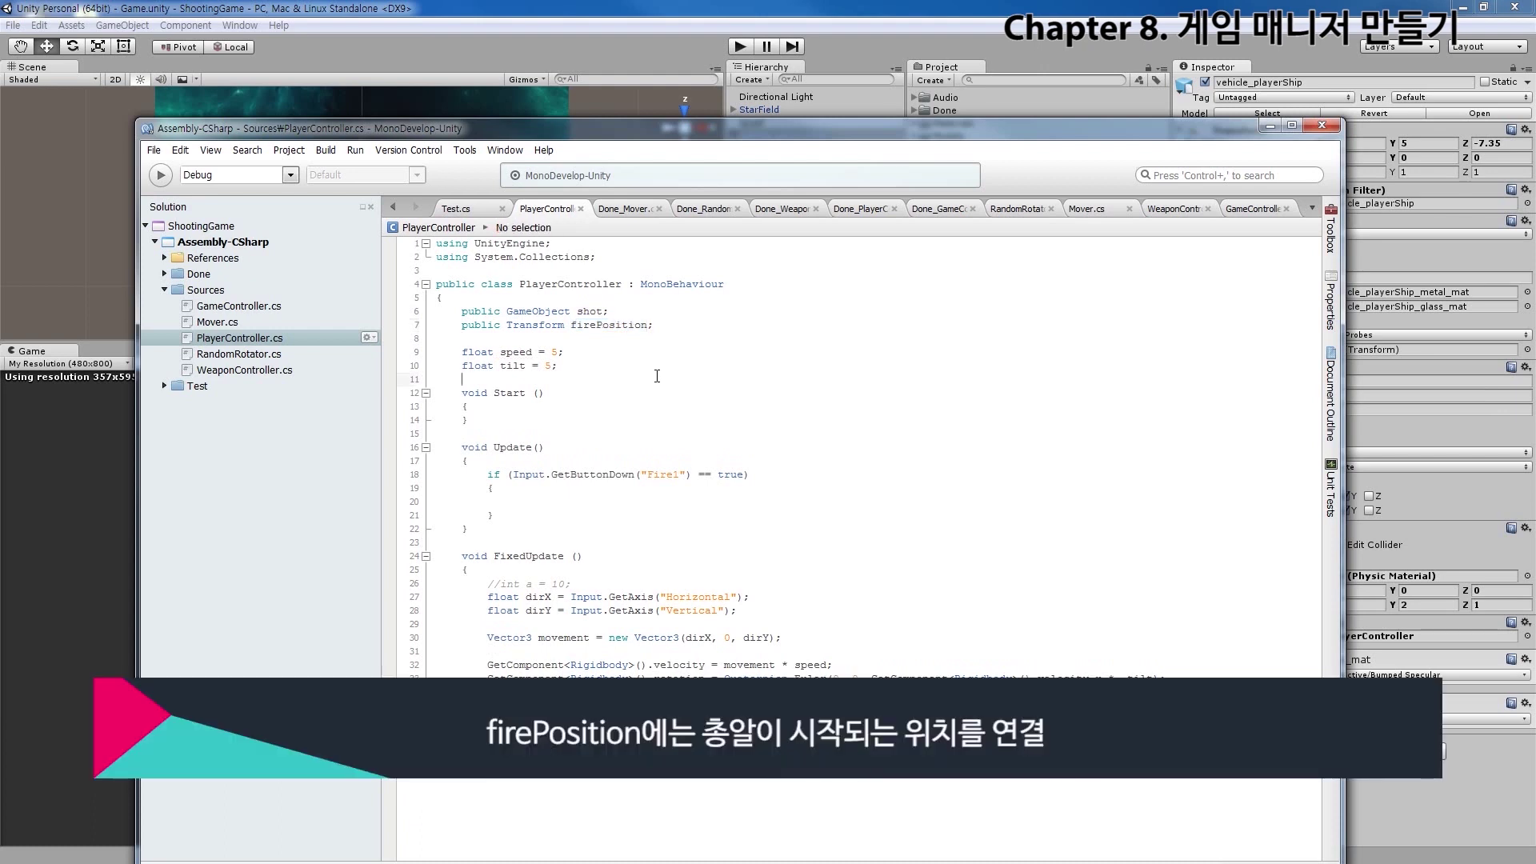
pyautogui.doubleClick(610, 328)
pyautogui.click(639, 411)
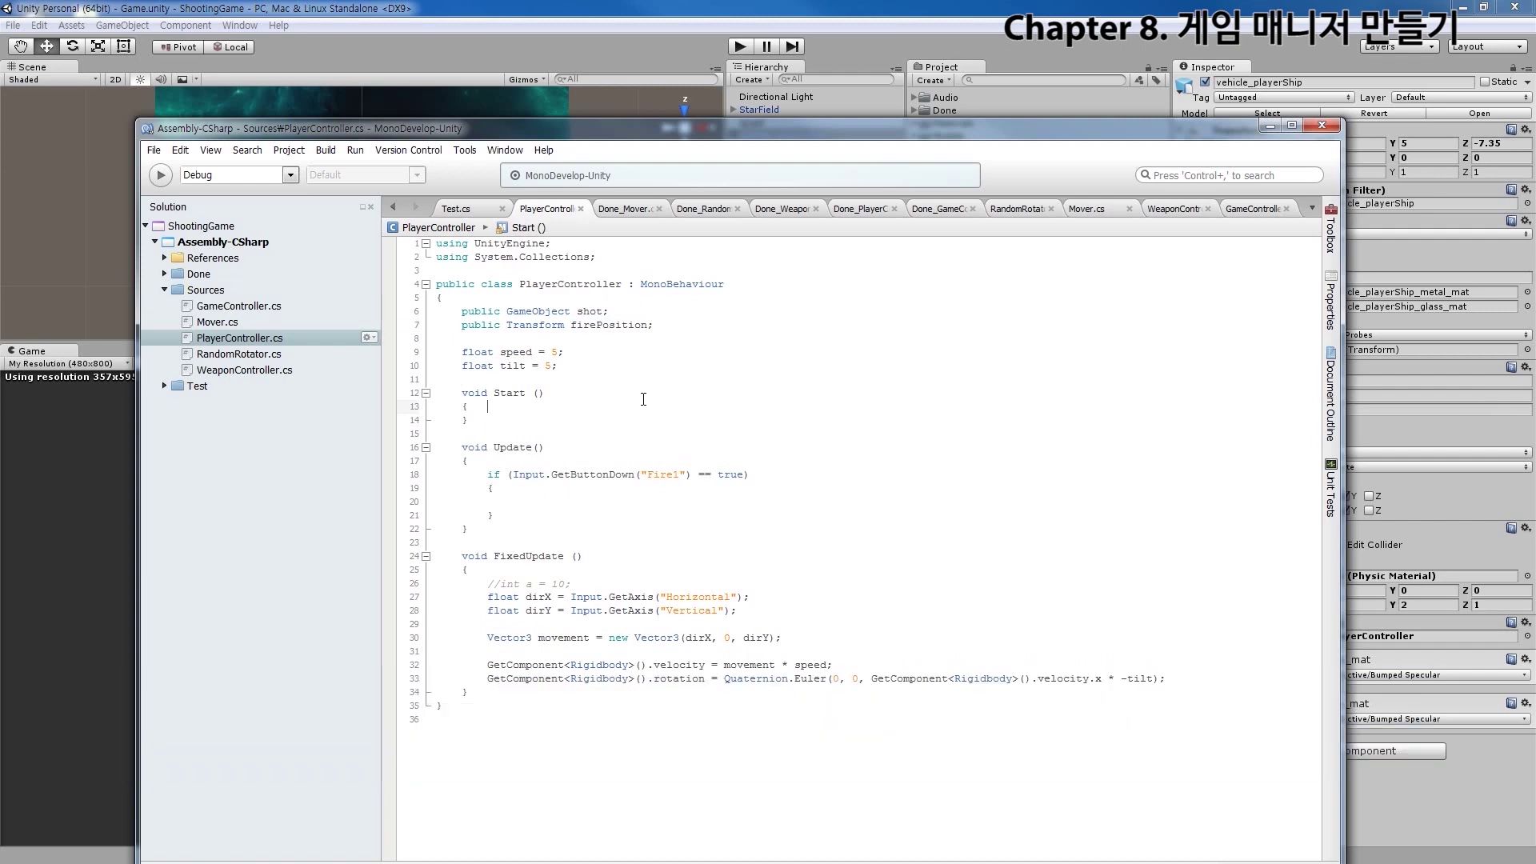
pyautogui.click(766, 20)
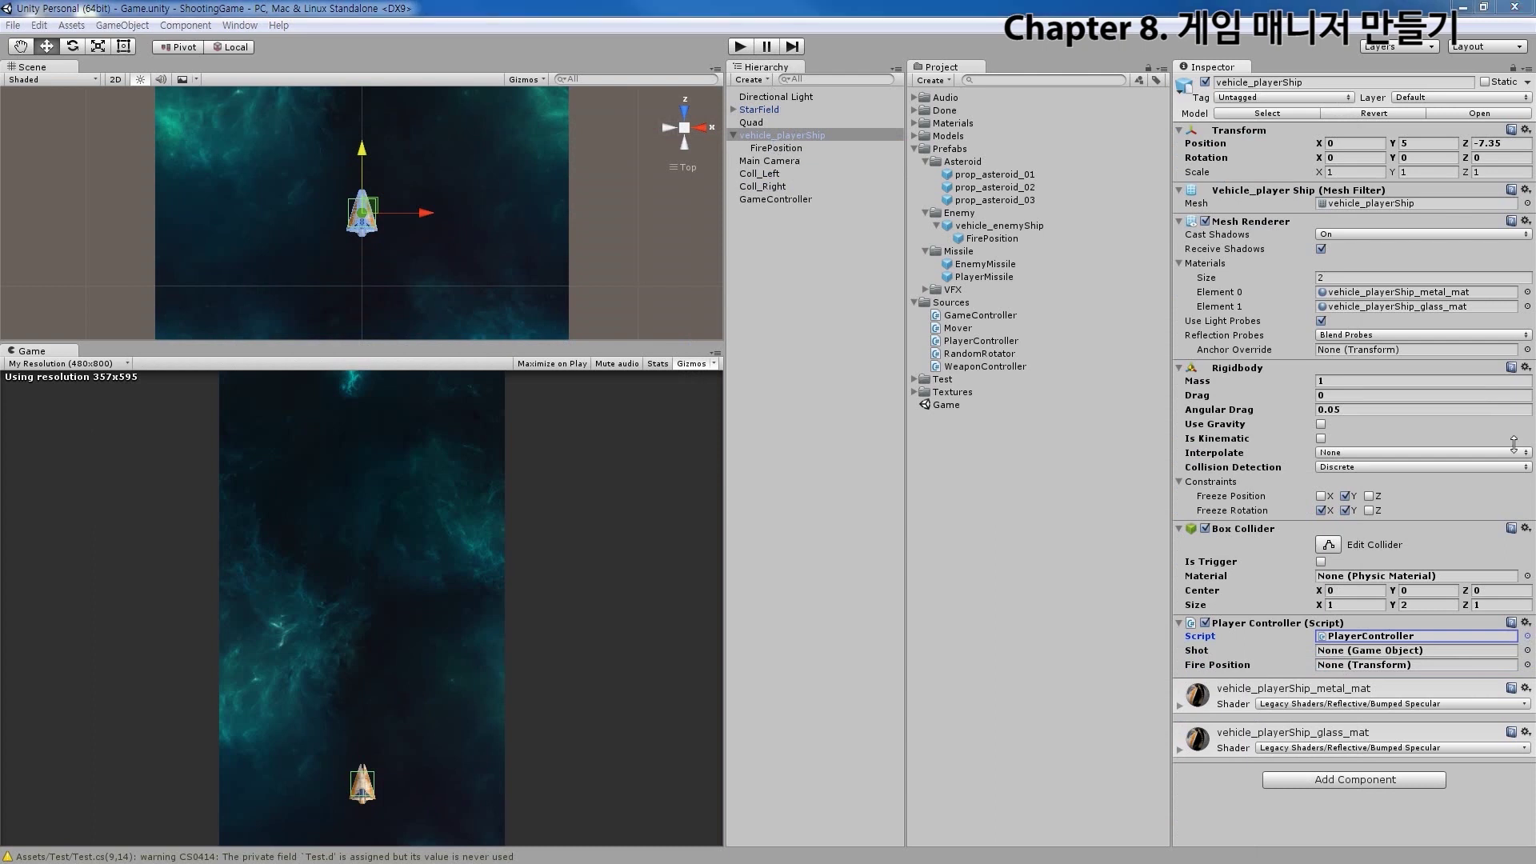
# Assign PlayerMissile to Shot and the FirePosition child to Fire Position, then reopen PlayerController
pyautogui.click(1337, 652)
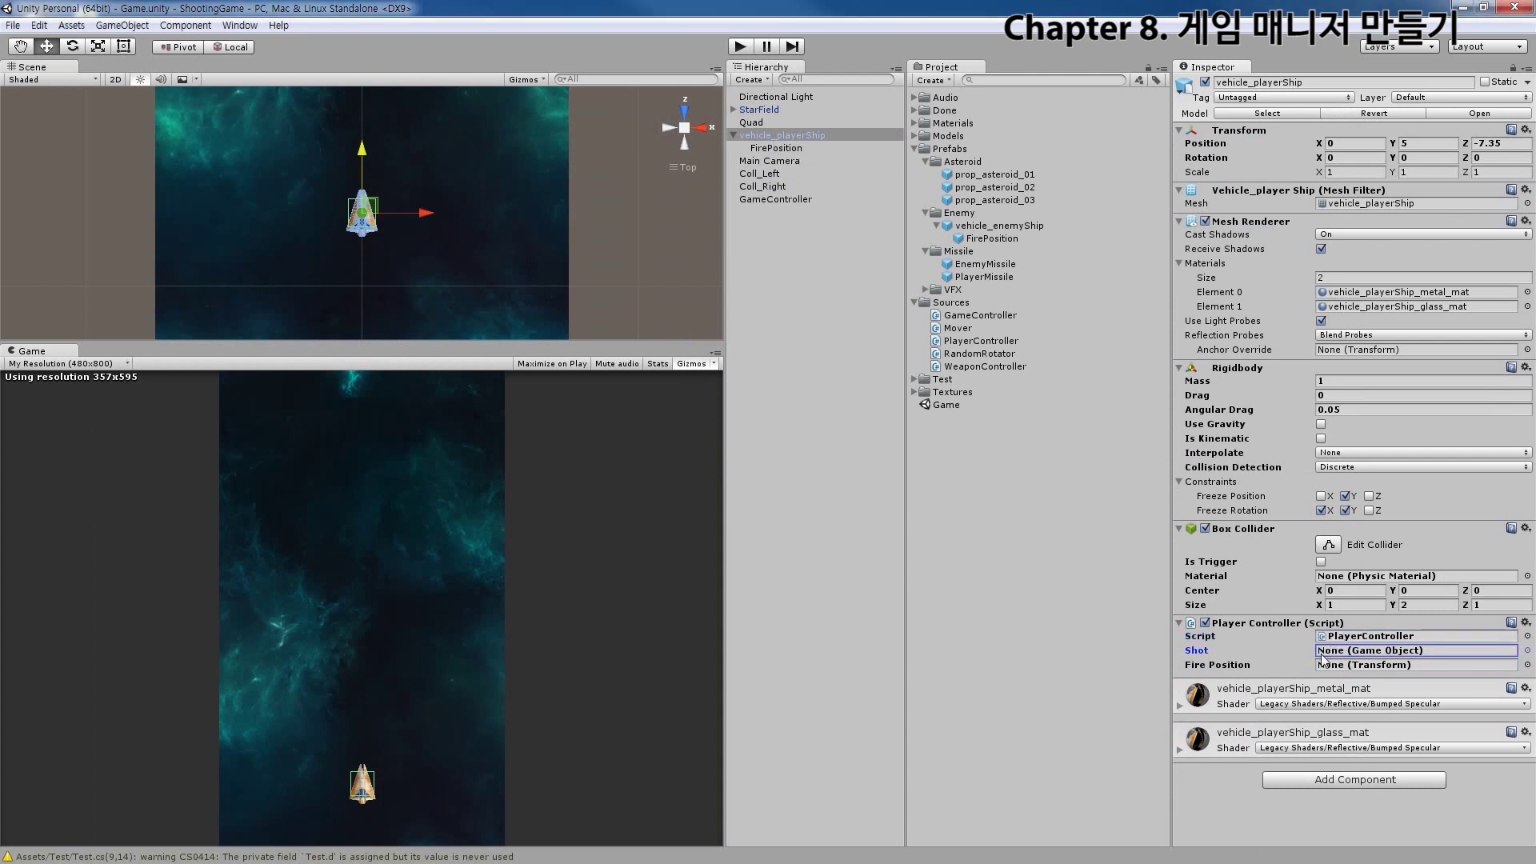
pyautogui.moveTo(984, 276); pyautogui.dragTo(1351, 650)
pyautogui.click(1353, 664)
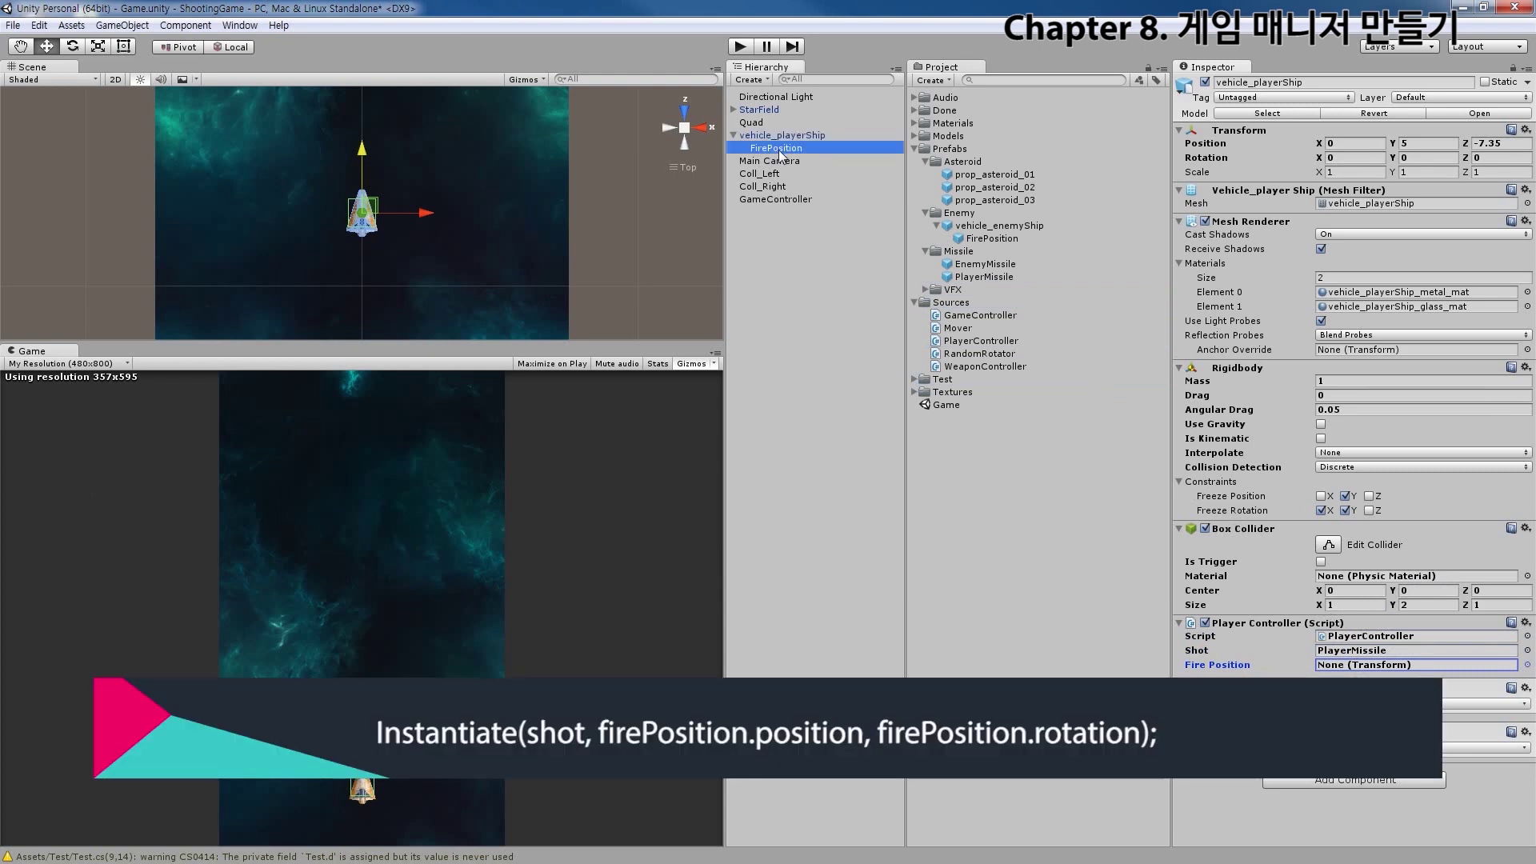
pyautogui.moveTo(778, 150); pyautogui.dragTo(1341, 668)
pyautogui.click(1363, 651)
pyautogui.click(1364, 665)
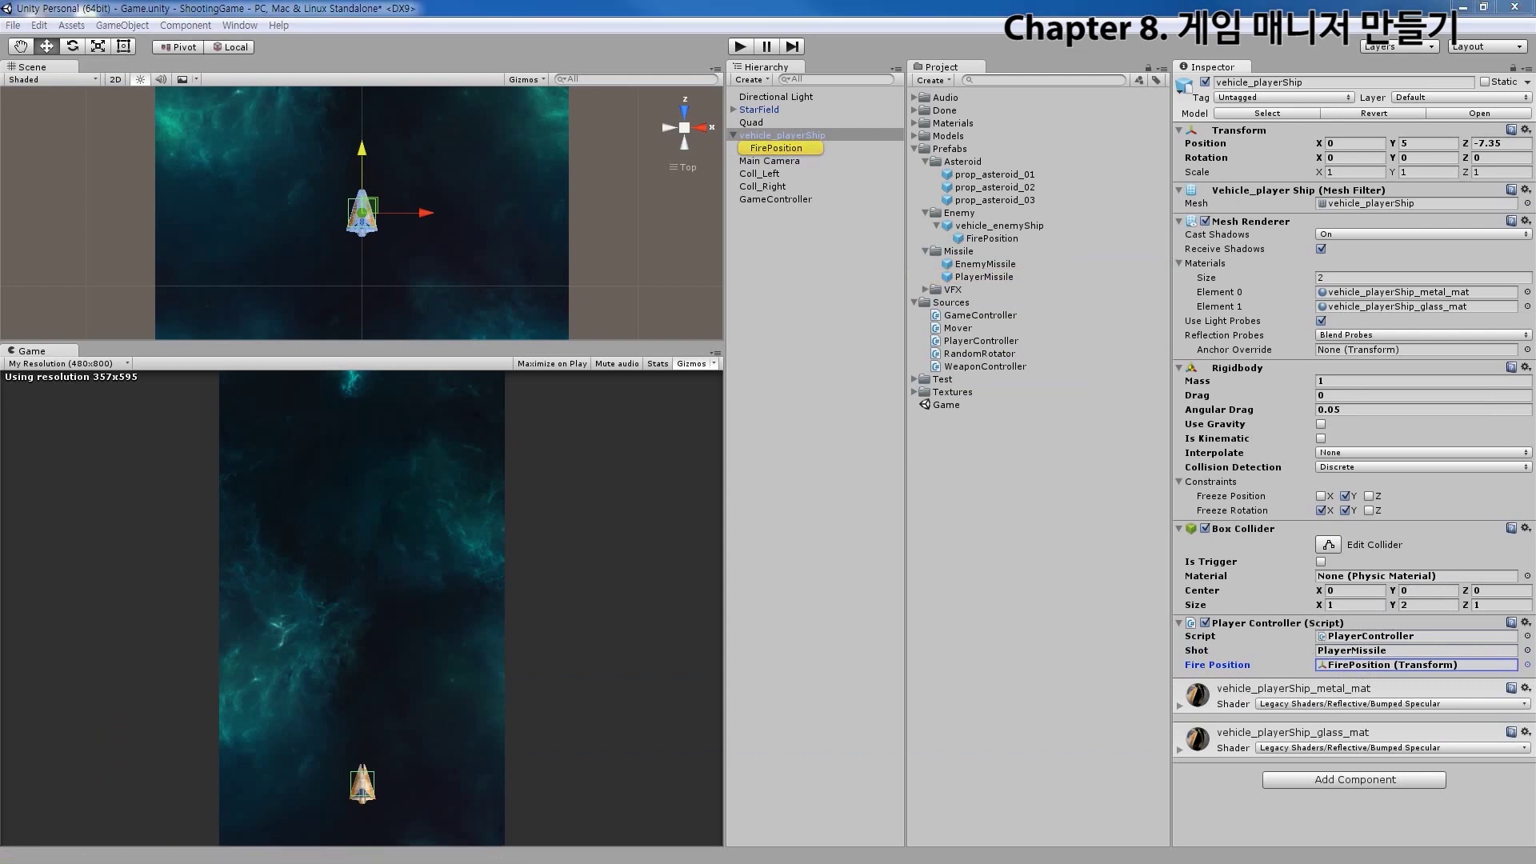
pyautogui.click(1377, 636)
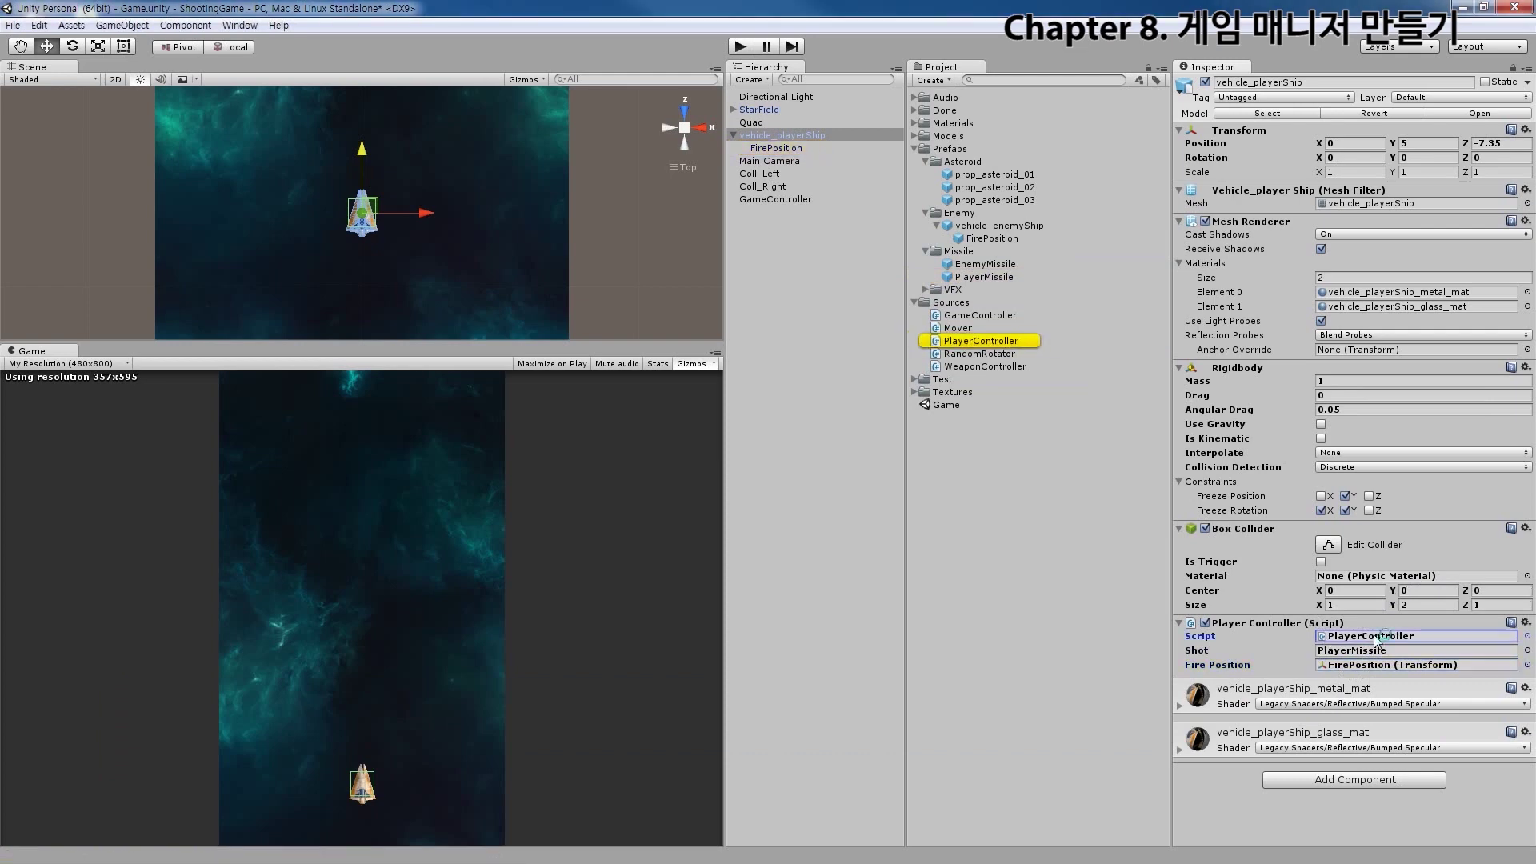
pyautogui.doubleClick(1377, 637)
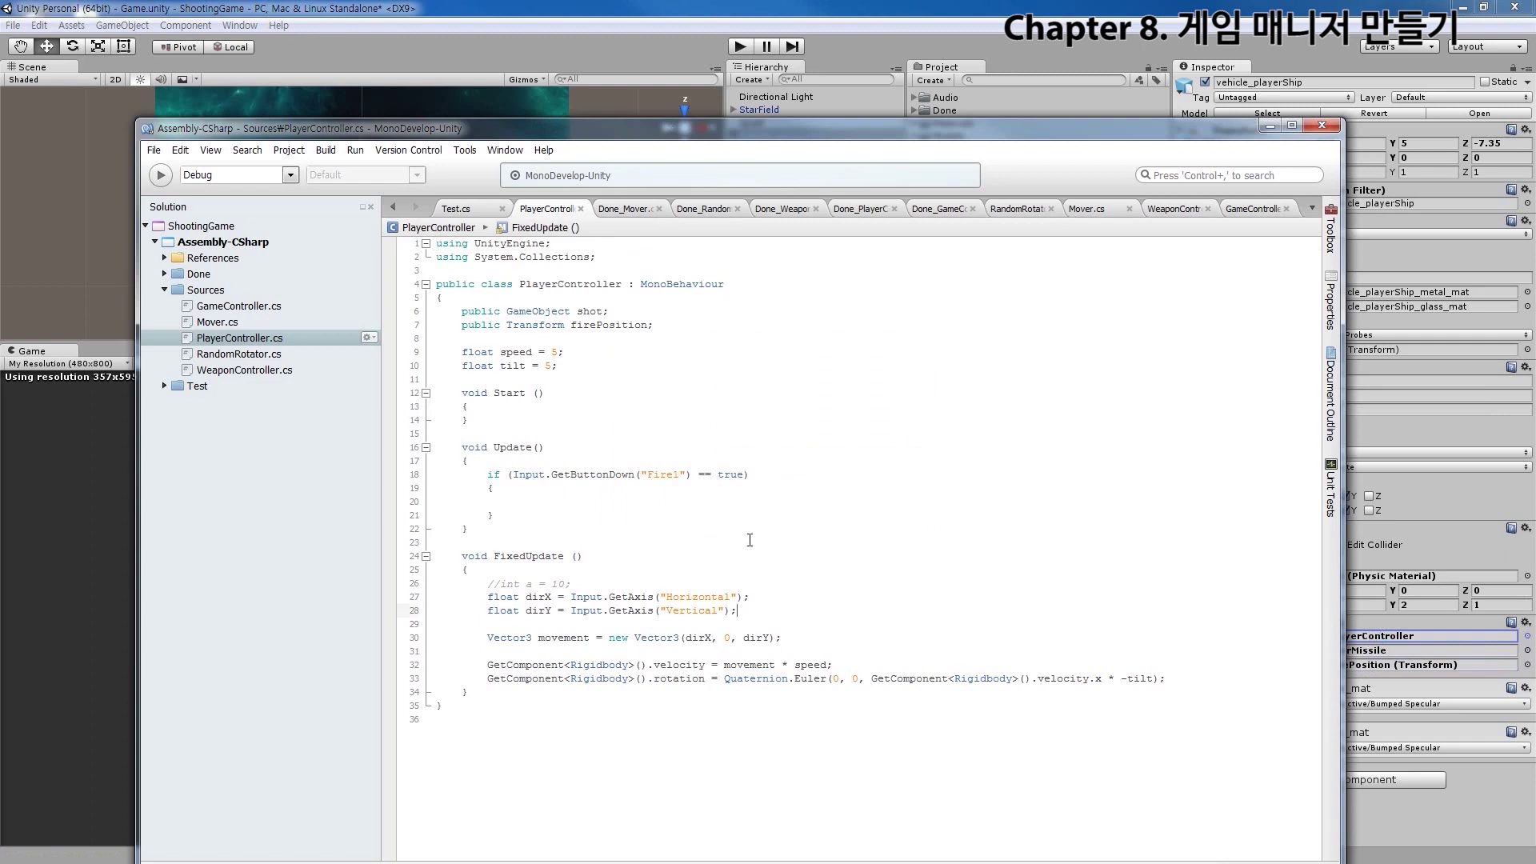
# Start an Instantiate(shot, ...) call inside the Fire1 if block and save
pyautogui.click(764, 504)
pyautogui.write('Instantiate')
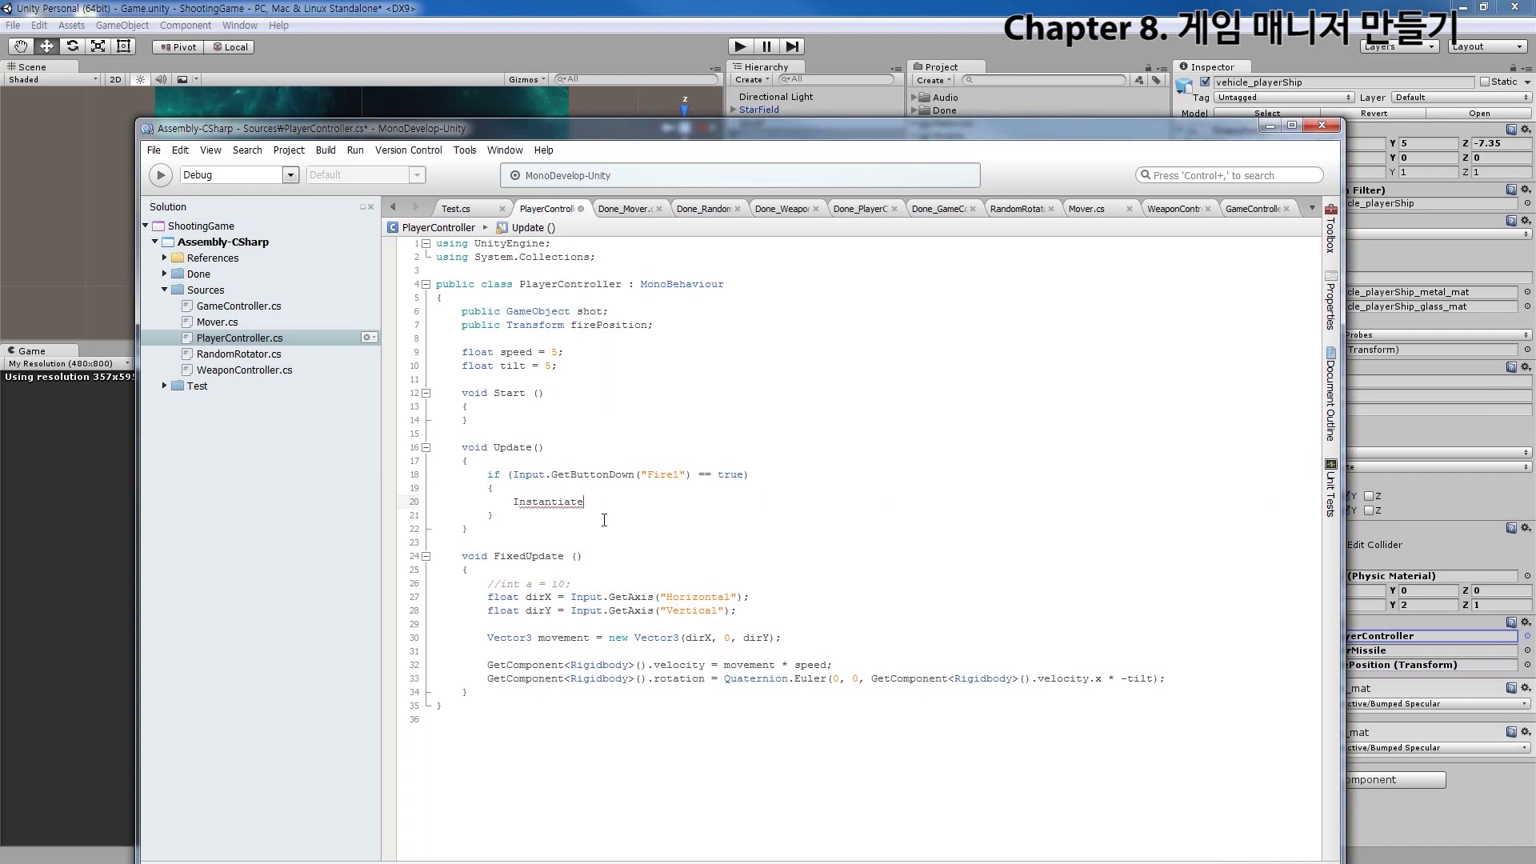
pyautogui.write('();')
pyautogui.hotkey('ctrl', 's')
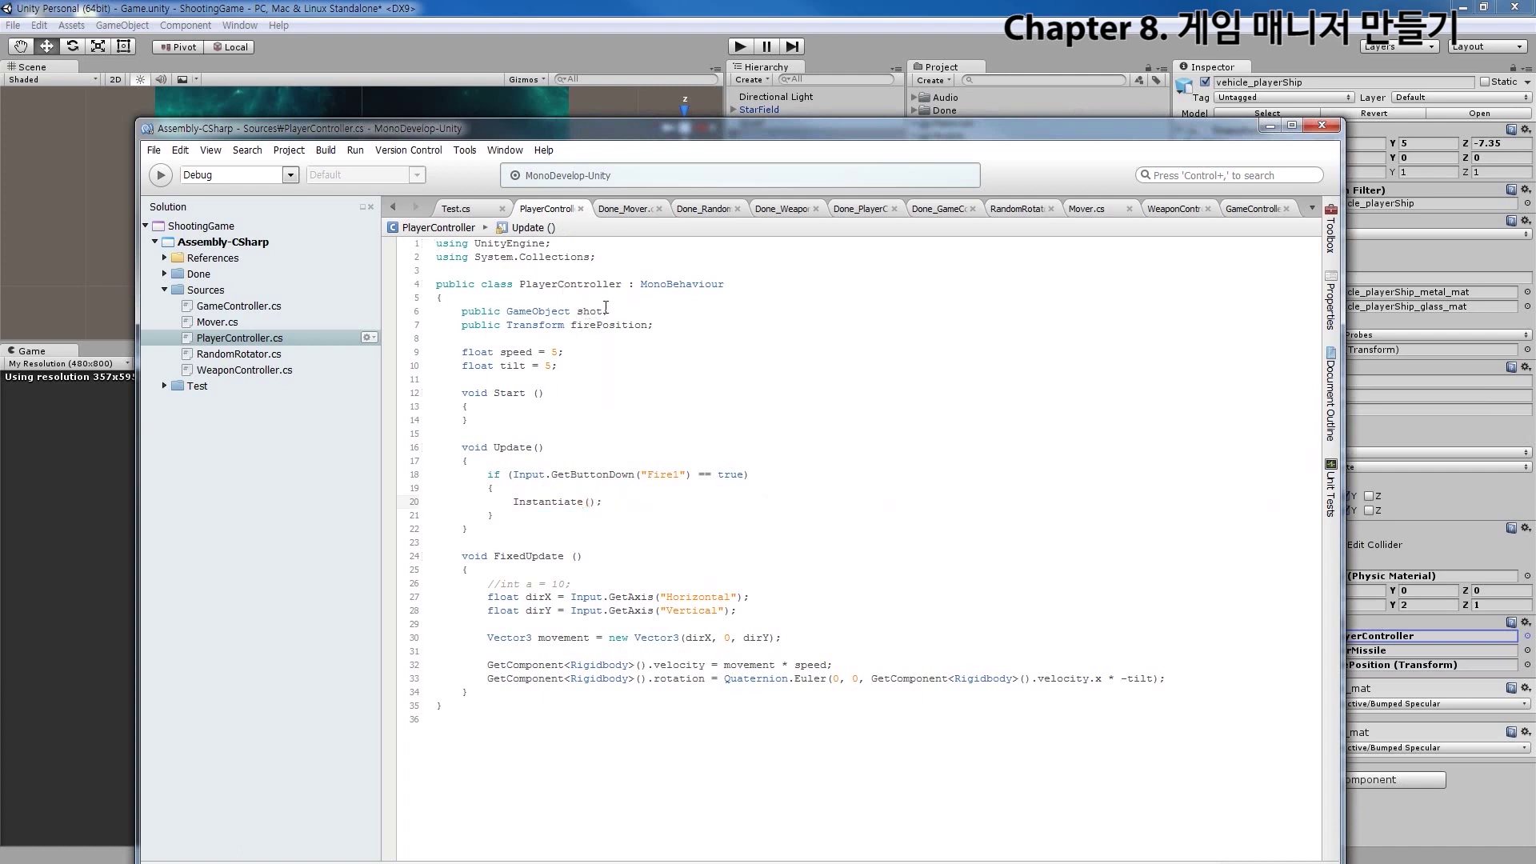
pyautogui.click(590, 502)
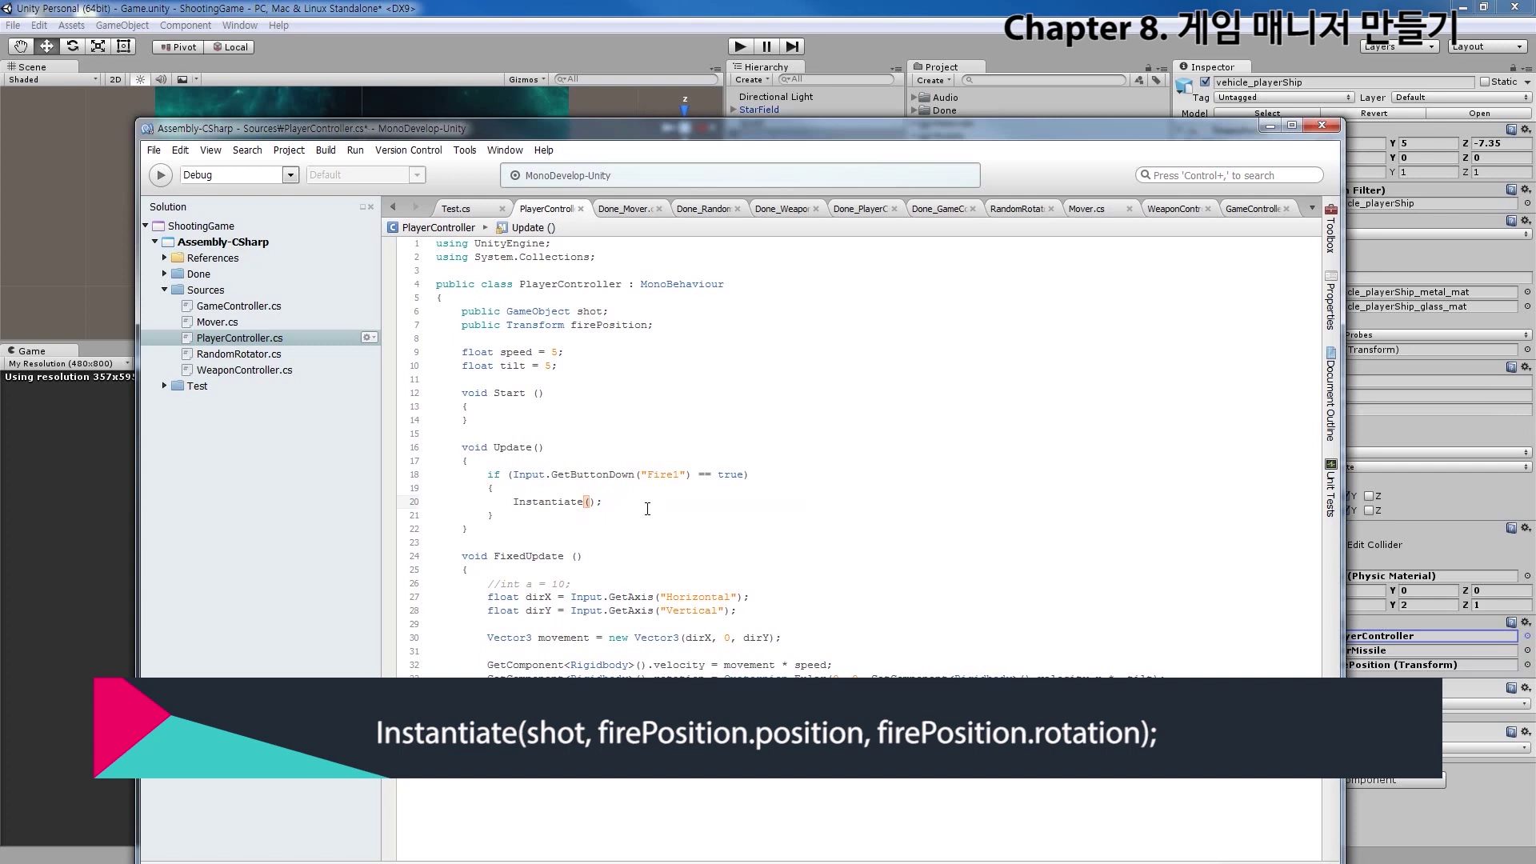
pyautogui.write('shot,')
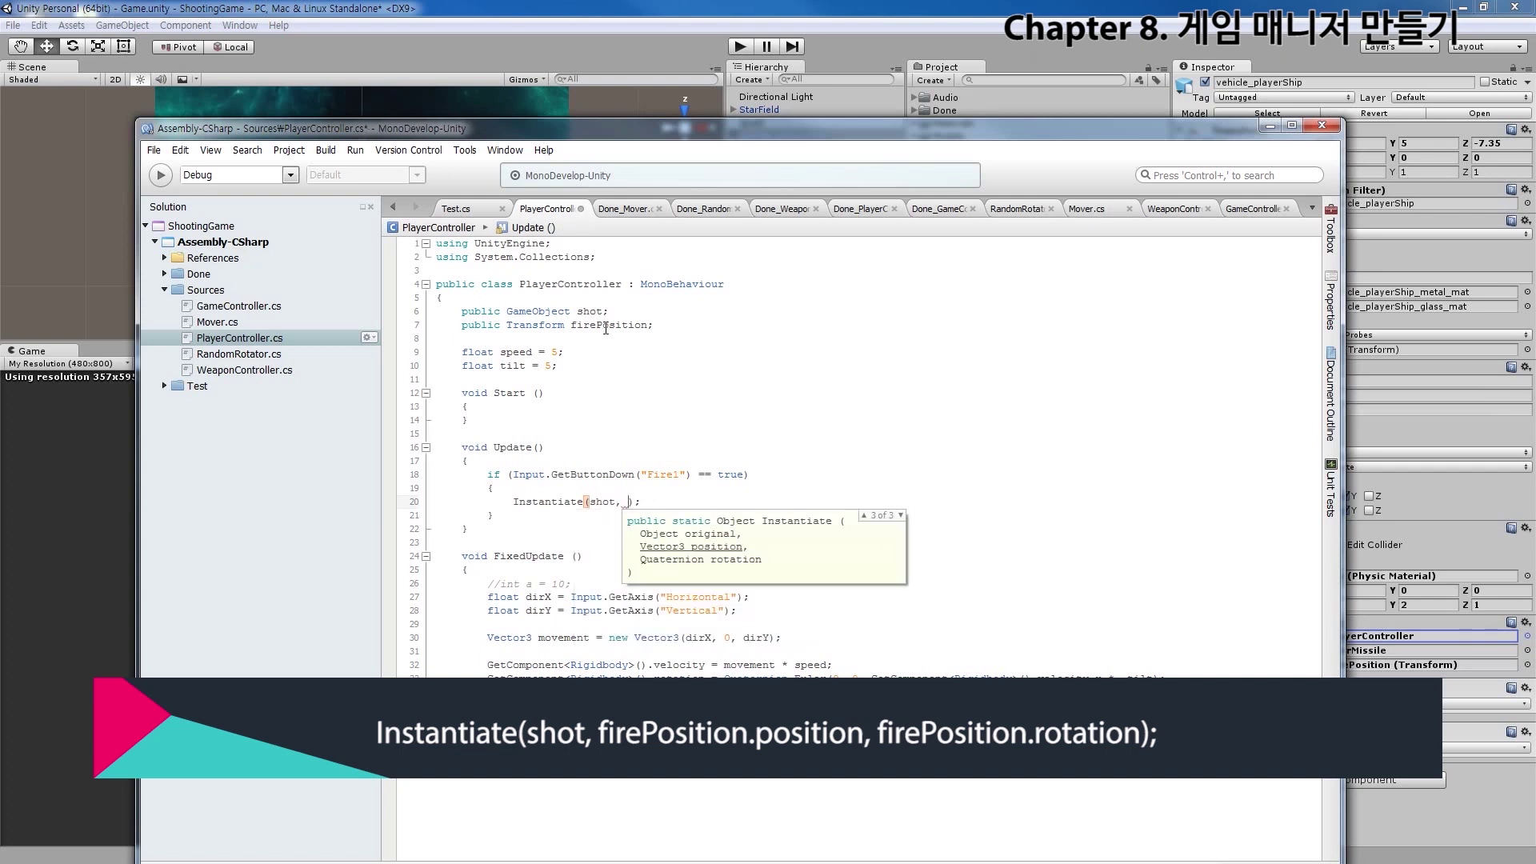
# Complete the arguments with firePosition.position and firePosition.rotation, then return to Unity
pyautogui.doubleClick(605, 326)
pyautogui.hotkey('ctrl', 'c')
pyautogui.click(627, 497)
pyautogui.hotkey('ctrl', 'v')
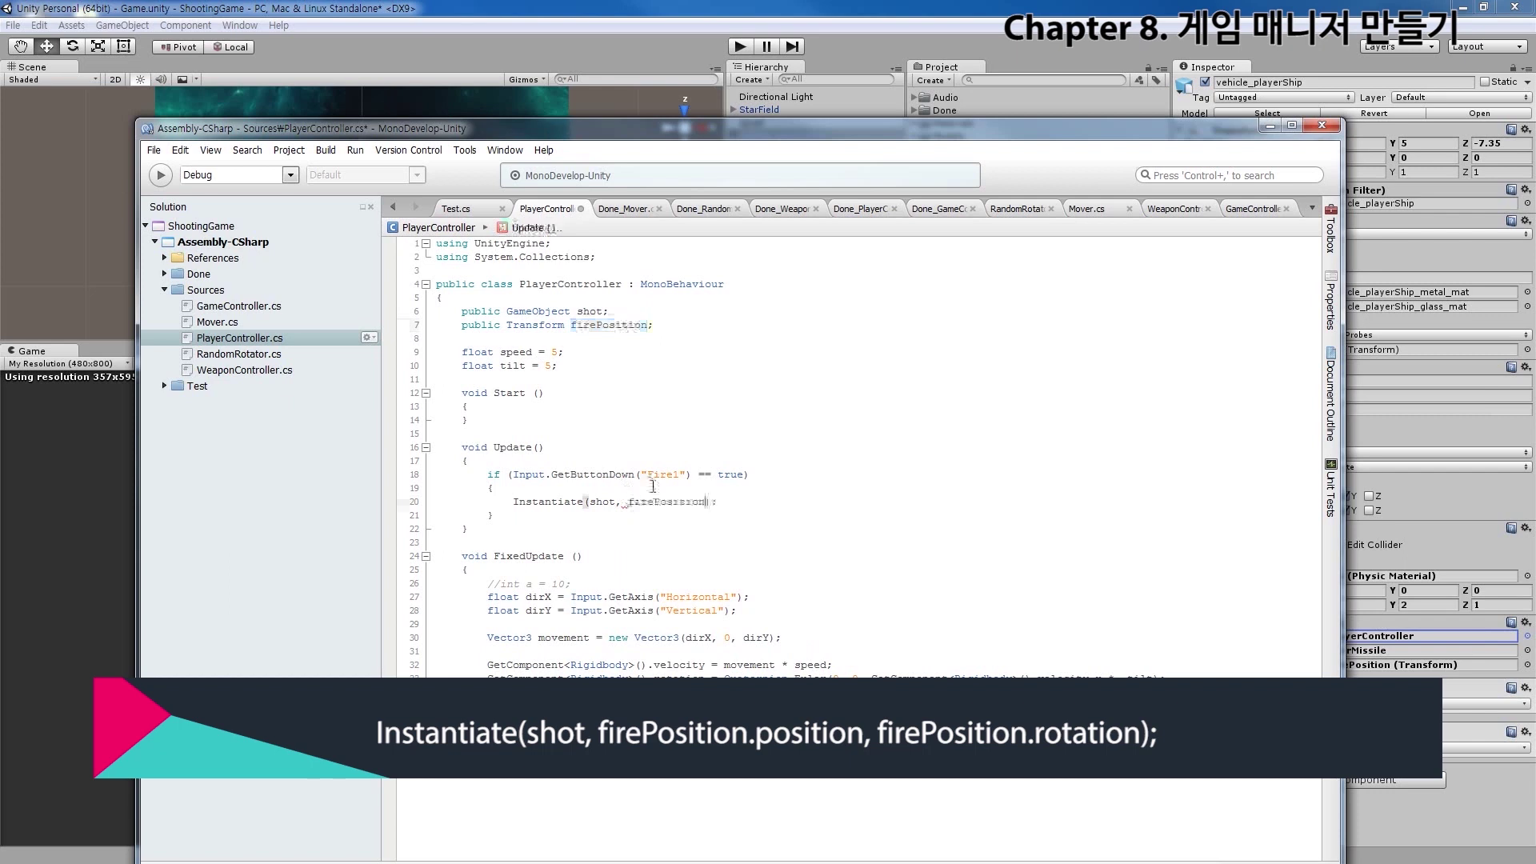
pyautogui.write('.position,')
pyautogui.hotkey('ctrl', 'v')
pyautogui.write('.ro')
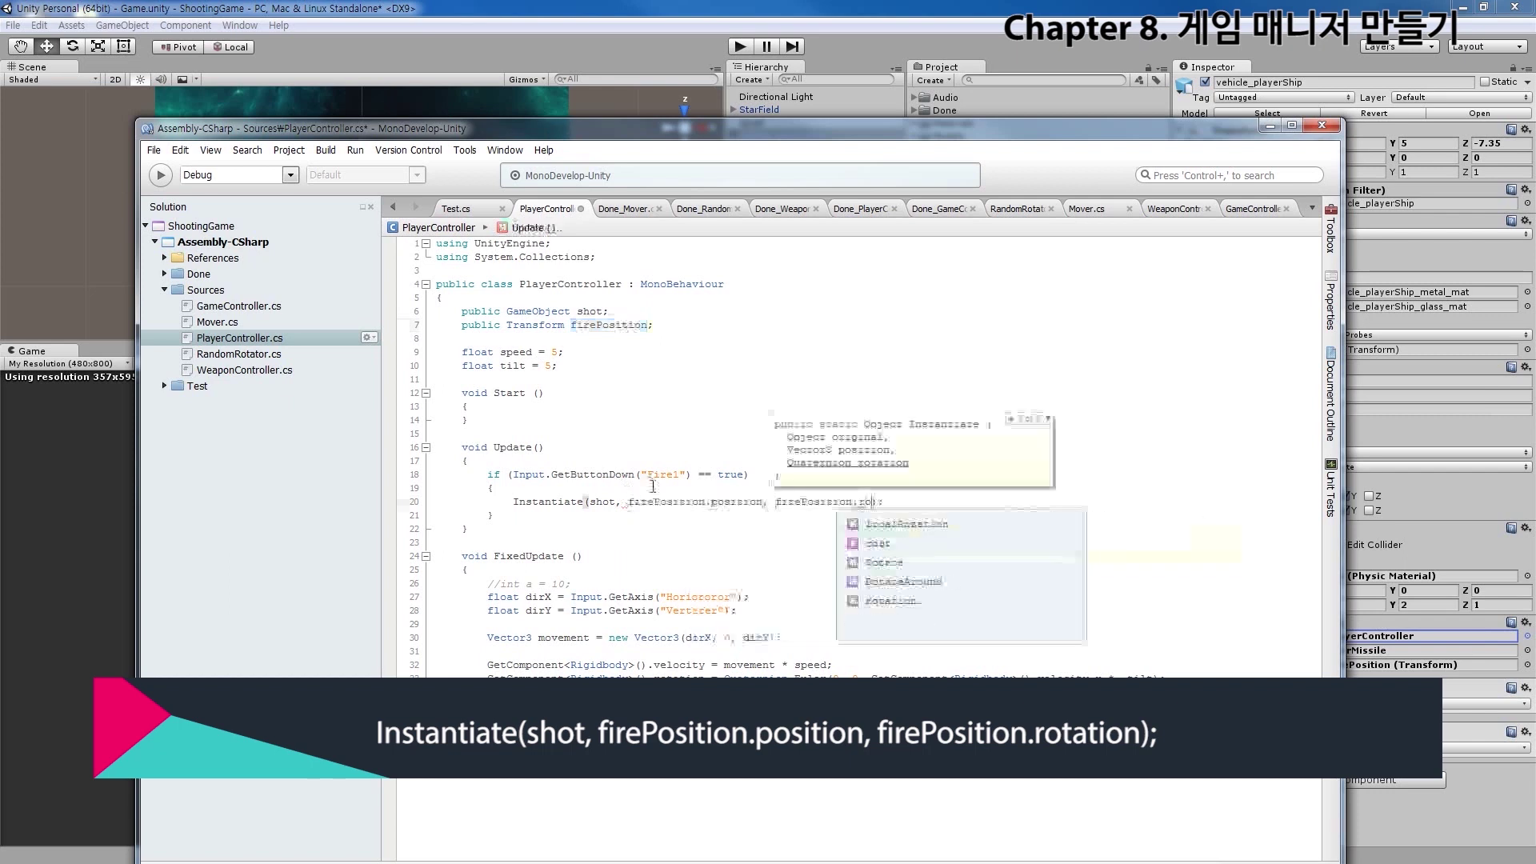
pyautogui.press('Return')
pyautogui.press('Down')
pyautogui.press('Down')
pyautogui.press('Down')
pyautogui.press('Down')
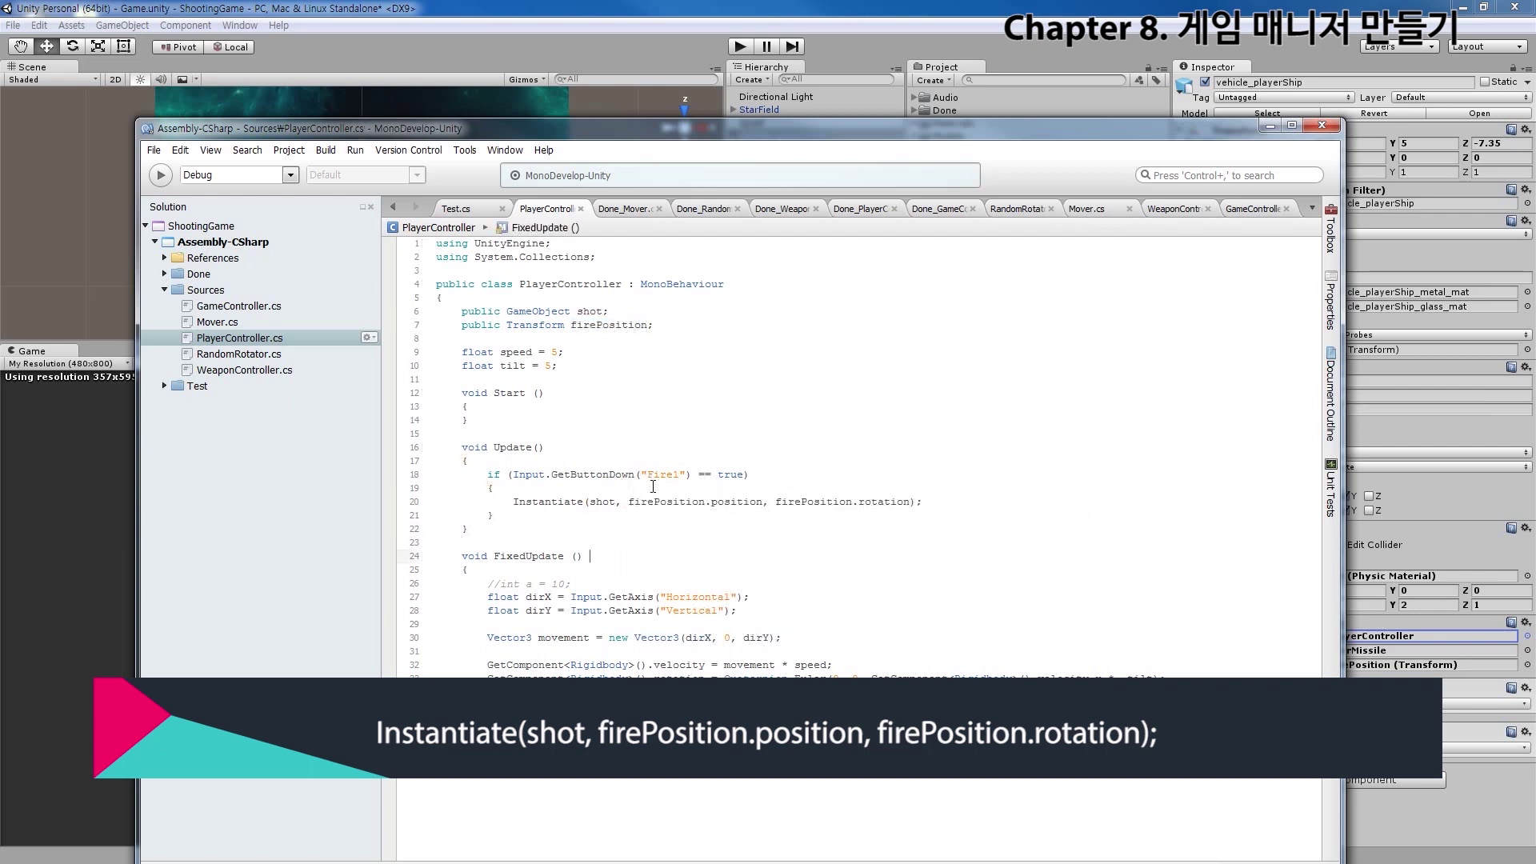
pyautogui.click(670, 458)
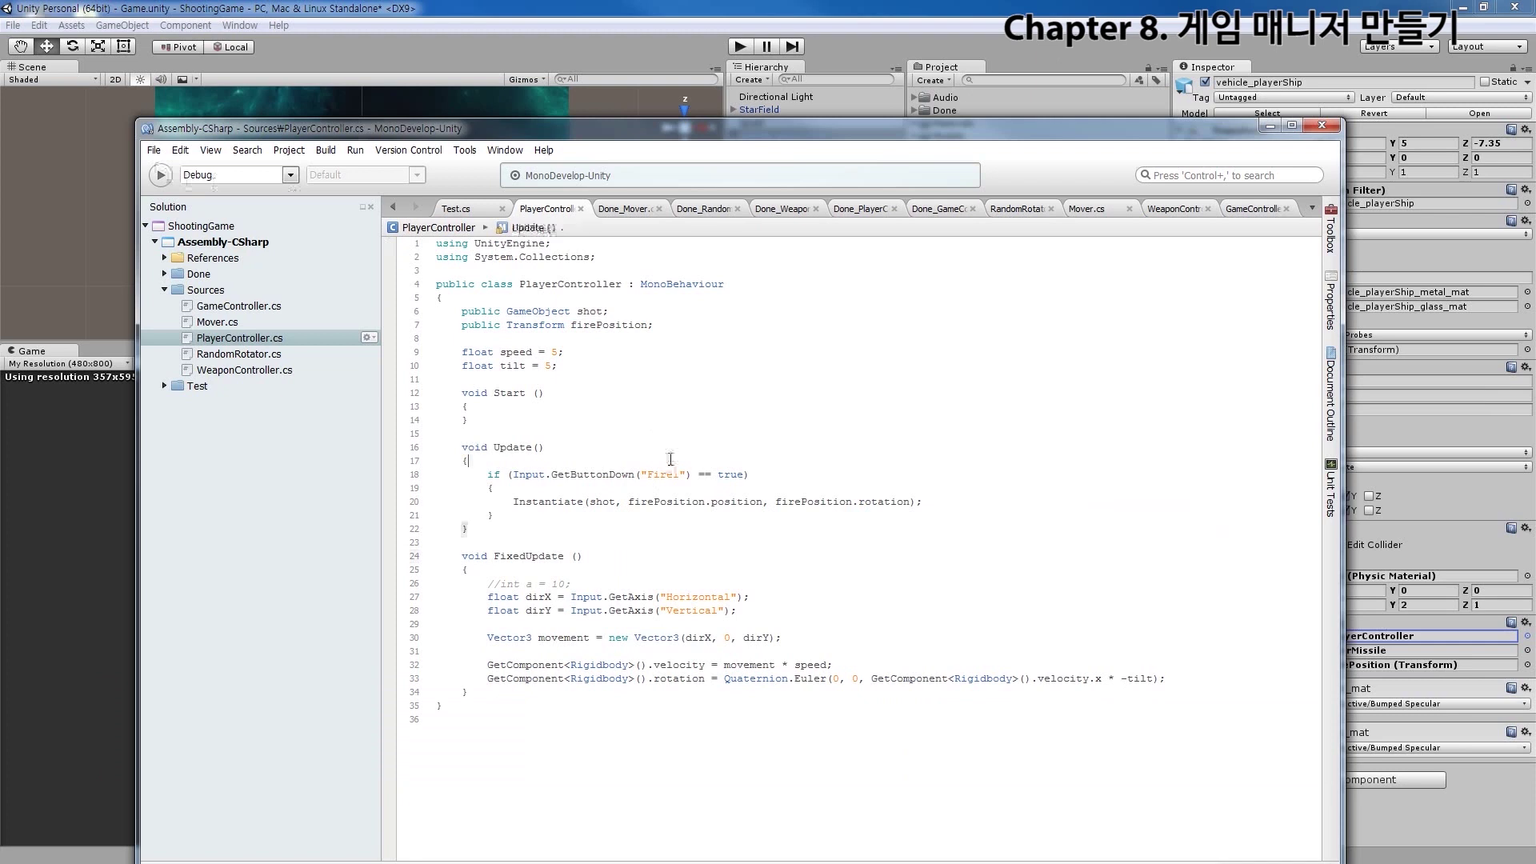
pyautogui.click(760, 16)
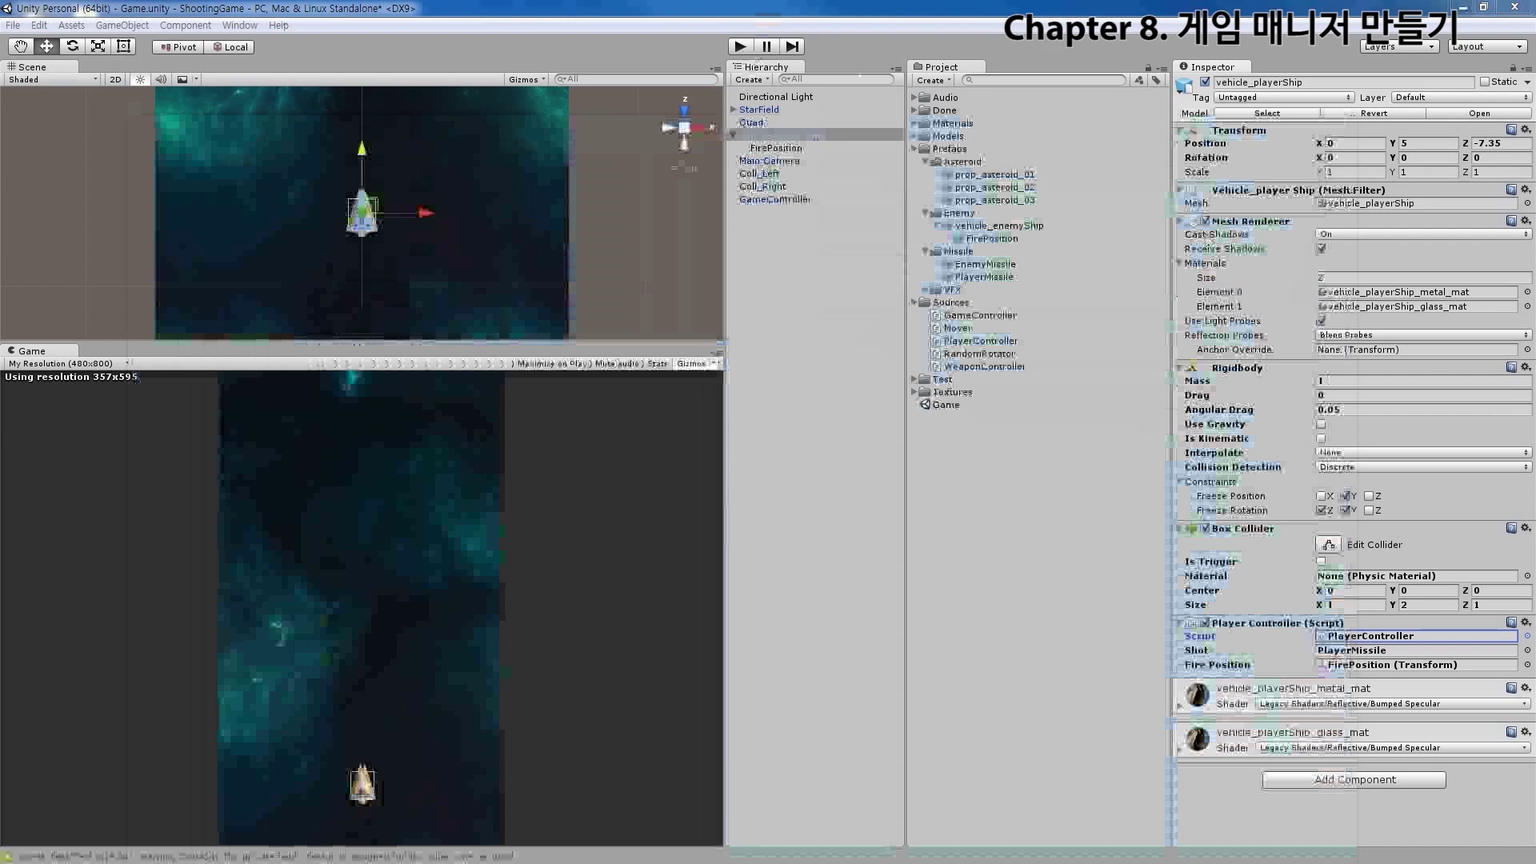
# Play the game, steering the ship and firing several PlayerMissile shots
pyautogui.click(740, 45)
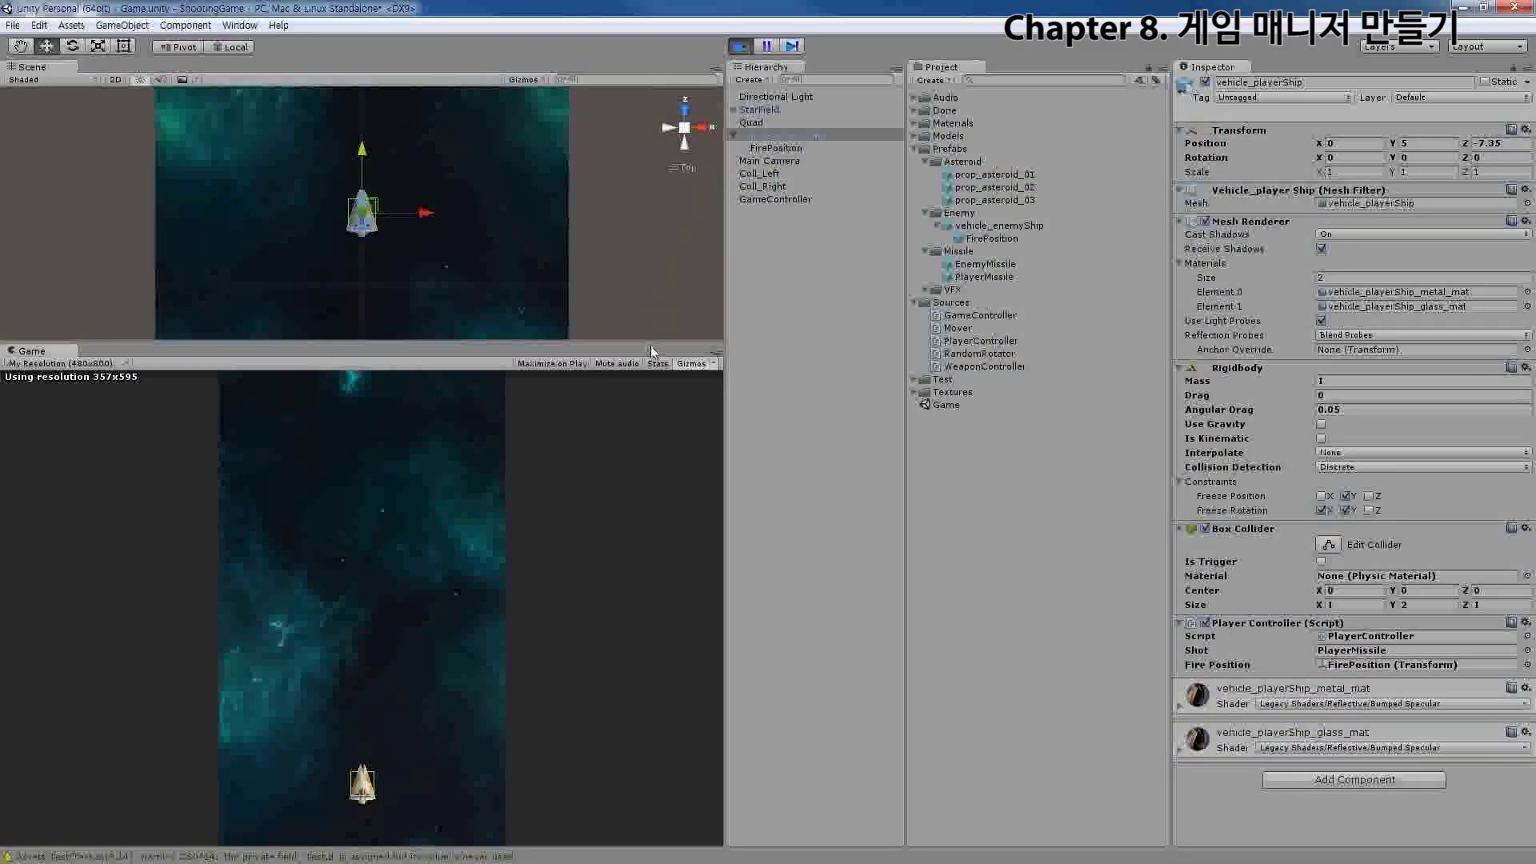
pyautogui.click(631, 478)
pyautogui.press('Right')
pyautogui.click(631, 478)
pyautogui.press('Left')
pyautogui.click(631, 477)
pyautogui.press('Right')
pyautogui.click(631, 477)
pyautogui.click(631, 477)
pyautogui.click(631, 476)
pyautogui.press('Right')
pyautogui.hotkey('ctrl', 'Right')
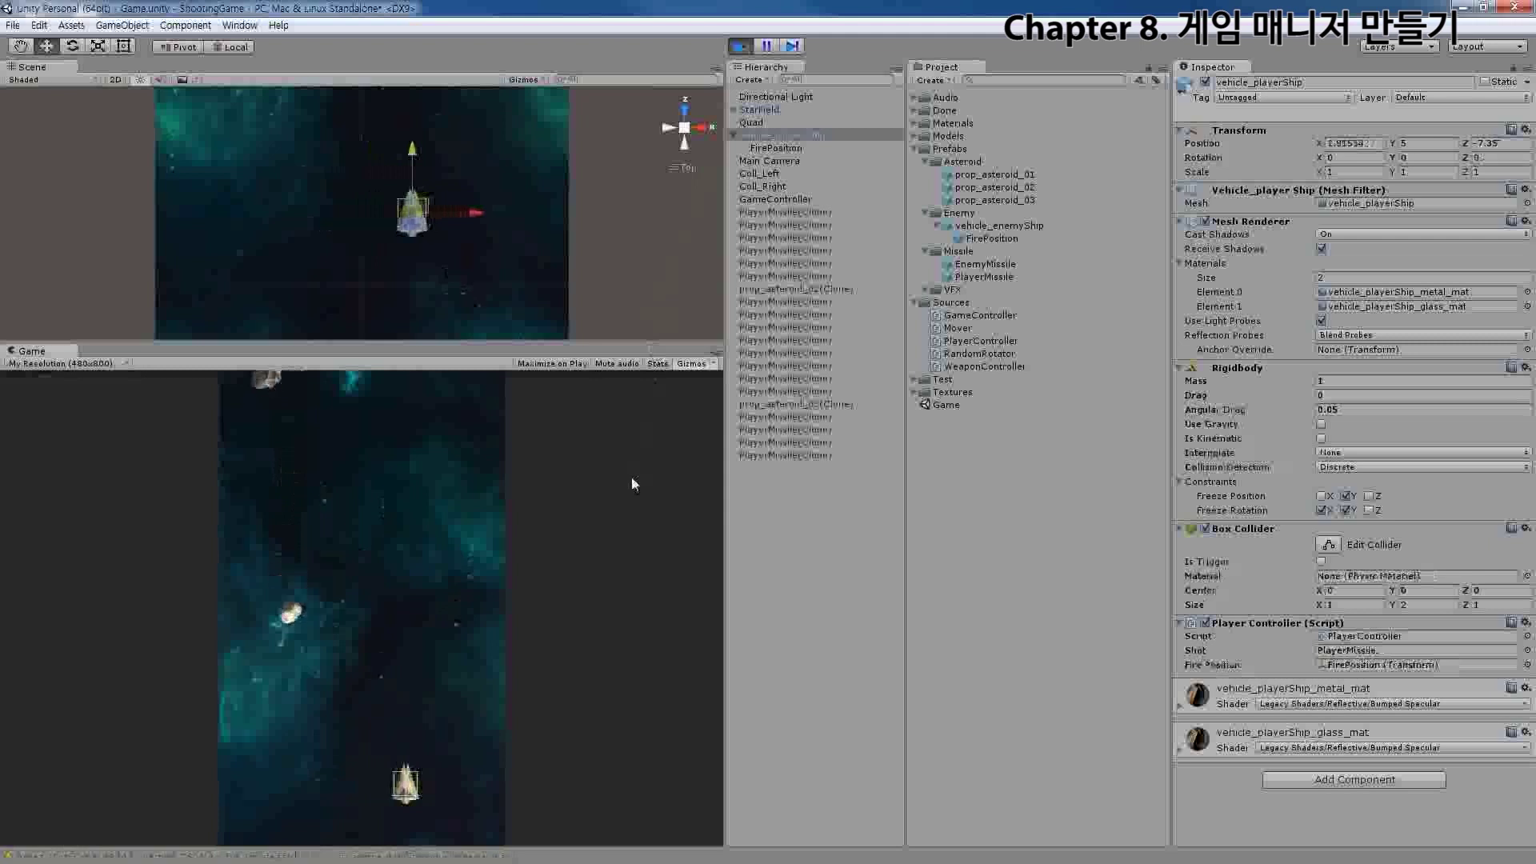
pyautogui.hotkey('ctrl', 'Left')
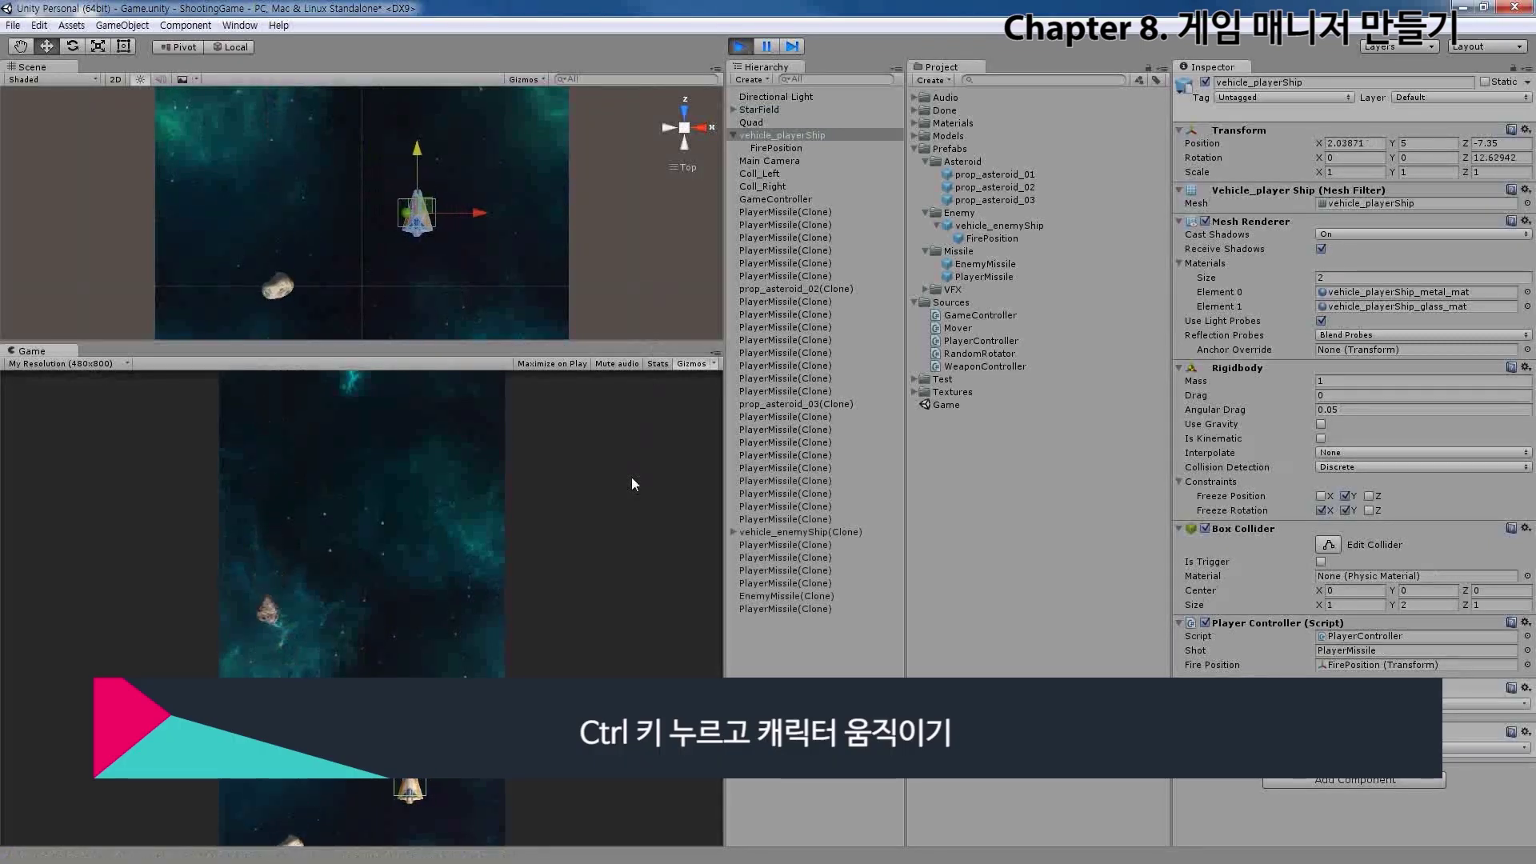
pyautogui.press('Right')
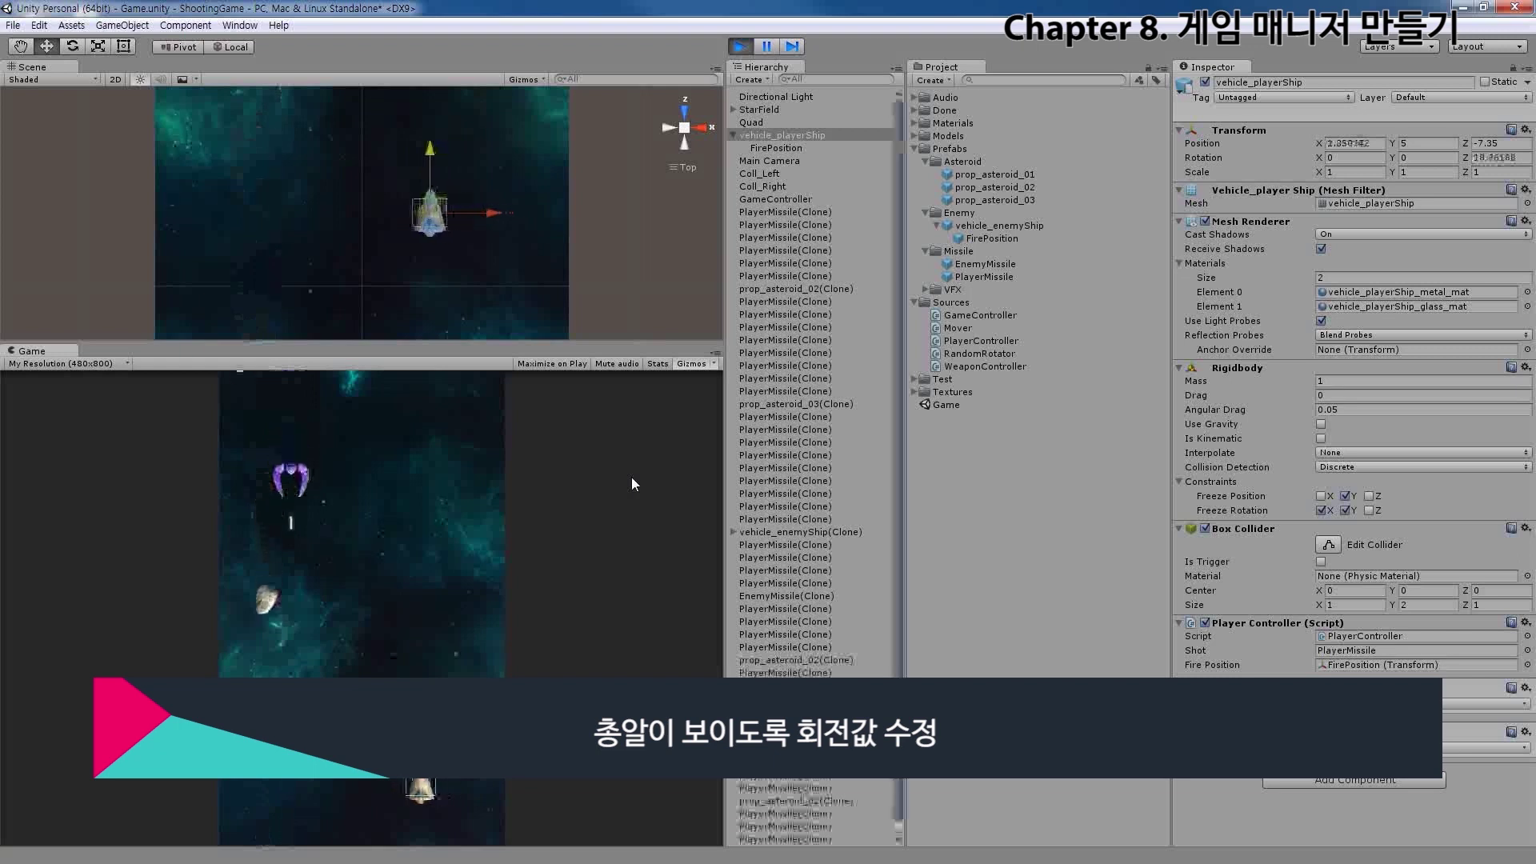
# Inspect the fired missile clones, stop play, and view the PlayerMissile prefab settings
pyautogui.click(769, 480)
pyautogui.click(774, 506)
pyautogui.click(777, 557)
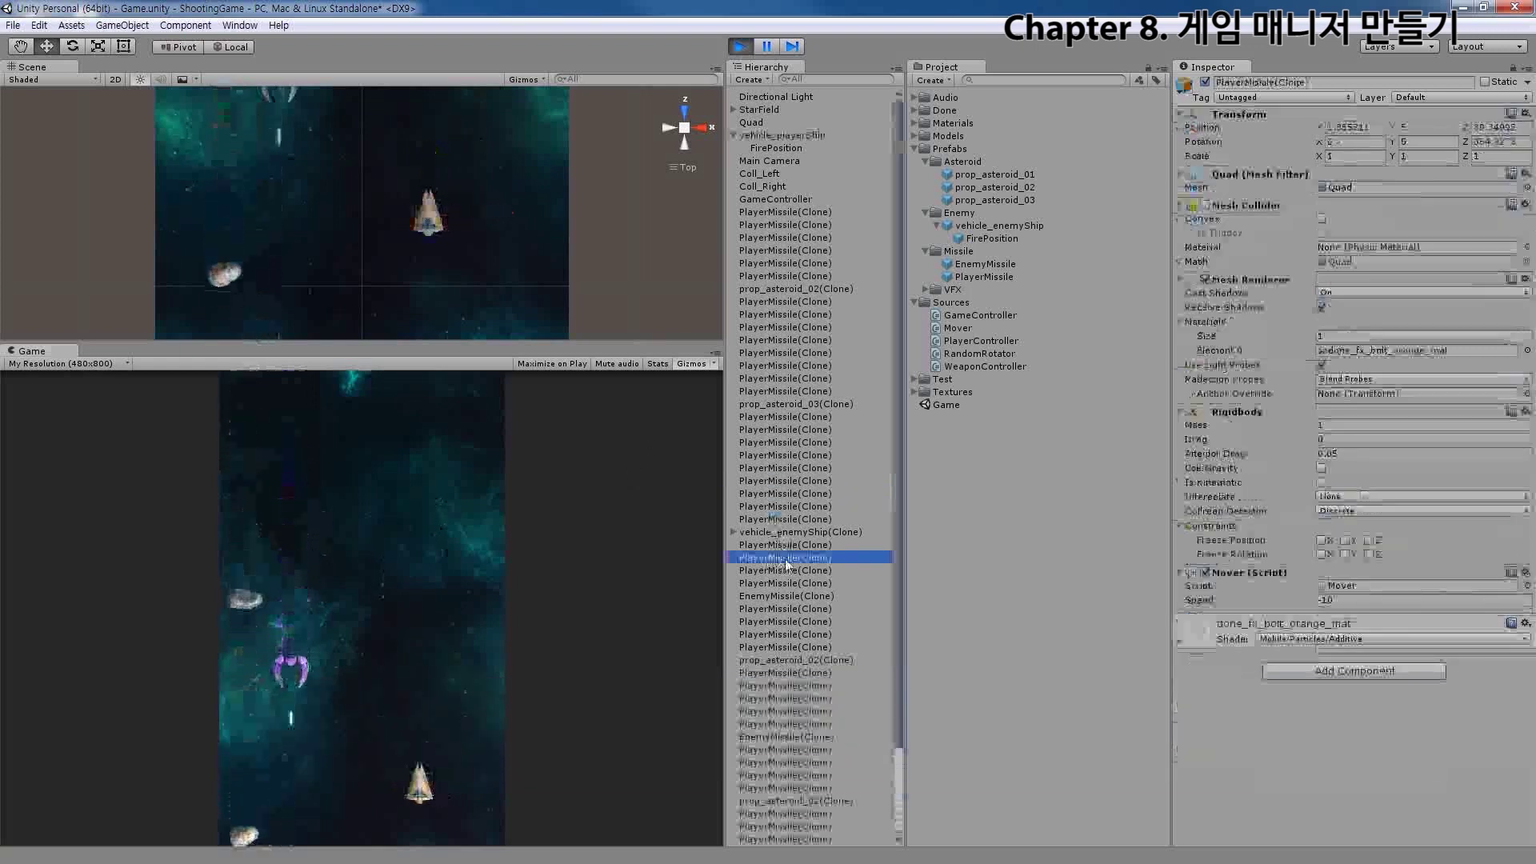
pyautogui.click(785, 620)
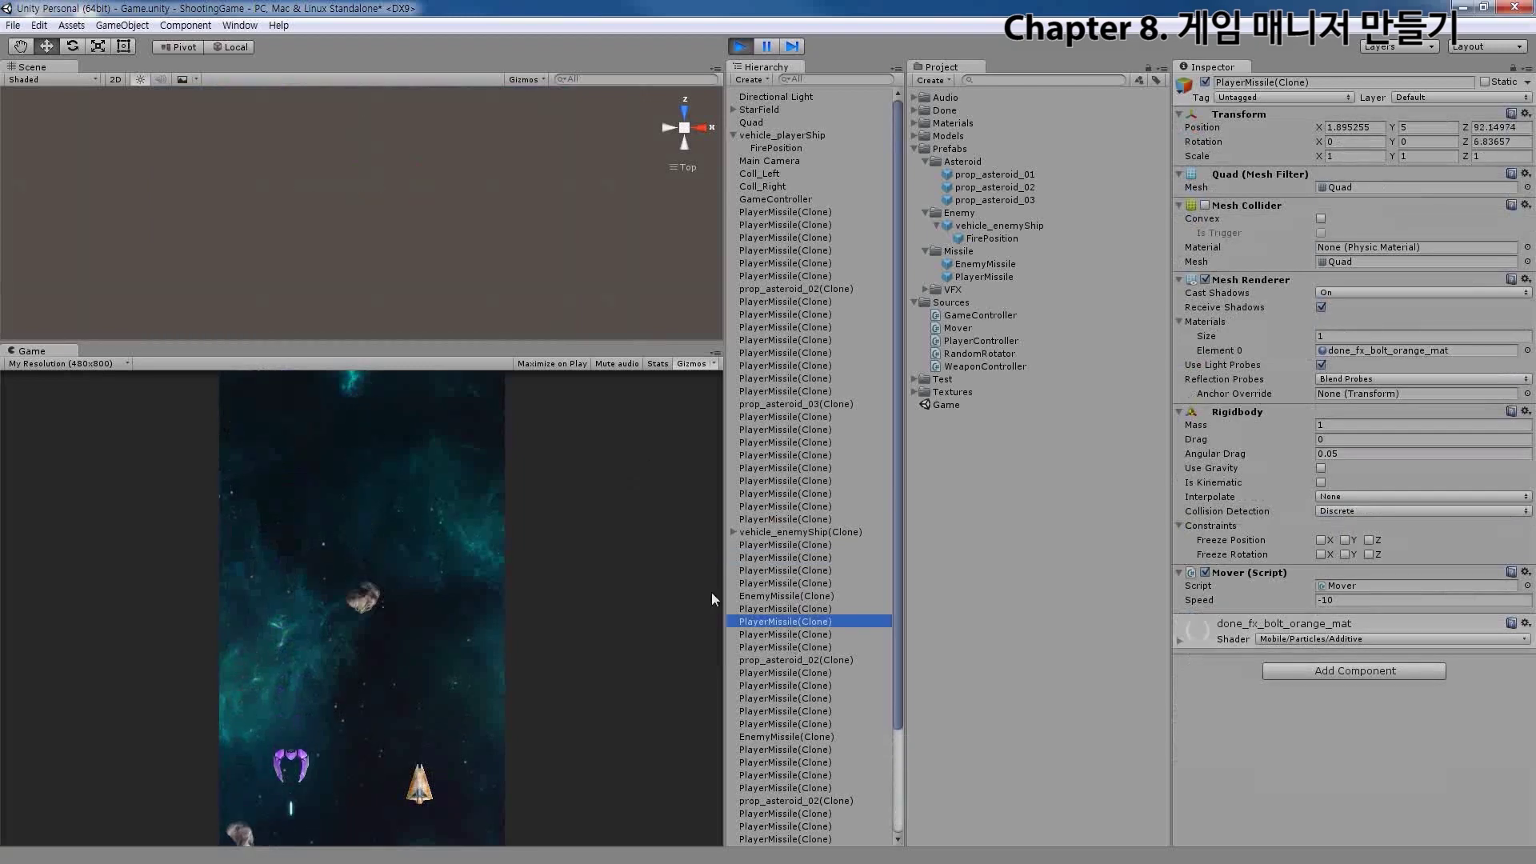
pyautogui.click(740, 48)
pyautogui.click(964, 277)
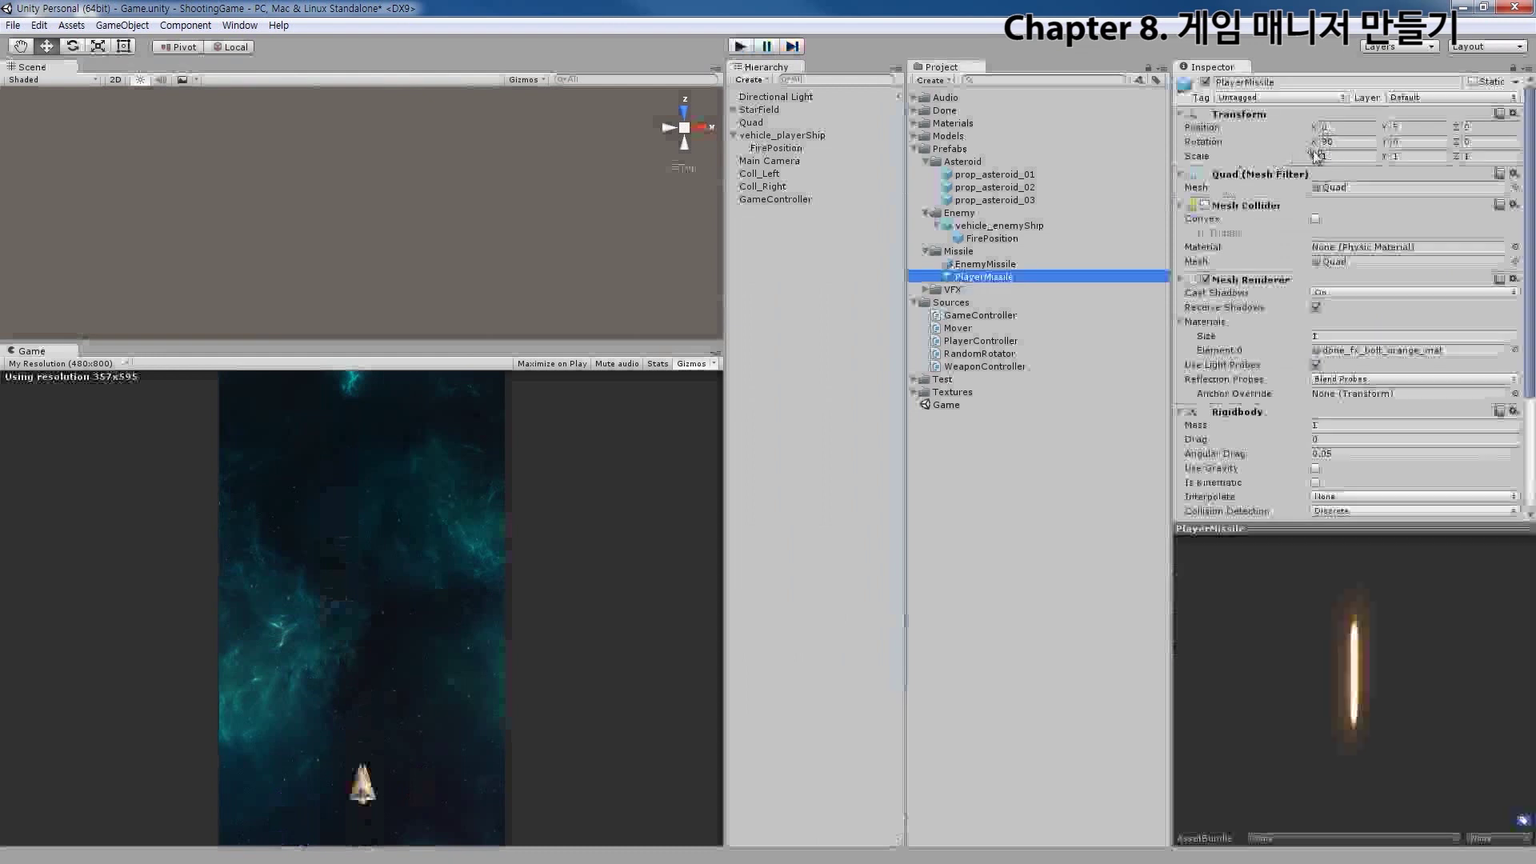
pyautogui.click(740, 46)
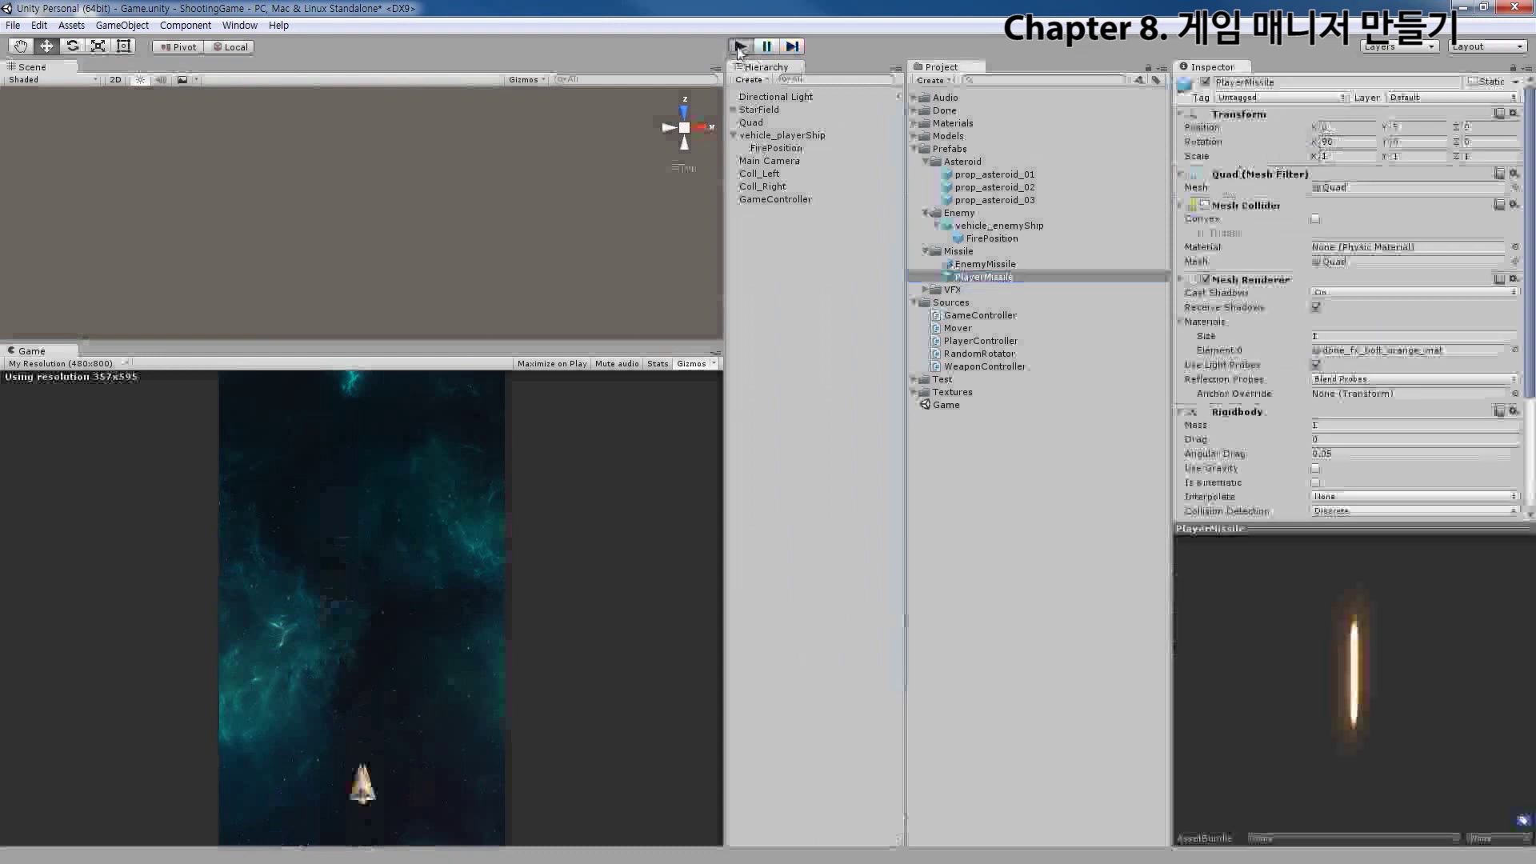
pyautogui.click(452, 598)
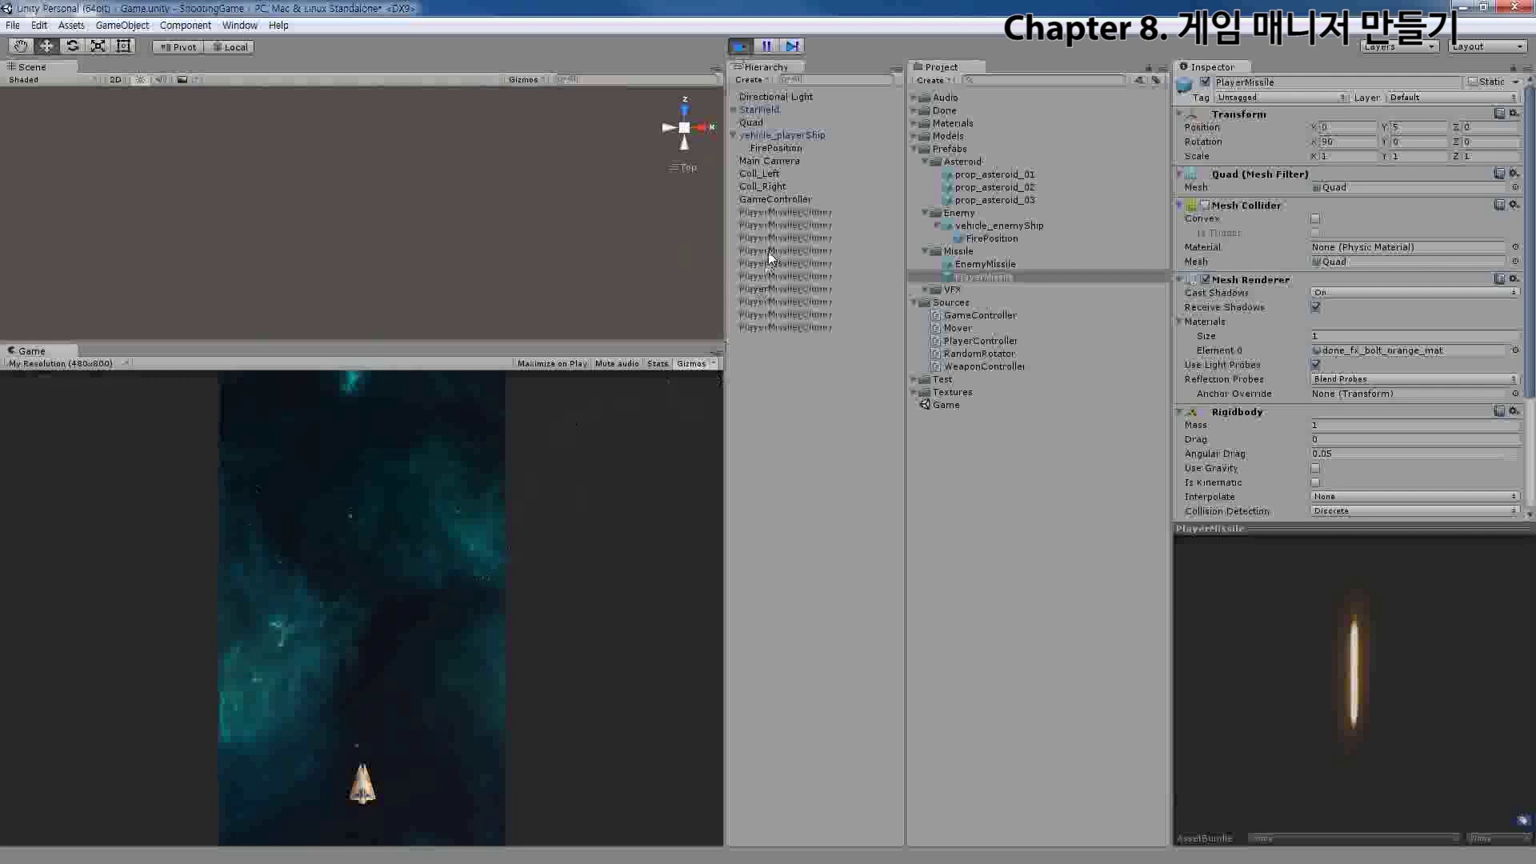
pyautogui.click(768, 252)
pyautogui.click(1323, 142)
pyautogui.write('90')
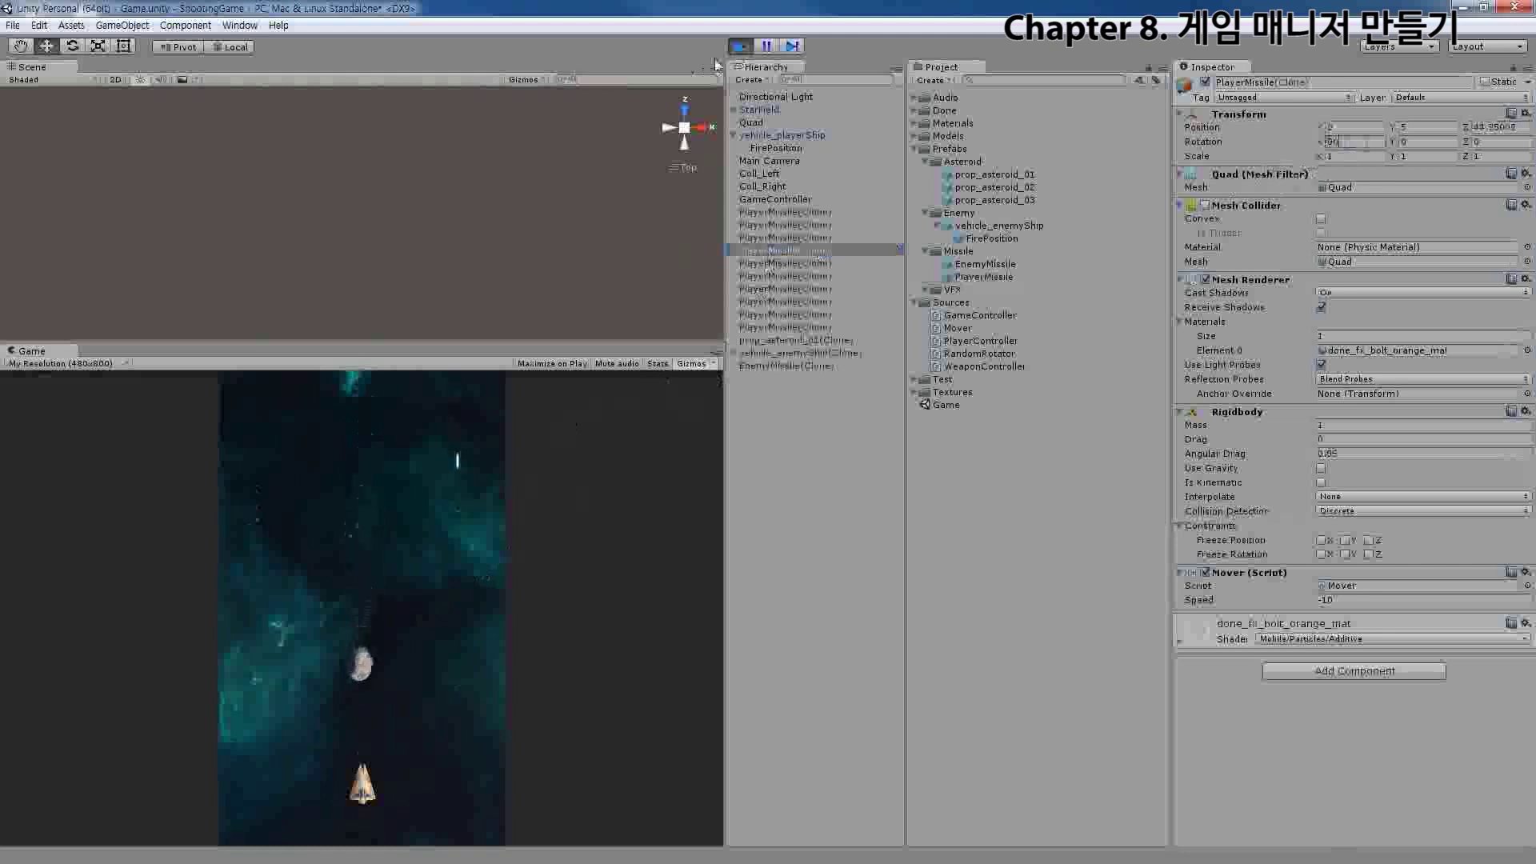
pyautogui.click(739, 48)
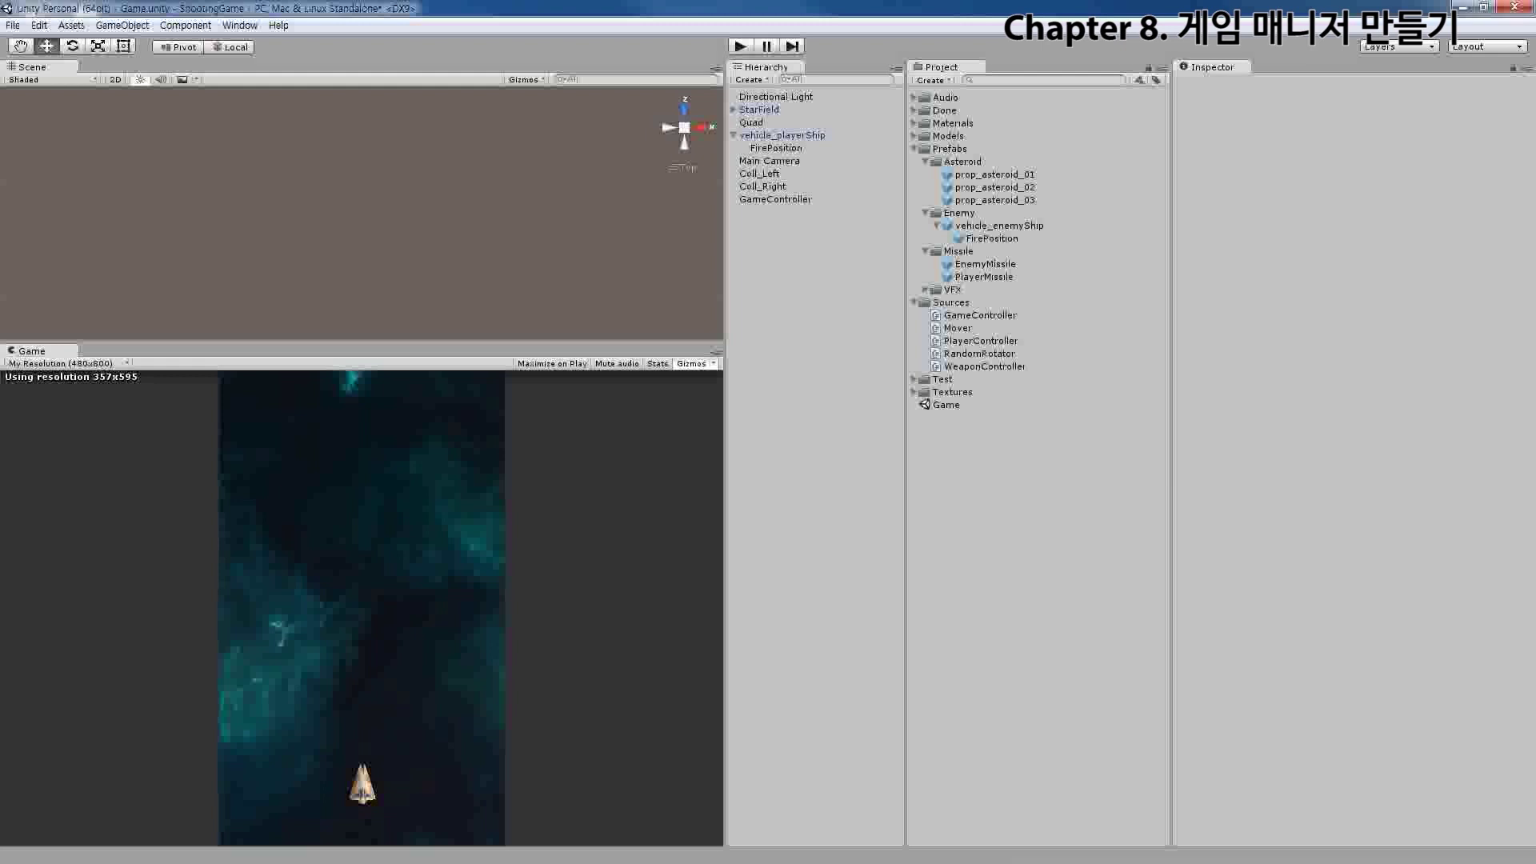
pyautogui.hotkey('alt', 'Tab')
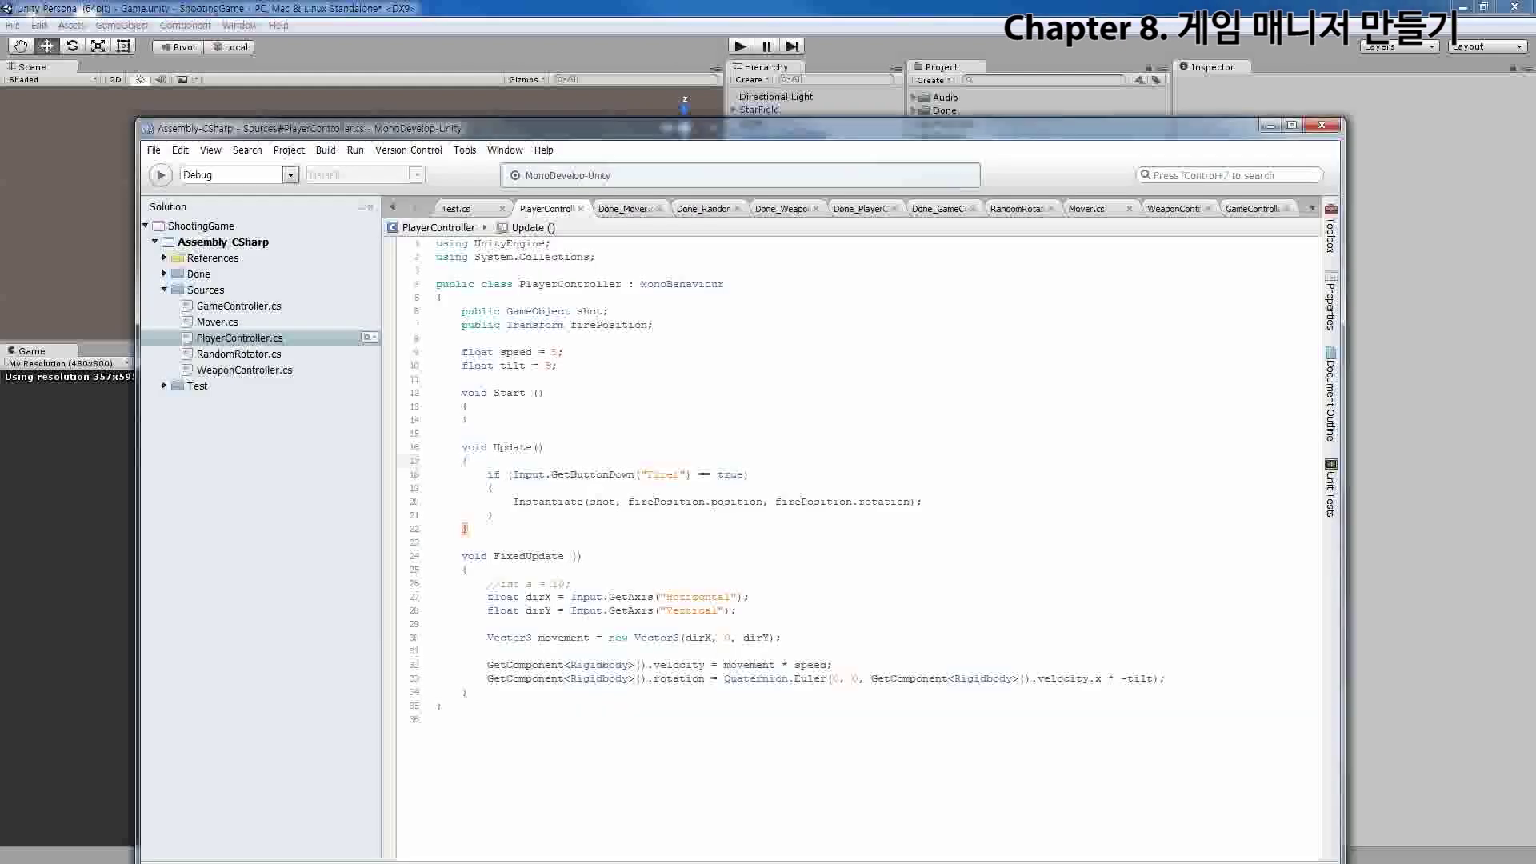
# Confirm in MonoDevelop that Instantiate uses firePosition.rotation and check where firePosition is declared
pyautogui.click(491, 515)
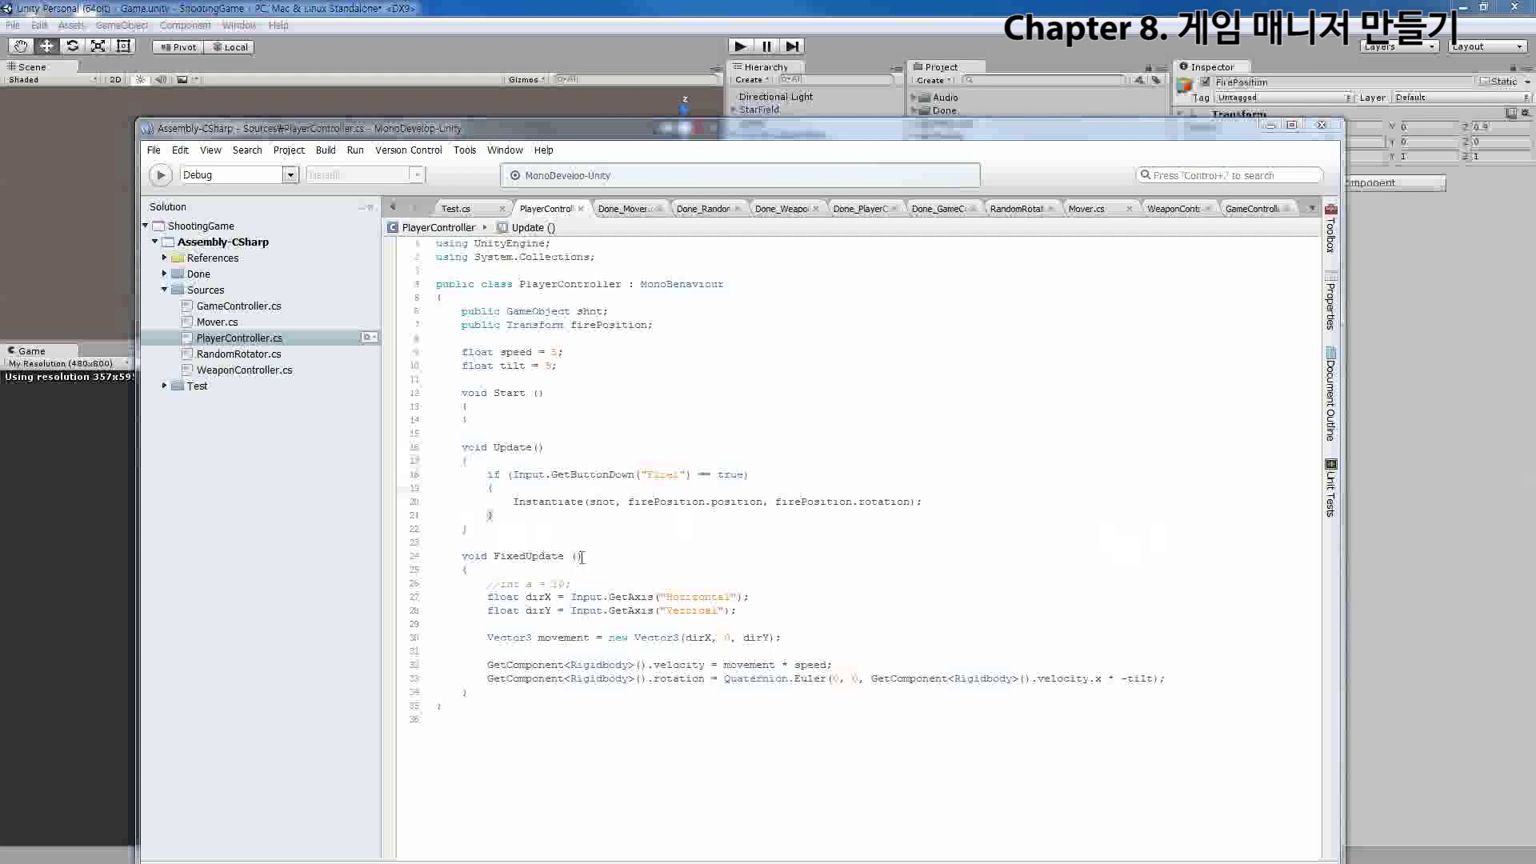
pyautogui.doubleClick(646, 502)
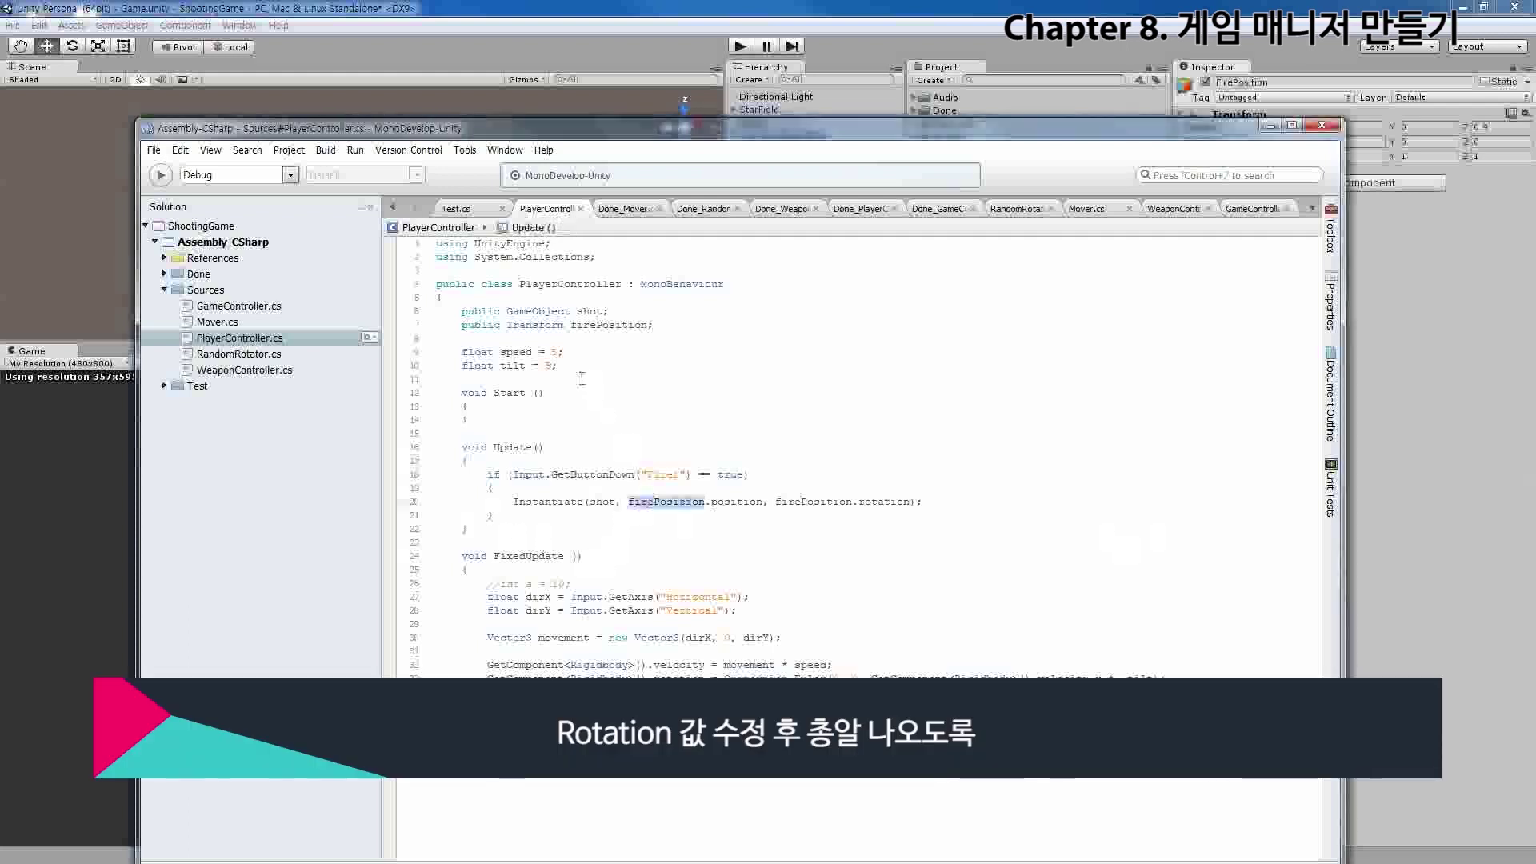
pyautogui.doubleClick(822, 502)
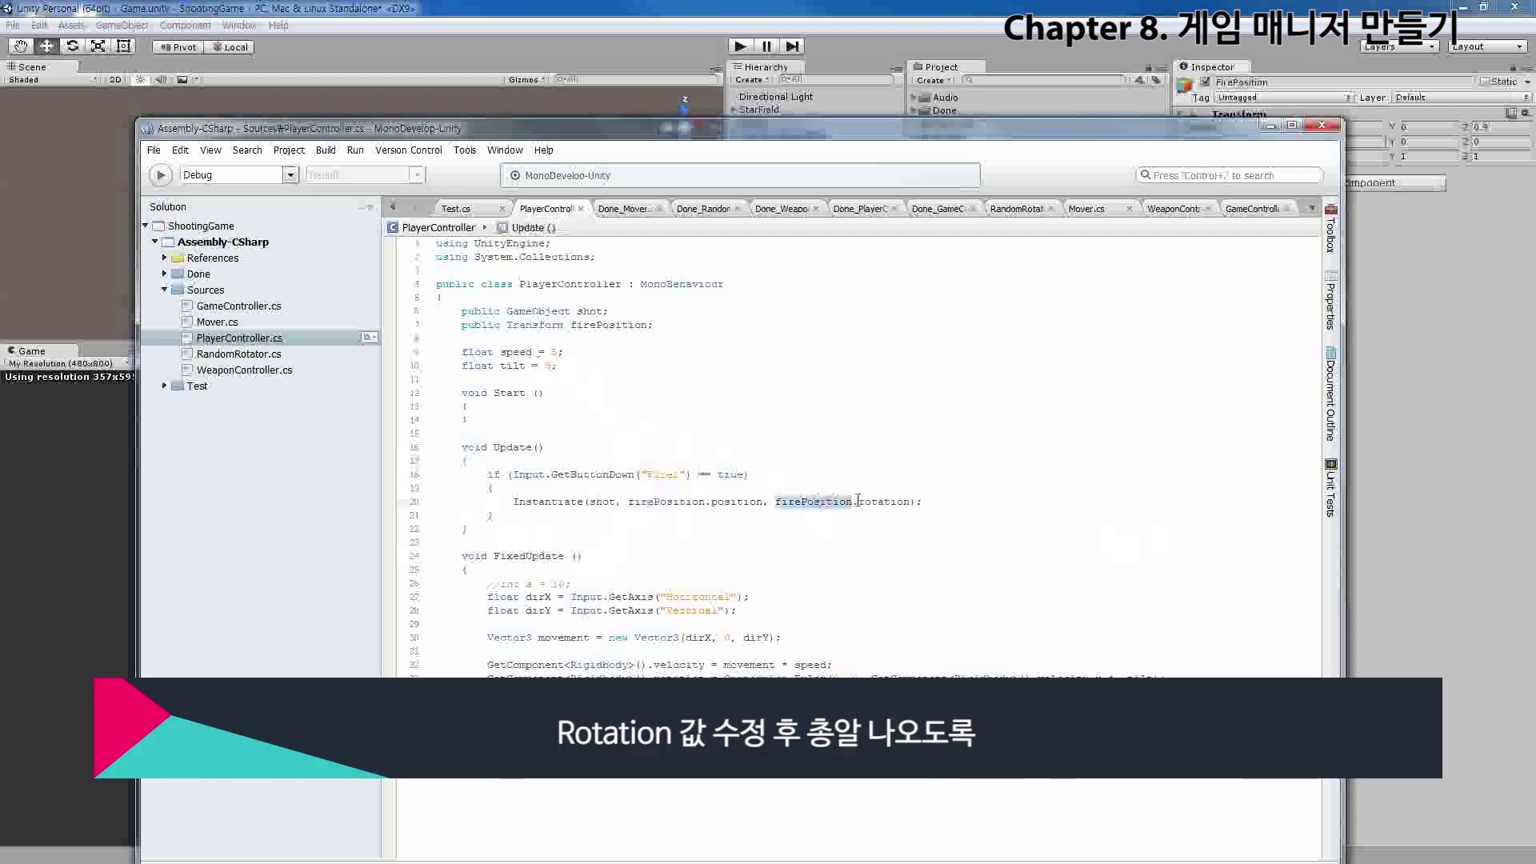
pyautogui.moveTo(910, 502); pyautogui.dragTo(776, 502)
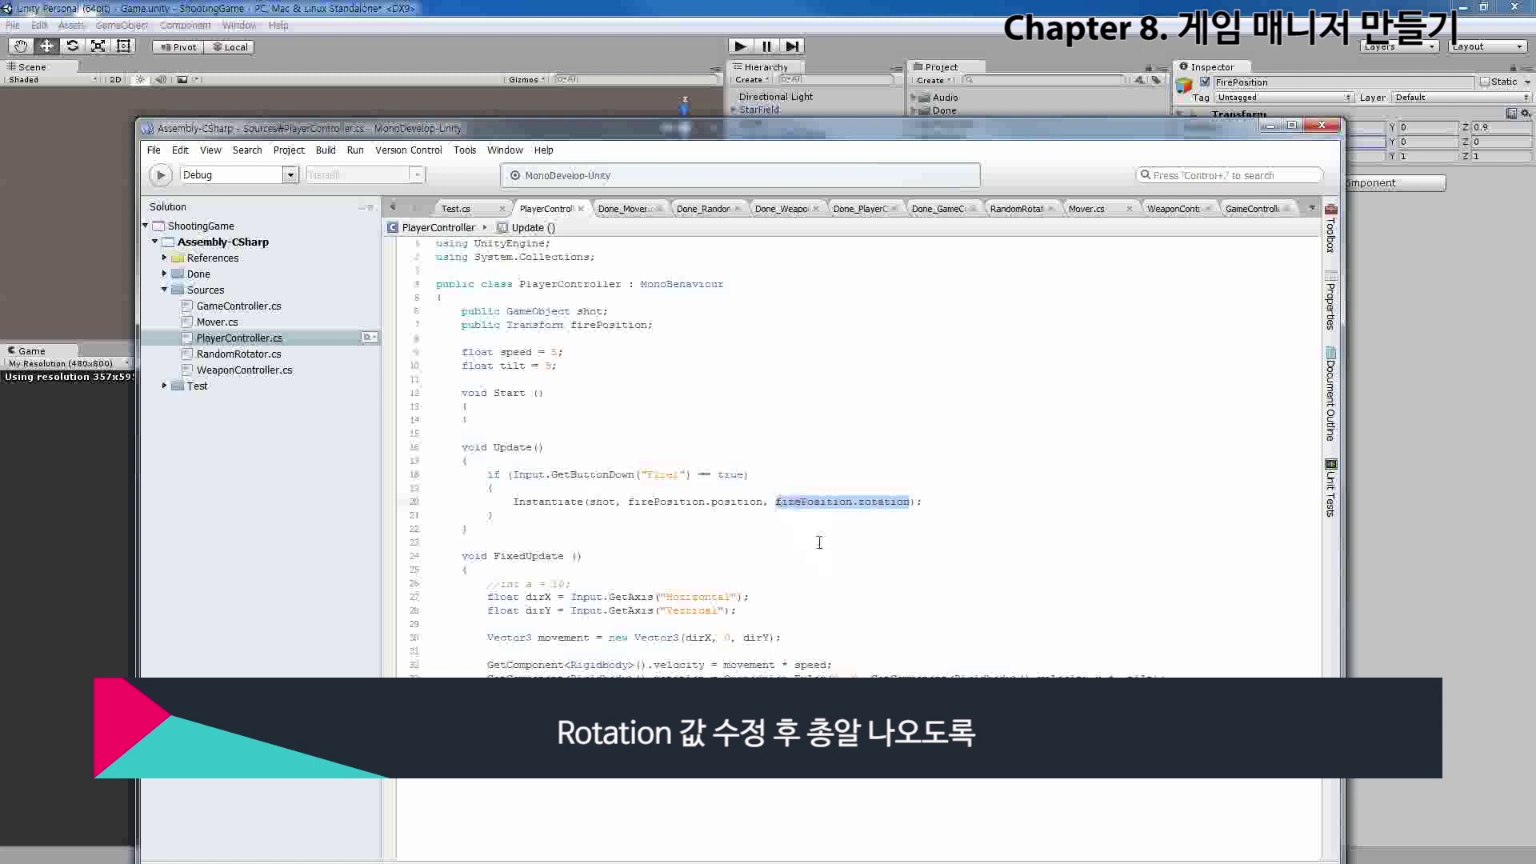
pyautogui.doubleClick(813, 504)
pyautogui.doubleClick(602, 325)
pyautogui.click(717, 14)
pyautogui.write('90')
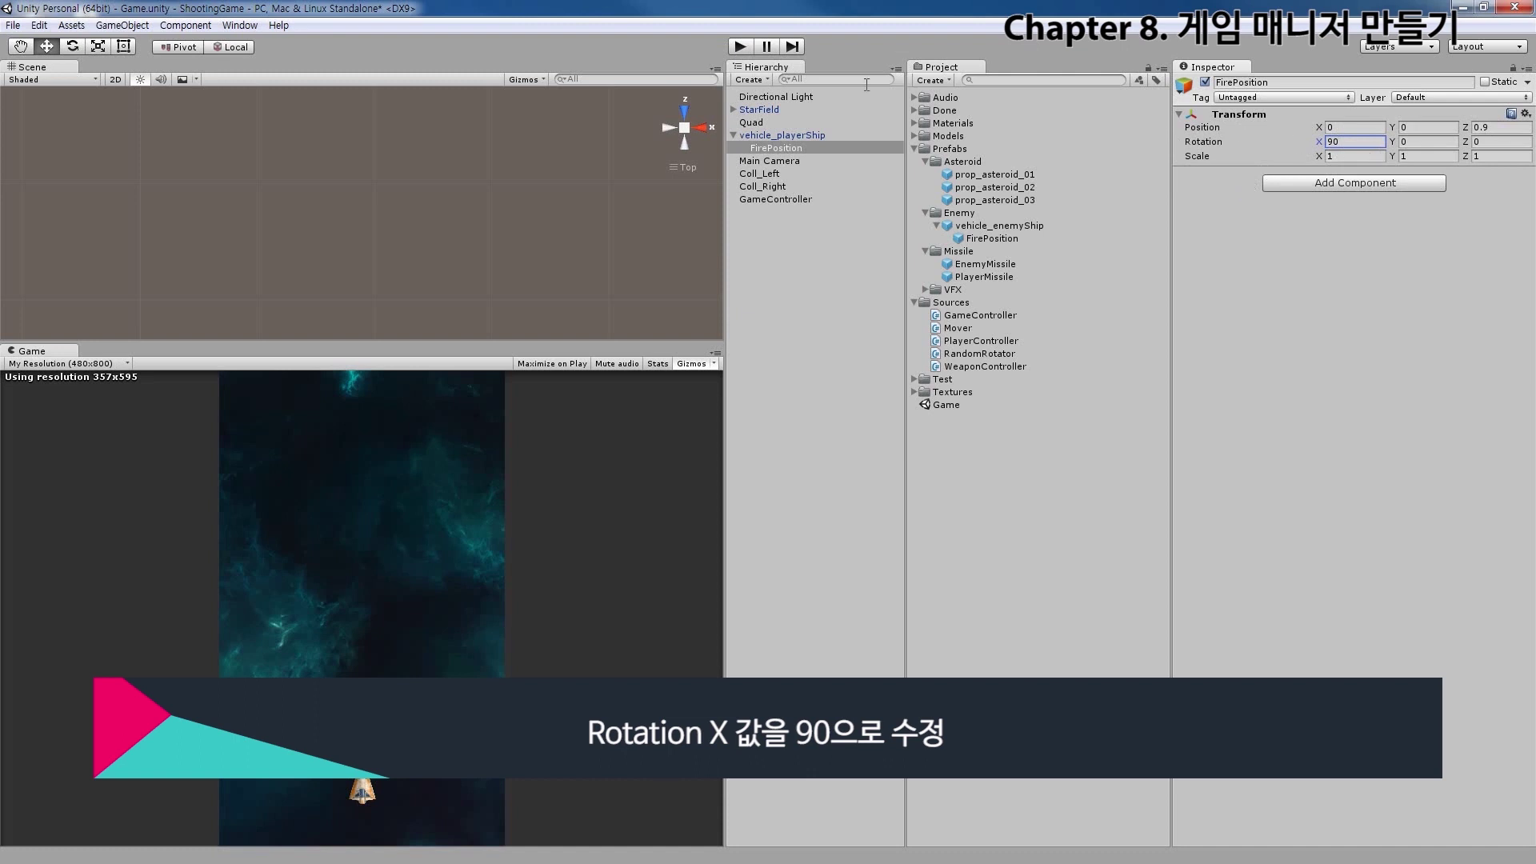
# Start Play mode and fire a stream of PlayerMissile bullets while steering the ship sideways
pyautogui.click(740, 47)
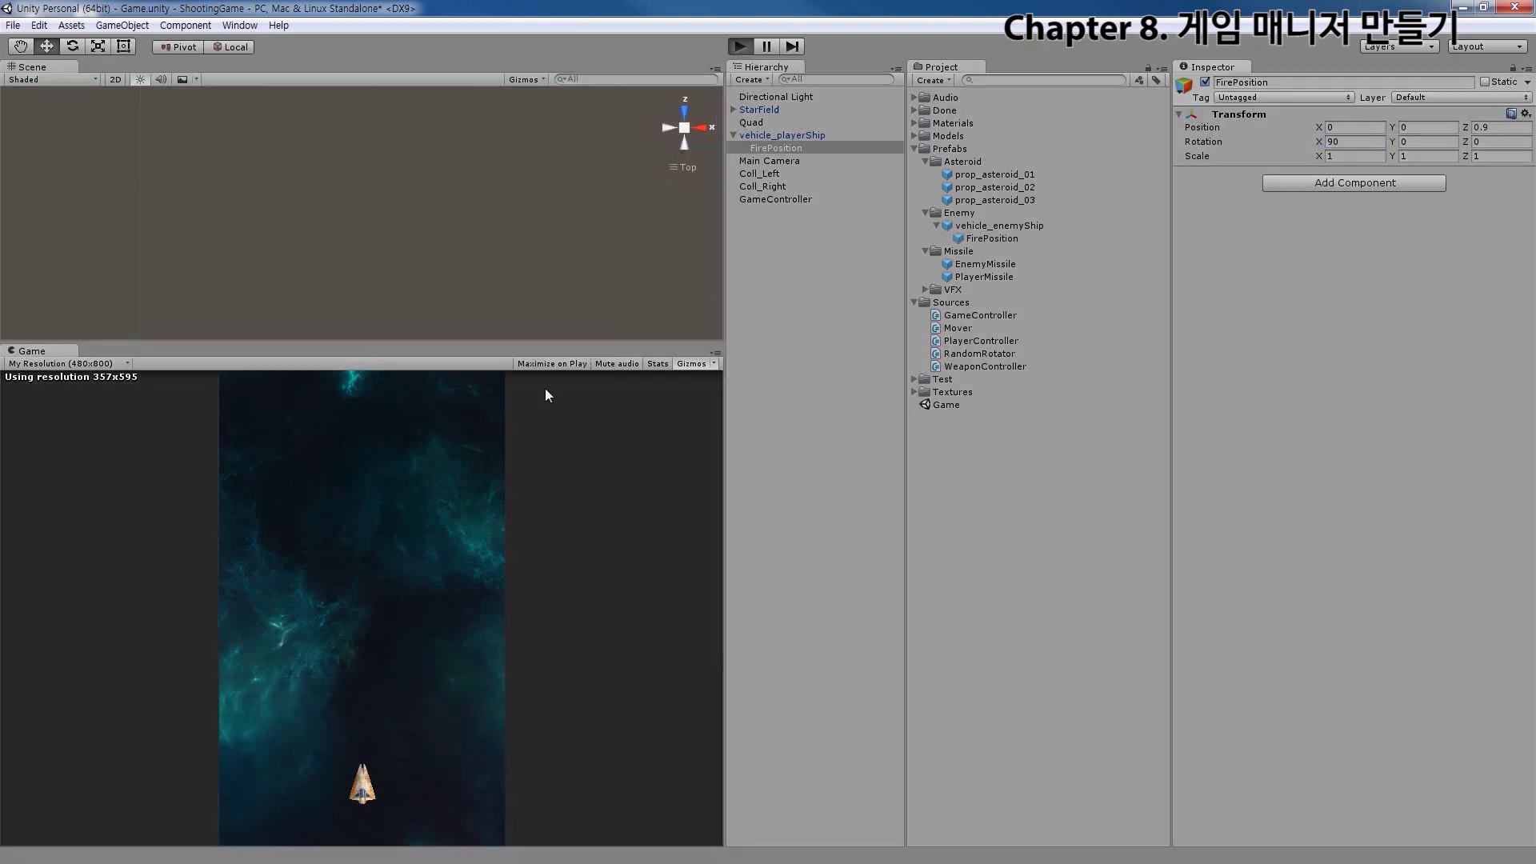
pyautogui.click(449, 525)
pyautogui.press('Left')
pyautogui.click(449, 525)
pyautogui.press('Right')
pyautogui.click(449, 525)
pyautogui.click(450, 526)
pyautogui.press('Left')
pyautogui.click(450, 525)
pyautogui.click(450, 526)
pyautogui.press('Right')
pyautogui.click(450, 526)
pyautogui.click(449, 525)
pyautogui.click(450, 526)
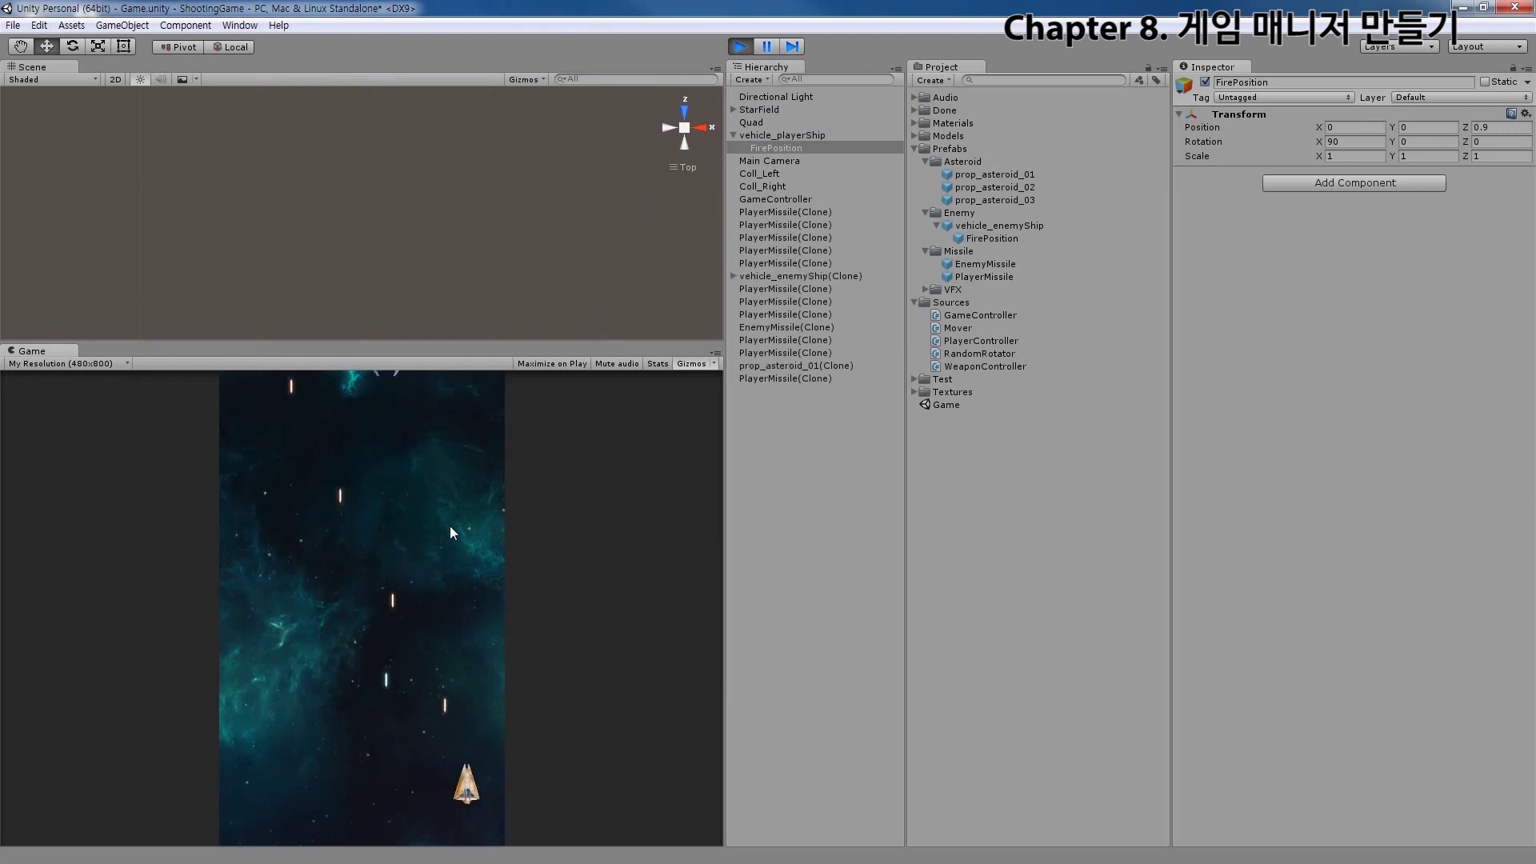
pyautogui.press('Left')
pyautogui.click(449, 526)
pyautogui.click(450, 525)
pyautogui.click(450, 526)
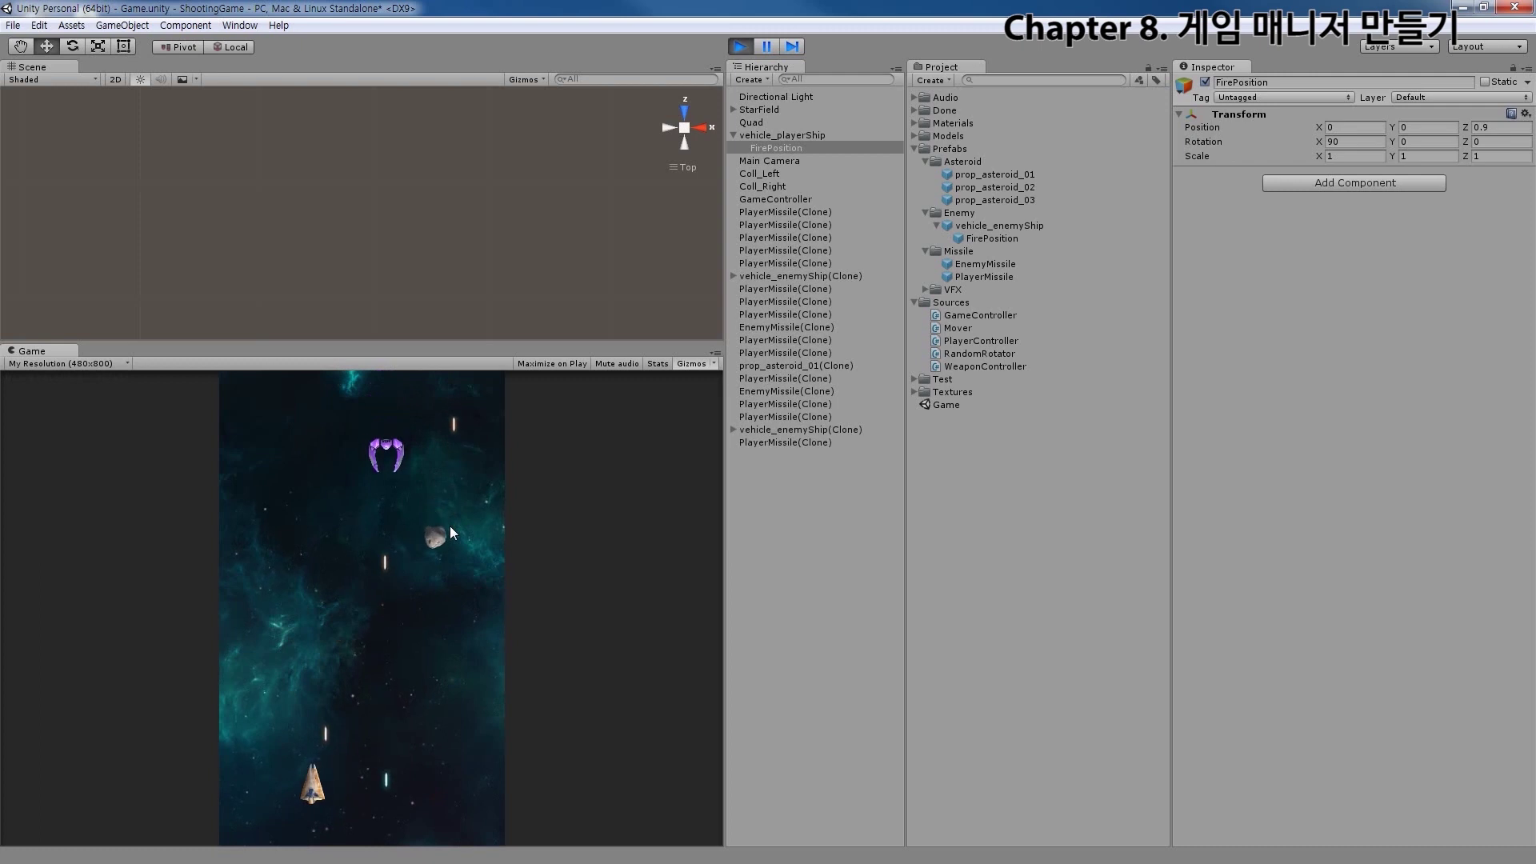
pyautogui.click(450, 525)
pyautogui.press('Right')
pyautogui.click(450, 525)
pyautogui.click(449, 525)
pyautogui.press('Right')
pyautogui.click(450, 526)
pyautogui.click(449, 525)
pyautogui.click(449, 525)
pyautogui.click(450, 526)
pyautogui.press('Left')
pyautogui.click(450, 526)
pyautogui.click(449, 526)
# Keep dodging left and right as enemies and asteroids approach the ship
pyautogui.press('Right')
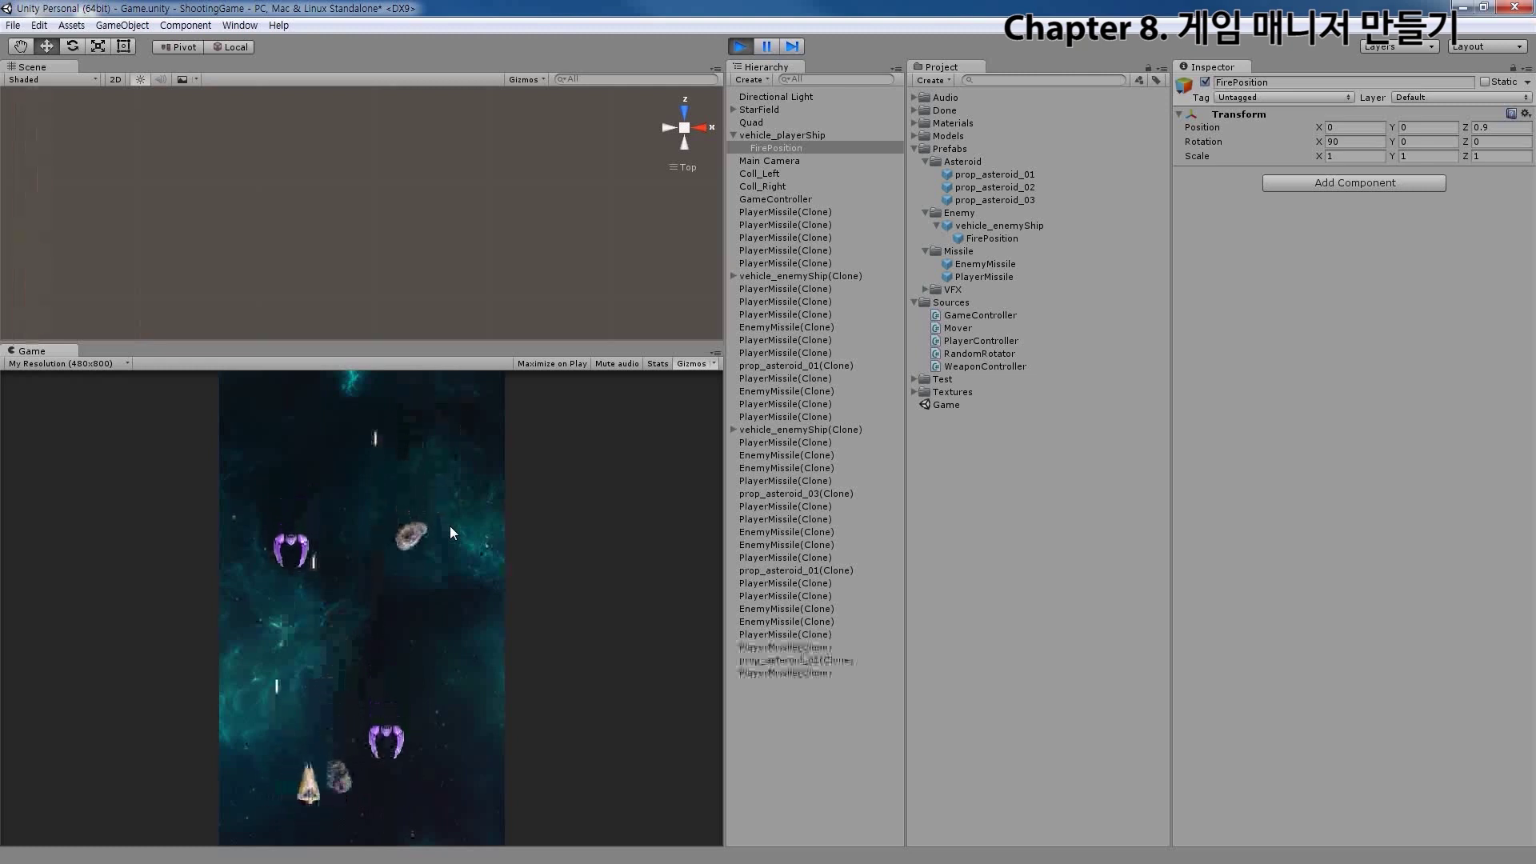
pyautogui.press('Left')
pyautogui.press('Right')
pyautogui.press('Right')
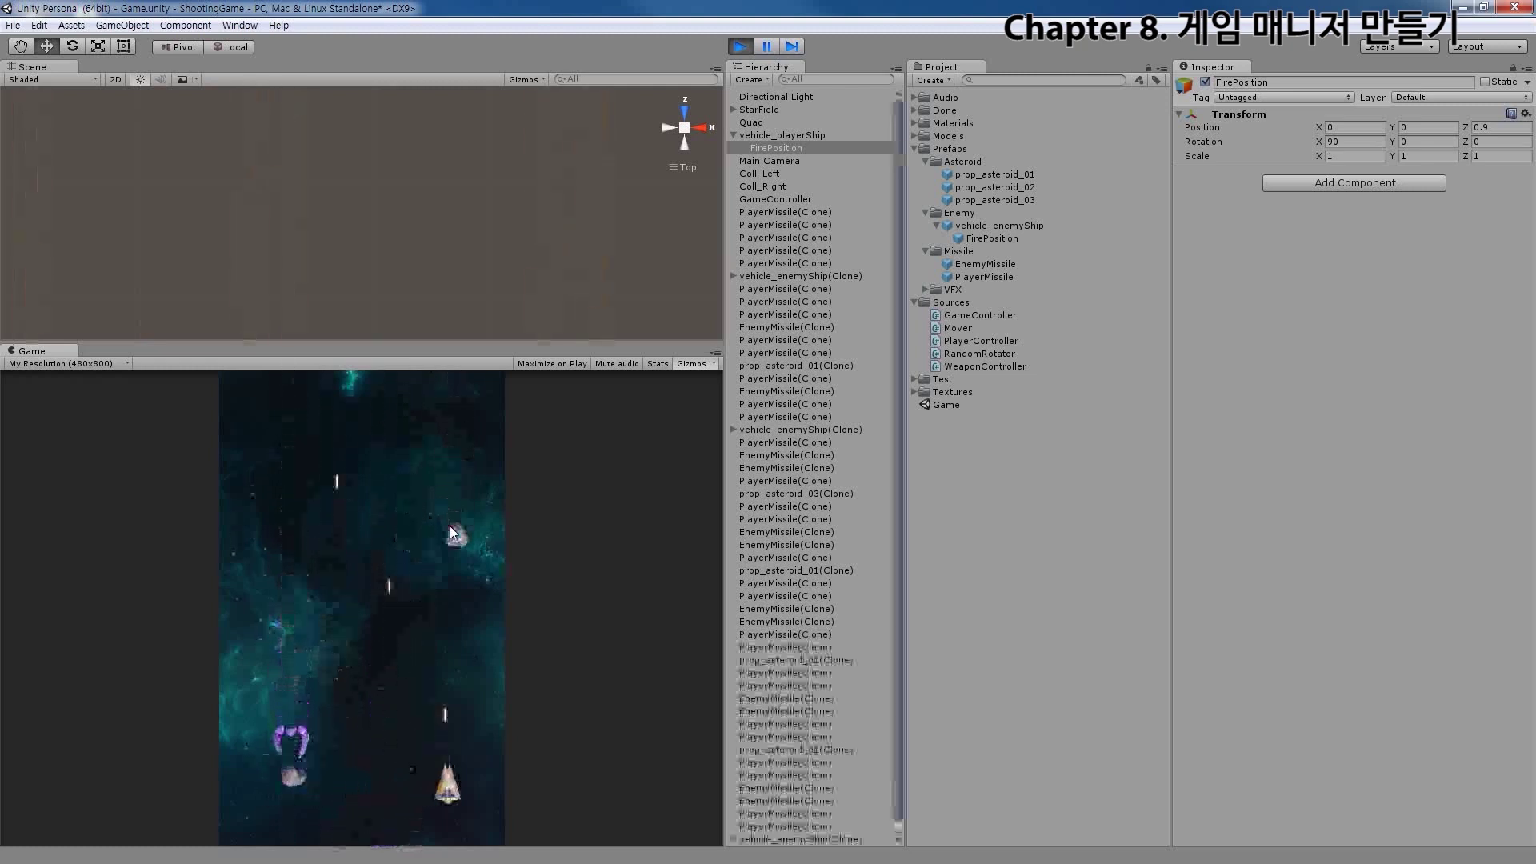
pyautogui.press('Left')
pyautogui.press('Left')
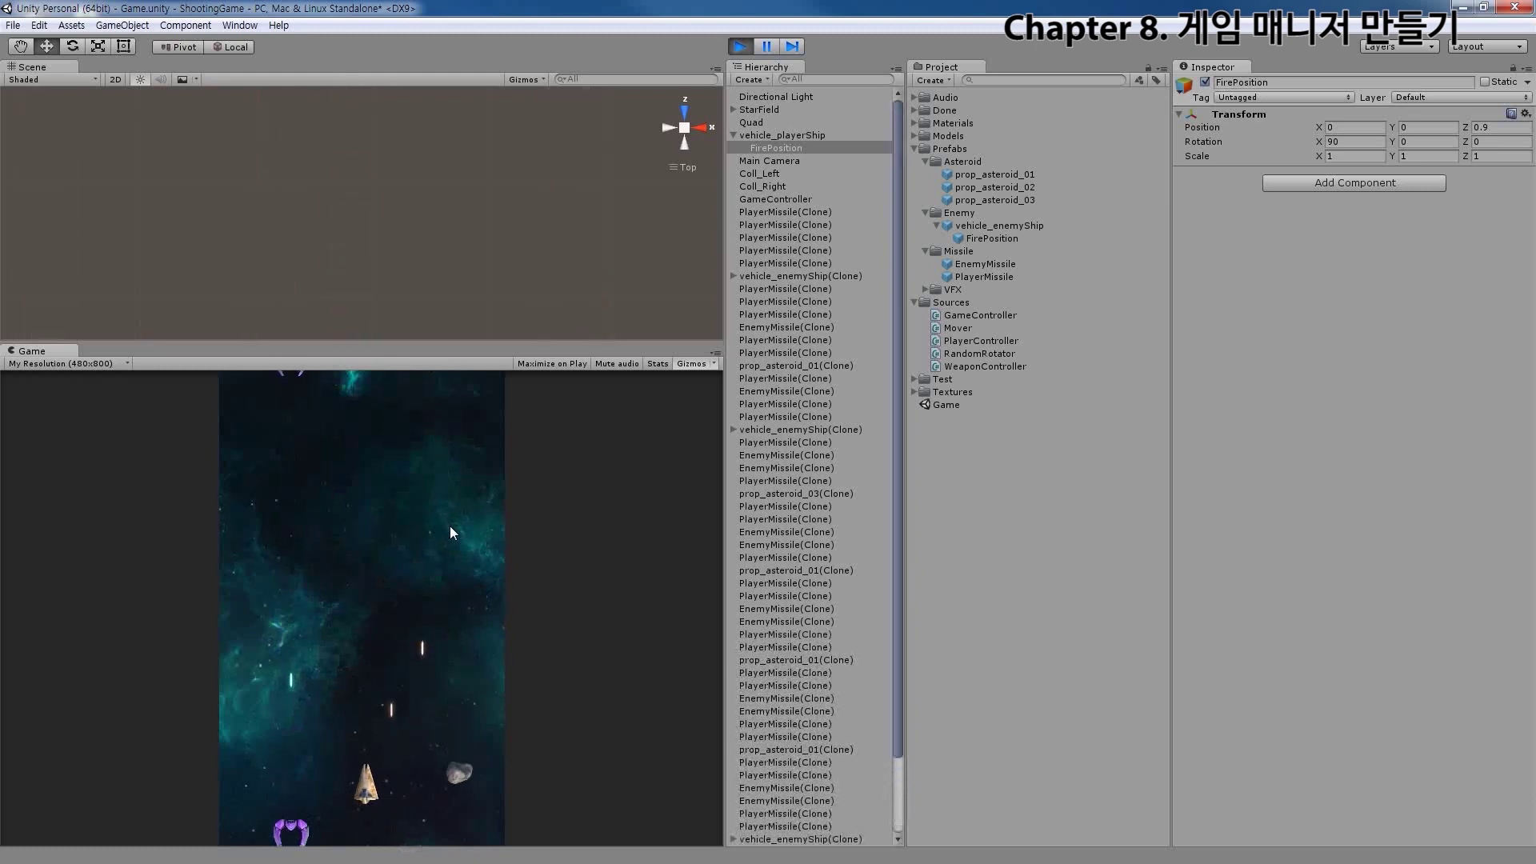
pyautogui.press('Right')
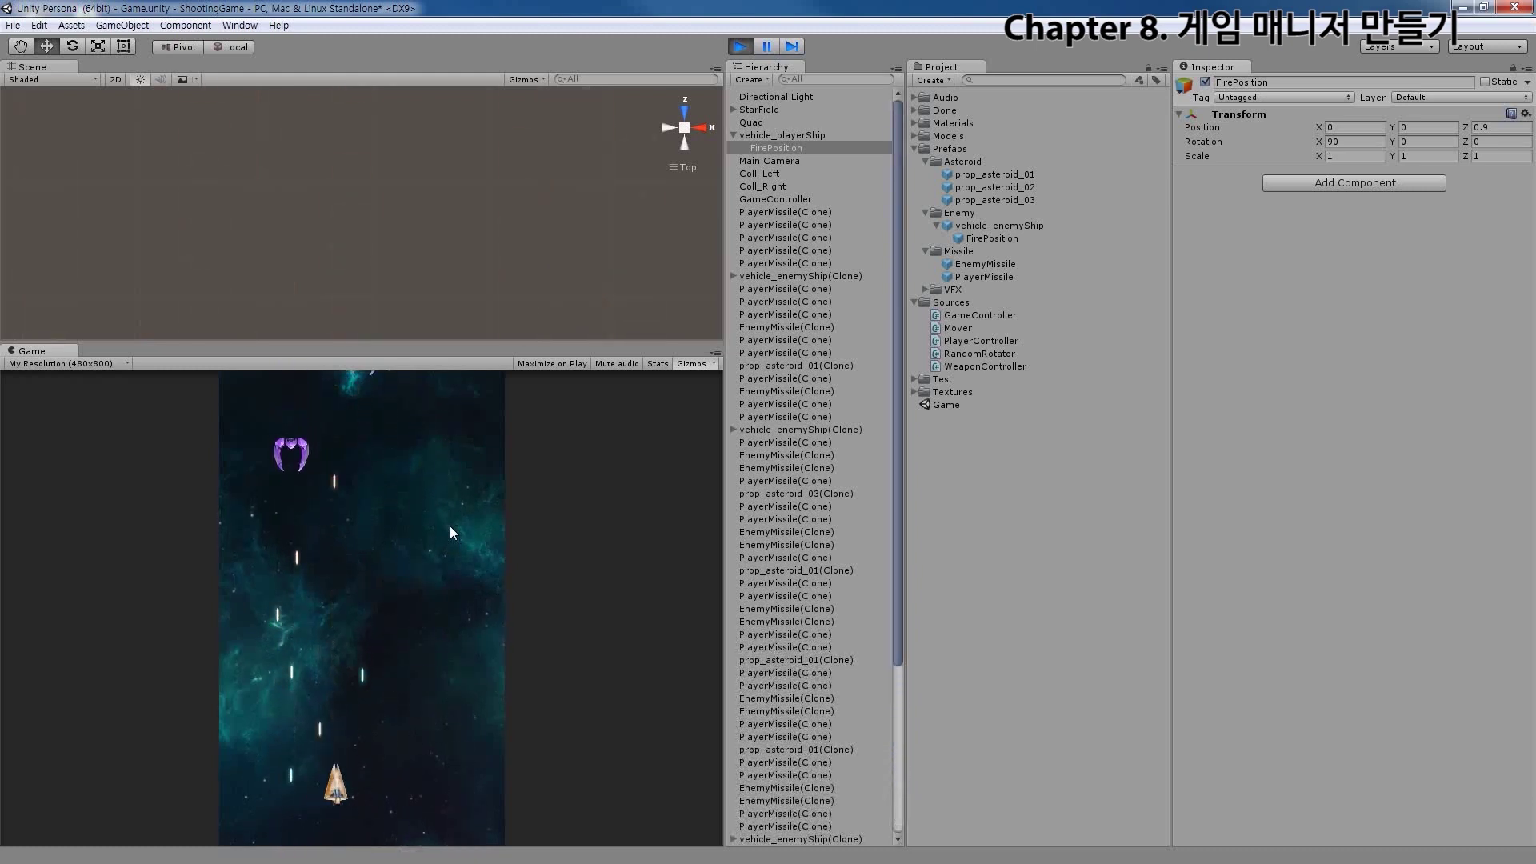
pyautogui.press('Left')
pyautogui.press('Left')
pyautogui.press('Right')
pyautogui.press('Left')
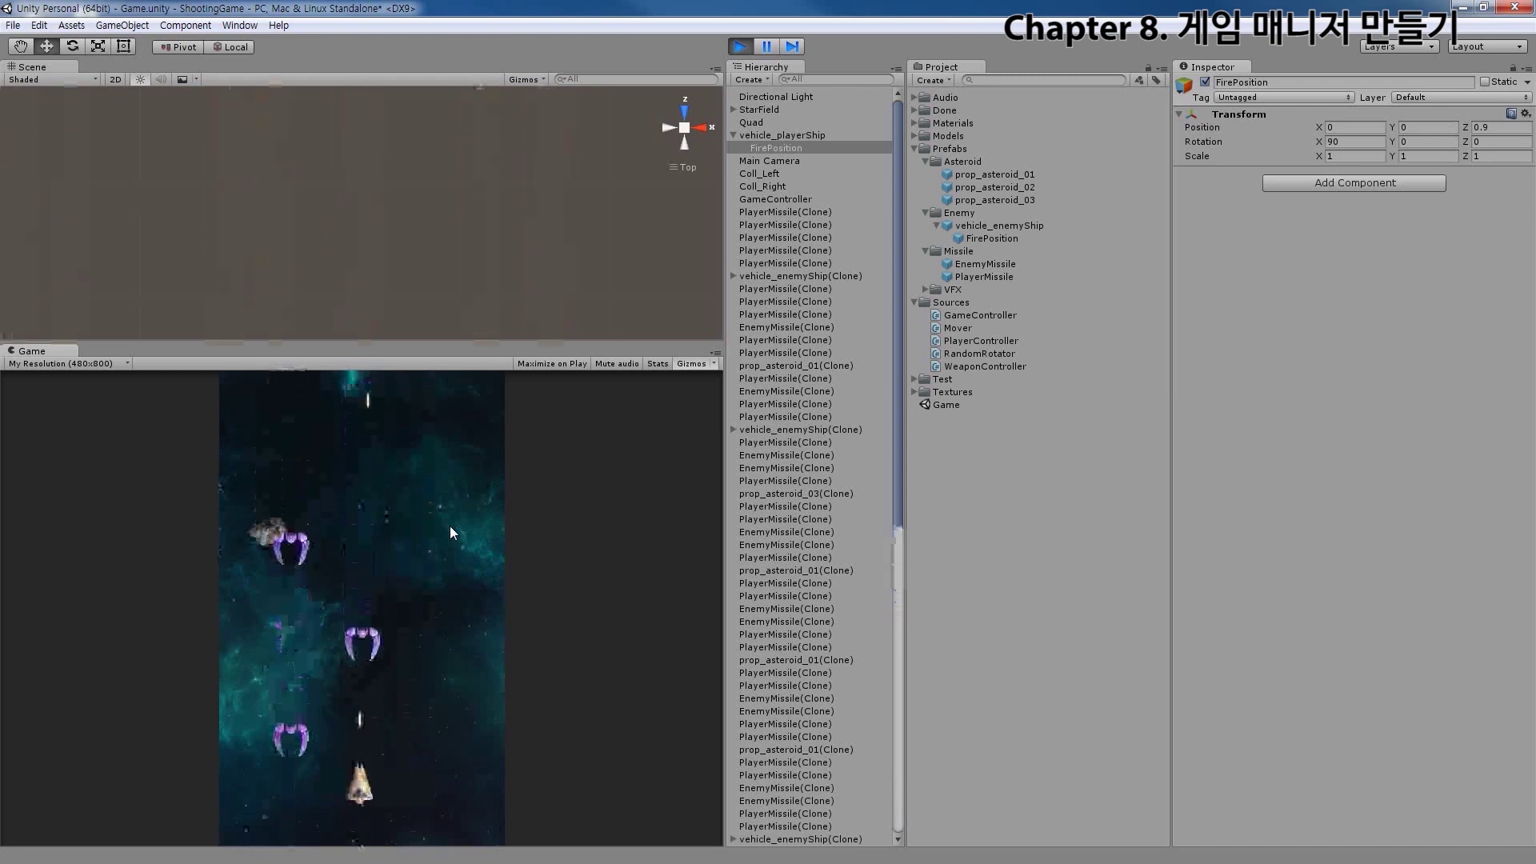
pyautogui.press('Left')
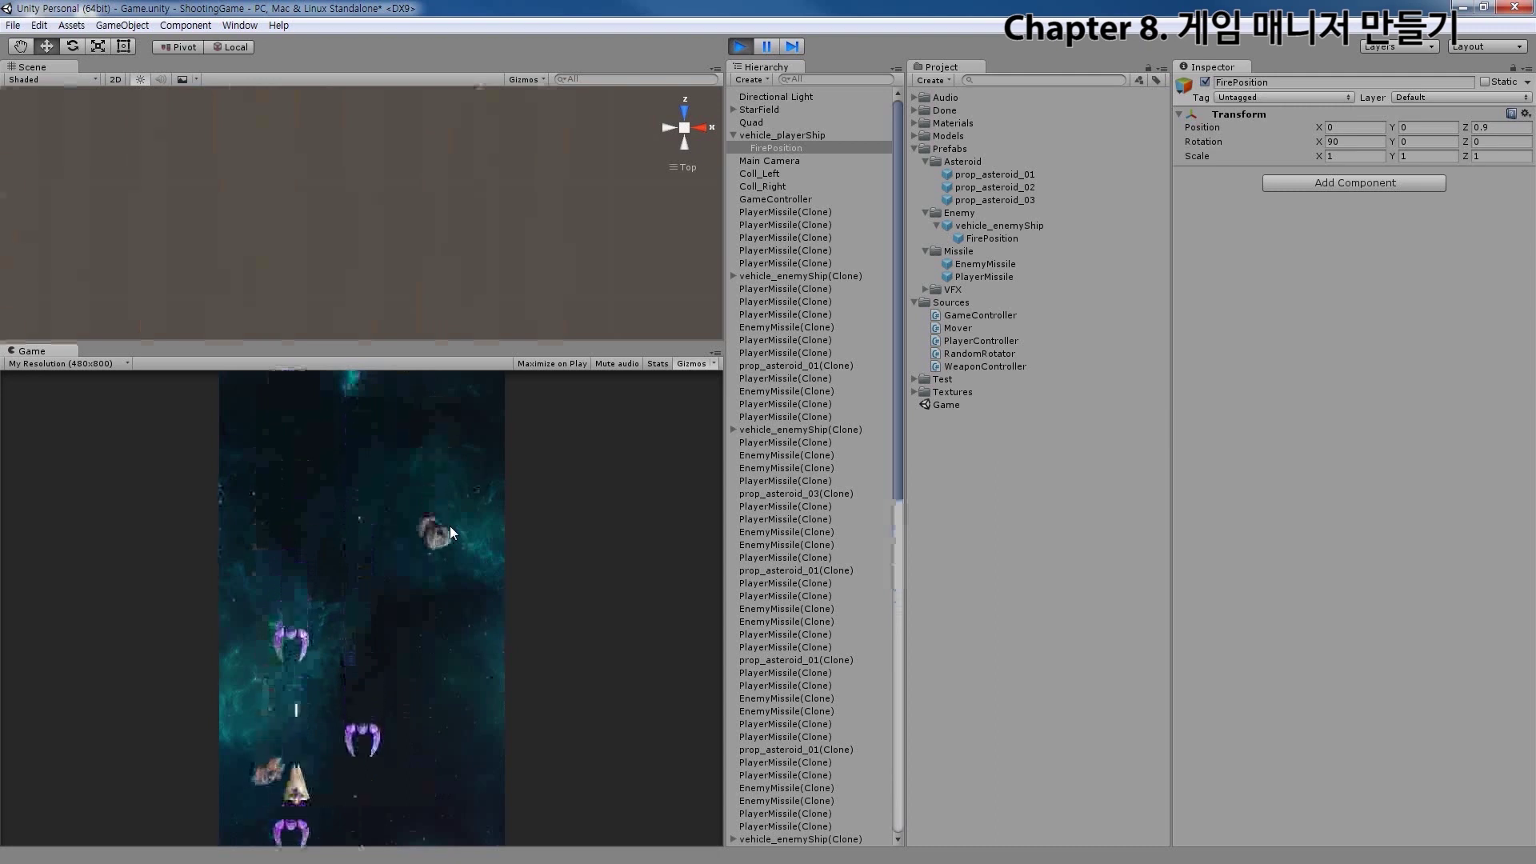
pyautogui.press('Right')
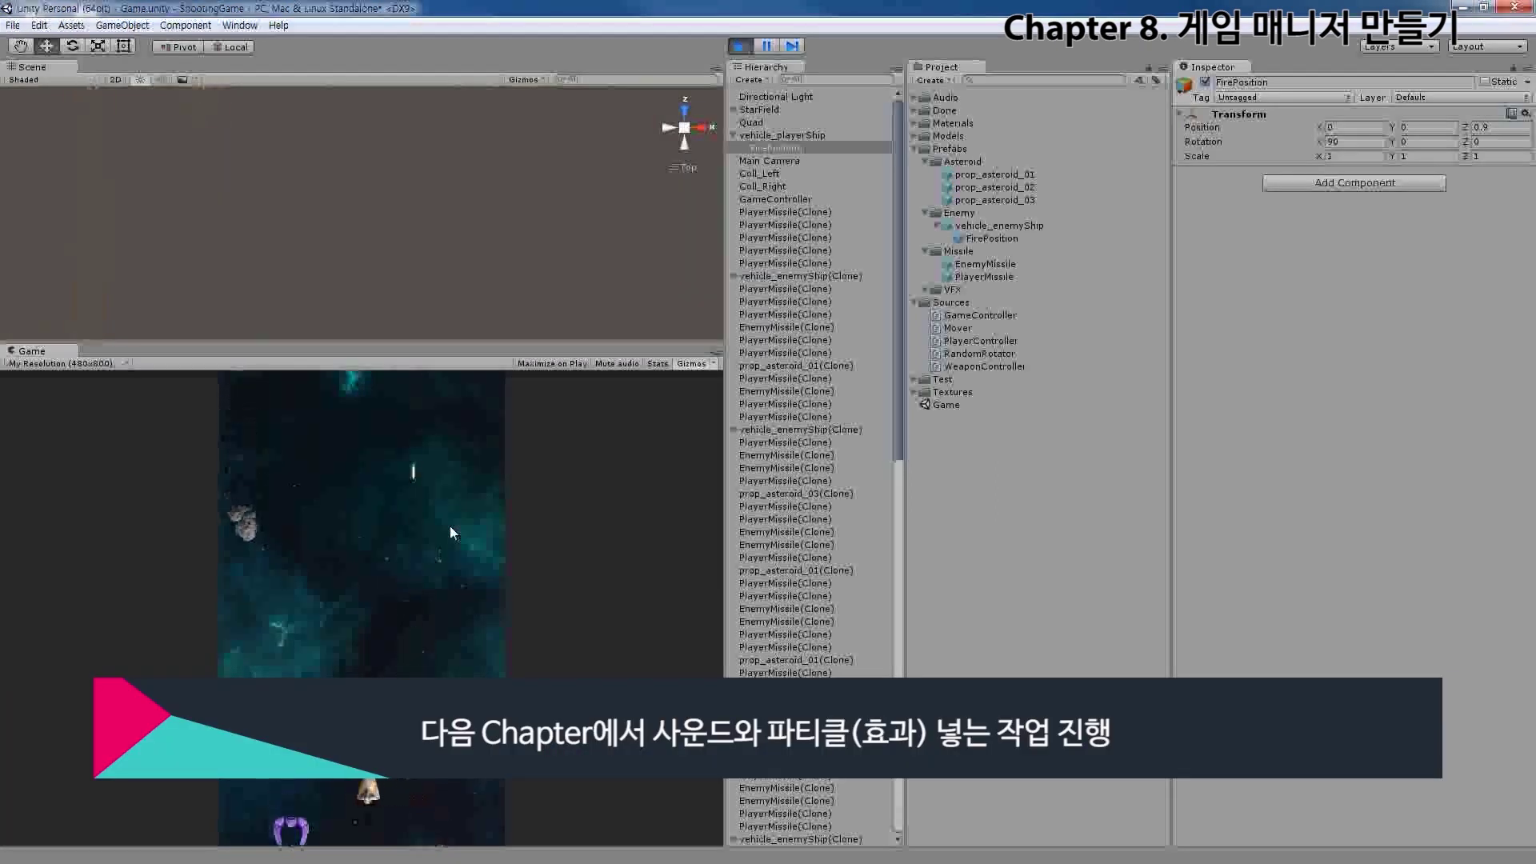
pyautogui.press('Left')
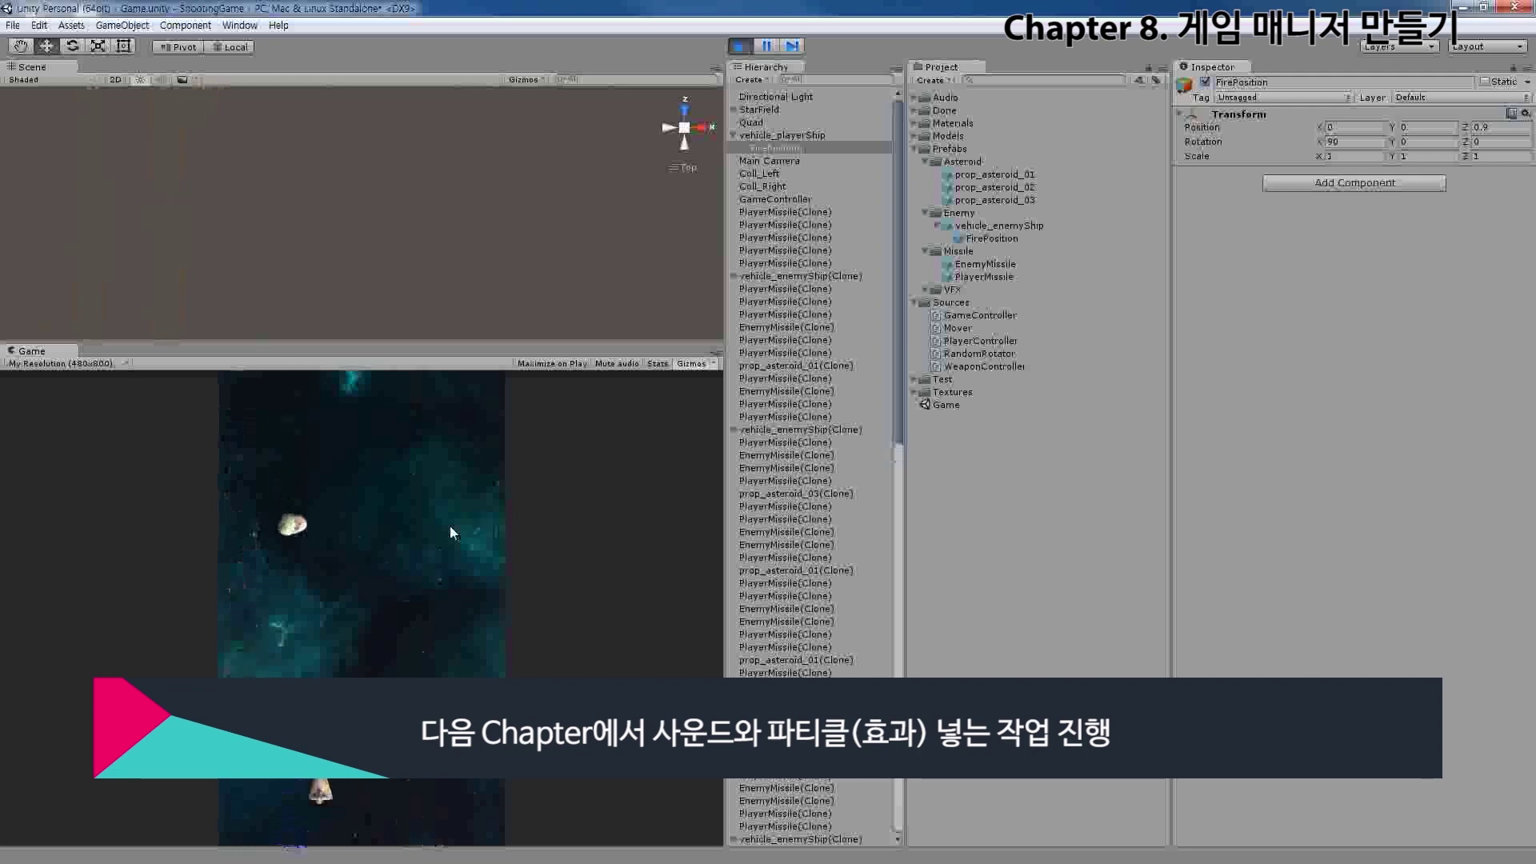